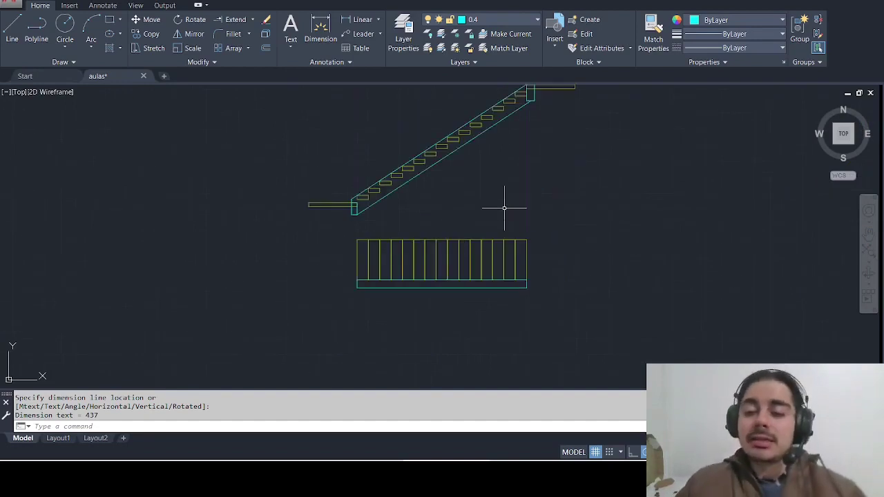
Switch to Excel and copy the merged title "Escada Concreto Armado" from the "Escada reta ou plissada" sheet to the top of "Escada com viga".
mouse_move(466, 266)
left_mouse_down()
mouse_move(543, 267)
mouse_move(243, 310)
left_mouse_up()
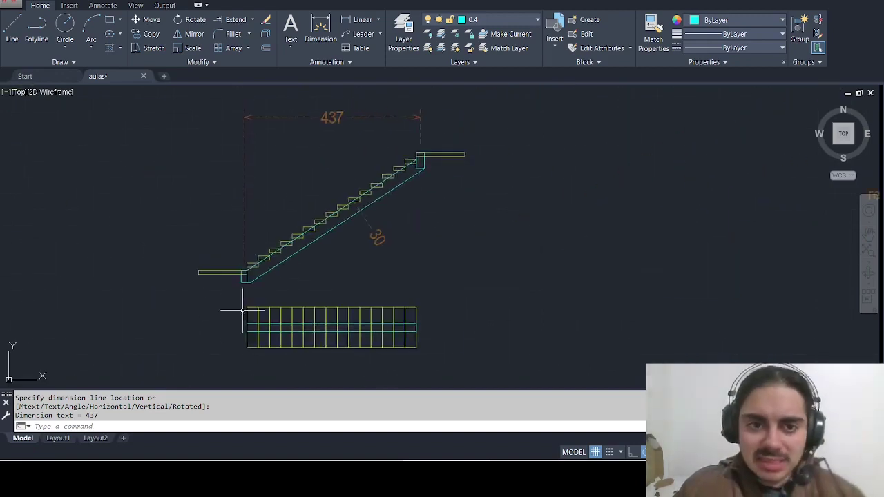
left_click(598, 480)
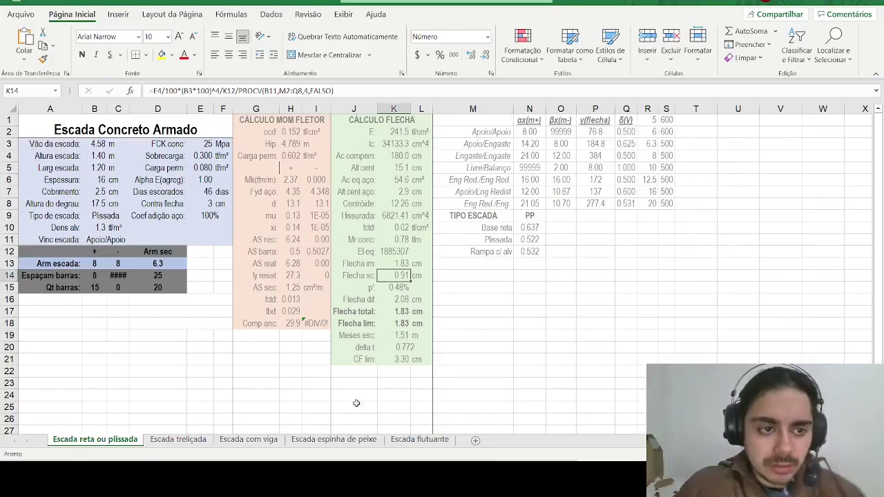
left_click(242, 439)
left_click(111, 439)
left_click(61, 131)
key("ctrl+c")
left_click(248, 439)
key("ctrl+v")
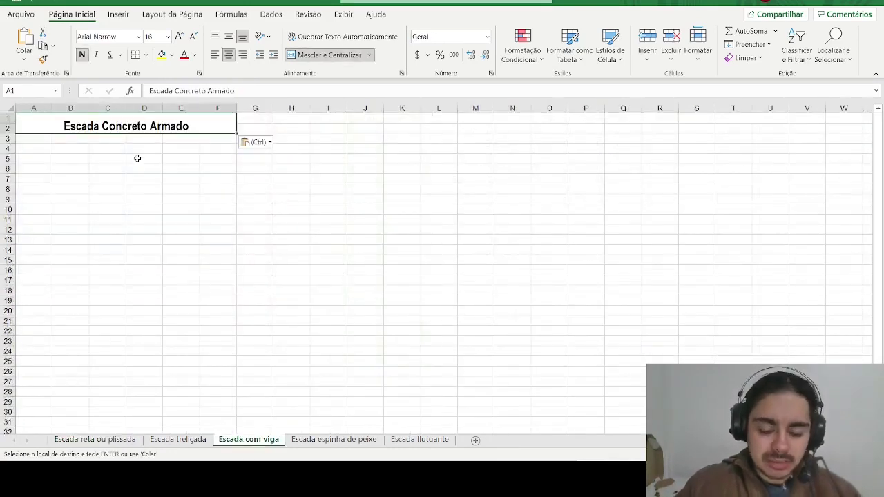
Replace the title text with "Escada com viga(espinha peixe/flutuante)".
type("Escada com viga")
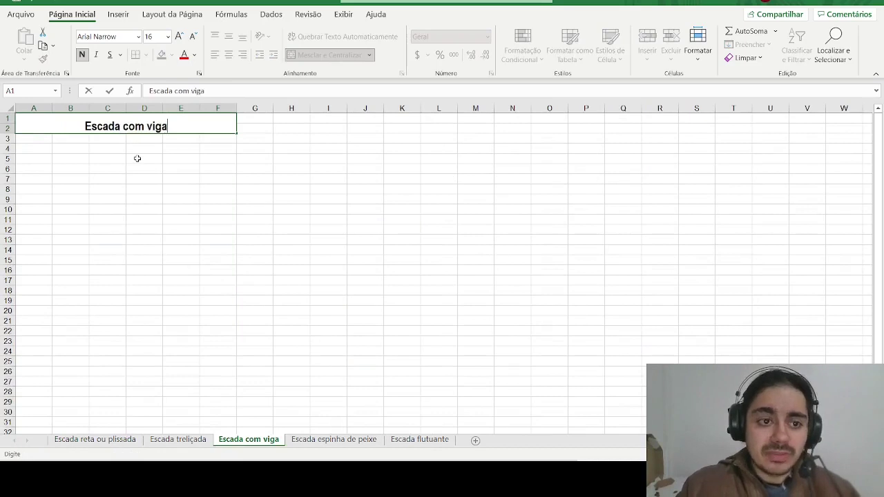
type("(es")
key("BackSpace")
type("(espinha peixe/")
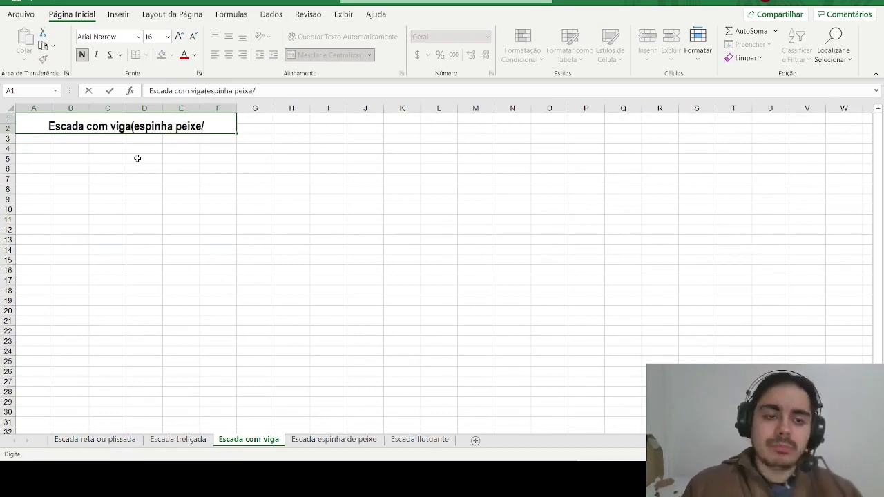
type("flutuante)")
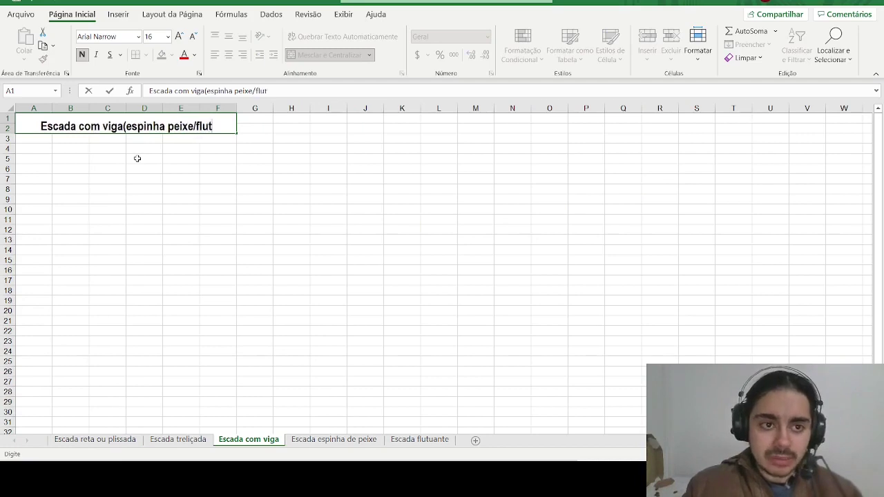
key("Return")
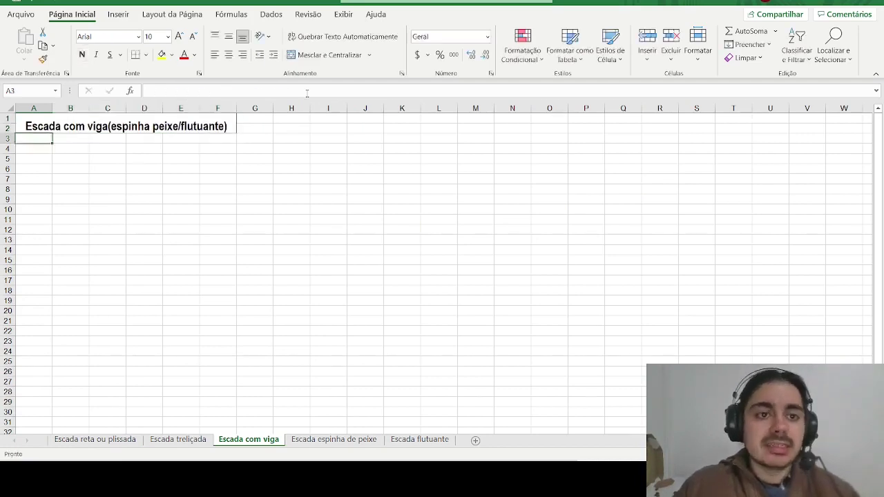
Add a left border along the whole of column G to close off the input area.
left_click(245, 111)
left_click(145, 55)
left_click(159, 120)
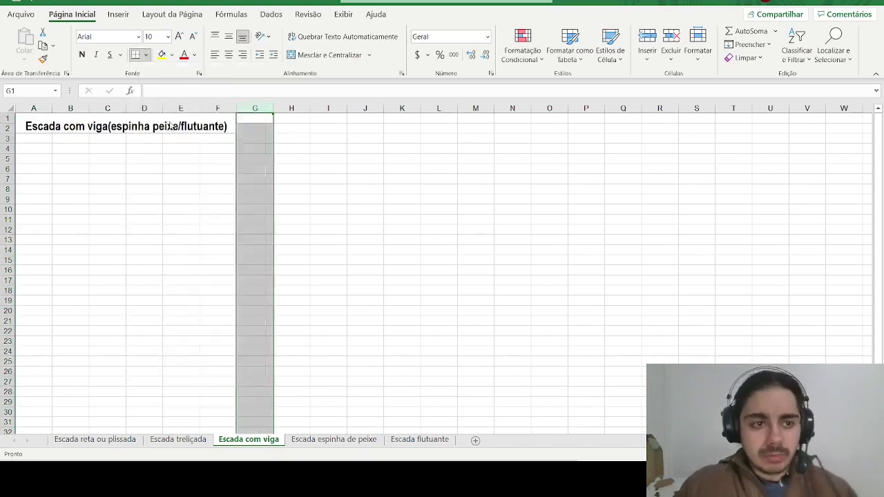
left_click(138, 168)
scroll(136, 160, "up", 1)
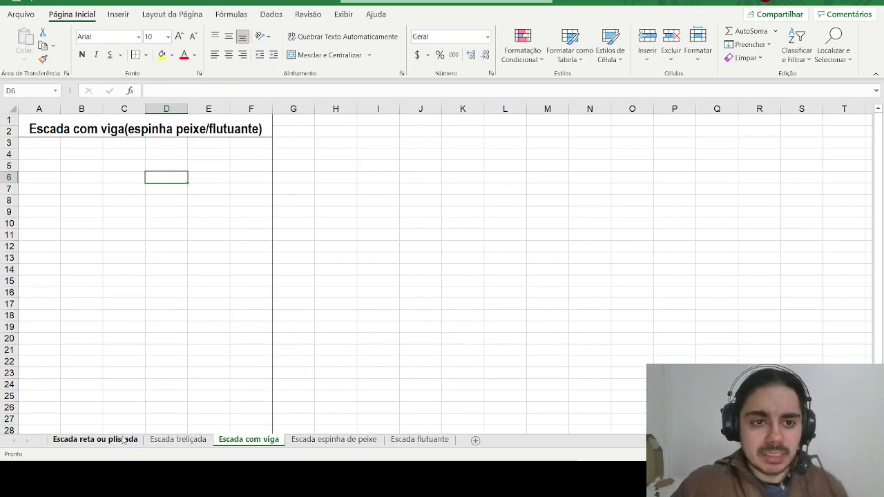
Copy the stair span, height and width rows (A3:C5) from "Escada reta ou plissada" to cell A3 of "Escada com viga".
left_click(124, 440)
left_click_drag(70, 145, 127, 166)
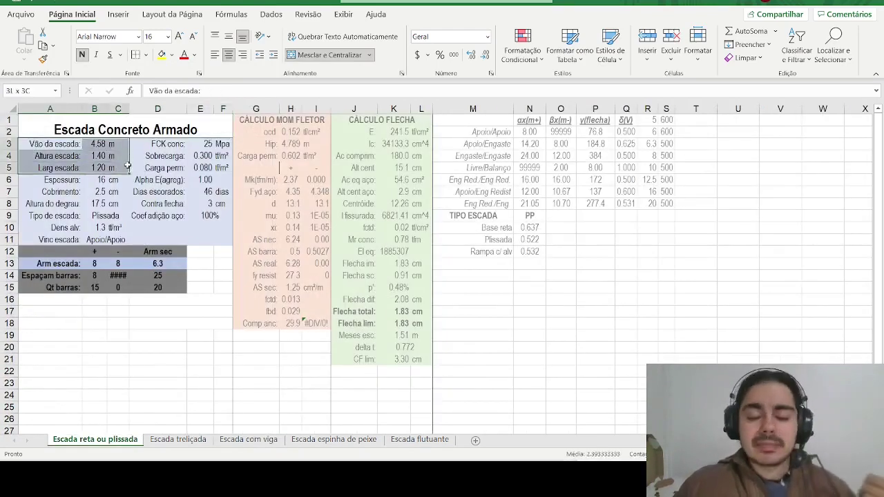
key("ctrl+c")
left_click(249, 440)
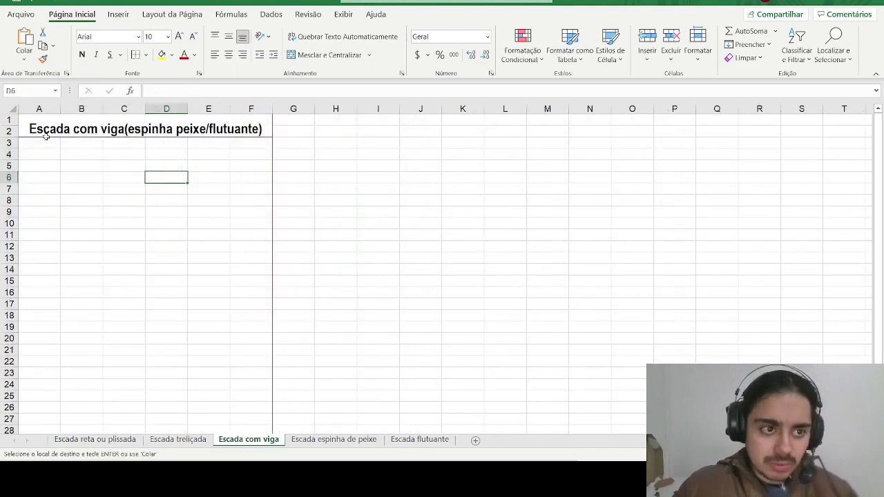
left_click(42, 147)
key("ctrl+v")
left_click(81, 200)
Fit the widths of columns A to C to their contents.
left_click(39, 109)
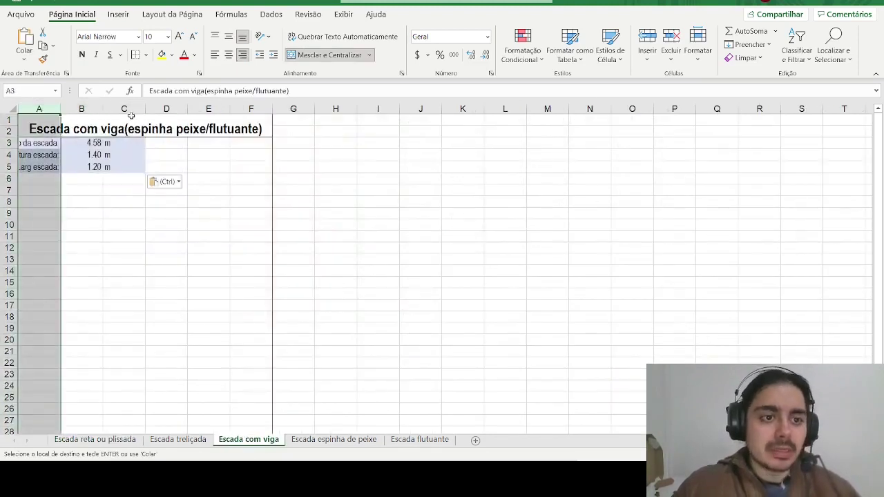
left_click_drag(127, 109, 142, 109)
double_click(145, 109)
left_click(10, 109)
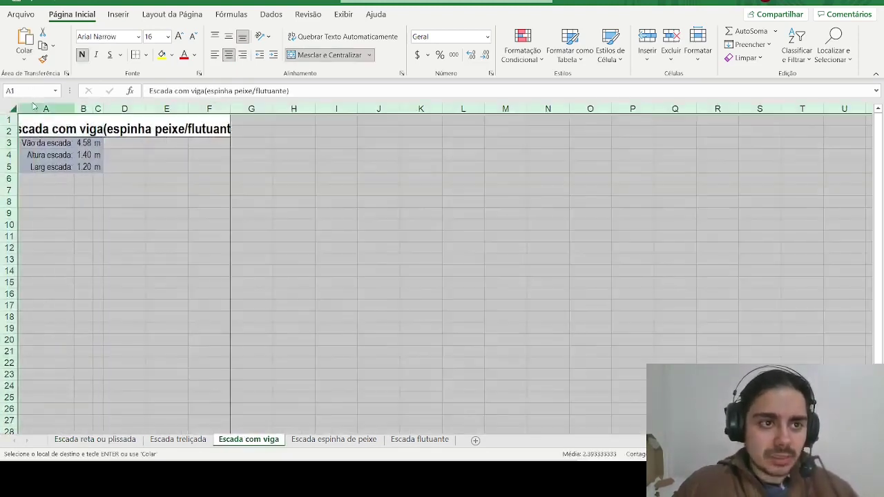
left_click(119, 154)
scroll(76, 138, "up", 3)
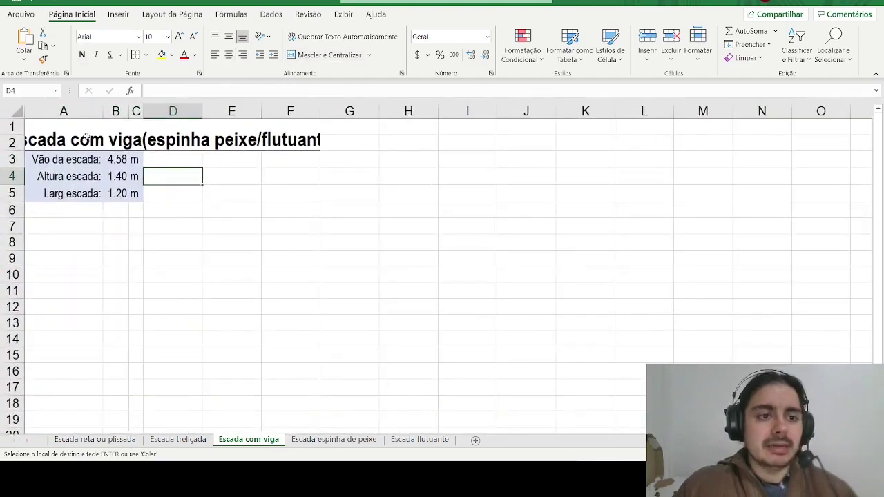
Shorten the merged title to "Escada c/ viga(espinha peixe/flutuante)".
left_click_drag(105, 131, 290, 143)
left_click(325, 55)
double_click(181, 91)
type("c/")
key("Return")
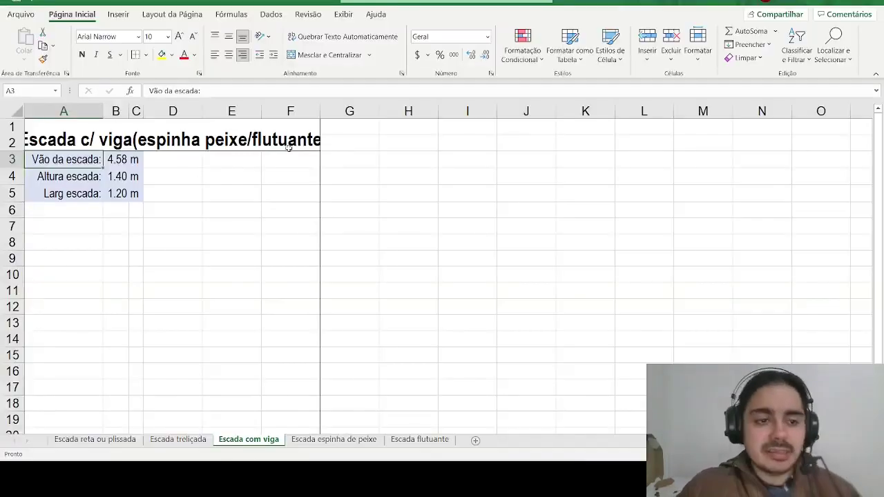
Set the stair span (Vão da escada) to 4.37 m.
left_click(118, 161)
type("4.")
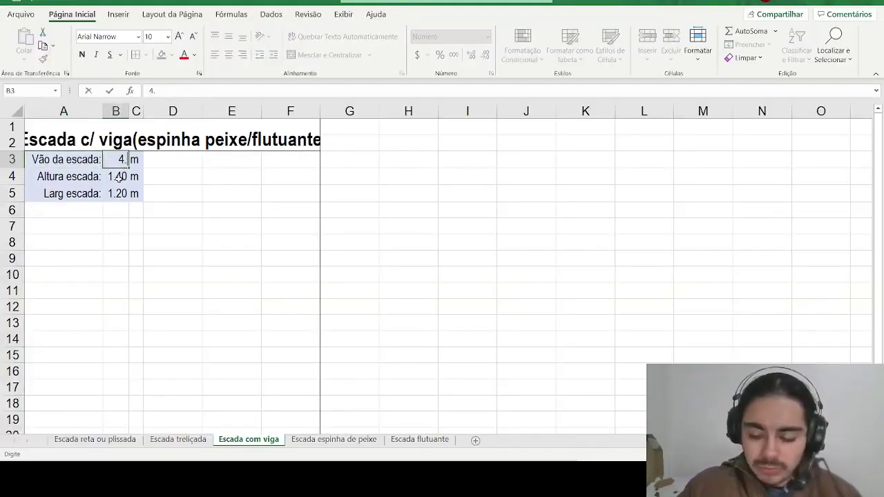
key("Return")
Switch to AutoCAD and measure the staircase's total height in the side view with a linear dimension, without placing it.
key("alt+Tab")
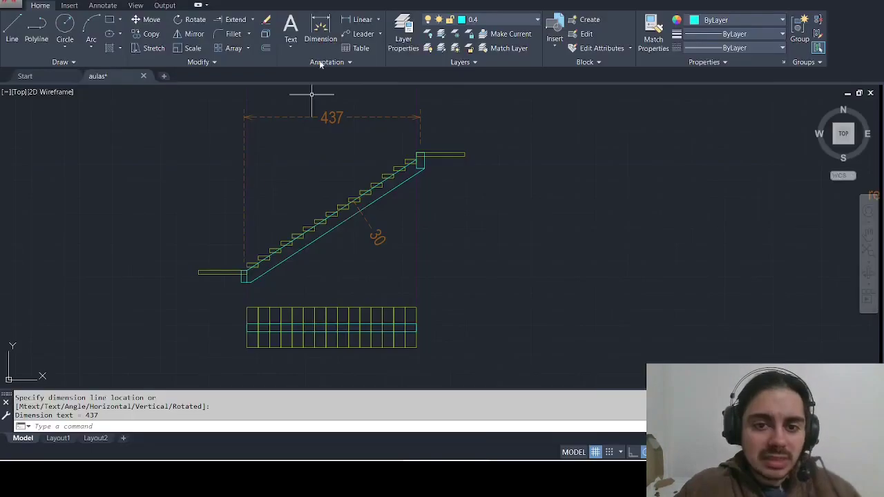
left_click(320, 29)
left_click(417, 151)
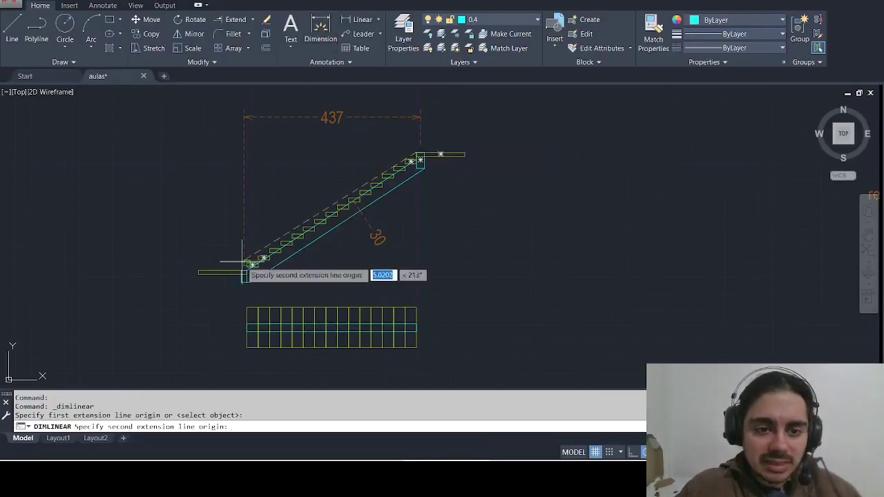
scroll(255, 273, "up", 6)
left_click(274, 269)
scroll(273, 269, "down", 5)
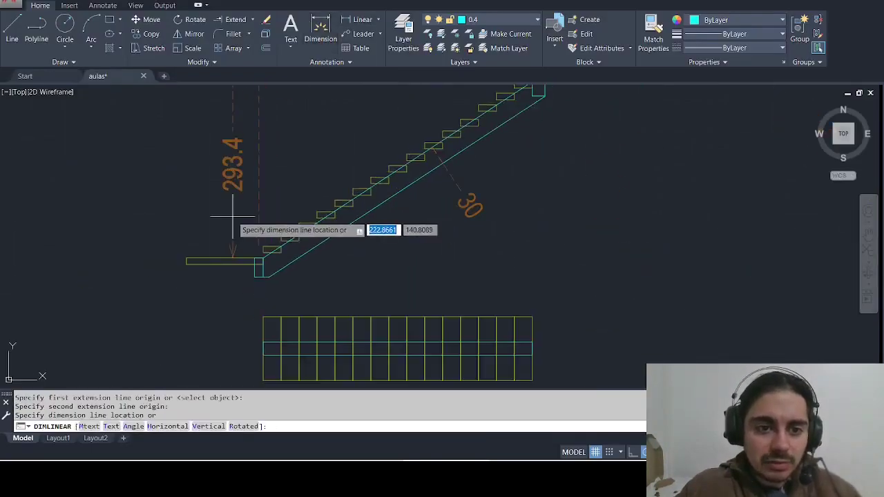
scroll(238, 224, "down", 2)
key("Escape")
Measure the height between steps at the foot of the staircase with a linear dimension, without placing it.
scroll(259, 228, "up", 8)
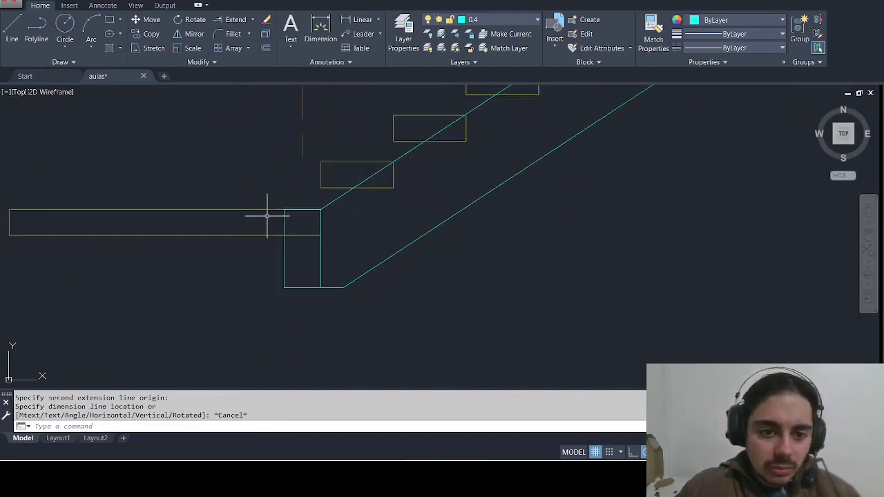
scroll(287, 187, "down", 5)
left_click(361, 19)
left_click(367, 198)
scroll(367, 193, "down", 4)
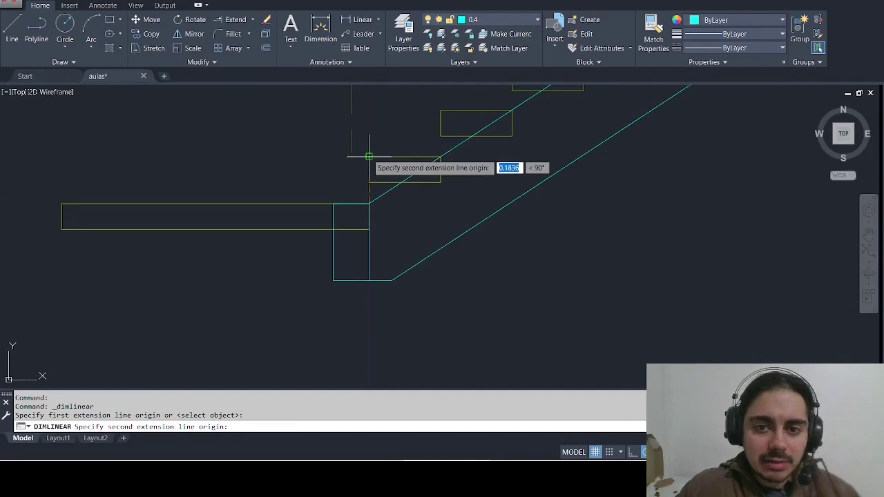
key("Escape")
left_click(345, 19)
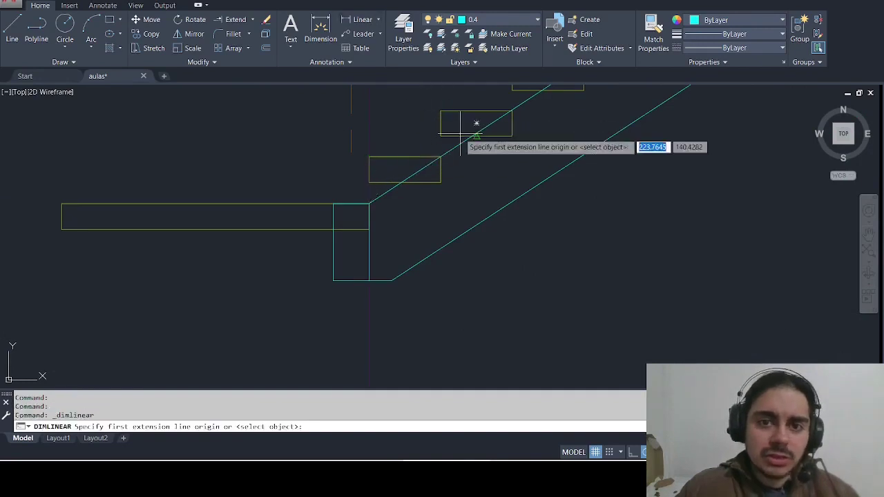
left_click(441, 157)
left_click(369, 157)
scroll(366, 158, "down", 6)
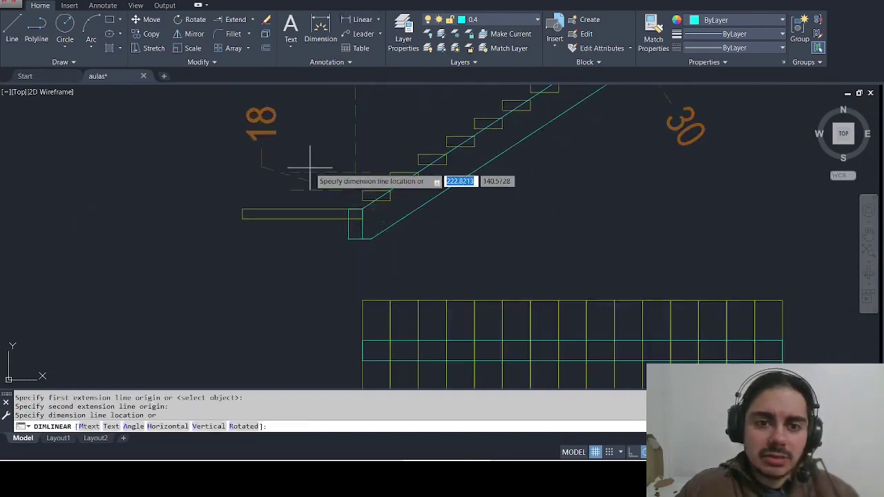
key("Escape")
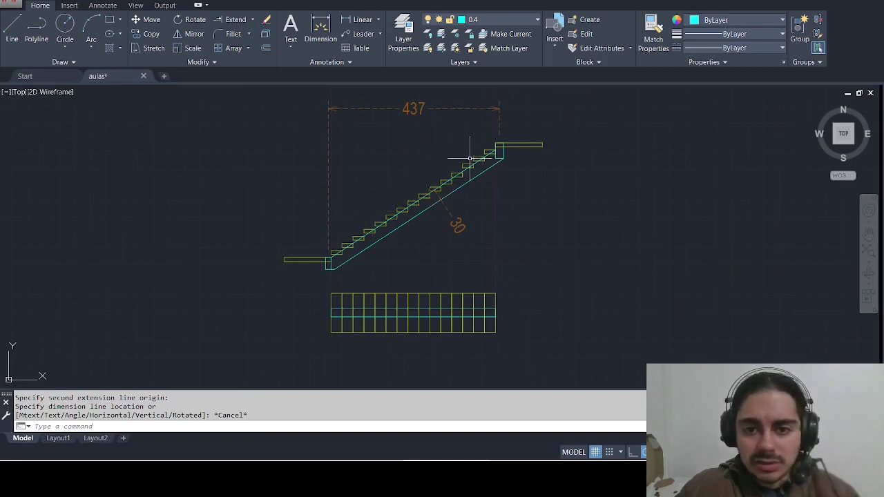
Switch to Excel and set the stair height (Altura escada) with the formula =16*0.18.
key("alt+Tab")
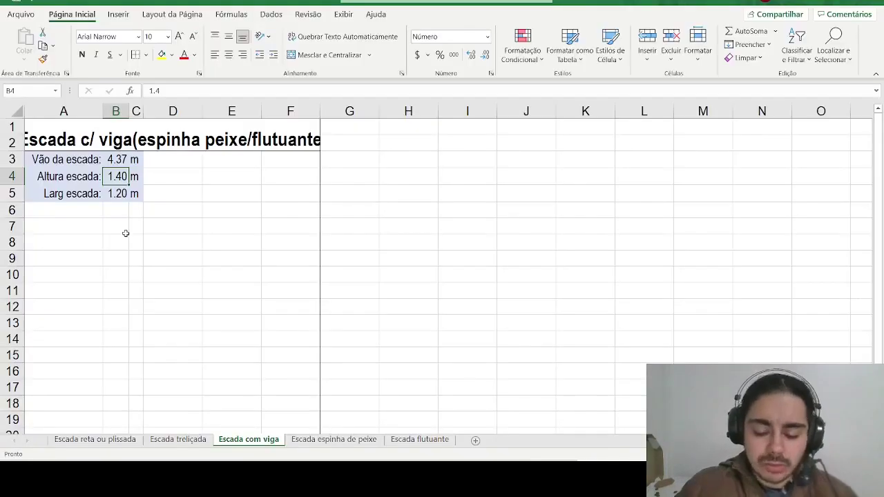
type("=16*")
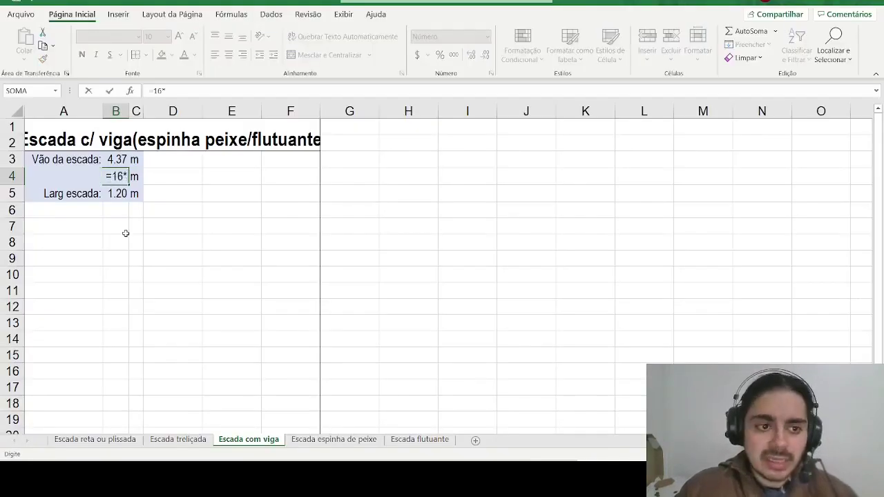
key("Right")
key("BackSpace")
key("BackSpace")
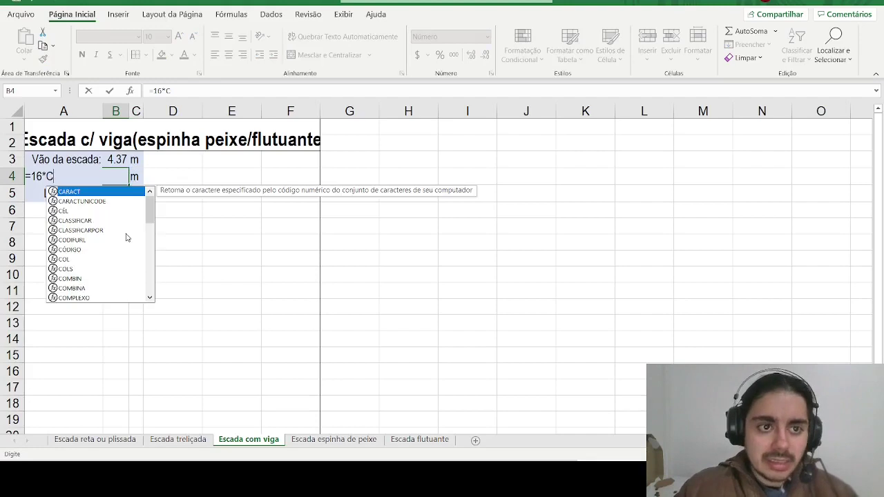
key("Return")
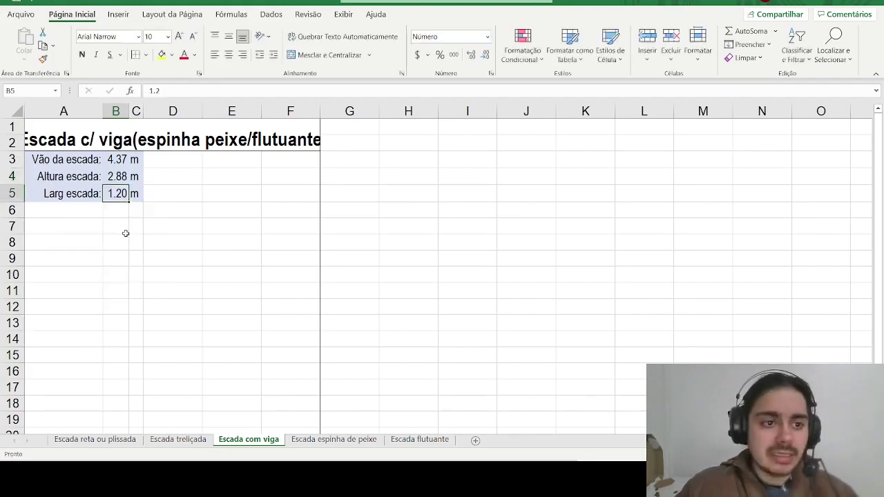
key("Return")
key("Up")
key("Up")
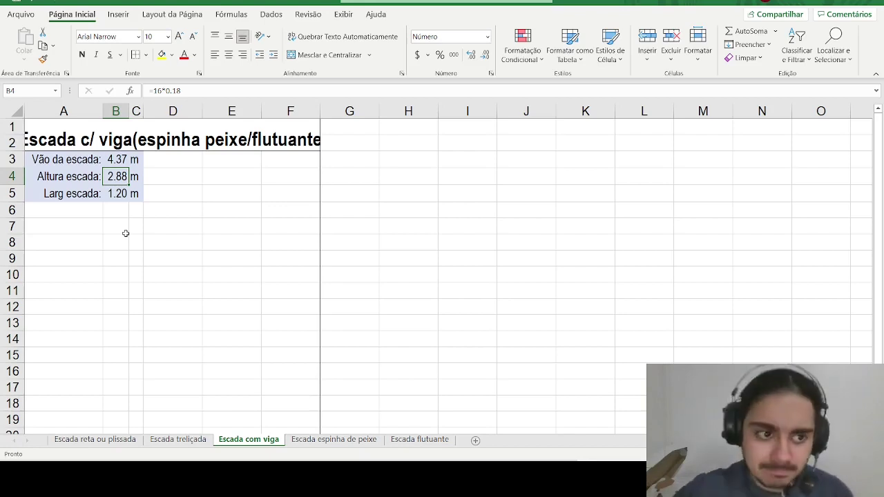
Select the stair width cell, then switch to AutoCAD and dimension the staircase's width at the end of the plan view.
left_click(119, 194)
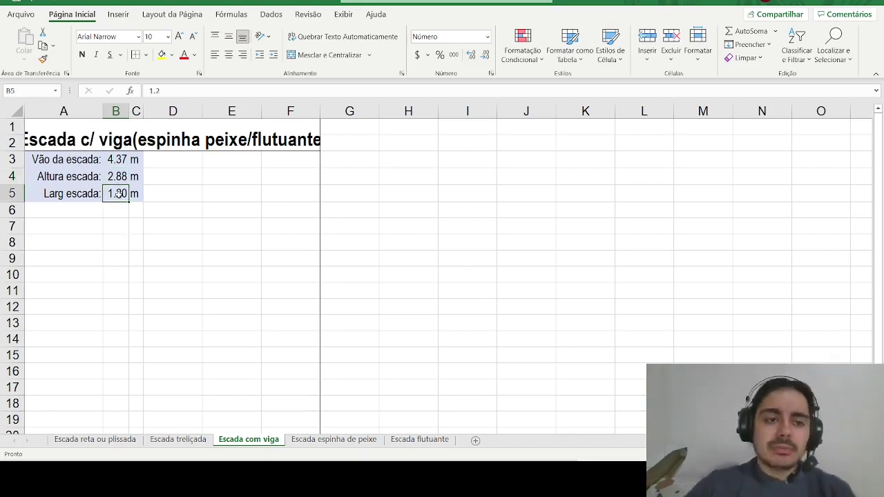
key("alt+Tab")
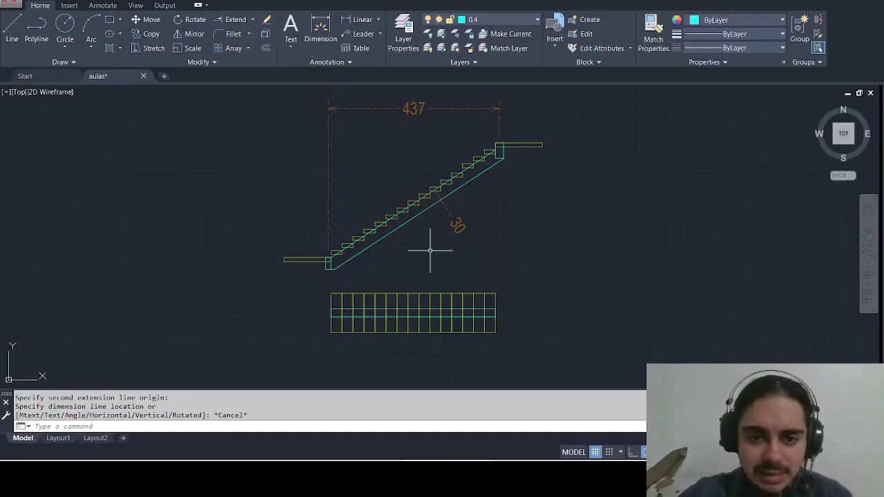
scroll(473, 322, "up", 7)
left_click_drag(485, 308, 445, 260)
scroll(371, 113, "down", 2)
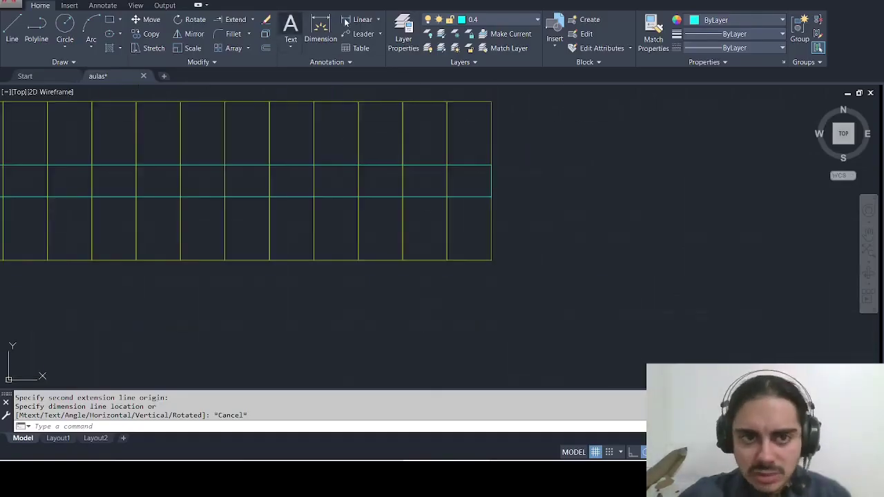
left_click(319, 28)
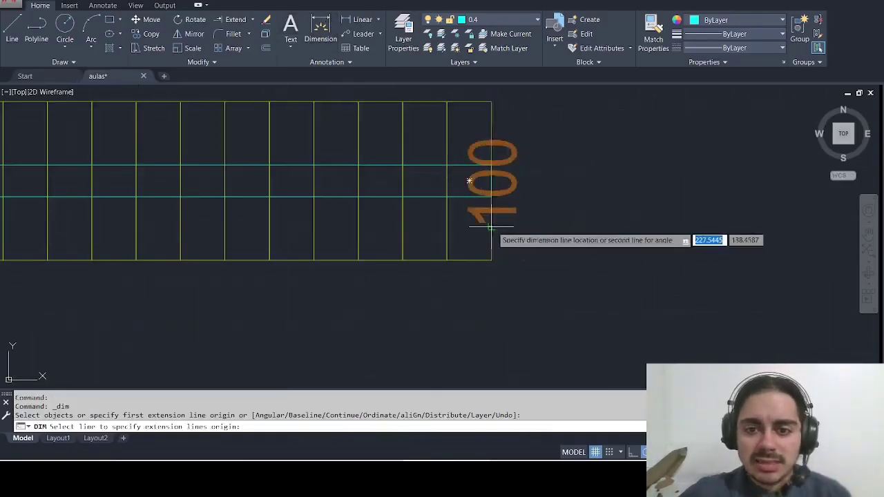
left_click(492, 225)
left_click(549, 221)
scroll(525, 242, "down", 3)
key("Escape")
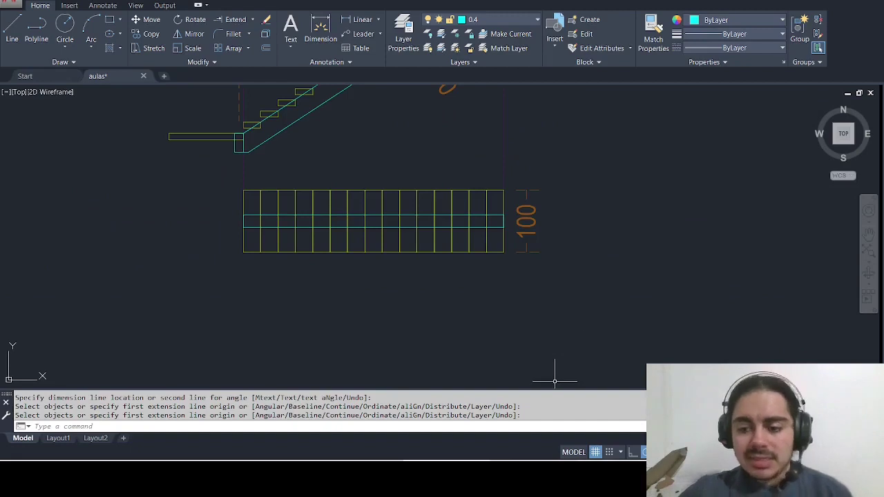
Switch to Excel and set the stair width (Larg escada) to 1 m.
key("alt+Tab")
type("1")
key("Return")
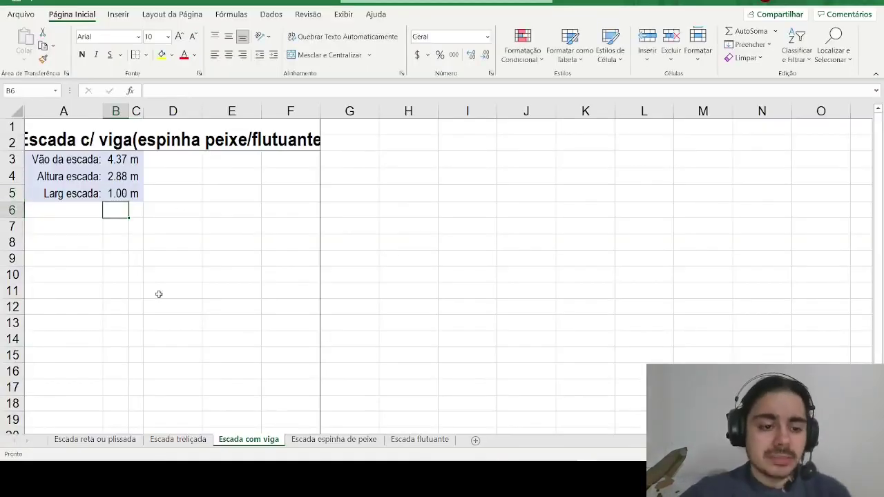
Check the Espessura row on the Escada reta ou plissada sheet, and duplicate the Larg escada row below itself in Escada com viga as "Altura da viga:".
left_click(103, 439)
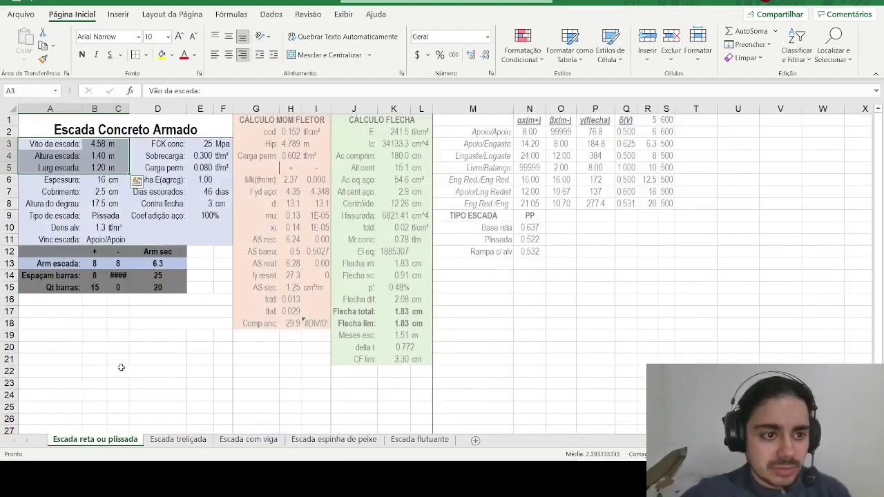
left_click_drag(73, 178, 110, 181)
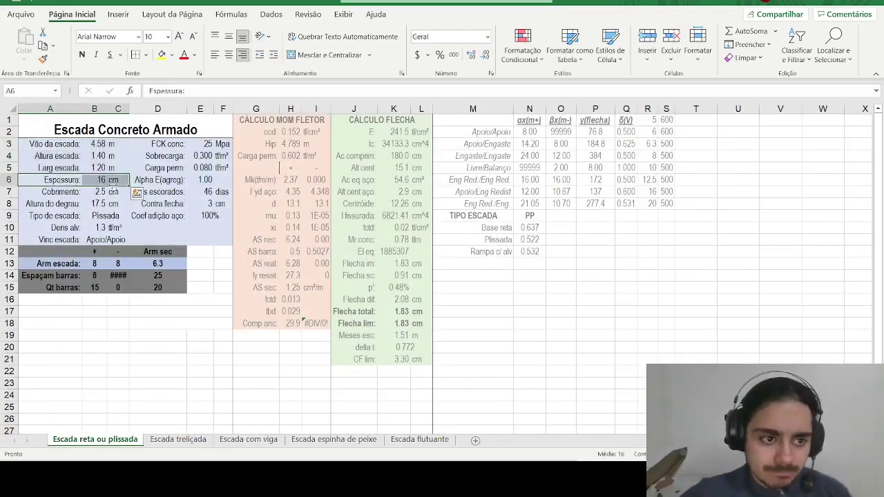
left_click(241, 440)
left_click_drag(77, 194, 125, 194)
key("ctrl+c")
left_click(69, 211)
key("ctrl+v")
key("Escape")
type("Altura da viga")
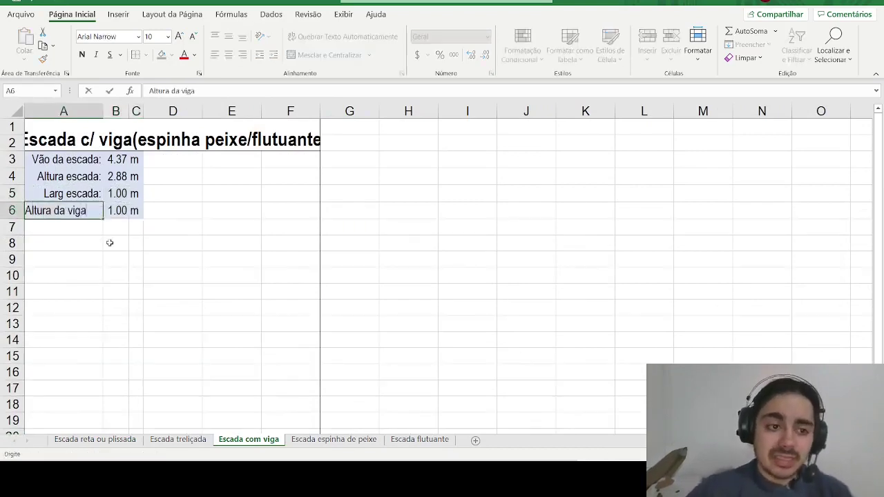
type(":")
Set the beam height (Altura da viga) to 30 cm, displayed without decimals, and auto-fit the value column's width.
key("Tab")
type("3")
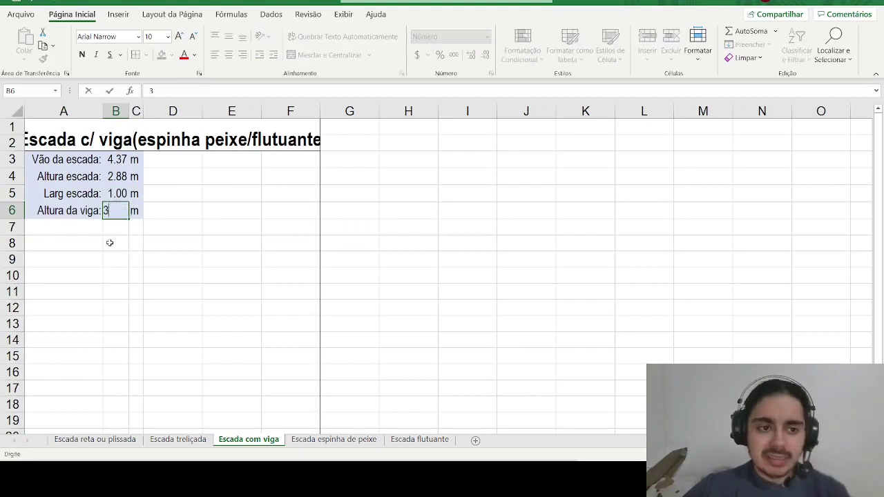
type("0")
key("Return")
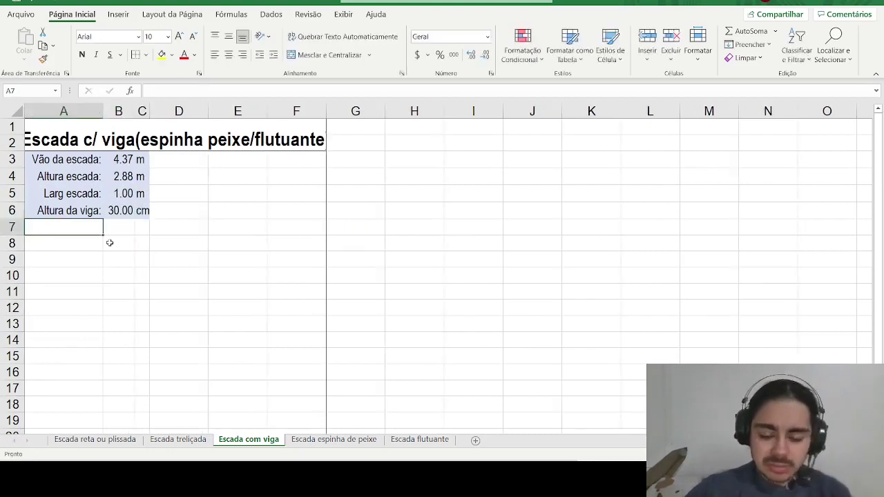
key("Up")
key("Right")
left_click(482, 59)
left_click(482, 60)
double_click(135, 111)
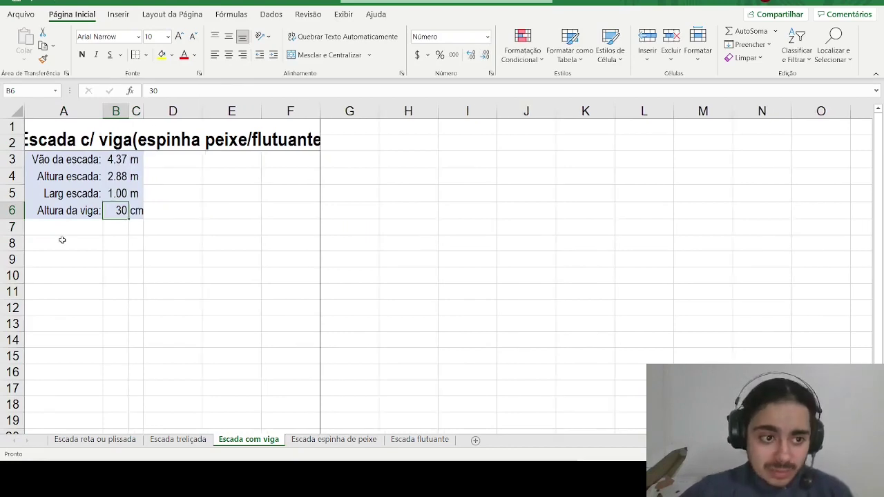
left_click(63, 229)
type("Largur")
key("Escape")
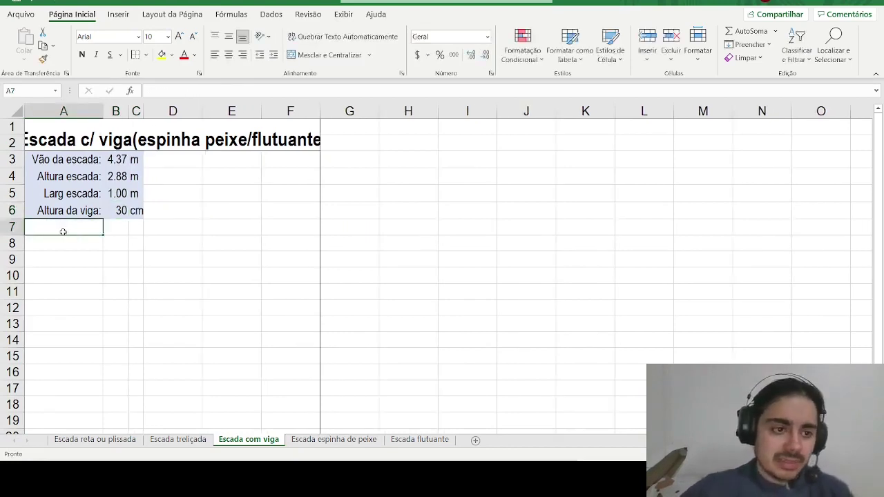
left_click_drag(60, 218, 123, 210)
key("ctrl+c")
left_click(72, 229)
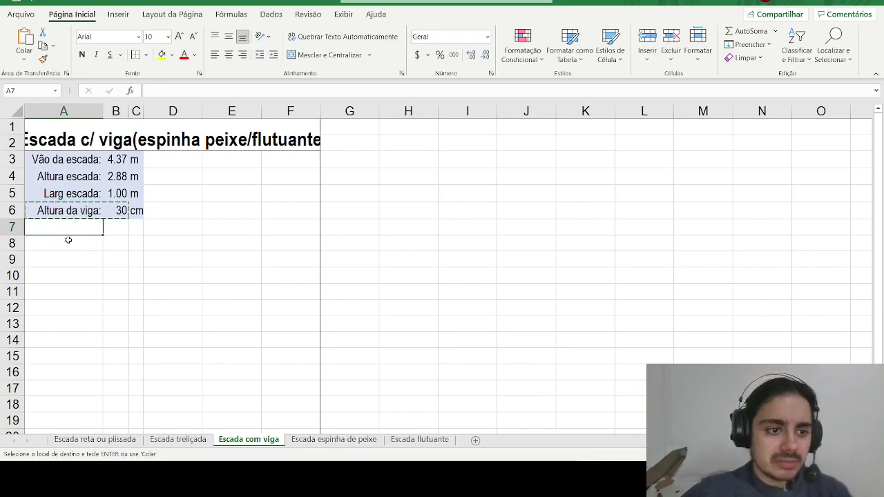
key("Escape")
Change the font of the whole sheet to Arial Narrow.
left_click(19, 111)
left_click(139, 37)
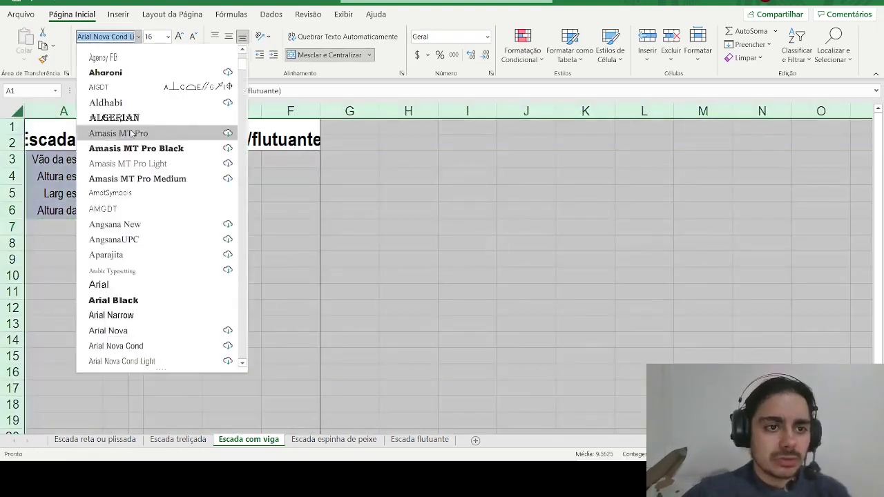
left_click(110, 315)
left_click(116, 263)
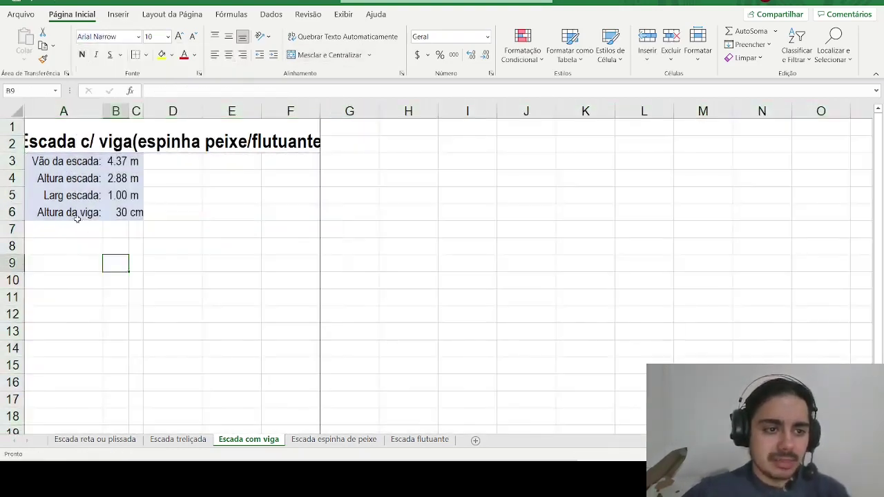
Copy the complete Altura da viga row, including its value and unit, into row 7.
left_click(100, 213)
left_click_drag(101, 213, 123, 213)
key("ctrl+c")
left_click(70, 229)
key("ctrl+v")
key("Escape")
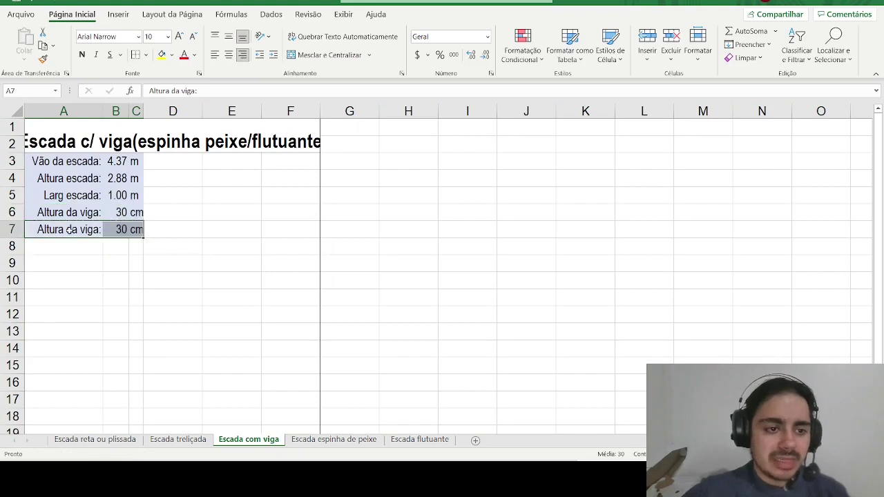
left_click(69, 229)
double_click(165, 84)
type("Largura")
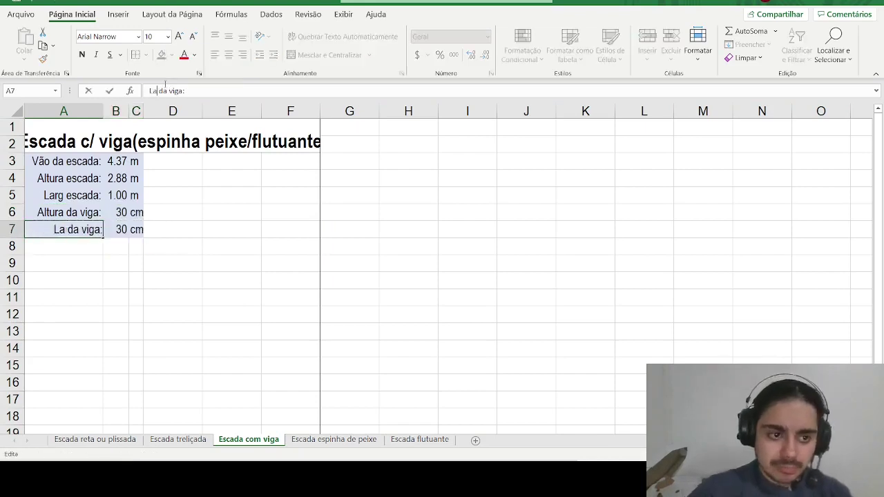
key("Return")
key("ctrl+z")
Relabel row 6 as "Largura da viga:" with a value of 14 cm, and widen unit column C slightly.
key("Up")
double_click(158, 90)
type("Largura")
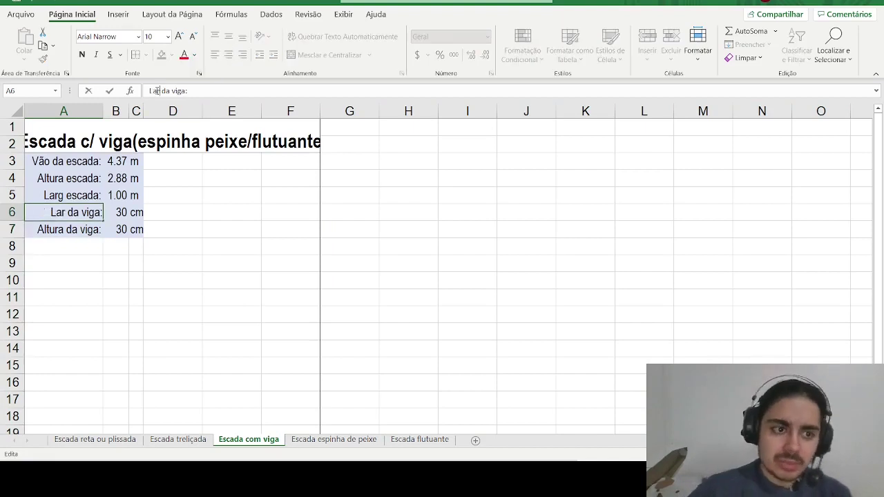
key("Tab")
type("14")
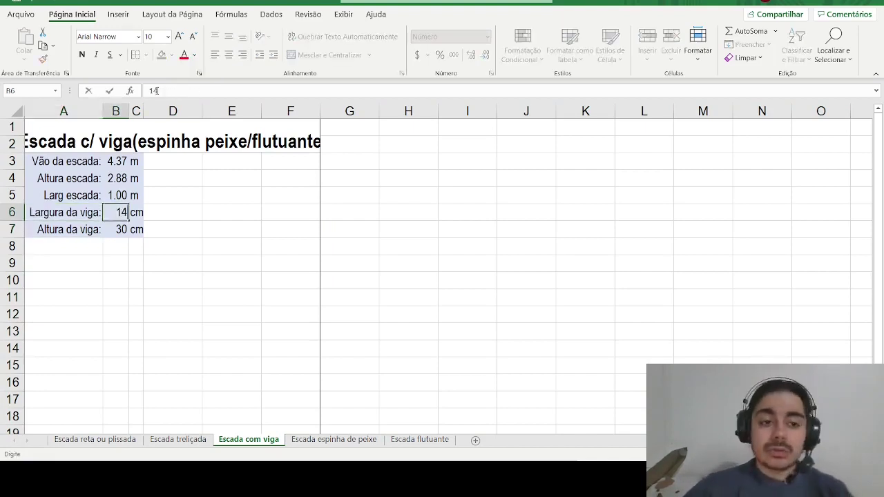
key("Return")
left_click_drag(142, 110, 147, 110)
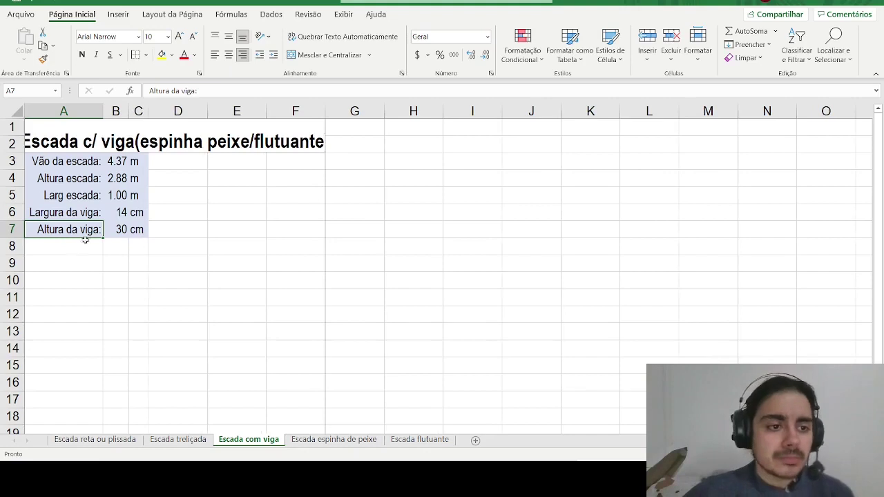
Duplicate the Altura da viga row into row 8, relabel it "Espess degrau:" and set its value to 10 cm.
left_click(85, 247)
left_click_drag(83, 229, 132, 228)
key("ctrl+c")
left_click(76, 247)
key("Return")
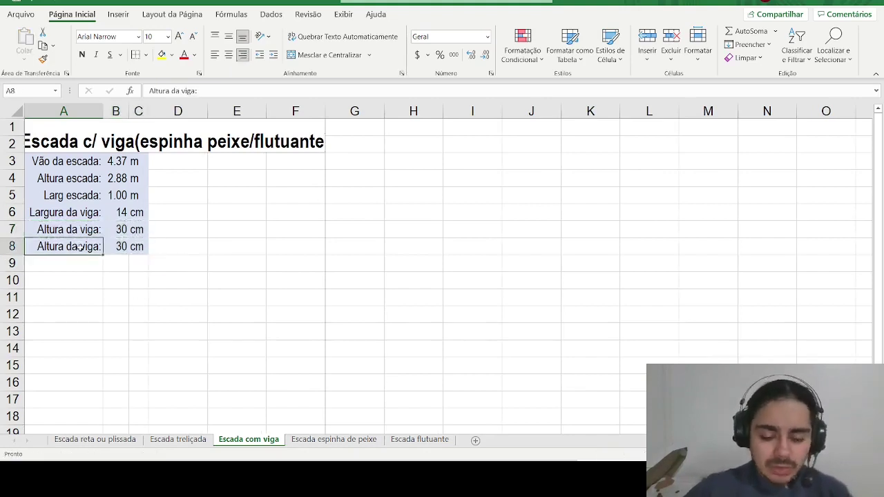
type("Eepess degrau:")
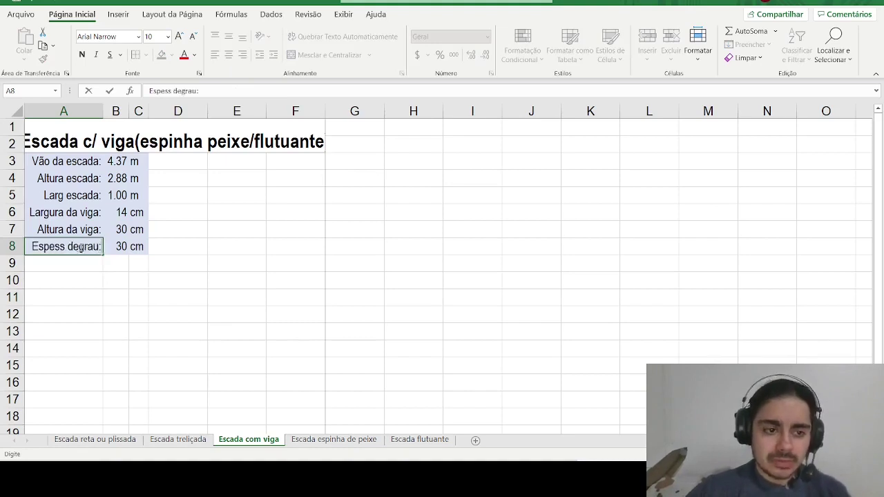
key("Tab")
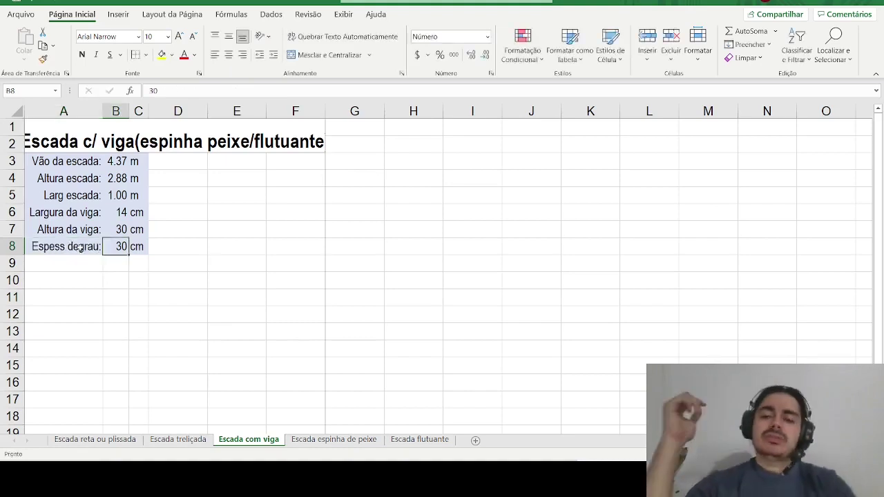
type("10")
key("Tab")
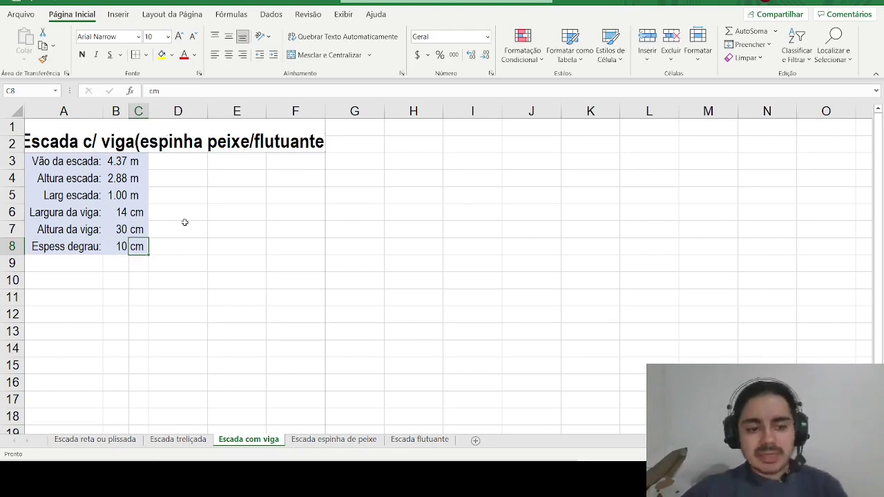
Copy the parameter block from FCK conc to Coef adição aço on Escada reta ou plissada into cell D3 of Escada com viga.
left_click(97, 439)
left_click(58, 202)
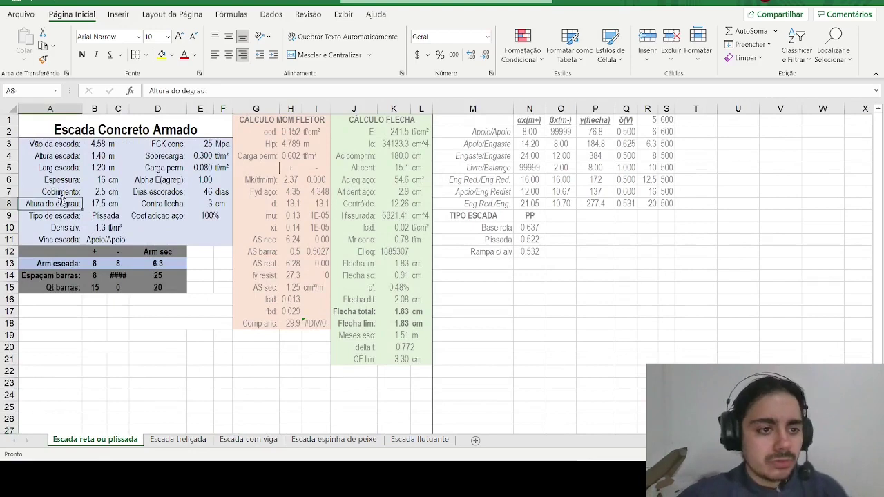
left_click(99, 203)
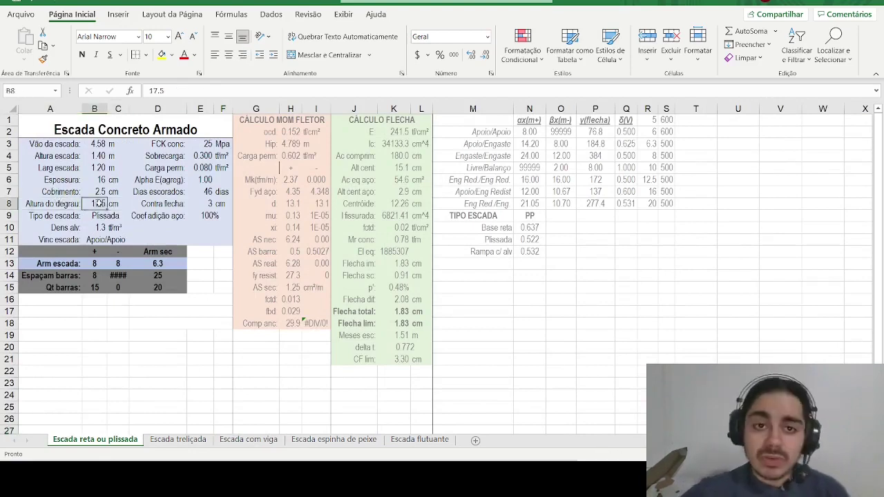
scroll(99, 204, "up", 1, "ctrl")
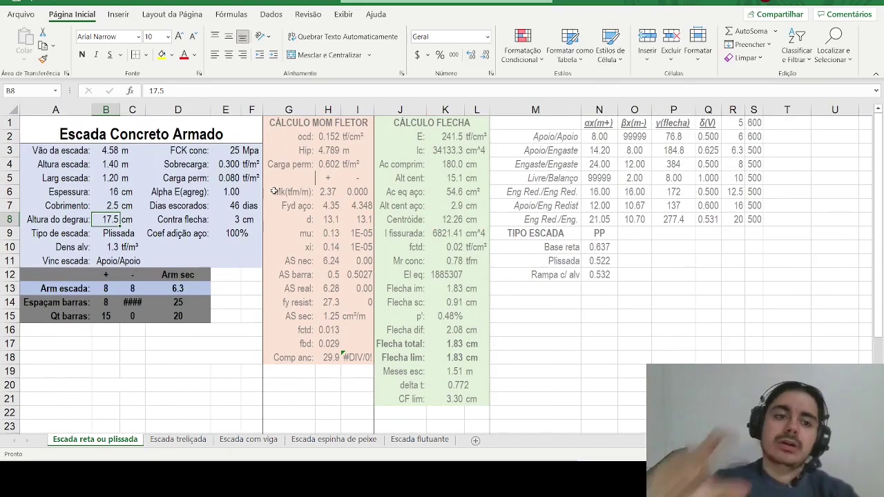
left_click_drag(183, 147, 248, 233)
key("ctrl+c")
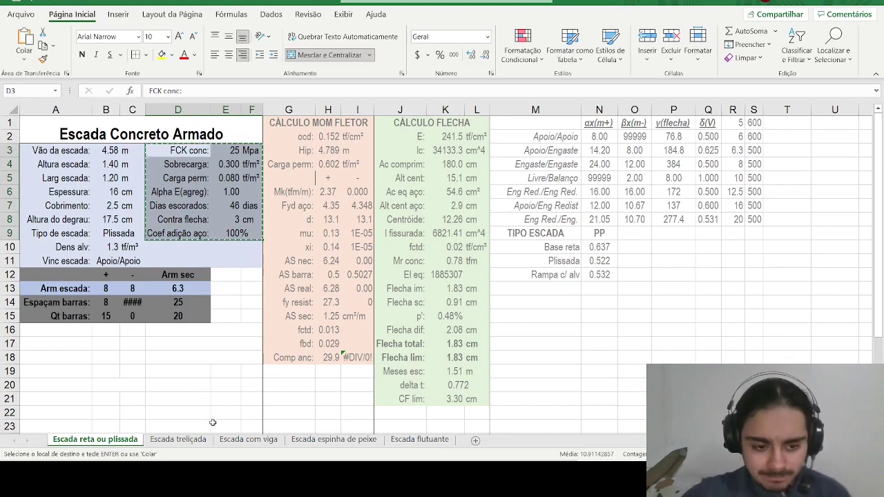
left_click(248, 439)
left_click(184, 164)
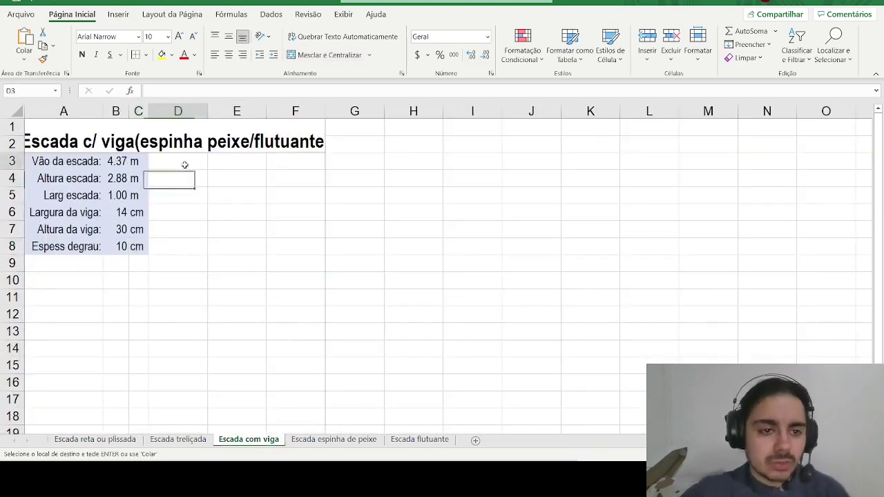
key("ctrl+v")
Auto-fit the widths of all columns on the Escada com viga sheet.
left_click(179, 229)
left_click(17, 111)
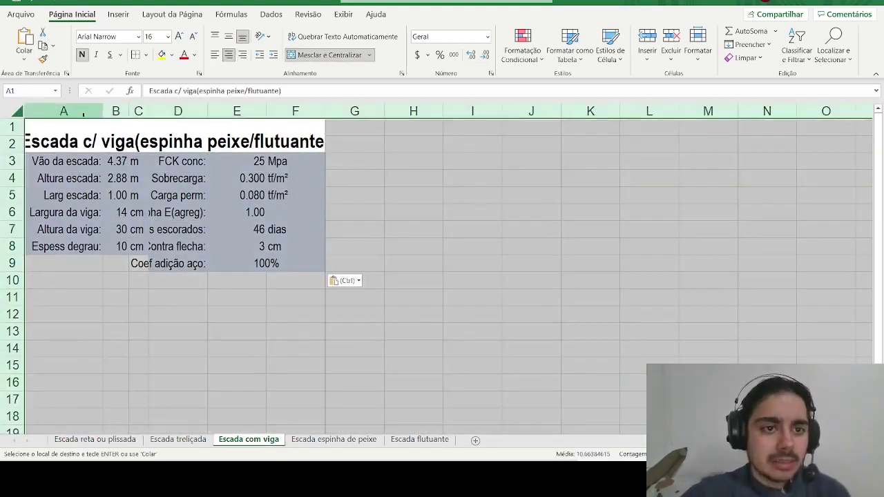
double_click(149, 111)
left_click(174, 195)
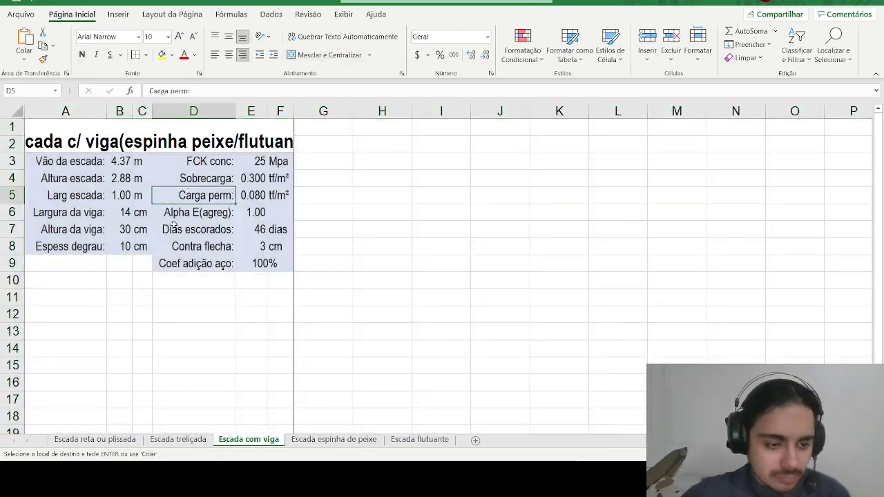
Copy the support coefficient table M1:S8 from Escada reta ou plissada into Escada com viga, starting at cell M1.
left_click(76, 439)
left_click_drag(556, 125, 759, 219)
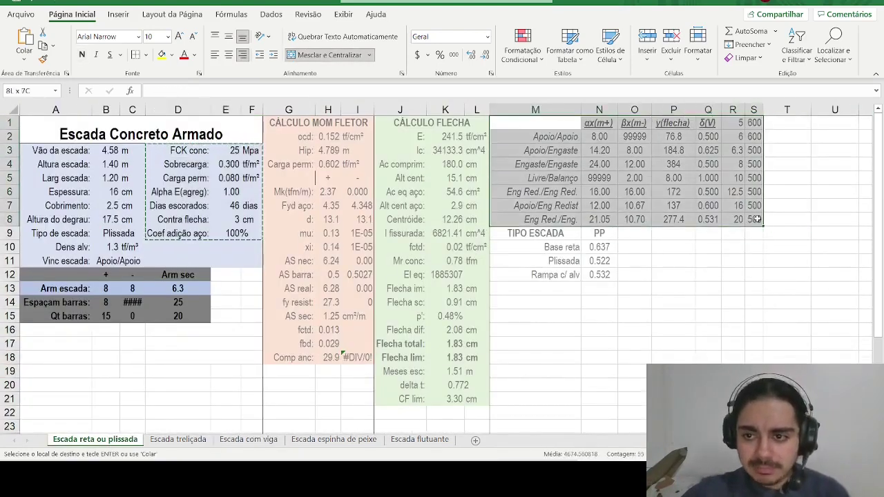
key("ctrl+c")
left_click_drag(477, 247, 326, 399)
left_click(262, 441)
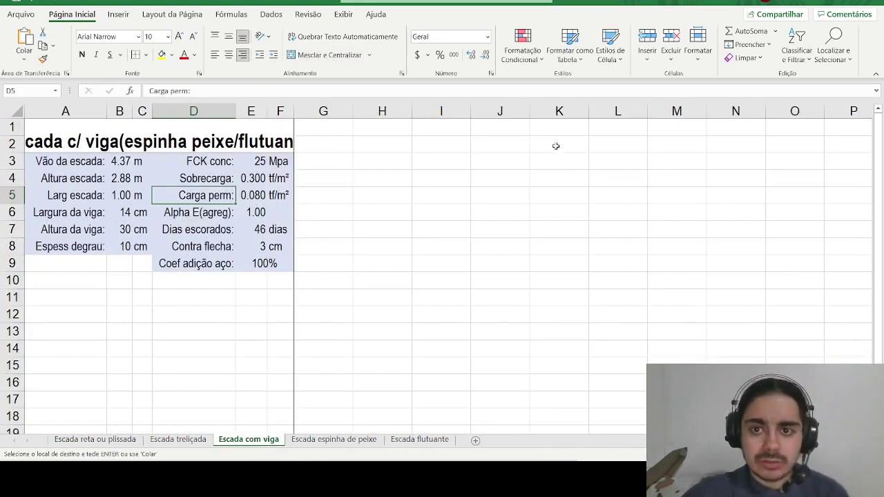
left_click(660, 125)
key("ctrl+v")
left_click(554, 207)
scroll(344, 204, "down", 1)
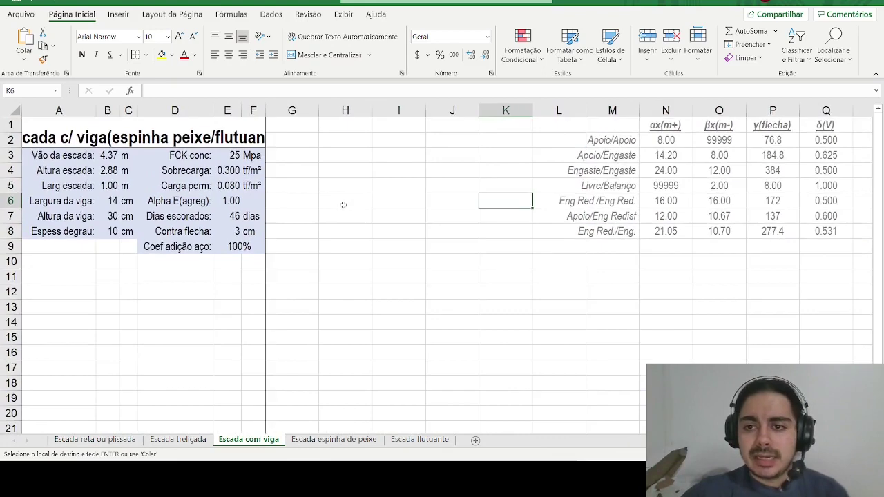
Auto-fit the widths of columns M to Q holding the pasted coefficient table.
left_click_drag(612, 111, 851, 110)
double_click(851, 111)
left_click(631, 185)
key("alt+Tab")
key("alt+Tab")
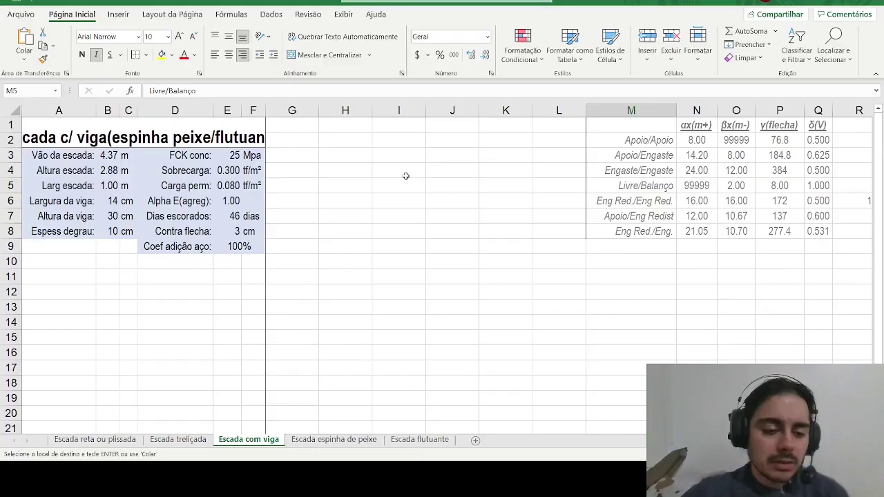
Copy the Vinc escada row with its Apoio/Apoio option from Escada reta ou plissada into row 9 of Escada com viga.
left_click(70, 440)
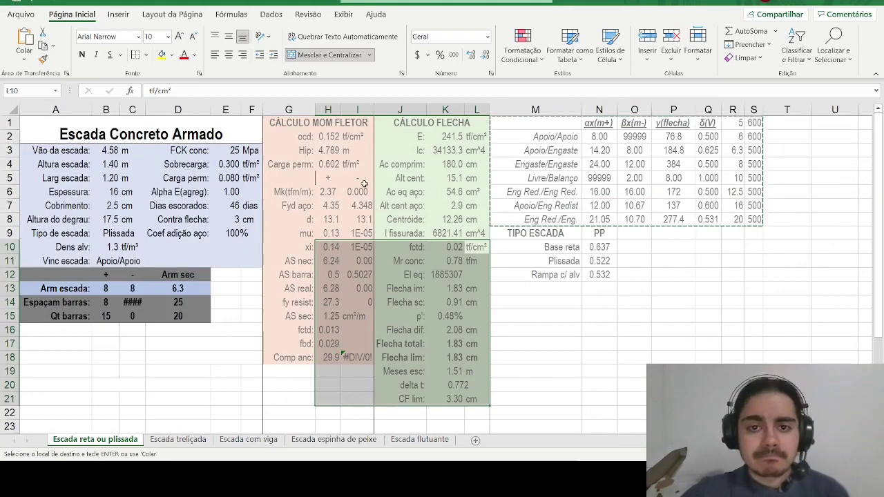
key("Escape")
key("alt+Tab")
key("alt+Tab")
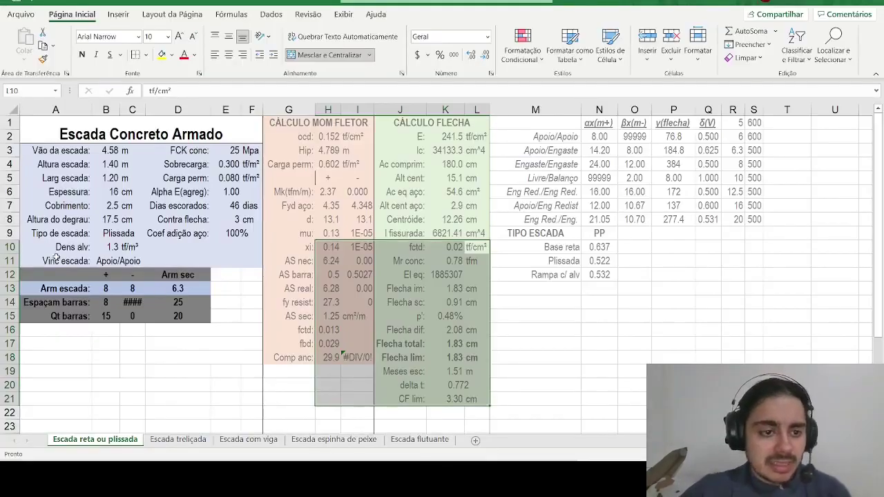
left_click_drag(56, 259, 108, 261)
key("ctrl+c")
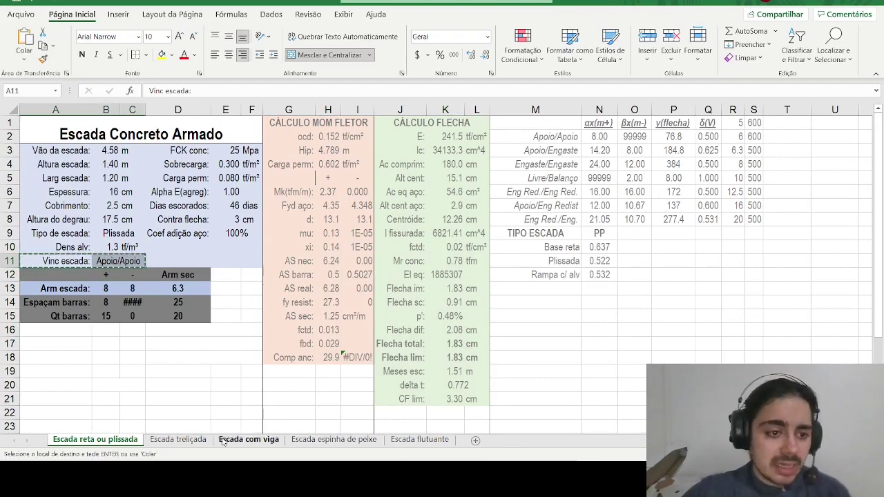
left_click(249, 440)
left_click(65, 246)
key("Return")
Look through the command groups under Dados in the ribbon customization options to locate Validação de Dados.
left_click(114, 247)
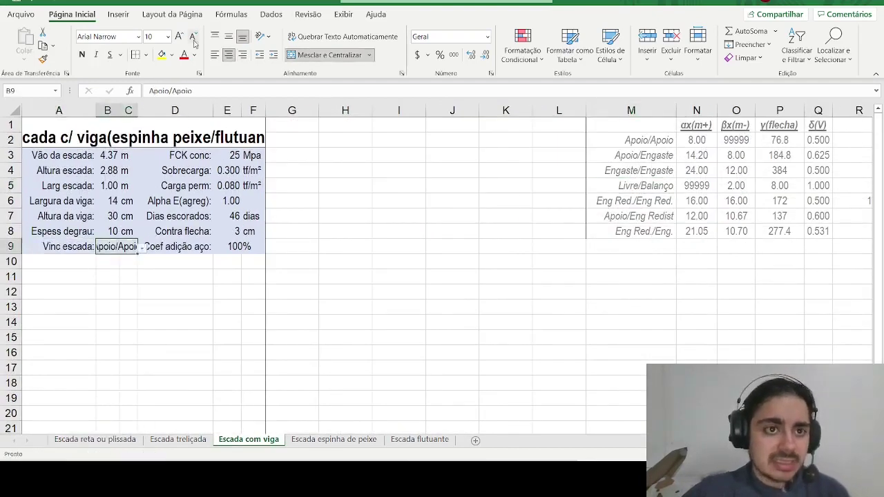
left_click(231, 13)
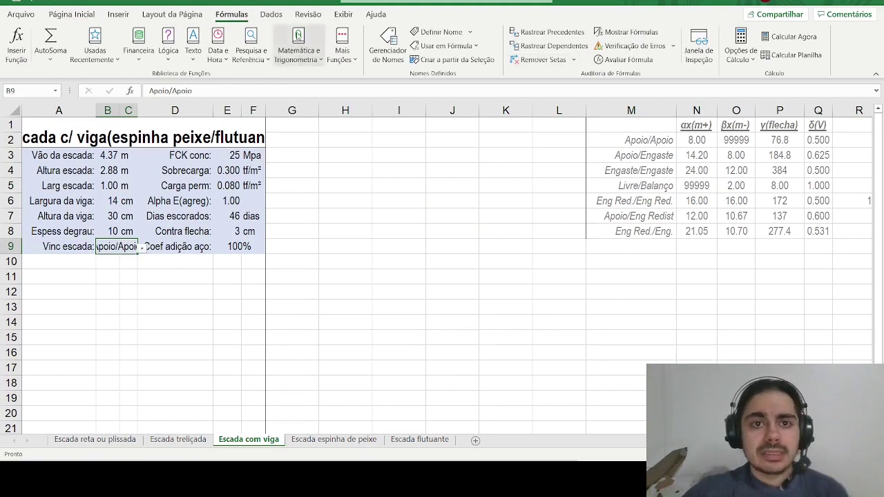
left_click(271, 14)
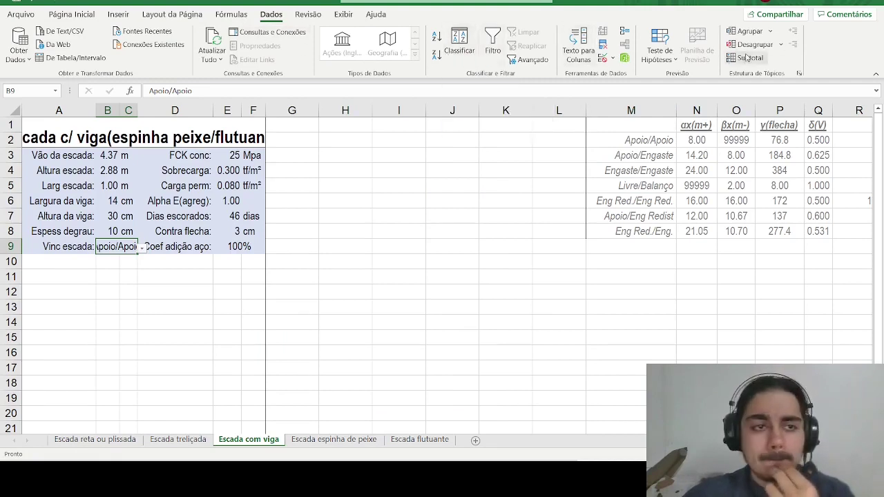
right_click(273, 54)
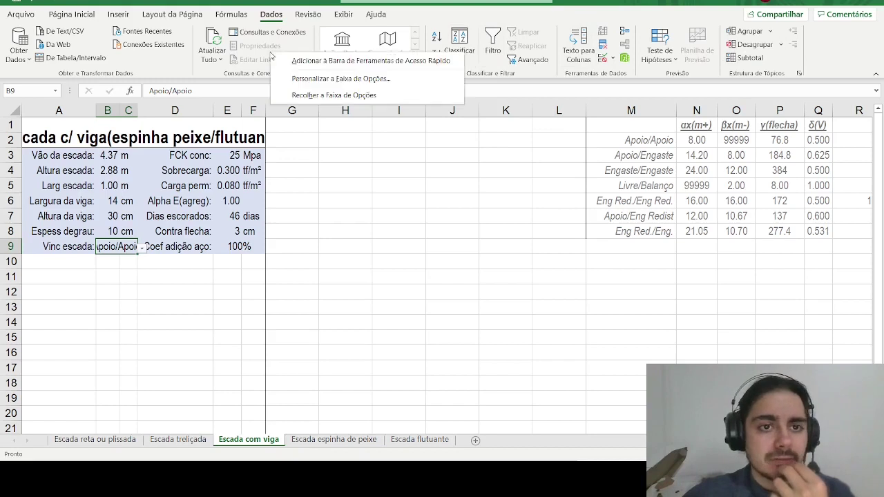
left_click(306, 79)
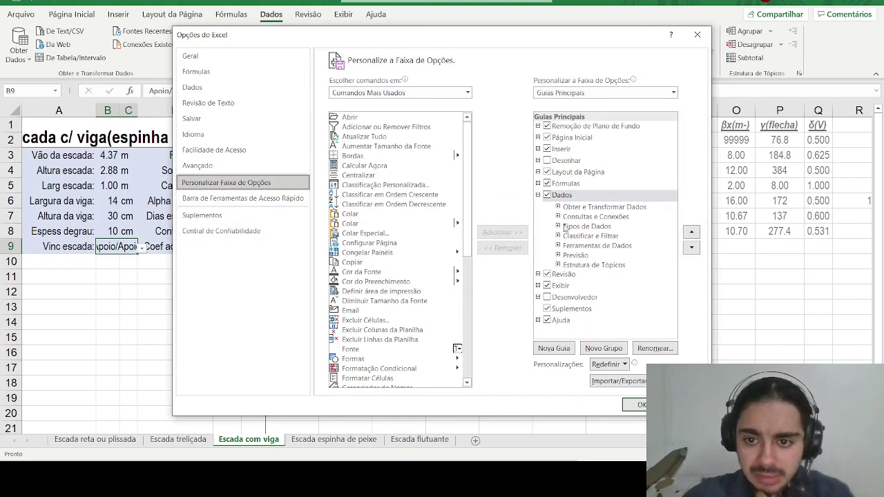
left_click(557, 264)
scroll(557, 266, "down", 2)
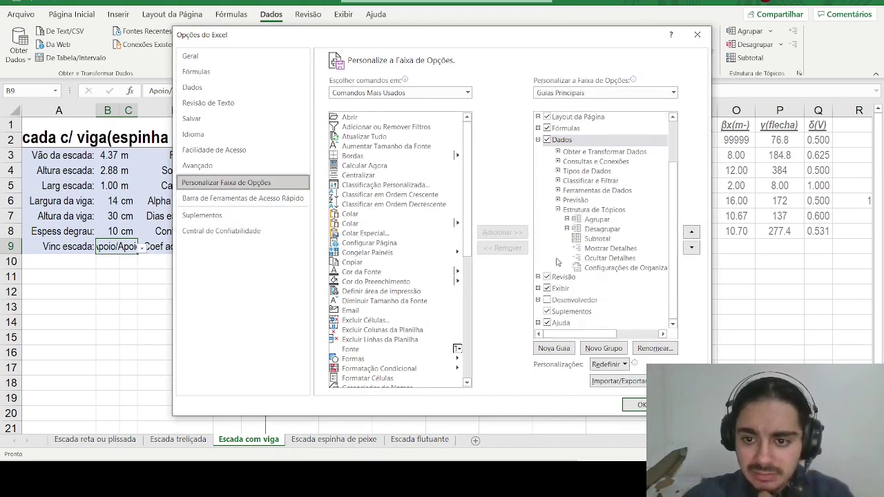
left_click(558, 151)
scroll(552, 180, "down", 1)
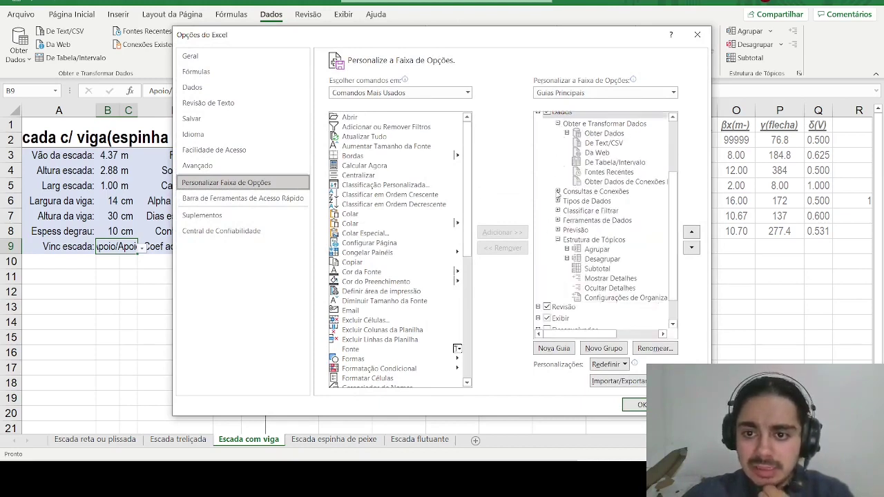
left_click(558, 192)
scroll(559, 218, "down", 2)
left_click(558, 186)
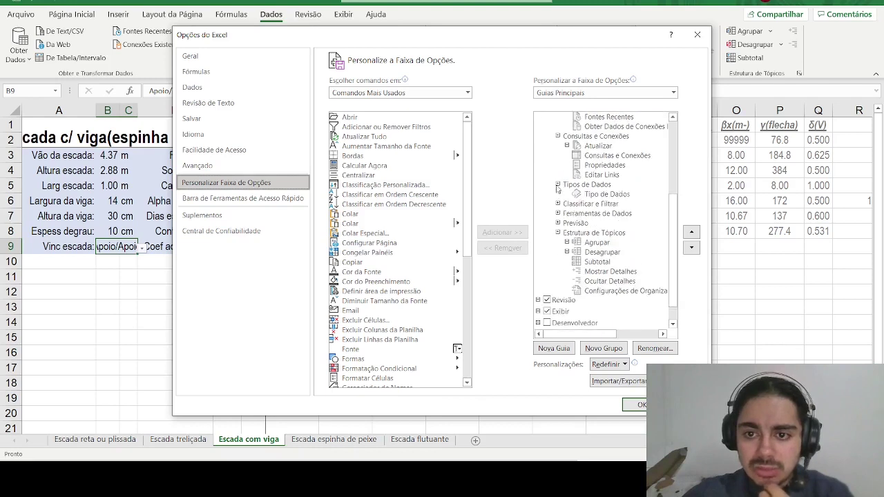
left_click(557, 204)
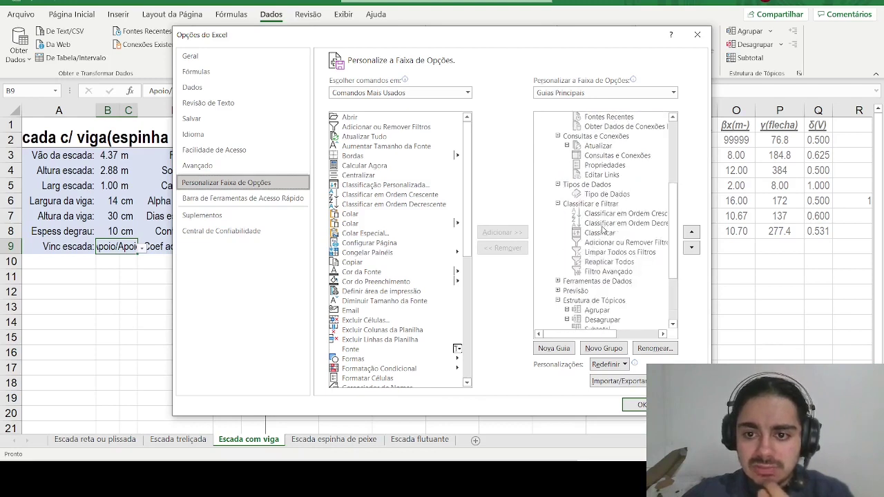
scroll(591, 232, "down", 2)
left_click(558, 225)
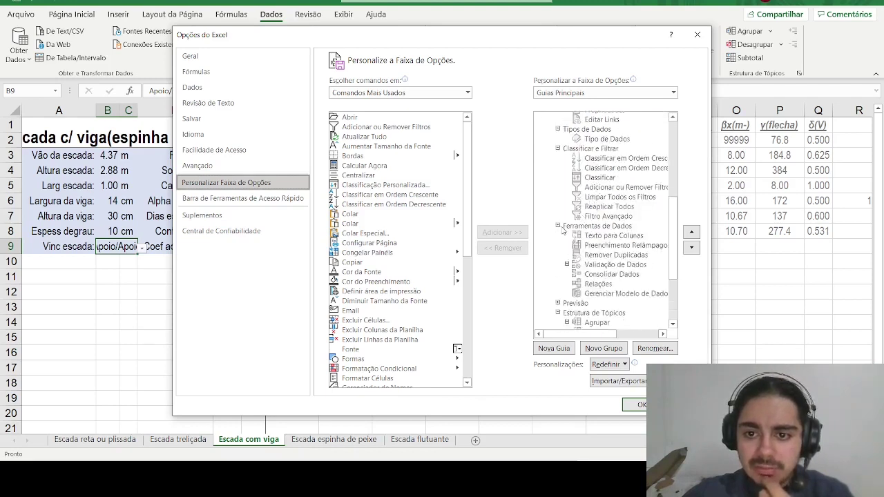
left_click(593, 237)
left_click(594, 256)
left_click(598, 264)
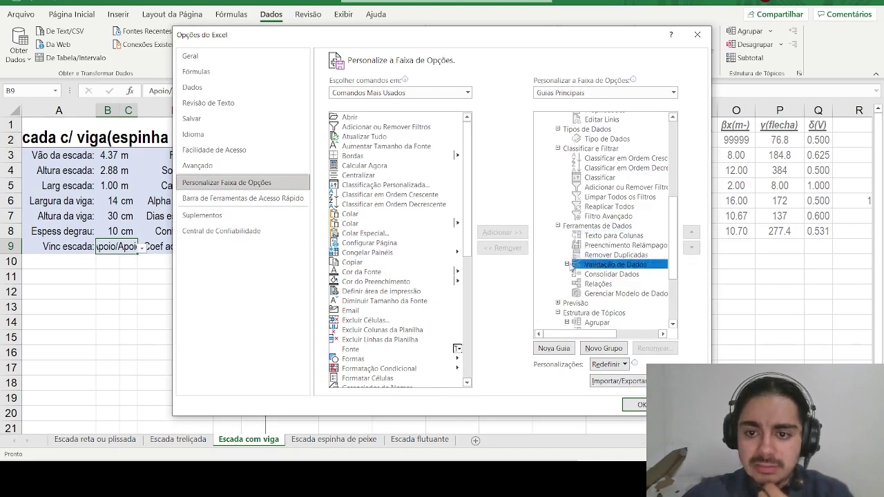
left_click(568, 266)
left_click(585, 236)
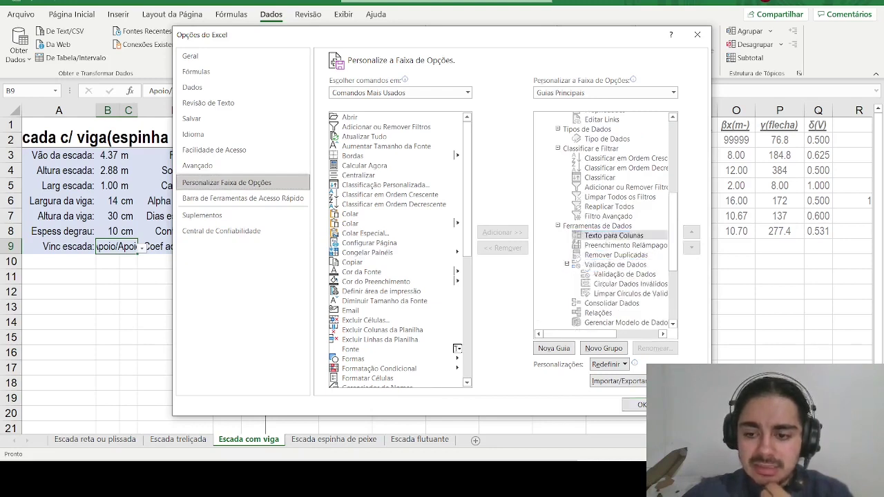
left_click(637, 405)
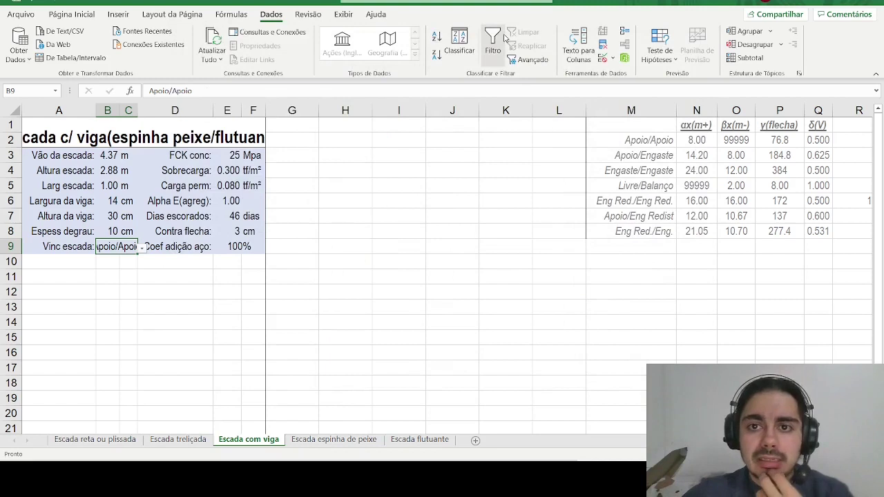
Review the data validation list source of the Vinc escada option in cell B9.
left_click(603, 59)
left_click(489, 238)
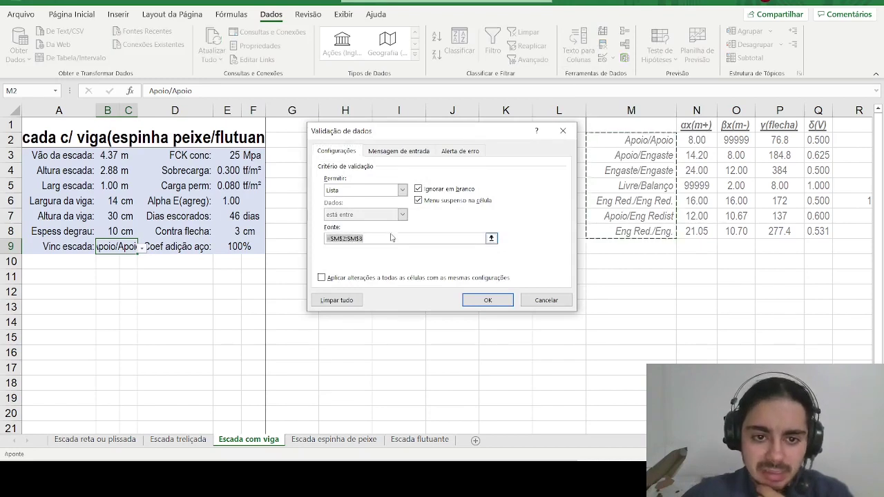
left_click(488, 300)
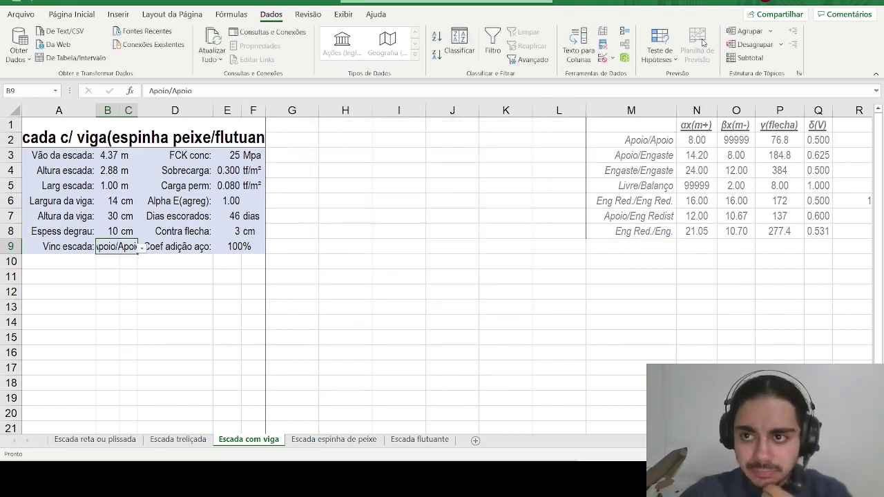
Disable the Suplementos entry in the ribbon customization options and apply the change.
right_click(677, 47)
left_click(715, 74)
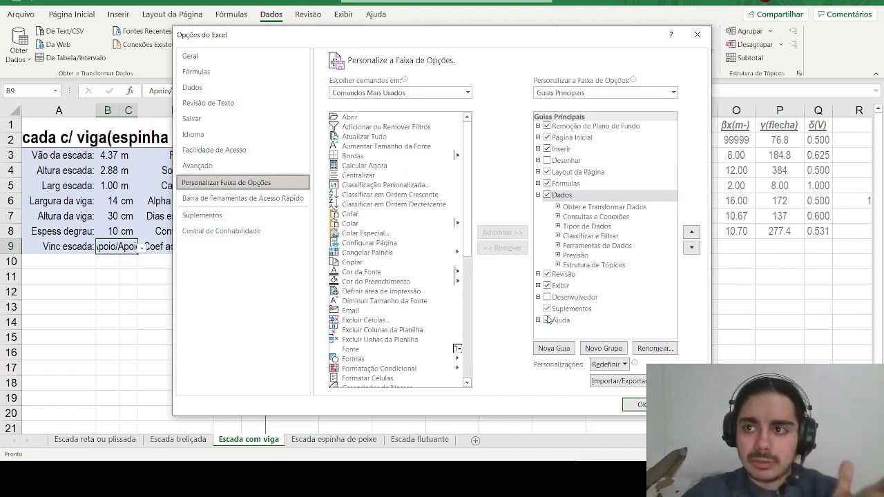
left_click(546, 310)
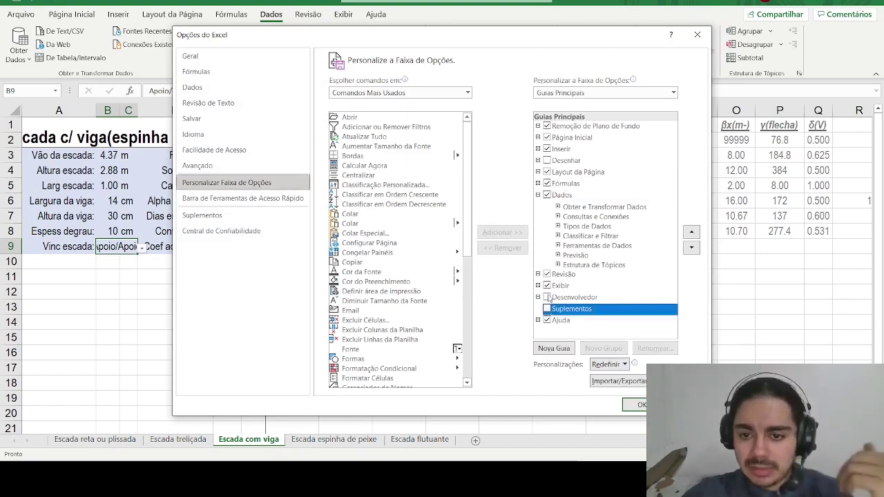
left_click(570, 266)
left_click(558, 265)
left_click(558, 265)
left_click(558, 266)
left_click(558, 265)
left_click(637, 405)
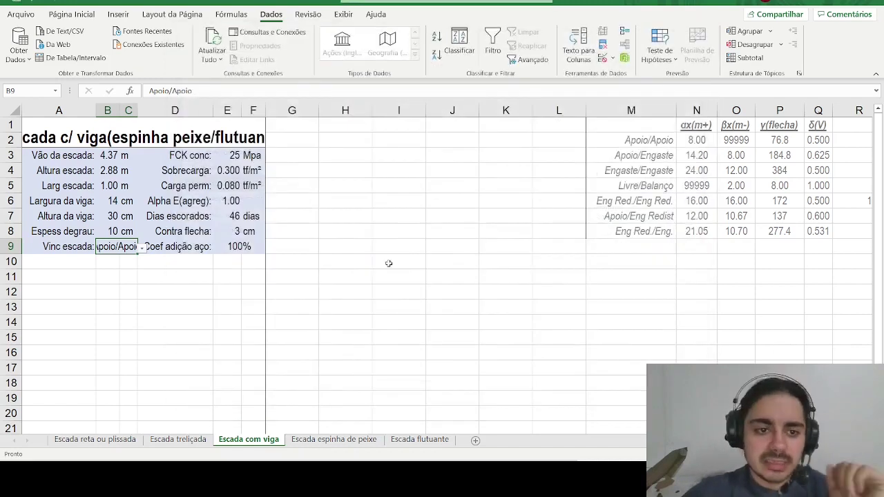
Widen columns B, C, E and F so the sheet title and the Apoio/Apoio option fit.
left_click(207, 263)
left_click_drag(119, 111, 161, 110)
left_click_drag(235, 111, 309, 111)
left_click(155, 321)
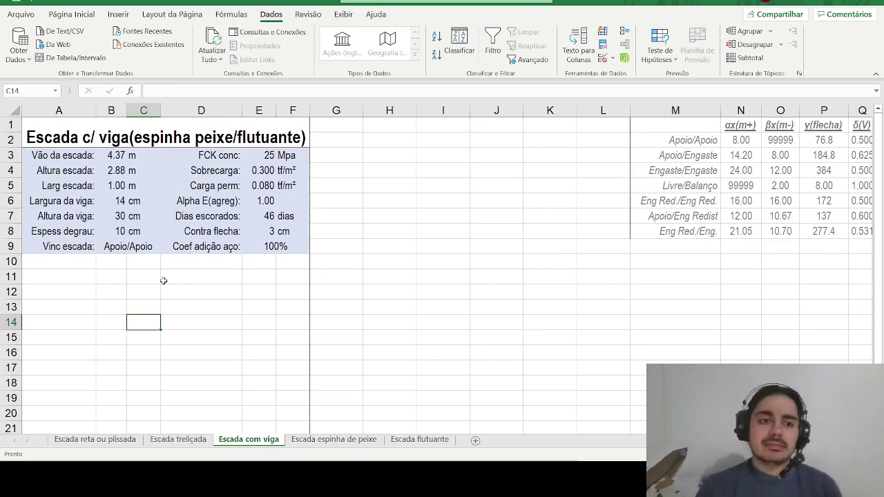
Copy the TIPO ESCADA heading from Escada reta ou plissada into cell M9 of Escada com viga.
left_click(103, 440)
left_click(537, 237)
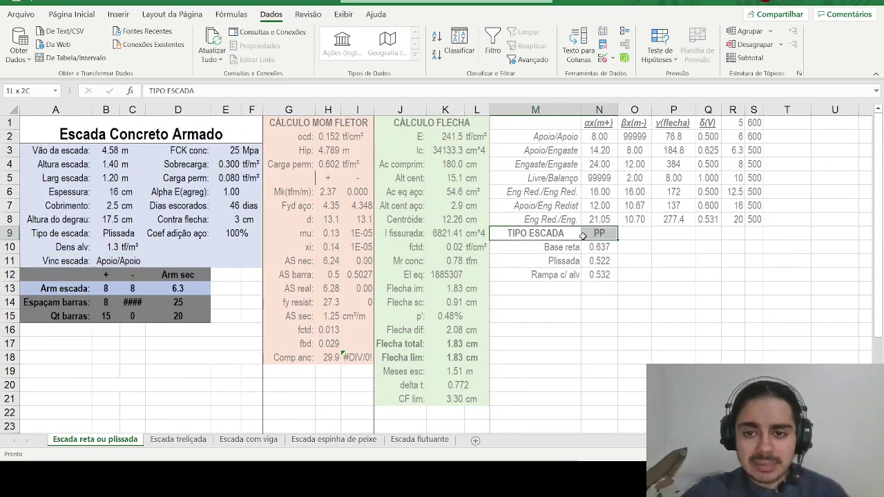
key("ctrl+q")
key("ctrl+c")
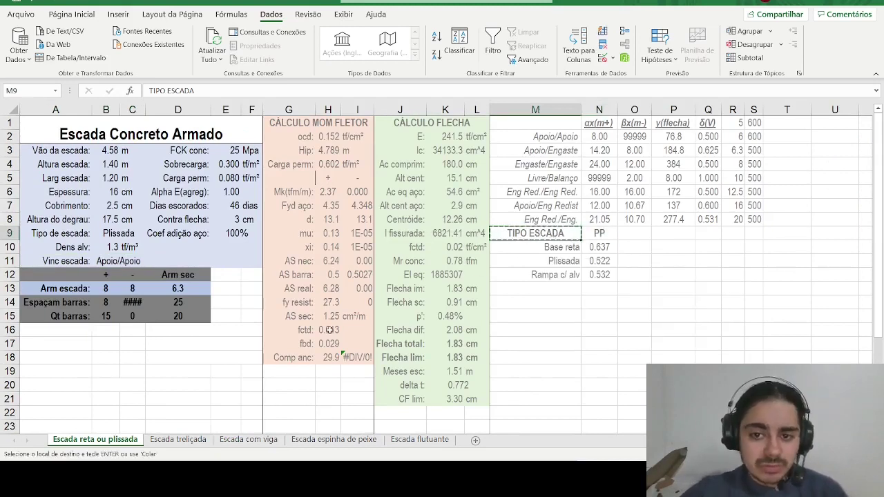
left_click(248, 439)
left_click(675, 247)
key("ctrl+v")
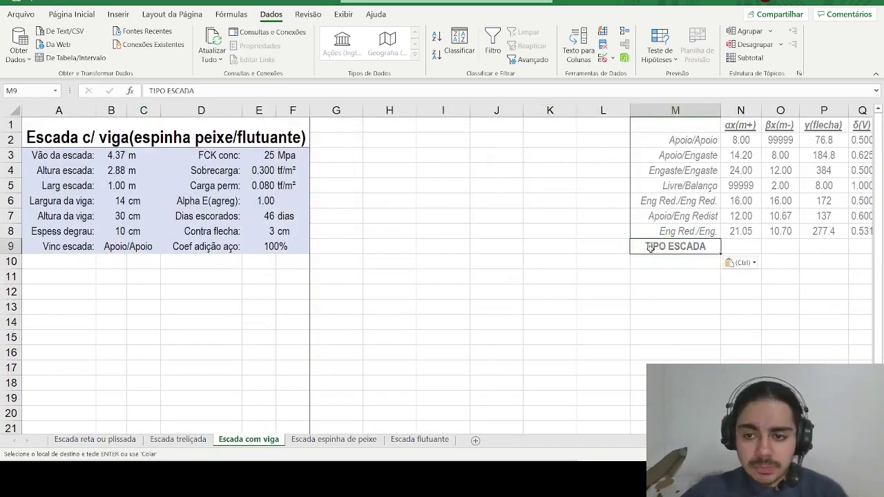
List the stair types Espinha de peixe in M10 and Escada flutuante in M11 under the TIPO ESCADA heading.
left_click(656, 265)
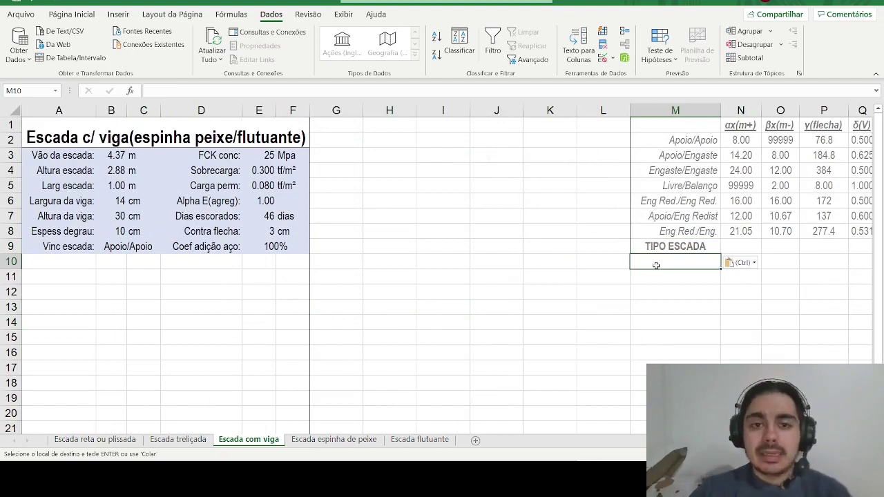
type("Espinha de pe")
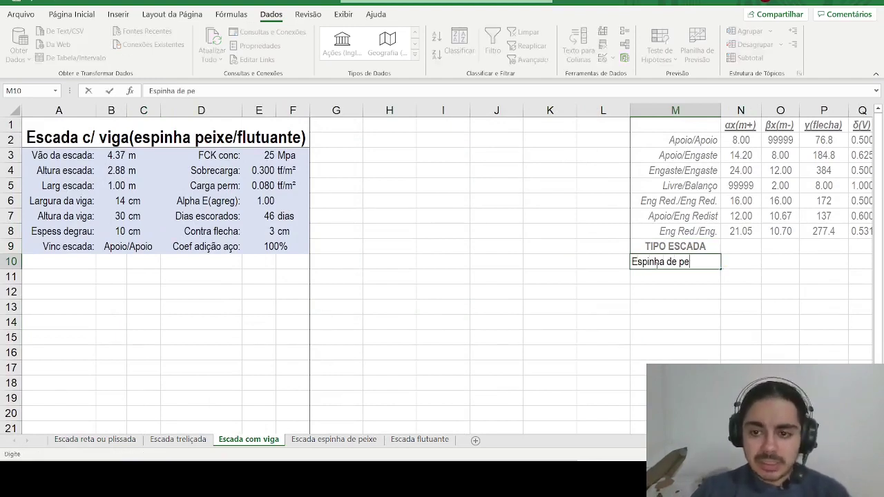
type("ixe")
key("BackSpace")
key("BackSpace")
type("ixe")
key("Return")
type("Escada")
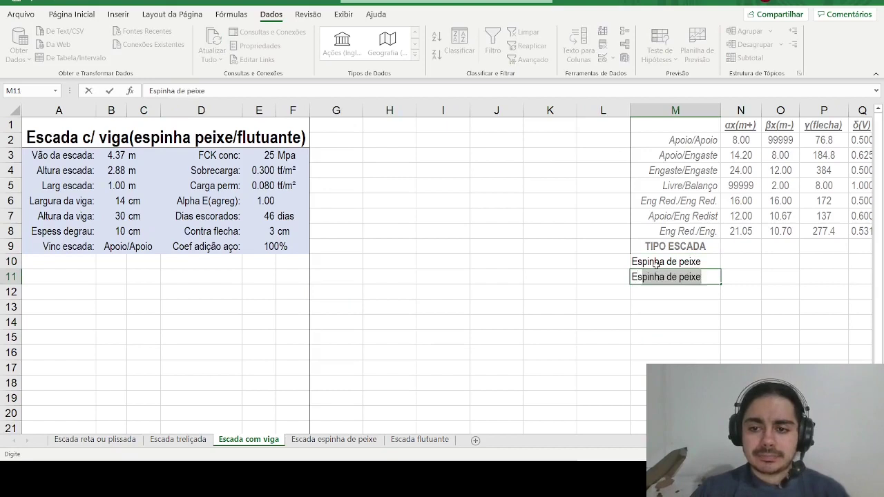
type(" flutuante")
key("Return")
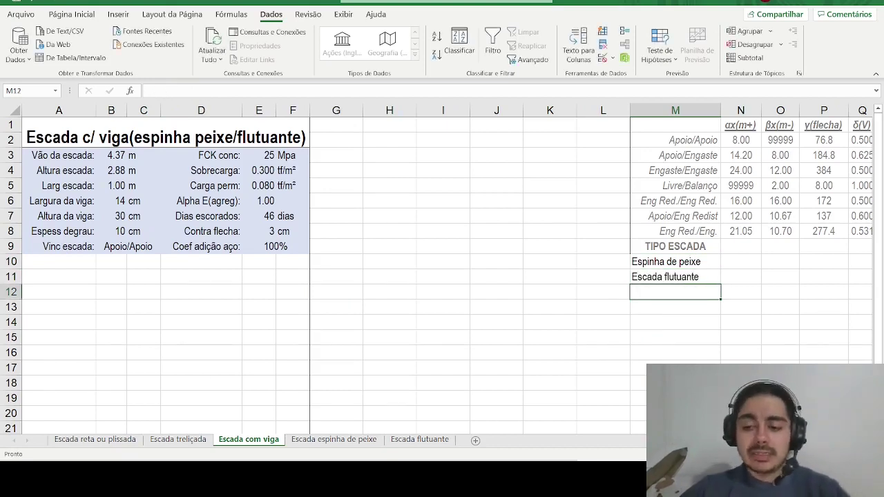
Switch to OBS Studio, select the Cena scene, and return to the Excel workbook.
key("alt+Tab")
left_click(33, 368)
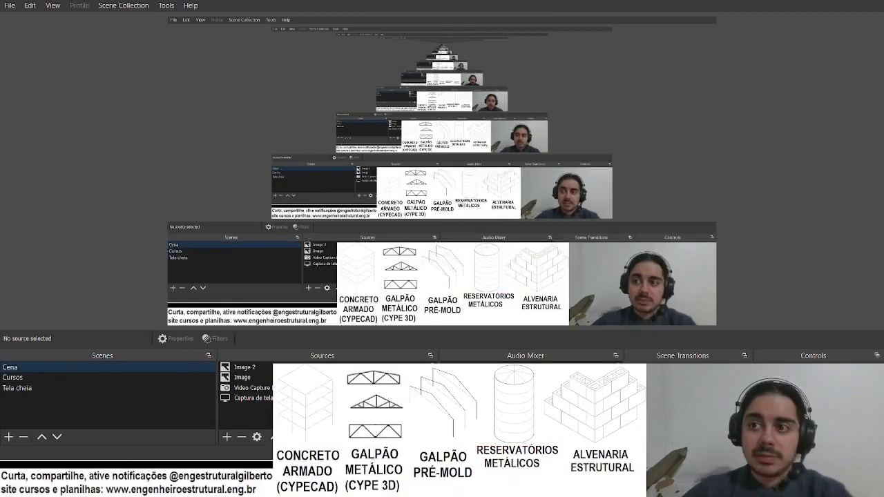
key("alt+Tab")
Center the TIPO ESCADA heading and the two stair types in cells M9:M11.
left_click_drag(676, 247, 679, 270)
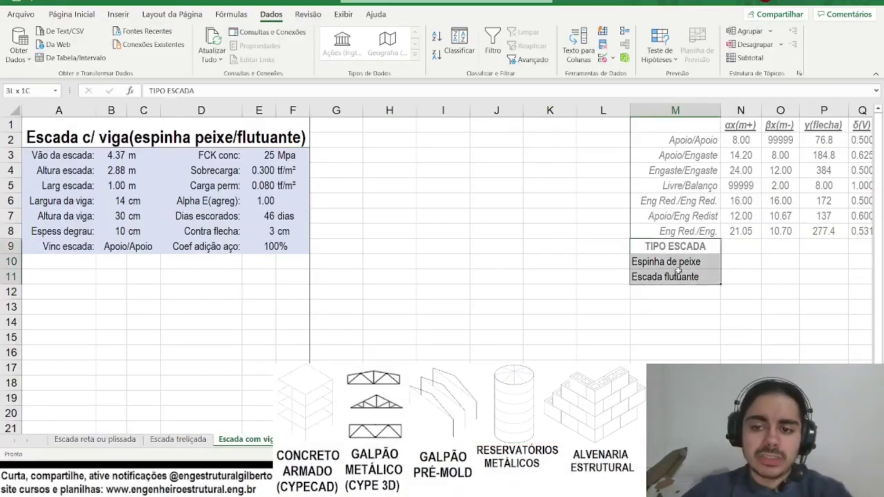
left_click(72, 14)
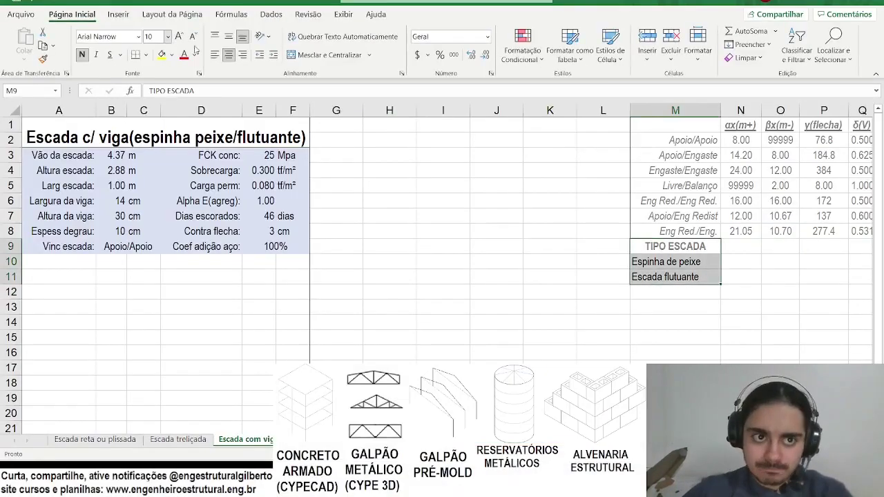
left_click(229, 56)
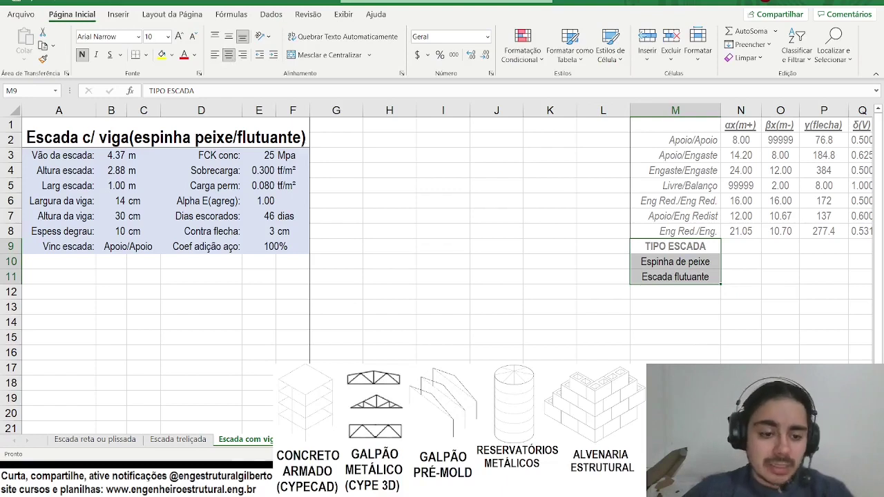
Copy the CÁLCULO MOM FLETOR block in columns G to I from Escada reta ou plissada into Escada com viga, starting at G1.
left_click(95, 439)
left_click(293, 125)
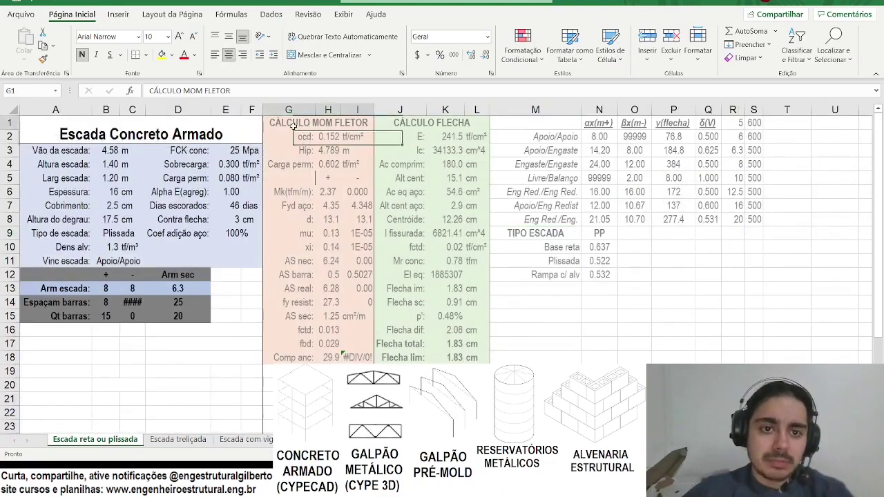
left_click_drag(301, 125, 314, 371)
key("ctrl+c")
left_click(245, 439)
left_click(336, 138)
left_click(336, 125)
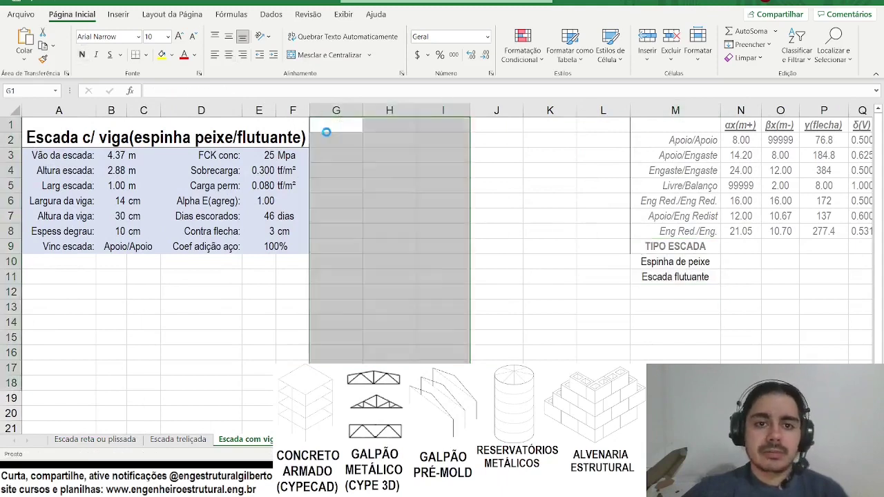
key("ctrl+v")
key("Escape")
Review the copied formulas for ocd in H2 and Hip in H3.
left_click(389, 138)
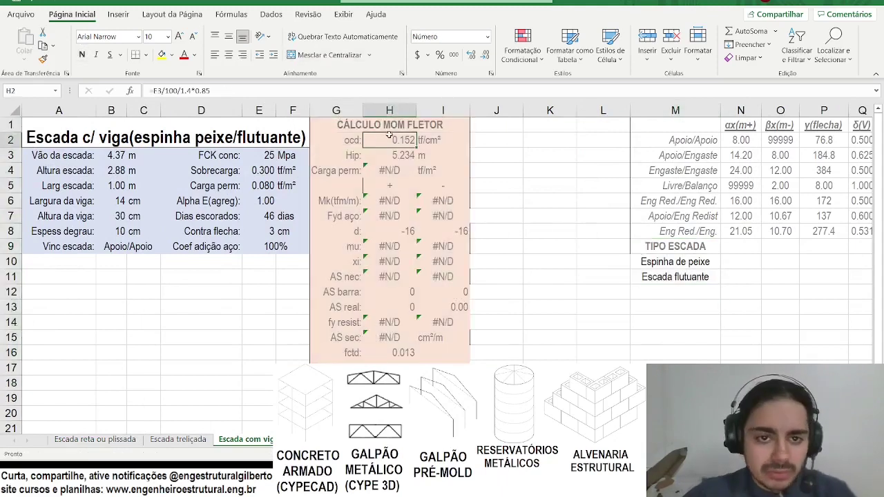
left_click(231, 93)
key("Return")
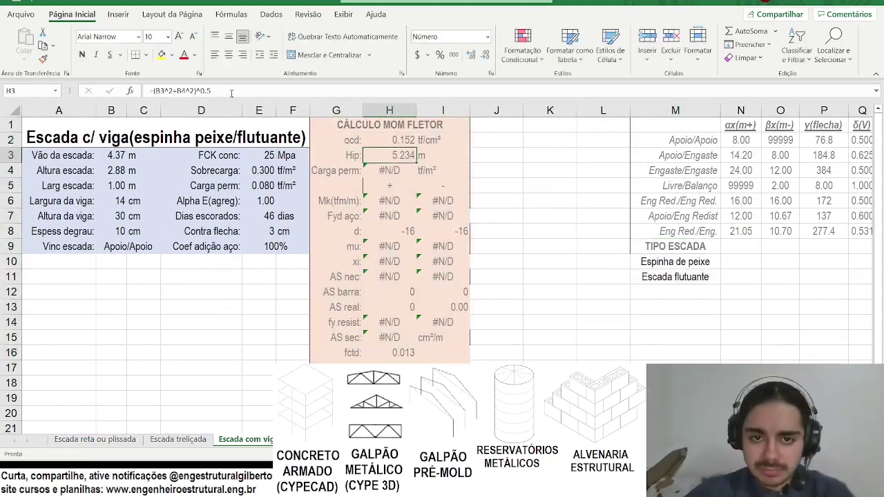
left_click(231, 93)
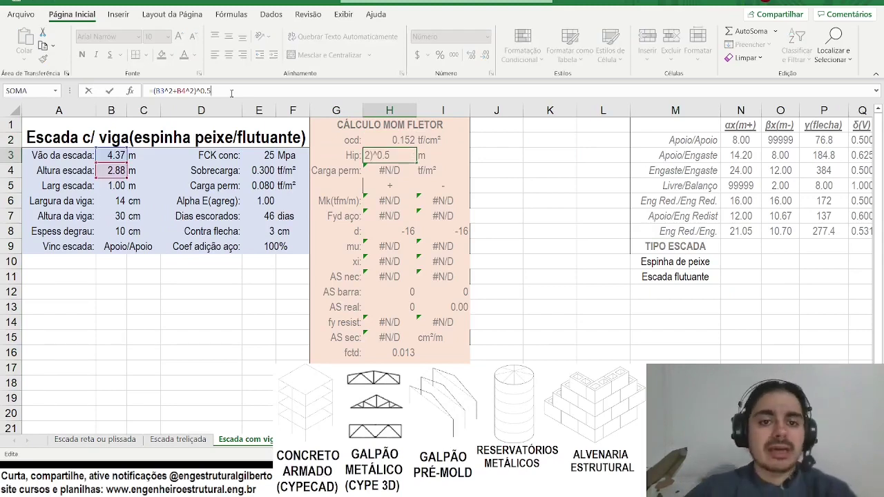
key("Return")
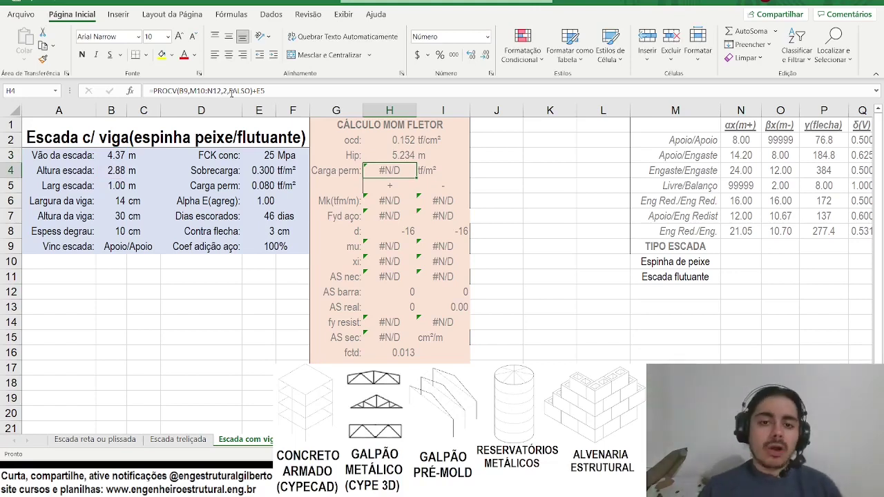
Start a new Carga perm formula in H4 with the beam's self-weight term =(B6*B7)/100^2*2.5*H3/B3.
type("=(")
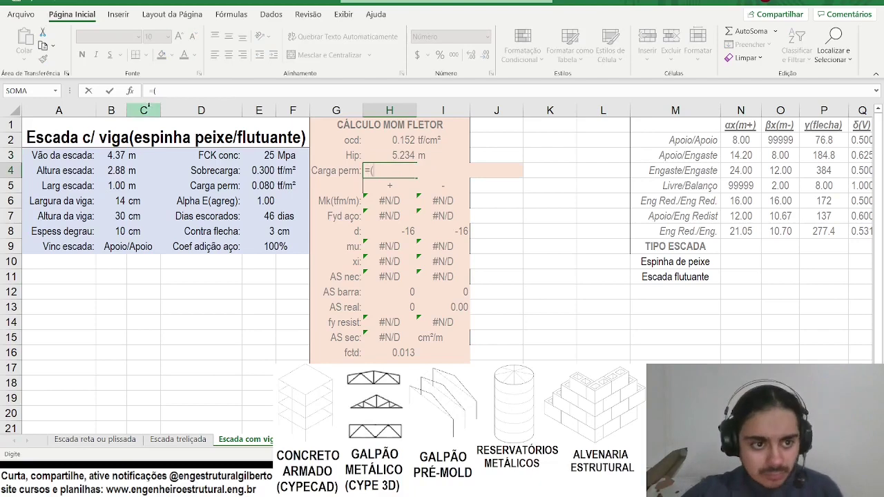
left_click(111, 201)
type("*")
left_click(113, 217)
type(")/100")
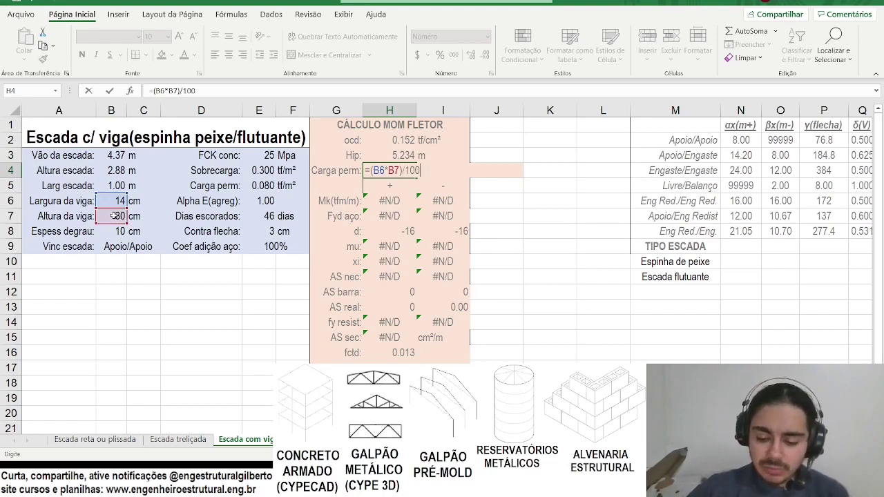
type("^2*2.5*")
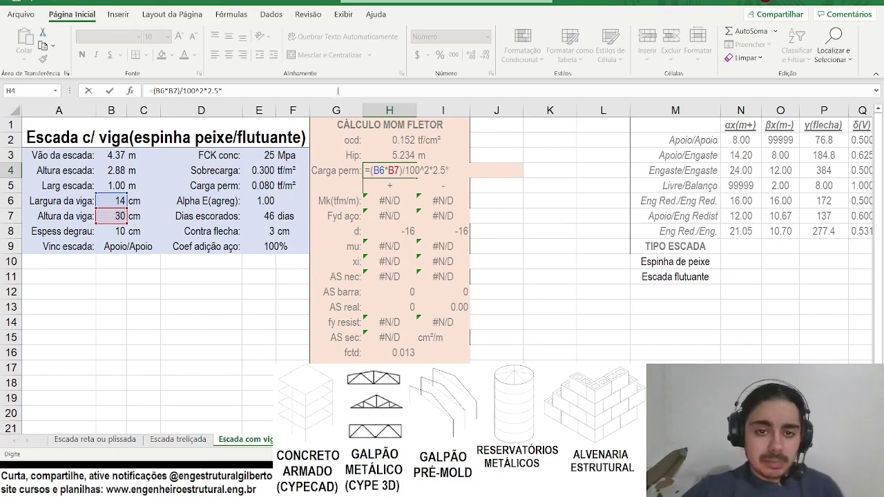
left_click(373, 153)
type("/")
left_click(117, 156)
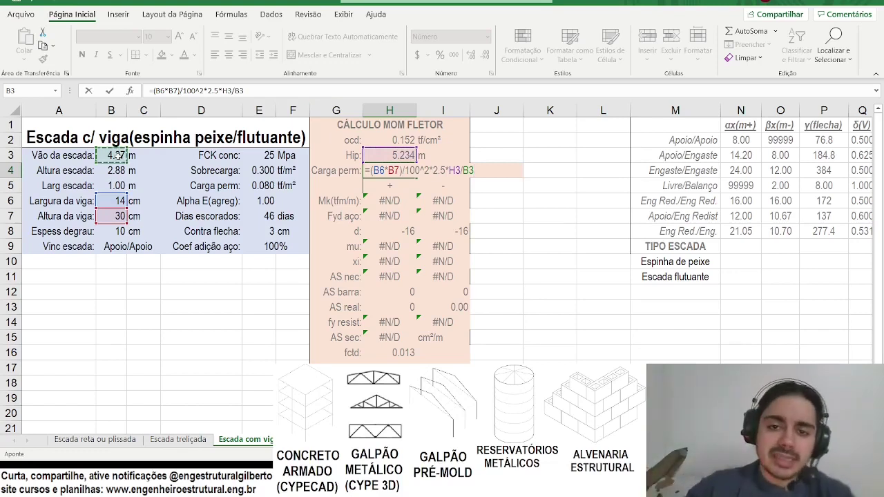
Complete the Carga perm formula in H4 by adding the stair-step weight term +B5*B8/100*2.5.
type("+")
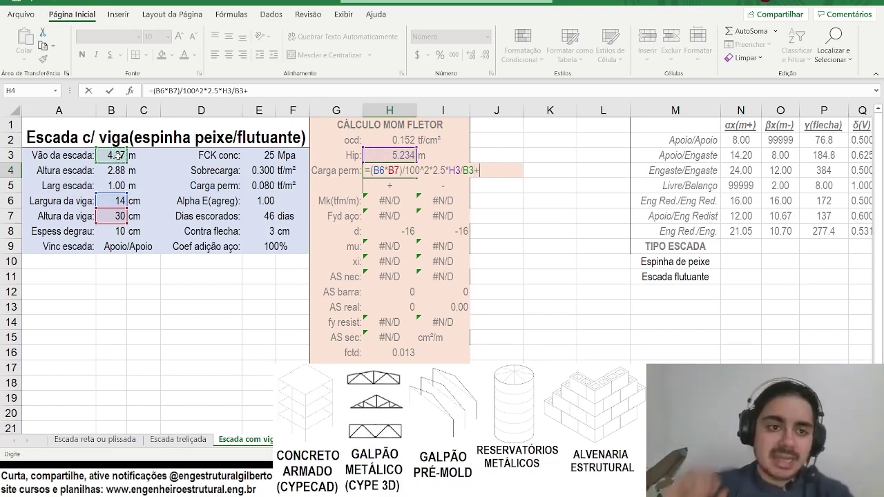
left_click(111, 185)
type("*")
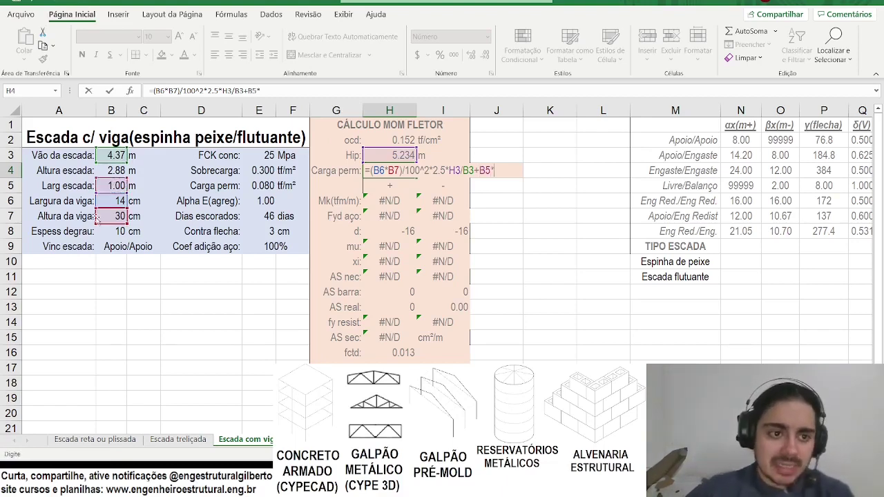
left_click(120, 231)
type("/100*2.5")
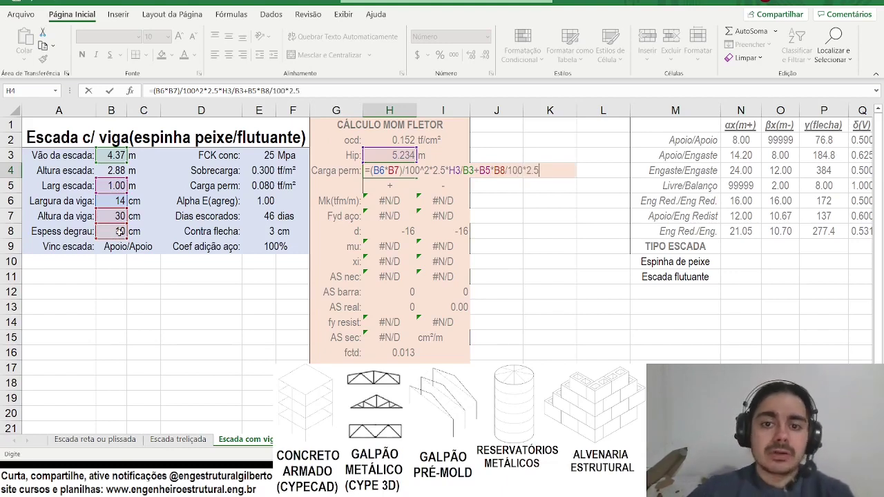
key("Return")
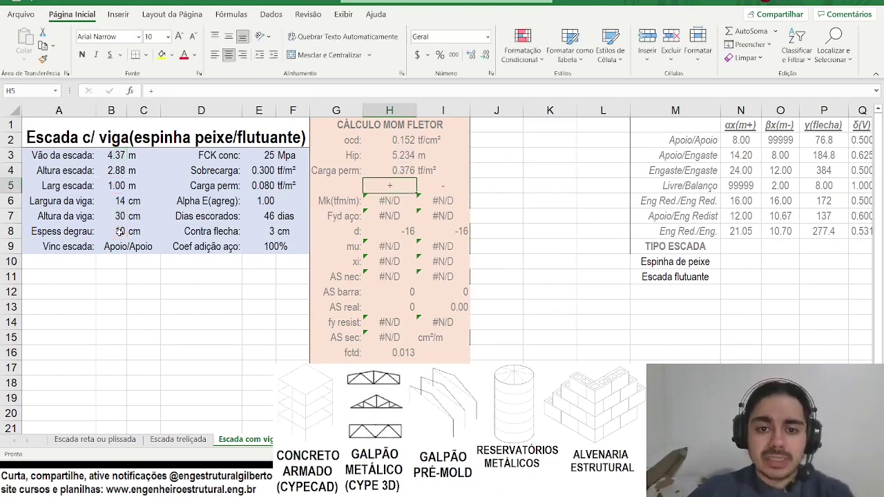
Change the Carga perm unit in I4 to tf/m.
key("Up")
key("Right")
type("tfm")
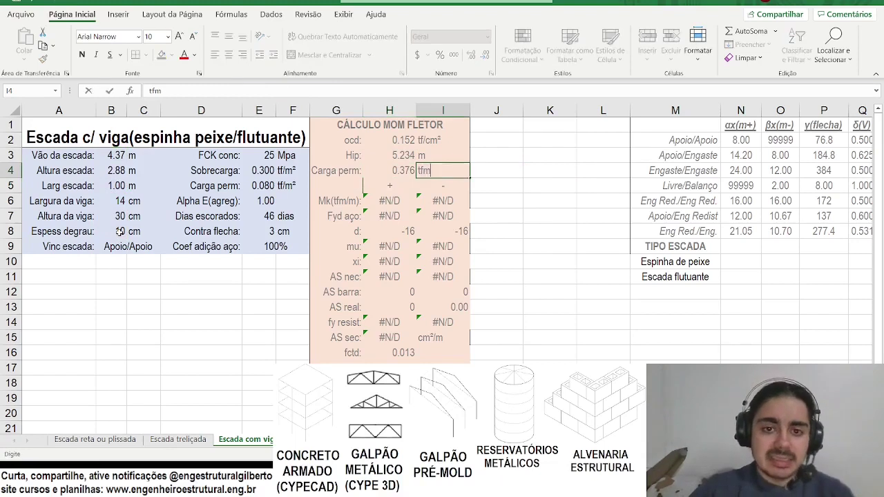
type("/m")
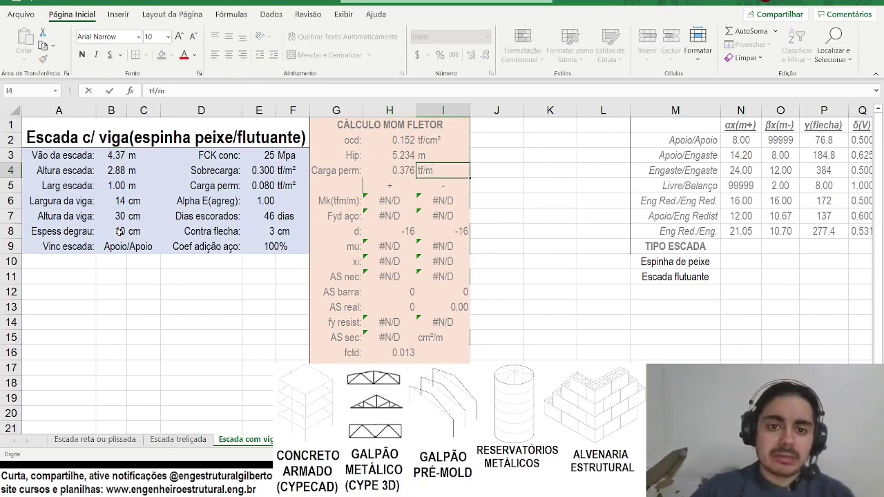
key("Return")
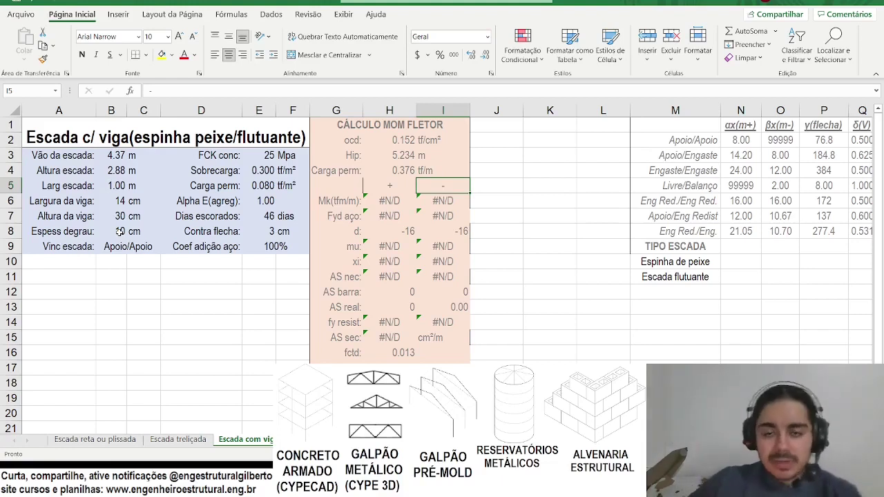
Change the moment label in G6 to Mk(tfm):.
scroll(120, 232, "down", 2)
scroll(116, 233, "up", 1)
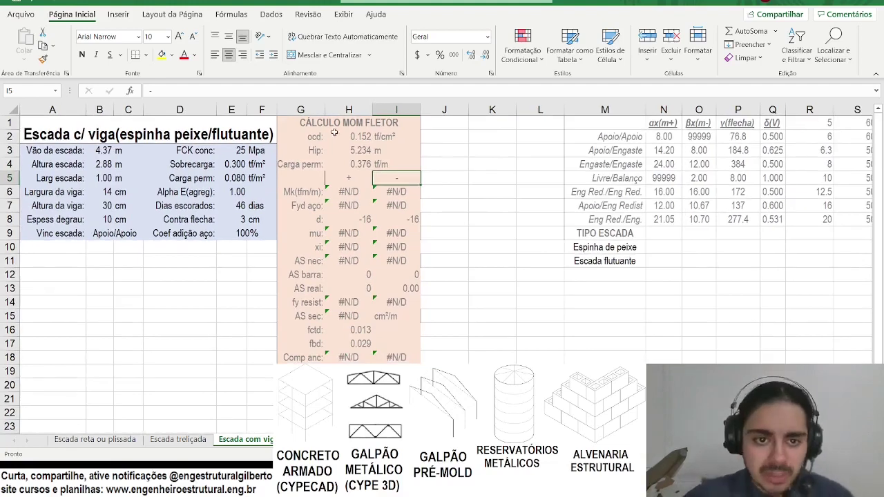
left_click(345, 176)
left_click(304, 192)
left_click(187, 91)
key("BackSpace")
key("BackSpace")
key("Return")
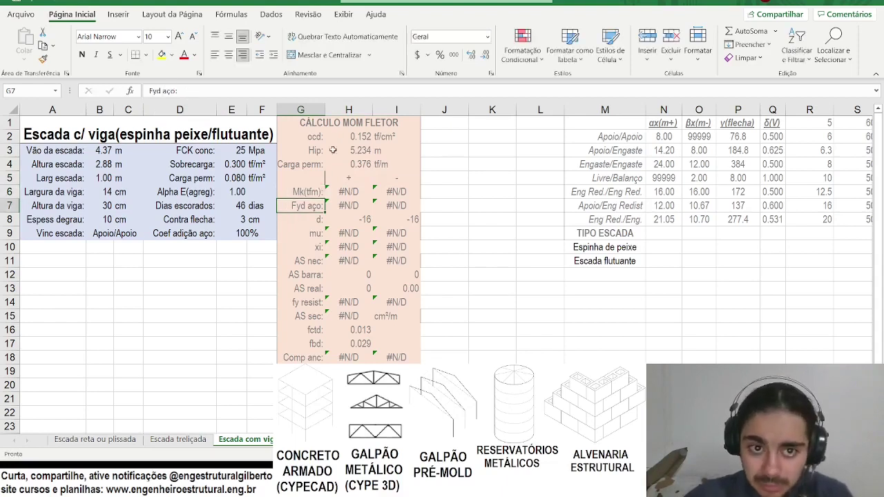
Extend the block heading in G1 to CÁLCULO MOM FLETOR - VIGA.
left_click(326, 123)
left_click(325, 90)
type("-")
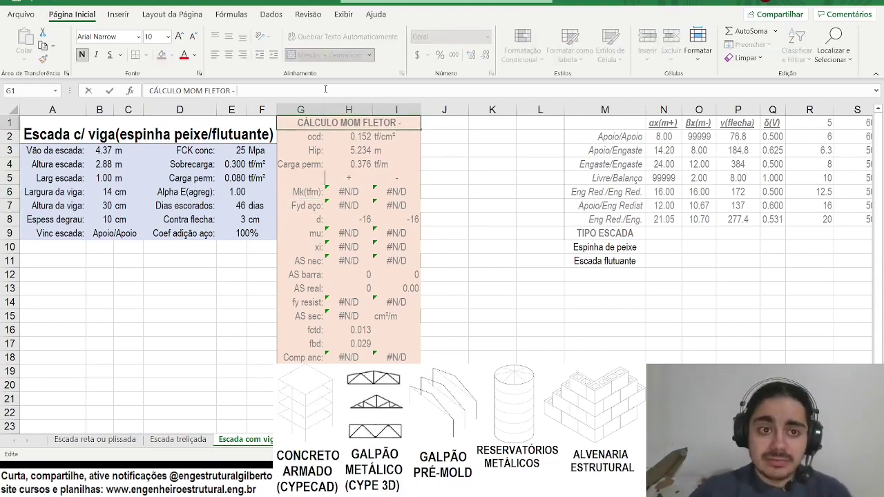
key("Caps_Lock")
type("VIGA")
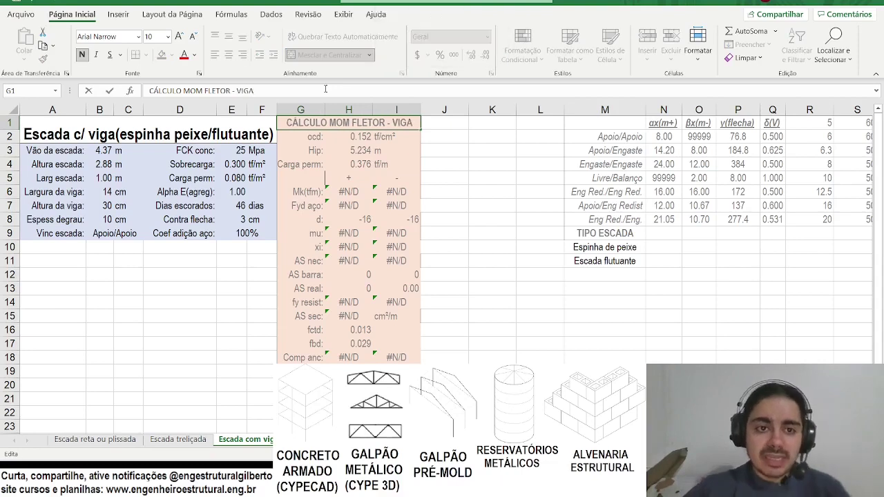
key("Return")
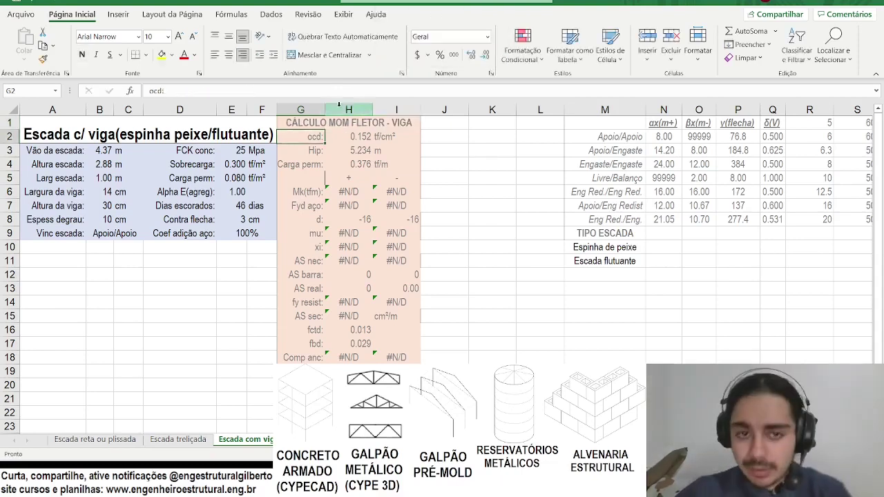
Check the existing positive Mk formula in H6 and start its replacement with =(B3^2*H4/PROCV(.
left_click(351, 191)
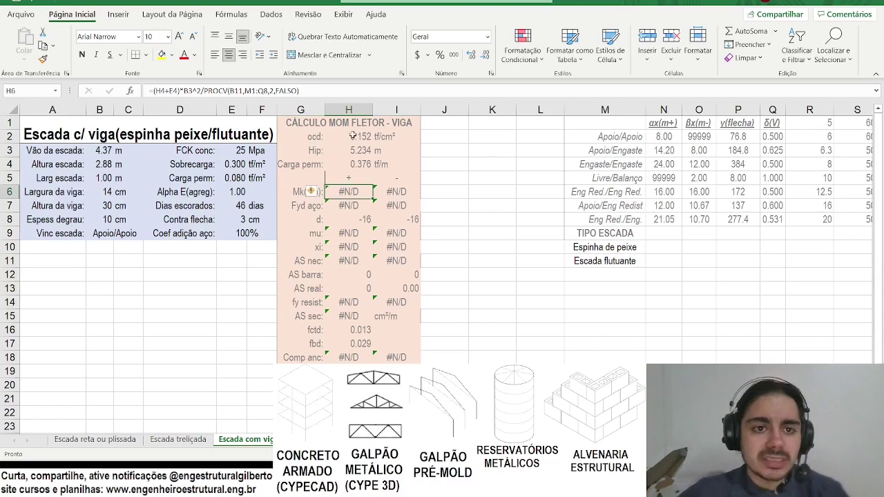
left_click(304, 96)
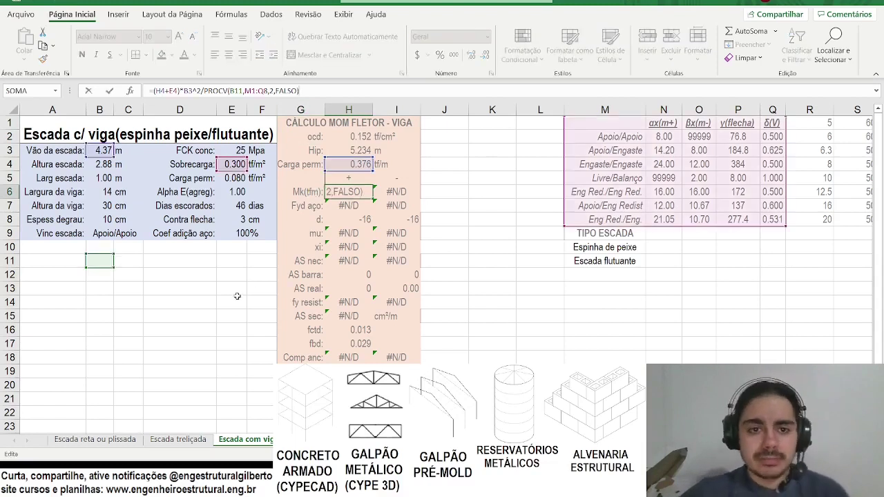
key("Escape")
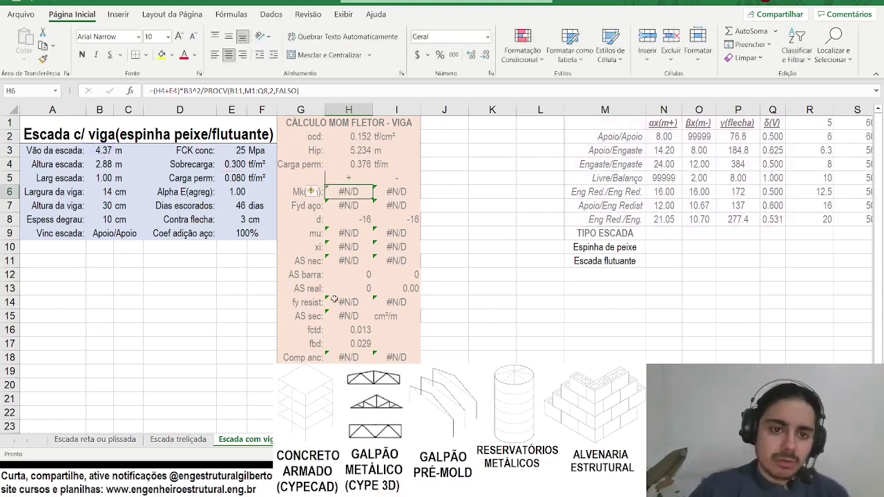
type("=(")
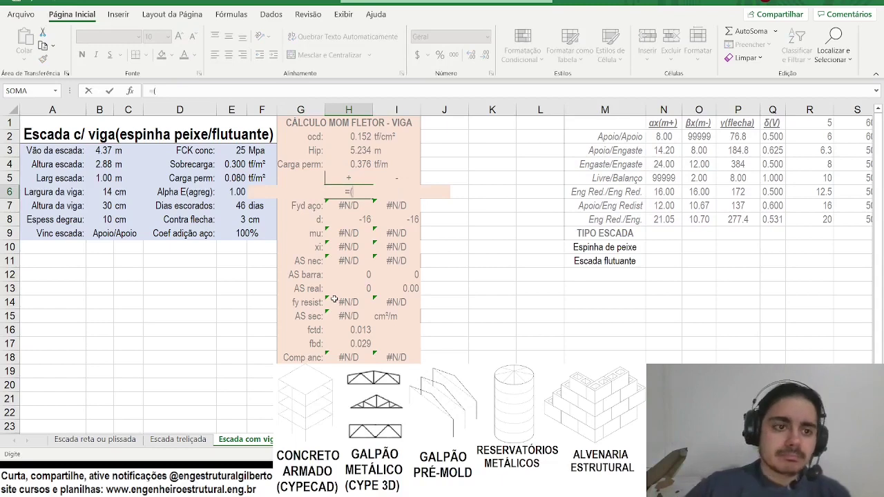
left_click(101, 151)
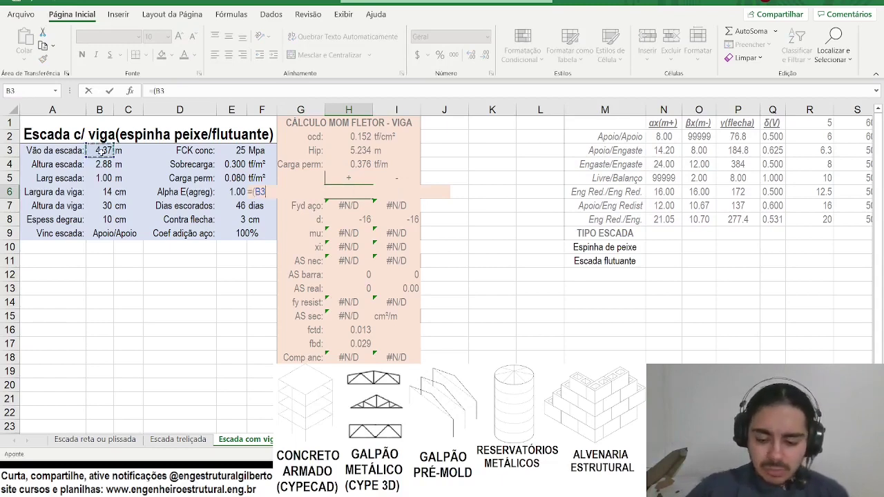
type("^2")
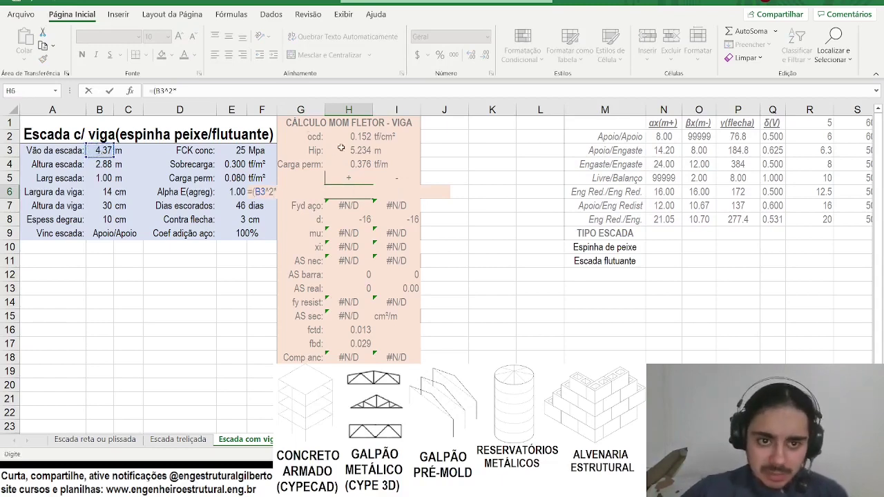
type("*")
left_click(359, 161)
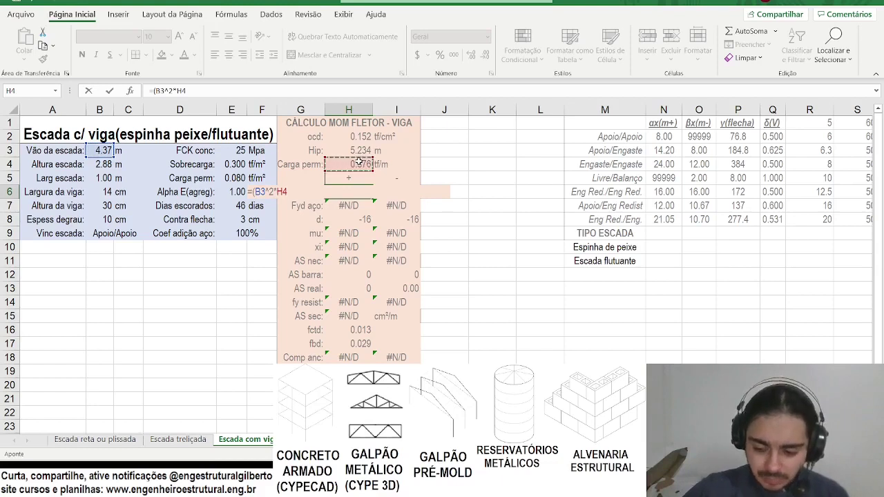
type("/PROCV(")
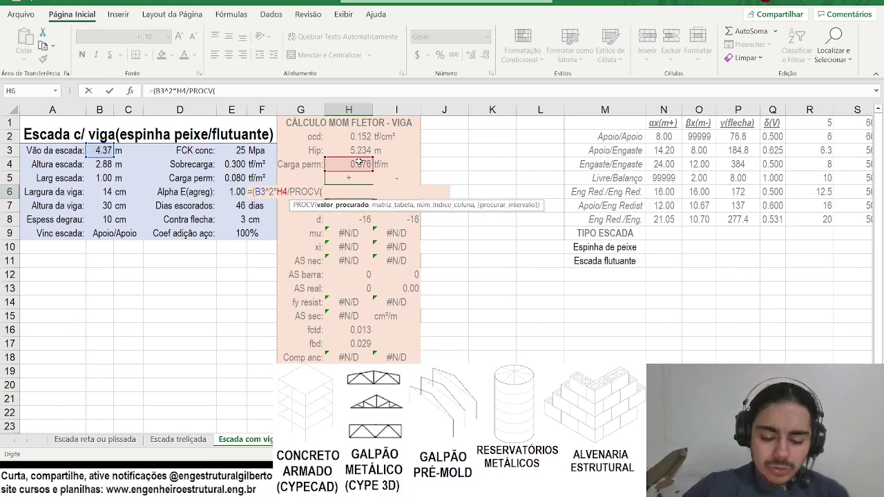
left_click(135, 235)
scroll(544, 240, "right", 2)
type(";")
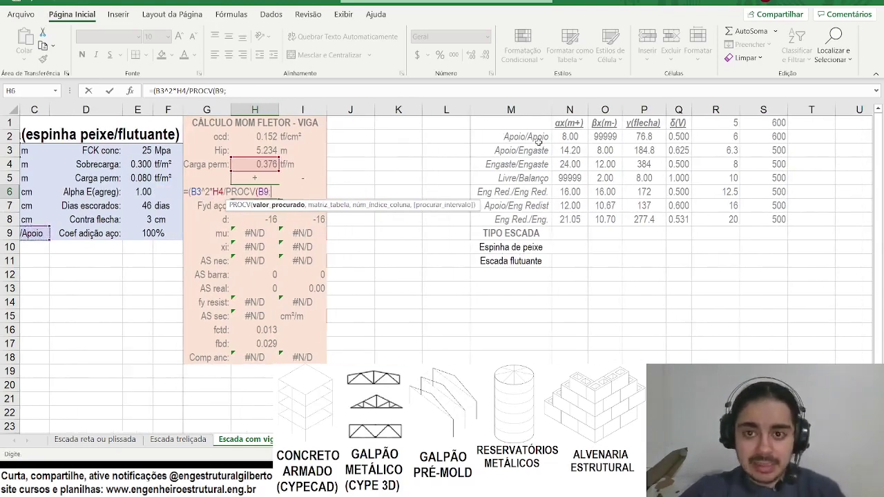
key("Return")
left_click(426, 291)
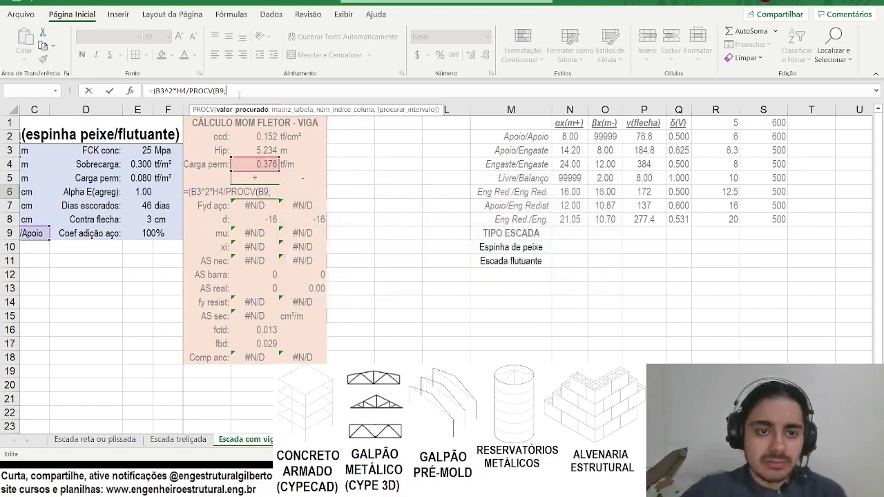
key("BackSpace")
key("BackSpace")
key("BackSpace")
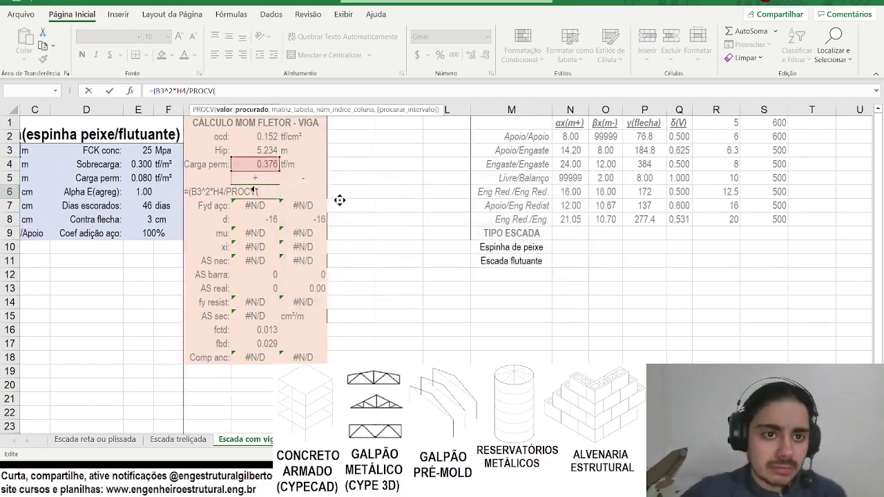
Complete the Mk formula in H6 with the lookup PROCV(B9,M1:Q8,2,FALSO), accepting the correction of the closing parenthesis.
scroll(339, 198, "left", 2)
left_click(114, 234)
type(",")
scroll(343, 232, "right", 1)
left_click_drag(500, 123, 693, 217)
type(",")
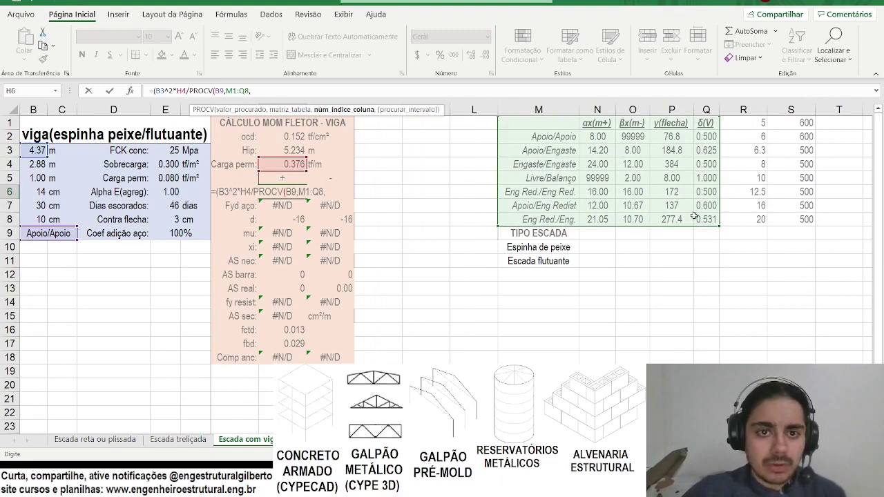
type("2,FALSO)")
key("Return")
key("Return")
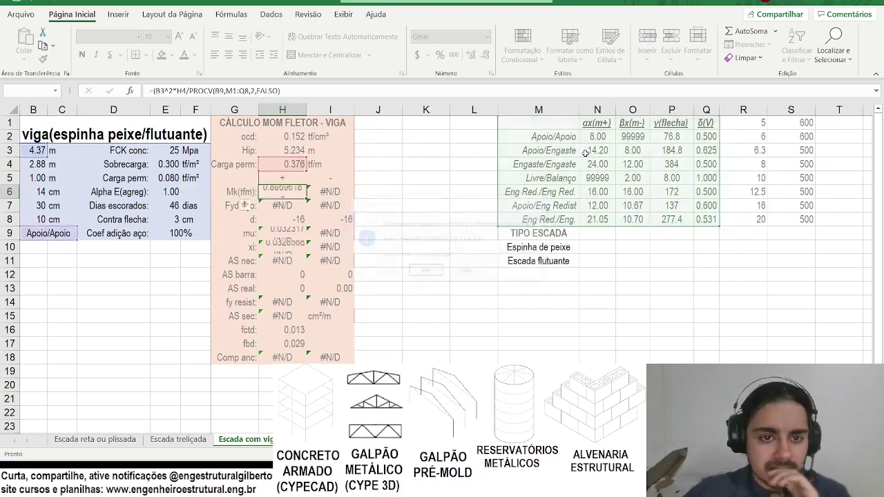
Reduce the positive Mk value in H6 to three decimal places.
left_click(283, 193)
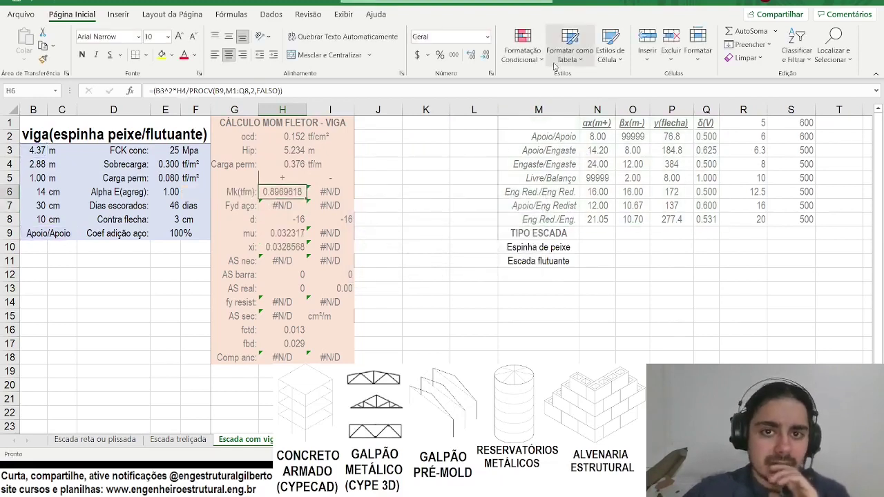
left_click(485, 55)
left_click(486, 55)
left_click(486, 55)
left_click(485, 55)
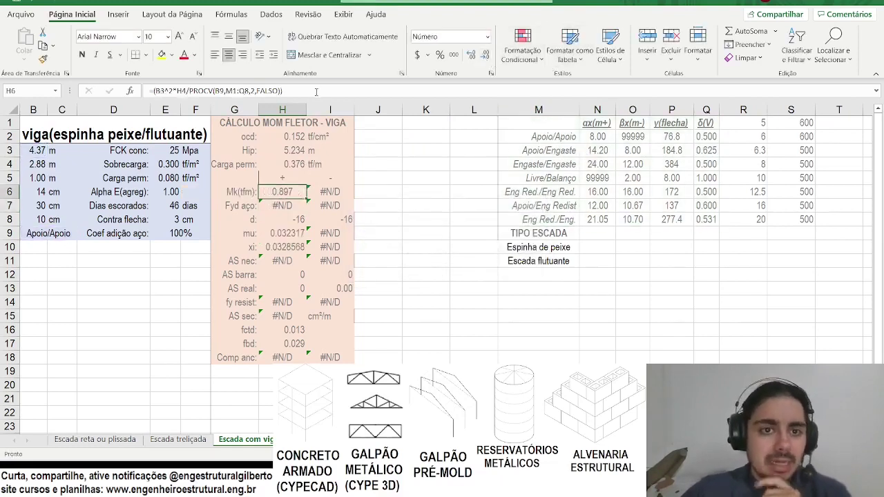
Reuse the H6 formula for the negative Mk in I6, switching its PROCV lookup to the βx(m-) column.
key("F2")
key("ctrl+c")
key("Tab")
left_click_drag(299, 91, 146, 89)
key("ctrl+v")
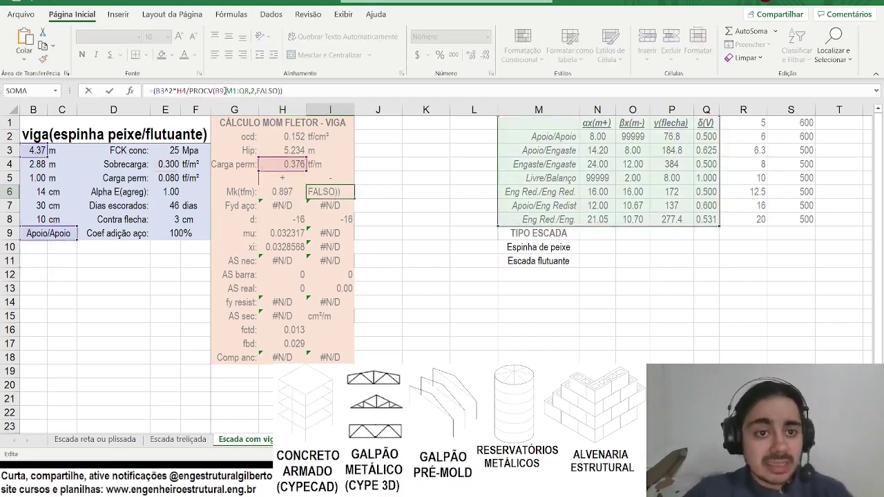
left_click(253, 91)
key("Return")
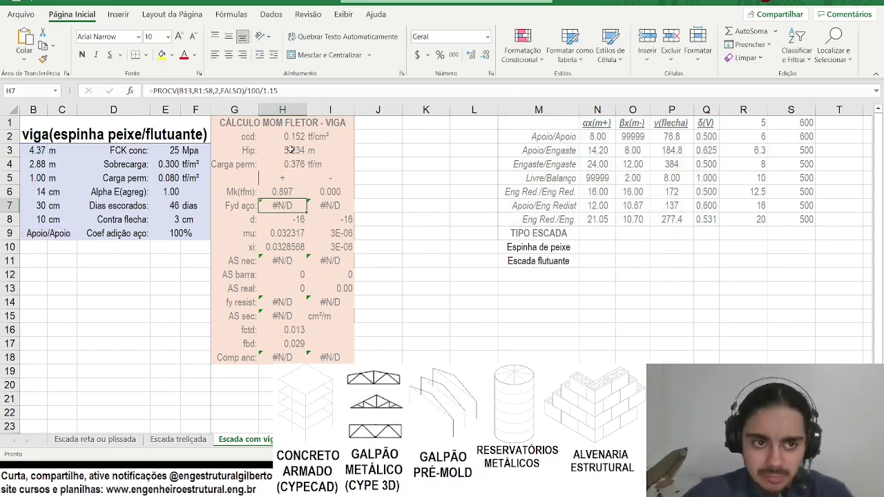
scroll(322, 157, "left", 2)
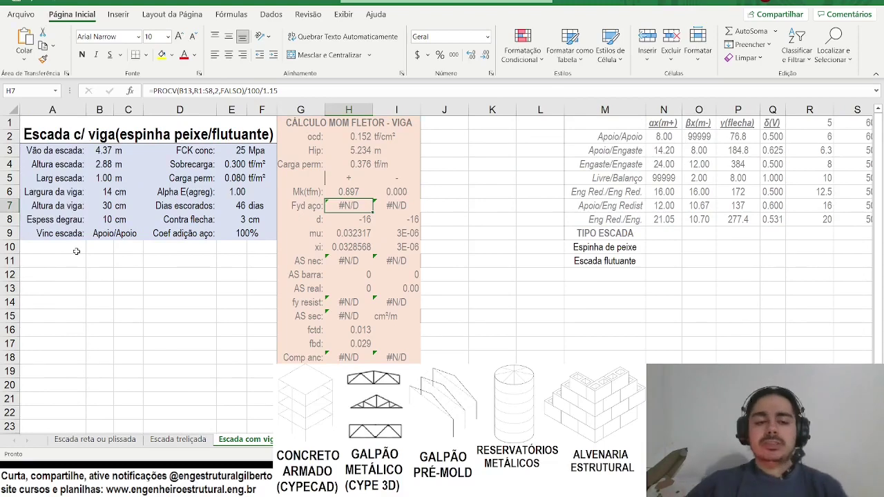
left_click_drag(63, 237, 114, 234)
key("ctrl+c")
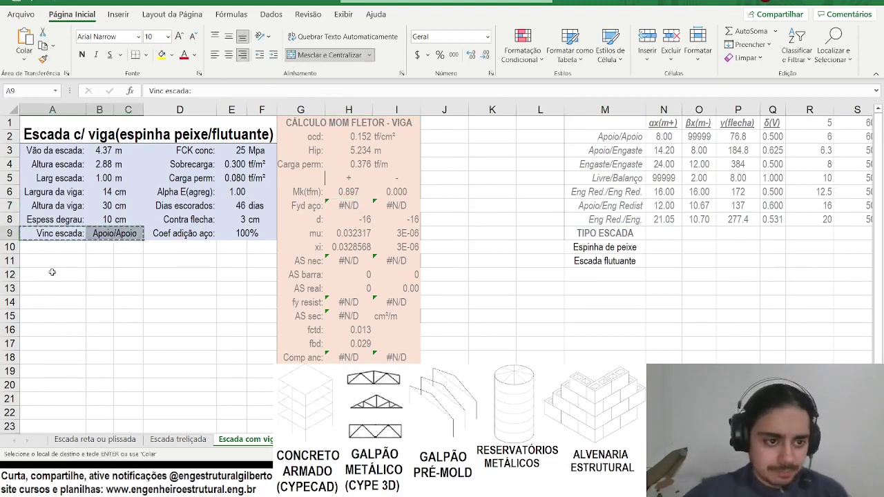
left_click(61, 262)
key("ctrl+v")
key("ctrl+z")
key("ctrl+z")
key("ctrl+z")
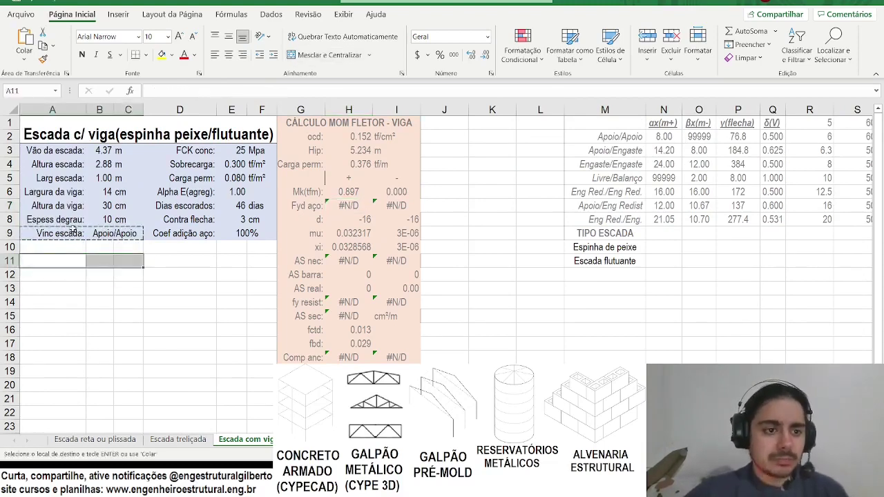
Copy the Espess degrau row A8:C8 into row 11, starting at A11.
left_click(48, 265)
key("ctrl+v")
left_click(48, 265)
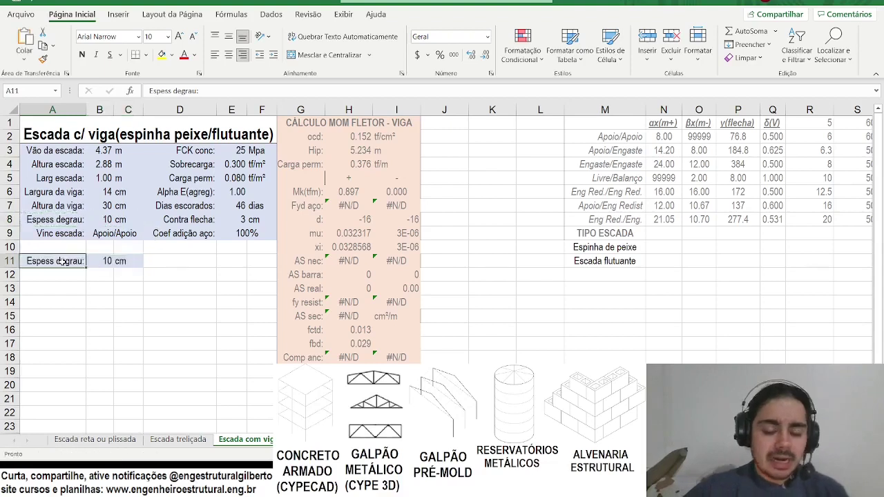
Replace the label in A11 with Arm neg viga:.
type("A")
key("Caps_Lock")
type("rm viga")
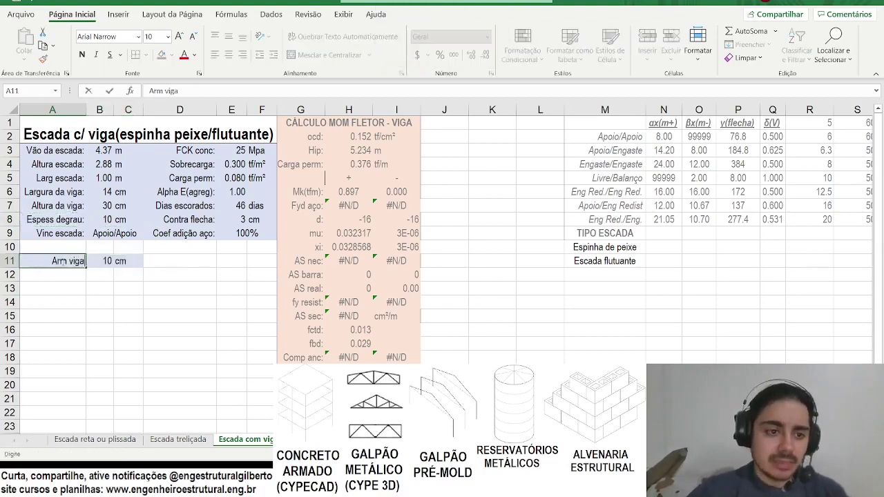
key("BackSpace")
key("BackSpace")
key("BackSpace")
key("BackSpace")
type("ne")
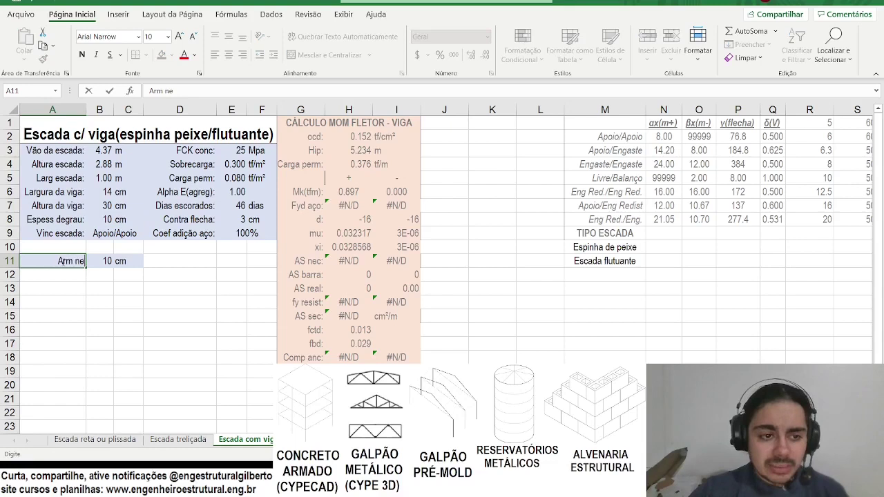
type("g viga:")
key("Tab")
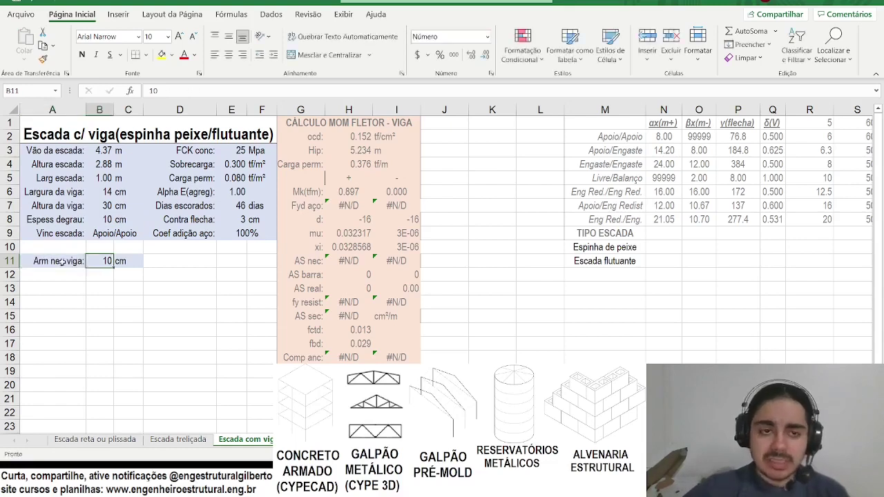
Restrict B11 with a Lista data validation that uses the bar diameters in R1:R8 as its source.
scroll(80, 342, "down", 1)
left_click(272, 15)
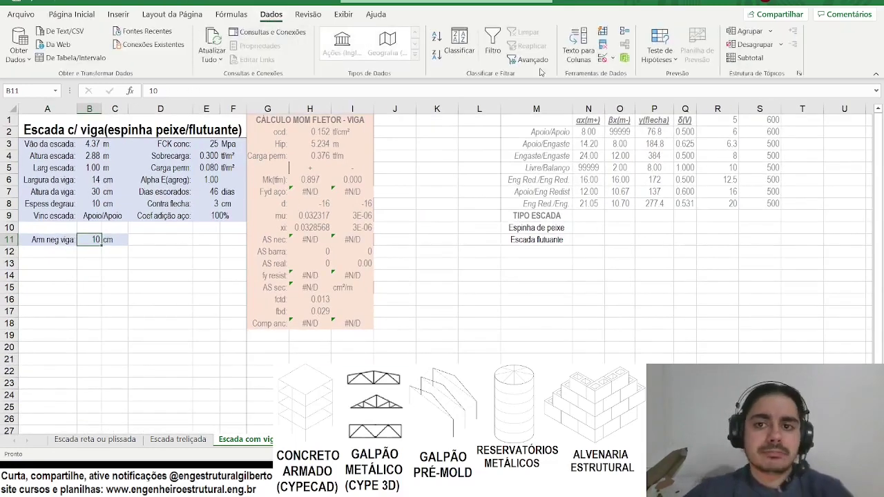
left_click(603, 58)
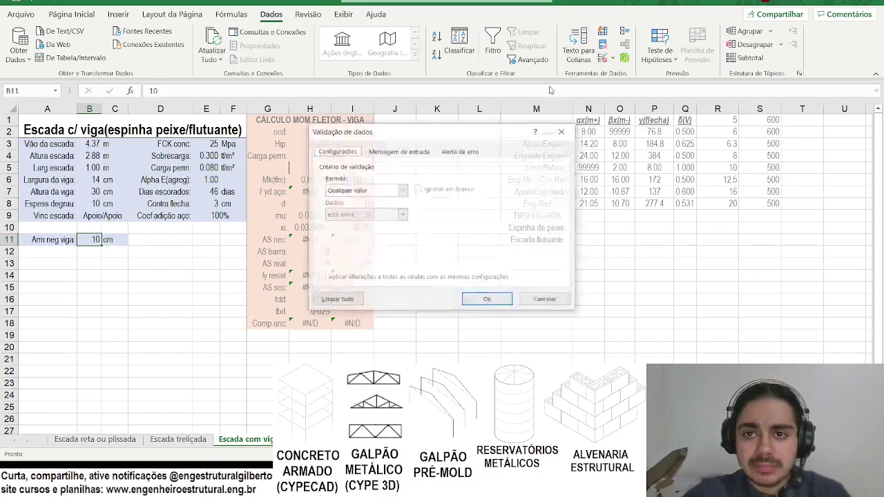
left_click(402, 190)
left_click(345, 223)
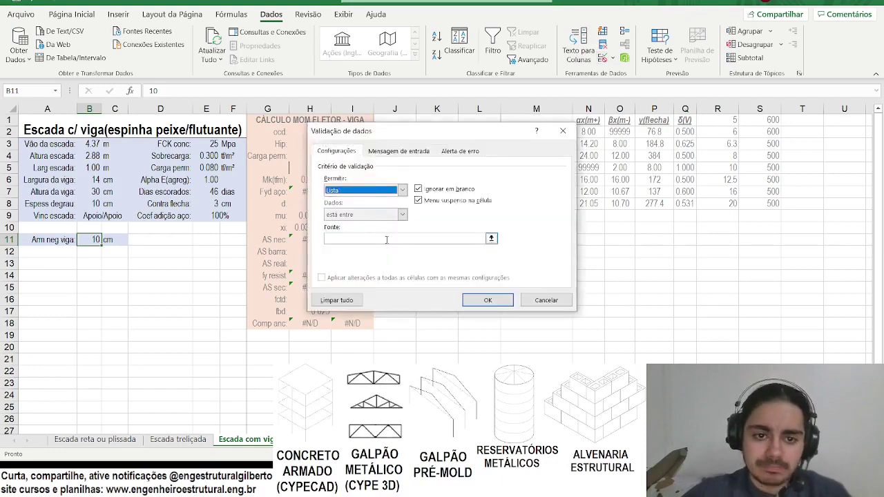
left_click_drag(725, 121, 722, 204)
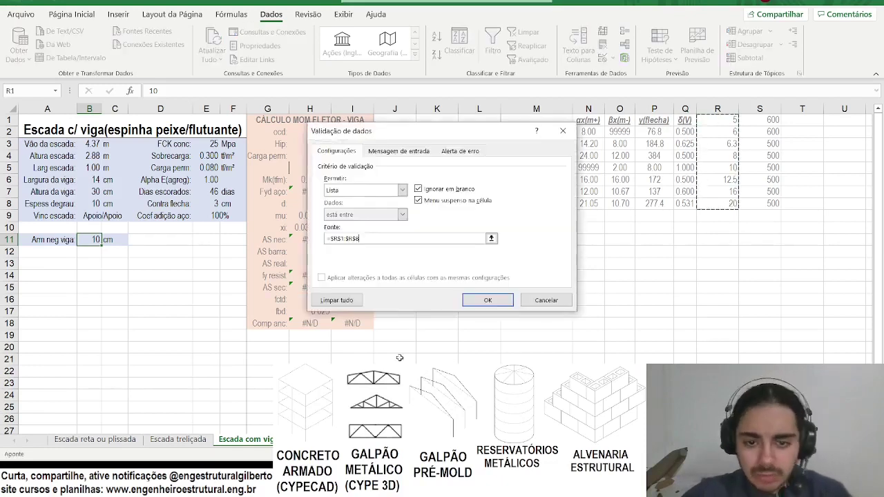
left_click(486, 300)
Choose the 6.3 diameter from the list in B11 and show it with one decimal place.
left_click(107, 240)
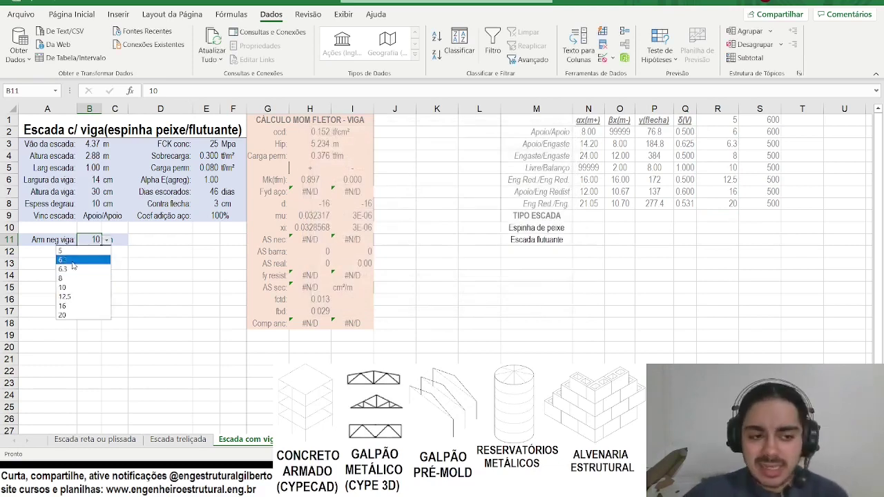
left_click(74, 260)
left_click(109, 250)
left_click(114, 241)
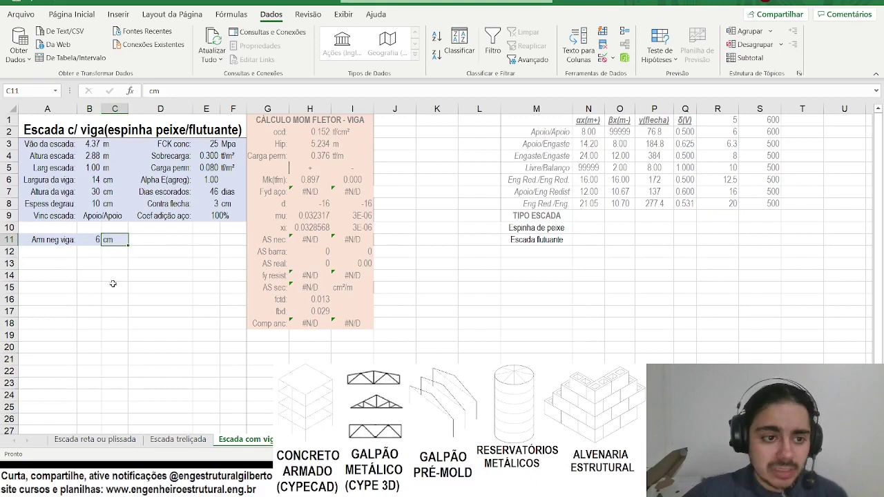
left_click(97, 242)
left_click(71, 14)
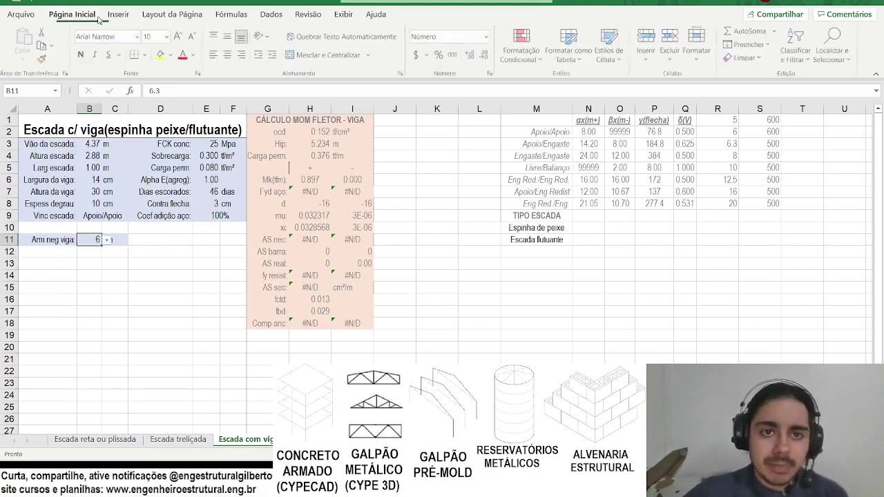
left_click(471, 54)
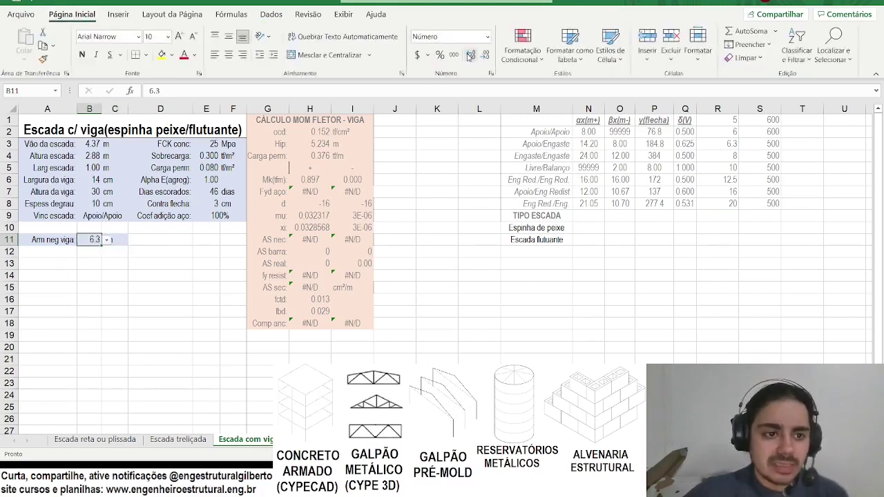
Change the unit in C11 to mm.
left_click_drag(173, 250, 173, 240)
left_click(108, 241)
double_click(108, 240)
key("Return")
Copy the Arm neg viga row A11:C11 into row 12 and relabel the copy Arm pos viga:.
left_click_drag(69, 241, 114, 240)
key("ctrl+c")
left_click(54, 251)
key("ctrl+v")
key("Escape")
left_click(54, 252)
double_click(173, 91)
type("pos")
key("Return")
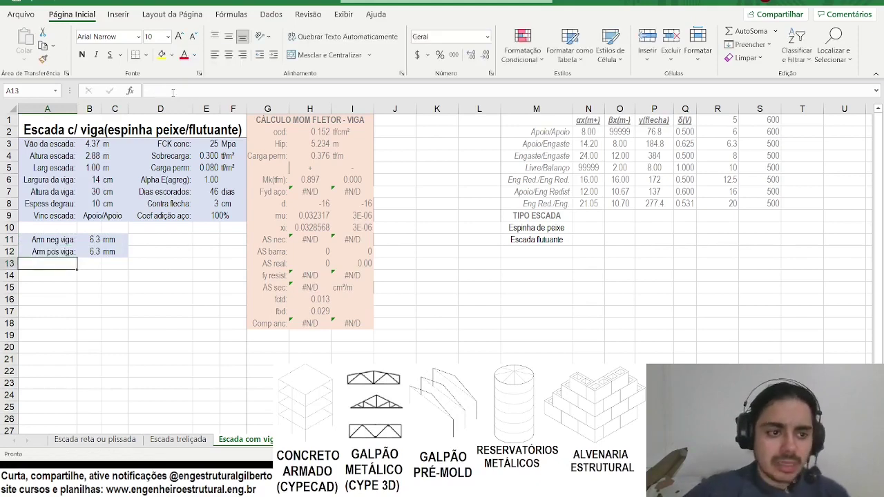
Move the Arm pos viga row from A12:C12 down to row 13.
scroll(46, 205, "up", 1)
left_click_drag(55, 275, 132, 275)
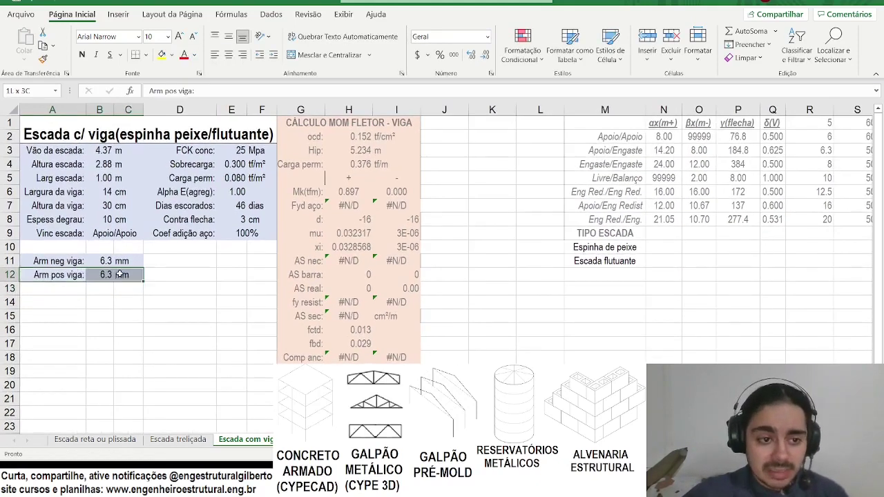
key("ctrl+c")
key("ctrl+v")
Copy the Arm neg viga row A11:C11 into the empty row 12.
left_click_drag(67, 262, 109, 261)
key("ctrl+q")
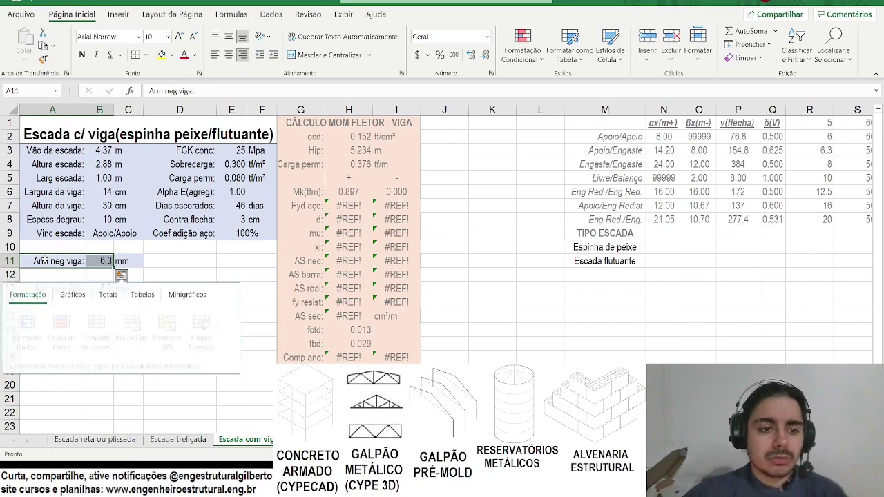
left_click_drag(46, 261, 121, 259)
double_click(48, 274)
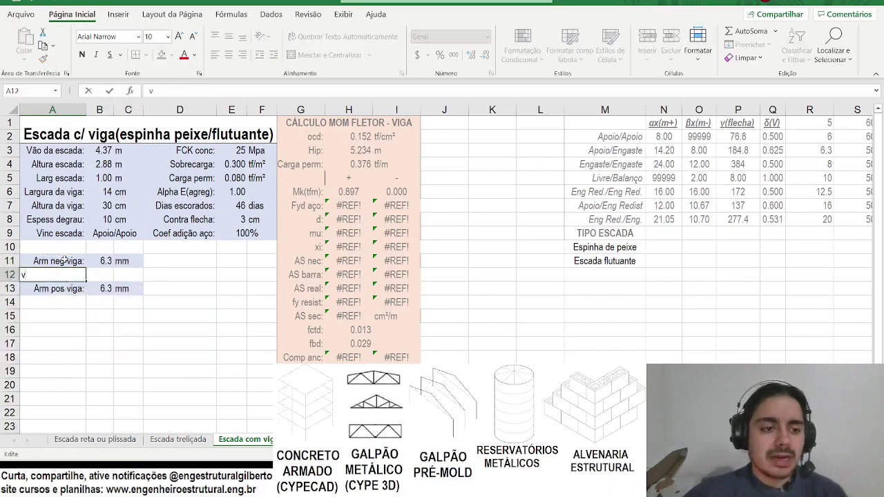
left_click_drag(65, 260, 132, 260)
double_click(57, 274)
left_click_drag(73, 261, 141, 274)
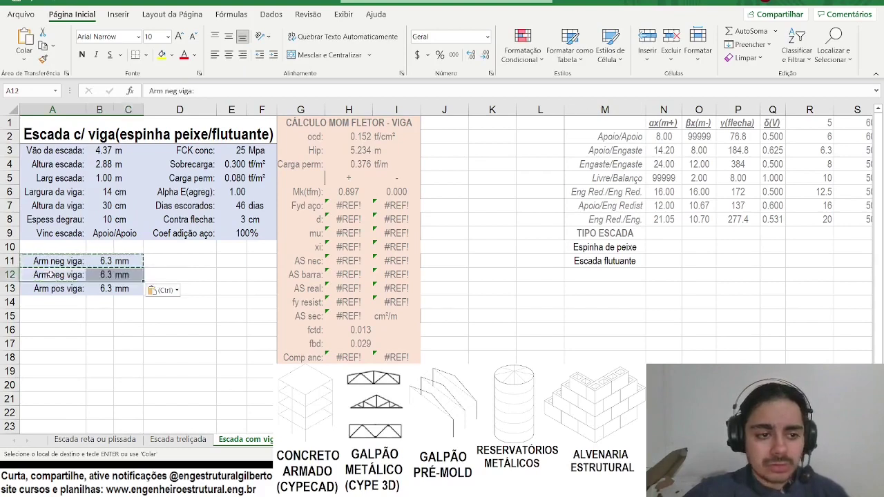
Rename the label in A12 as Arm pele viga:.
left_click(69, 274)
double_click(165, 90)
type("pele")
key("Tab")
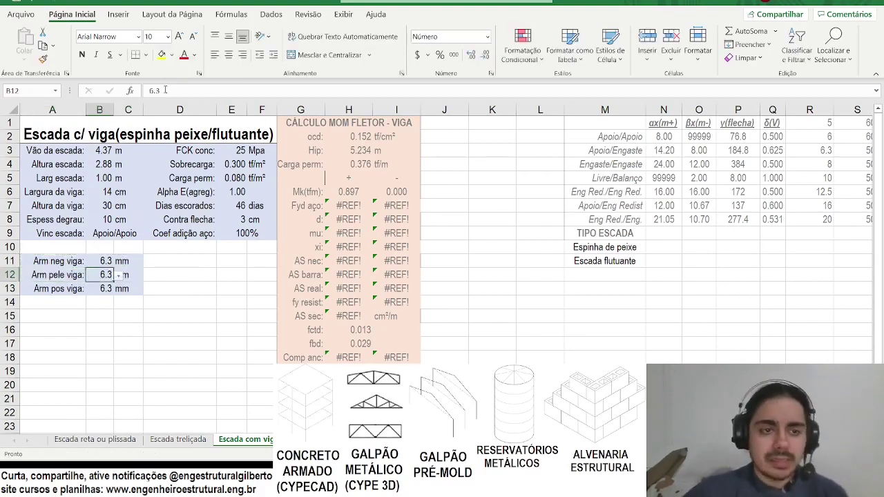
Check the source range of the data validation list applied to B12.
left_click(270, 14)
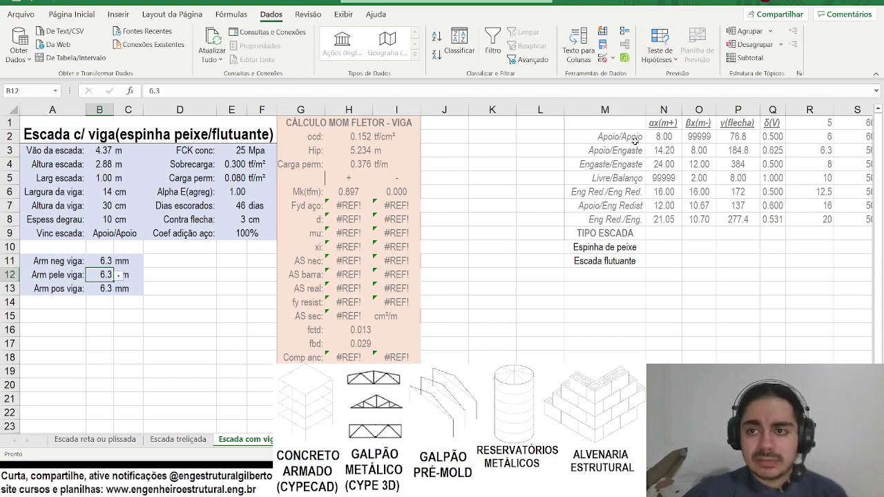
scroll(623, 140, "right", 1)
left_click(603, 59)
left_click(381, 237)
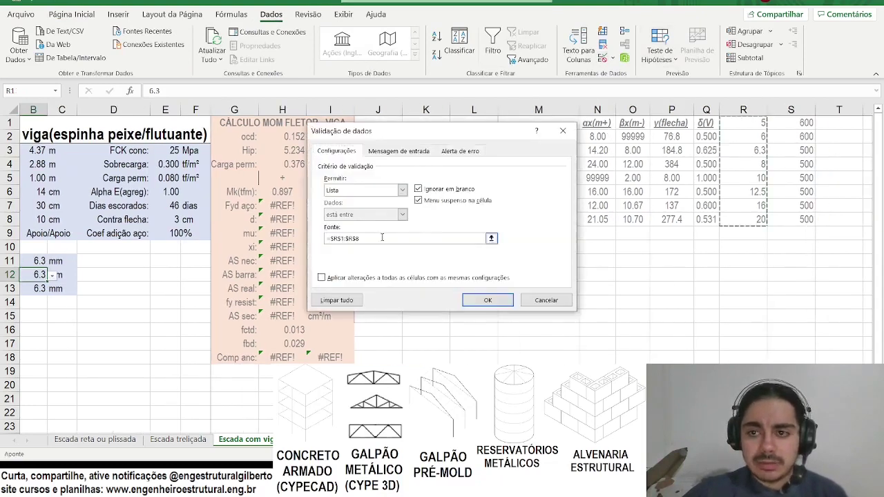
key("Return")
scroll(322, 197, "left", 1)
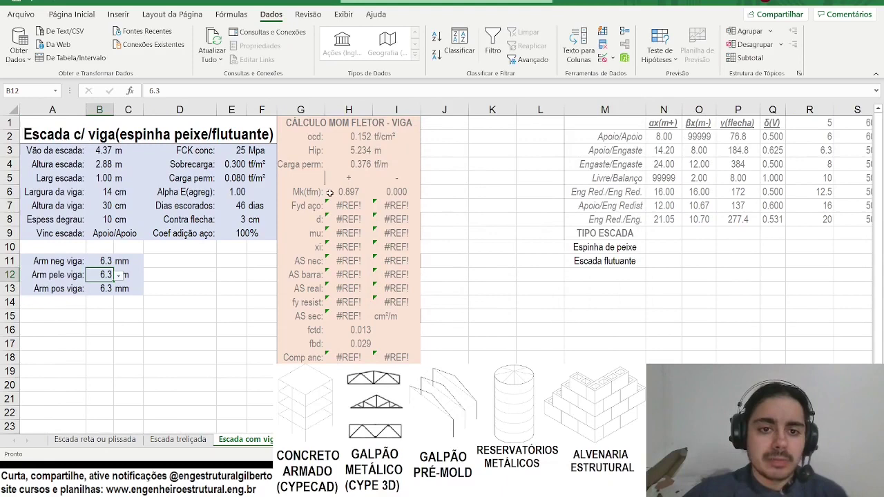
Replace the positive Fyd aço formula in H7 with =PROCV(B13,R1:S8,2,FALSO).
left_click(346, 202)
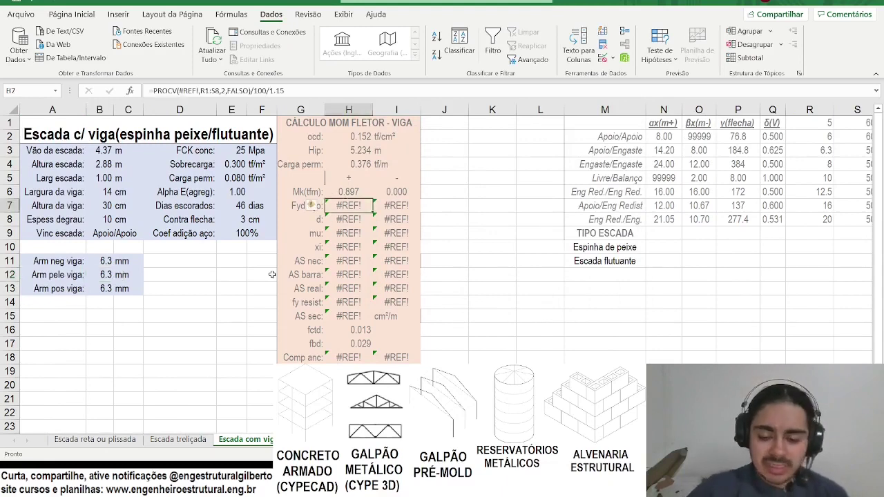
type("=procv(")
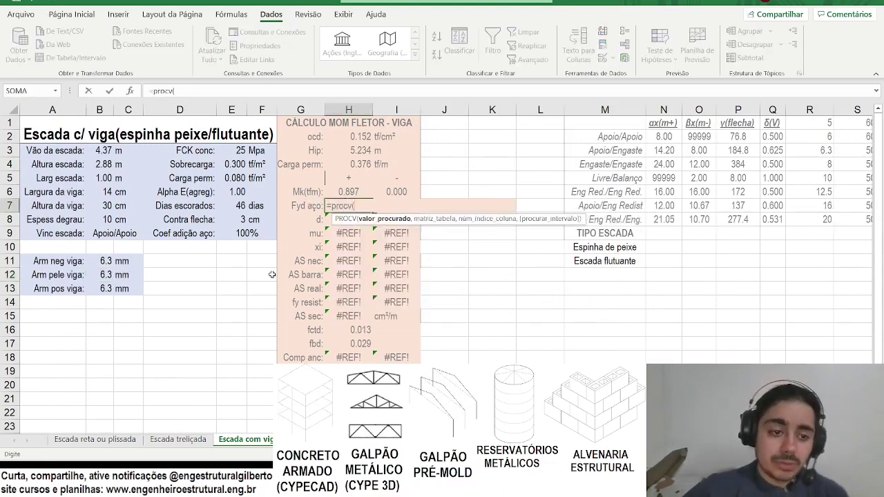
left_click(95, 289)
scroll(469, 322, "right", 2)
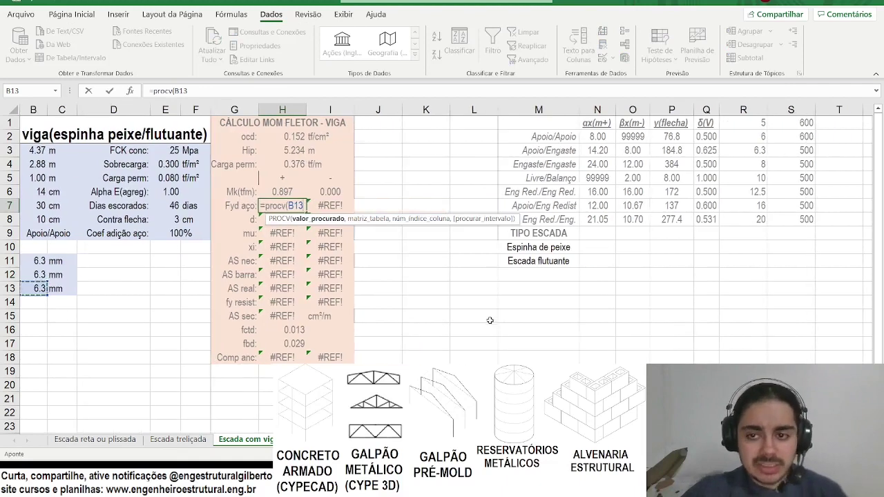
type(",")
left_click_drag(723, 125, 759, 211)
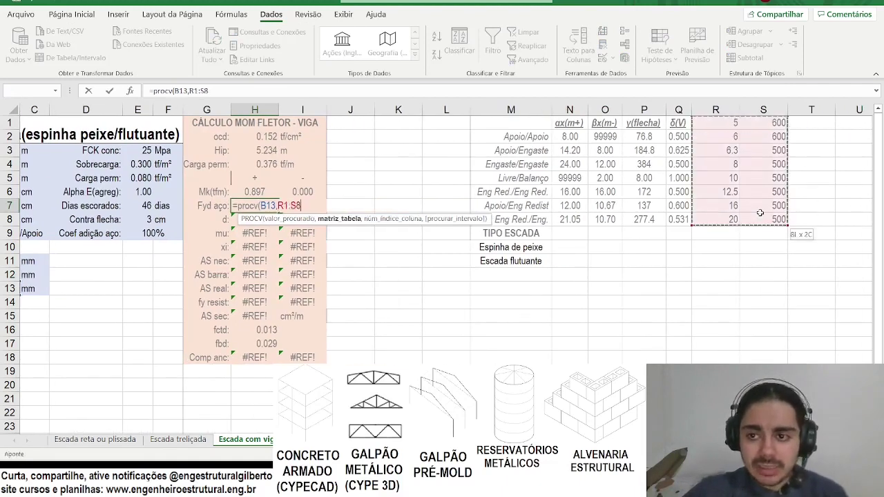
type(",2,0)")
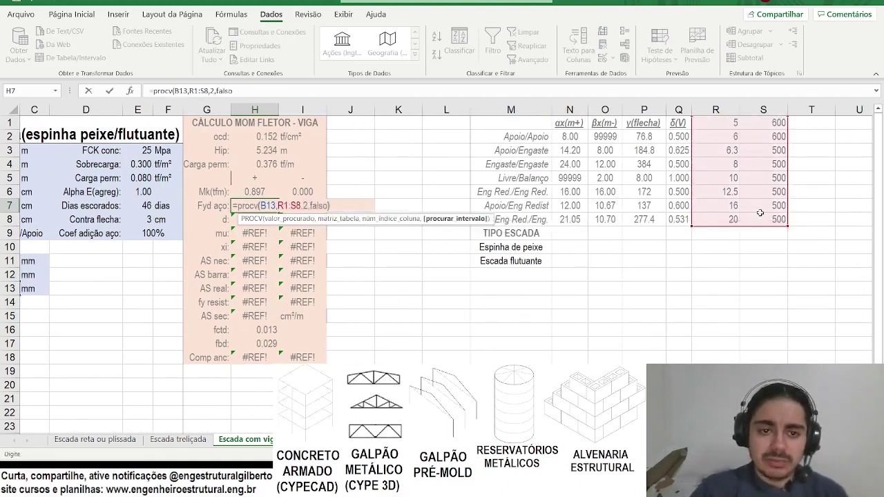
key("Return")
Append /100/1.15 to the positive Fyd aço formula in H7.
left_click(277, 200)
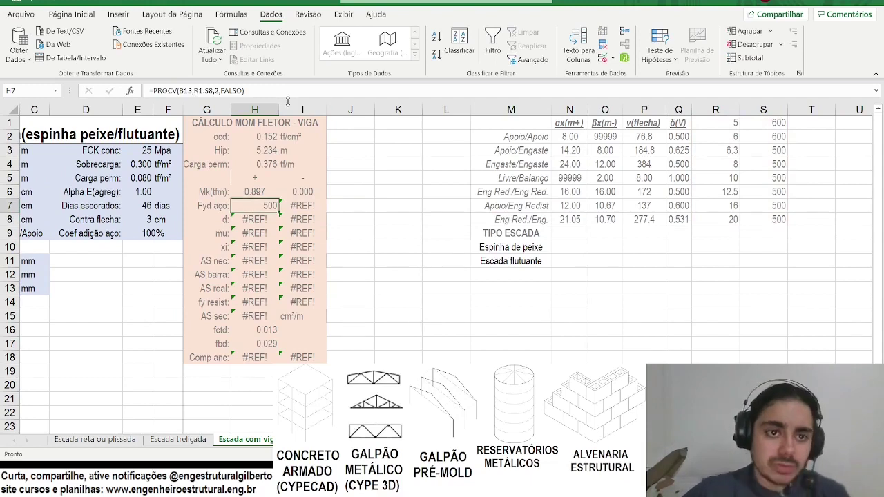
left_click(283, 94)
type("/100/1")
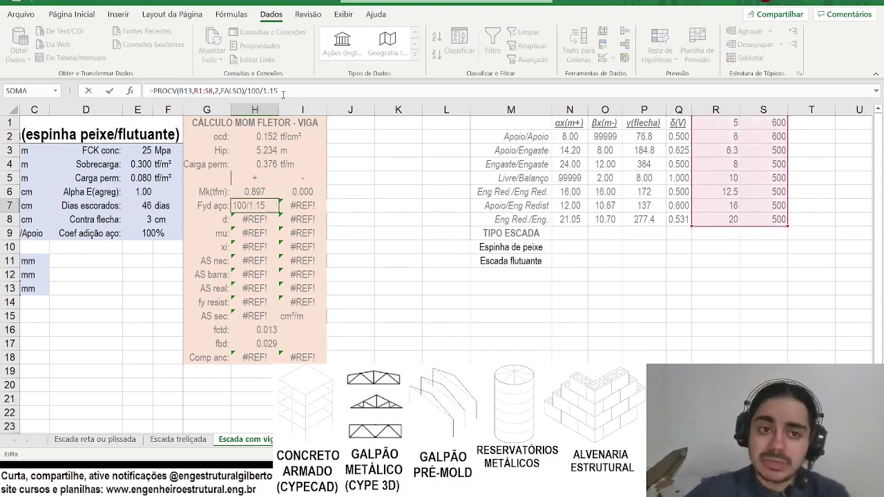
type(".15")
key("Return")
key("Up")
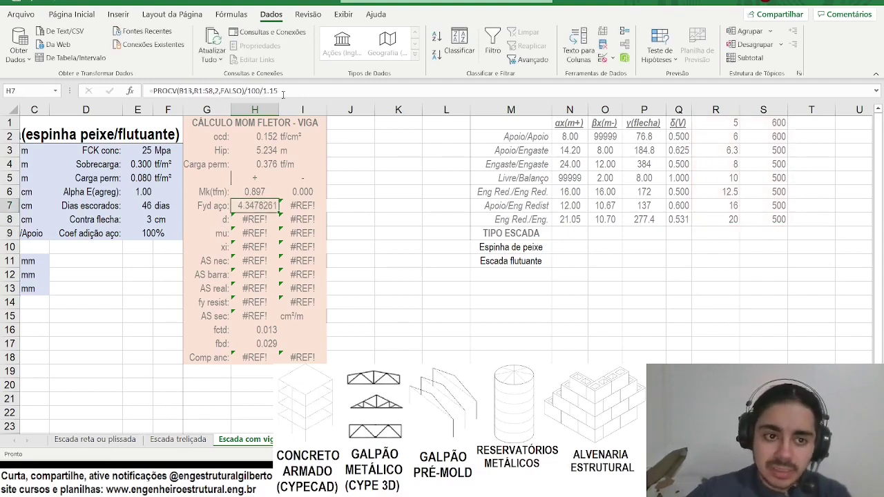
left_click(86, 15)
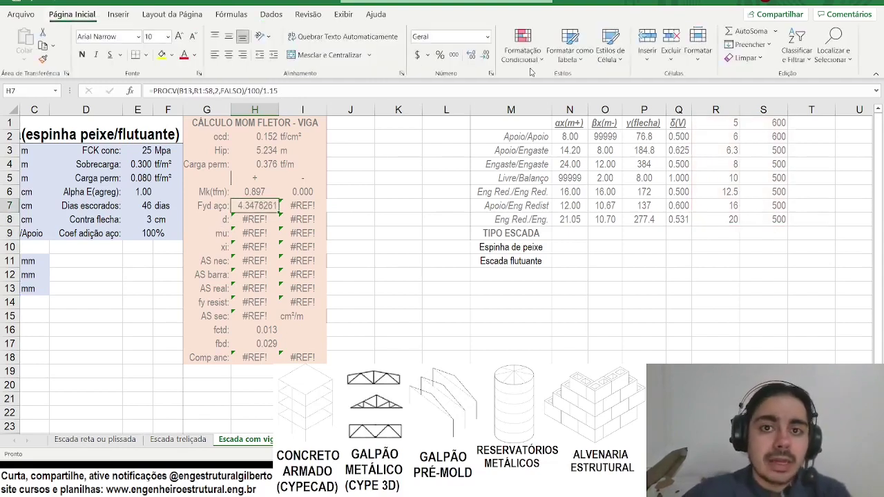
Format the positive Fyd aço value in H7 to three decimal places.
left_click(486, 55)
left_click(486, 55)
left_click(485, 54)
left_click(485, 54)
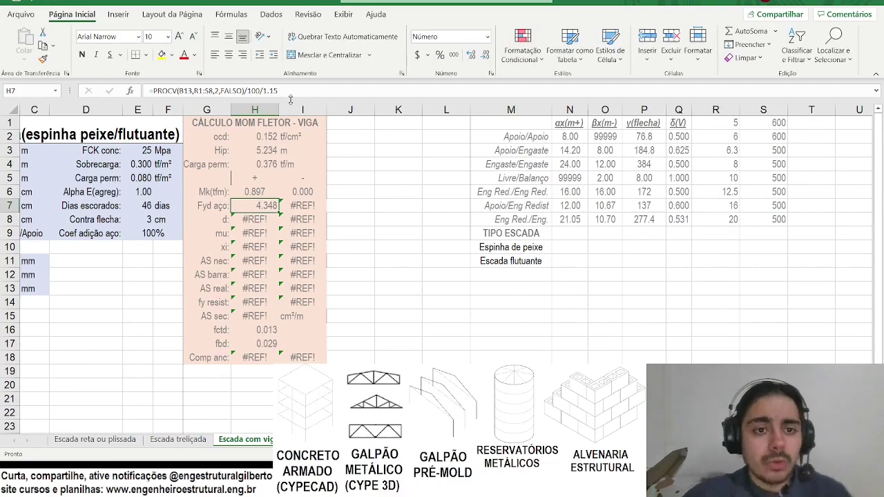
Reuse the H7 formula for the negative Fyd aço in I7 with lookup cell B11: =PROCV(B11,R1:S8,2,FALSO)/100/1.15.
left_click_drag(290, 91, 148, 91)
key("ctrl+c")
scroll(298, 172, "left", 2)
key("Tab")
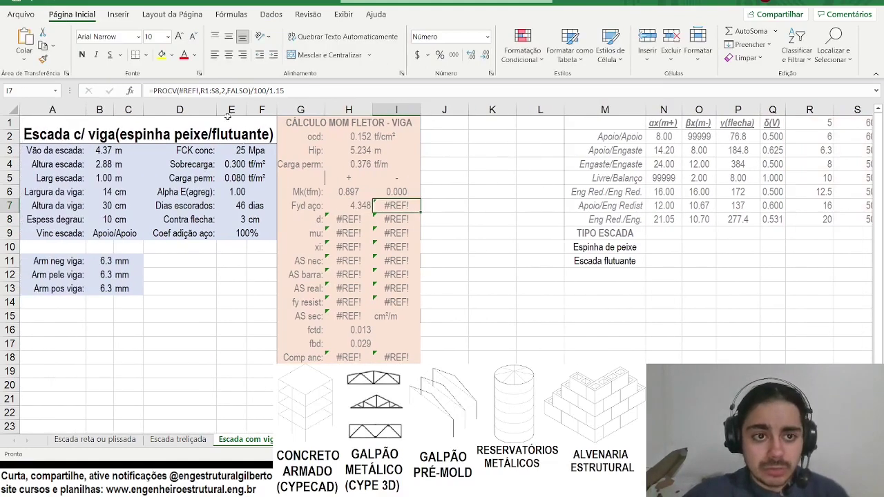
double_click(173, 91)
left_click(99, 288)
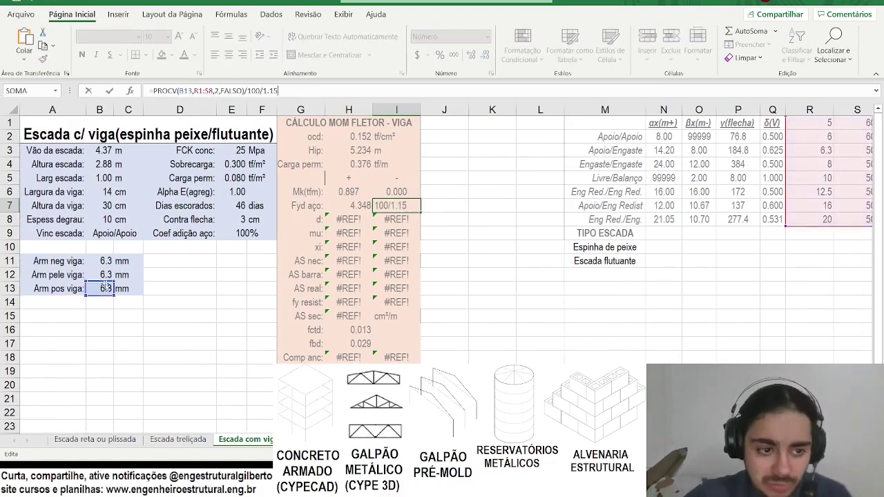
left_click(108, 260)
key("Return")
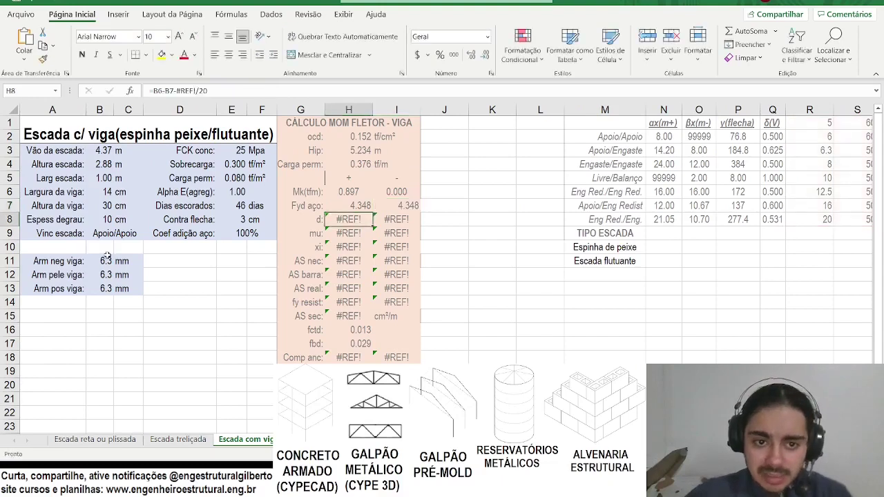
Center the contents of the bending-moment results block H6:I18 horizontally.
left_click(343, 192)
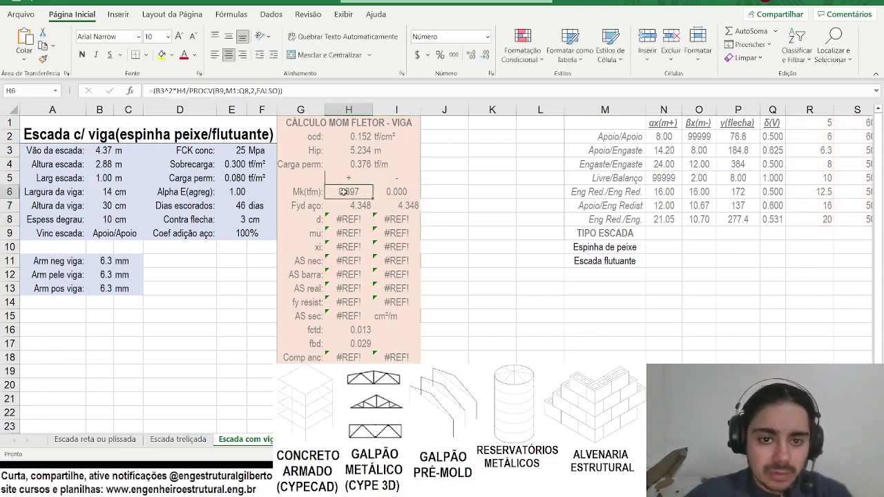
left_click_drag(344, 192, 397, 357)
left_click(228, 54)
left_click(227, 55)
left_click(339, 222)
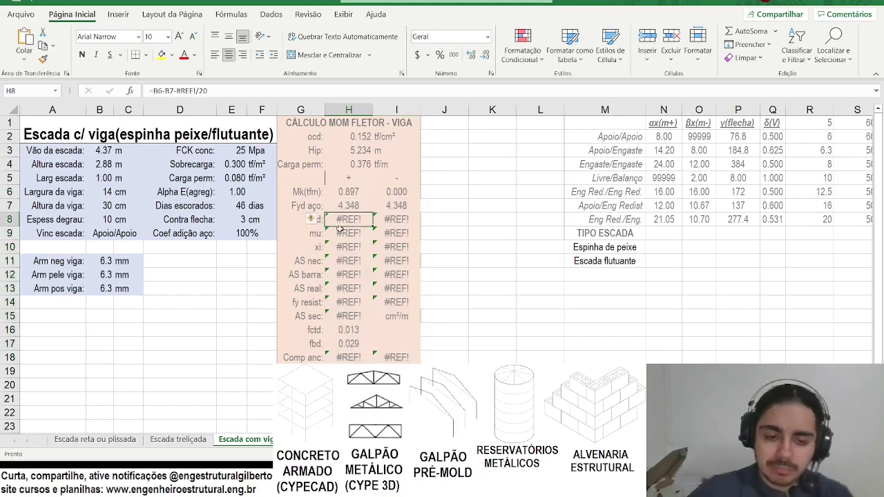
type("=")
key("Escape")
Move the Coef adição aço row down to row 10 and duplicate the Contra flecha row into row 9.
left_click_drag(185, 233, 248, 220)
key("ctrl+c")
left_click_drag(185, 233, 227, 239)
Label D9 as Cobrimento: and set its value in E9 to 2.5 cm.
left_click(193, 234)
type("C")
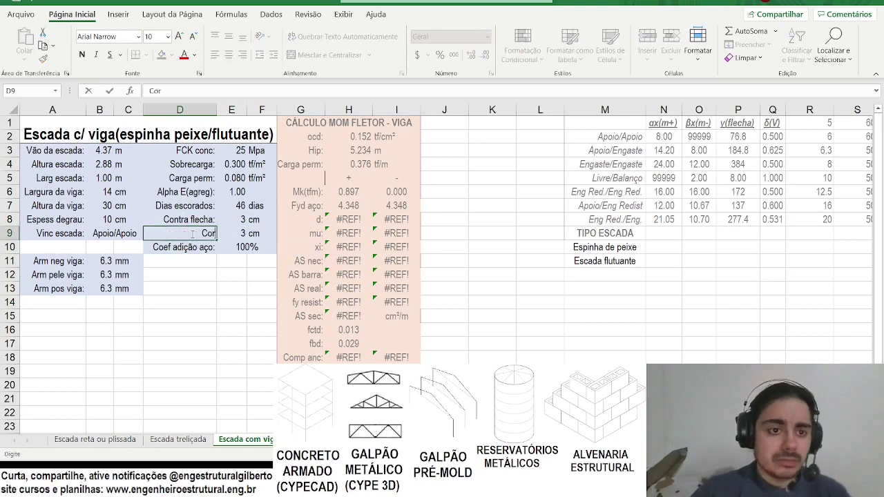
type("obrimento:")
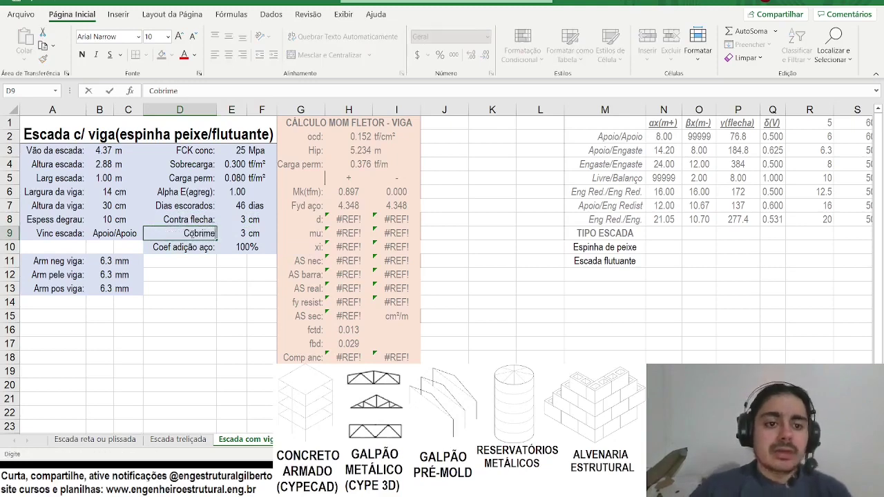
key("Tab")
type("2.5")
key("Return")
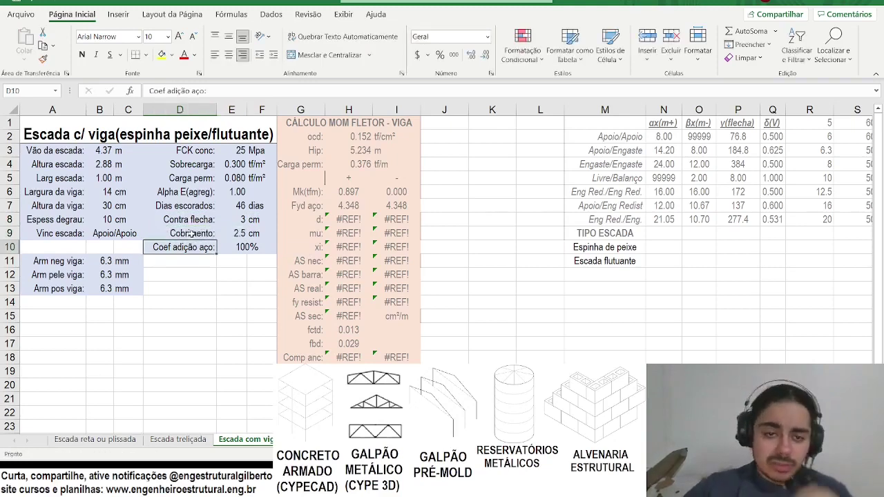
Replace the positive effective depth d formula in H8 with =B7-E9.
left_click(337, 213)
type("=")
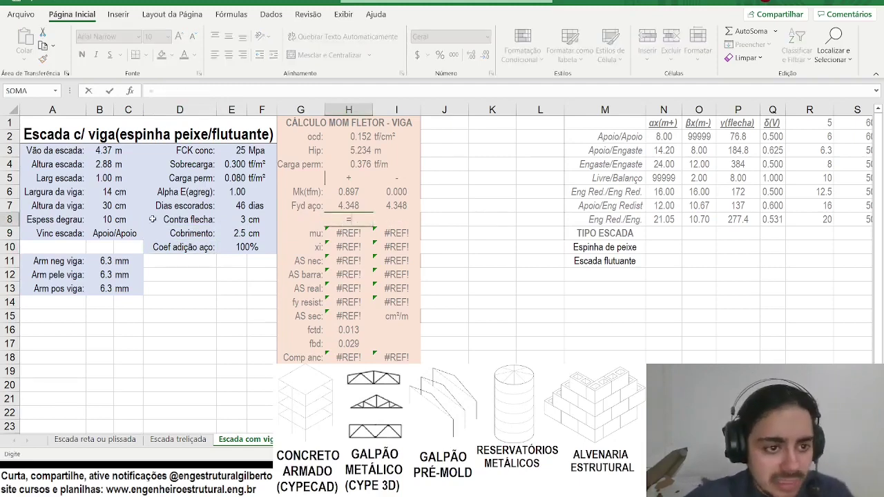
left_click(96, 205)
type("-")
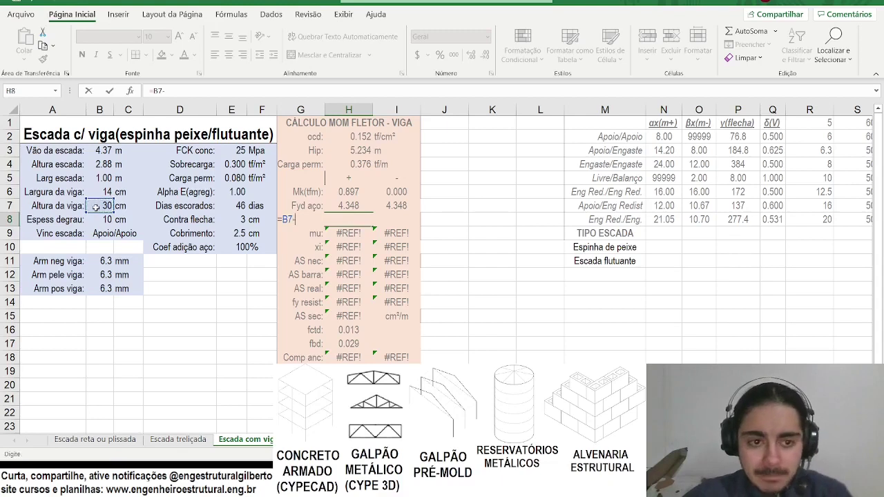
left_click(229, 233)
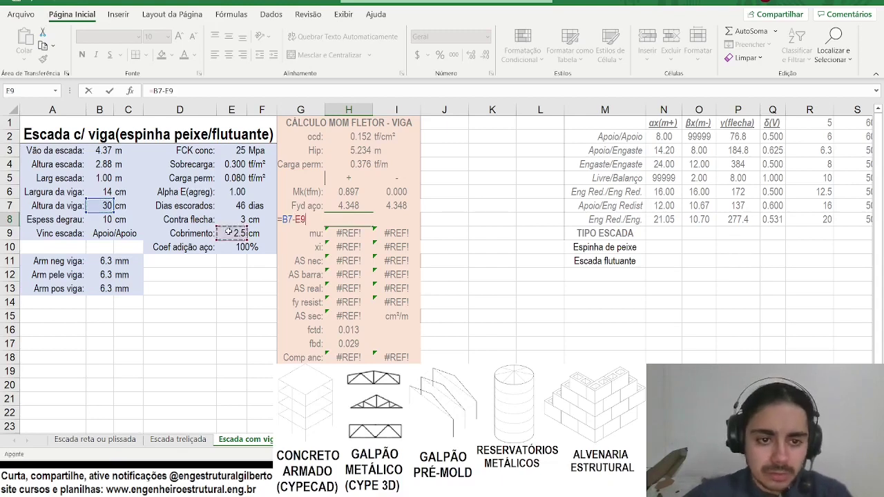
key("Return")
key("Escape")
Duplicate the Arm pos viga input row A13:C13 into row 14.
left_click_drag(52, 288, 128, 289)
key("ctrl+c")
left_click(48, 302)
key("ctrl+v")
Rename the label in A13 as Arm posit viga:.
left_click(49, 289)
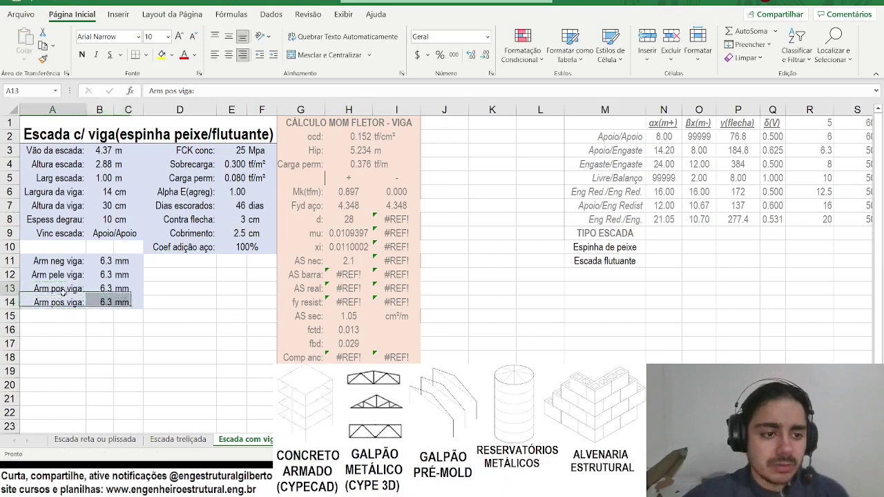
key("Escape")
left_click(178, 92)
type("it")
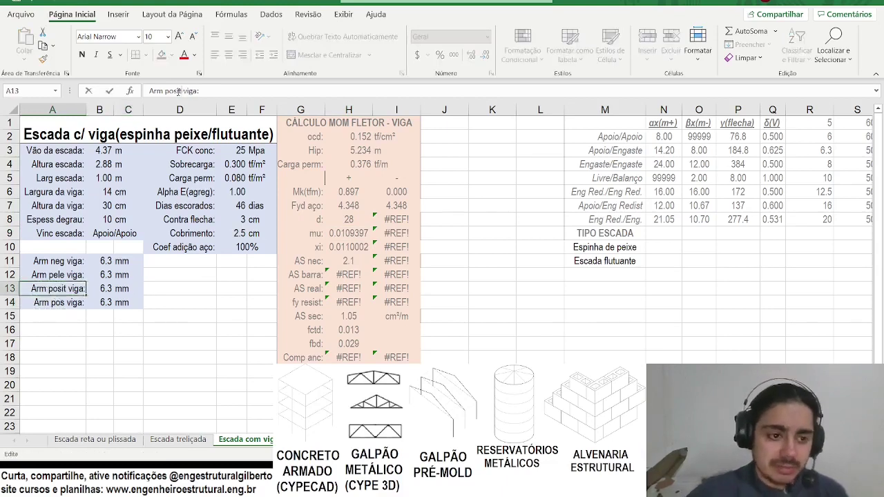
key("Return")
Rename the label in A14 as Estribos viga: and choose a 5.0 mm diameter in B14.
left_click_drag(173, 91, 0, 94)
type("Estribos")
key("Tab")
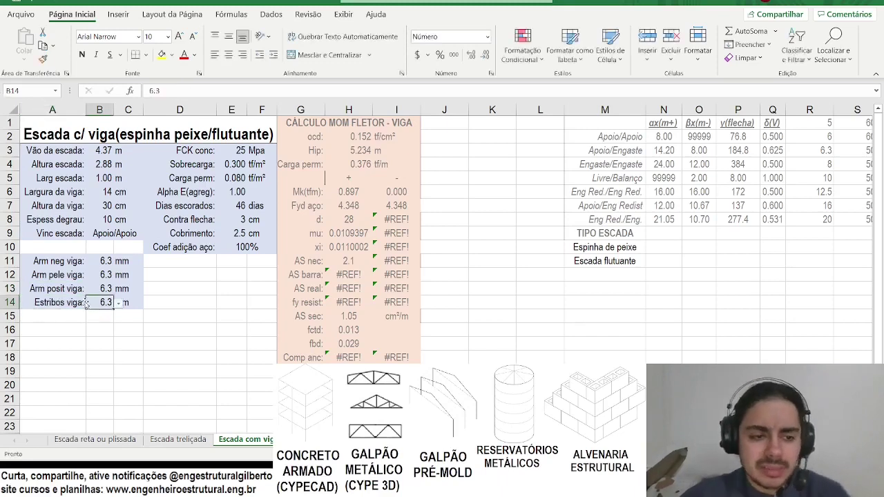
left_click(118, 302)
left_click(97, 314)
left_click(124, 312)
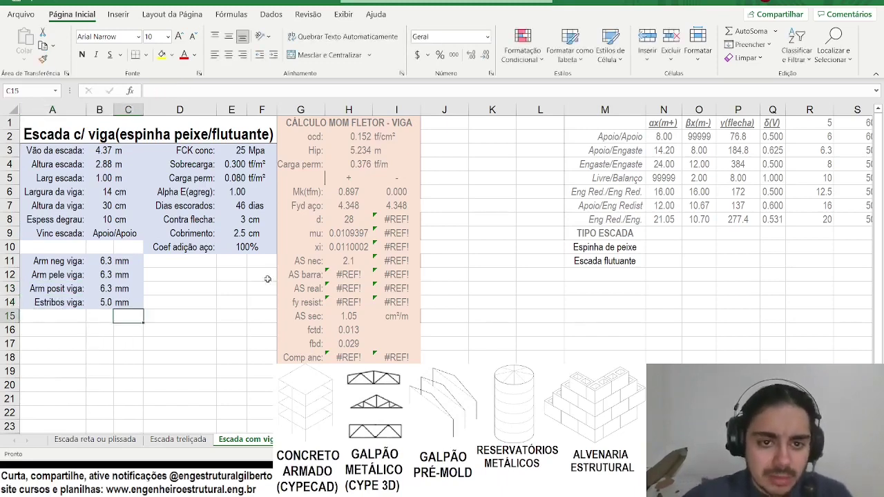
Append -B14/10-B13/20 to the positive d formula in H8 and show the result with two decimal places.
double_click(351, 219)
type("-")
left_click(98, 311)
type("/10-")
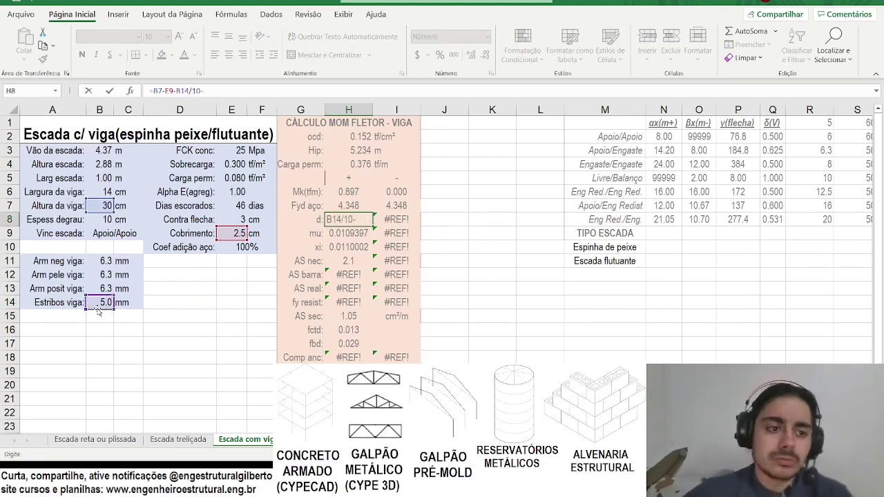
left_click(101, 289)
type("/20")
key("Return")
key("Up")
left_click(471, 57)
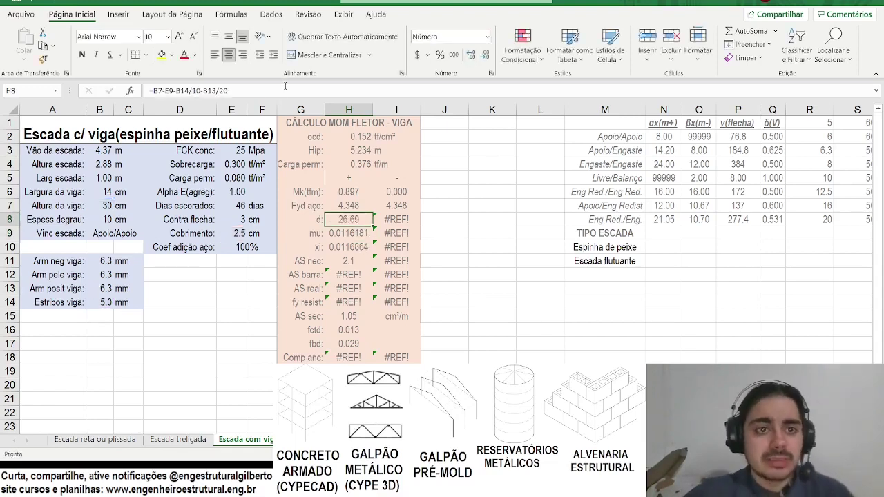
Enter =B7-E9-B14/10-B11/20 as the negative d formula in I8, based on H8, and format it to two decimals.
left_click_drag(276, 90, 141, 91)
key("ctrl+c")
key("Tab")
left_click_drag(224, 91, 2, 88)
key("ctrl+v")
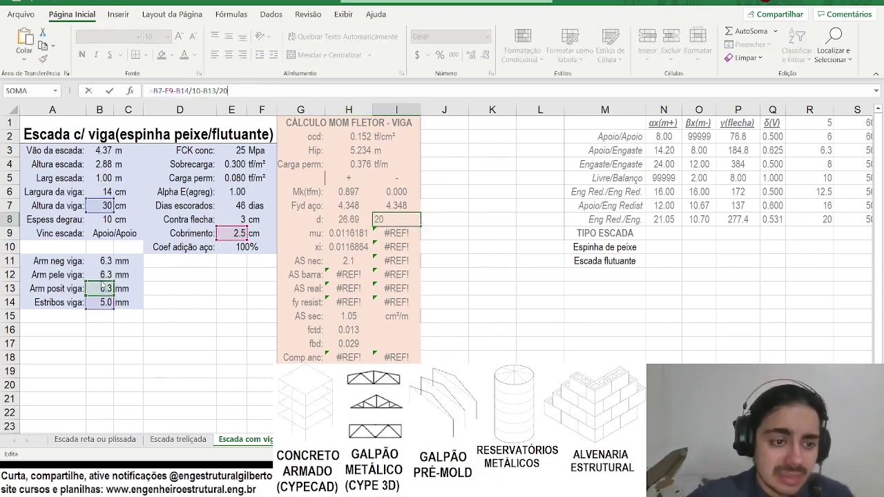
left_click(106, 267)
key("Return")
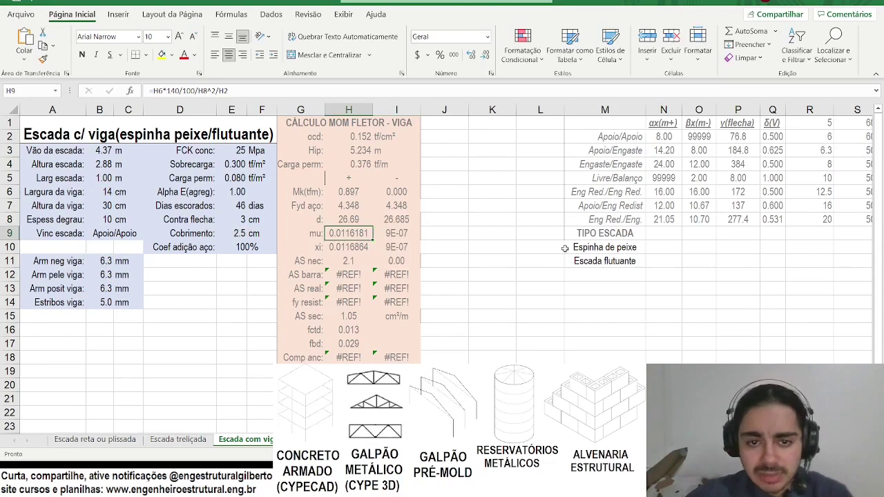
left_click(397, 219)
left_click(484, 56)
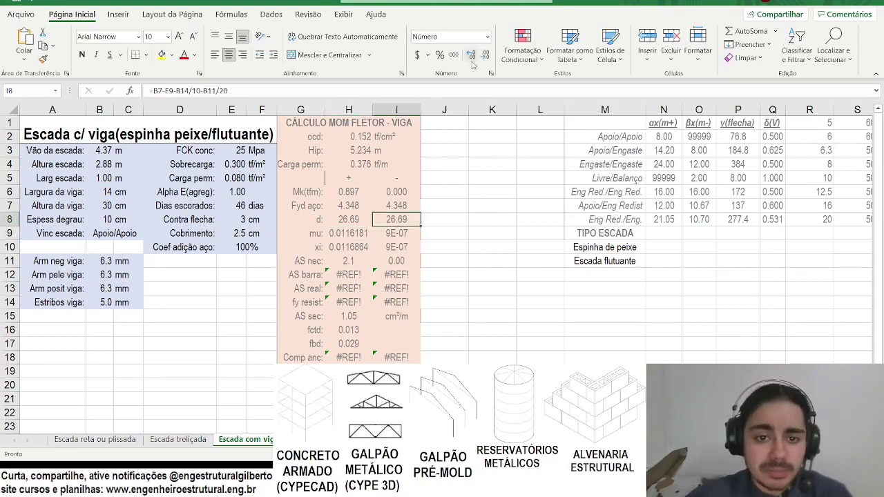
Replace the 100 width in the positive mu formula in H9 with B6, giving =H6*140/B6/H8^2/H2.
left_click(342, 235)
left_click(176, 90)
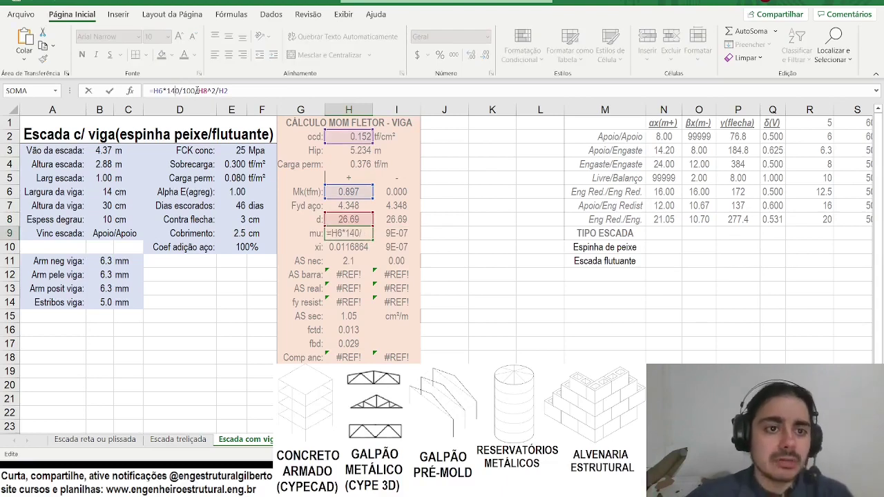
double_click(188, 91)
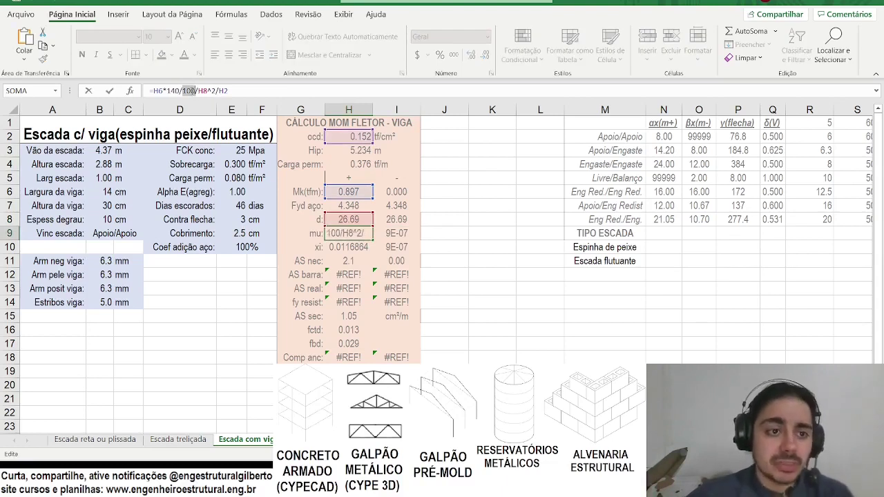
left_click(95, 194)
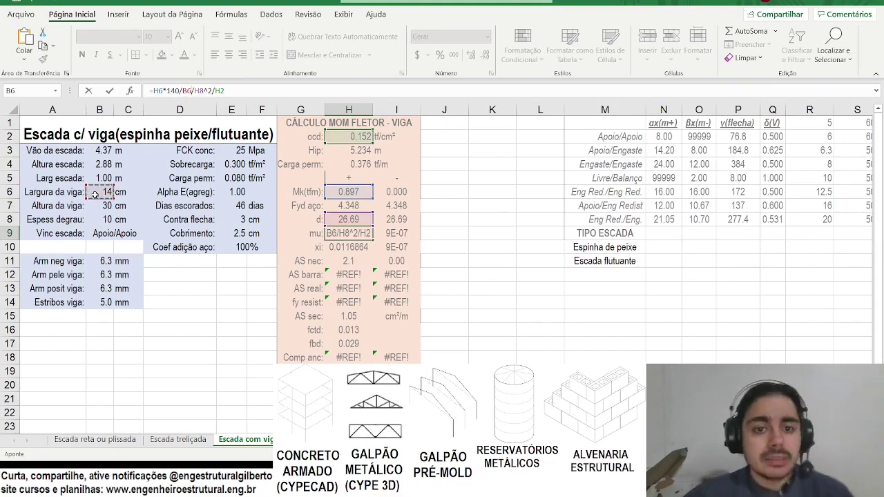
key("Tab")
Replace the 100 width in the negative mu formula in I9 with B6 and check the cell references in H9 and I9.
double_click(185, 90)
left_click(107, 190)
key("Return")
left_click(349, 234)
key("F2")
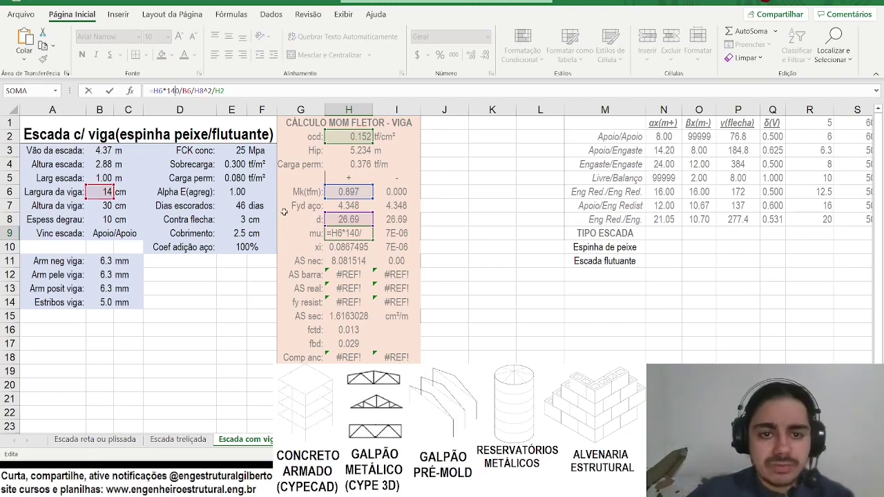
key("Tab")
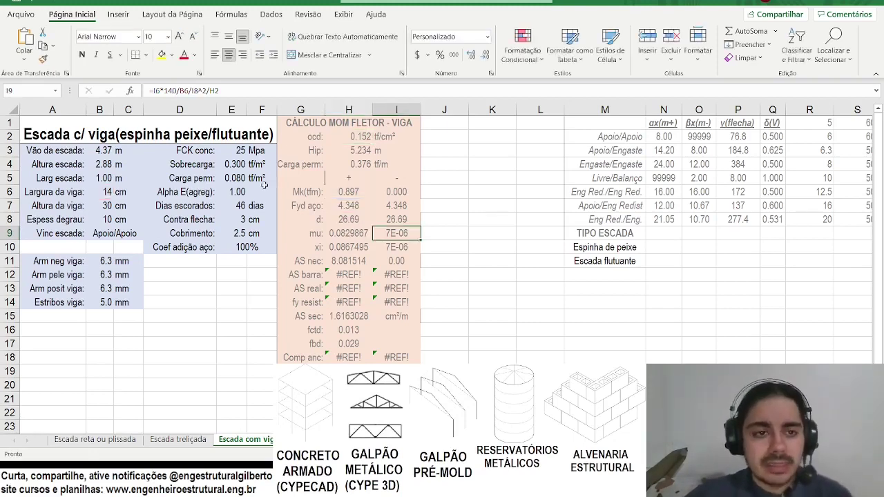
left_click(240, 90)
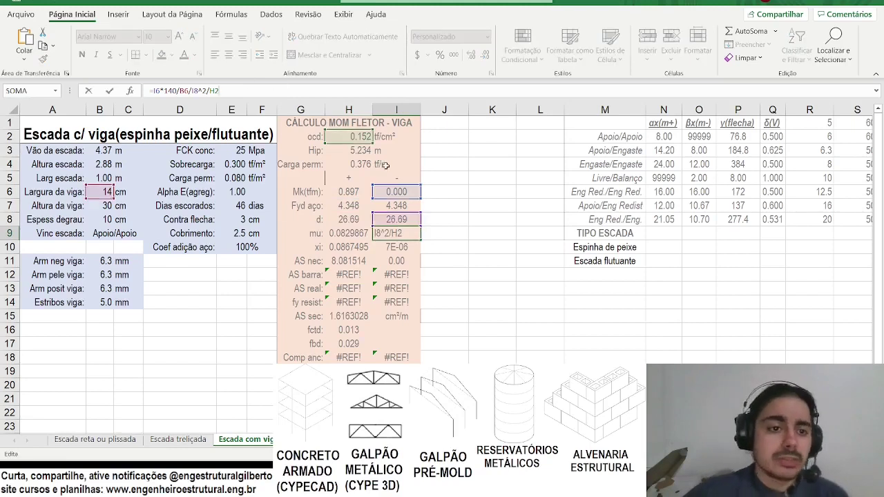
key("Return")
Format the mu and xi values in H9:I10 to three decimal places.
left_click_drag(353, 235, 397, 247)
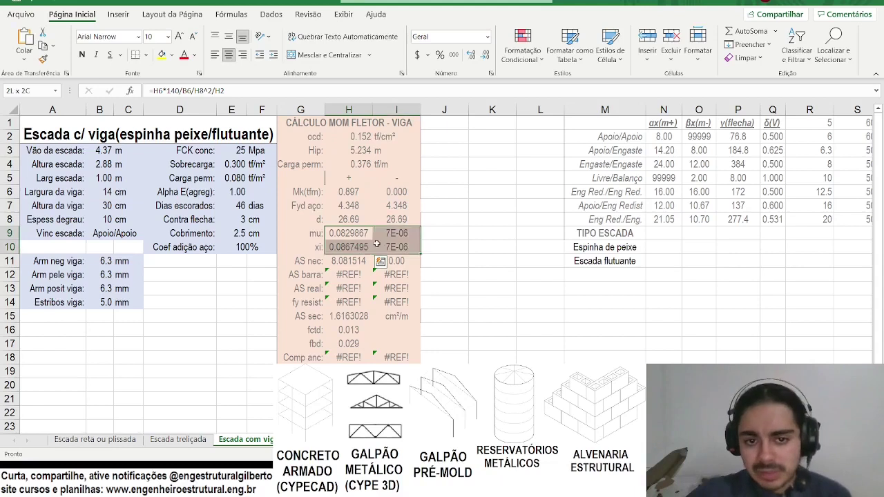
left_click(485, 59)
left_click(485, 59)
left_click(486, 58)
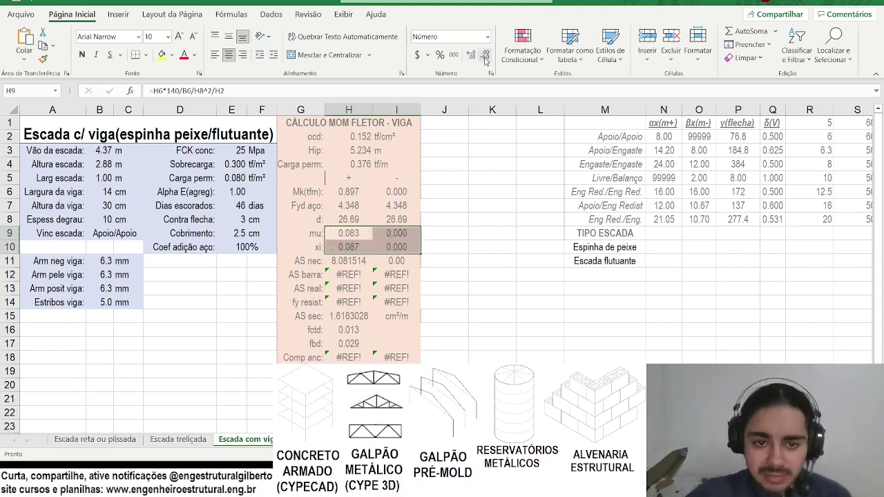
Replace the positive AS nec formula in H11 with =MÁXIMO(0.15/100*B6*B7,H10*H8*B6*H2/H7).
left_click(349, 262)
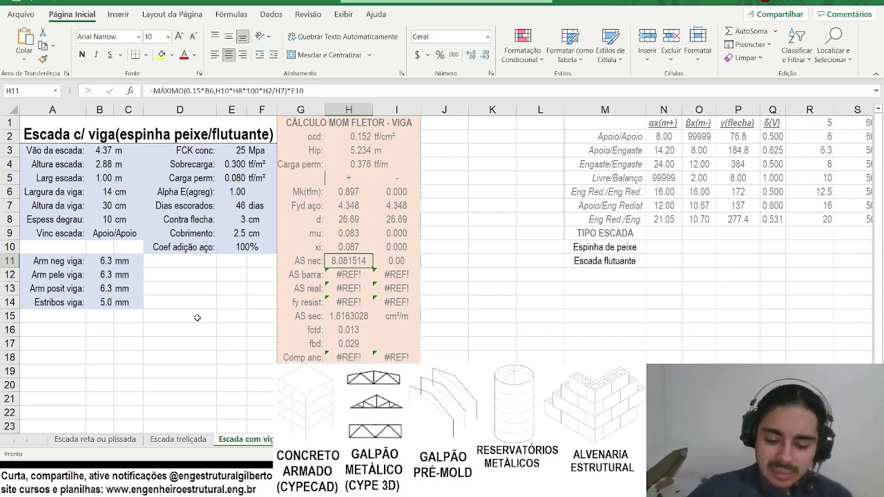
type("=máxi")
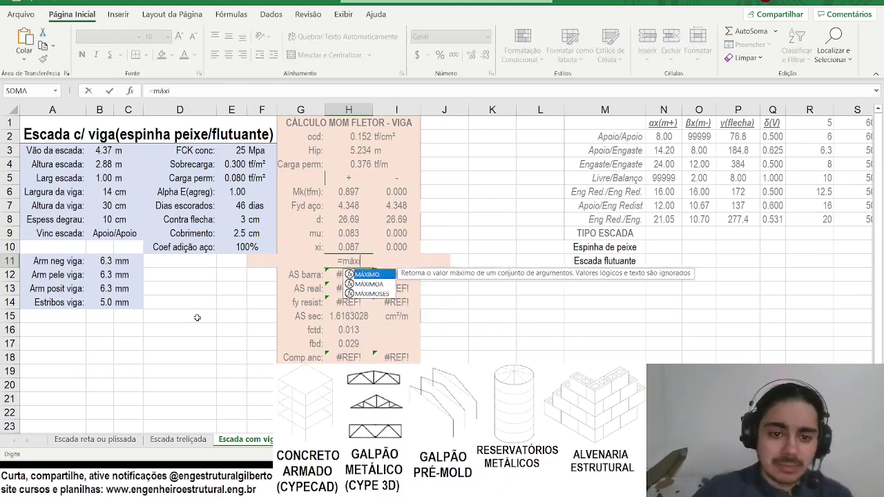
type("mo(0.15/100")
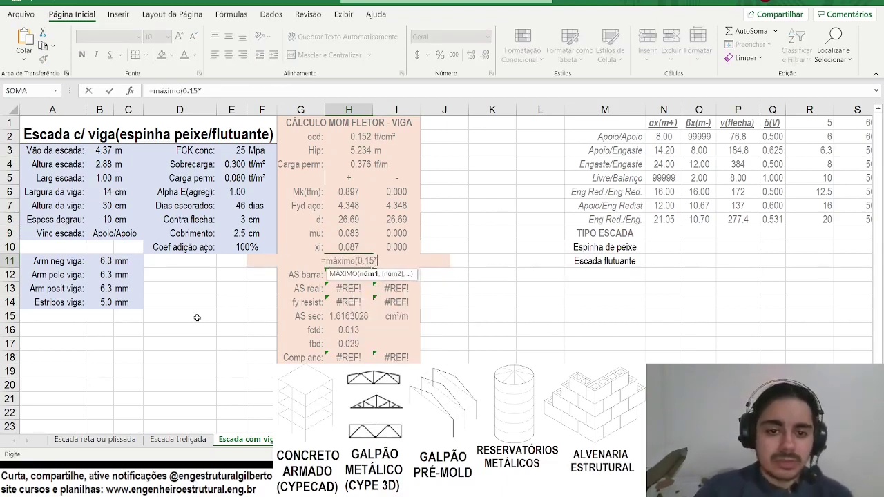
type("*")
left_click(100, 191)
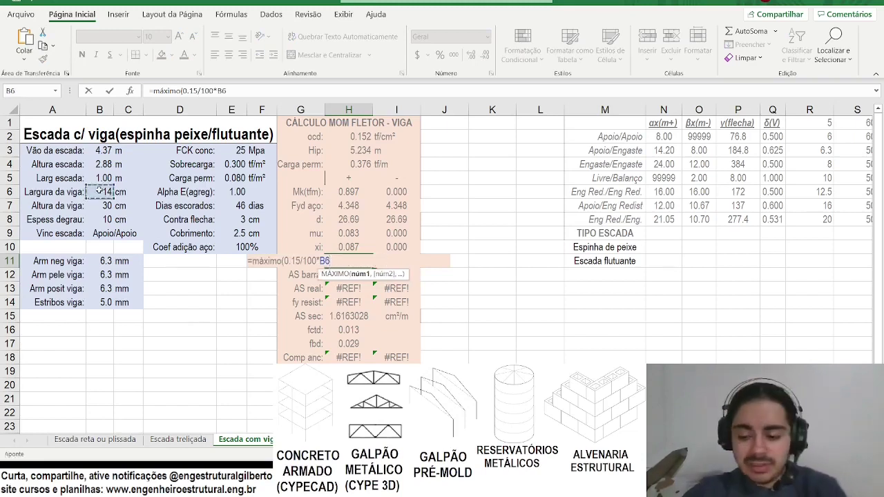
type("*")
left_click(99, 205)
type(",")
left_click(345, 244)
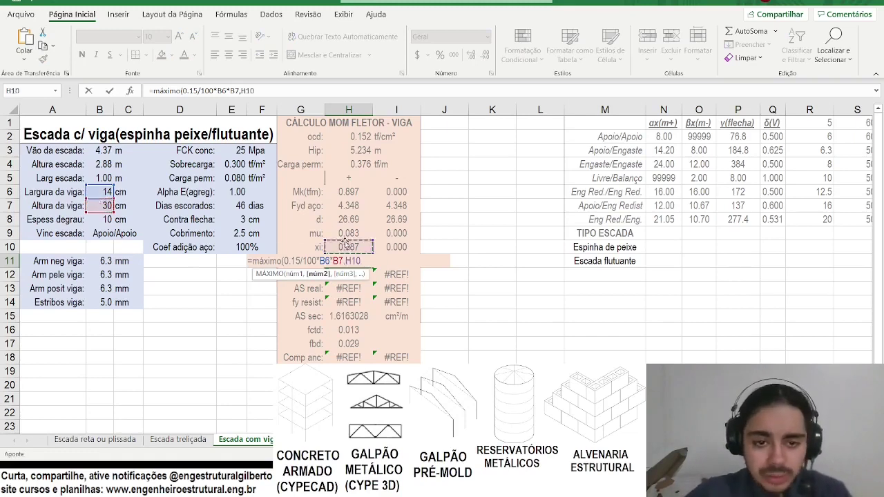
type("*")
left_click(347, 219)
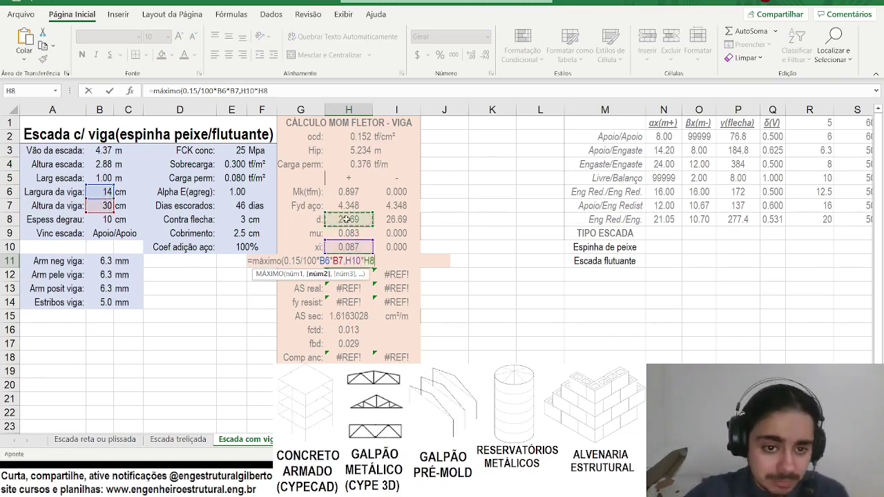
left_click(97, 191)
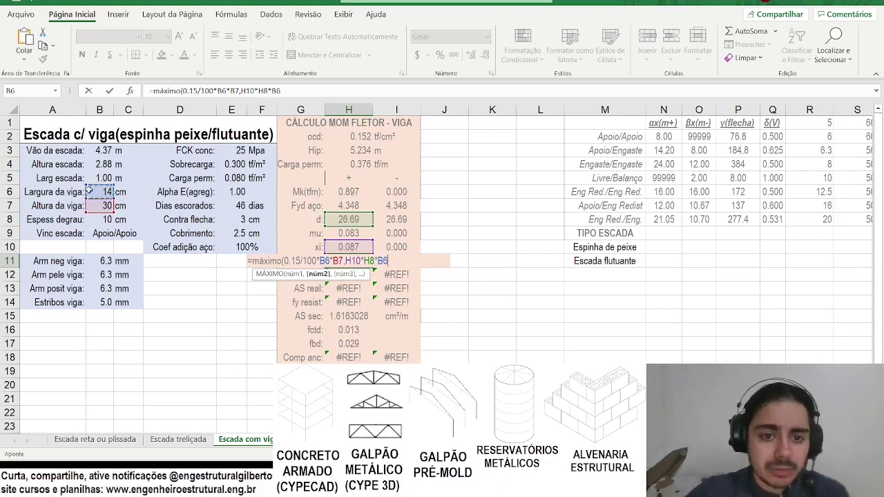
type("*")
left_click(361, 138)
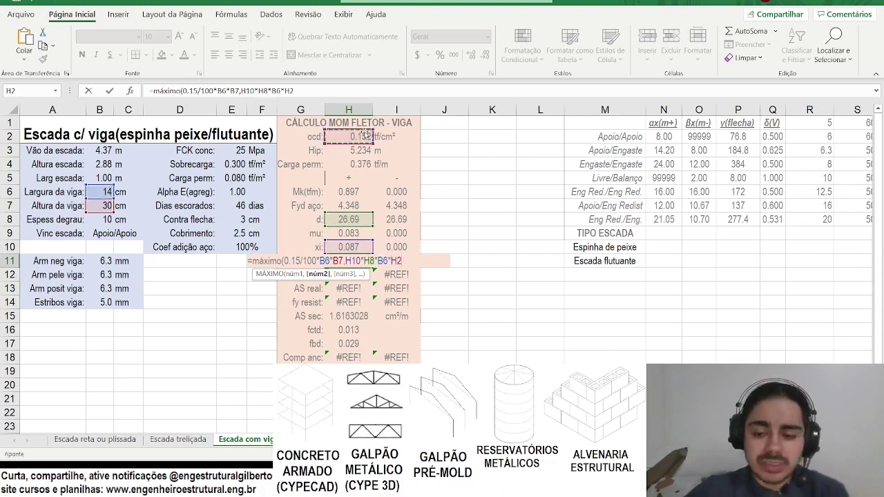
type("/")
left_click(352, 205)
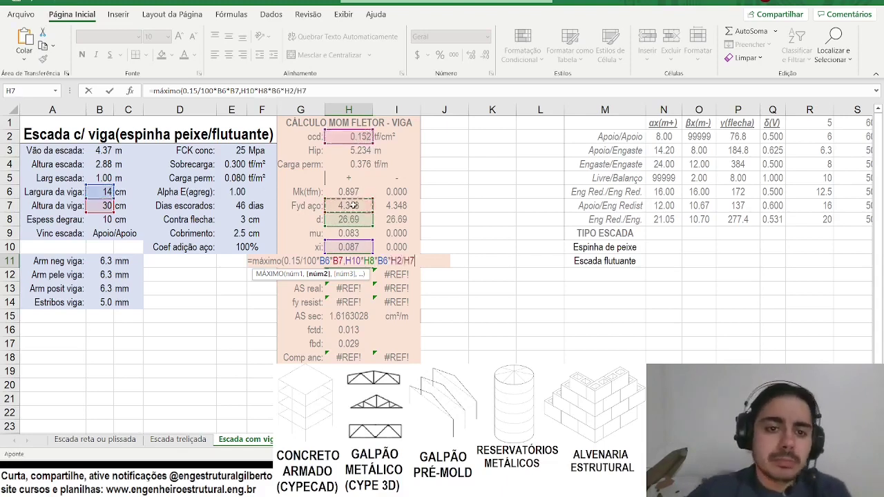
type(")")
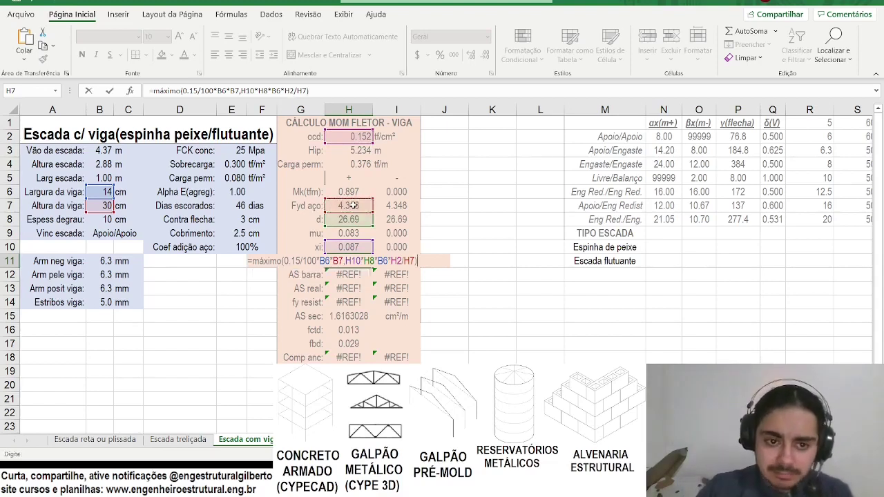
key("Return")
Format the positive AS nec value in H11 to three decimal places.
left_click(355, 260)
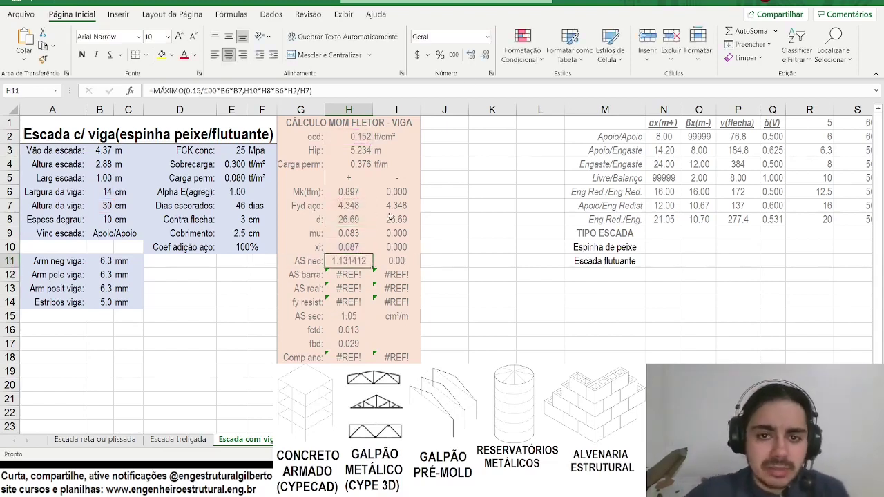
left_click(486, 54)
left_click(486, 55)
left_click(486, 54)
left_click(486, 54)
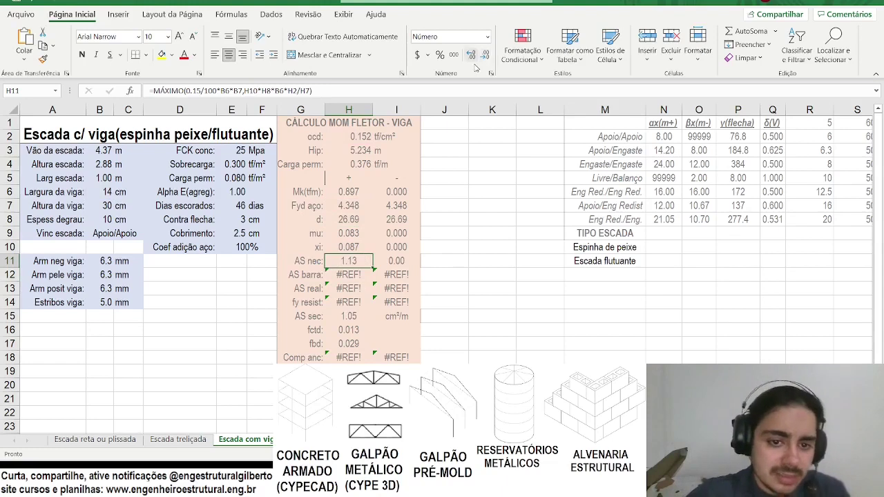
left_click(470, 55)
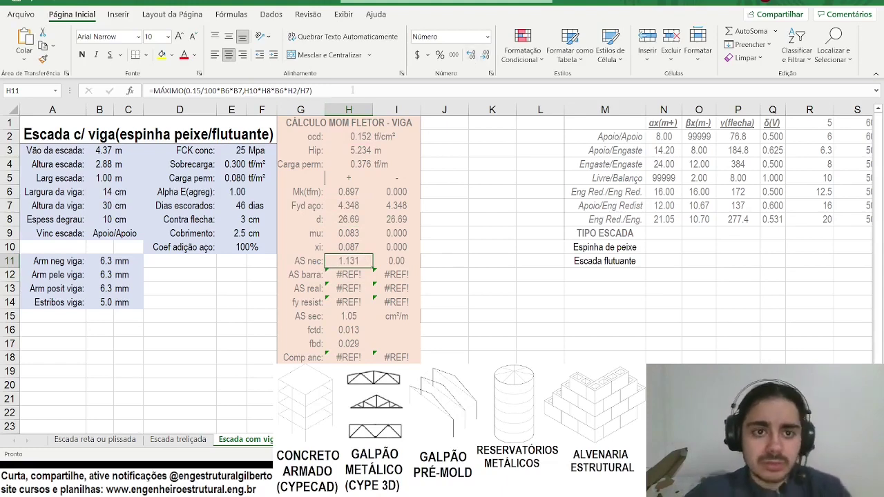
Copy the H11 formula into I11 and shift its references to the negative column, giving =MÁXIMO(0.15/100*B6*B7,I10*I8*B6*H2/I7).
left_click(276, 91)
key("Tab")
left_click_drag(277, 94, 150, 91)
key("ctrl+v")
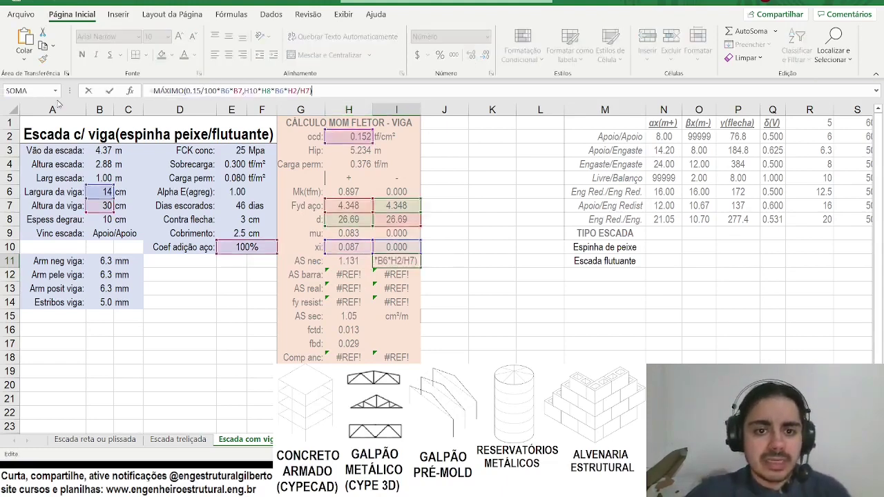
left_click_drag(373, 205, 421, 220)
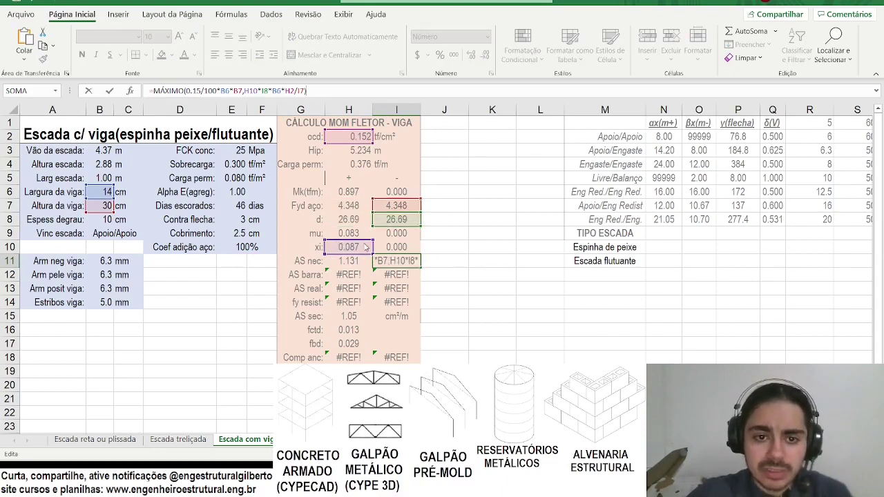
left_click_drag(373, 246, 377, 248)
key("Return")
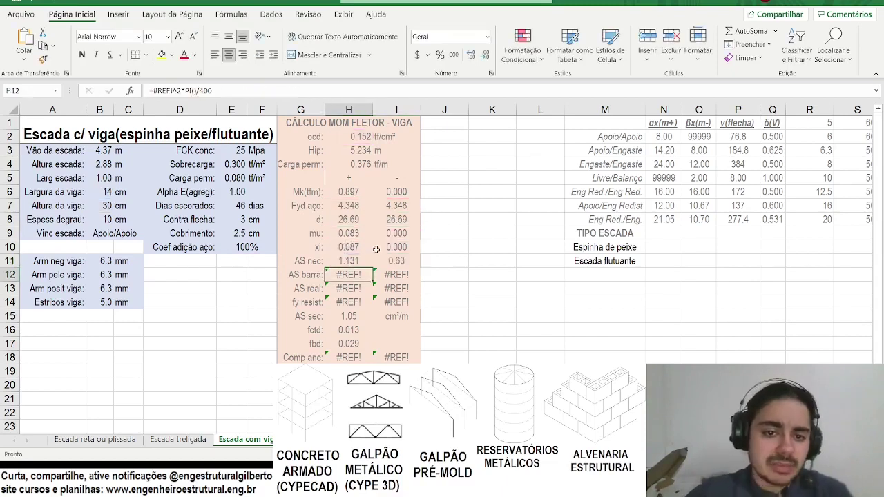
left_click(413, 267)
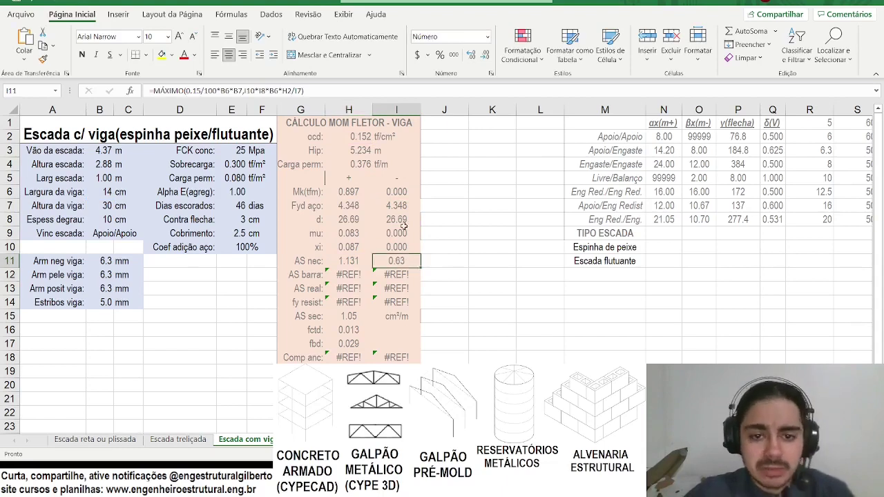
Apply a left border to column J beside the bending-moment calculation block.
left_click(444, 110)
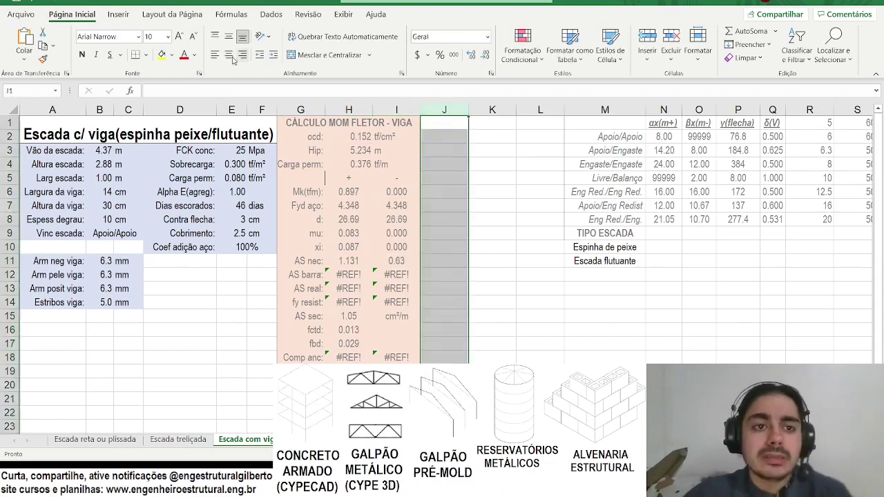
left_click(147, 57)
left_click(187, 117)
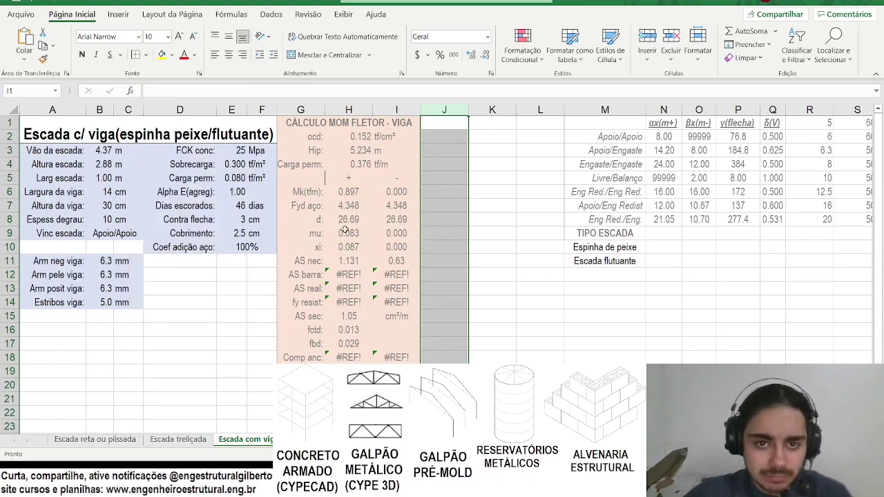
left_click(339, 230)
Enter =B13^2*PI()/400 as the positive AS barra formula in H12 and format it to three decimal places.
left_click(344, 275)
type("=")
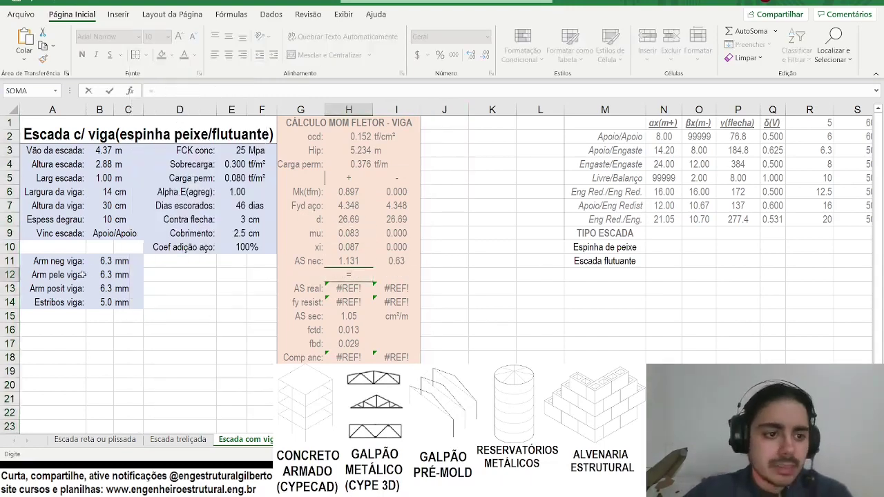
left_click(97, 289)
type("^2*pi")
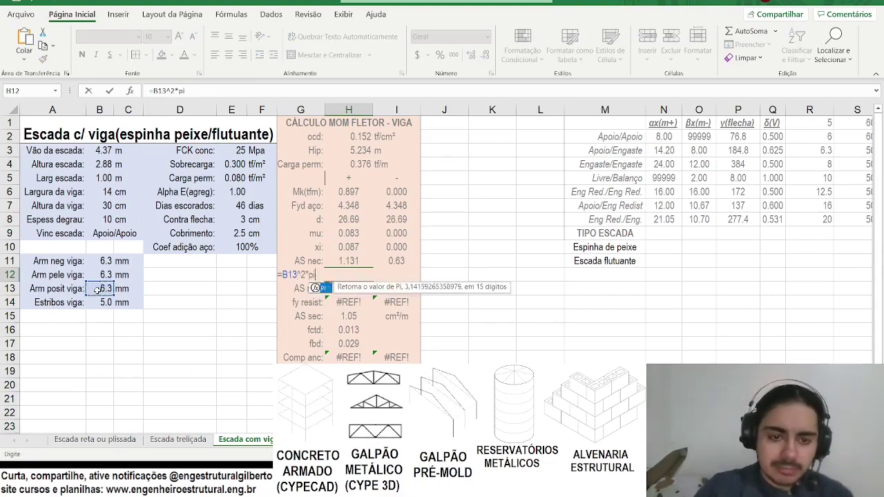
type("()/400")
key("Return")
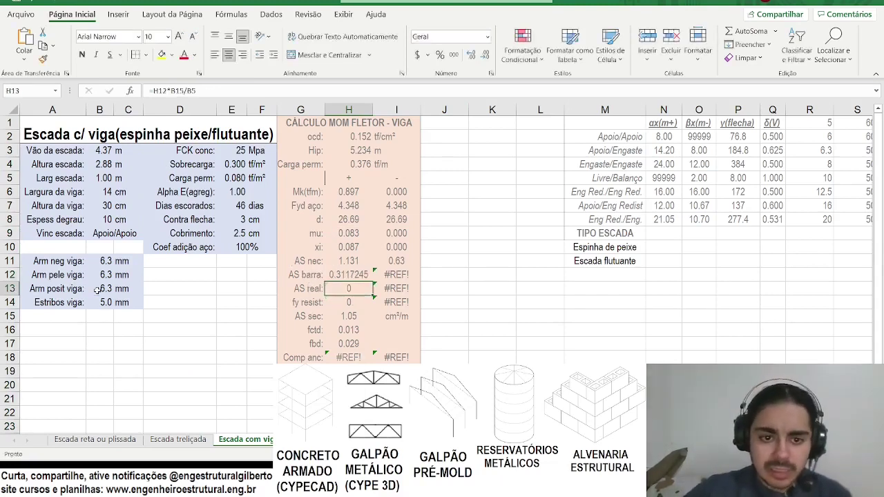
left_click(354, 277)
left_click(486, 56)
left_click(486, 56)
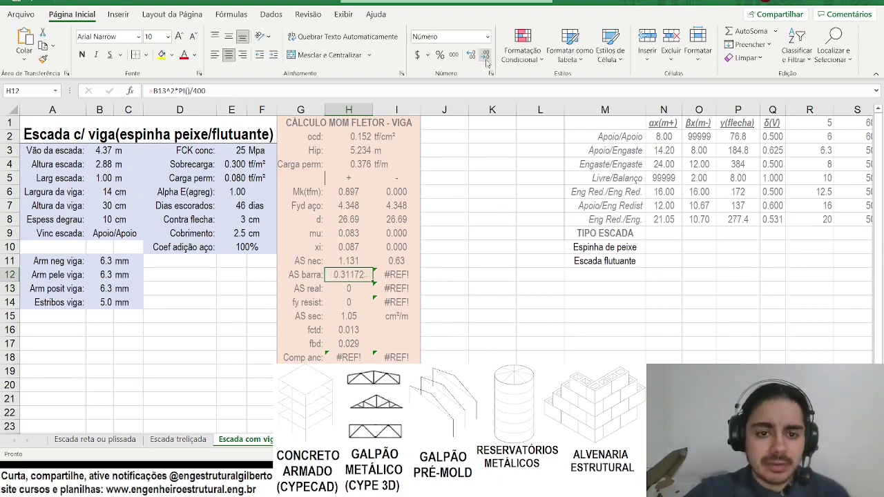
left_click(486, 55)
left_click(485, 55)
Copy the AS barra formula into I12, point it to B11 as =B11^2*PI()/400, and format it to three decimal places.
left_click_drag(256, 92, 64, 84)
key("ctrl+c")
key("Tab")
key("ctrl+v")
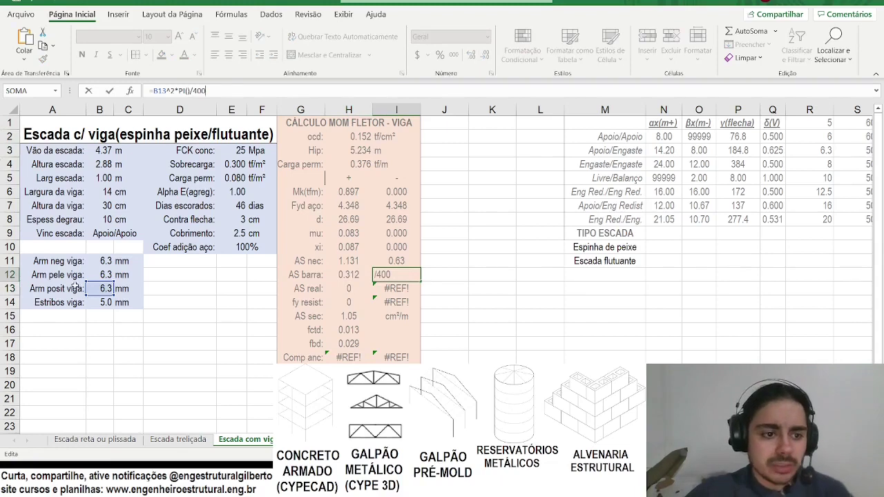
left_click_drag(94, 283, 94, 268)
key("Return")
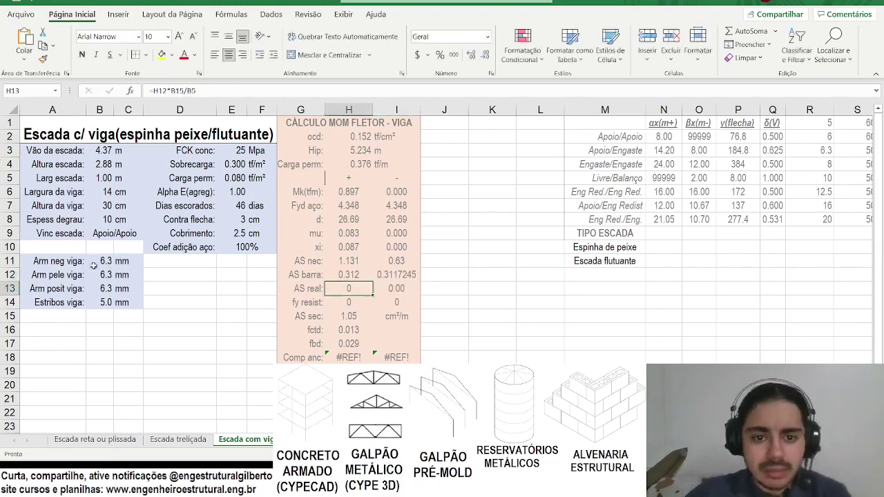
left_click(408, 275)
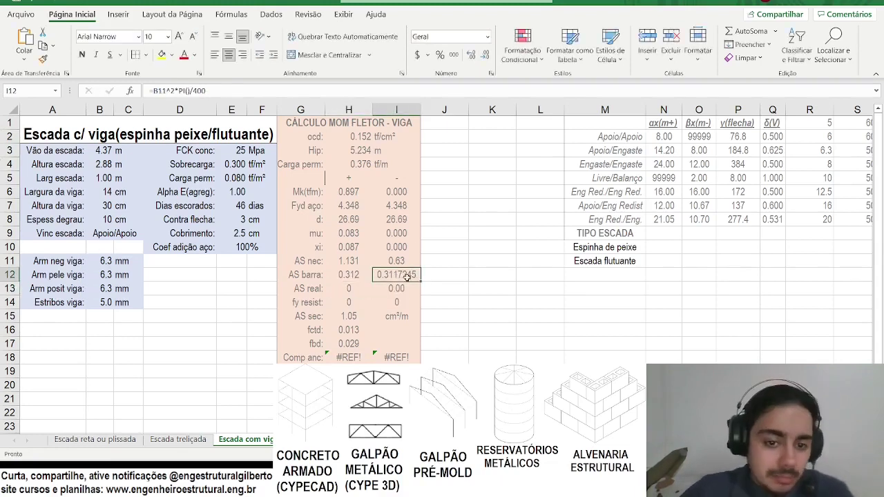
left_click(486, 57)
left_click(486, 56)
left_click(486, 56)
left_click(486, 57)
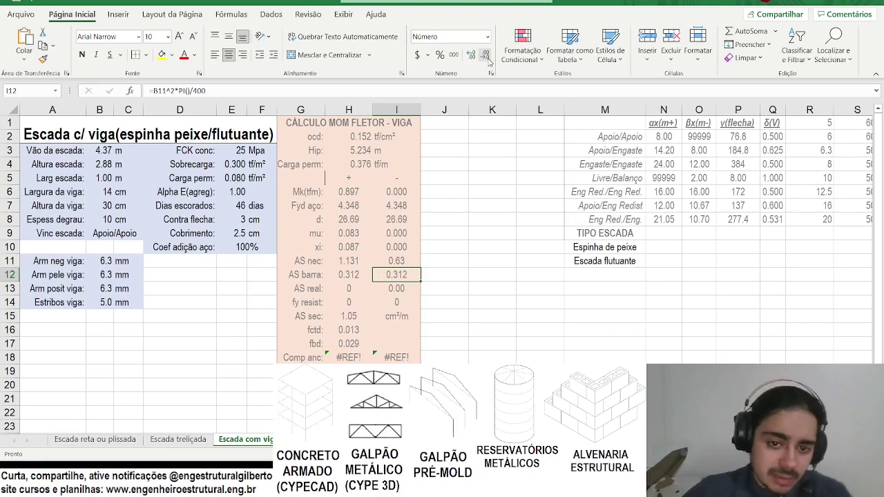
Enter the label "Qt barras:" in D11 and fill it down to D14.
left_click(107, 262)
left_click(122, 261)
left_click(133, 260)
left_click(177, 260)
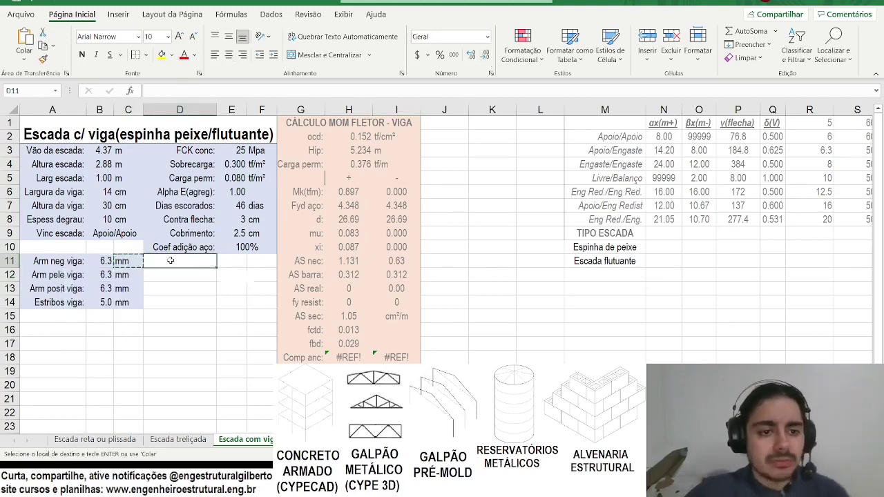
type("Qt barras:")
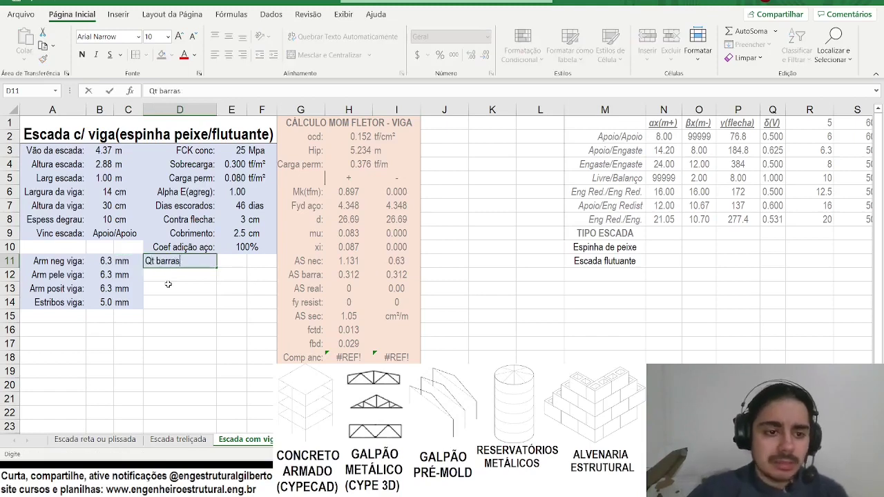
key("Return")
left_click(165, 265)
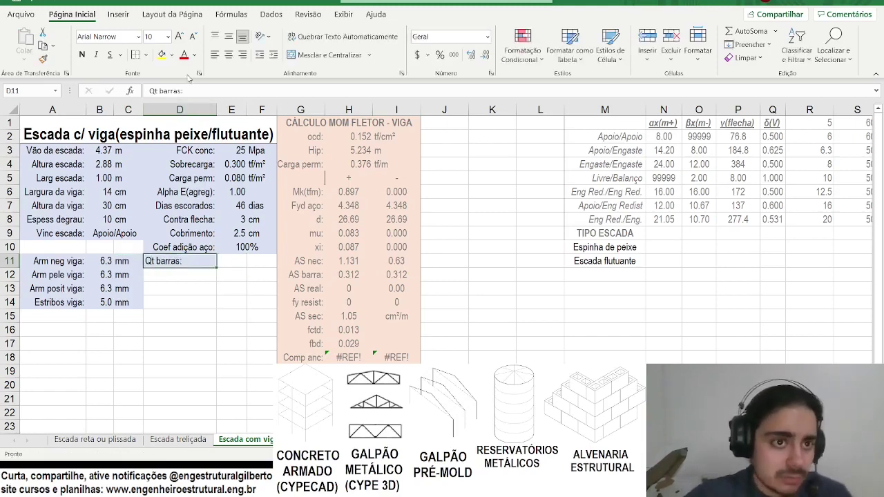
left_click_drag(217, 265, 212, 308)
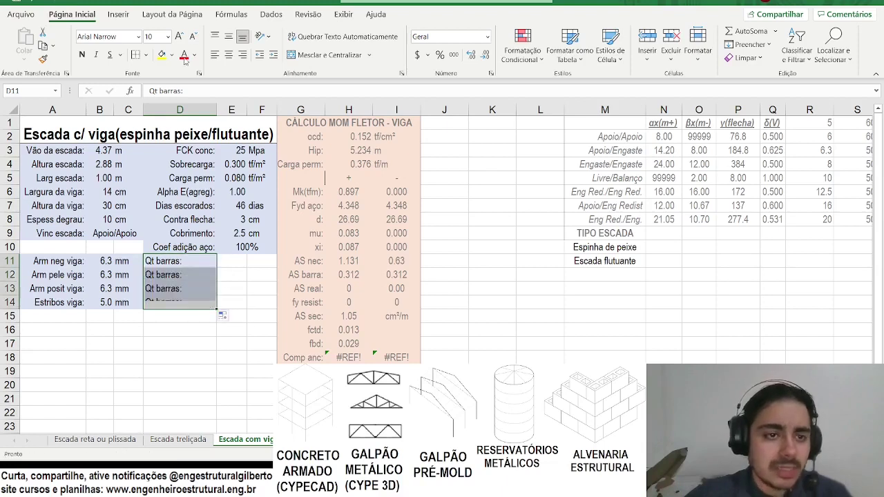
Right-align the Qt barras labels in D11:D14 and fill D11:E14 with dark gray.
left_click(242, 55)
left_click(171, 56)
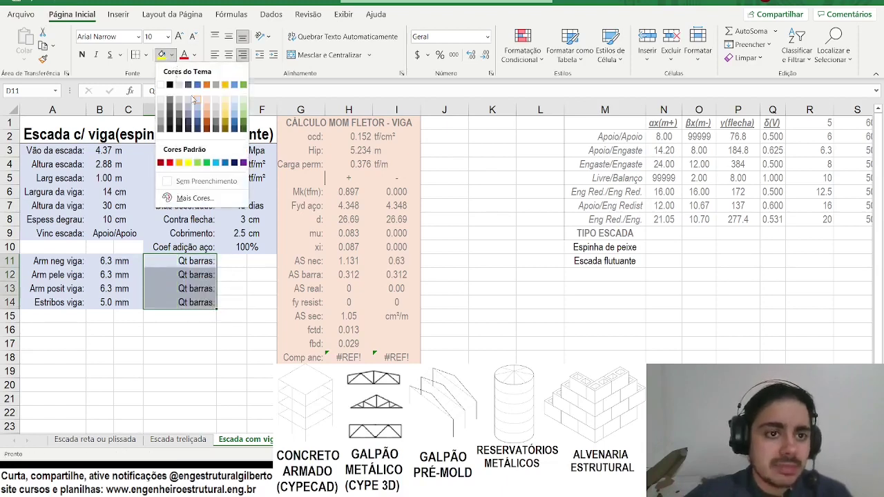
left_click(160, 129)
left_click_drag(232, 262, 228, 301)
left_click(161, 56)
Enter =ARREDONDAR.PARA.CIMA(H11/H12,0) as the first Qt barras formula in E11.
left_click(256, 260)
type("=")
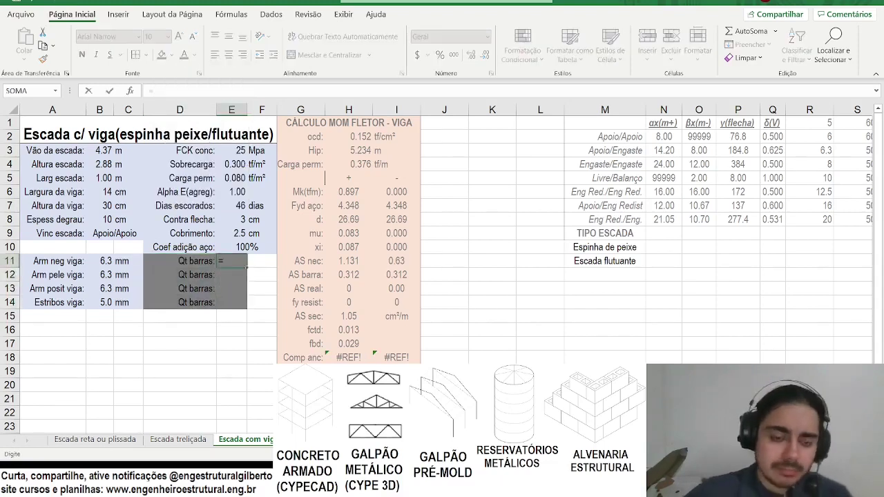
type("arredonda")
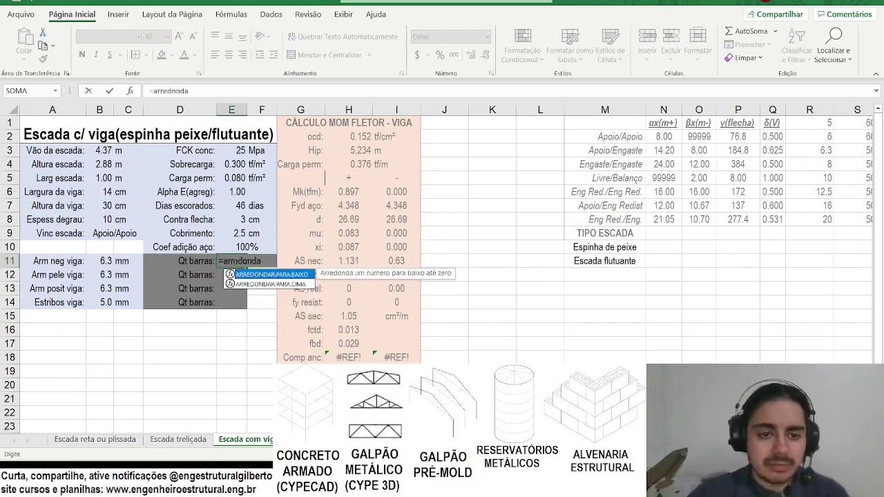
type("r.para.cima(")
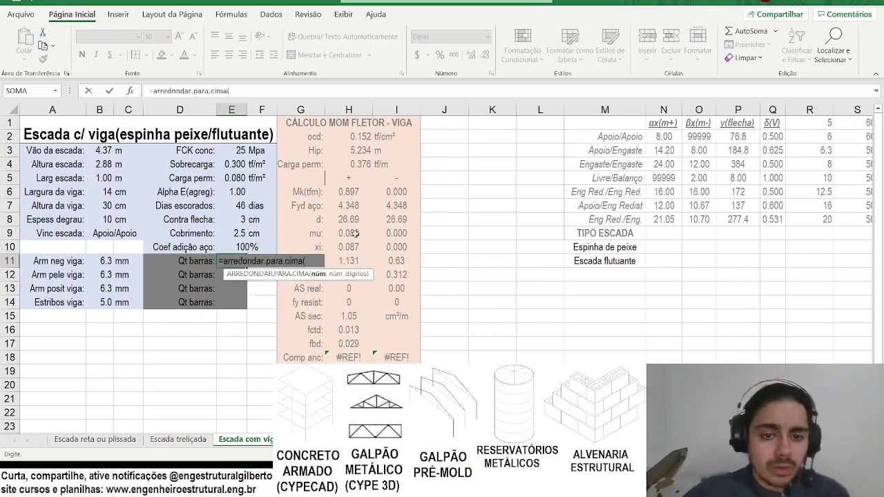
left_click(357, 263)
type("/")
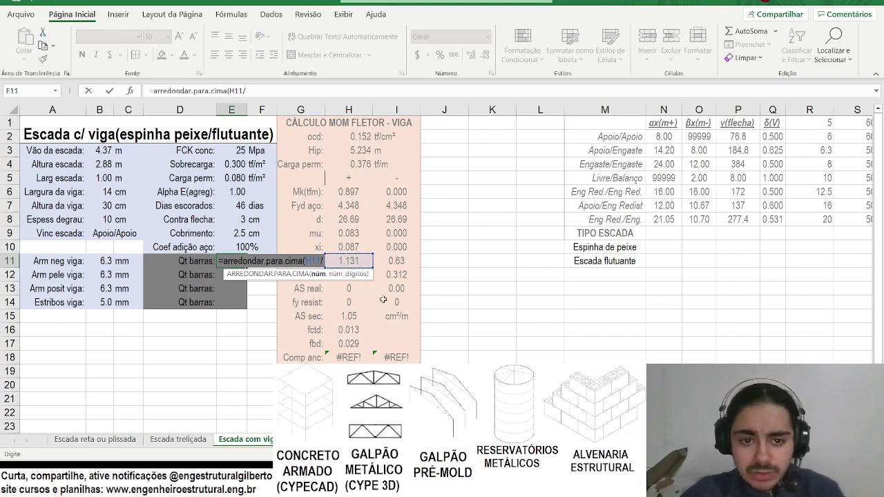
left_click(377, 276)
left_click(370, 274)
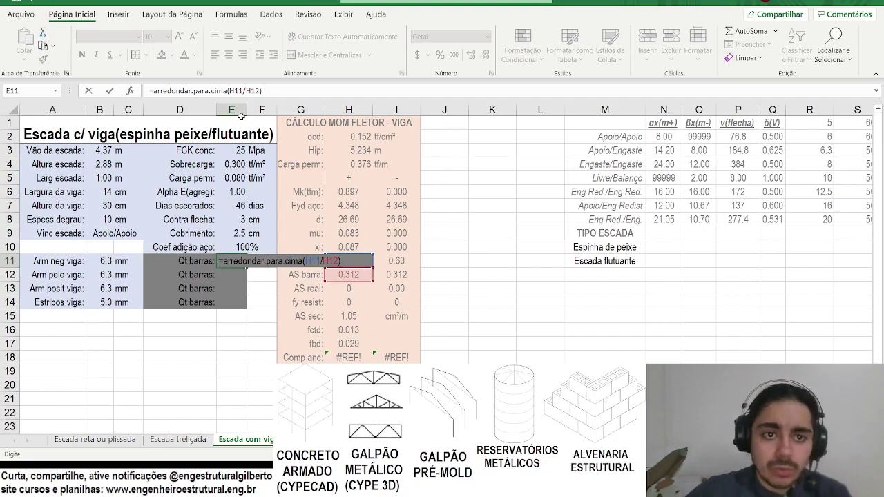
key("Return")
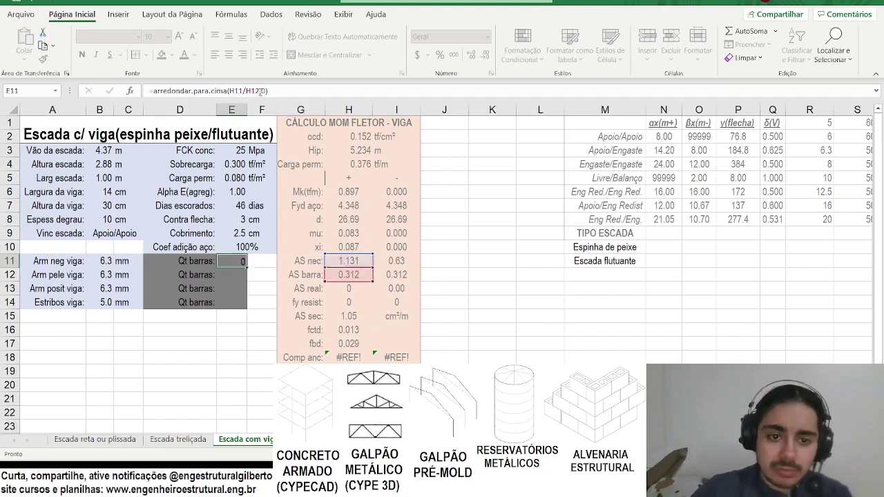
left_click(238, 261)
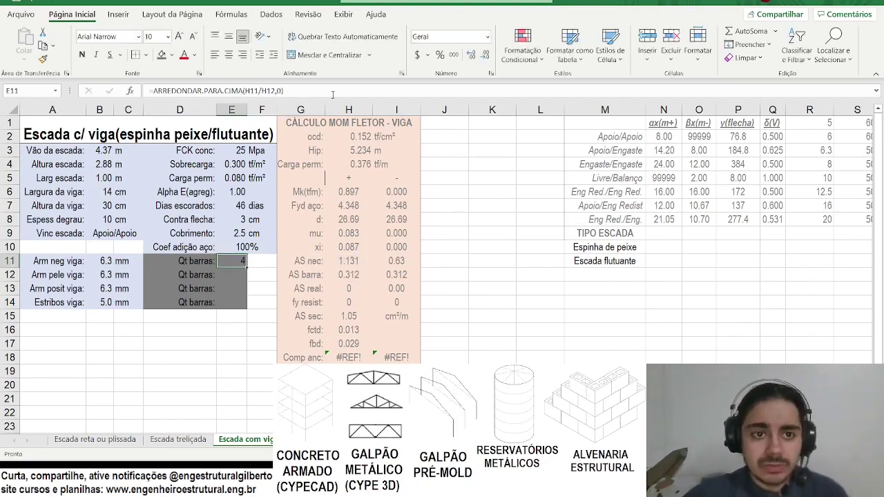
Copy the formula text =ARREDONDAR.PARA.CIMA(H11/H12,0) from E11 into E13 for the Arm posit viga bar quantity.
double_click(241, 261)
key("Return")
left_click(236, 290)
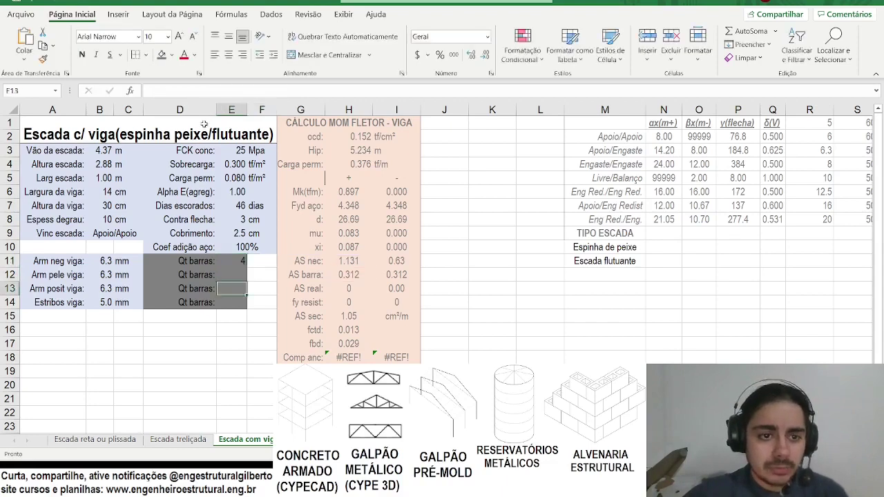
left_click(223, 90)
key("Return")
Repoint the Arm neg viga bar quantity in E11 to the negative steel areas as =ARREDONDAR.PARA.CIMA(I11/I12,0).
left_click(236, 260)
double_click(237, 261)
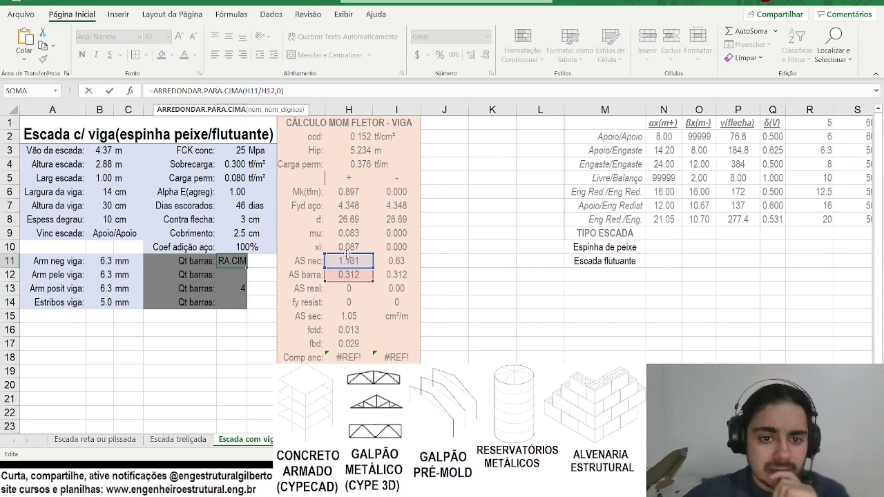
left_click_drag(348, 255, 378, 278)
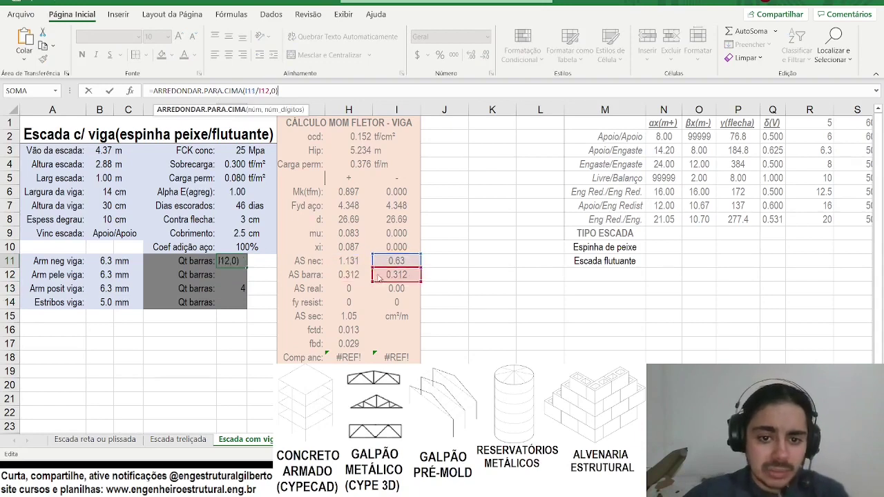
key("Return")
left_click(230, 261)
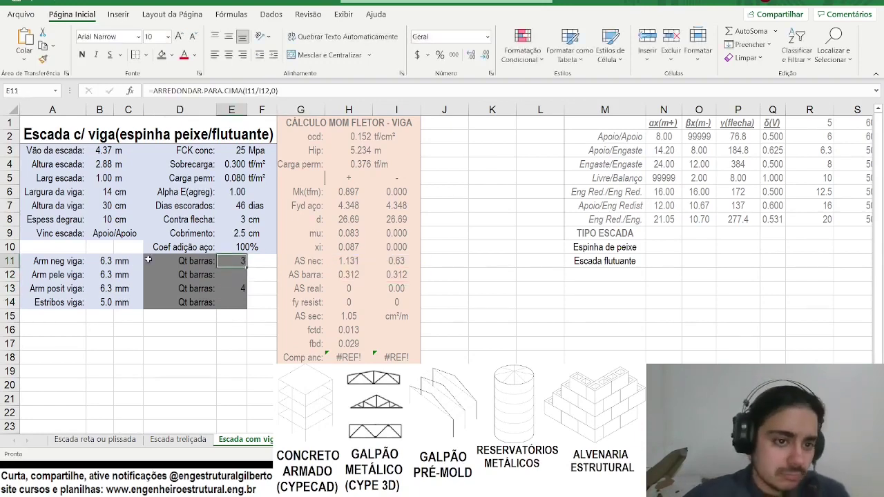
Set the Arm neg viga diameter in B11 to 8.0 mm.
left_click(107, 261)
left_click(118, 262)
left_click(69, 302)
Make the Qt barras labels and quantities in D11:E14 bold.
left_click(107, 290)
mouse_move(223, 288)
left_mouse_down()
mouse_move(232, 262)
mouse_move(237, 297)
left_mouse_up()
left_click(82, 55)
left_click(194, 273)
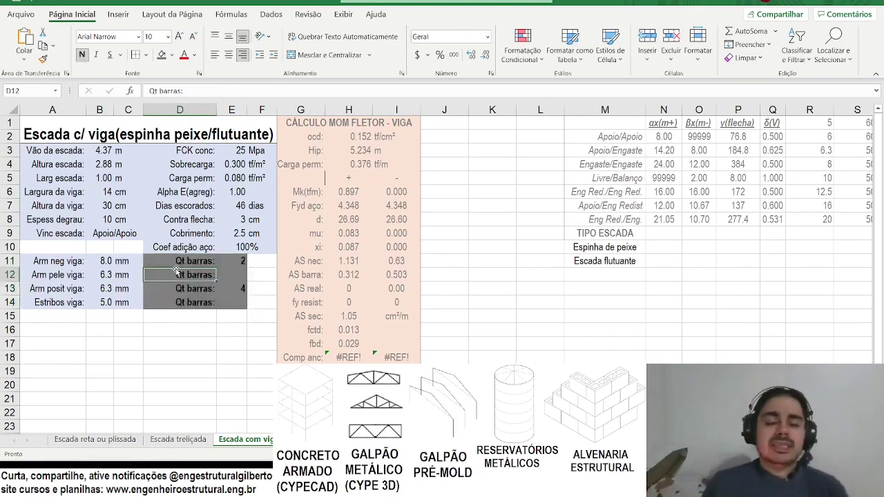
Try 8.0 mm as the Arm posit viga diameter in B13 and settle on 10.0 mm.
left_click(111, 289)
left_click(119, 288)
left_click(108, 332)
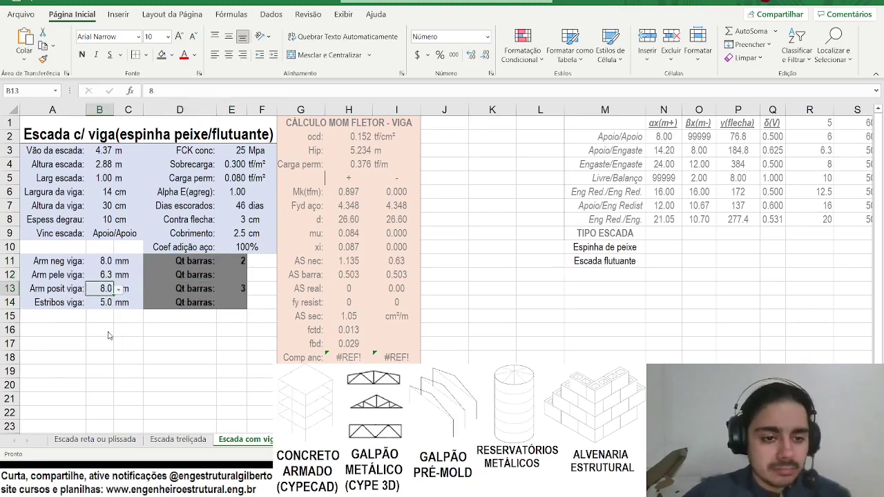
left_click(119, 289)
left_click(114, 342)
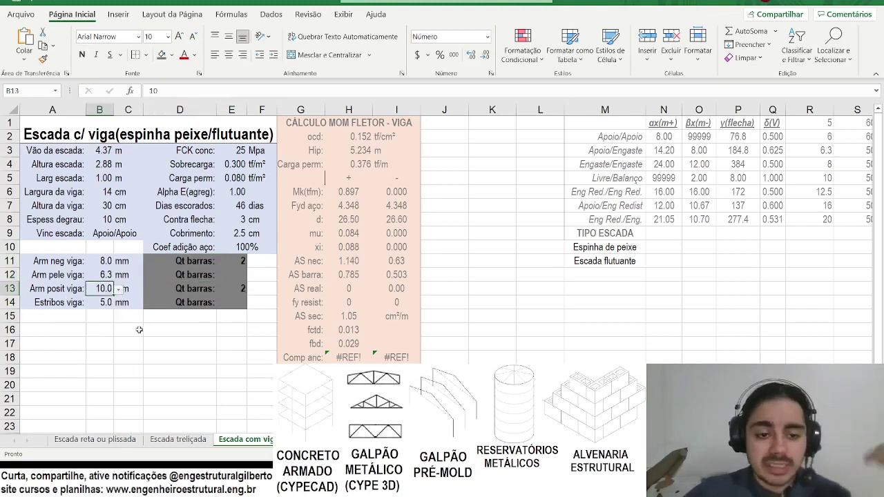
left_click(218, 333)
Replace the positive AS real formula in H13 with =H12*E13.
left_click(345, 290)
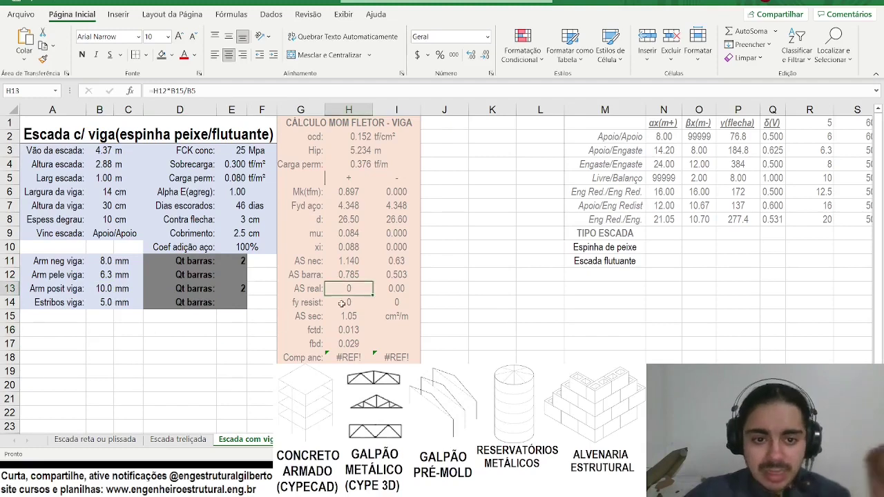
type("=")
left_click(349, 274)
type("*")
left_click(245, 288)
key("Return")
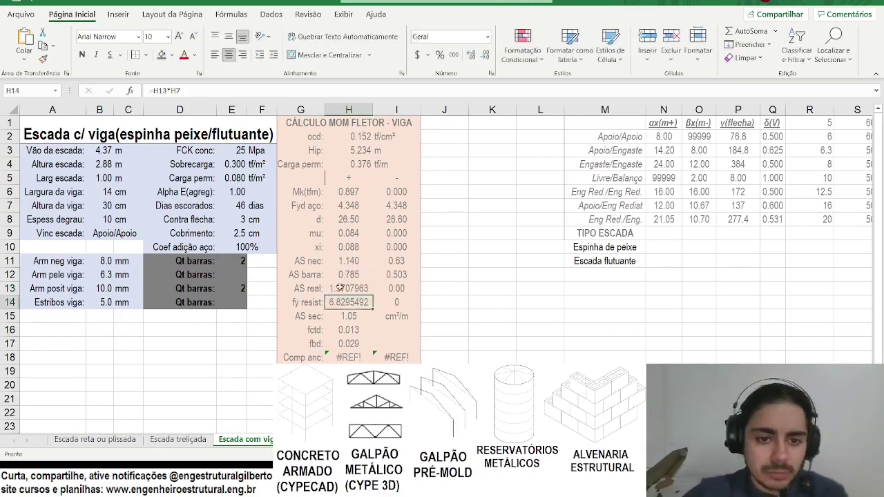
Replace the negative AS real formula in I13 with =E11*I12.
left_click(392, 289)
type("=")
left_click(237, 263)
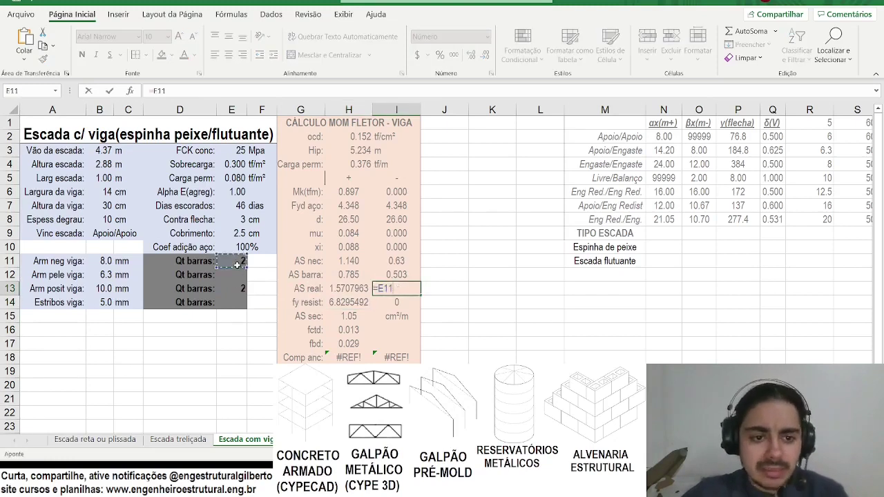
type("*")
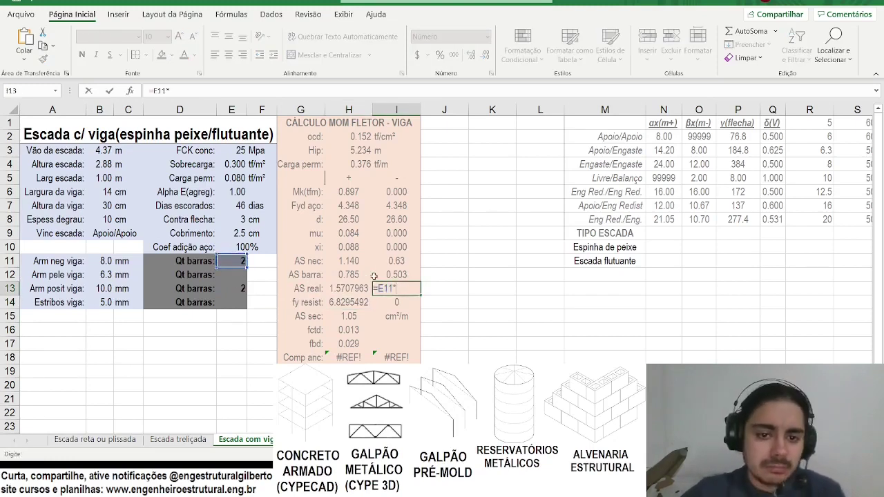
left_click(381, 272)
key("Return")
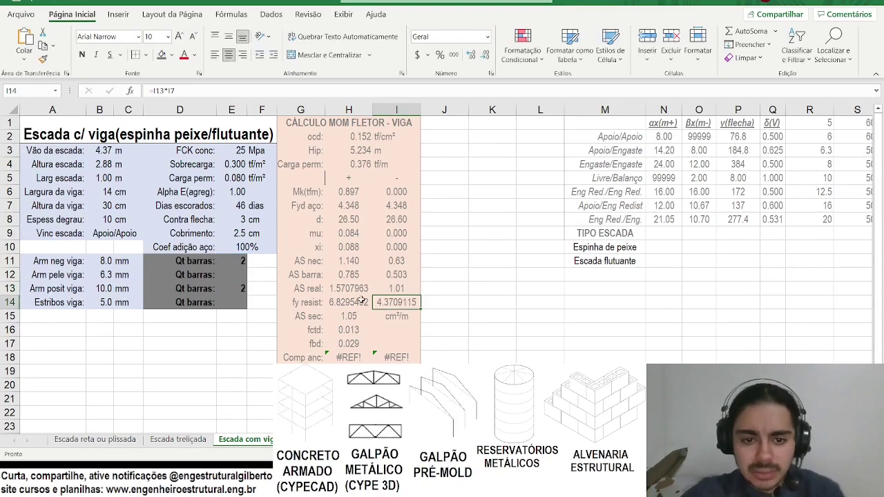
Format the AS real and fy resist values in H13:I14 to three decimal places.
left_click(362, 302)
mouse_move(373, 308)
left_mouse_down()
mouse_move(384, 305)
mouse_move(372, 293)
mouse_move(382, 297)
left_mouse_up()
left_click(487, 57)
left_click(487, 57)
left_click(487, 57)
left_click(486, 57)
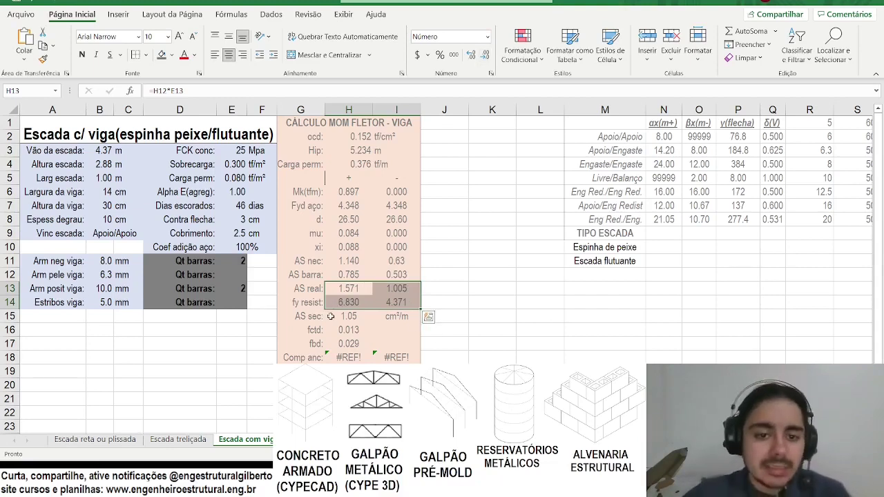
Clear the AS sec label, value and unit from G15:I15.
left_click_drag(321, 315, 397, 315)
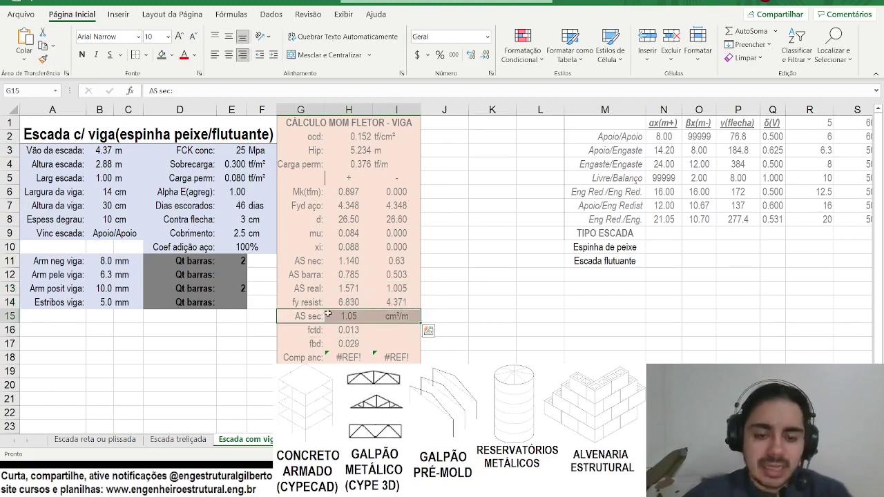
key("Delete")
left_click(373, 355)
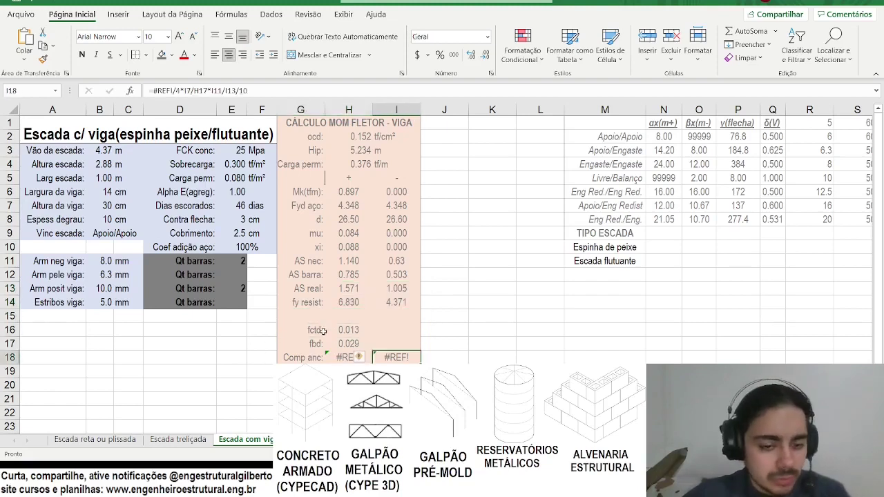
Move the fctd, fbd and Comp anc rows up one row so they start in row 15.
left_click(313, 319)
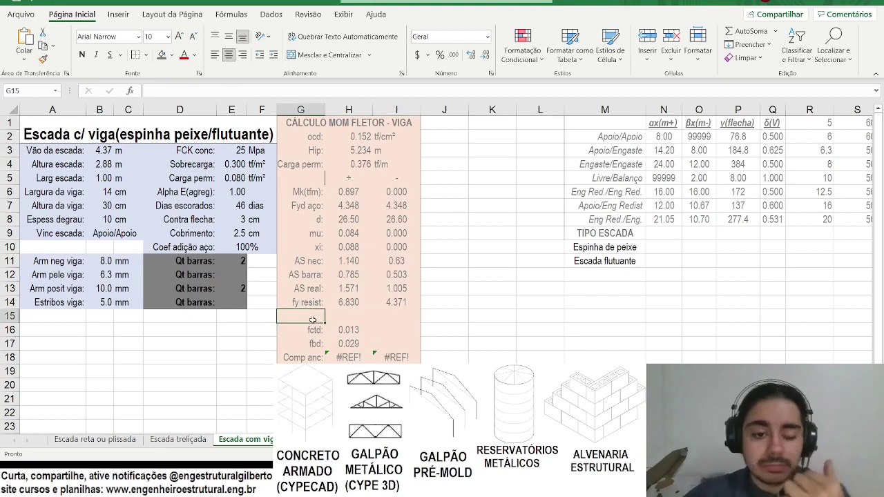
left_click_drag(311, 328, 346, 347)
key("ctrl+x")
left_click(305, 329)
key("Return")
Replace the broken reference in the Comp anc formula in H17 with B13, giving =B13/4*H7/H16*H11/H13/10.
left_click(346, 345)
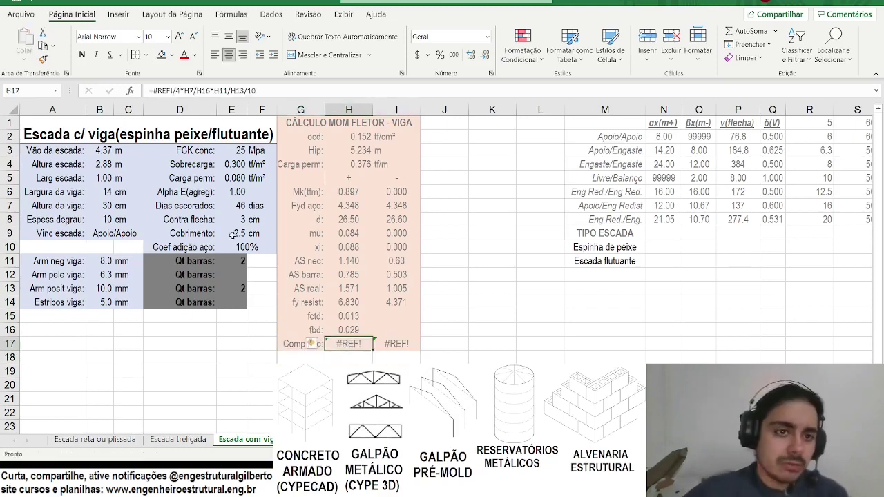
left_click(187, 87)
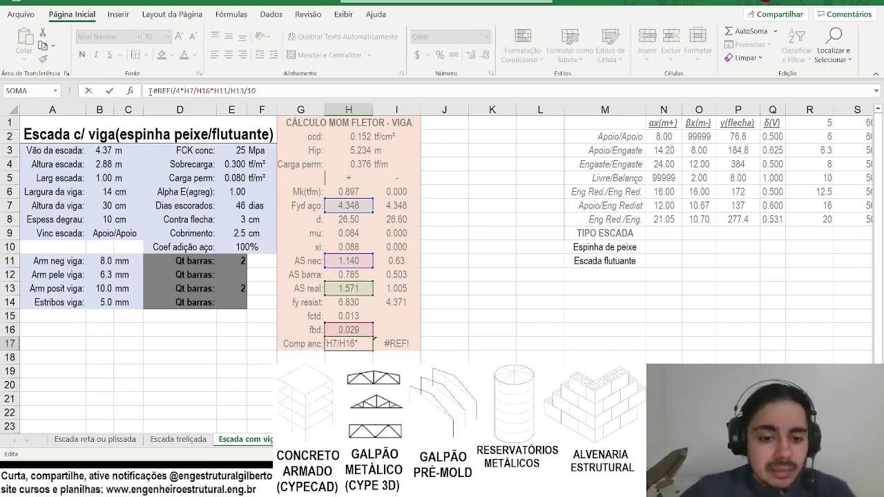
double_click(156, 91)
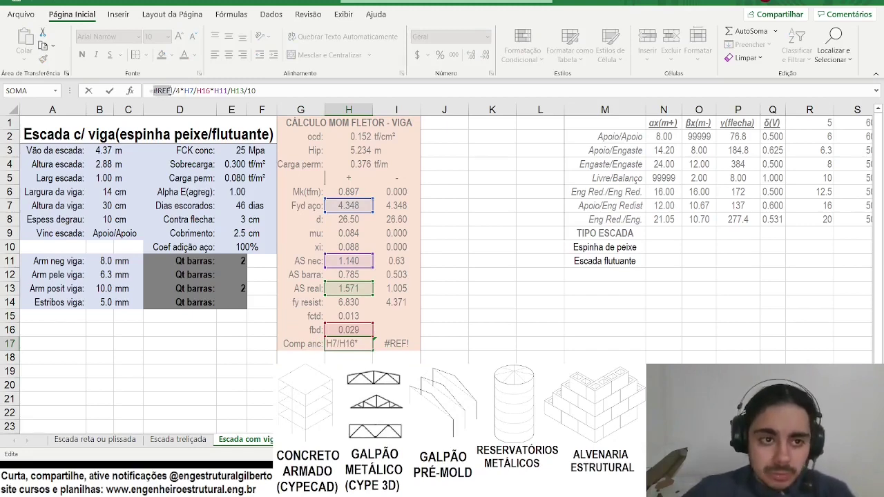
left_click(104, 289)
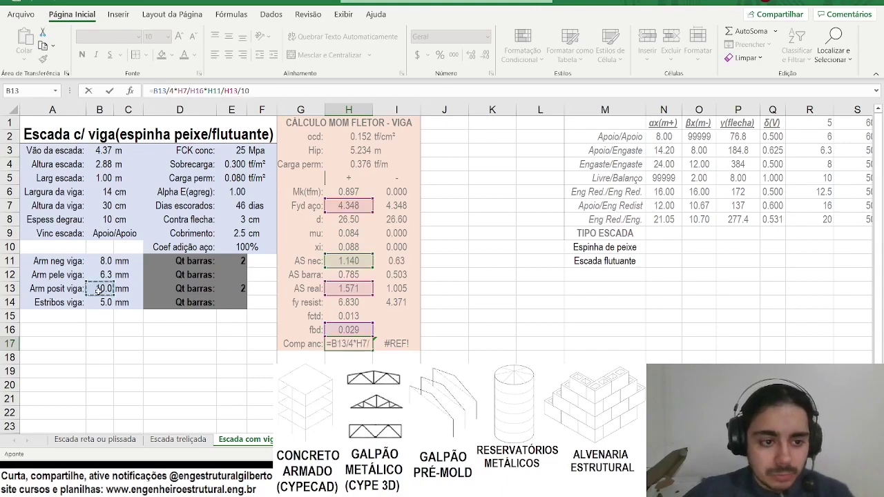
key("Return")
Replace the broken reference in the Comp anc formula in I17 with B11, giving =B11/4*I7/H16*I11/I13/10.
left_click(389, 343)
left_click(168, 90)
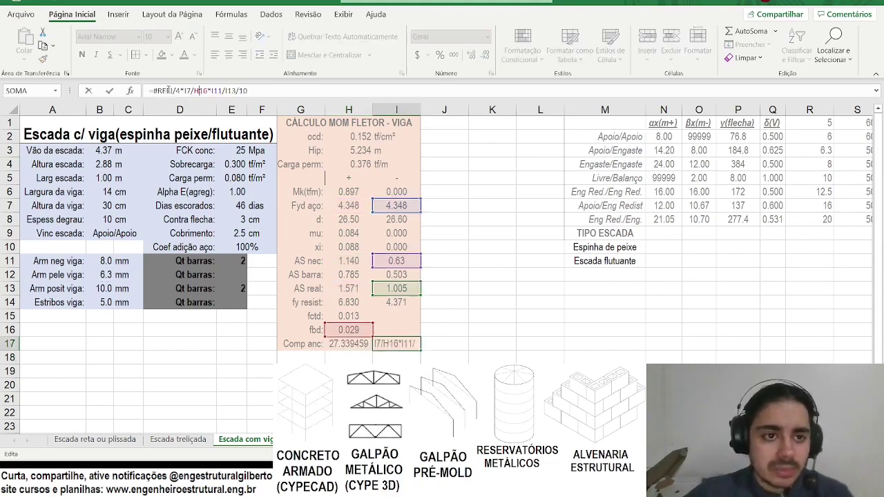
double_click(162, 91)
left_click(103, 261)
key("Return")
Format the Comp anc values in H17:I17 to two decimal places.
left_click_drag(353, 344, 407, 344)
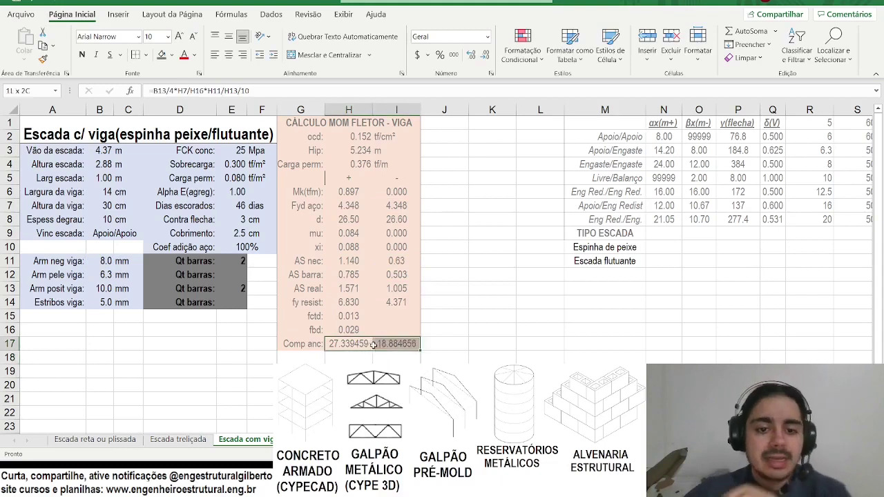
left_click(485, 54)
left_click(486, 55)
left_click(486, 54)
left_click(486, 55)
Check which cells the Comp anc formulas in H17 and I17 refer to, and the AS barra formula in I12.
key("F2")
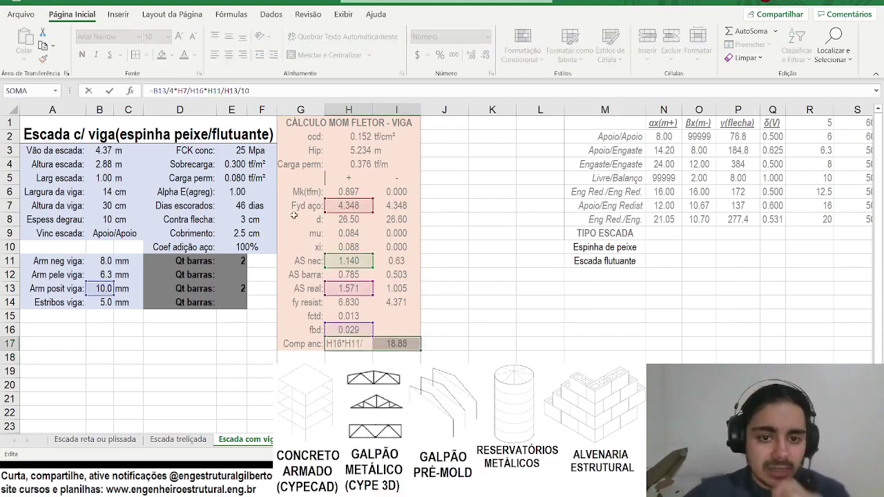
key("Escape")
key("F2")
key("Tab")
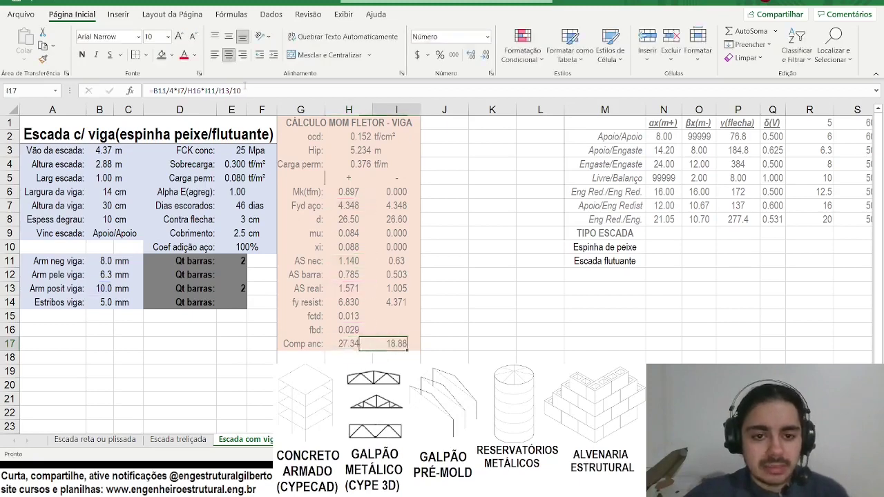
key("F2")
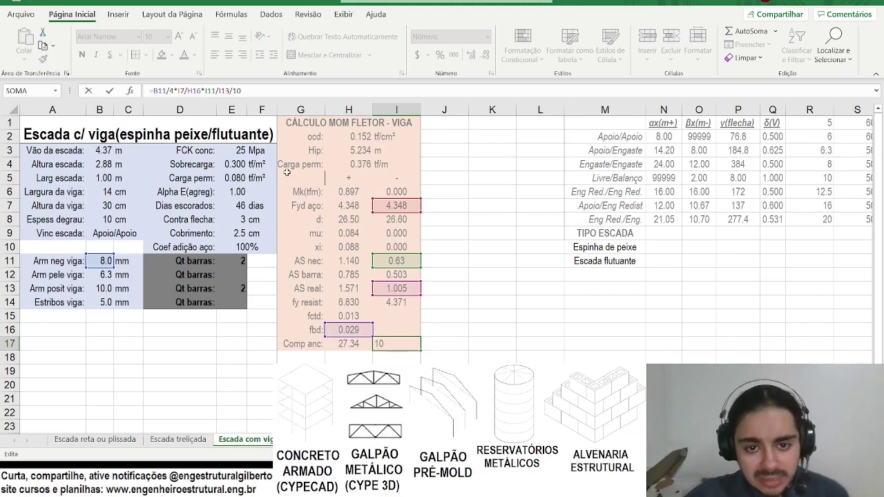
key("Escape")
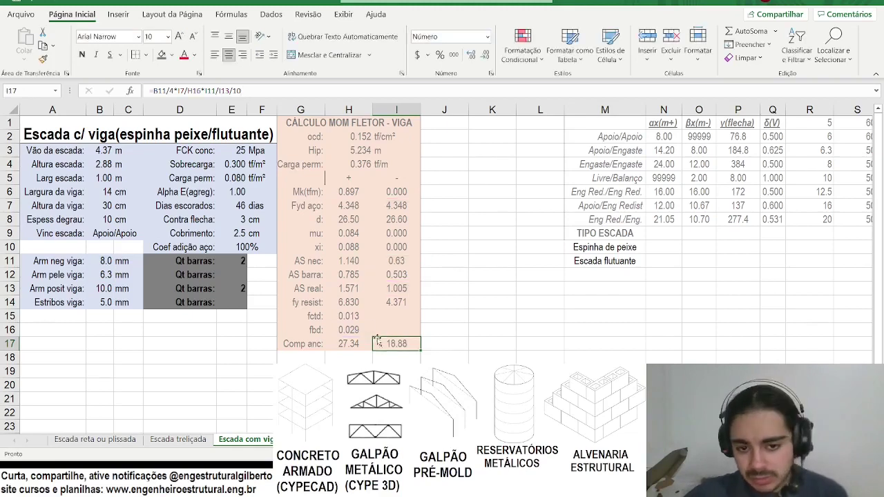
left_click_drag(361, 343, 381, 343)
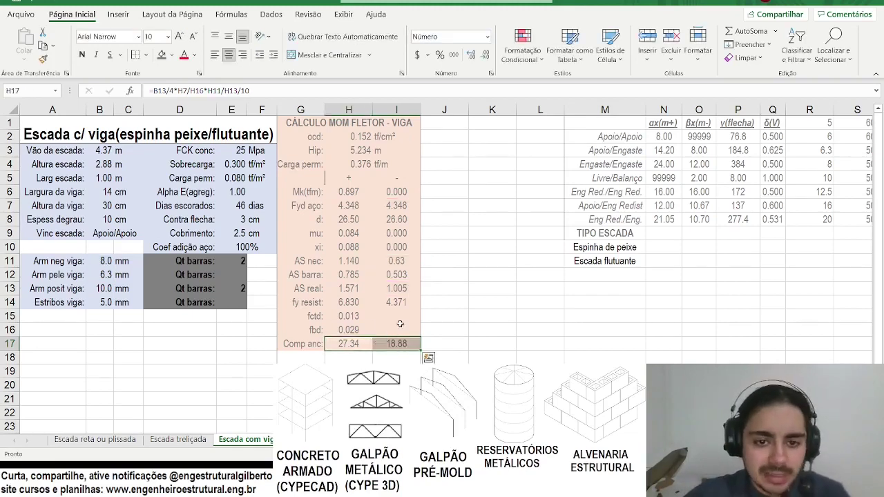
left_click(396, 274)
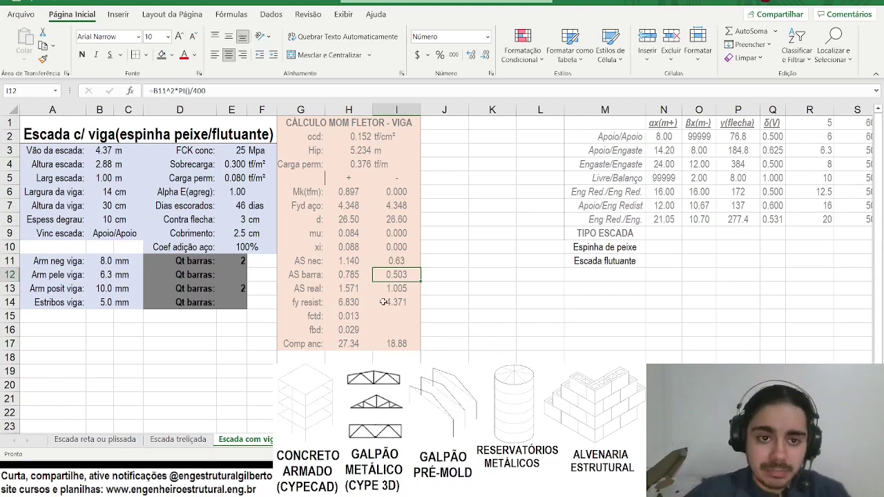
AutoFit the width of column G, and try the same on column H before undoing that last fit.
double_click(329, 114)
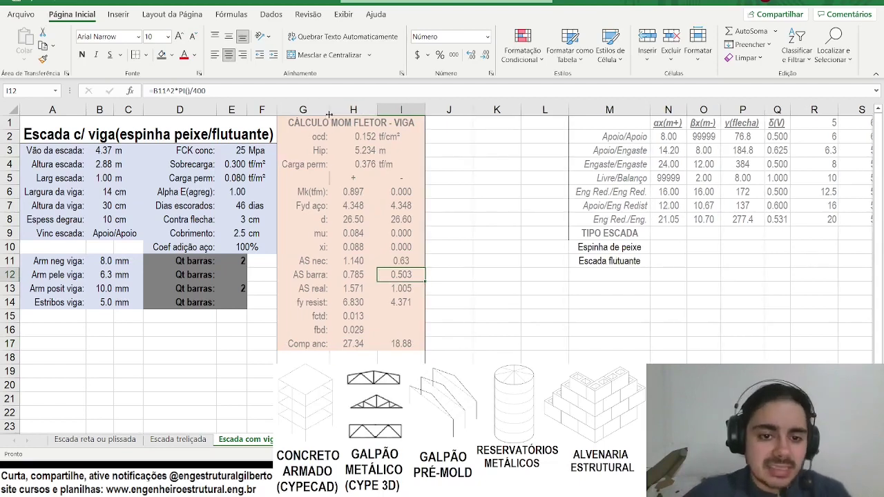
double_click(377, 111)
left_click(386, 192)
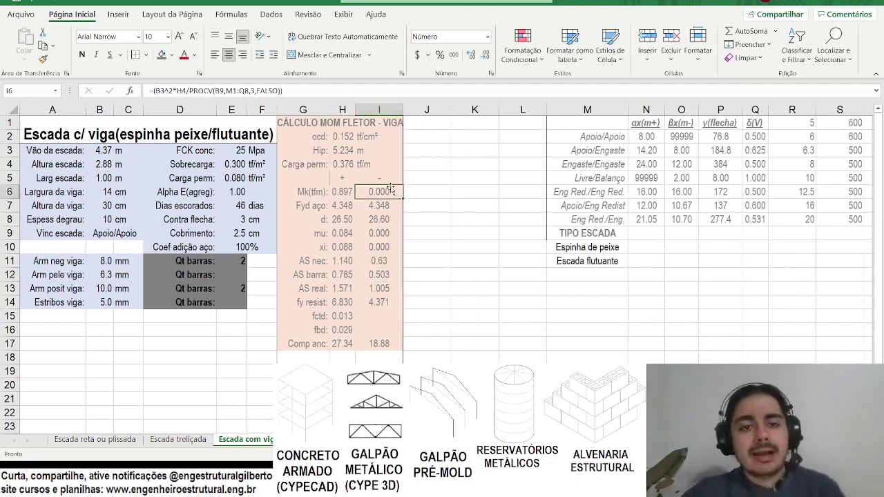
key("ctrl+z")
Copy the merged heading CÁLCULO MOM FLETOR - VIGA from G1 to G18, directly below the Comp anc row.
left_click(393, 124)
scroll(315, 143, "down", 1)
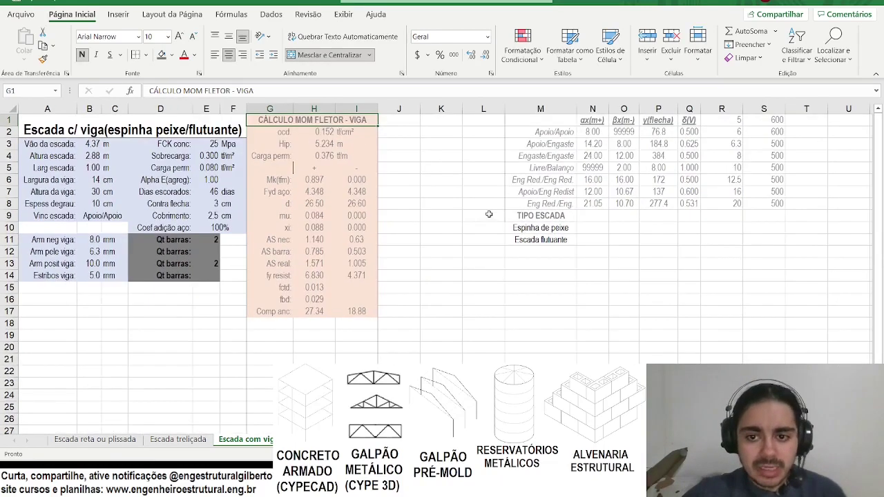
key("ctrl+c")
left_click(295, 324)
key("ctrl+v")
key("Escape")
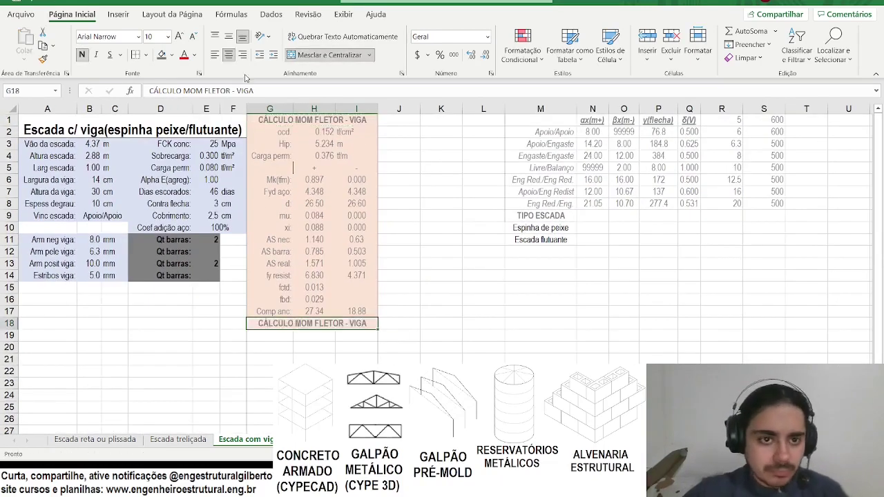
Change the copied heading in G18 to CÁLCULO MOM FLETOR - ESCADA.
key("F2")
key("Caps_Lock")
key("BackSpace")
key("BackSpace")
key("BackSpace")
key("BackSpace")
type("ESCADA")
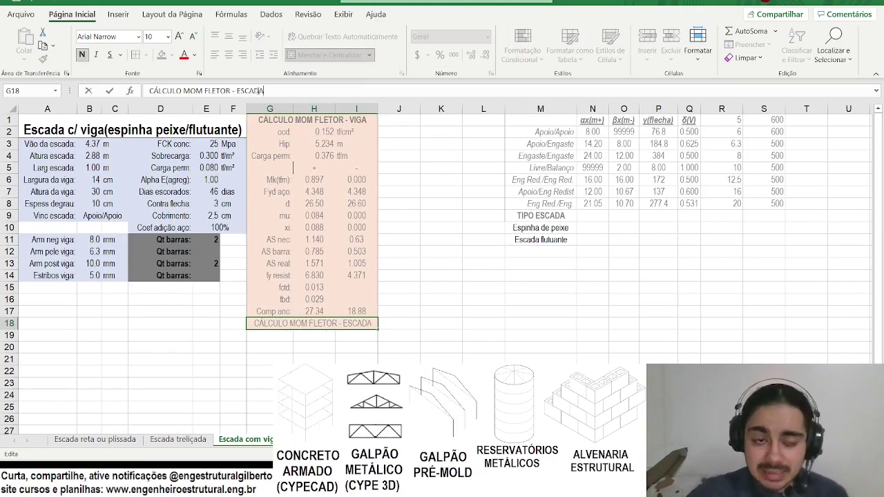
key("Return")
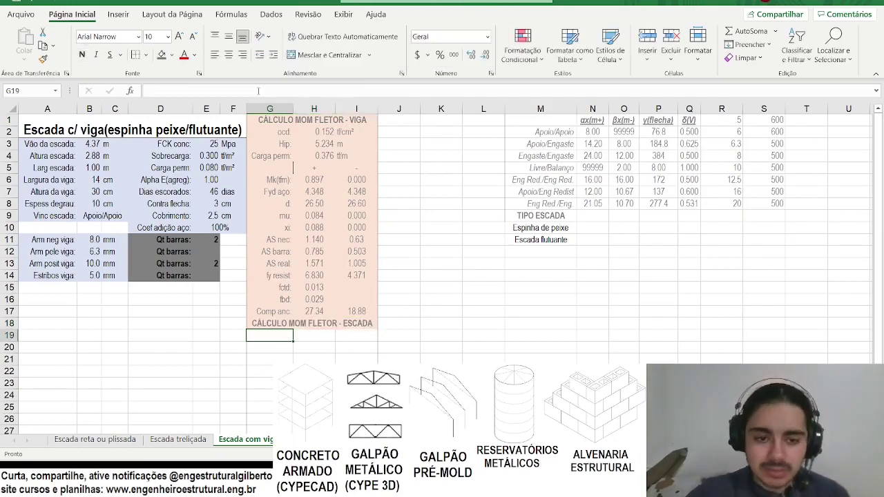
Enter the column label "Vão deg:" in N9, beside the TIPO ESCADA heading.
left_click(543, 230)
key("shift+Down")
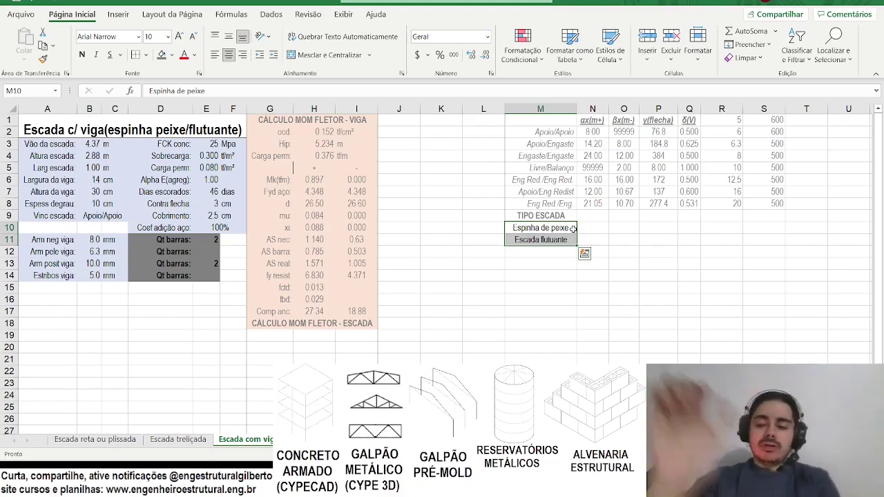
left_click(593, 215)
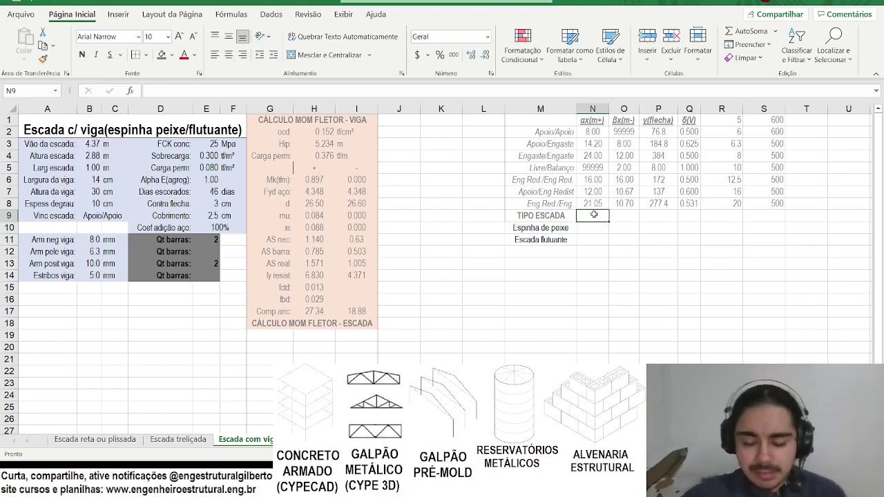
double_click(594, 215)
key("Caps_Lock")
type("Vão deg:")
key("Return")
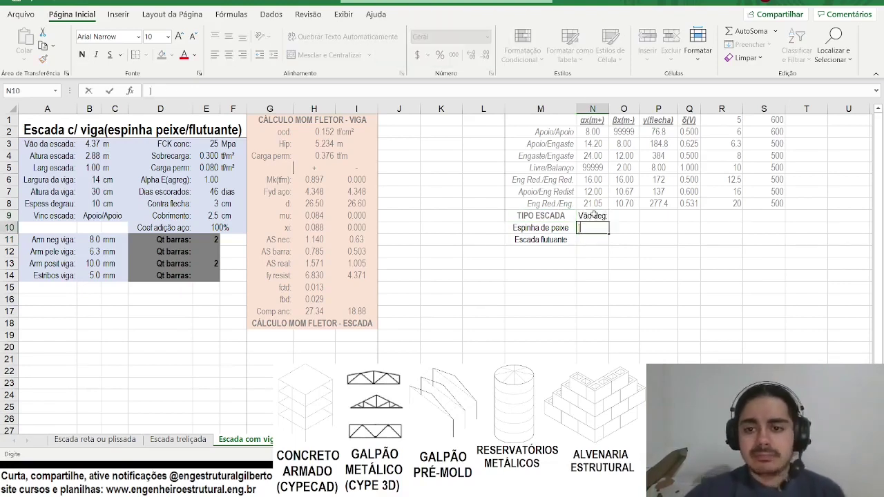
Enter =B5/2 in N10 as the Espinha de peixe step span and format it to two decimal places.
type("=")
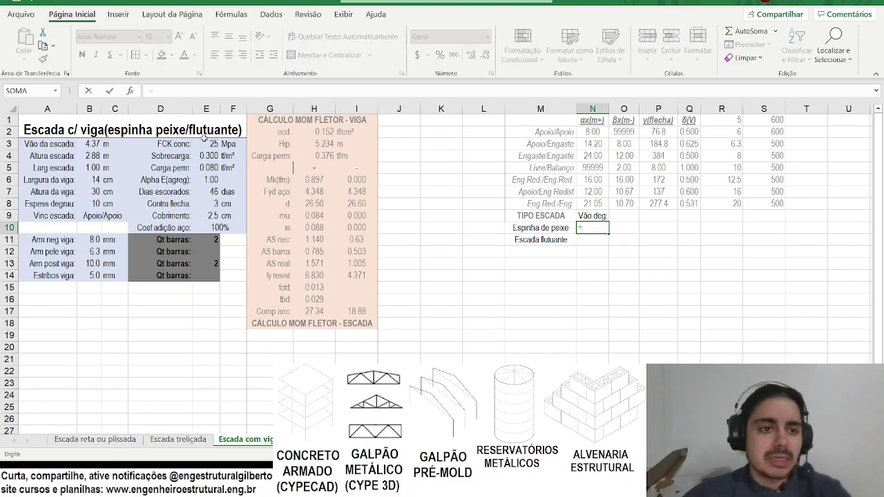
left_click(95, 167)
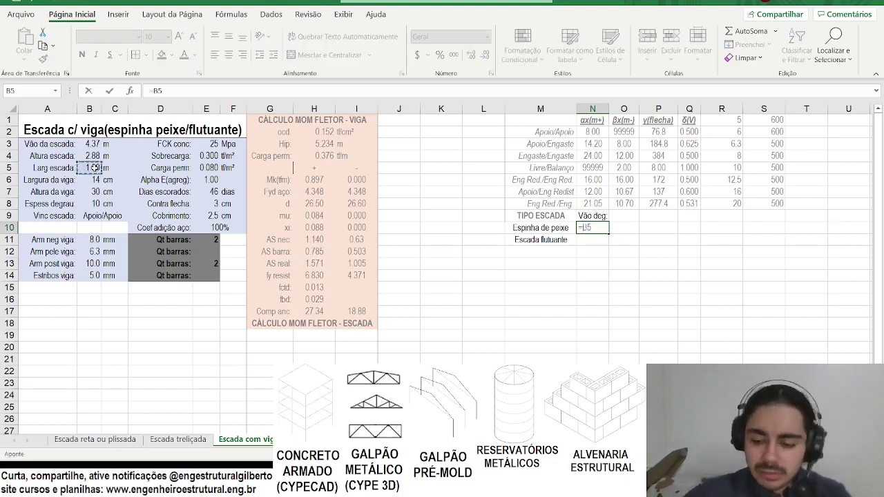
key("Return")
key("Return")
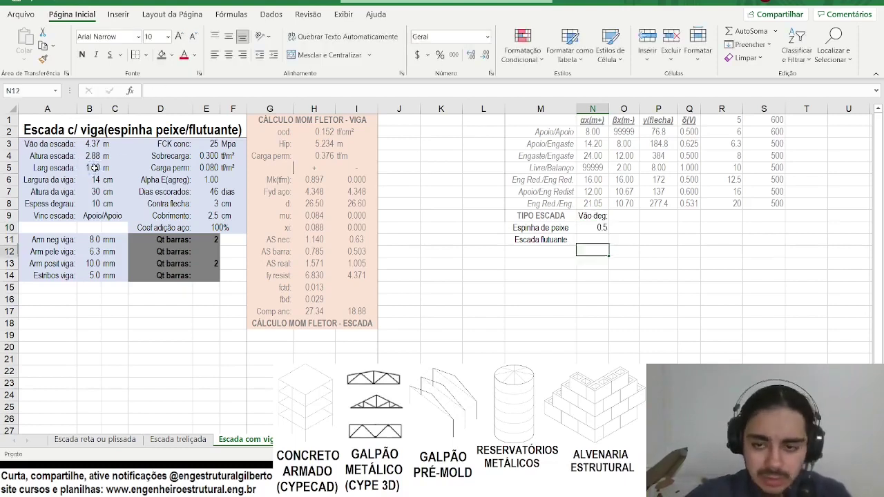
key("Up")
left_click(592, 227)
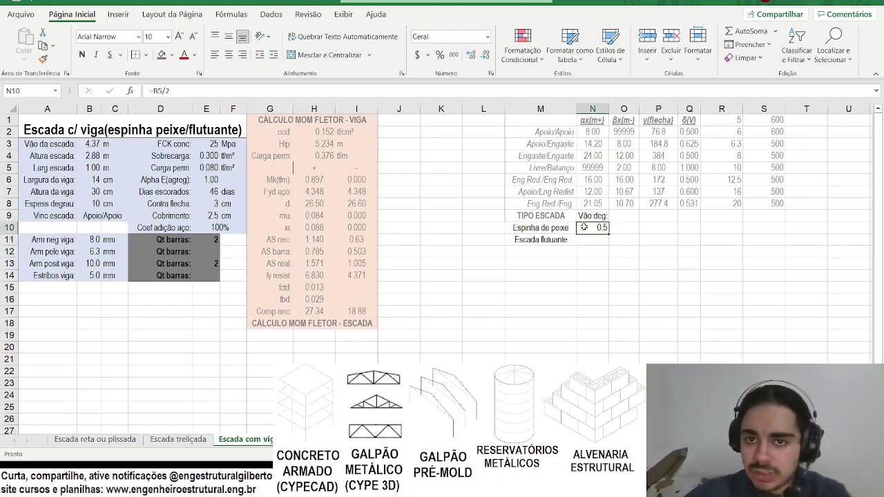
left_click(470, 56)
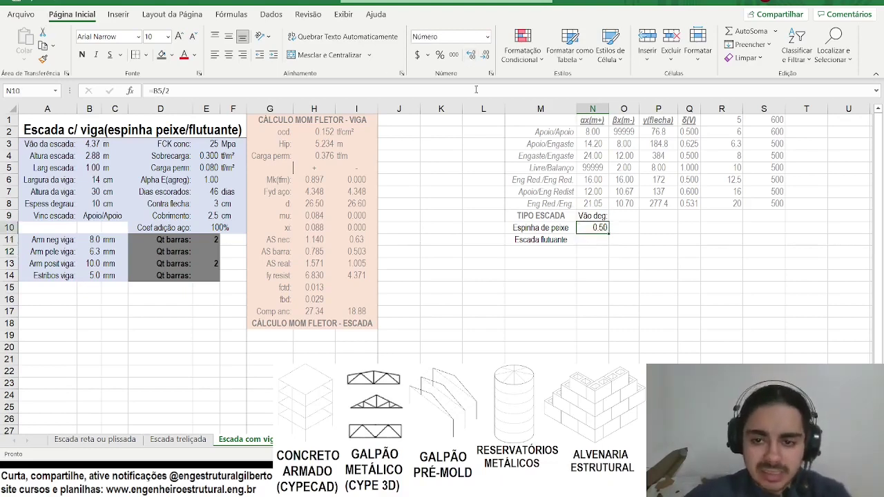
Enter =B5+B6/100/2 in N11 as the step span for Escada flutuante.
left_click(594, 243)
type("=")
left_click(90, 168)
type("+")
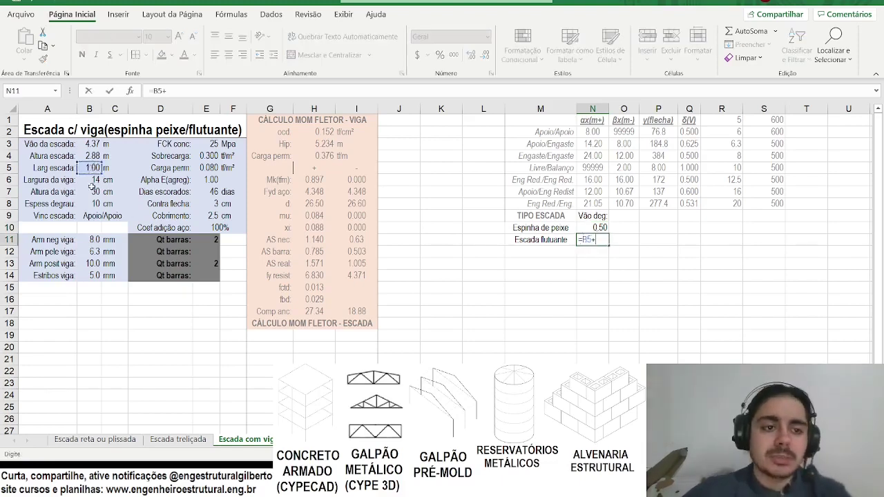
left_click(89, 178)
type("/100")
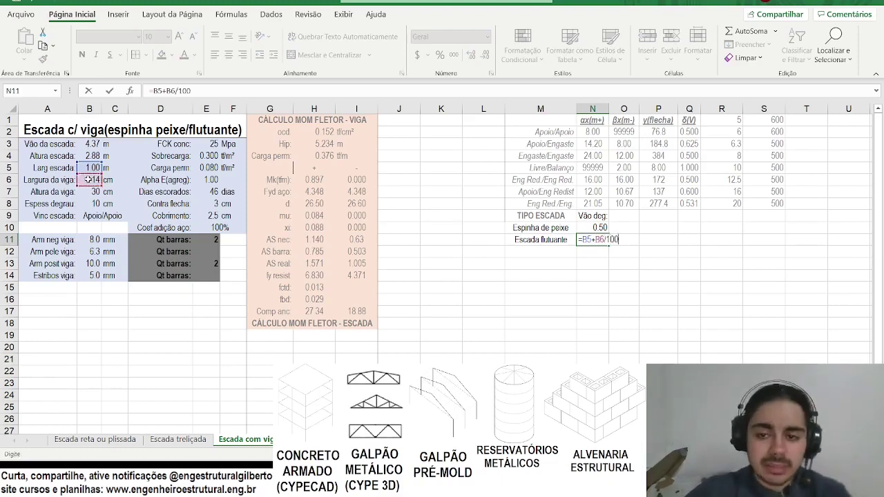
type("/2")
key("Return")
Center the two span values in N10:N11 and widen column N slightly to fit the "Vão deg:" label.
key("Up")
key("Up")
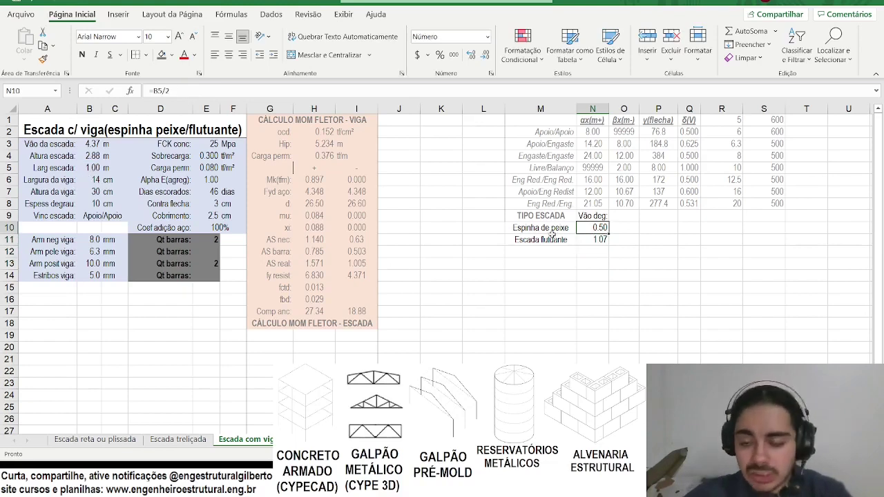
mouse_move(589, 227)
left_mouse_down()
mouse_move(587, 216)
mouse_move(588, 236)
left_mouse_up()
left_click(228, 55)
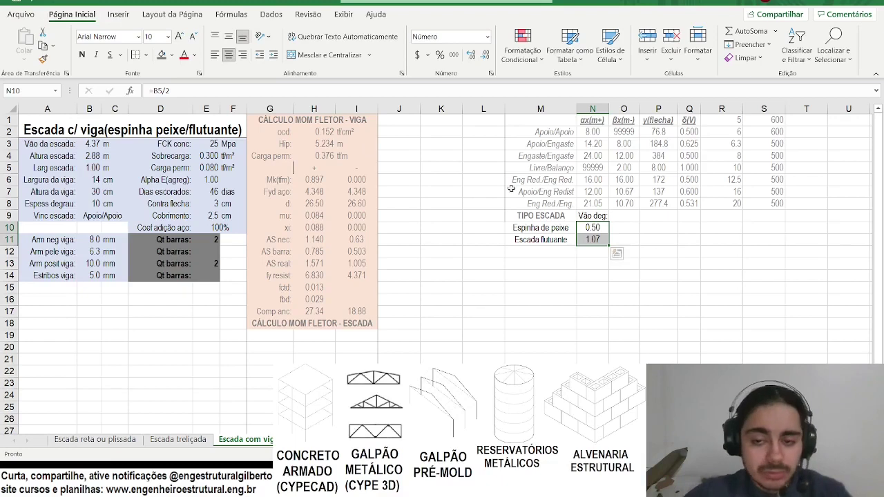
left_click(603, 215)
left_click_drag(608, 109, 610, 109)
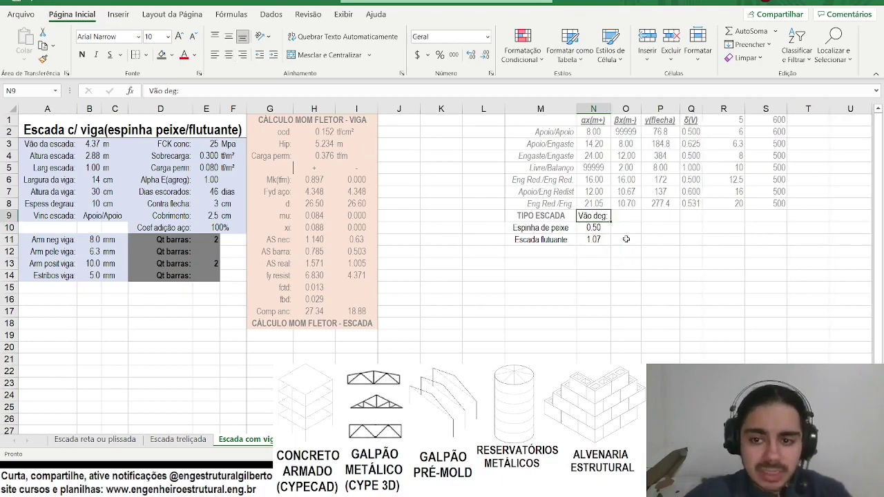
Enter the column label "Mk deg:" in O9, next to "Vão deg:".
left_click(628, 217)
type("Mk")
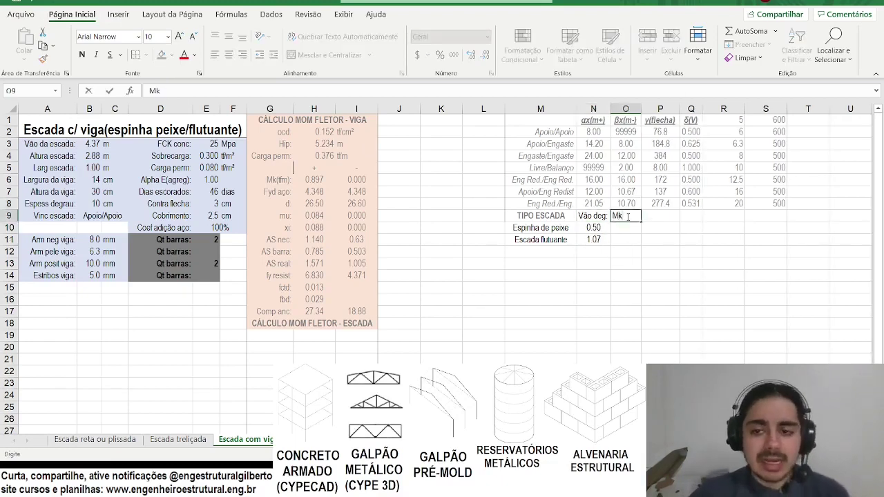
type(" deg:")
key("Return")
type("]")
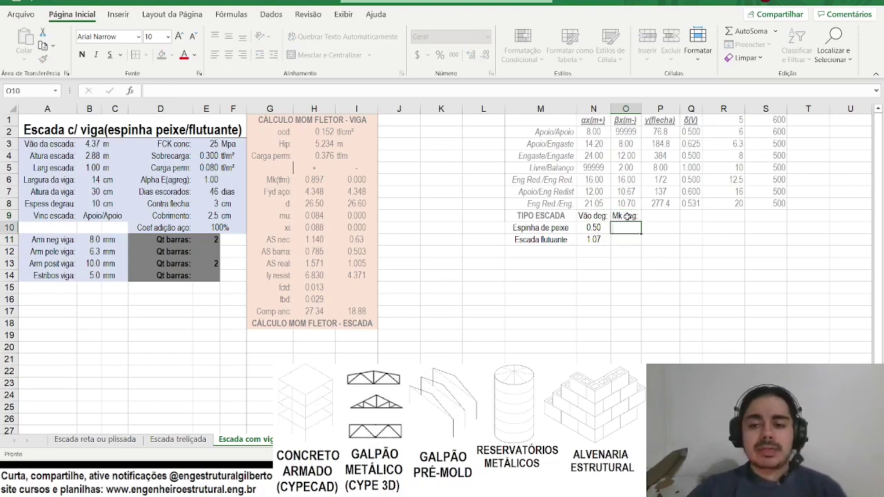
key("Escape")
left_click(628, 217)
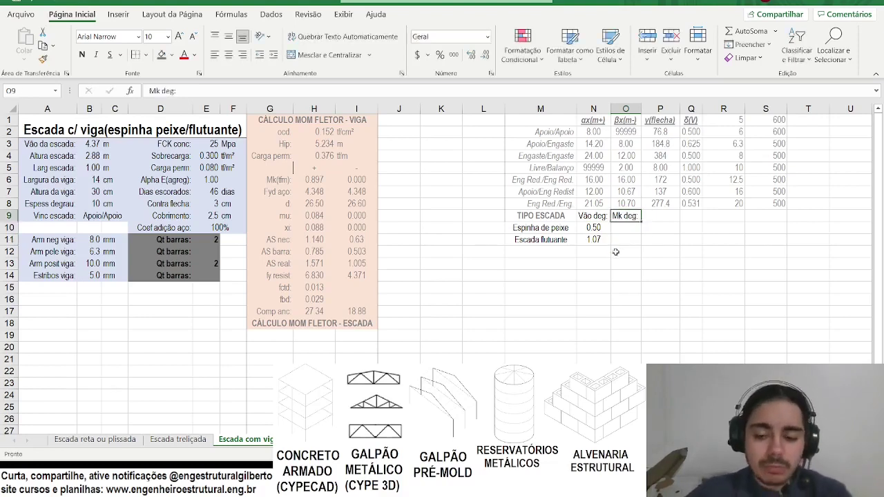
Open the NBR 6120 PDF from the Normas folder and search it for "escada", stepping through the first four matches.
left_click(194, 459)
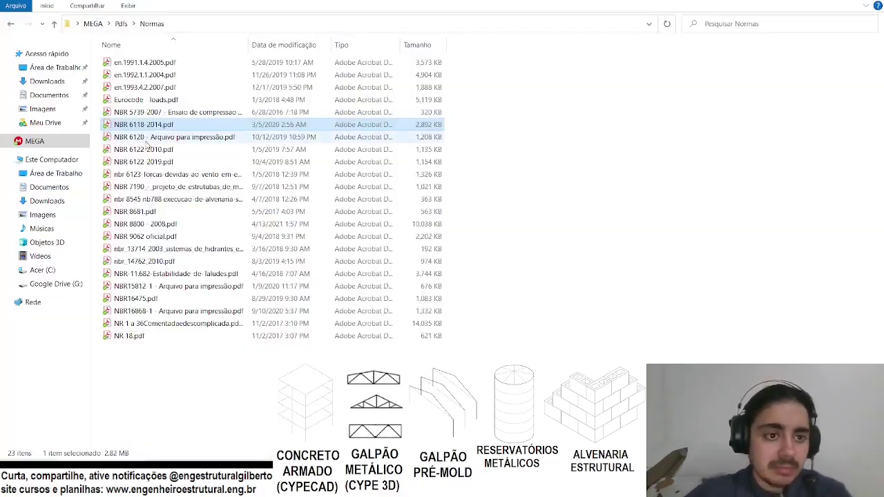
double_click(397, 231)
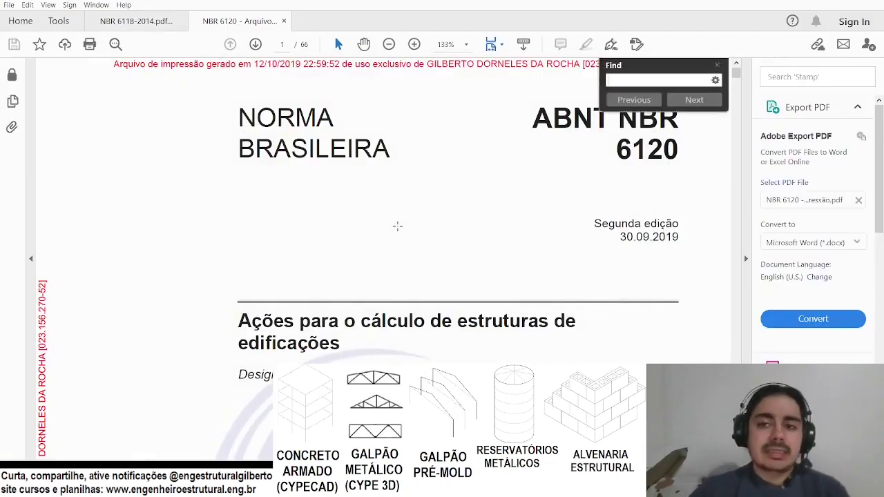
type("ecada")
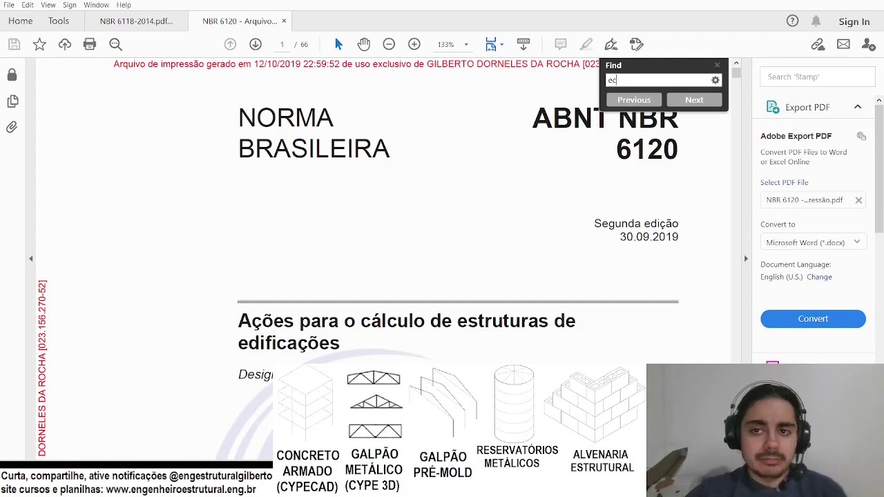
key("BackSpace")
type("scada")
key("Return")
key("Return")
key("Return")
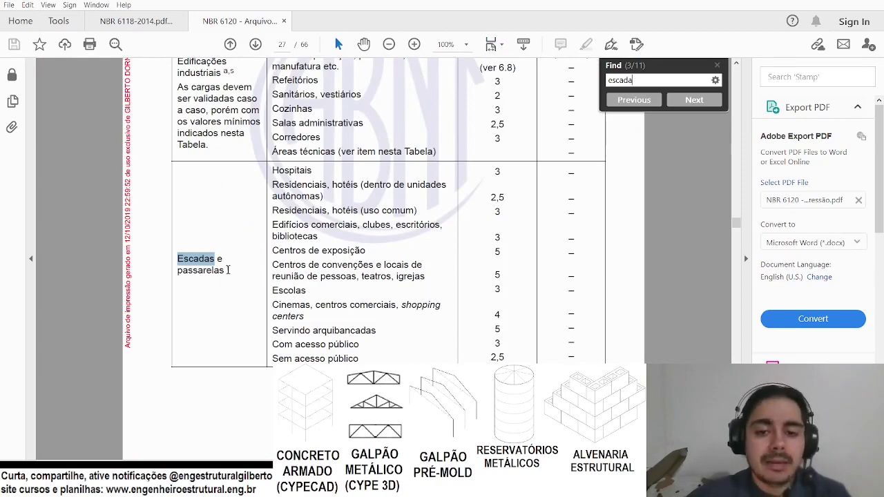
key("Return")
Read footnote t of Tabela 10 in NBR 6120 on the concentrated load for isolated stair steps and its combination with distributed load.
scroll(314, 243, "down", 15)
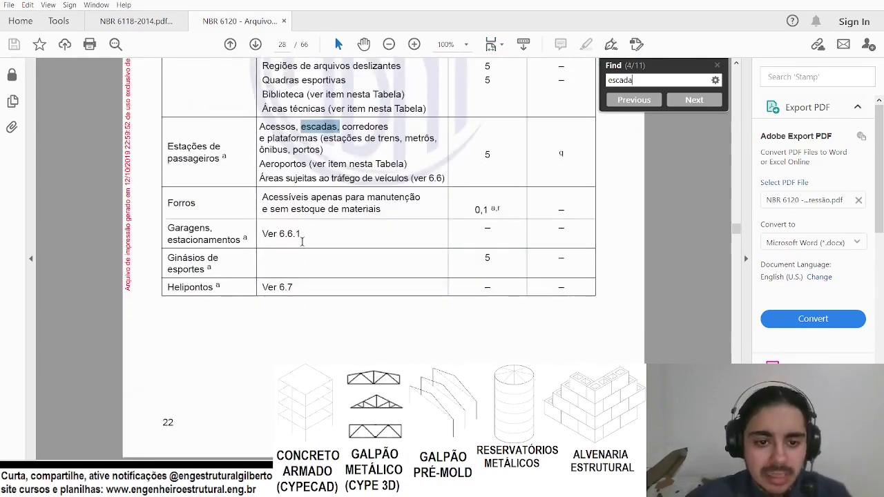
scroll(284, 220, "down", 15)
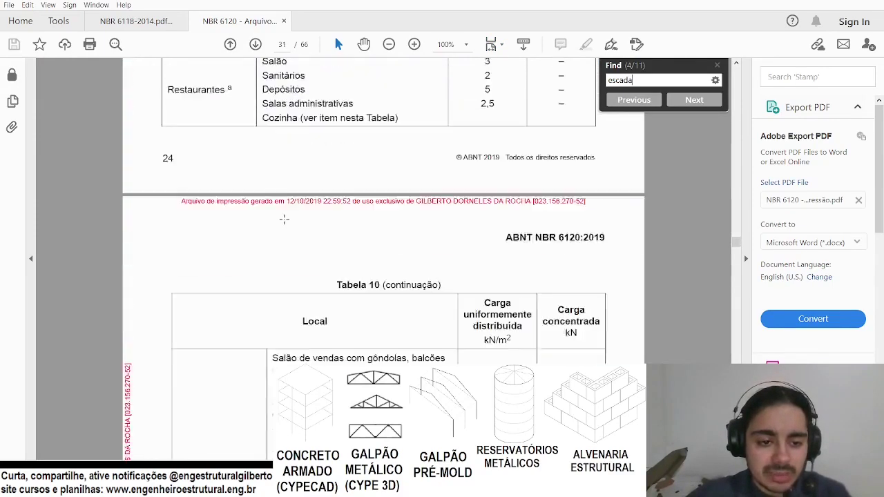
scroll(236, 217, "down", 2)
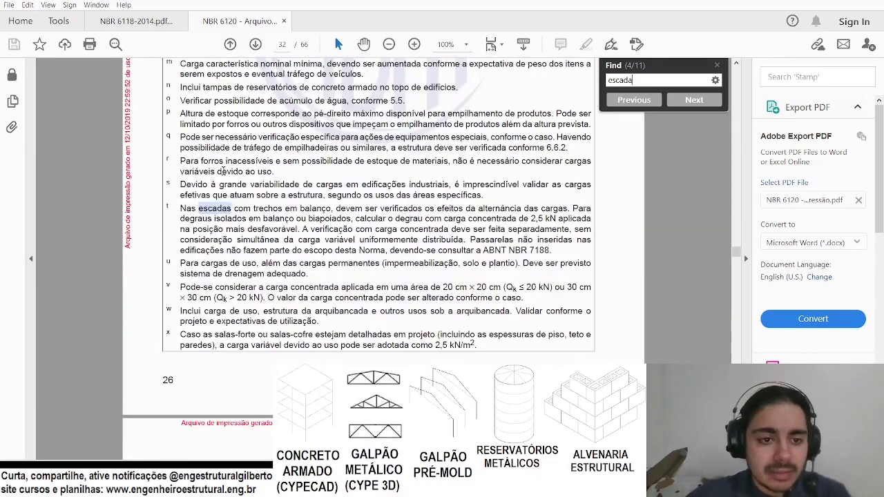
left_click_drag(234, 208, 381, 208)
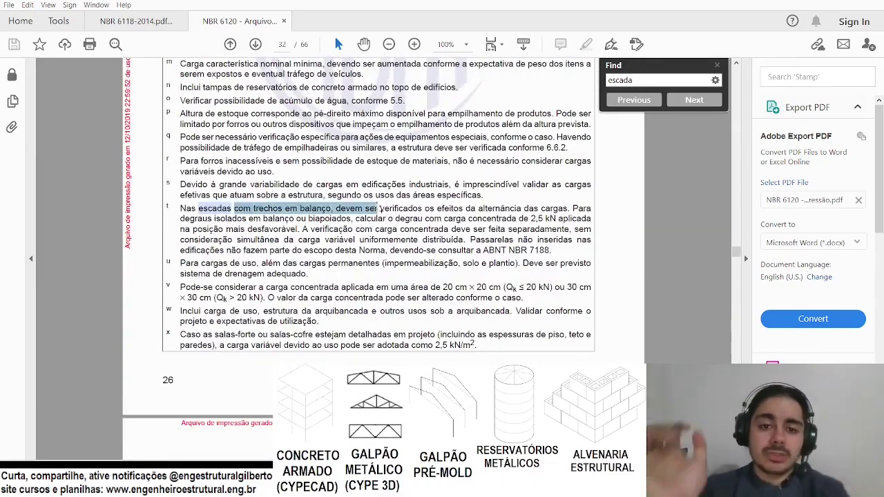
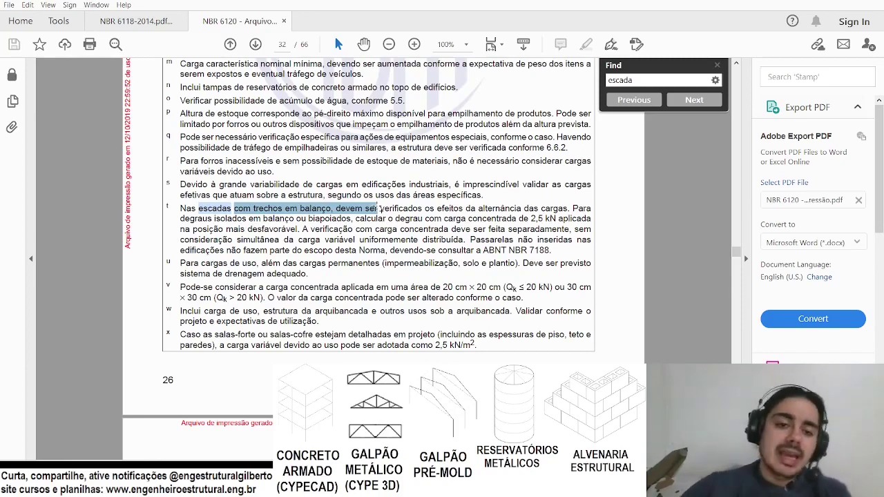
left_click_drag(357, 240, 465, 239)
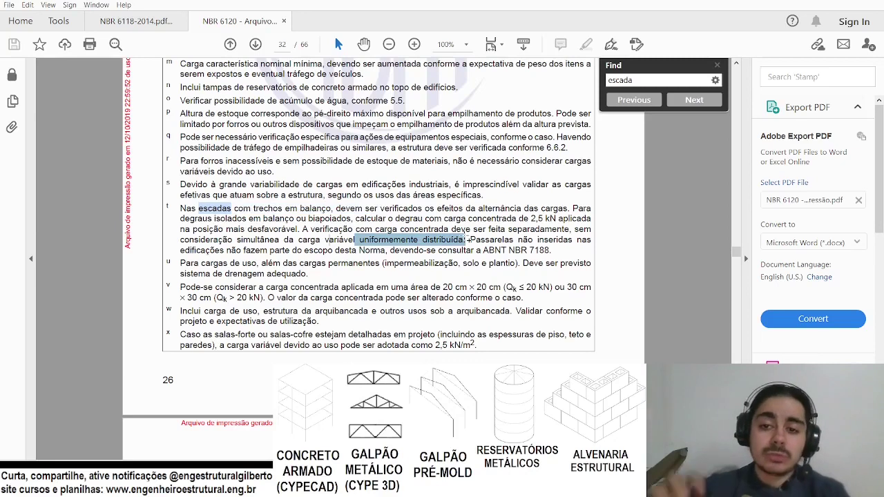
left_click_drag(184, 250, 426, 240)
left_click(522, 242)
left_click(269, 239)
left_click(392, 239)
left_click_drag(330, 239, 539, 238)
triple_click(543, 242)
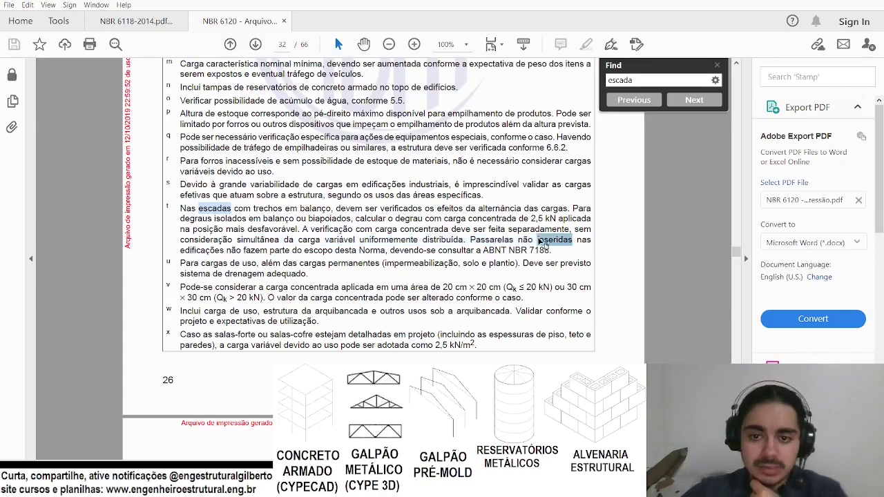
left_click(434, 242)
left_click_drag(225, 239, 342, 240)
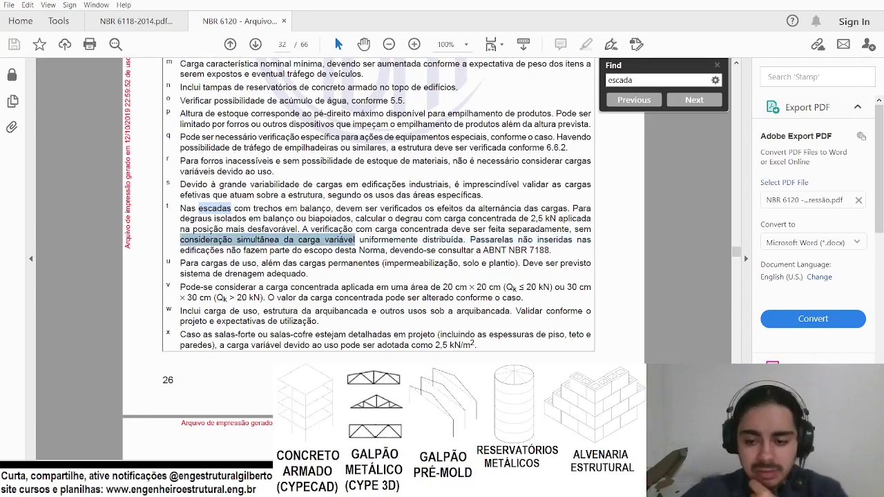
Switch back to the Excel workbook and set the Sobrecarga value in E4 to 0.25 tf/m².
key("alt+Tab")
left_click(210, 154)
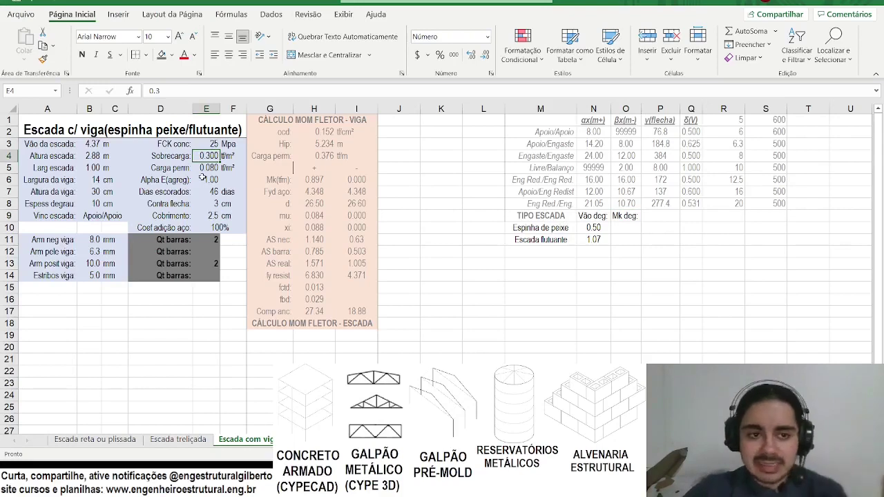
type("0.")
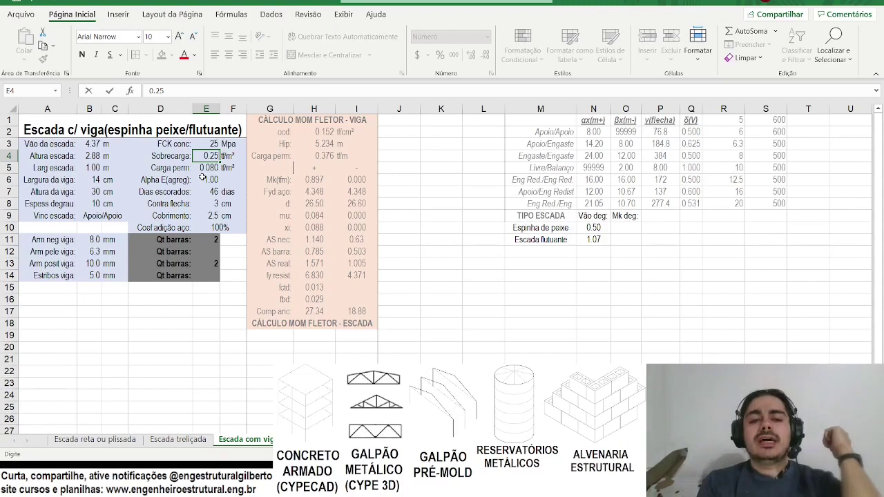
type("25")
key("Return")
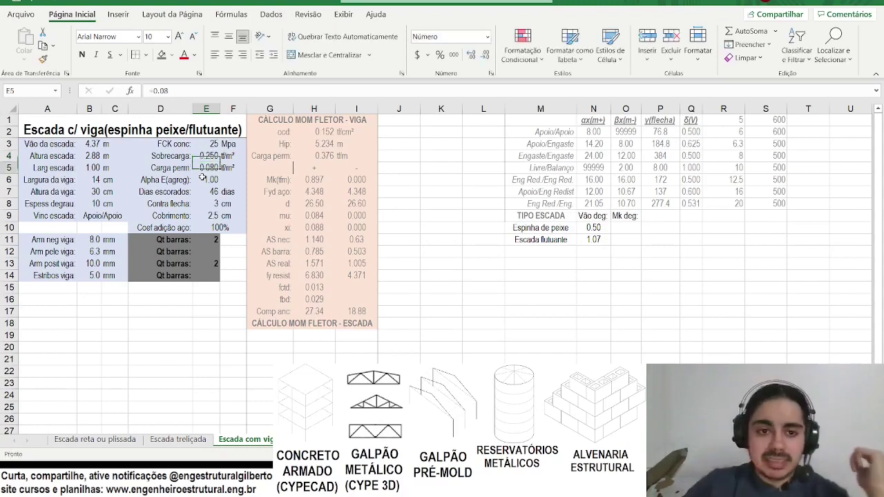
Edit the positive Mk formula in H6 so the load term becomes (H4+E4+E5), adding the Sobrecarga and Carga perm inputs.
left_click(316, 180)
double_click(316, 179)
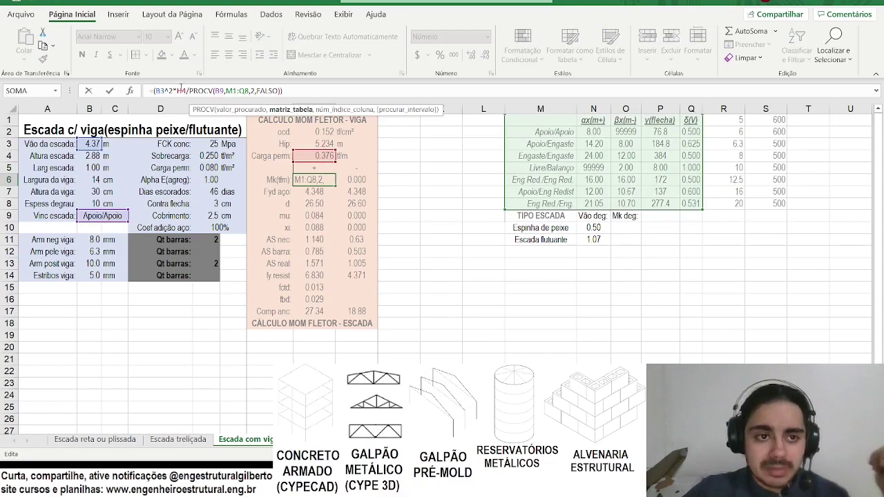
left_click(181, 90)
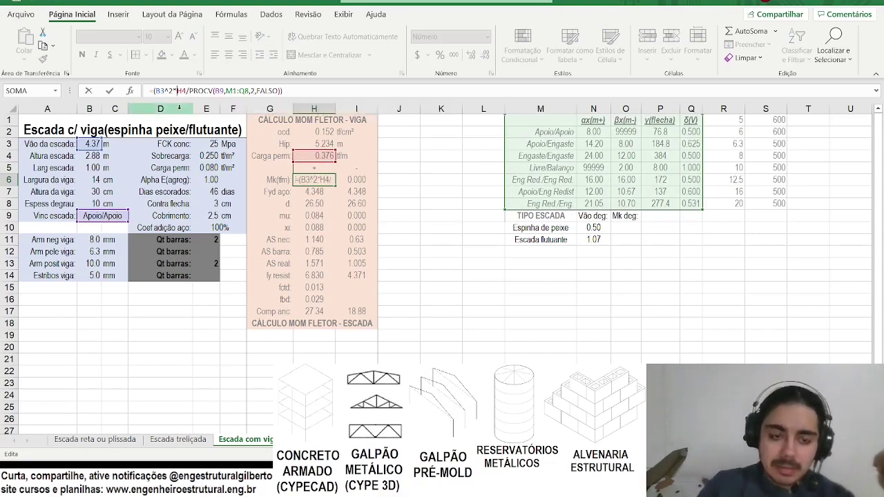
type("(")
key("End")
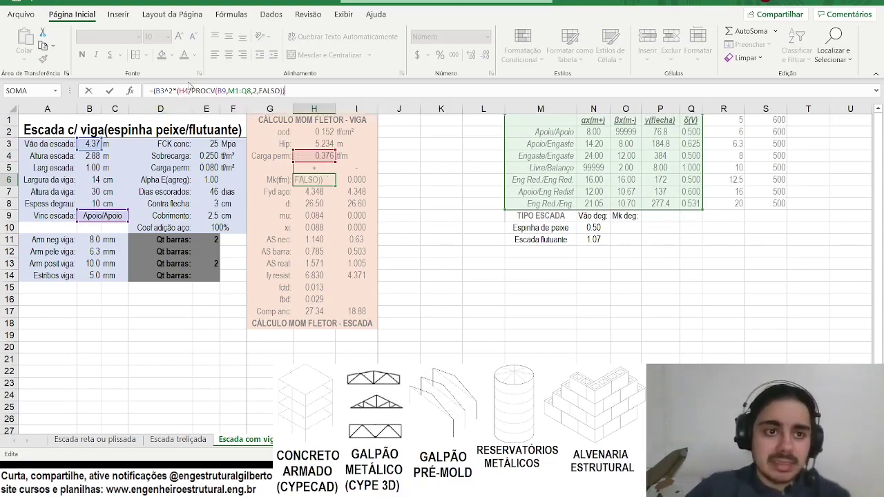
key("Home")
type("+")
left_click(200, 152)
type("+")
left_click(198, 168)
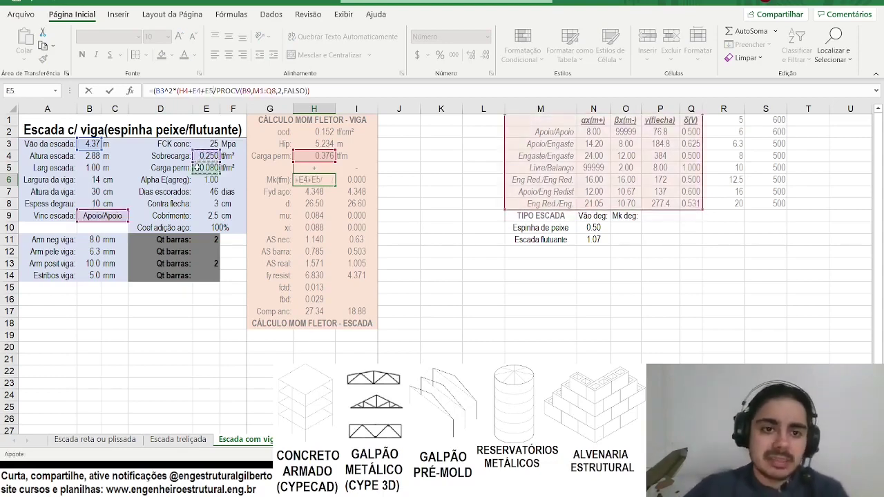
key("Return")
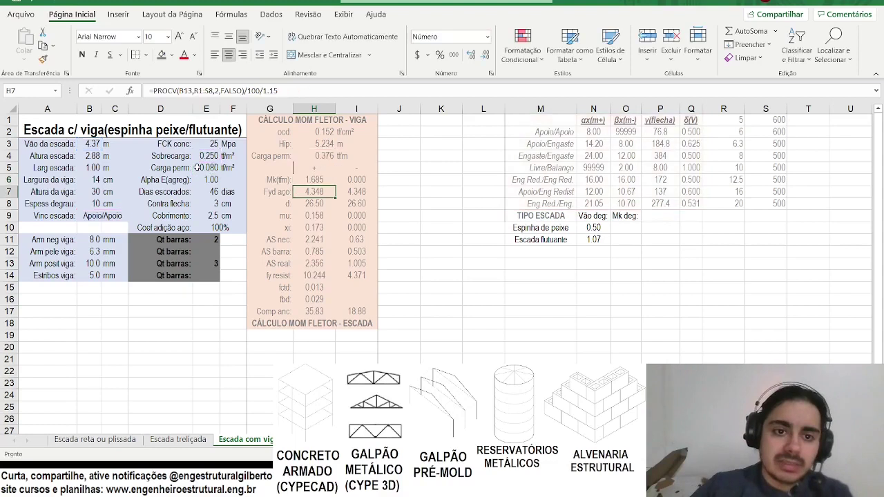
Rename the "Carga perm:" label in G4 of the beam calculation to "Peso próprio:".
left_click(267, 156)
type("Peo")
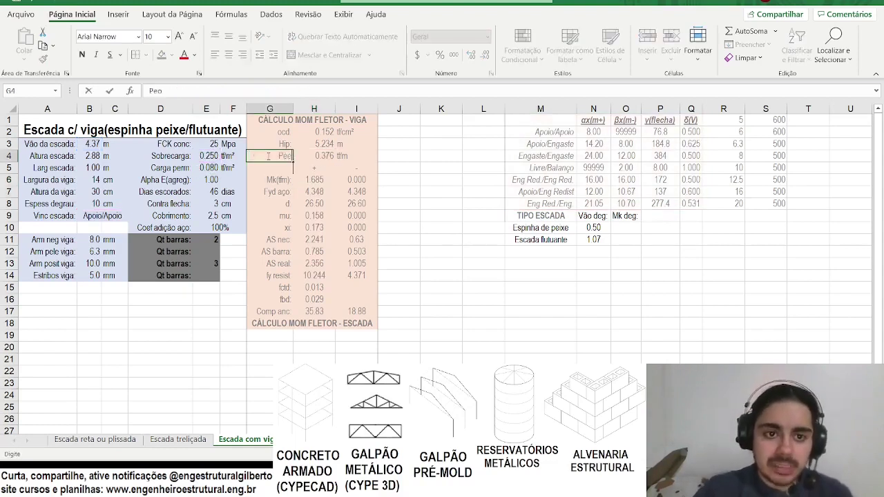
type("o próprio:")
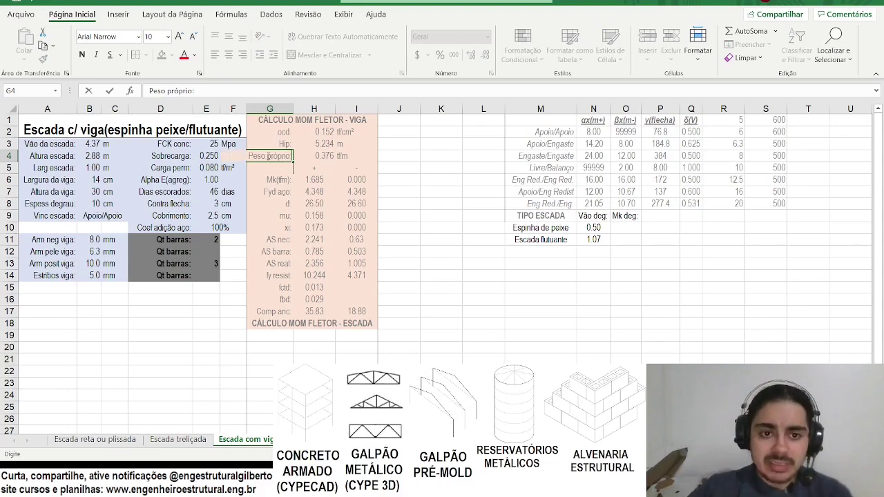
key("Tab")
Reuse the load sum (H4+E4+E5) from H6 in the negative Mk formula in I6.
left_click(314, 180)
left_click(337, 91)
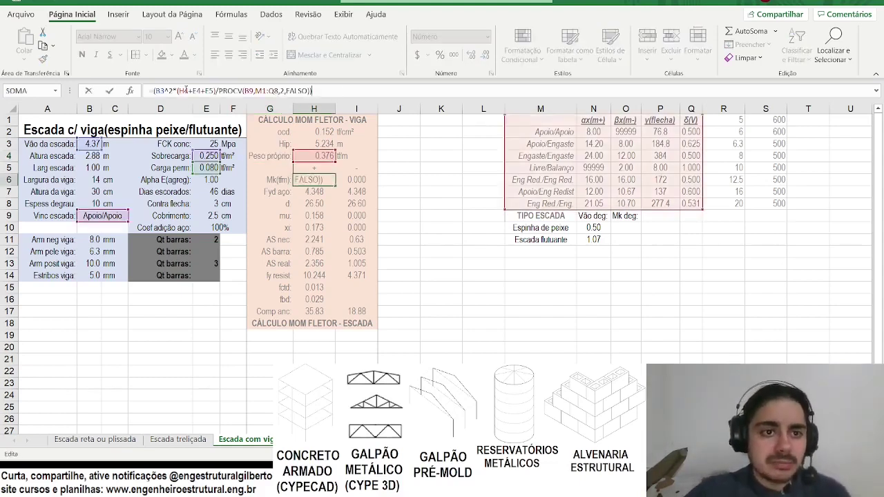
left_click_drag(178, 90, 217, 91)
key("Tab")
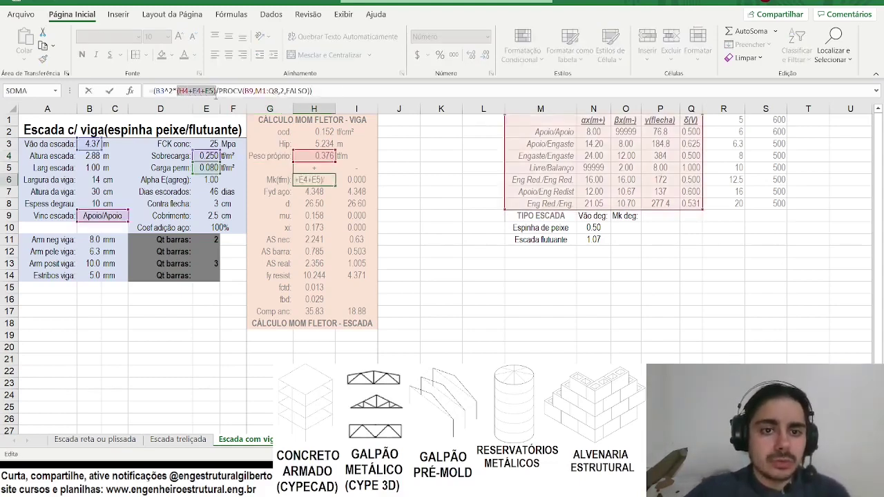
double_click(180, 90)
type("(H4+E4+E5)")
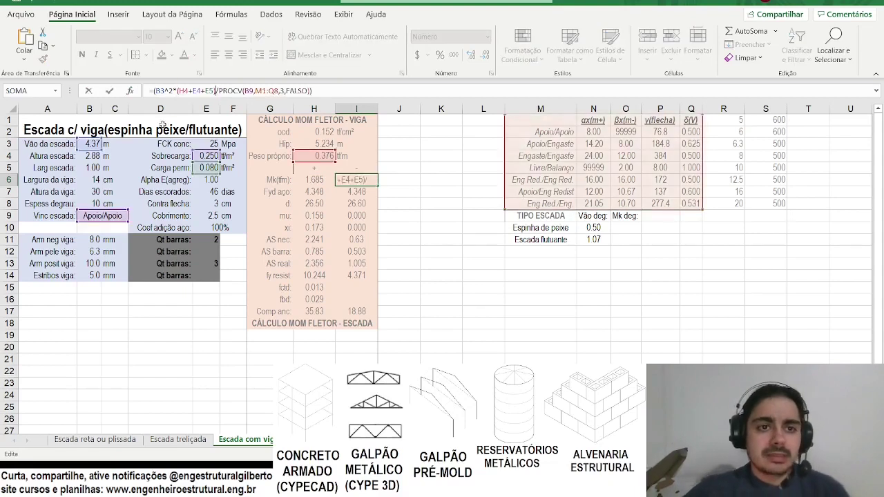
key("Return")
key("Right")
key("Up")
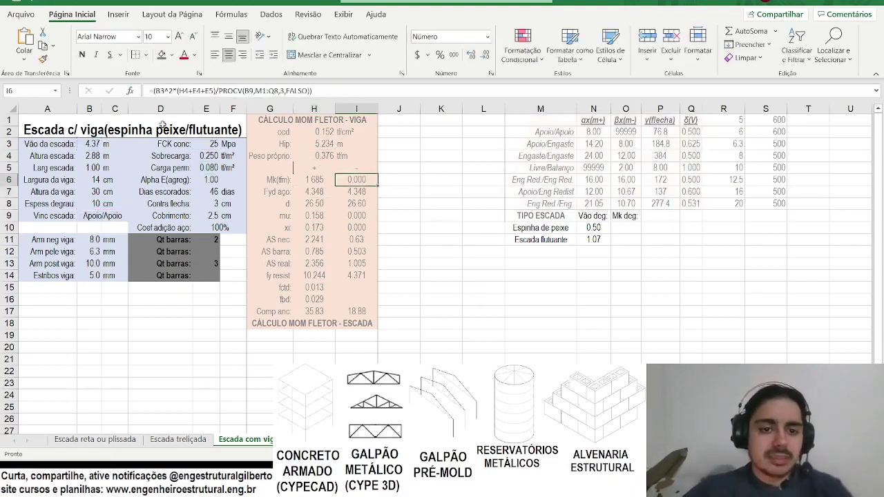
Set the beam's positive reinforcement diameter in B13 to 12.5 mm and auto-fit column H.
left_click(100, 264)
left_click(106, 264)
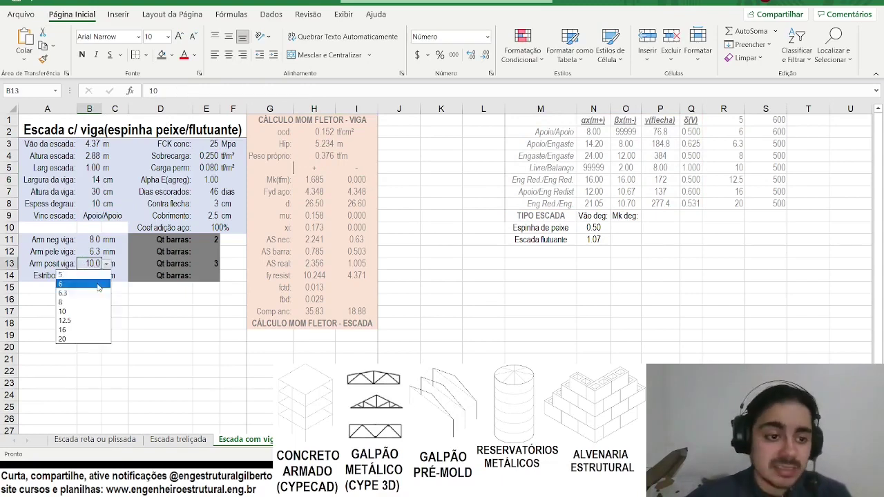
left_click(84, 324)
left_click(178, 315)
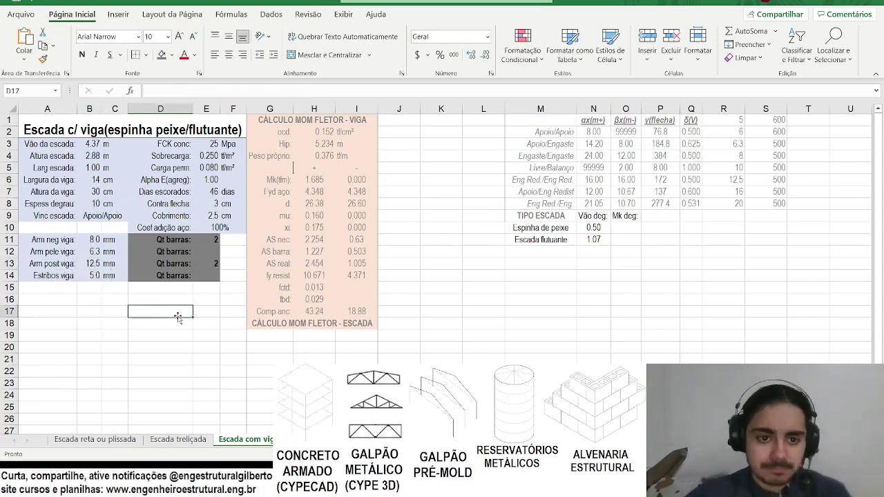
left_click_drag(272, 239, 311, 239)
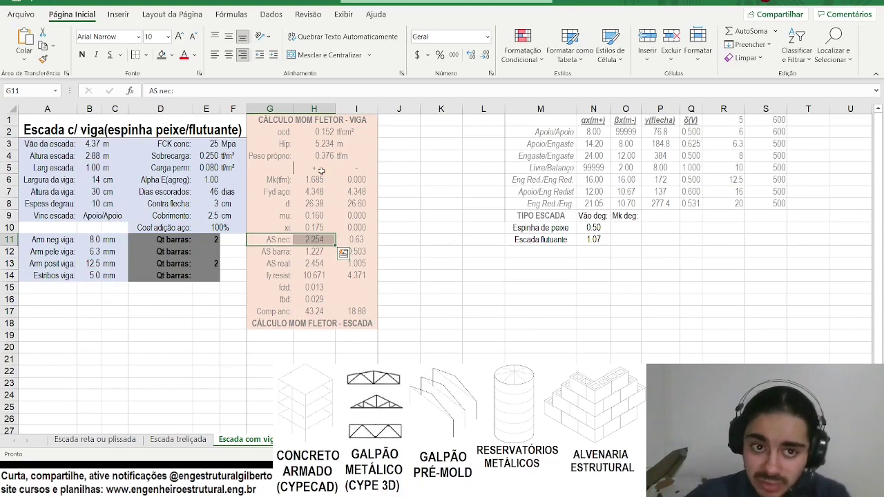
double_click(336, 110)
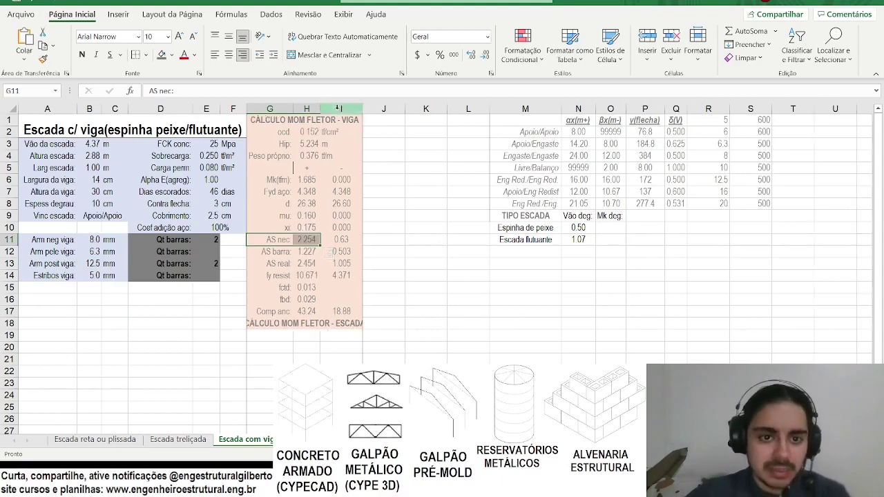
Make the stair type header row M9:Q9 bold and auto-fit columns N and O.
left_click(576, 227)
left_click(576, 216)
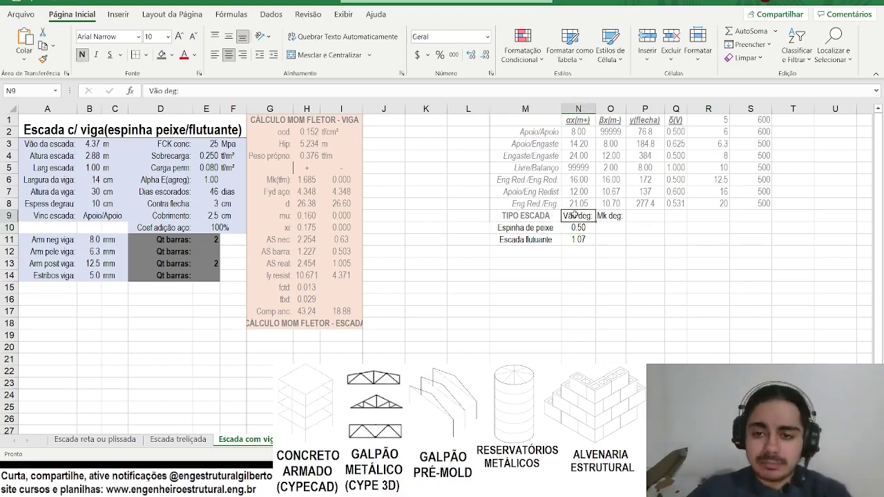
left_click_drag(576, 217, 610, 216)
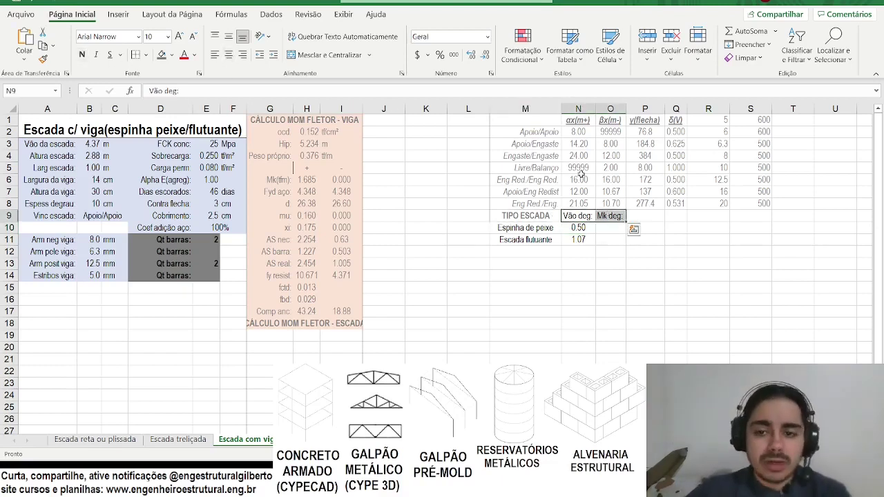
left_click_drag(493, 216, 677, 216)
left_click(82, 54)
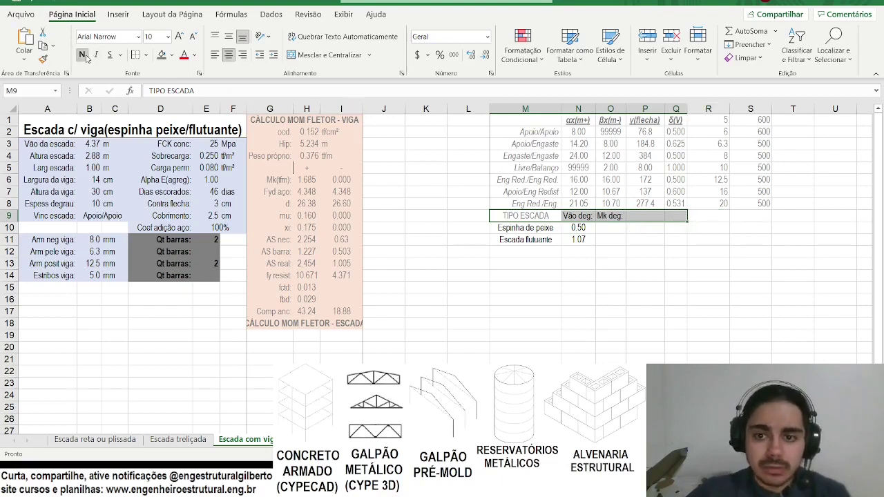
left_click(81, 54)
double_click(598, 109)
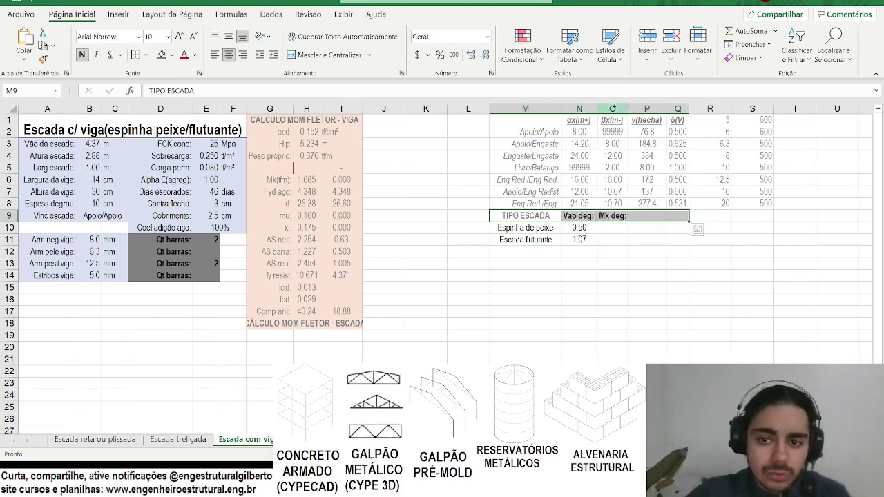
double_click(623, 108)
left_click(574, 228)
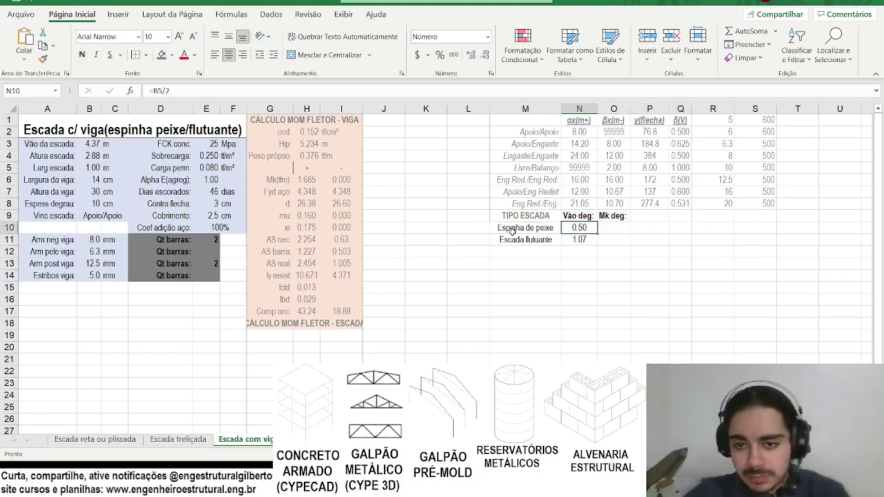
key("Down")
key("Right")
key("Up")
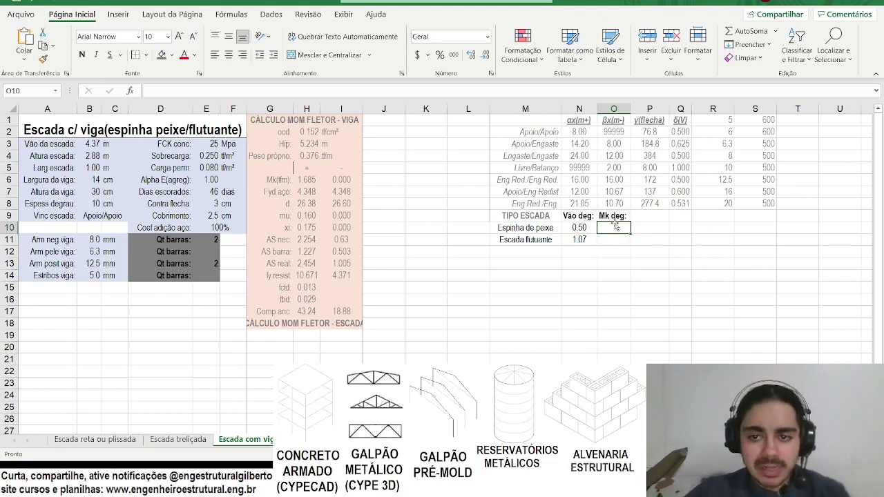
Add the label "Peso próprio deg:" in G19 under the stair moment heading, right-aligned, and auto-fit column G.
left_click(290, 335)
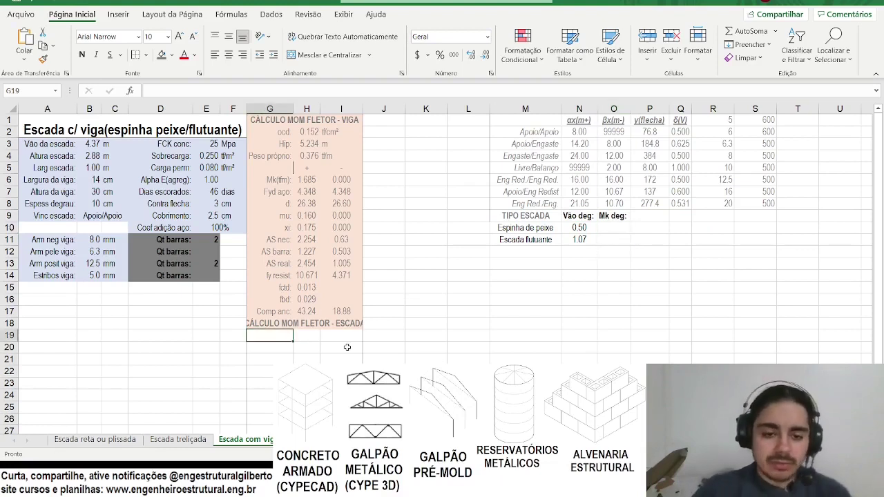
type("Peso pó")
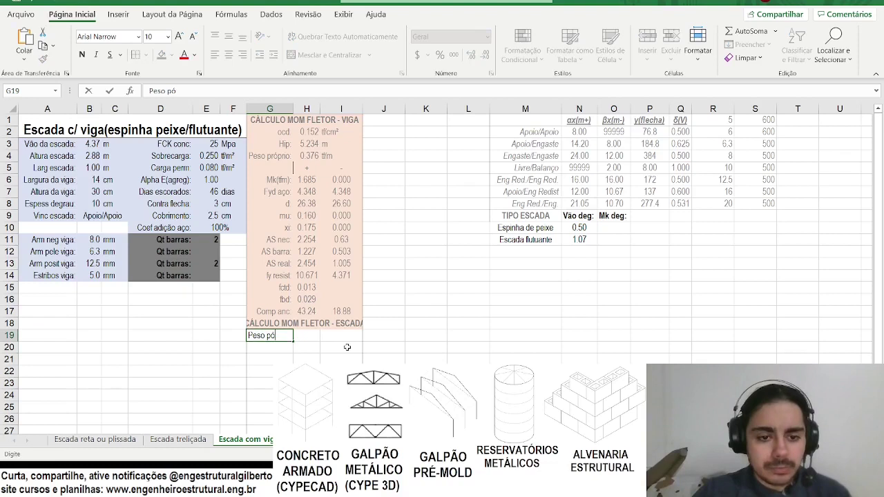
type("r")
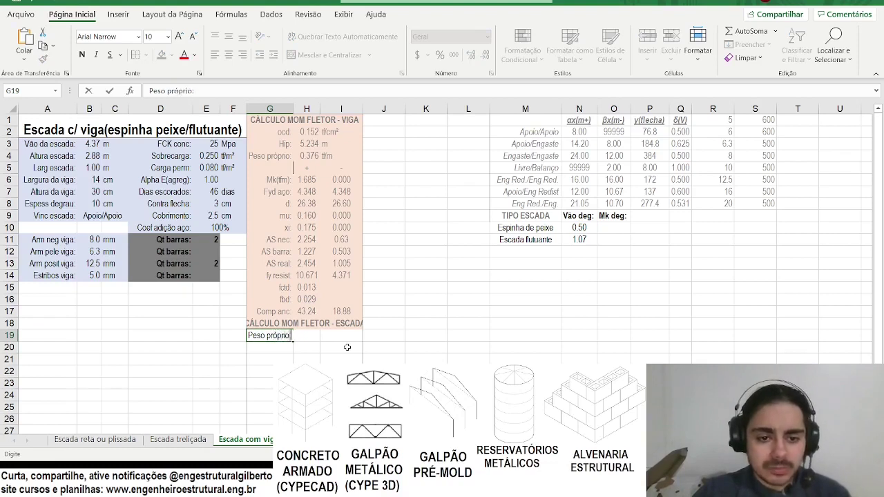
type("óprio deg:")
key("Return")
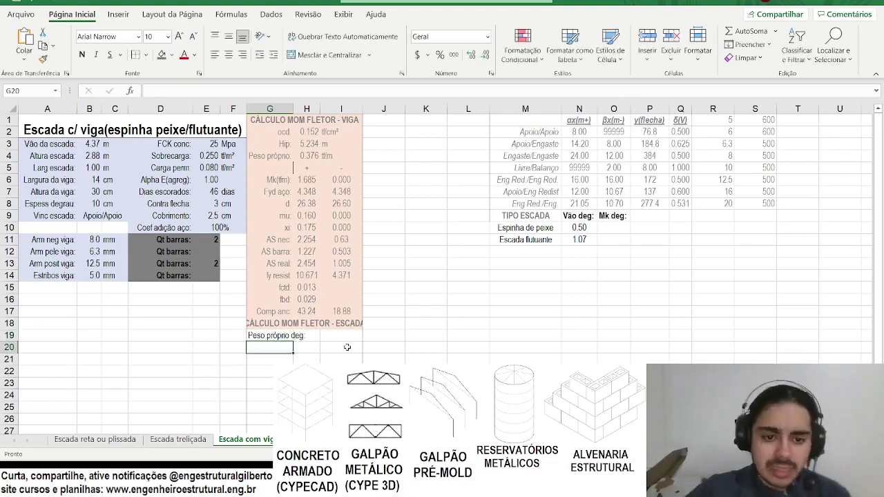
double_click(293, 110)
left_click(279, 336)
left_click(242, 55)
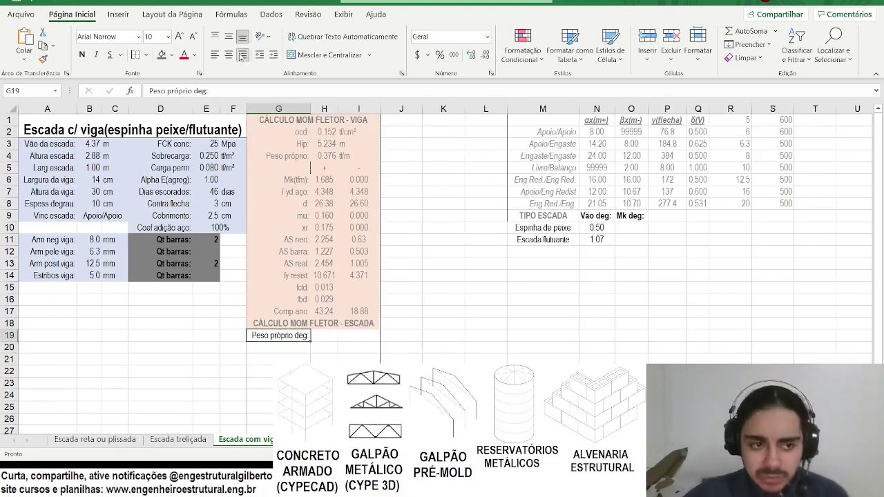
Copy the "Vinc escada:" label and its Apoio/Apoio value from row 9 into row 10.
left_click_drag(62, 214, 105, 214)
key("ctrl+c")
left_click(47, 225)
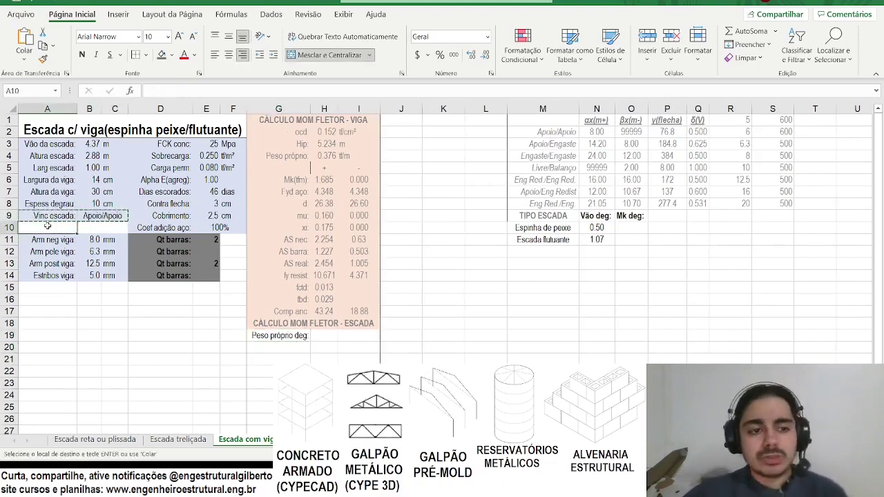
key("ctrl+v")
Copy the "Espess degrau:" row over row 9 and rename the copied label "Pisada degrau:".
left_click_drag(42, 204, 107, 204)
key("ctrl+c")
left_click(61, 217)
key("ctrl+v")
double_click(51, 215)
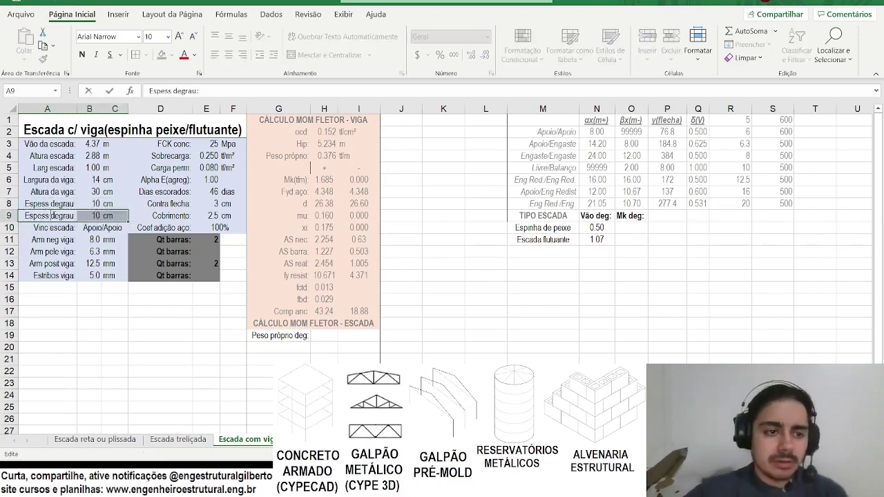
left_click(52, 217)
type("LA")
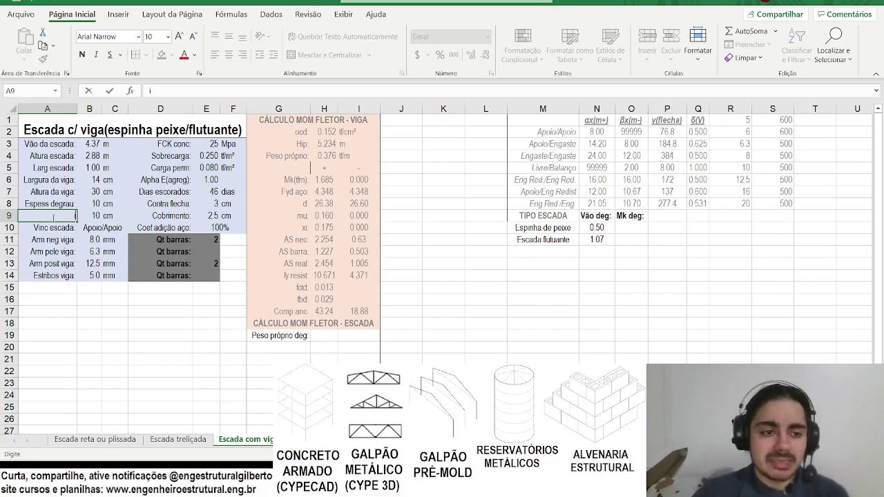
type("sada degrau:")
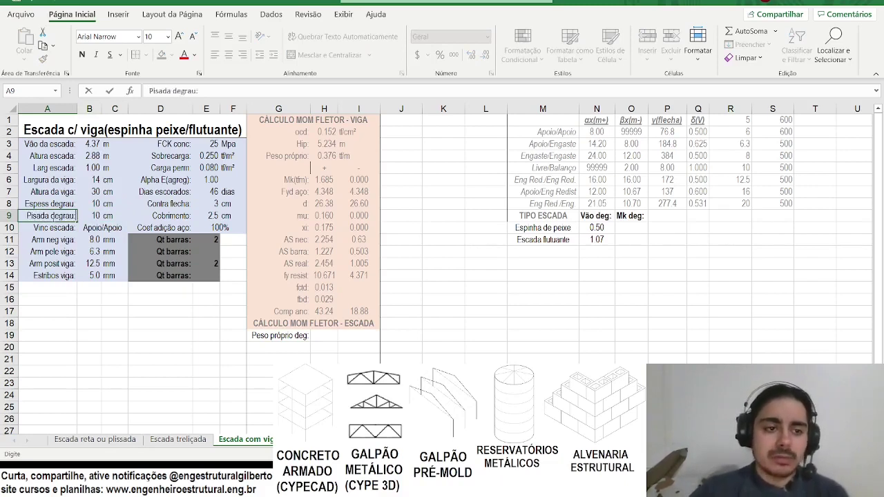
key("Tab")
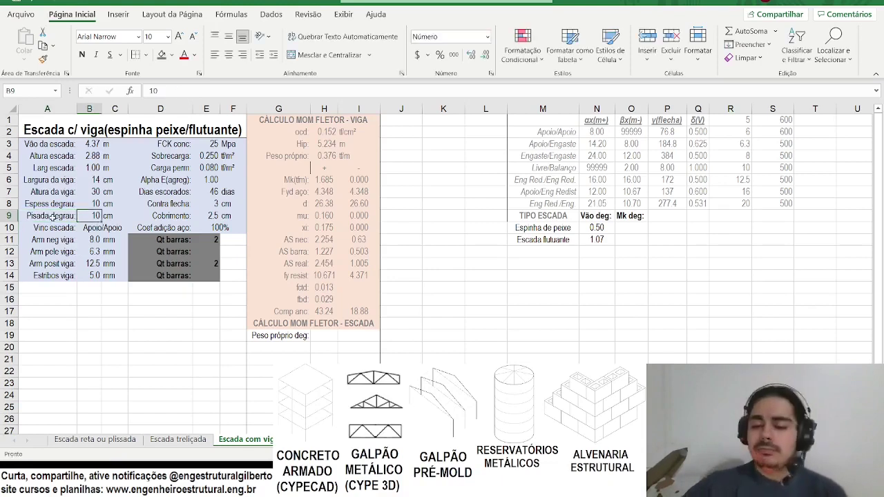
Switch to the AutoCAD stair drawing and measure the width of one stair tread with a dimension, without keeping it.
key("alt+Tab")
scroll(322, 107, "up", 5)
left_click(320, 28)
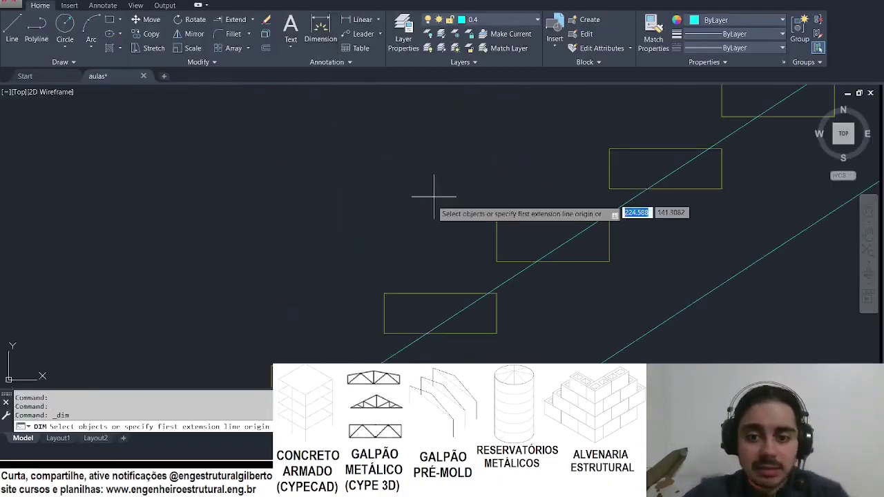
scroll(412, 294, "down", 2)
left_click(409, 280)
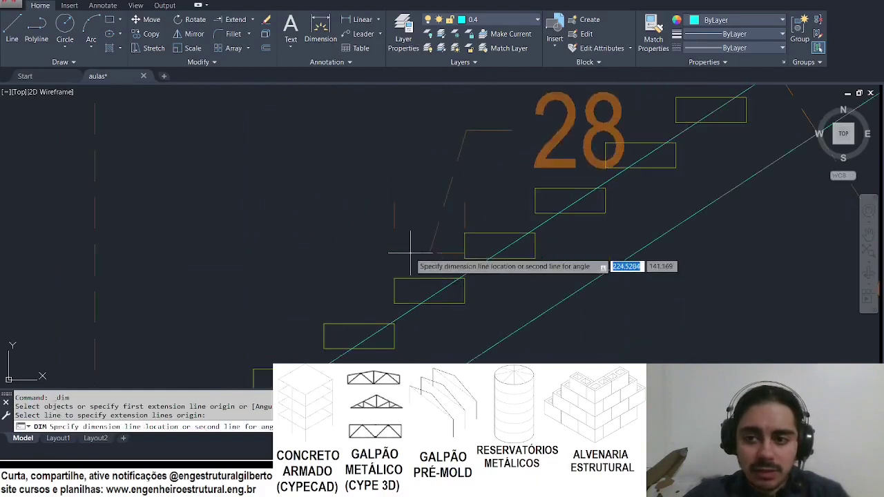
scroll(409, 255, "down", 3)
left_click_drag(410, 212, 403, 259)
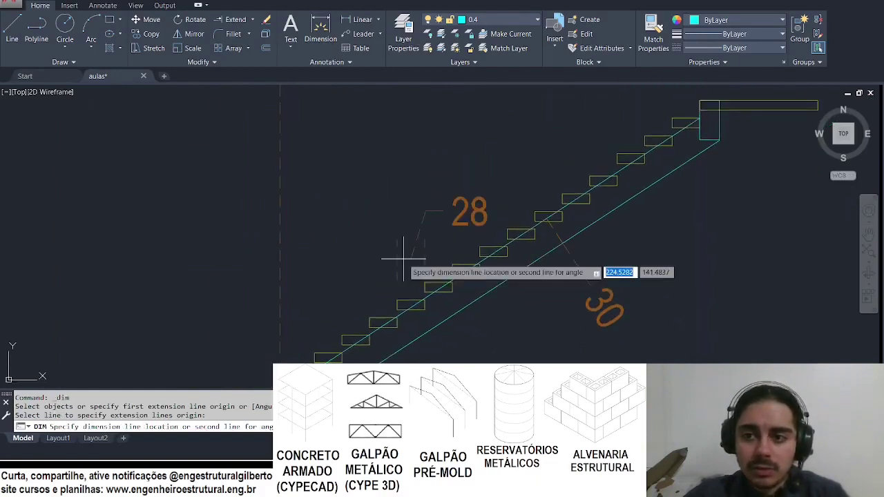
key("Escape")
Return to the Excel sheet and set "Pisada degrau" to 28 cm.
key("alt+Tab")
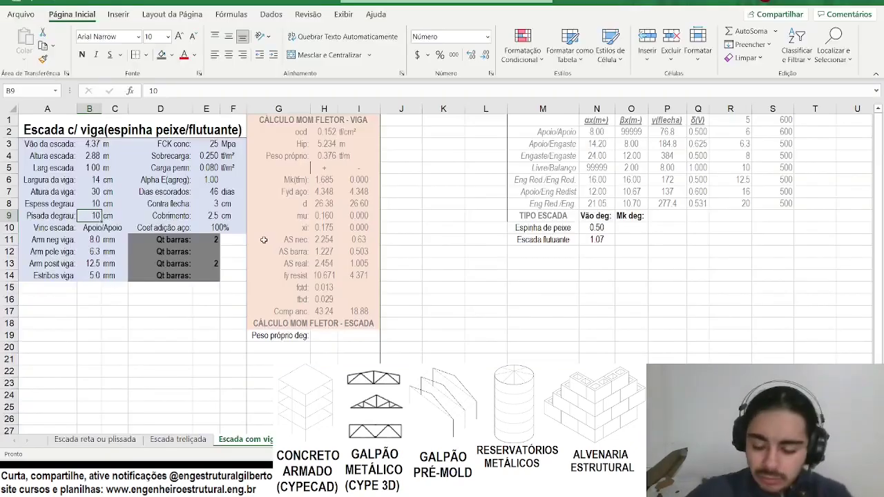
type("28")
key("Return")
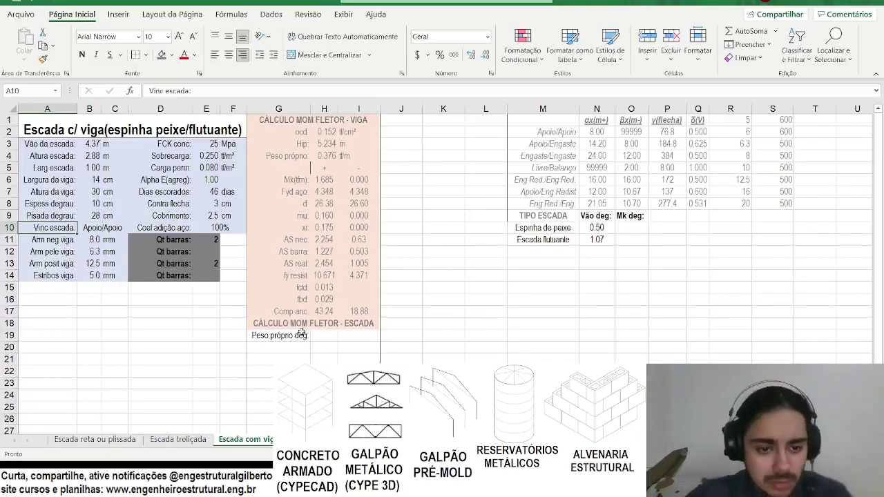
Calculate the step self-weight in H19 as =B9/100*B8/100*2.5 and enter the unit tf/m in I19.
left_click(323, 335)
scroll(336, 332, "down", 1)
type("=")
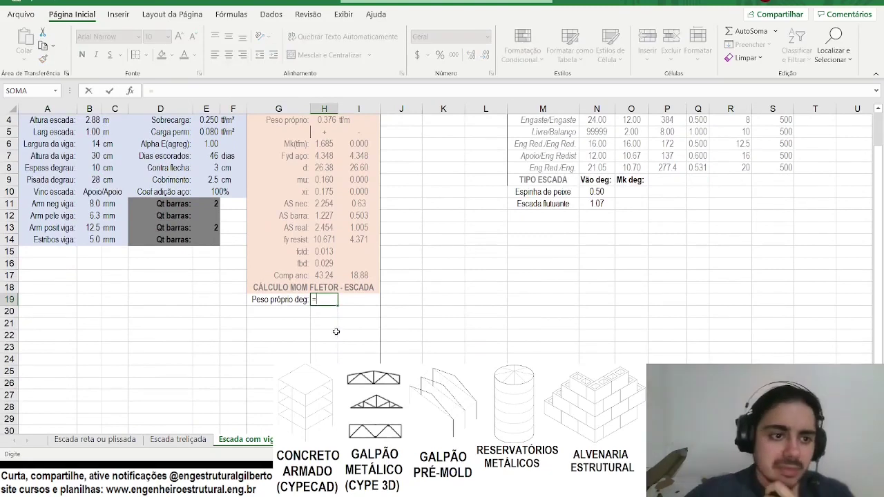
left_click(87, 179)
type("/100-")
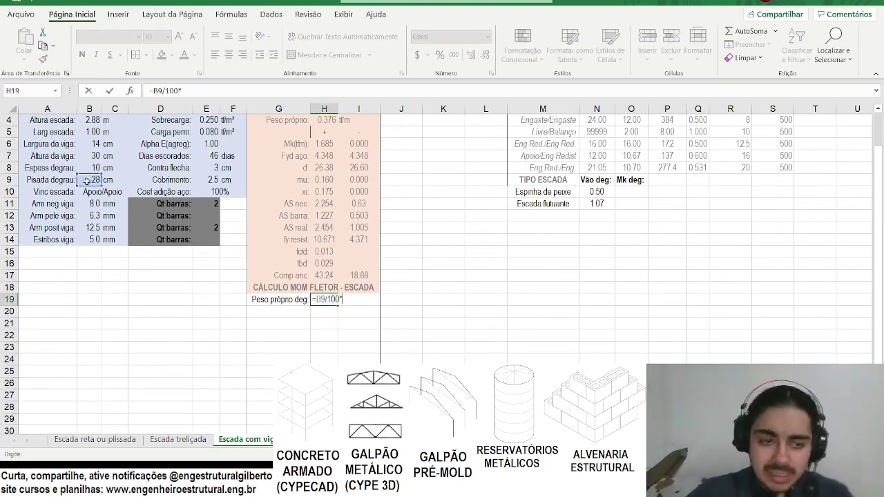
left_click(89, 167)
type("/1")
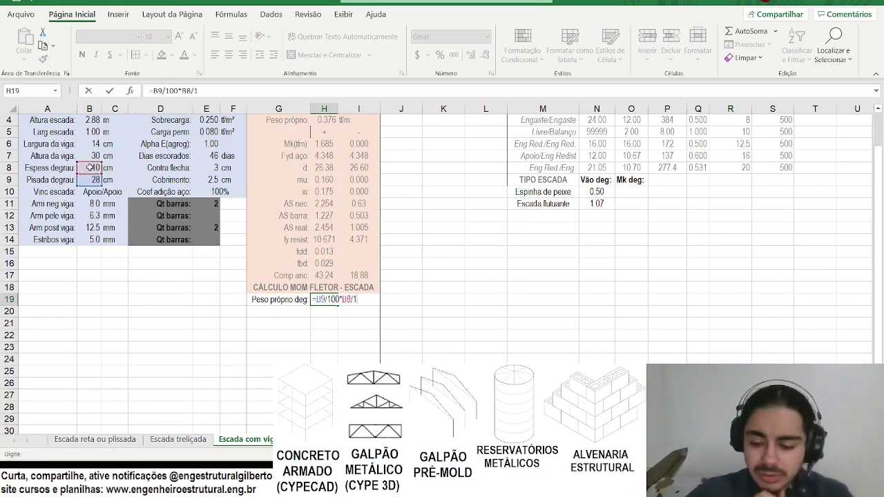
type("00*2.5")
key("Tab")
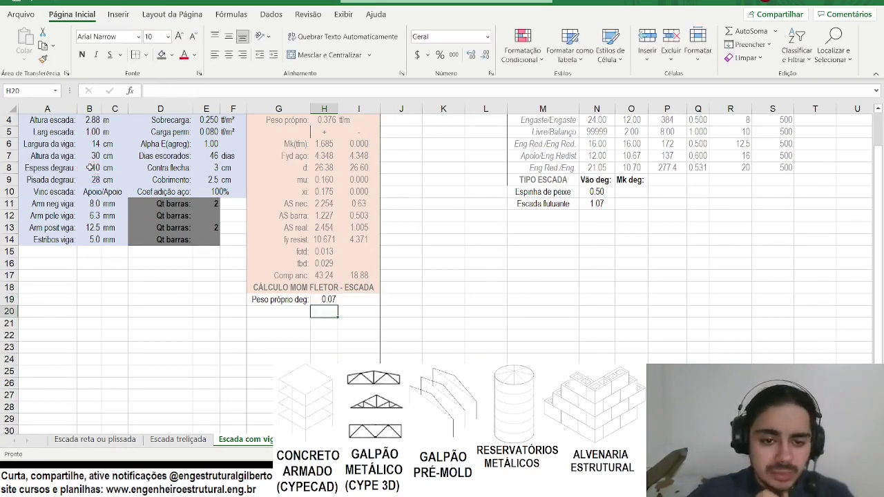
type("tf/m")
key("Return")
Change the heading in row 18 to "CÁLCULO MOM FLETOR - DEGRAU".
left_click_drag(292, 297, 359, 336)
left_click(297, 286)
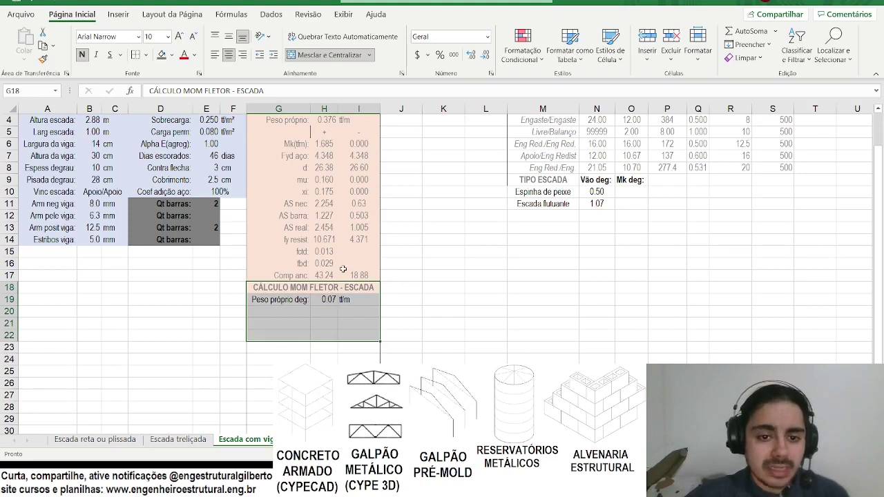
double_click(261, 91)
key("Caps_Lock")
type("DEGRAU")
key("Return")
Fill the step bending-moment block G18:I23 with light green.
left_click_drag(318, 289, 341, 347)
left_click(172, 55)
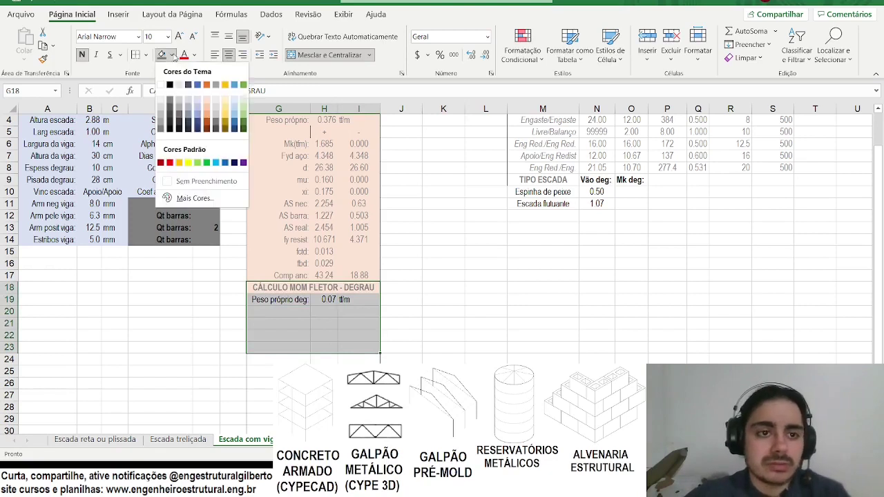
left_click(243, 102)
Set the font colour of cells G19:I23 to grey.
left_click_drag(301, 304, 379, 352)
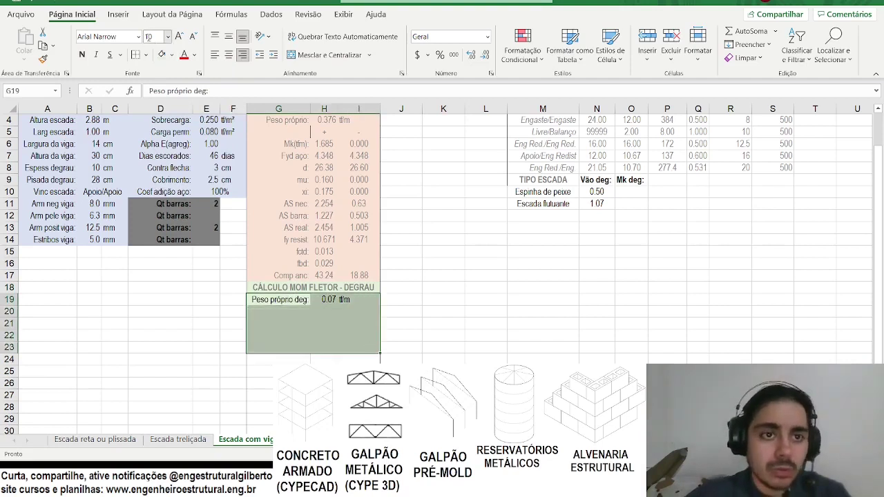
left_click(194, 54)
left_click(185, 160)
key("Up")
key("Up")
key("Up")
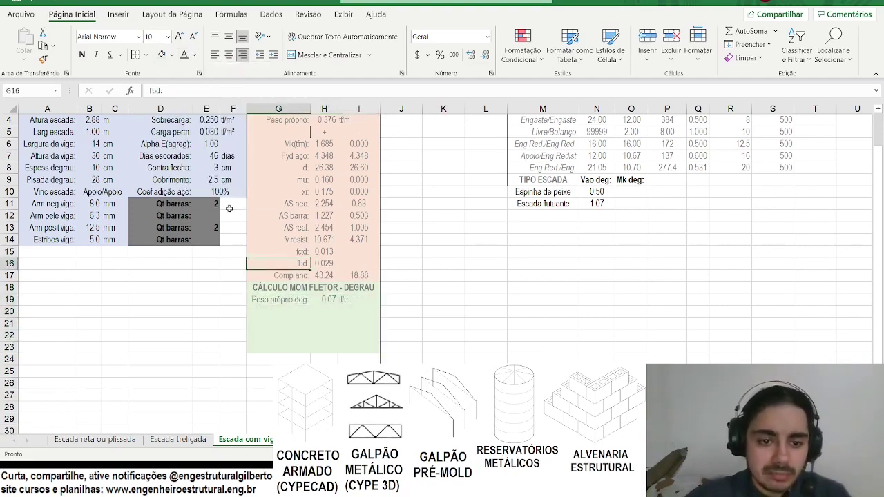
Calculate the "Espinha de peixe" step moment in O10 with the formula =H19*N10^2/2+N10*0.25.
left_click(623, 202)
left_click(625, 193)
type("=")
left_click(331, 298)
type("*")
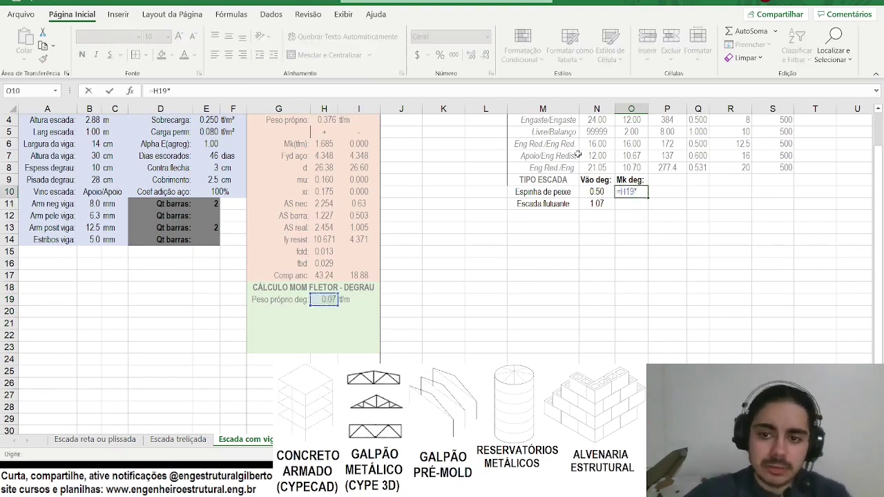
left_click(597, 194)
type("^2/2")
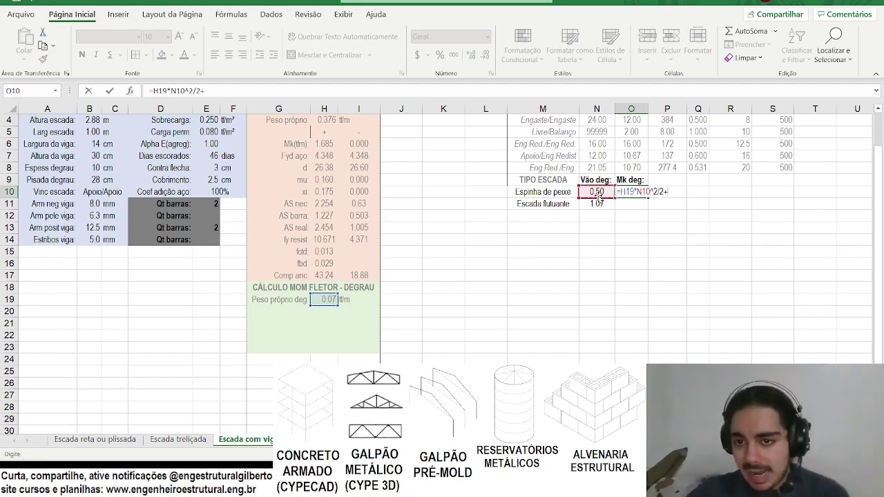
type("+")
left_click(598, 194)
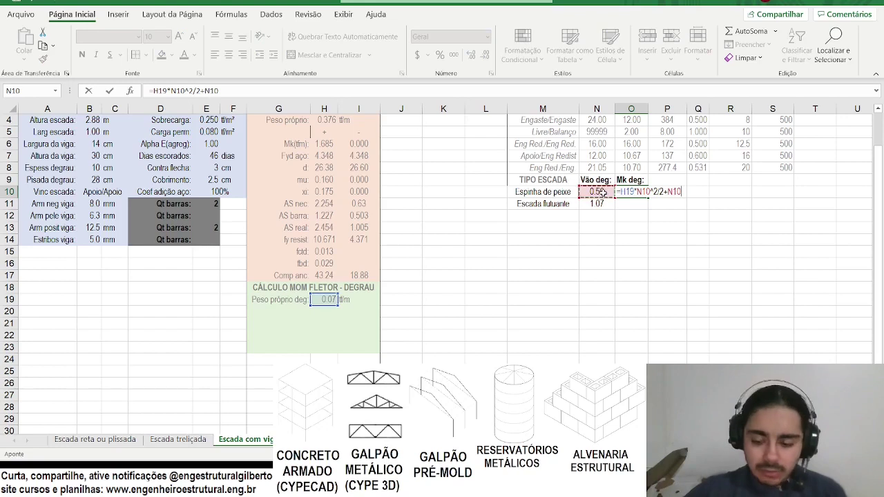
type("*")
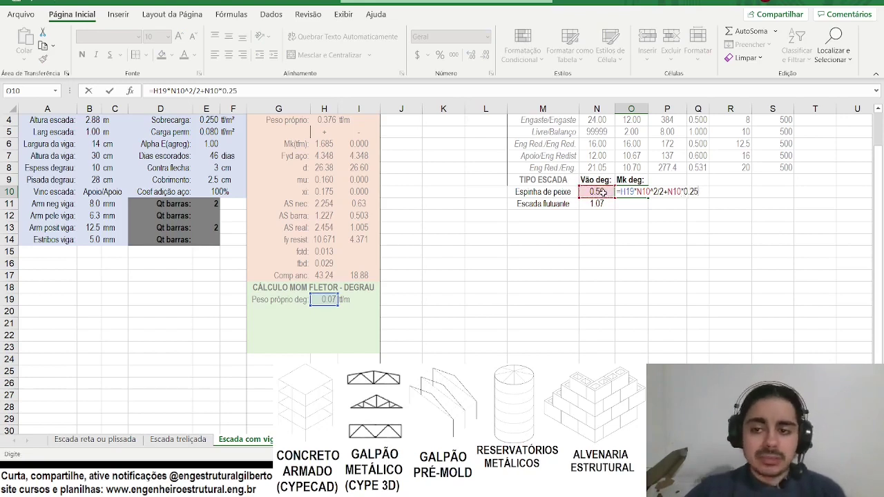
key("Return")
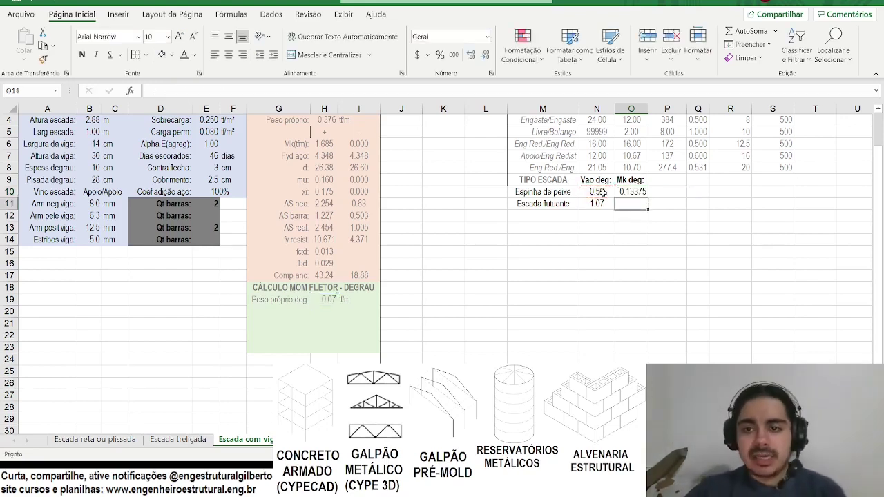
Reduce the decimal places shown in O10 and copy its complete formula text.
left_click(631, 192)
left_click(486, 55)
left_click_drag(238, 91, 63, 90)
key("ctrl+c")
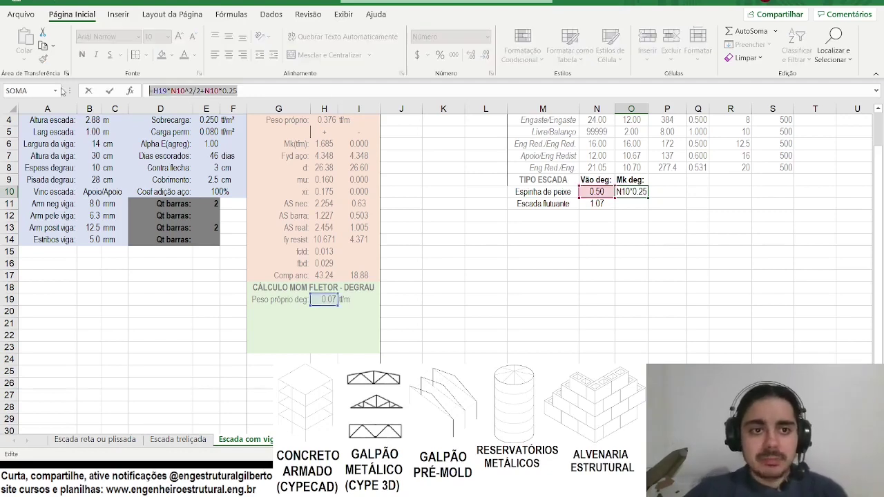
Reuse the Mk deg formula in O11 for Escada flutuante with N11 as the span: =H19*N11^2/2+N11*0.25.
key("Return")
key("ctrl+v")
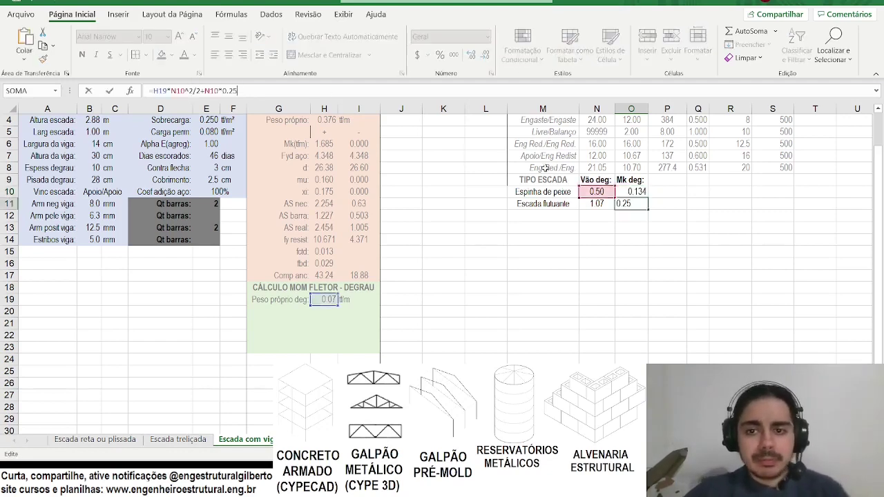
left_click(594, 202)
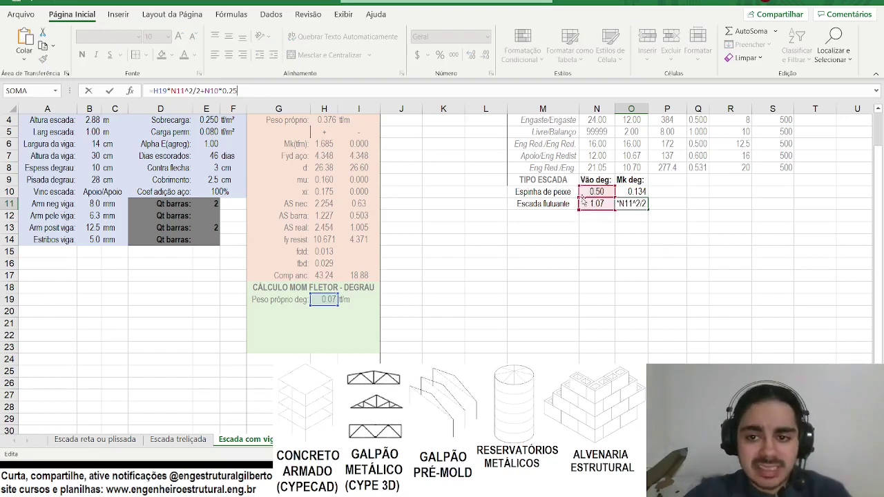
left_click(591, 203)
key("Return")
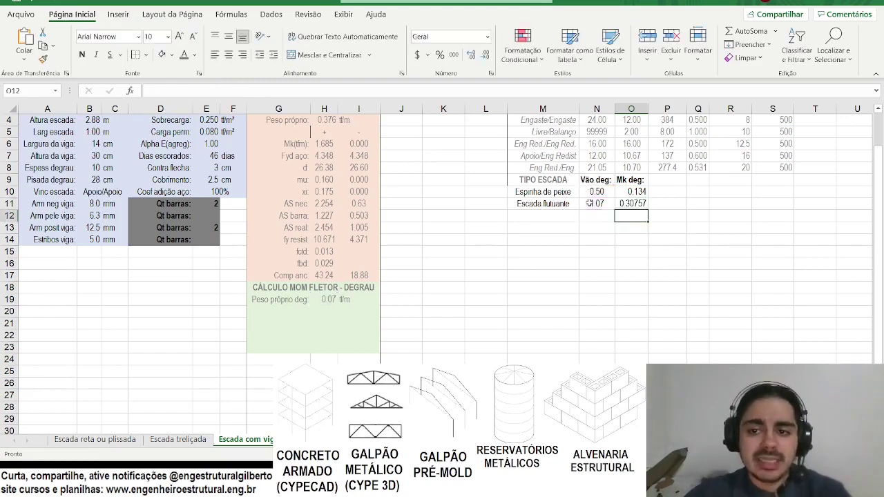
Centre the Mk deg values in O10:O11 and display them with three decimal places.
left_click_drag(631, 191, 631, 203)
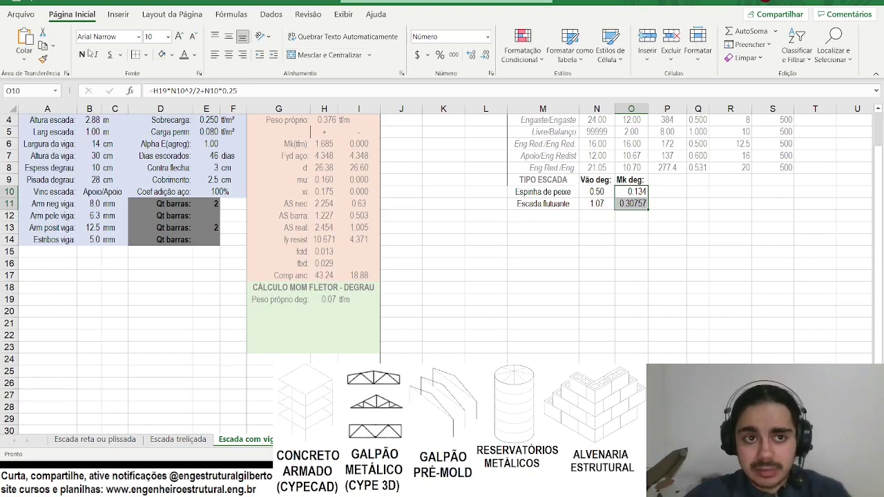
left_click(228, 55)
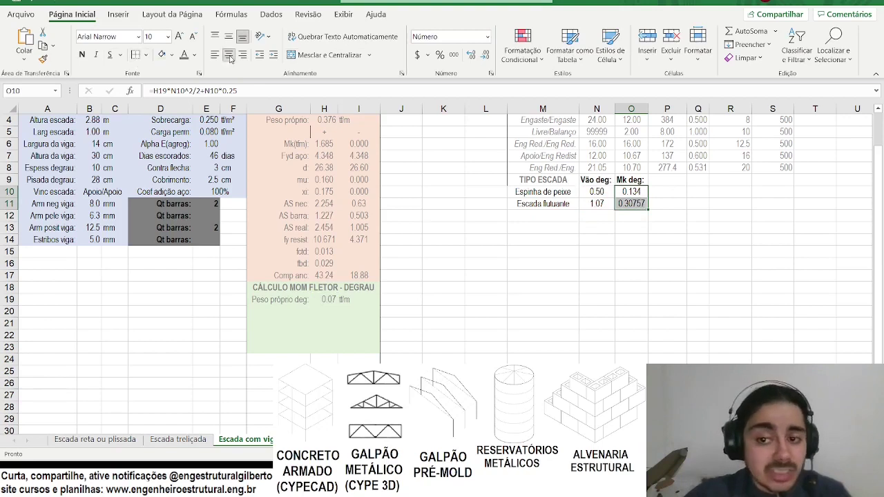
left_click(485, 54)
left_click(471, 54)
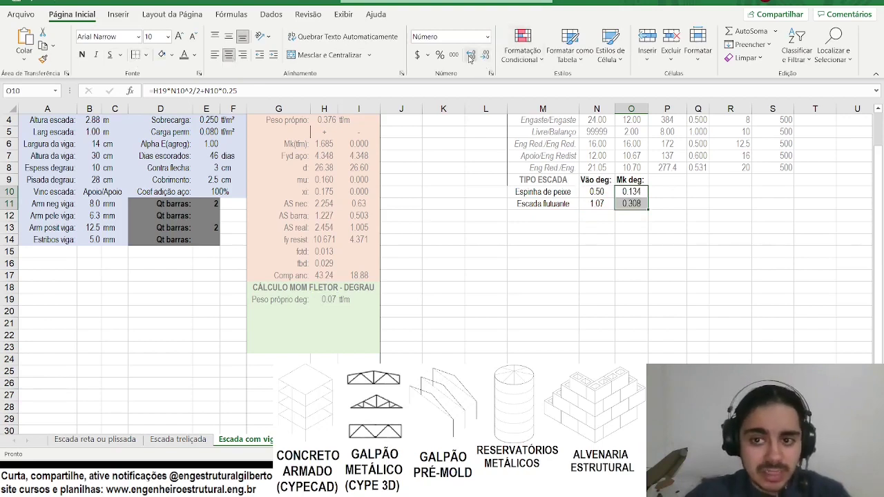
left_click(574, 267)
Enter the label "Md degrau:" in G20 and align it right.
left_click(276, 310)
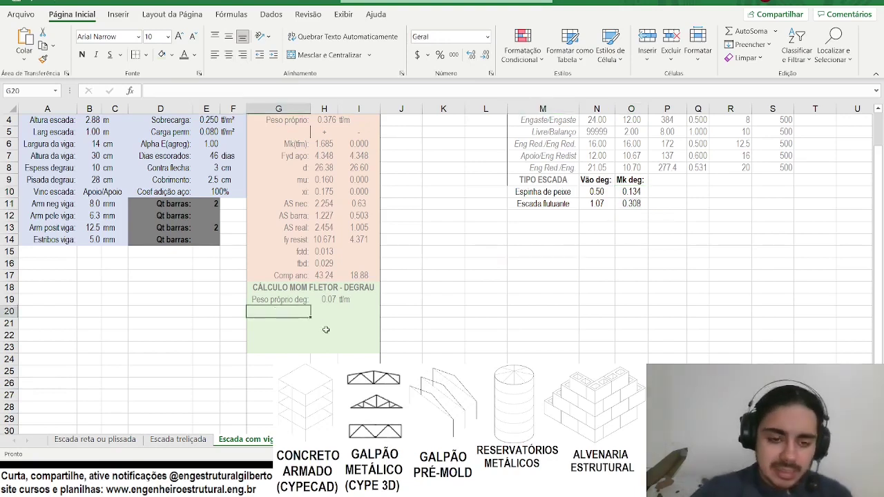
type("M")
key("Caps_Lock")
type("d de")
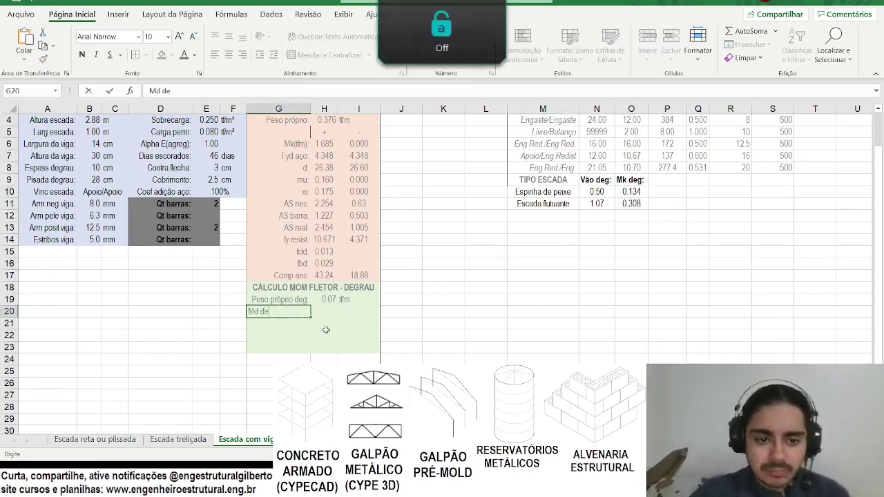
type("grau:")
key("Return")
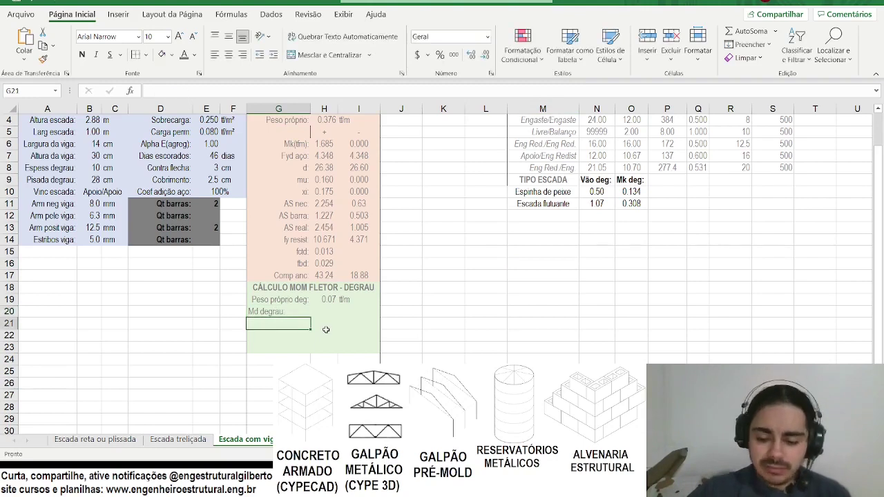
key("Up")
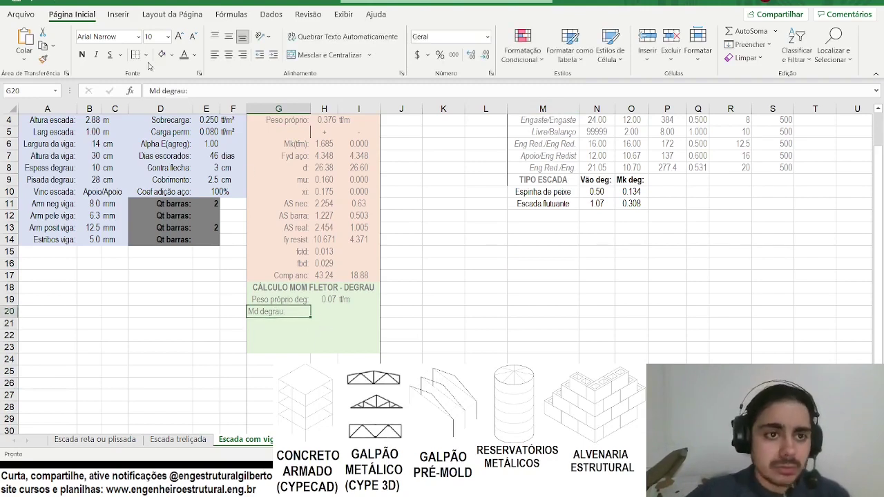
left_click(242, 54)
Move the beam reinforcement block A11:E14 down one row, so it starts at A12.
left_click_drag(49, 238, 180, 242)
left_click_drag(48, 215, 211, 204)
key("ctrl+x")
left_click(40, 215)
key("ctrl+v")
Copy the Vinc escada label and dropdown from row 10 into the empty row 11.
left_click_drag(55, 192, 89, 193)
key("ctrl+c")
left_click(58, 203)
key("ctrl+v")
left_click(85, 203)
key("Escape")
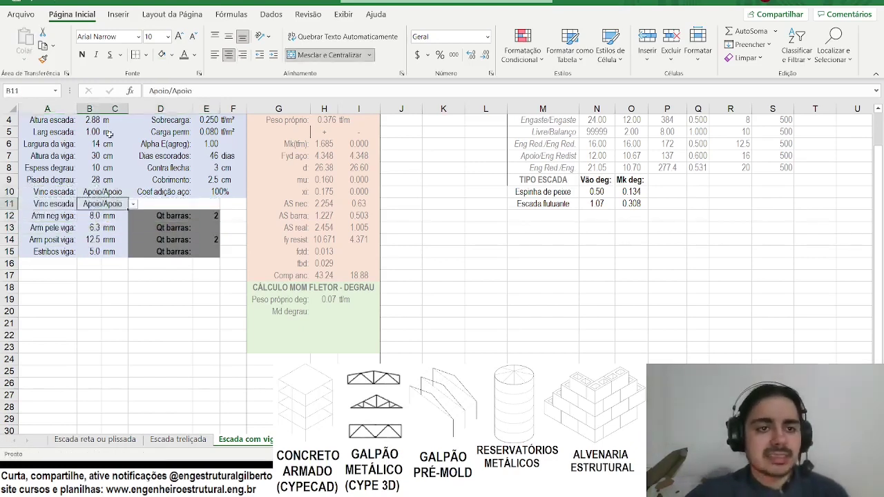
Set the B11 validation list source to =$M$10:$M$11 and choose "Espinha de peixe" from its dropdown.
left_click(271, 14)
left_click(602, 58)
scroll(594, 207, "up", 1)
left_click(598, 216)
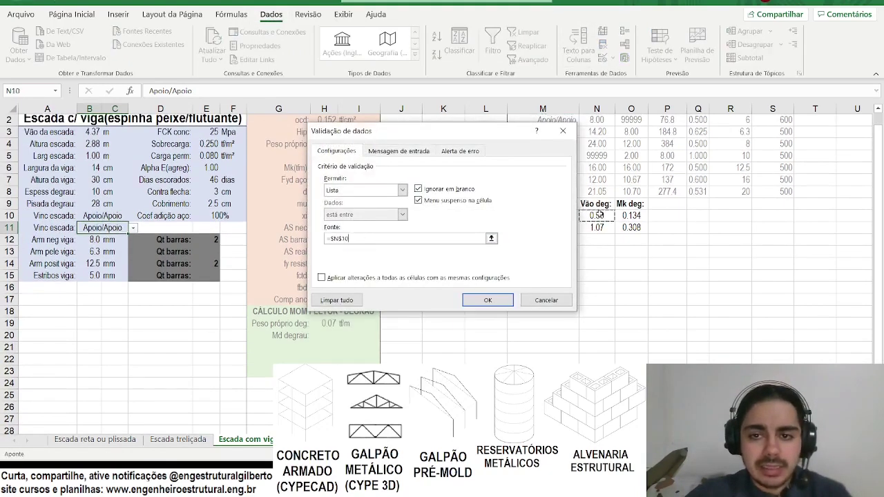
left_click_drag(499, 132, 354, 155)
left_click_drag(543, 215, 543, 227)
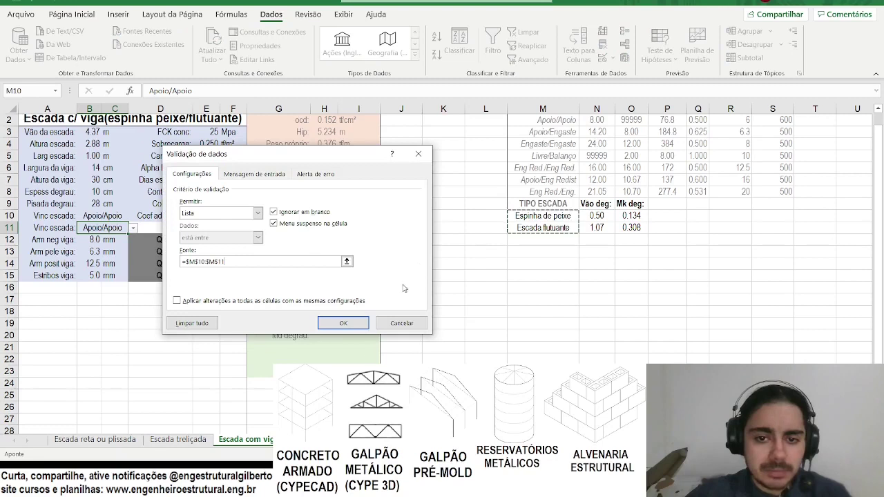
left_click(342, 324)
left_click(133, 228)
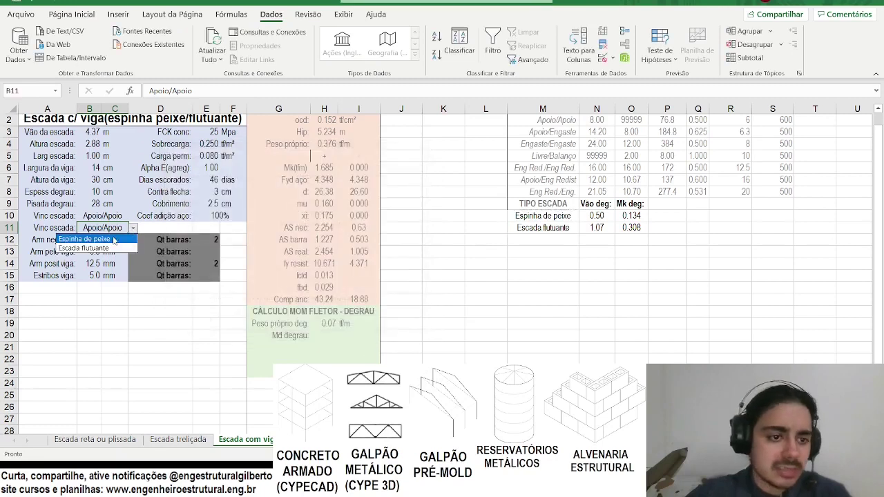
left_click(84, 239)
Shorten the stair type name in M10 to "Espinha peixe" and choose that option in B11.
left_click(543, 215)
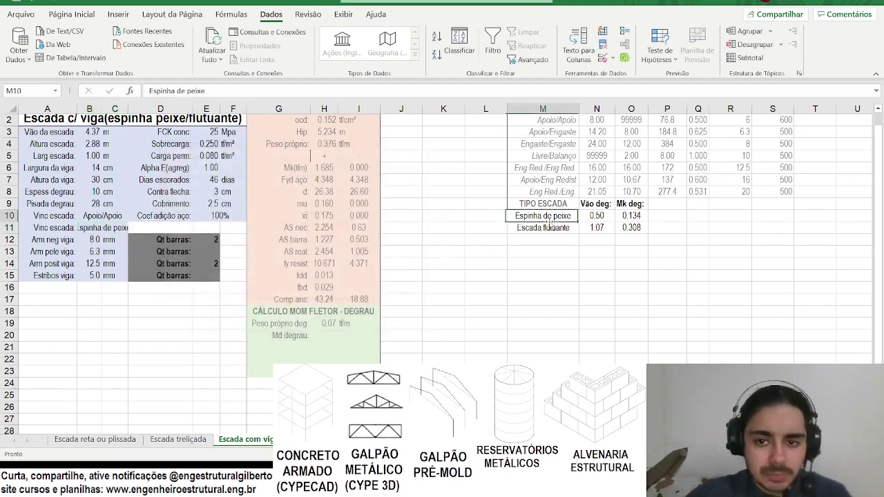
left_click(183, 90)
key("BackSpace")
key("BackSpace")
key("BackSpace")
key("Return")
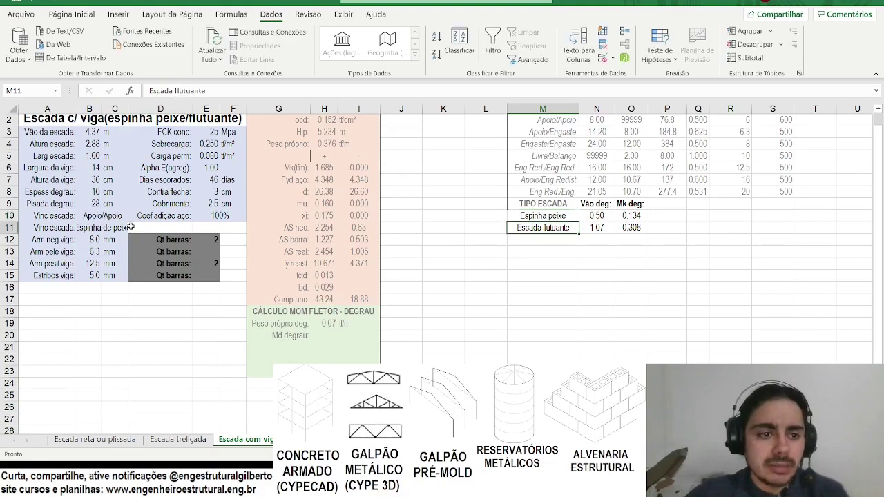
left_click(103, 228)
left_click(132, 228)
left_click(85, 239)
left_click(118, 277)
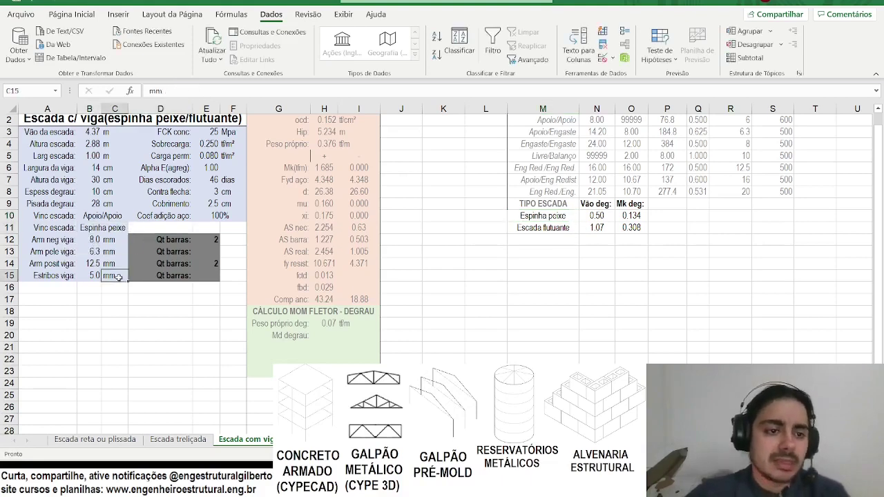
Enter the Md degrau lookup formula =PROCV(B11,M10:O113,FALSO)*1.4*100 in H20.
left_click(326, 336)
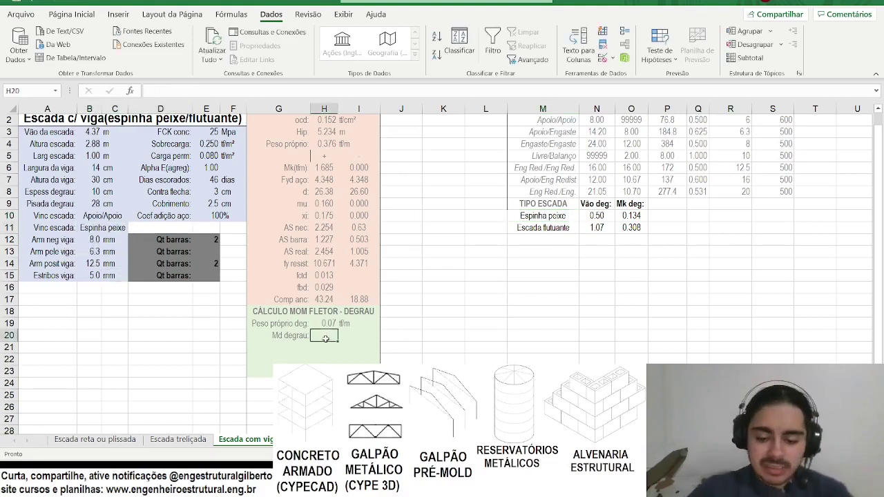
type("=porc")
key("BackSpace")
key("BackSpace")
key("BackSpace")
type("rocv(")
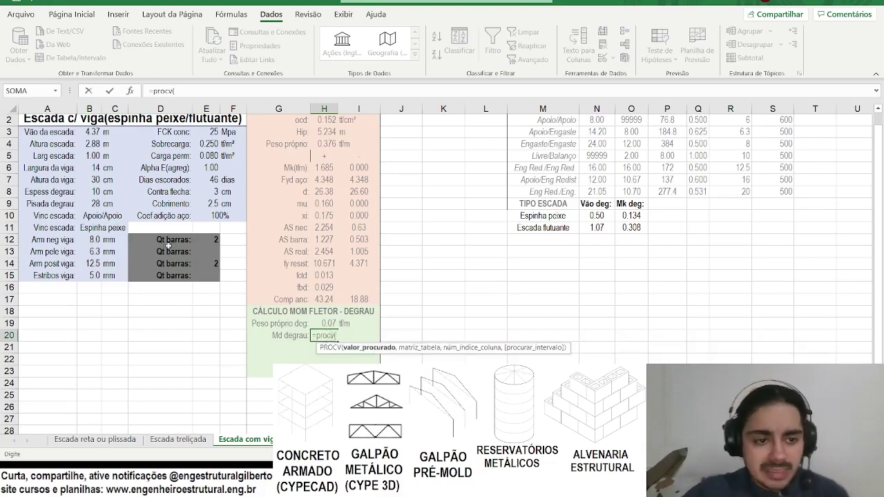
left_click(102, 227)
type(";")
left_click_drag(536, 217, 630, 230)
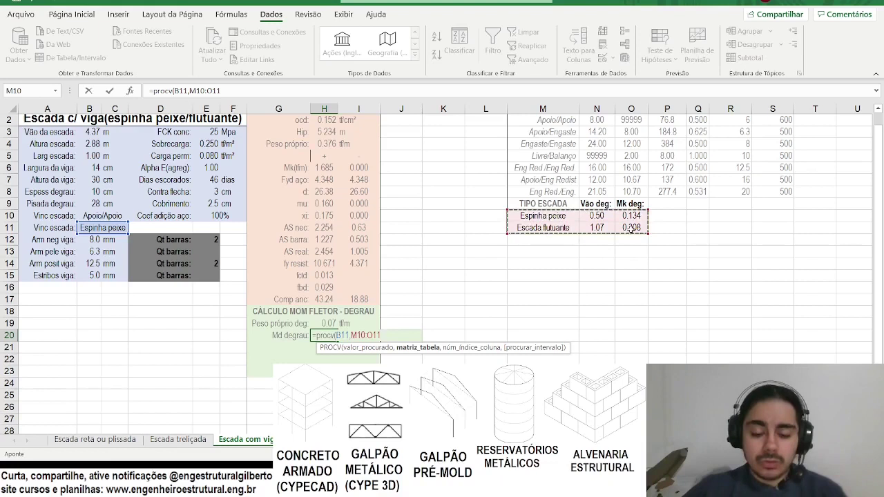
type("3;falso)")
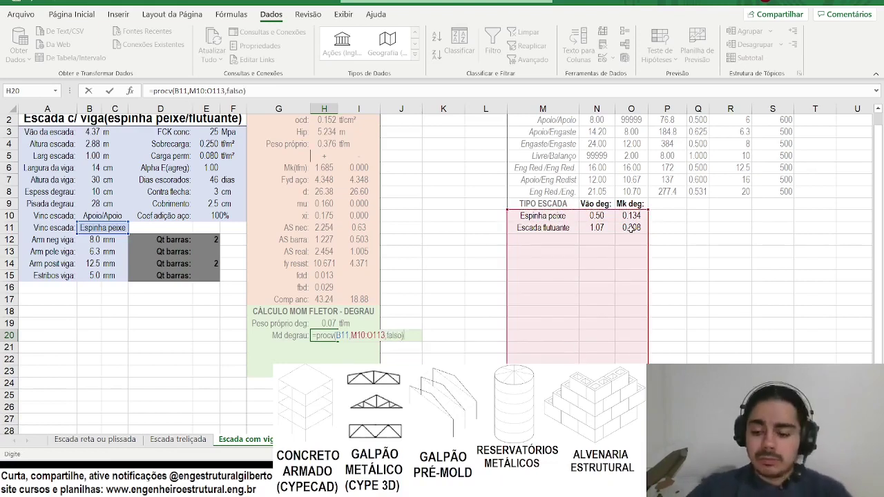
type("*1.4*10")
key("Return")
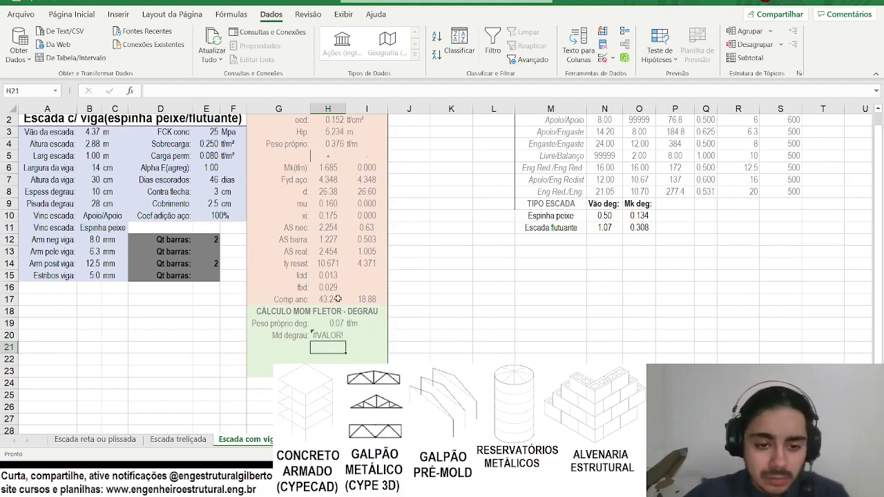
Correct the H20 lookup to use table M10:O11 and column 3: =PROCV(B11,M10:O11,3,FALSO)*1.4*100.
left_click(343, 335)
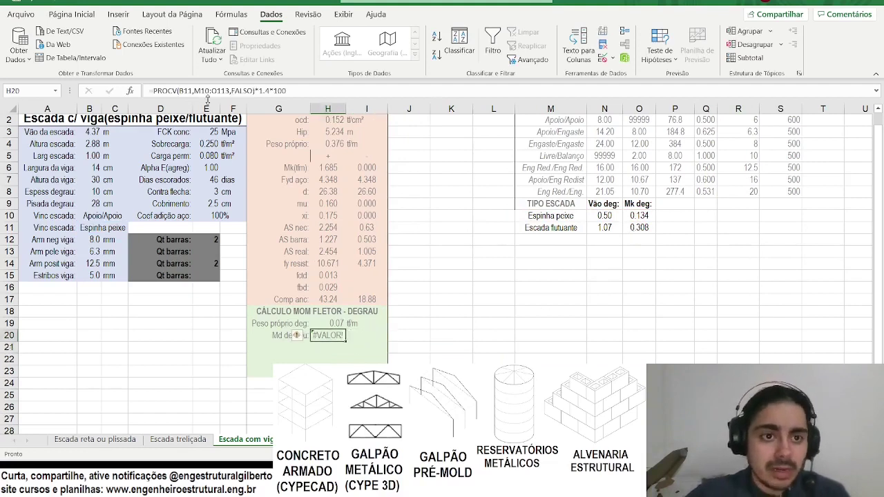
left_click(217, 91)
left_click(243, 89)
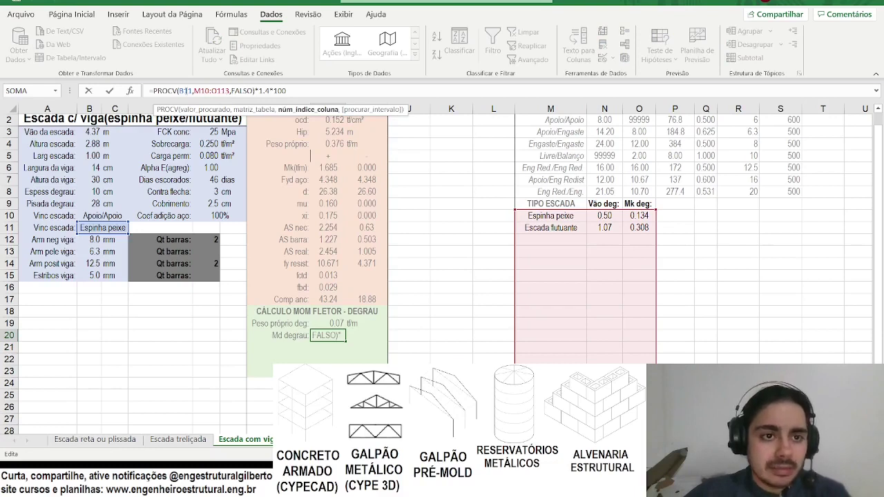
double_click(185, 90)
double_click(211, 90)
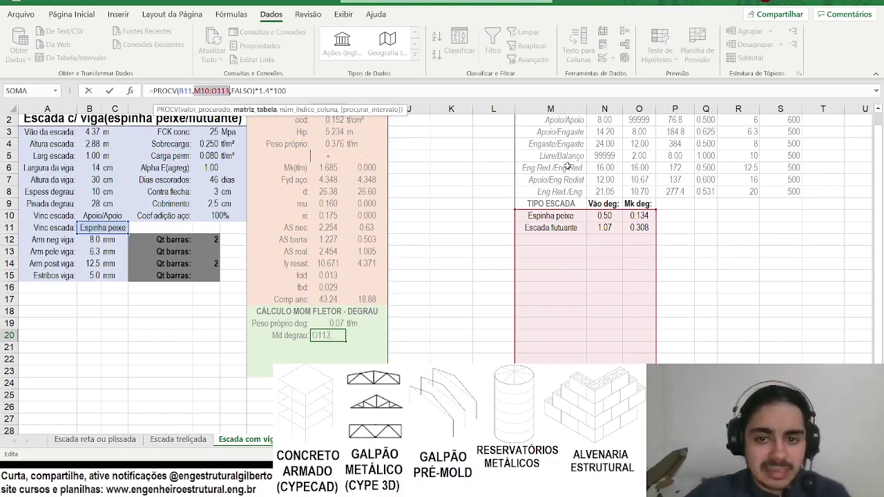
mouse_move(566, 212)
left_mouse_down()
mouse_move(604, 214)
mouse_move(564, 216)
left_mouse_up()
double_click(204, 90)
left_click_drag(557, 215, 632, 227)
type("3")
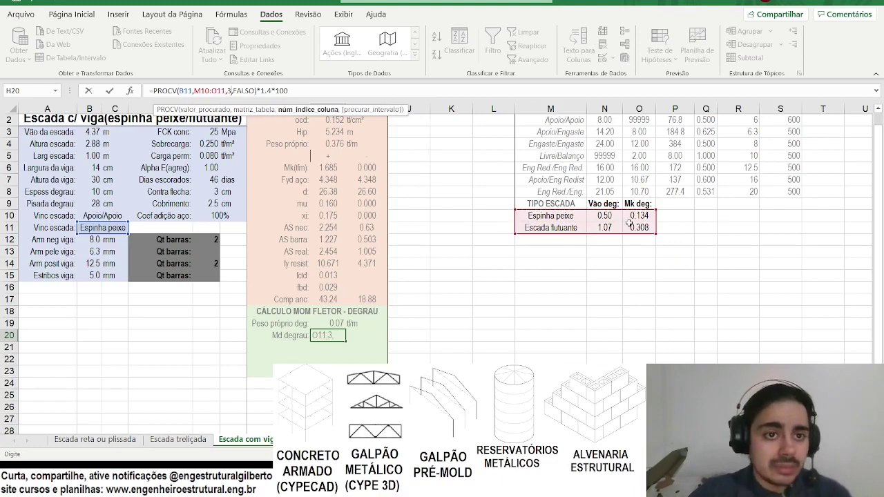
key("Return")
key("Up")
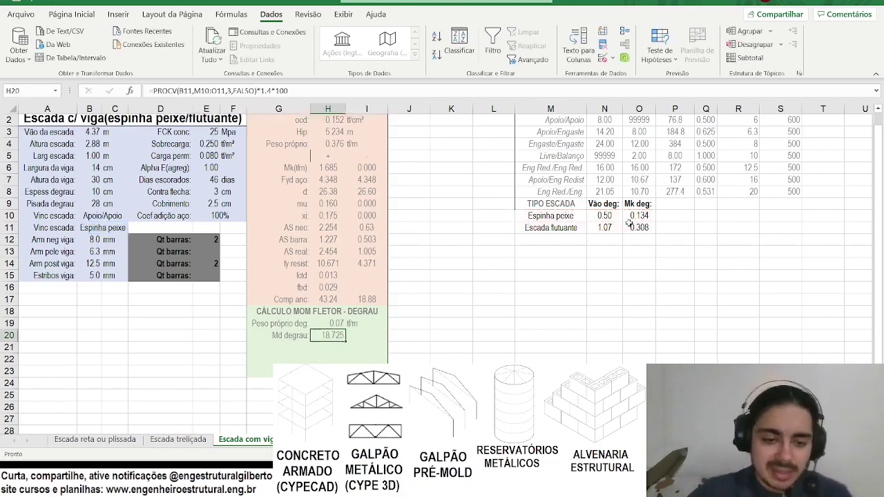
Display the Md degrau value in H20 with one decimal place and enter the unit "tfcm" in I20.
left_click(72, 14)
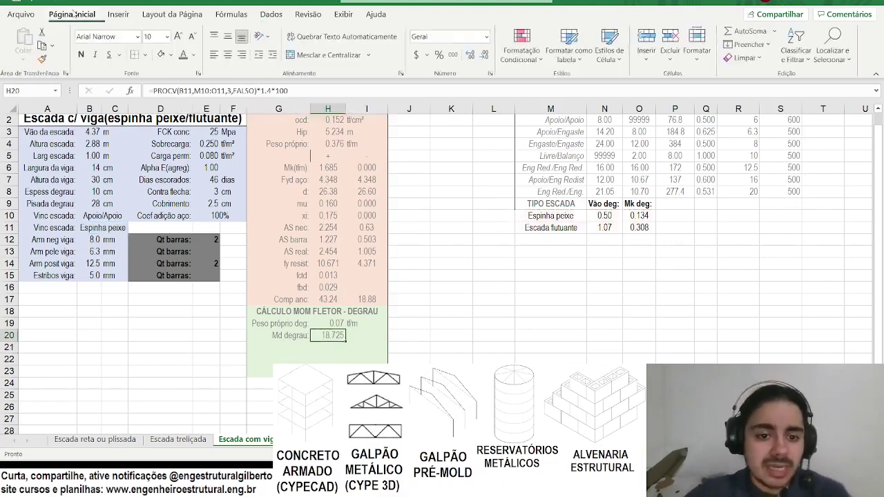
left_click(486, 55)
left_click(487, 56)
left_click(366, 336)
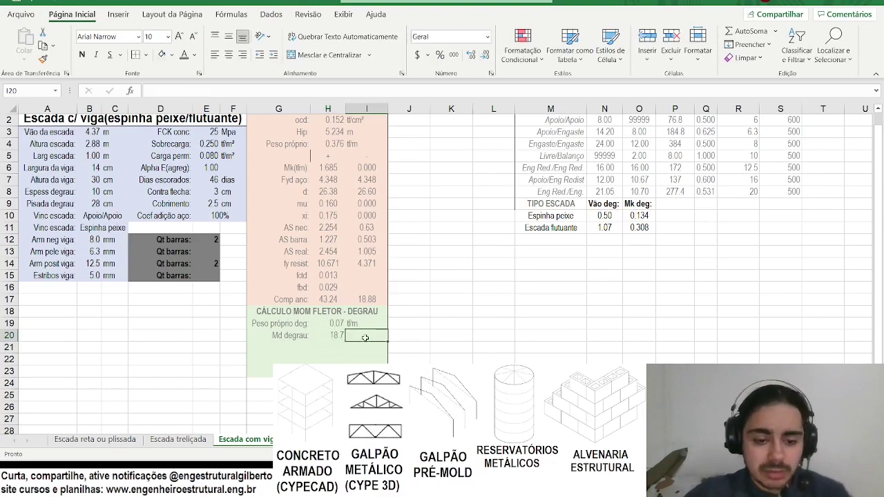
type("tfcm")
key("Return")
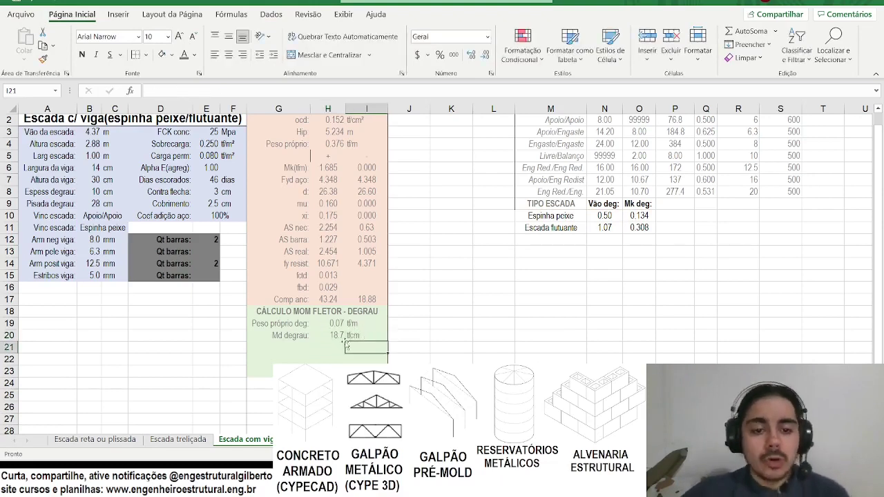
Enter the label "d:" in G21 and align it right.
left_click(280, 336)
left_click(281, 346)
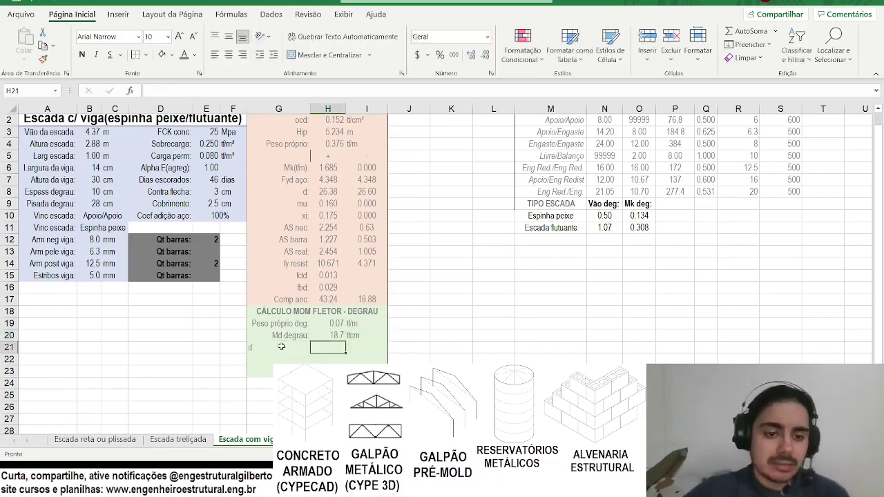
left_click_drag(281, 328, 308, 358)
scroll(309, 358, "down", 1)
left_click(242, 55)
left_click(243, 55)
Copy the Arm posit viga row A14:E14 to row 17 and relabel A17 as "Arm degrau:".
left_click_drag(63, 227, 207, 227)
key("ctrl+c")
left_click(60, 263)
key("ctrl+v")
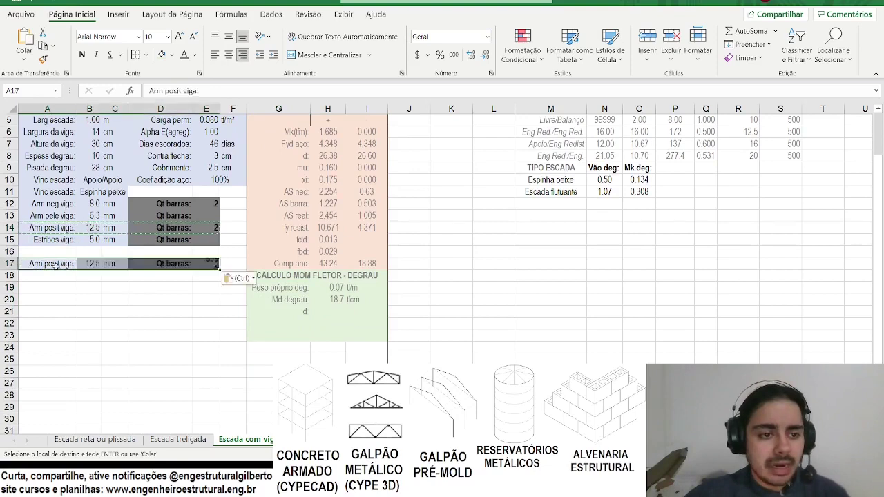
key("Escape")
left_click(60, 263)
type("Arm degra")
key("Tab")
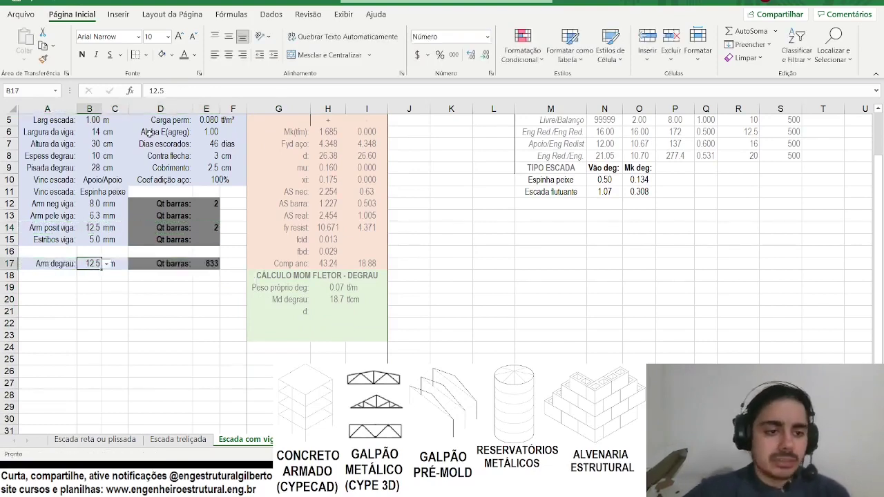
Set the Arm degrau bar diameter in B17 to 8 mm.
left_click(107, 264)
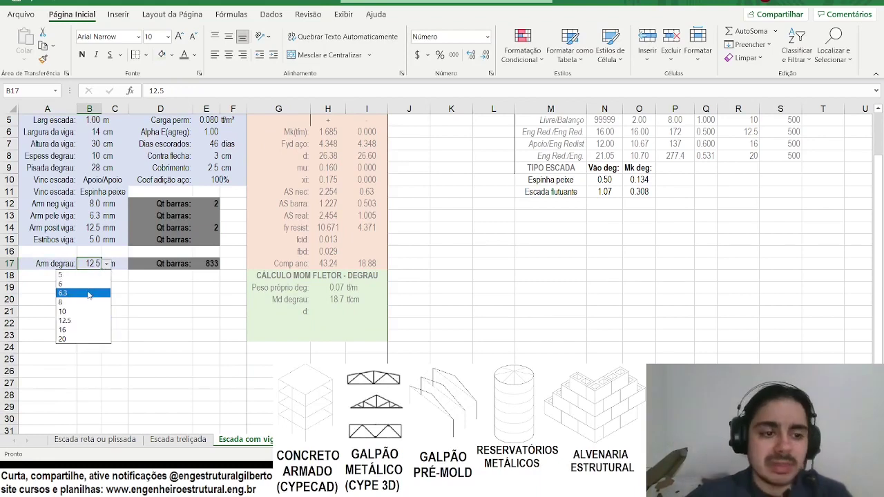
left_click(86, 302)
left_click(321, 310)
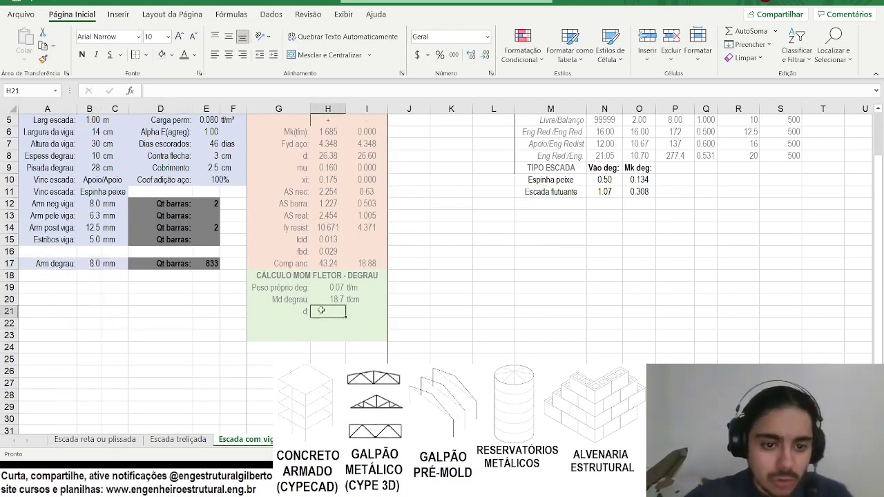
Calculate d in H21 as the step thickness B8 minus the cover E9 and half the B17 bar diameter in centimetres.
type("=")
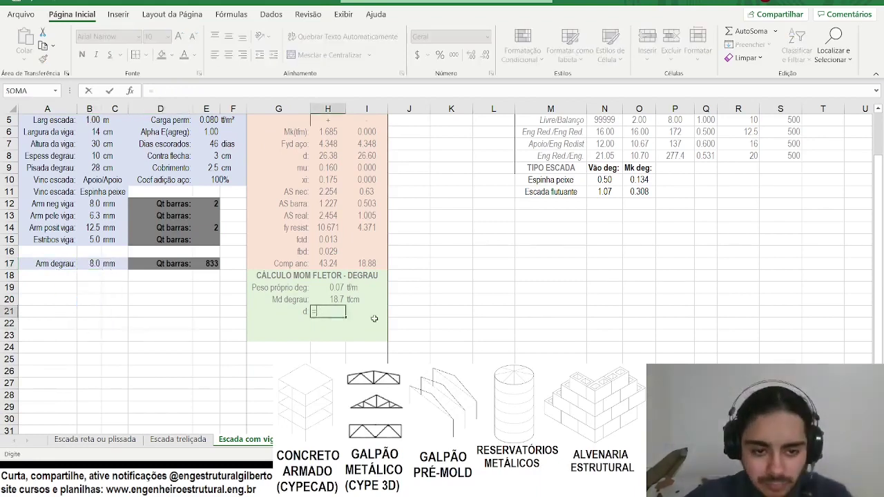
scroll(199, 264, "up", 1)
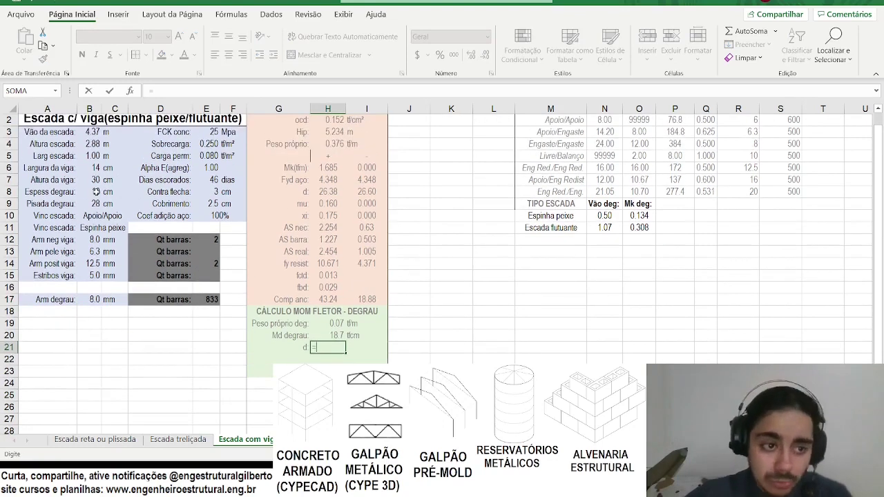
left_click(96, 192)
type("-")
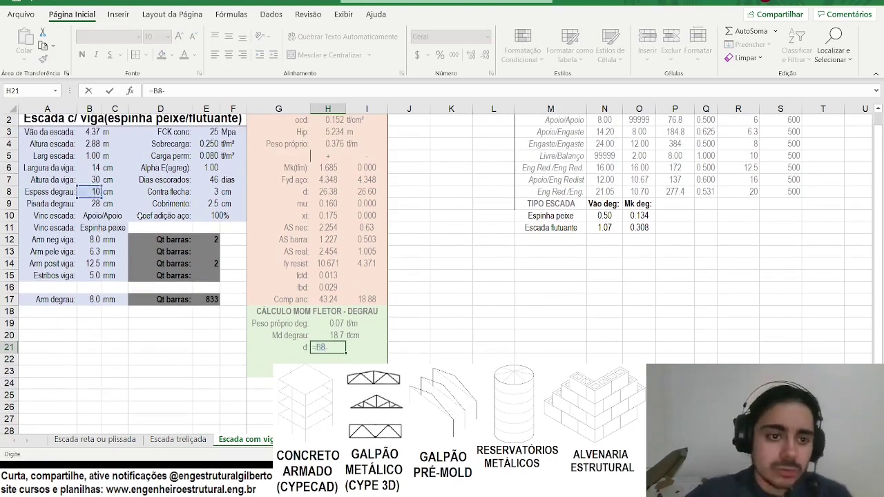
left_click(215, 204)
type("-")
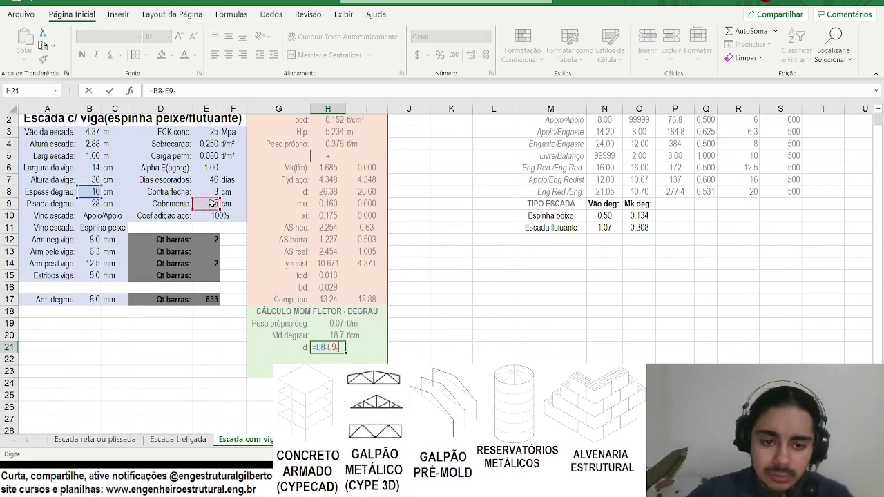
left_click(79, 300)
type("/")
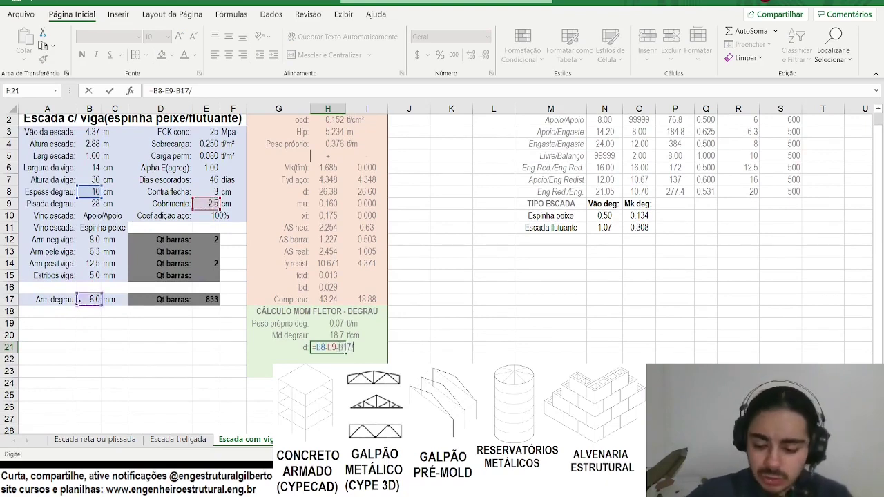
scroll(227, 359, "down", 2)
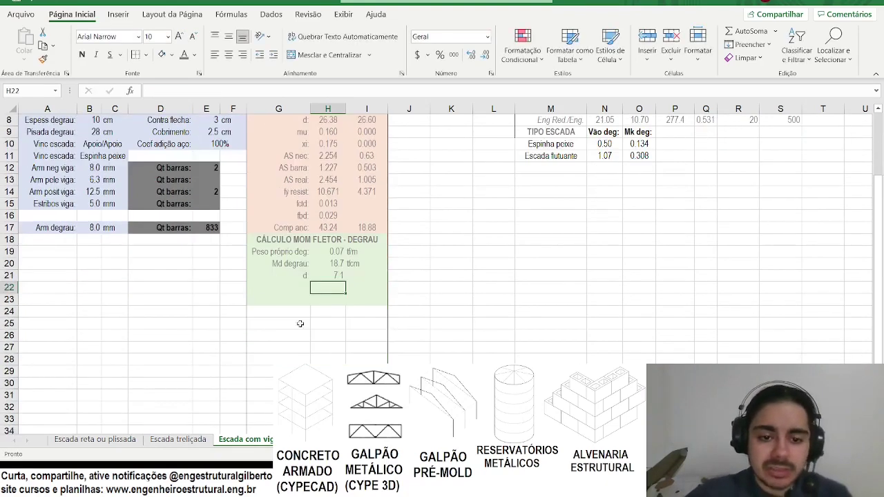
Enter the unit "cm" in I21 beside the step's d value.
left_click(351, 274)
type("cm")
key("Return")
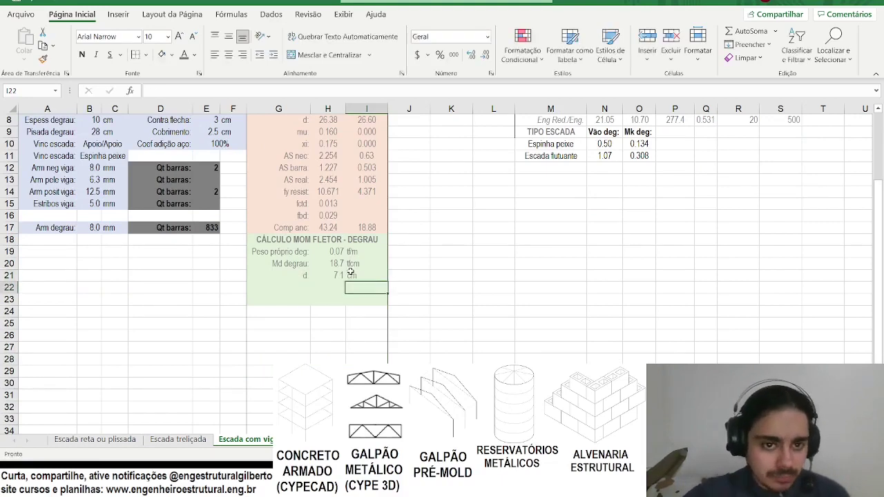
Copy the labels mu, xi and AS nec from G9:G11 to G22:G24.
scroll(318, 221, "up", 1)
left_click(297, 166)
left_click_drag(297, 165, 293, 192)
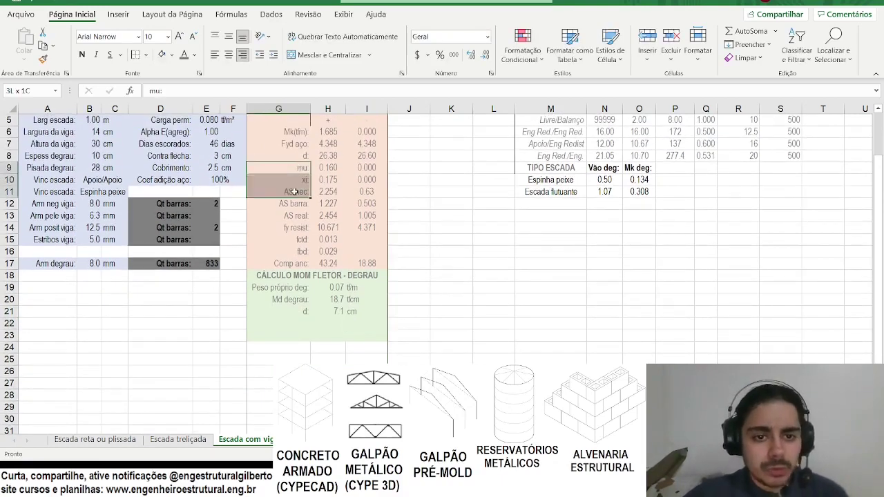
key("ctrl+c")
left_click(297, 324)
key("ctrl+v")
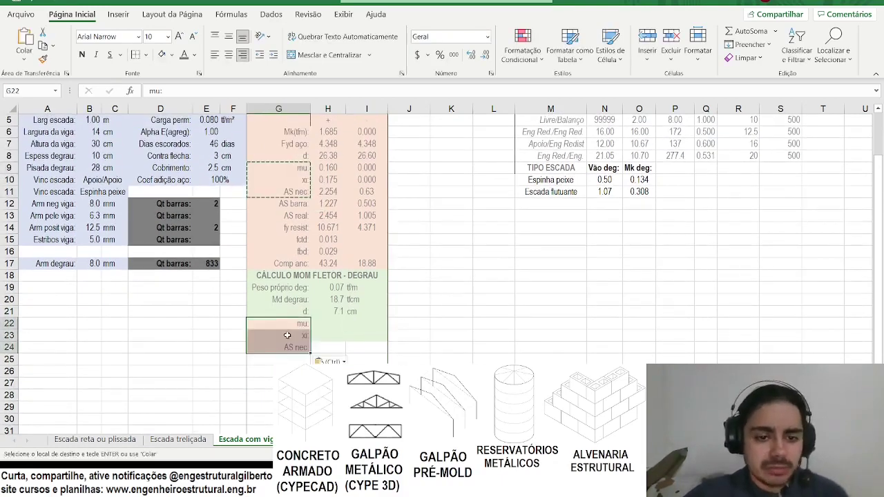
Fill the mu, xi and AS nec rows G22:I24 with the degrau section's light green.
left_click_drag(297, 326, 361, 350)
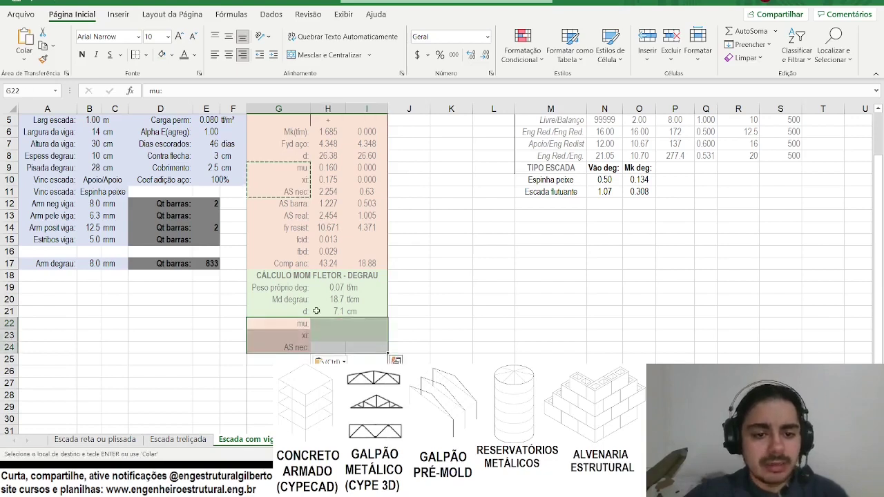
scroll(361, 332, "down", 1)
left_click(171, 55)
left_click(171, 55)
left_click(161, 55)
Calculate the step's mu in H22 with the formula =H20/H21^2/B9/H2.
left_click(313, 298)
key("Up")
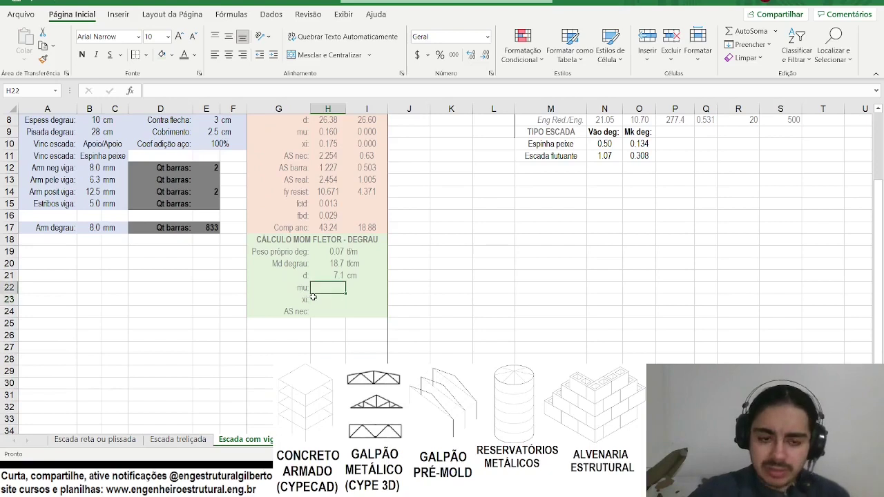
type("=")
left_click(339, 265)
type("/")
left_click(339, 275)
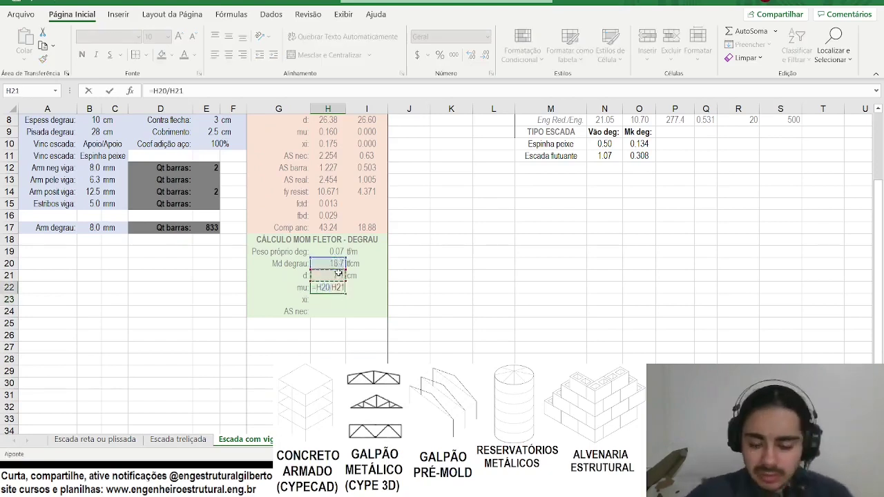
type("^2/")
scroll(207, 221, "up", 1)
left_click(90, 167)
type("/")
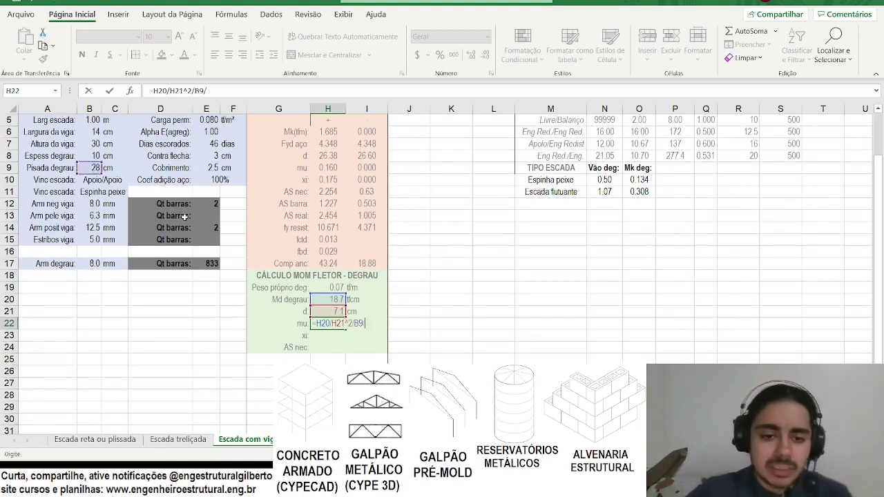
scroll(290, 221, "up", 2)
left_click(324, 134)
scroll(291, 225, "down", 2)
key("Return")
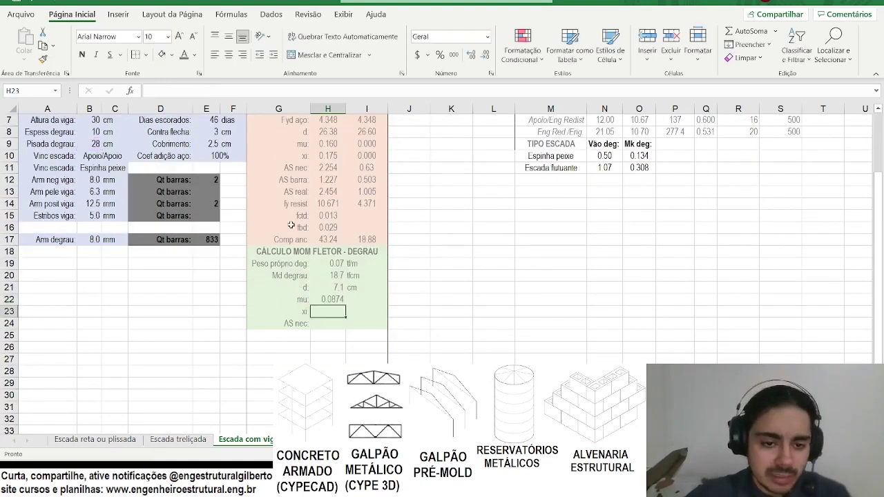
left_click(365, 303)
type("tf")
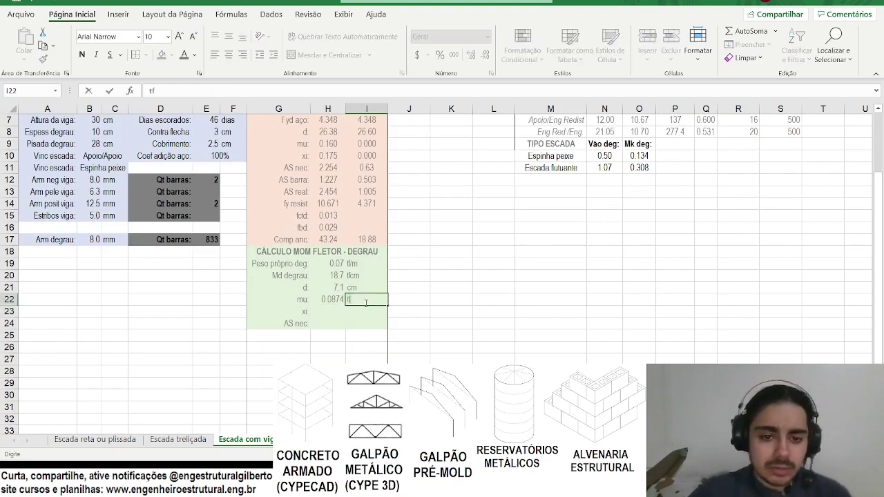
key("Escape")
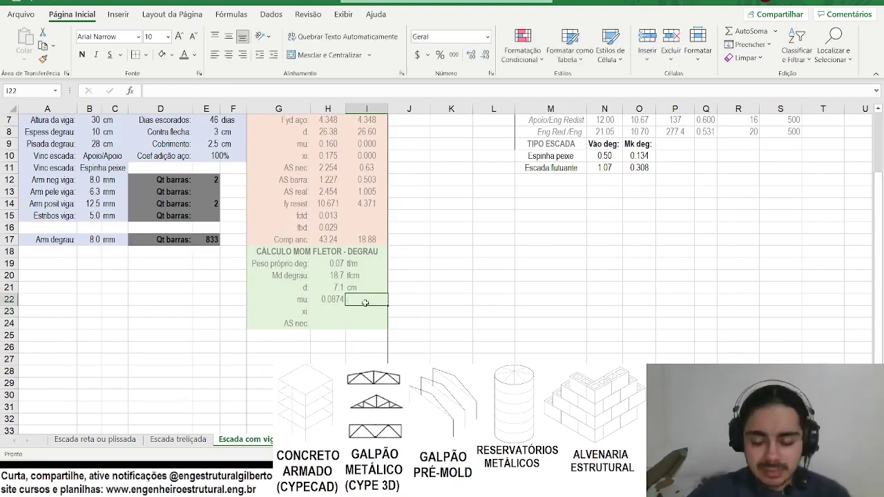
Calculate the step's xi in H23 with the formula =1-(1-2*H22)^0.5.
left_click(324, 311)
type("=")
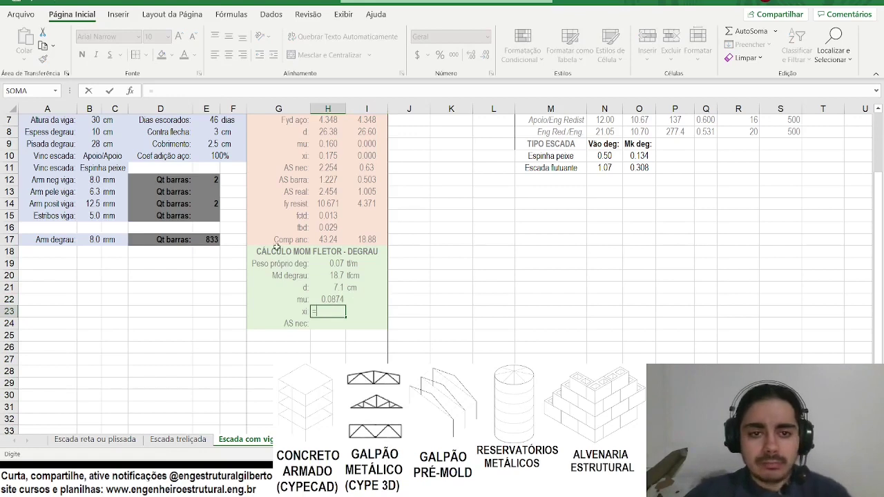
key("Escape")
scroll(295, 206, "up", 1)
left_click(327, 191)
left_click(329, 347)
type("=1-(")
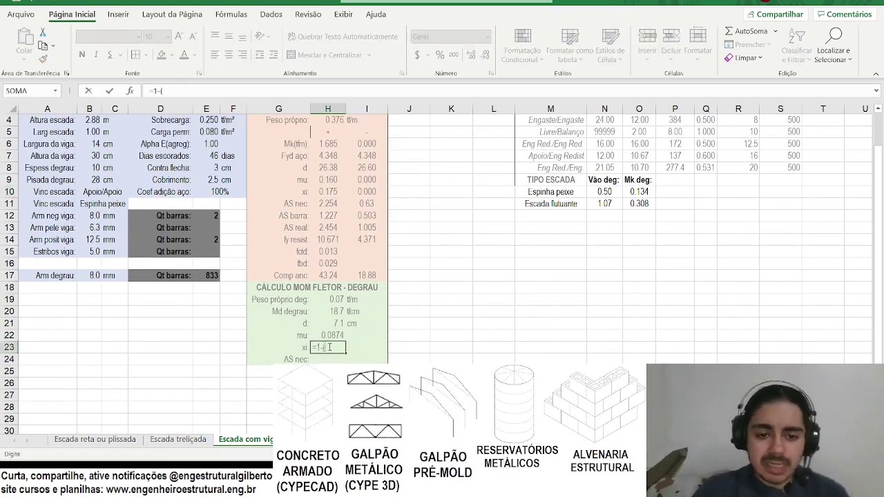
type("1-2*")
left_click(328, 335)
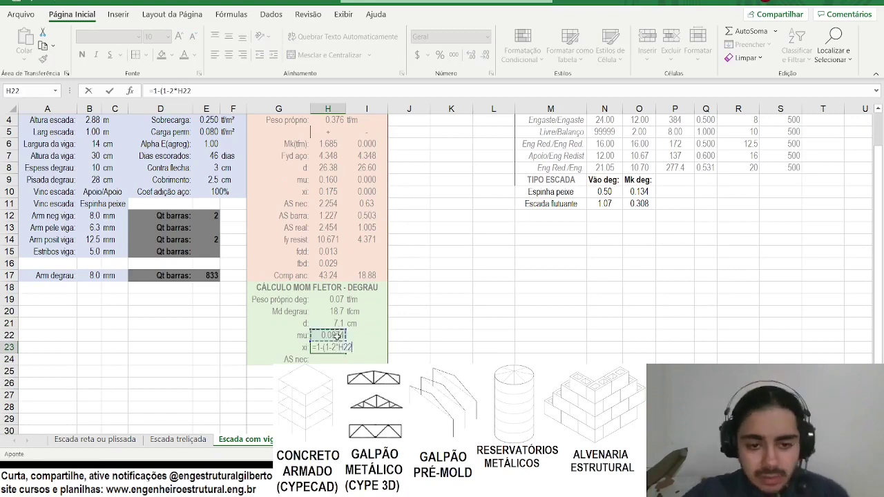
scroll(474, 337, "down", 1)
type(")^0.5")
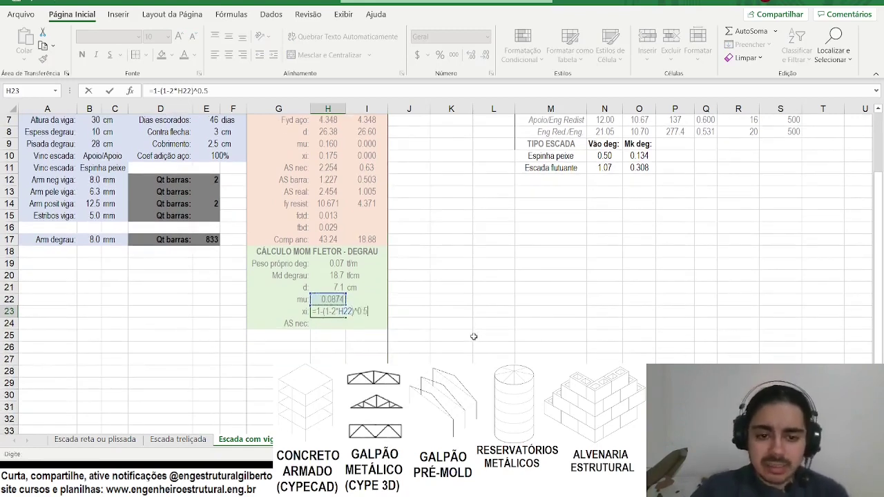
key("Return")
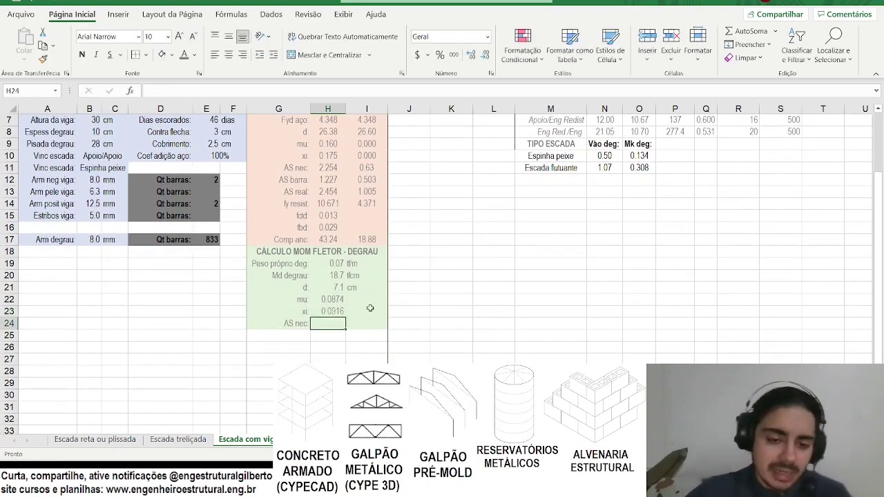
Enter the step's AS nec formula in H24 as =H23*H21*B9*H2.
type("=")
left_click(342, 311)
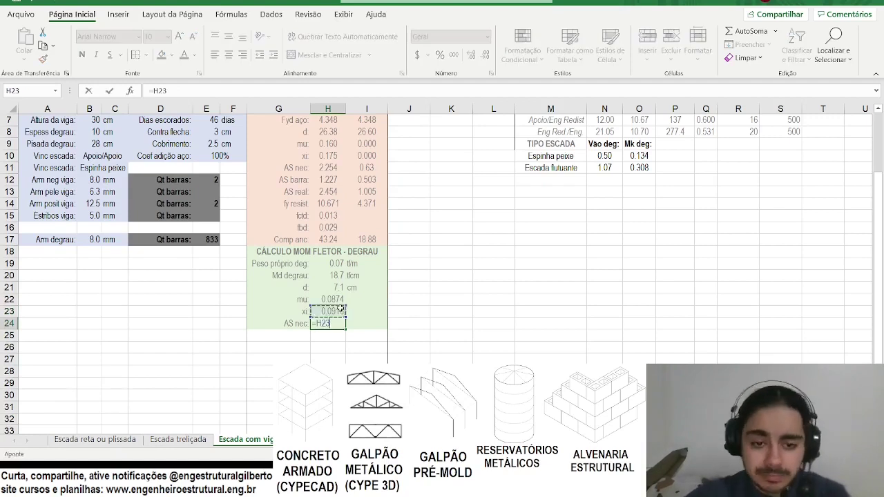
type("*")
left_click(334, 287)
type("*")
left_click(95, 143)
type("*")
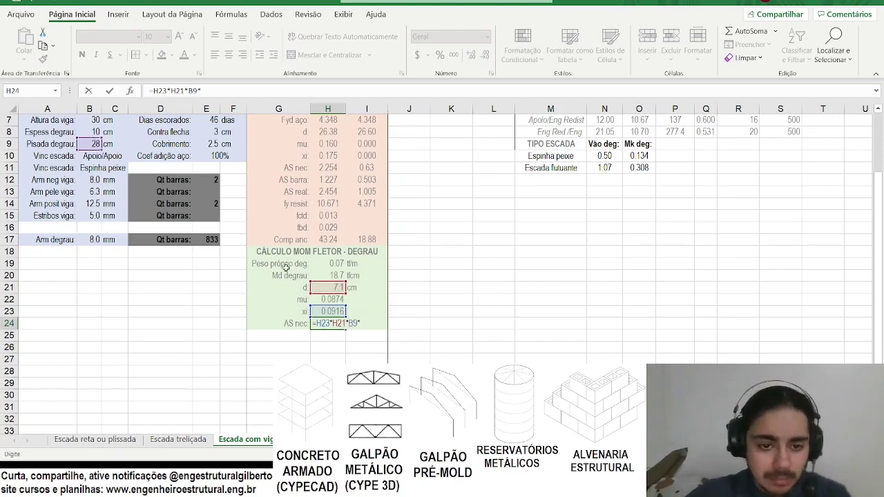
scroll(301, 253, "up", 2)
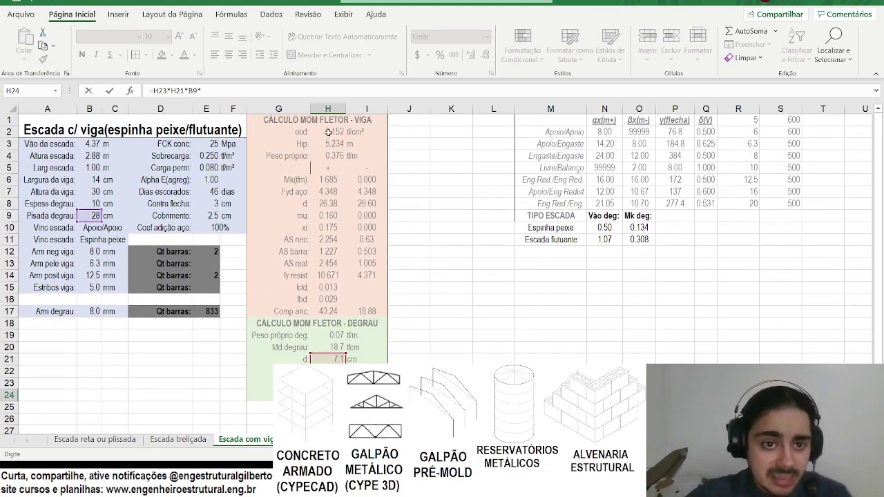
left_click(329, 131)
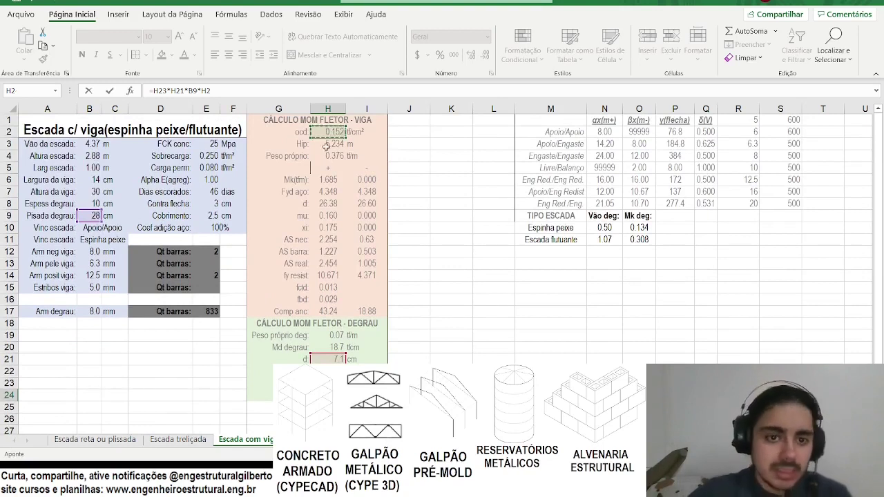
type("/")
key("Return")
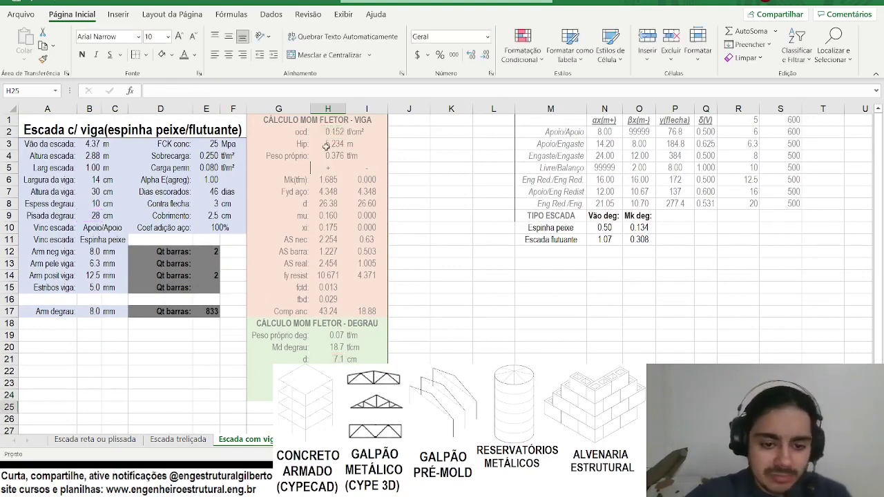
Move the AS nec row G24:I24 down to row 25.
scroll(326, 146, "down", 3)
left_click_drag(276, 288, 375, 287)
key("ctrl+x")
left_click(296, 299)
key("ctrl+v")
Copy the xi row G23:I23 to row 24 and relabel G24 as "fyd aço:".
scroll(283, 266, "up", 2)
scroll(290, 323, "down", 1)
left_click_drag(292, 312, 361, 315)
key("ctrl+c")
left_click(278, 322)
key("ctrl+v")
key("Escape")
left_click(293, 321)
type("f")
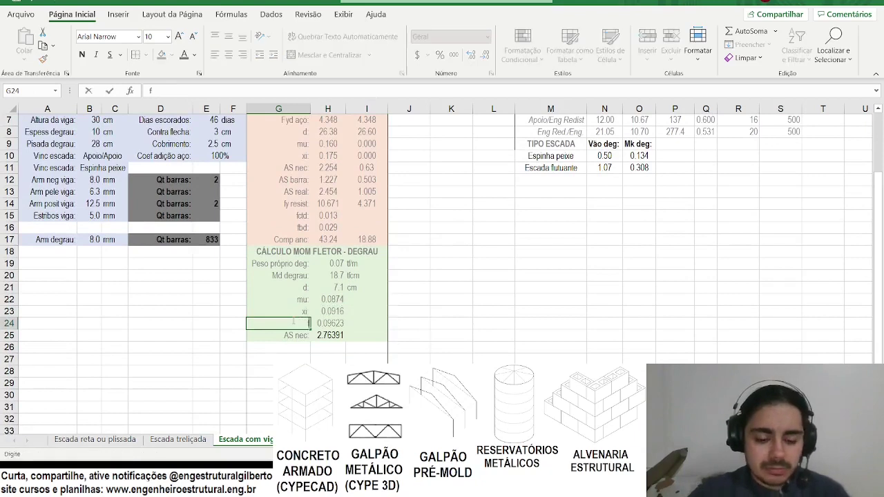
type("yd aço:")
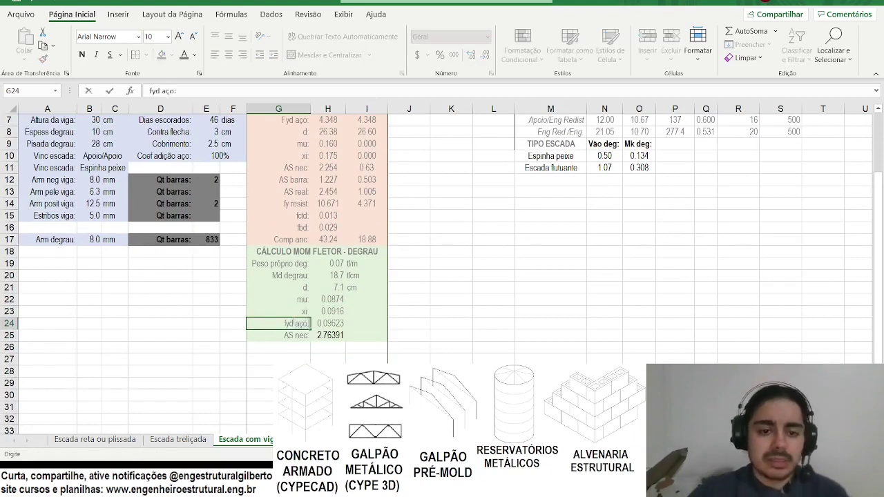
Calculate fyd aço in H24 with PROCV of B17 in R1:S8, column 2, exact match (falso), divided by 100 and the steel safety factor.
key("Tab")
type("=")
key("Escape")
type("=´")
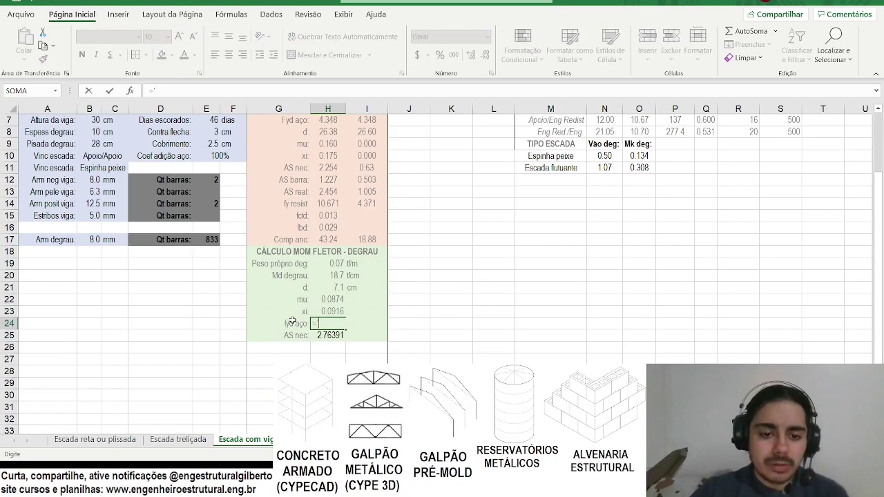
key("BackSpace")
type("procv(")
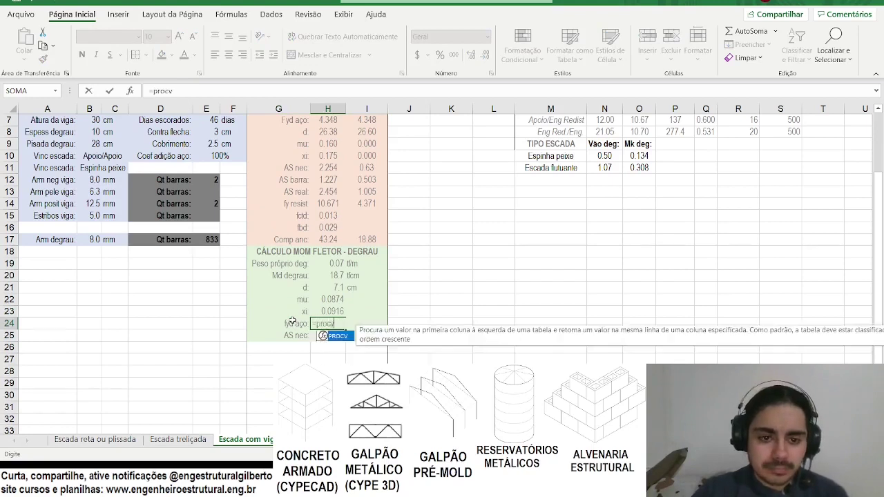
left_click(93, 239)
scroll(277, 246, "up", 2)
type(";")
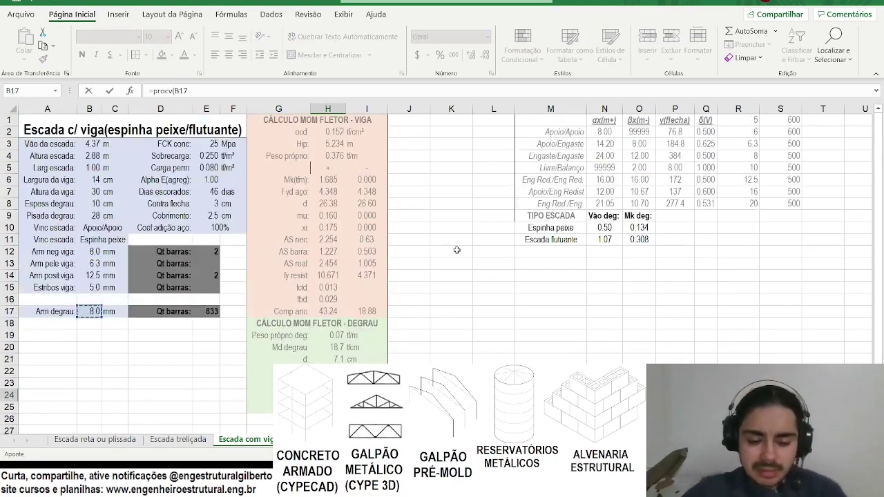
left_click_drag(752, 120, 756, 132)
left_click_drag(779, 176, 780, 206)
type(";")
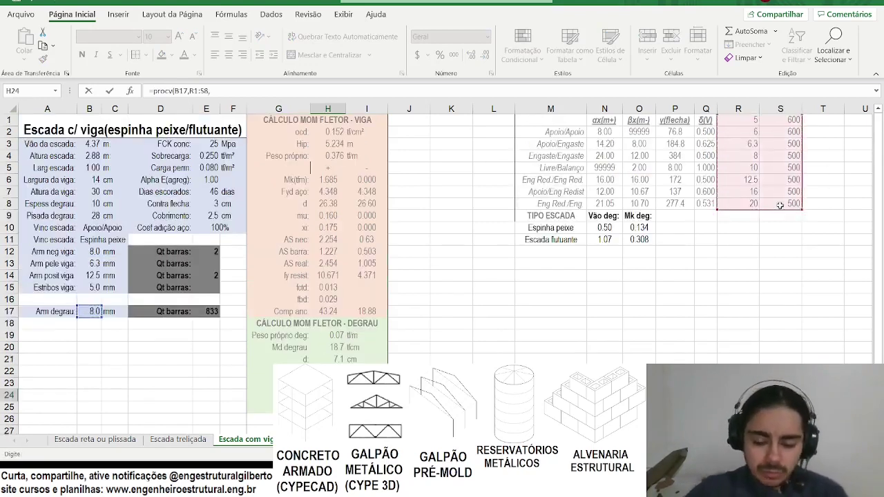
type("2;falso)/100/1")
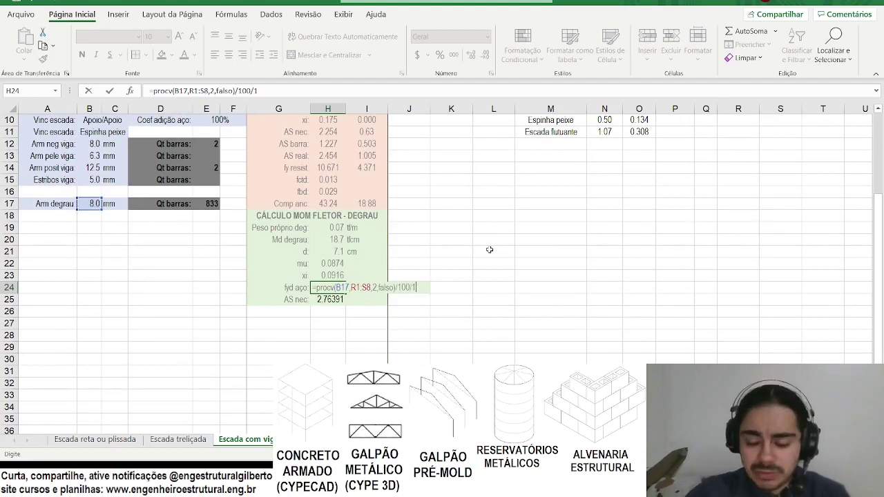
key("Return")
Finish the fyd aço formula in H24 and enter its unit tf/cm² in I24.
key("Down")
key("Down")
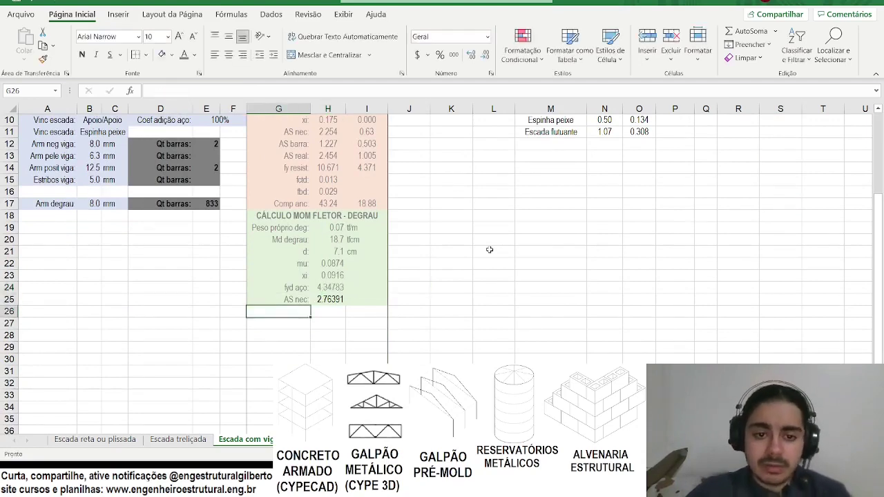
key("Up")
key("Up")
key("Up")
key("Right")
key("Right")
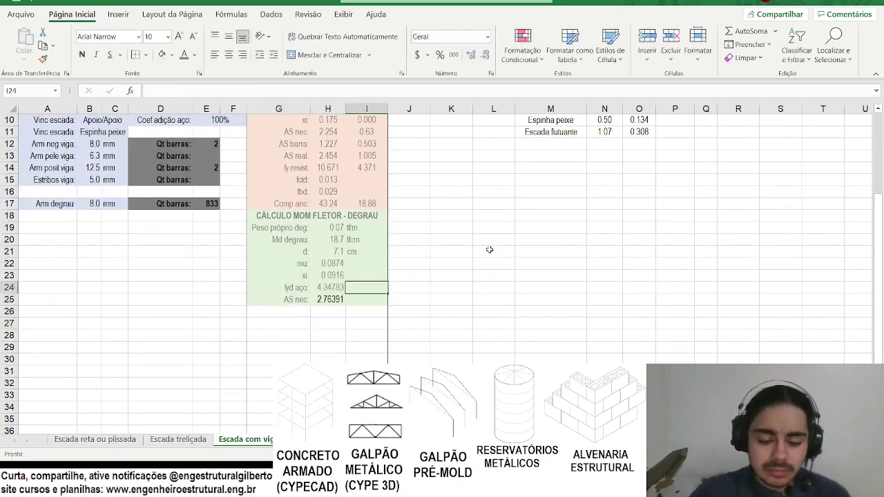
type("c")
type("f/cm²")
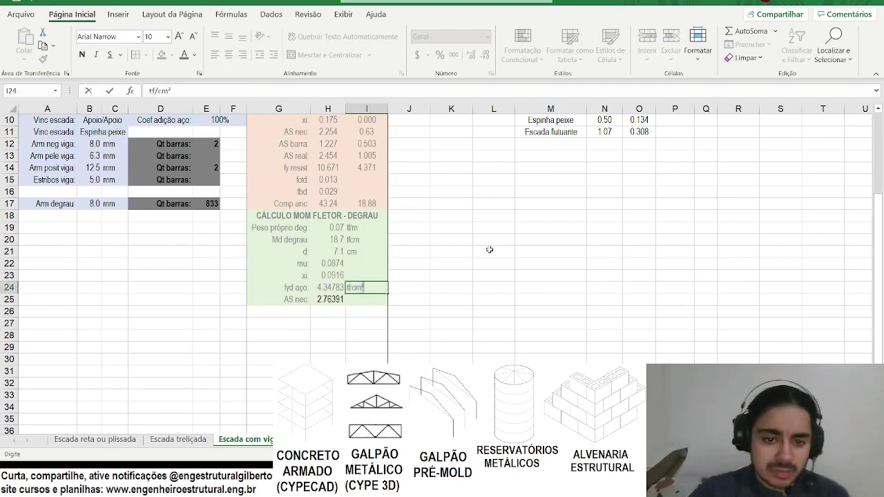
key("Return")
Display the fyd aço value in H24 with two decimal places.
left_click(329, 287)
left_click(485, 55)
left_click(485, 54)
left_click(486, 55)
Change the AS nec formula in H25 to =H23*H21*B9*H2/H24 so that it divides by fyd.
left_click(329, 299)
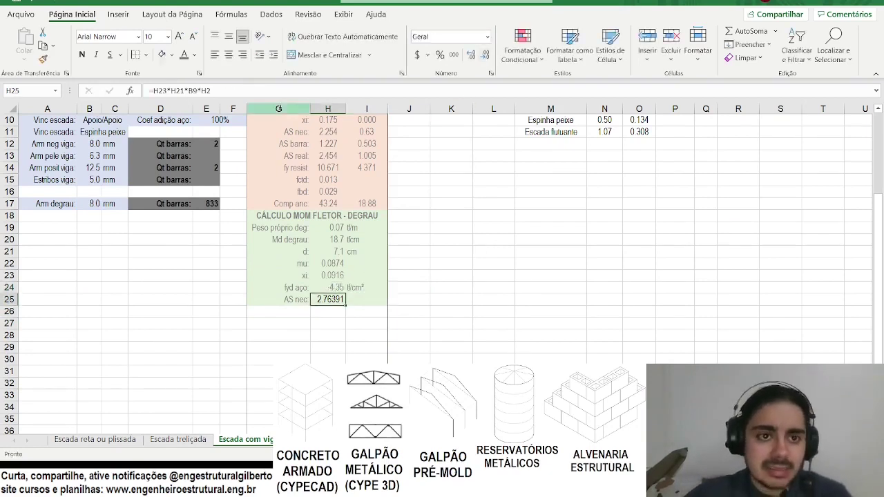
left_click(262, 91)
key("BackSpace")
type("/")
left_click(335, 288)
key("Return")
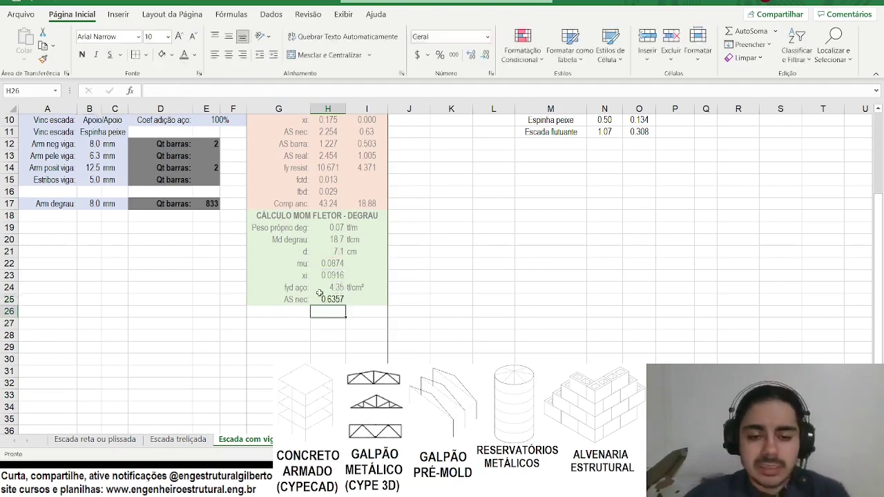
Enter the unit cm²/deg for AS nec in I25.
key("Up")
key("Right")
type("cm²")
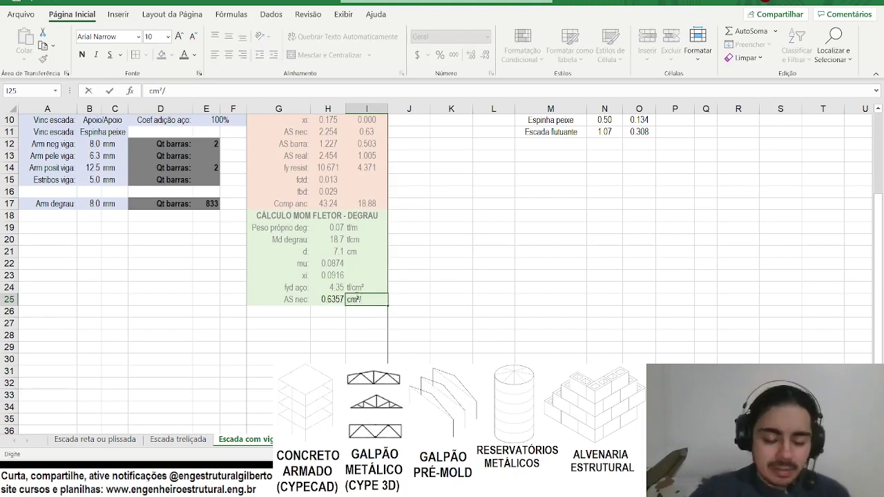
key("Return")
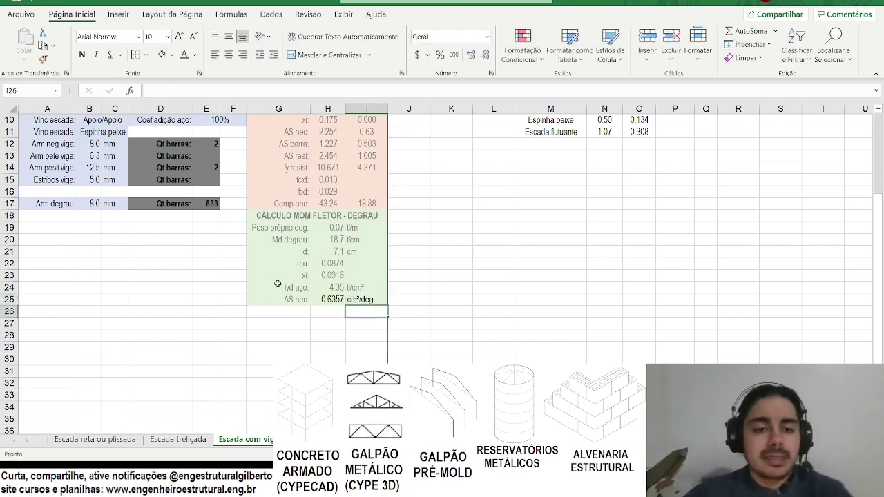
Copy the AS nec label from G25 to G26 and reword it as "AS barra".
left_click(290, 302)
key("ctrl+c")
left_click(288, 311)
key("ctrl+v")
double_click(163, 92)
type("barra")
key("Tab")
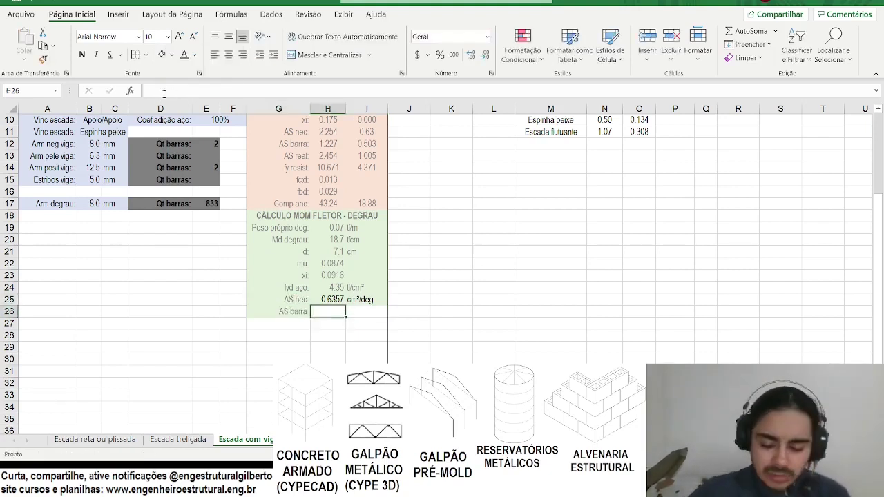
Copy the AS nec value and unit cells H25:I25 to row 26.
key("Up")
key("shift+Right")
key("ctrl+c")
key("Down")
key("ctrl+v")
key("Return")
Calculate AS barra in H26 as =B17^2*pi()/400.
key("Up")
type("=")
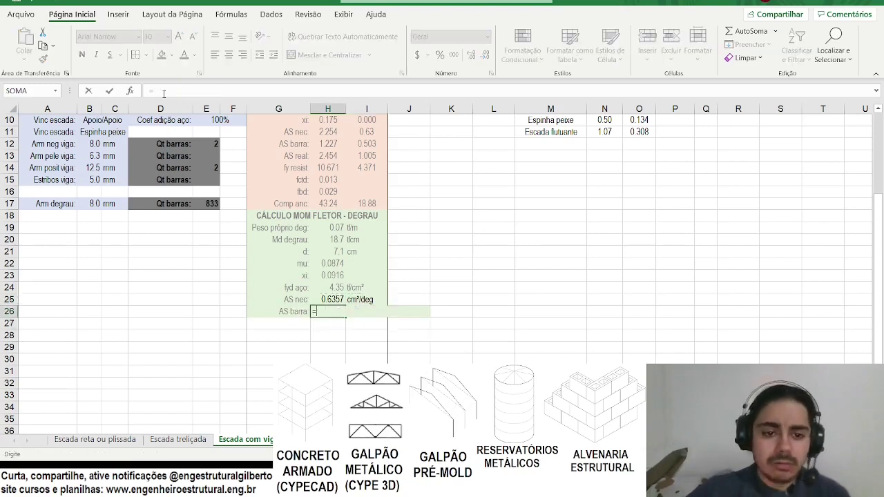
left_click(89, 204)
type("^2*")
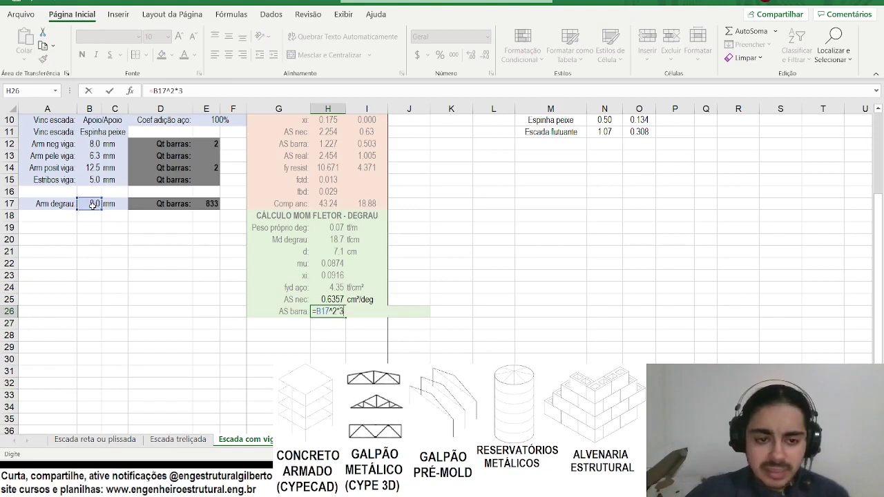
type("pi()/400")
key("Return")
Wrap the AS nec formula in H25 in MÁXIMO with a minimum steel area of 0.15*B9*B8/100 as second argument.
left_click(330, 299)
left_click(154, 92)
type("máximo(")
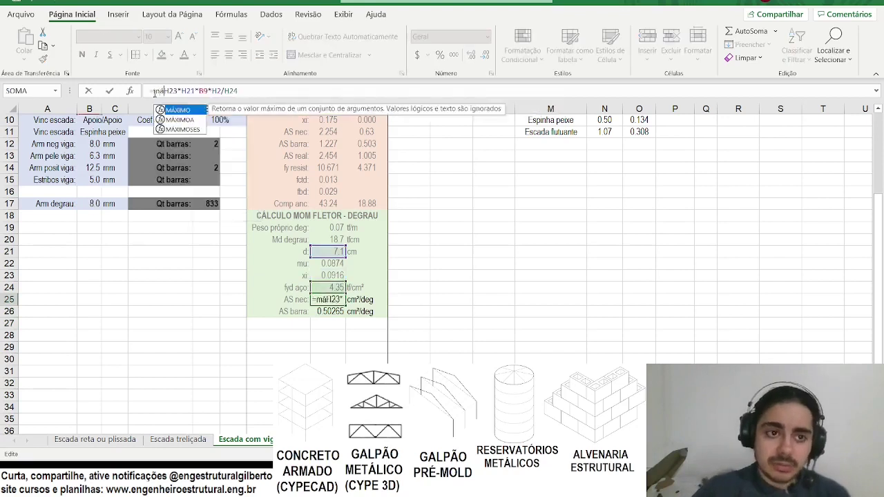
left_click(275, 92)
type(",")
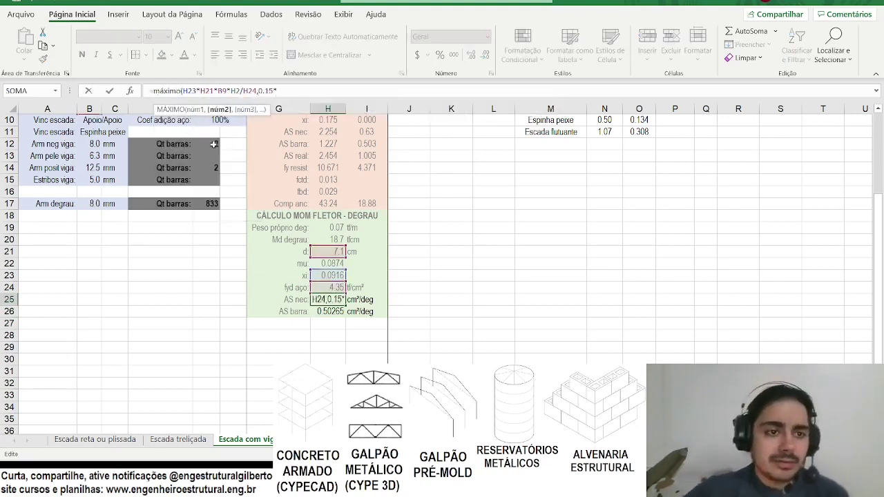
type("0.15*")
scroll(237, 125, "up", 2)
left_click(90, 179)
type("*")
left_click(91, 168)
scroll(257, 239, "down", 1)
type("/100")
key("Return")
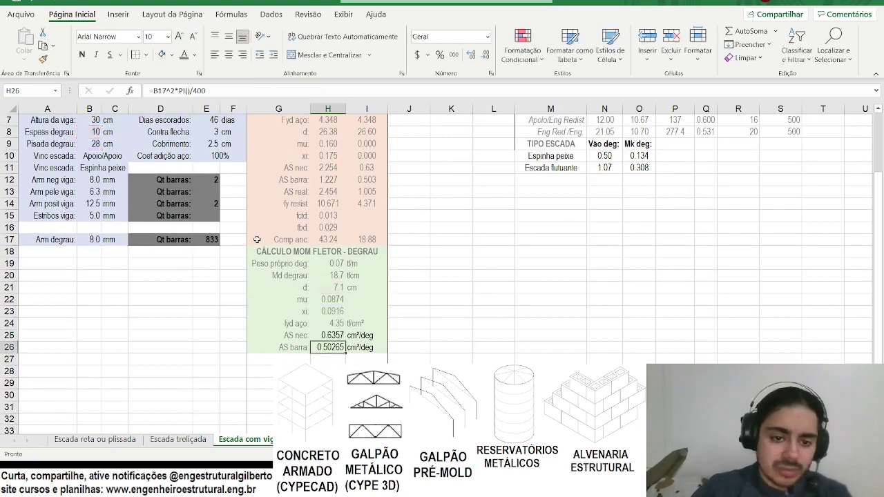
Work out the step's minimum steel area as 0.15/100*28*10 in the Calculator, and close it.
scroll(257, 239, "down", 1)
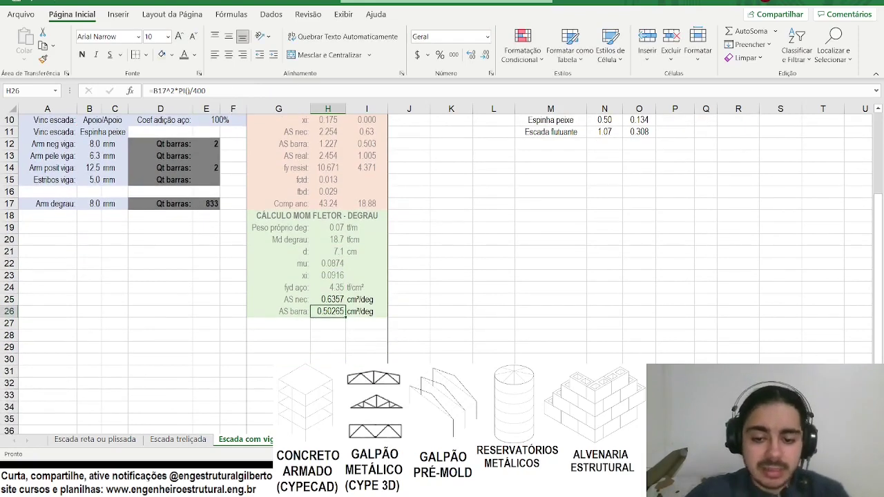
key("XF86Calculator")
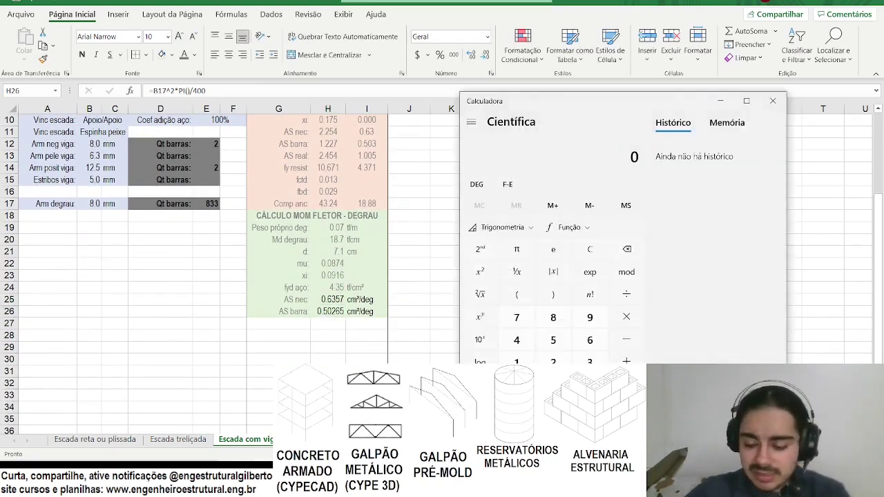
type("0.15/100")
key("Return")
type("28*10")
key("Return")
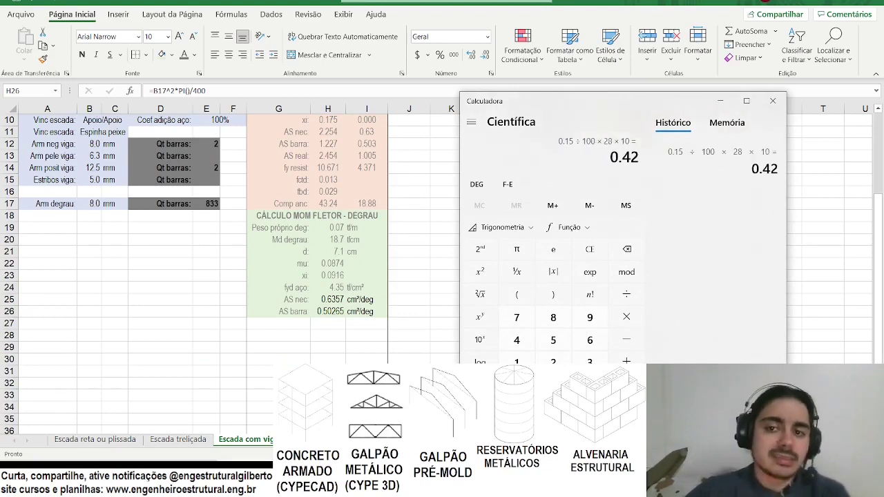
left_click(773, 101)
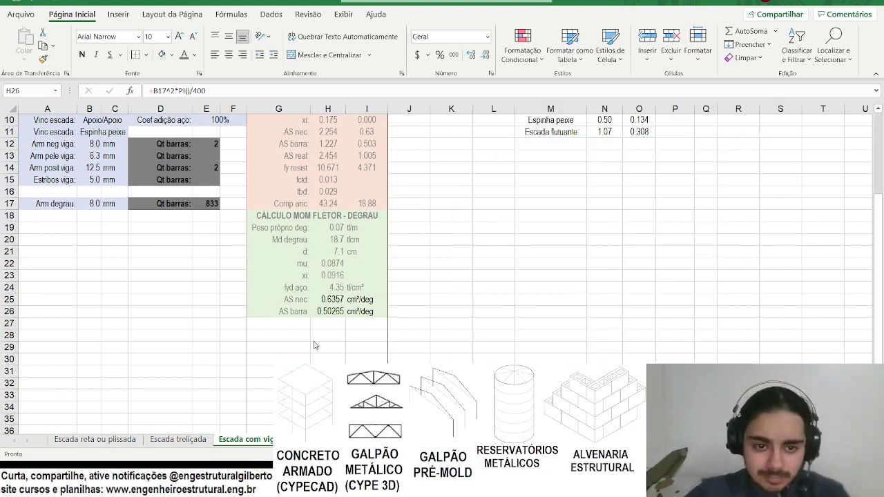
Apply the grey font color to the AS nec and AS barra values and units in H25:I26.
left_click_drag(333, 298, 366, 312)
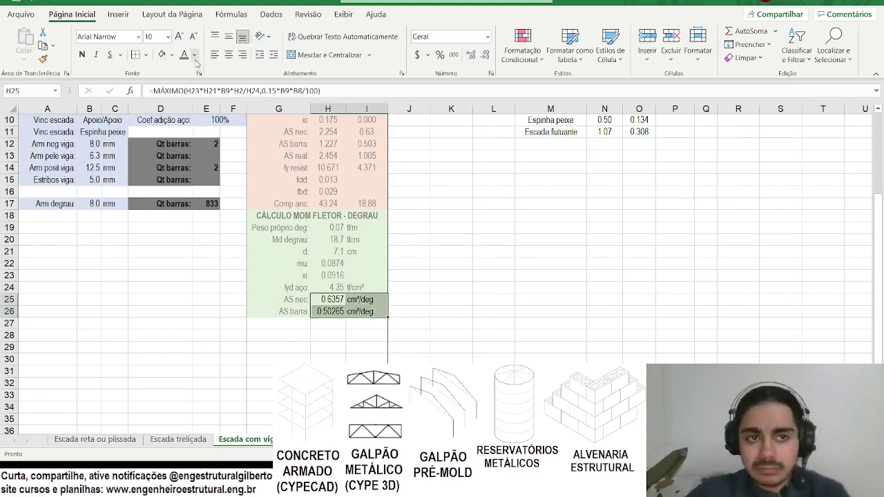
left_click(188, 55)
Replace the Arm degrau Qt barras formula in E17 with =arredondar.para.cima(H25/H26,0).
left_click(207, 203)
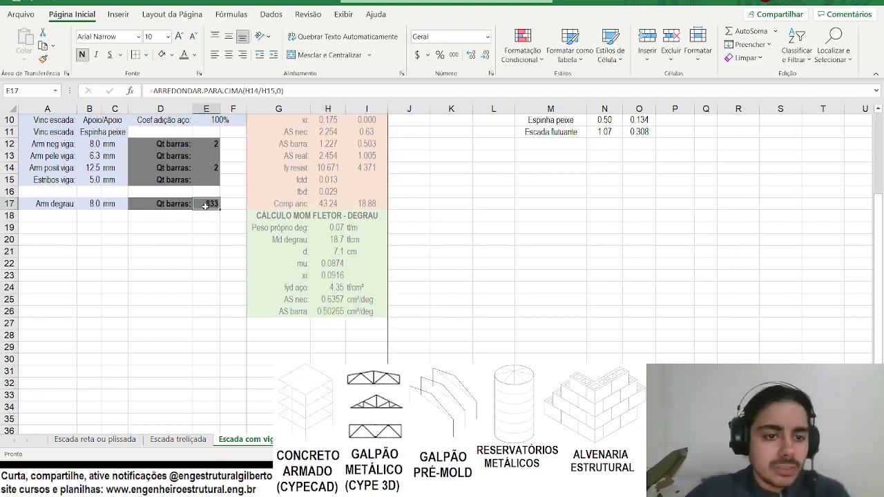
type("=arre")
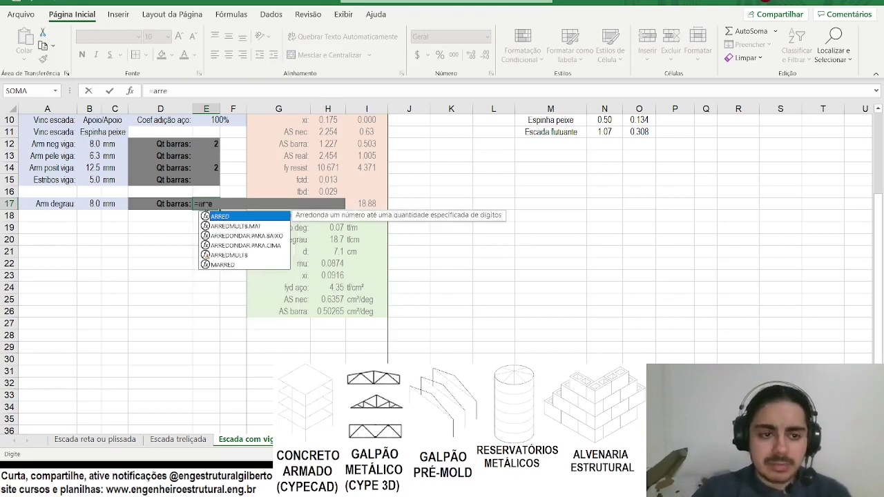
type("dondar.para.cima(")
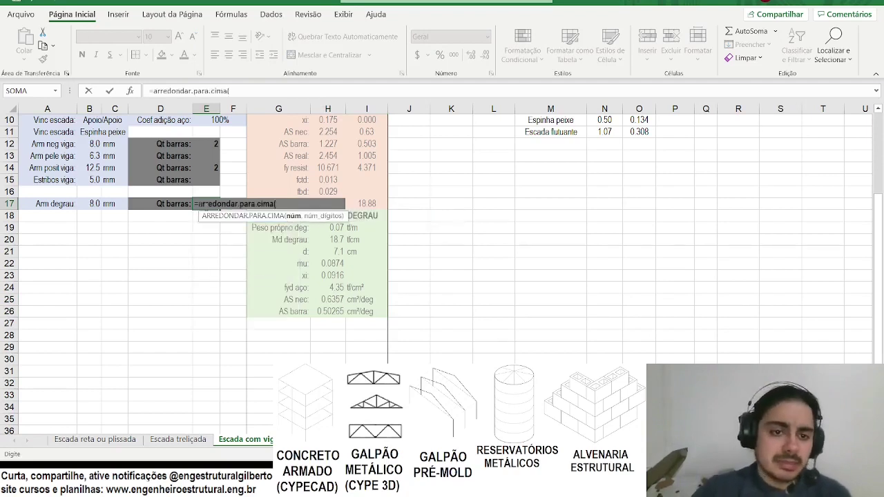
left_click(337, 298)
type("/")
left_click(332, 311)
type(",0")
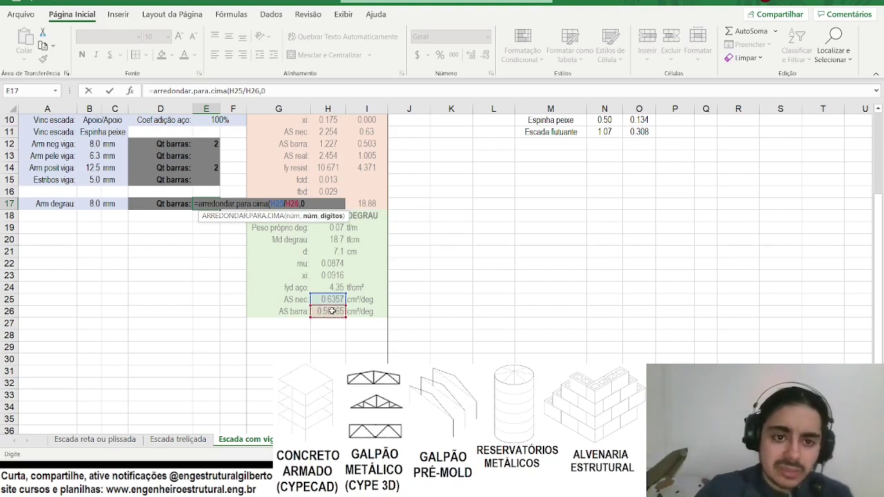
key("Return")
Try a 6.3 mm bar diameter for Arm degrau in B17, then choose another diameter and undo that last change.
left_click(89, 204)
left_click(107, 204)
left_click(83, 234)
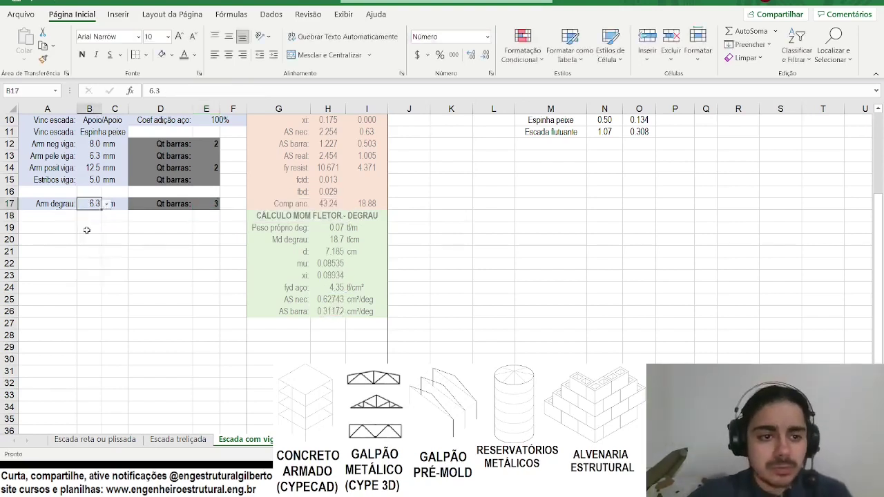
left_click(107, 203)
left_click(71, 225)
key("ctrl+z")
Display AS nec, AS barra, mu and xi in H25:H26 and H22:H23 with three decimal places.
left_click_drag(328, 299, 328, 311)
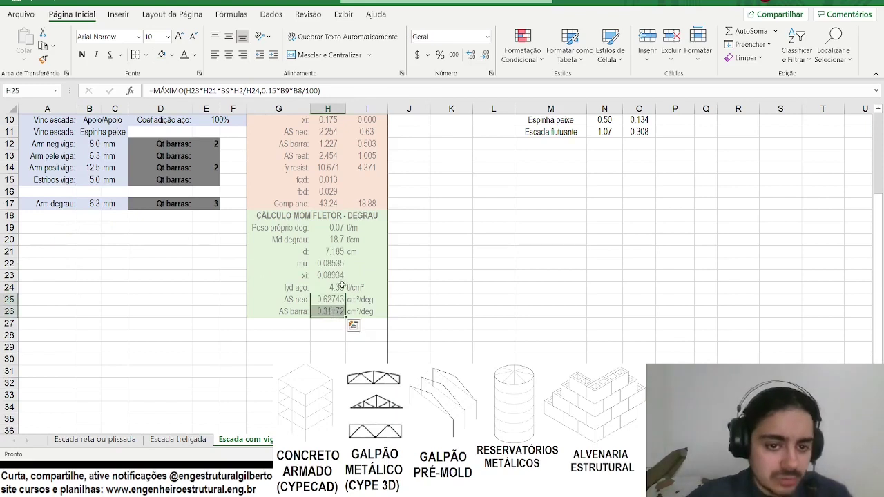
left_click(486, 54)
left_click(487, 54)
left_click_drag(314, 265, 325, 275)
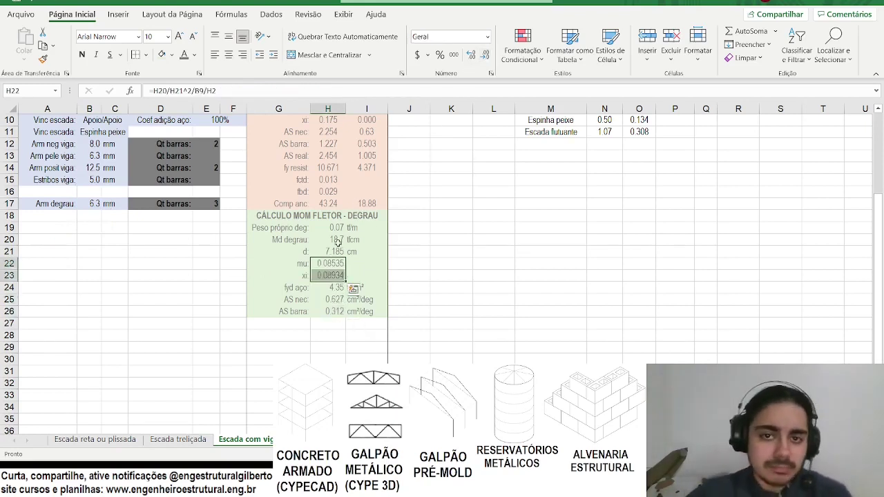
left_click(485, 55)
left_click(486, 55)
left_click(337, 226)
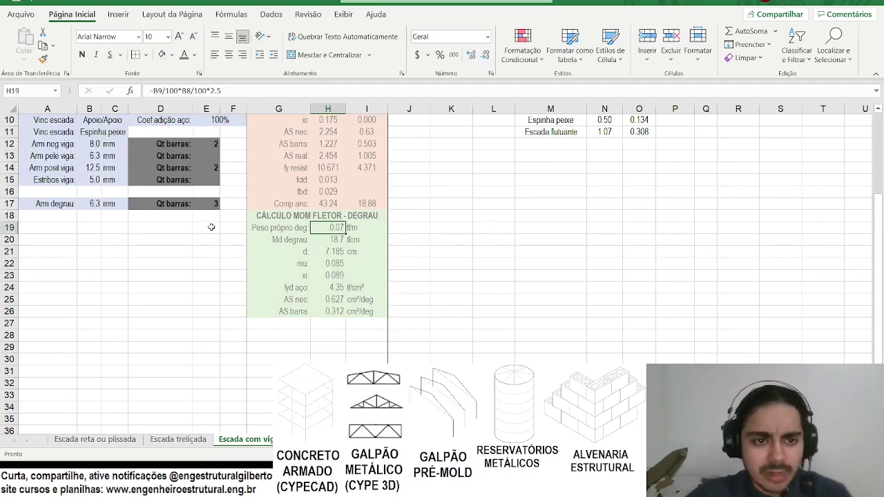
scroll(218, 226, "up", 3)
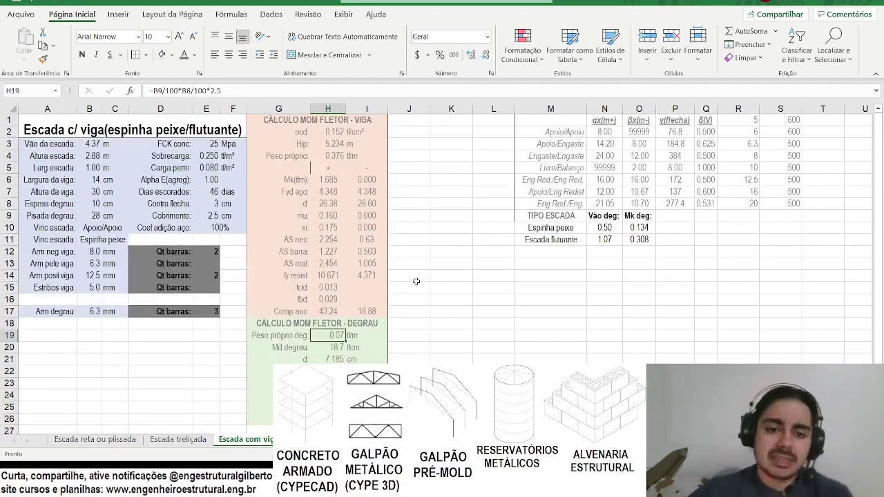
left_click(91, 276)
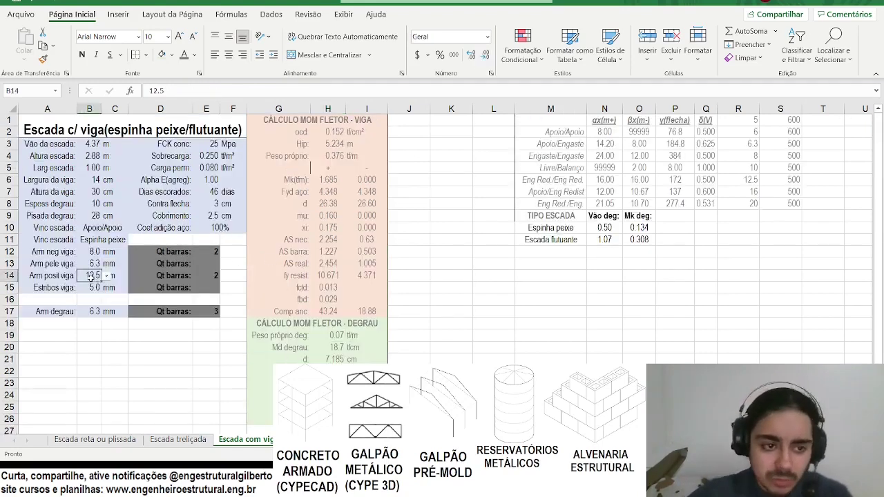
left_click(91, 254)
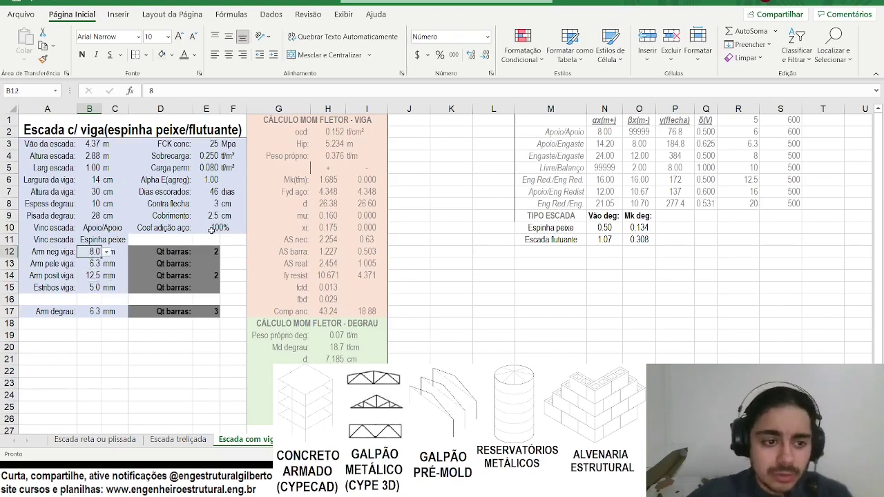
scroll(214, 230, "down", 3)
left_click_drag(49, 275, 207, 275)
left_click(105, 275)
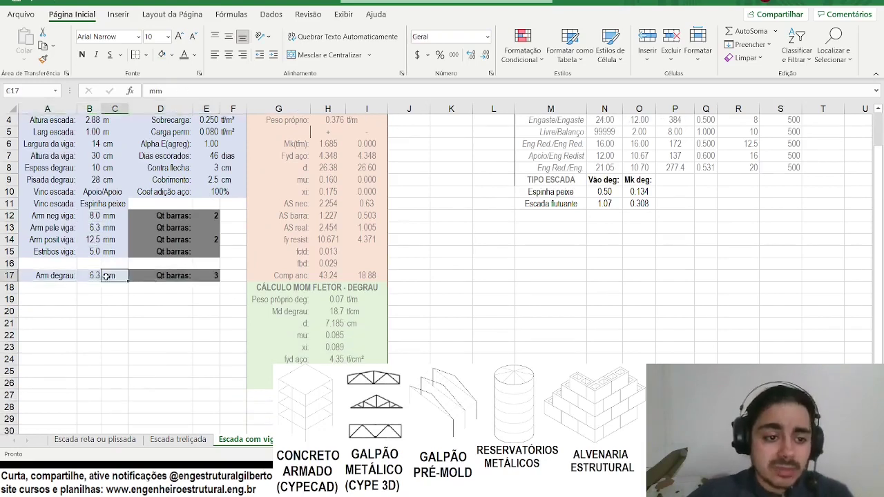
Set the Arm degrau bar diameter in B17 to 8 mm.
scroll(105, 275, "down", 3)
left_click(93, 239)
left_click(107, 239)
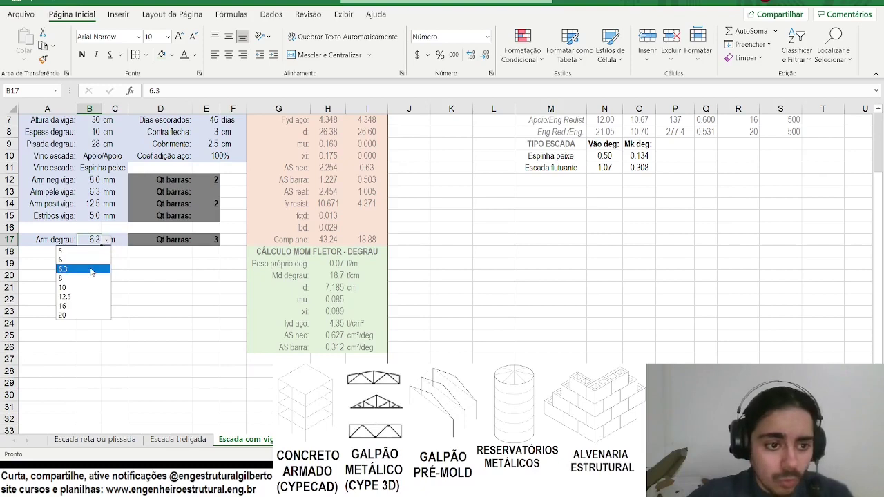
left_click(93, 278)
left_click(117, 277)
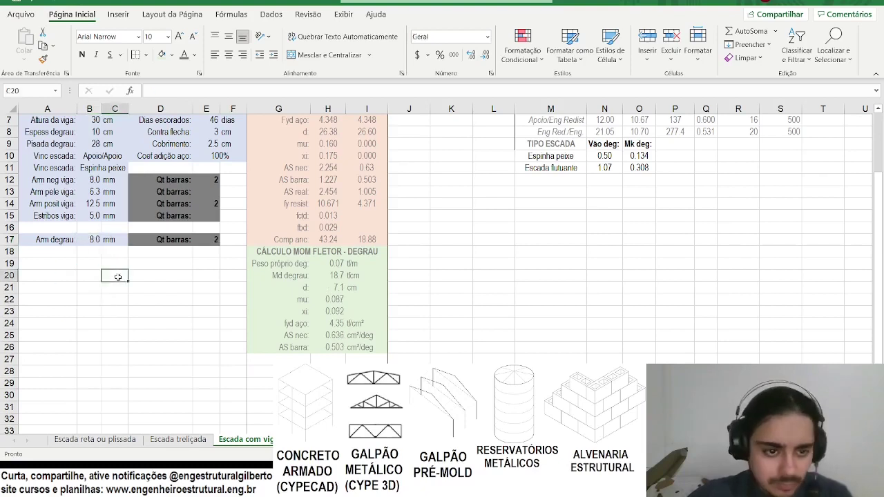
Wrap the Arm degrau Qt barras formula in E17 in MÁXIMO with a minimum of 2 bars.
left_click(213, 239)
left_click(149, 90)
type("máximo(")
type(",2")
key("Return")
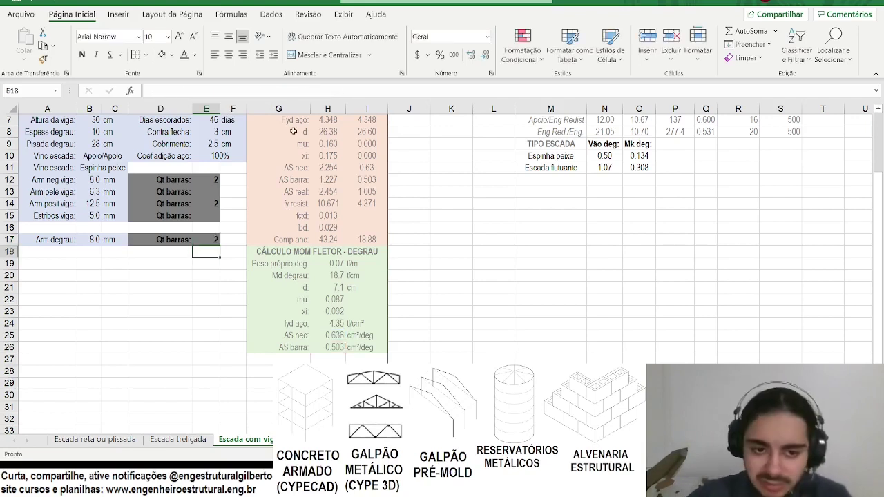
Copy the CÁLCULO FLECHA block from the Escada reta ou plissada sheet and paste it at J1 of the beam stair sheet.
scroll(327, 194, "up", 2)
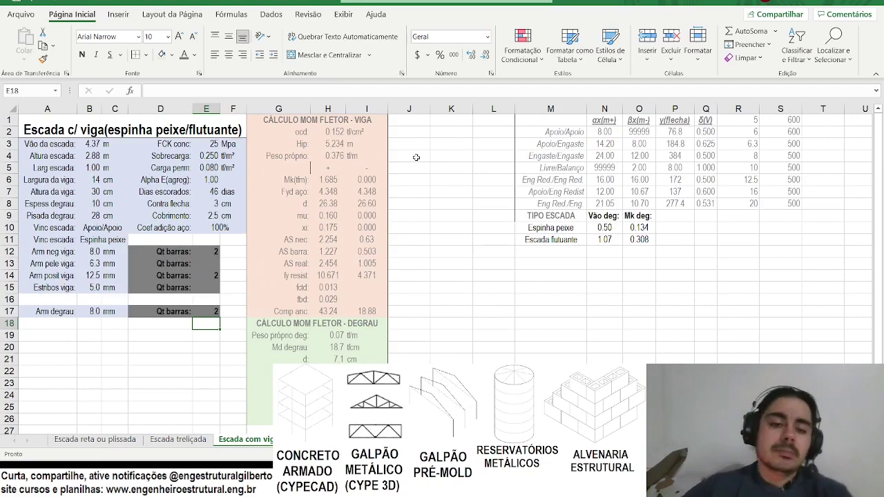
left_click(118, 439)
left_click_drag(411, 122, 411, 399)
key("ctrl+c")
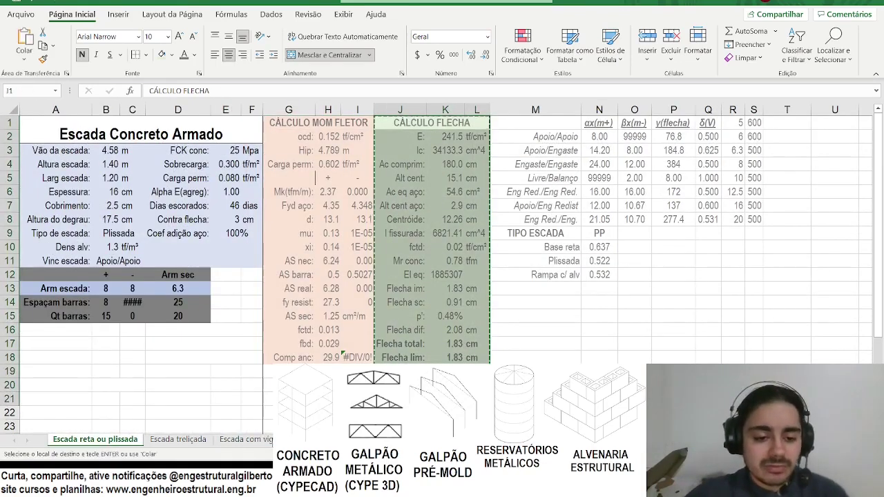
left_click(245, 440)
left_click(395, 123)
key("ctrl+v")
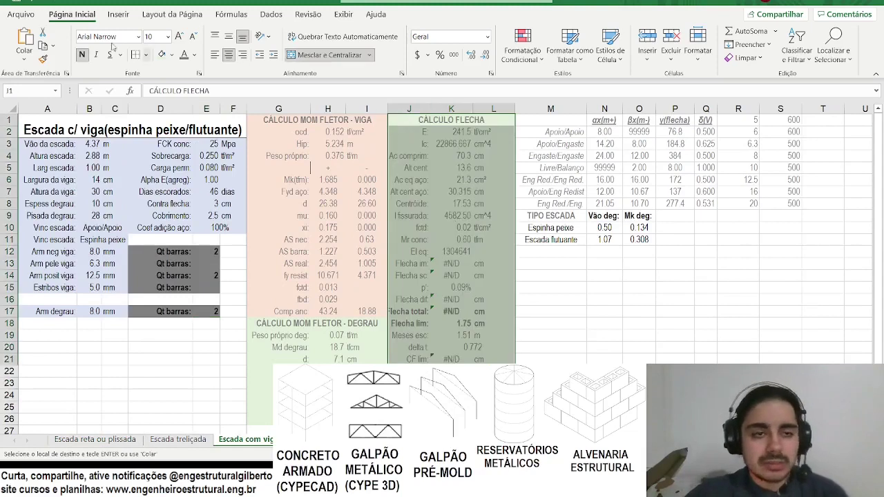
Fill the CÁLCULO MOM FLETOR - DEGRAU block in G18:I26 with a light gold background.
scroll(287, 288, "down", 2)
left_click_drag(280, 254, 377, 347)
left_click(177, 58)
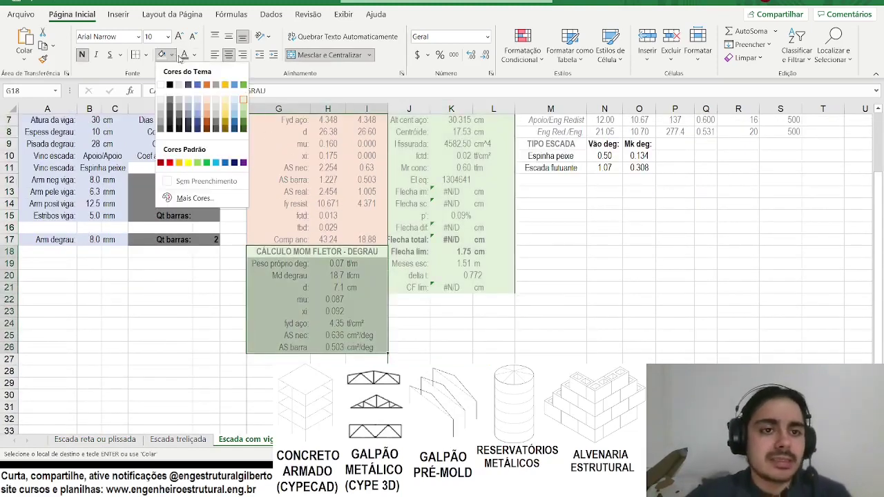
left_click(225, 94)
left_click(413, 227)
scroll(428, 207, "up", 2)
Check the E formula in K2, and replace the Ic formula in K3 with =(B6*B7^3/12).
left_click(445, 131)
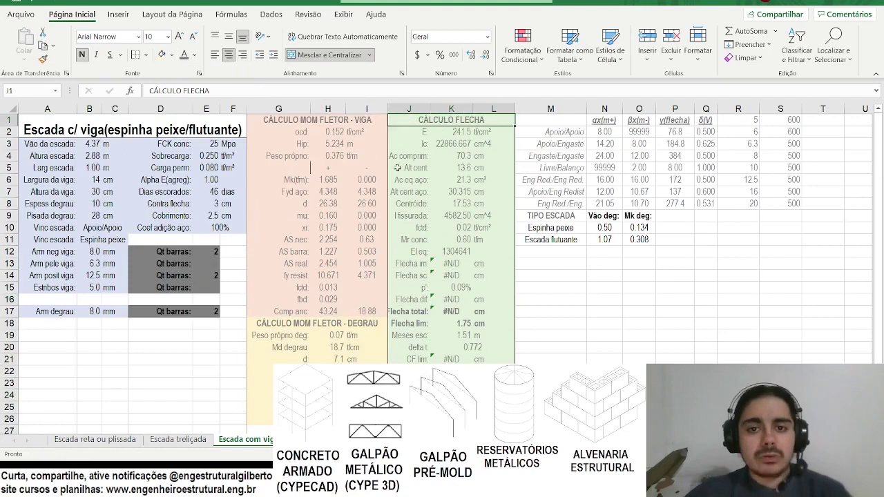
left_click(249, 90)
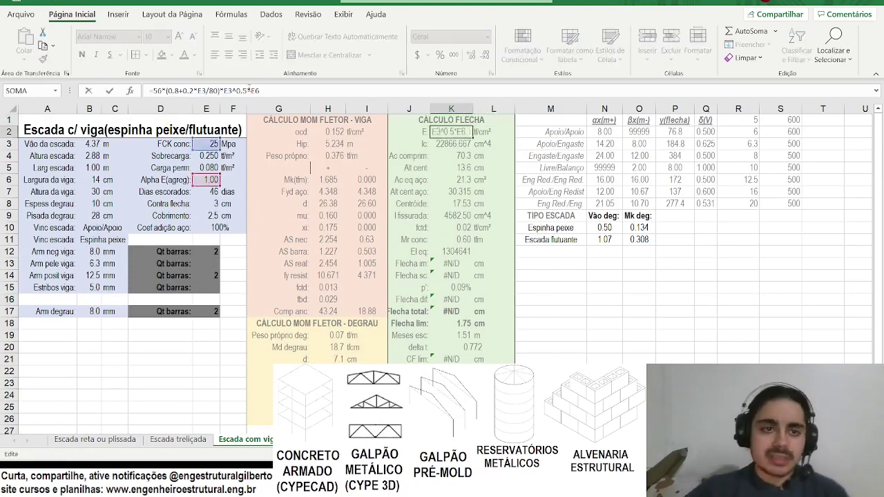
key("Escape")
key("Down")
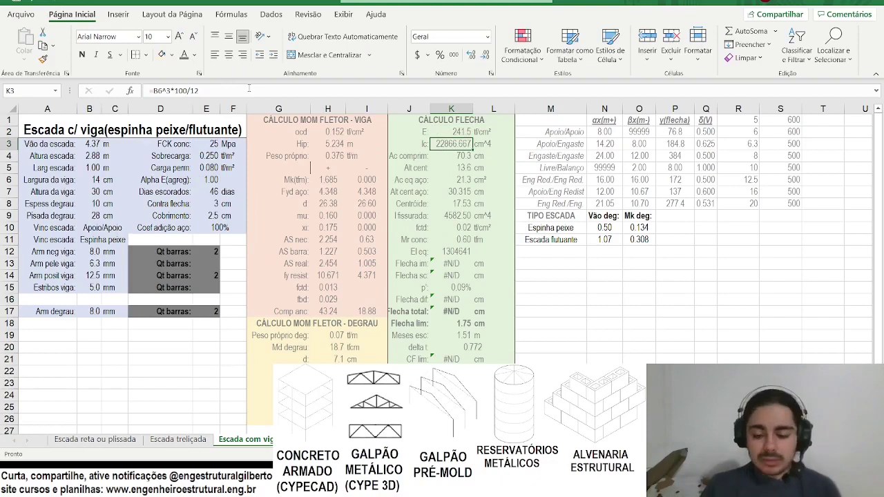
type("=(")
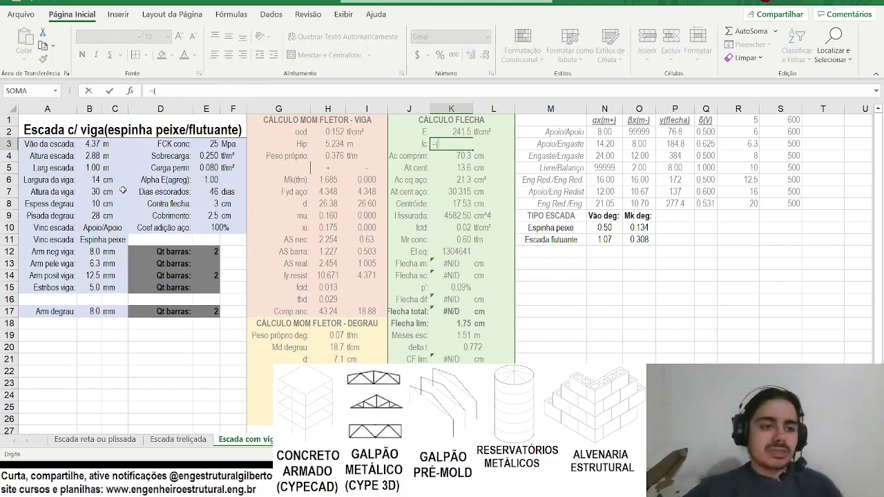
left_click(95, 180)
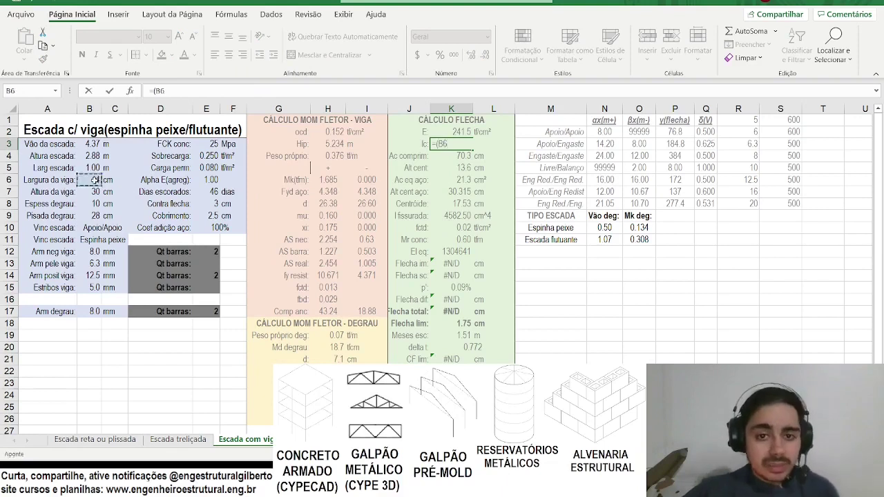
type("*")
left_click(96, 192)
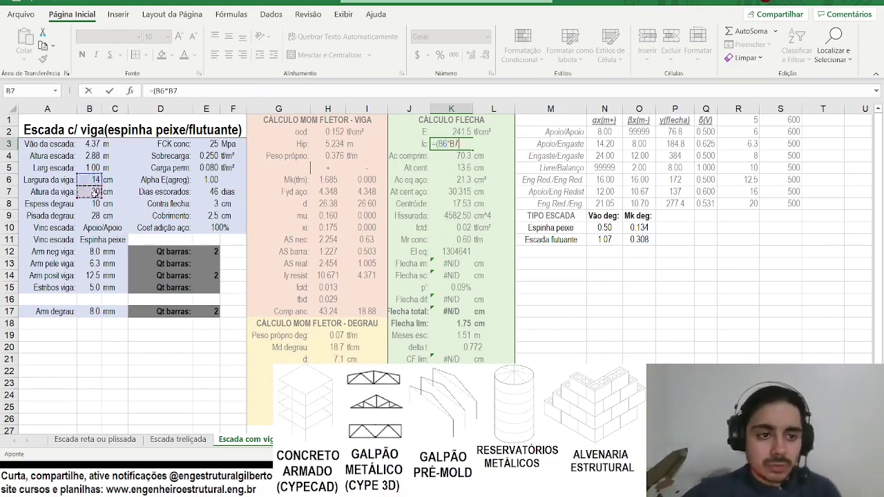
type("^3/12")
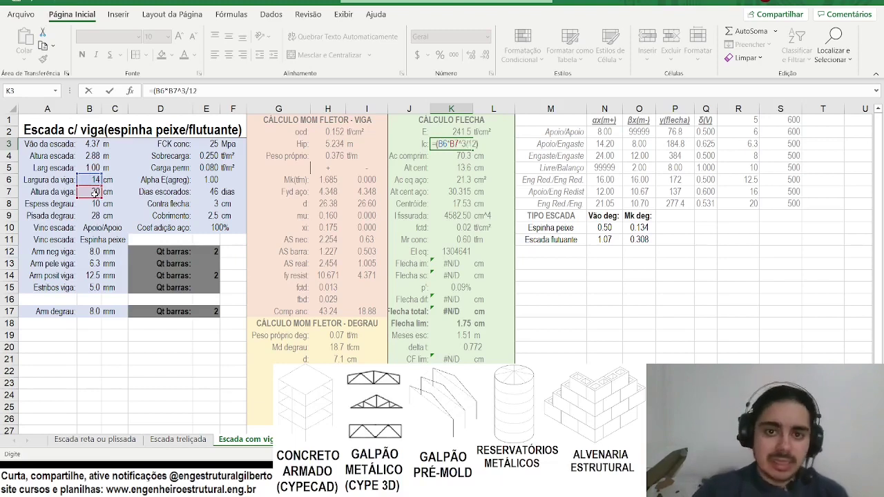
type(")")
key("Return")
key("Up")
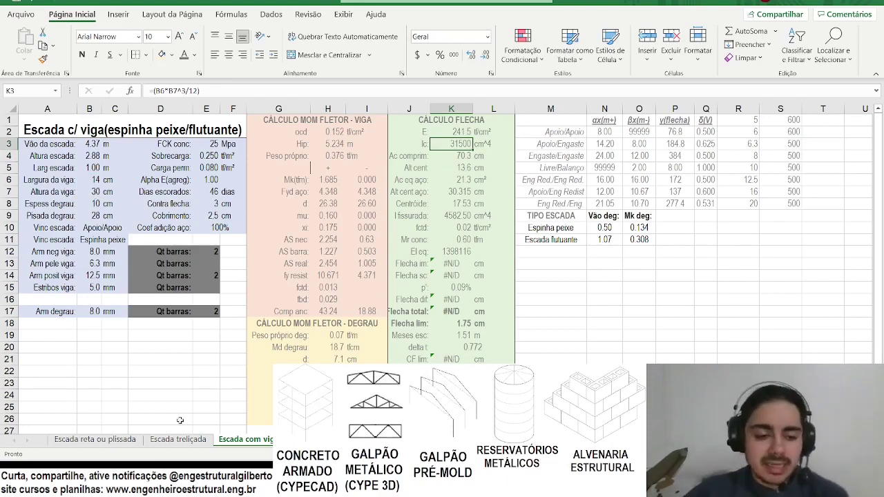
Check Ic on the Escada reta ou plissada sheet, try an Espessura of 15 cm in B6, and undo it.
left_click(111, 442)
left_click(427, 151)
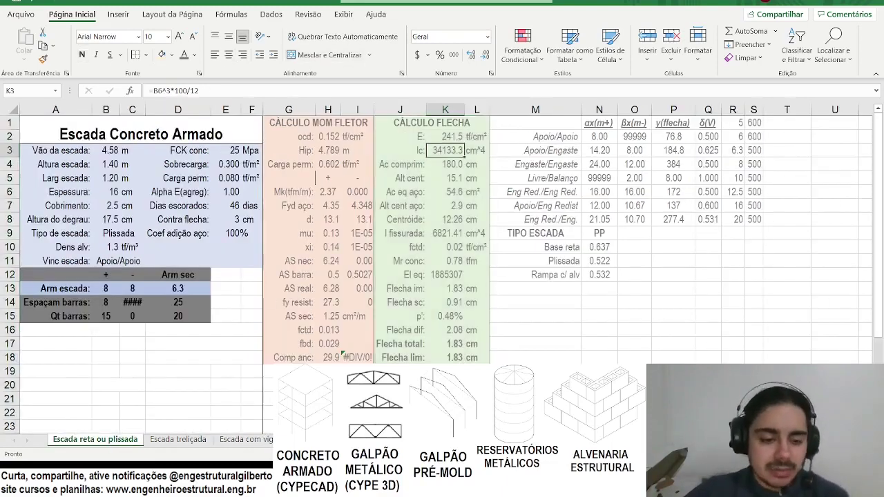
left_click(235, 439)
left_click(90, 439)
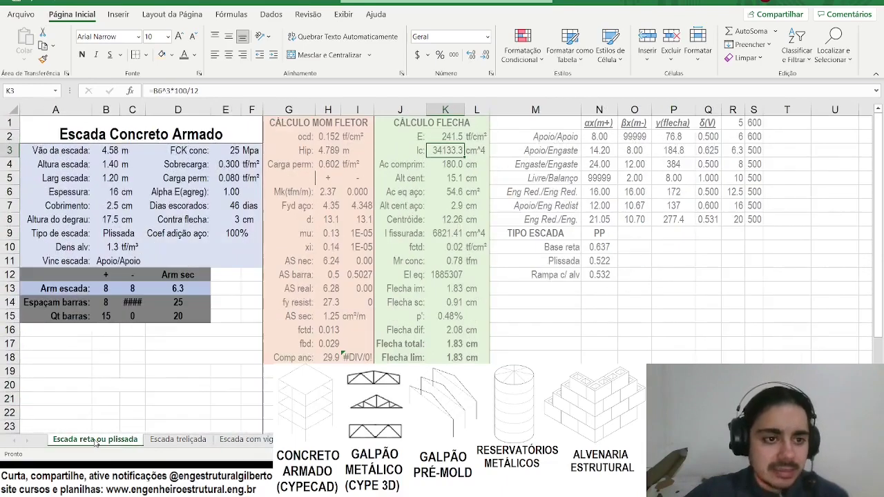
left_click(113, 193)
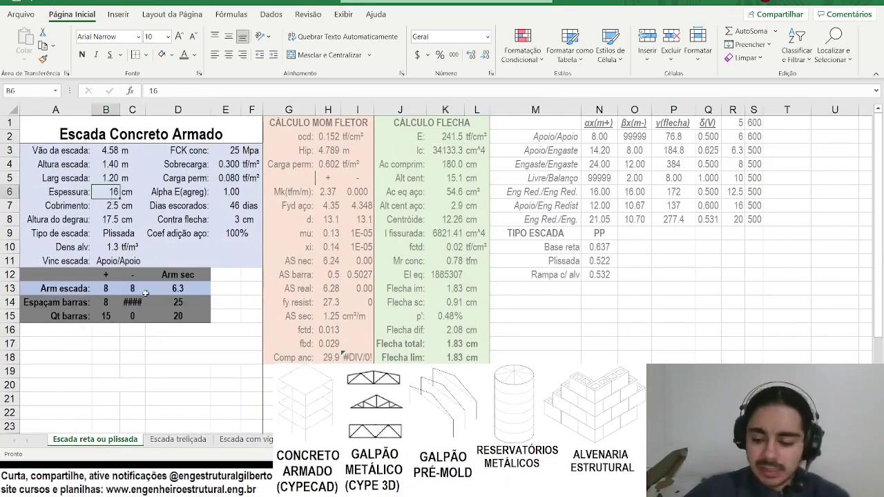
type("15")
key("Return")
key("ctrl+z")
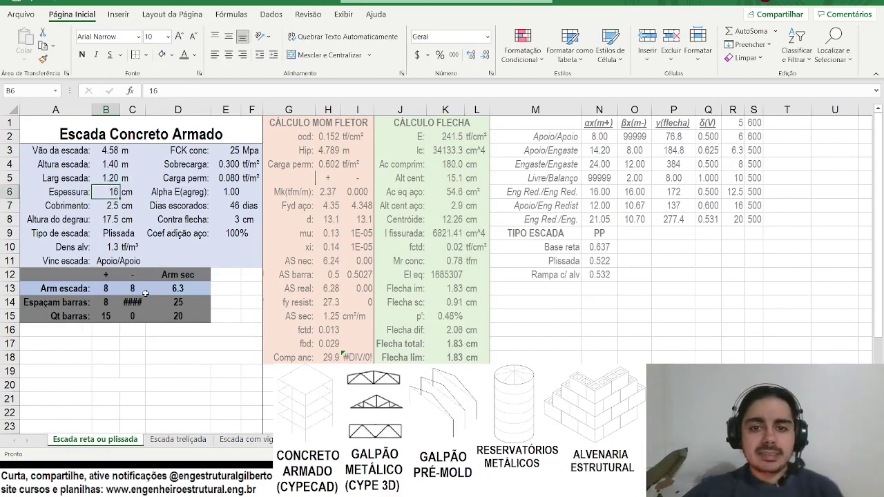
left_click(252, 439)
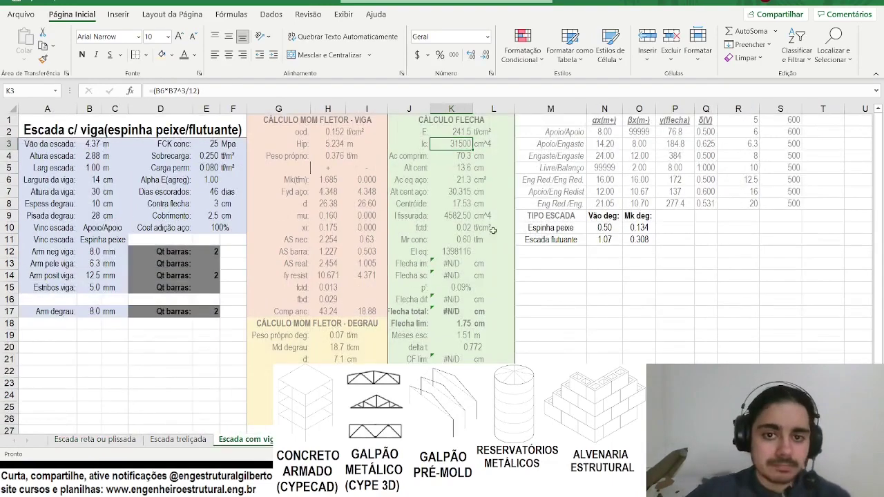
Widen column J slightly and fit column K to its contents in the deflection block.
left_click_drag(431, 109, 436, 109)
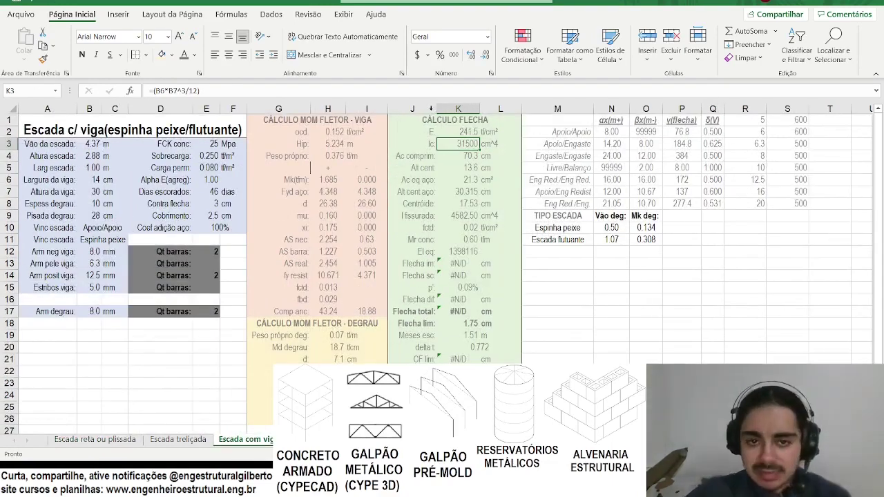
double_click(479, 107)
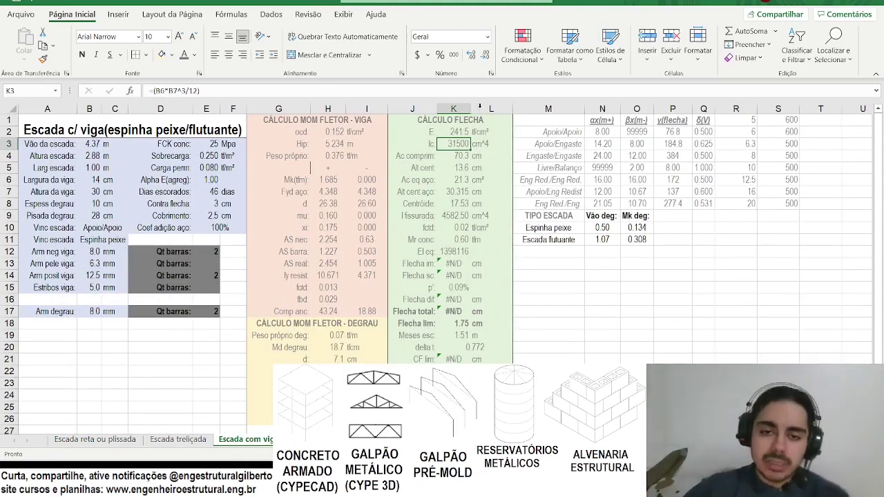
Extend the Ac comprim formula in K4 to =H14/H2*100/B6, dividing by the beam width.
left_click(422, 157)
left_click(450, 155)
key("F2")
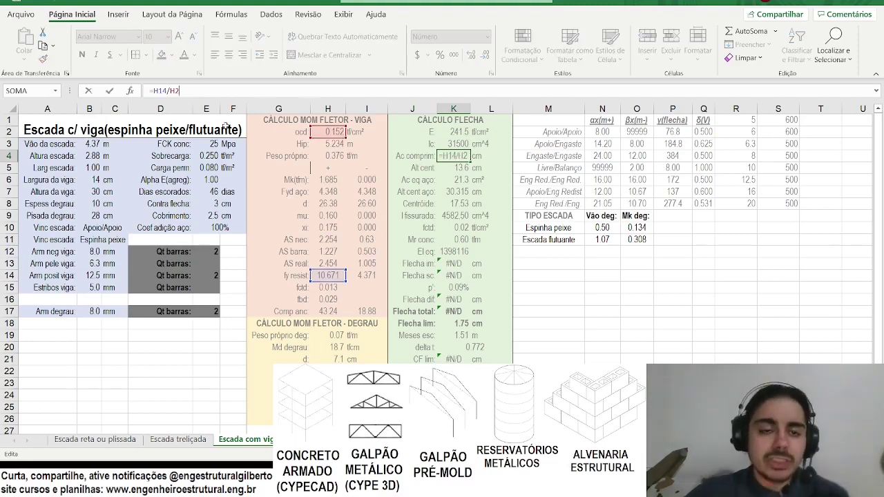
type("*100")
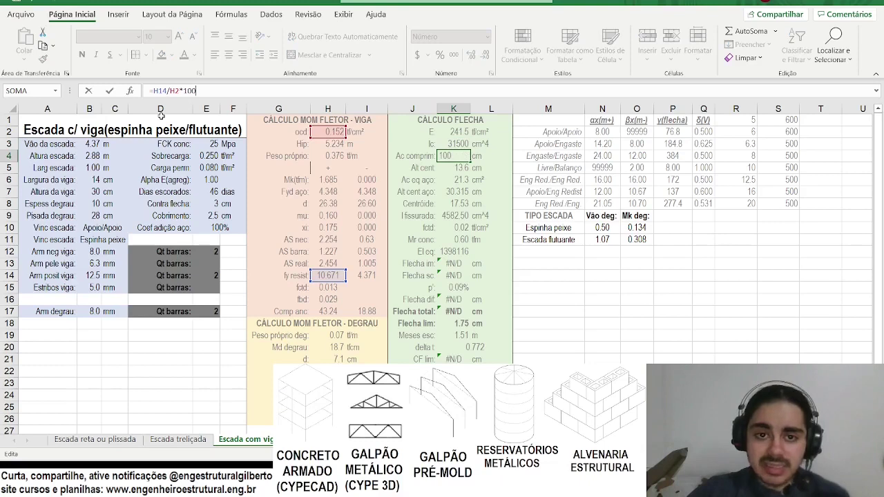
type("/")
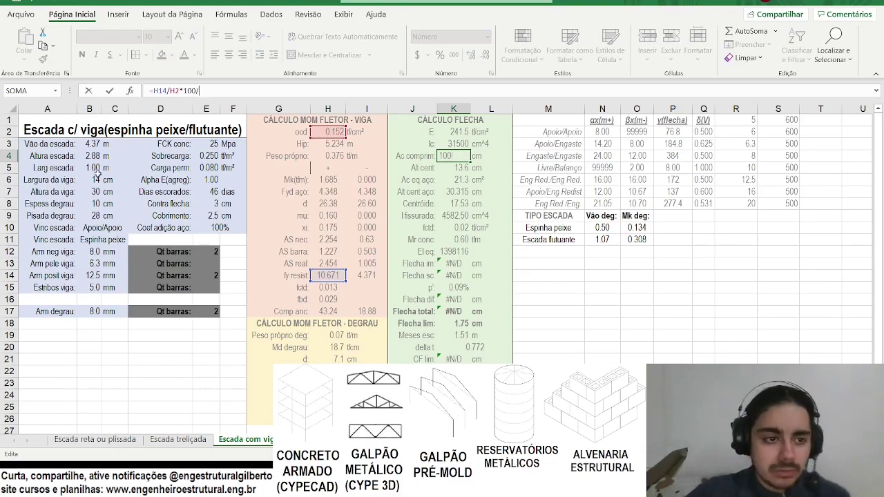
left_click(92, 180)
key("Return")
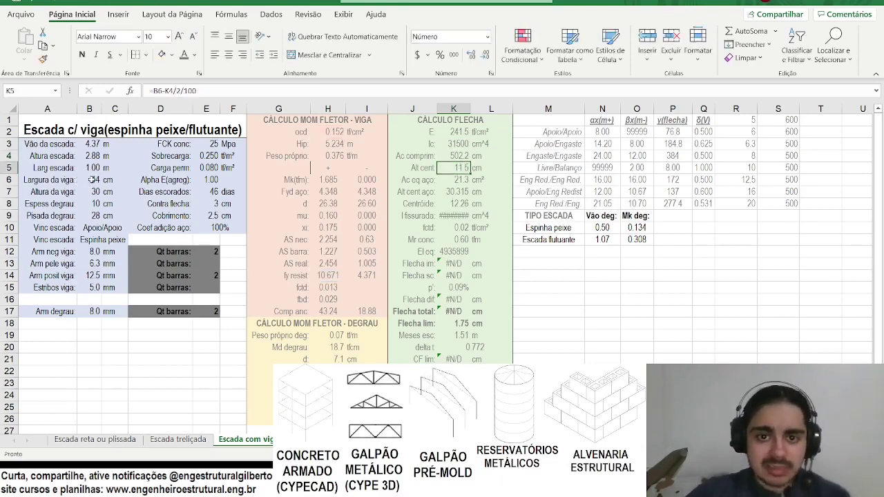
key("Up")
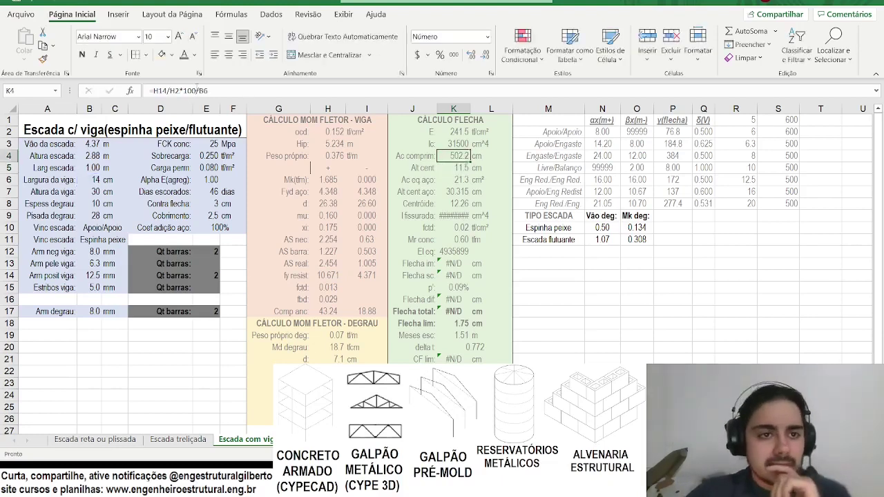
Check the Ac comprim result in the calculator by dividing 10.671 by 0.152 and then by 14.
left_click(189, 91)
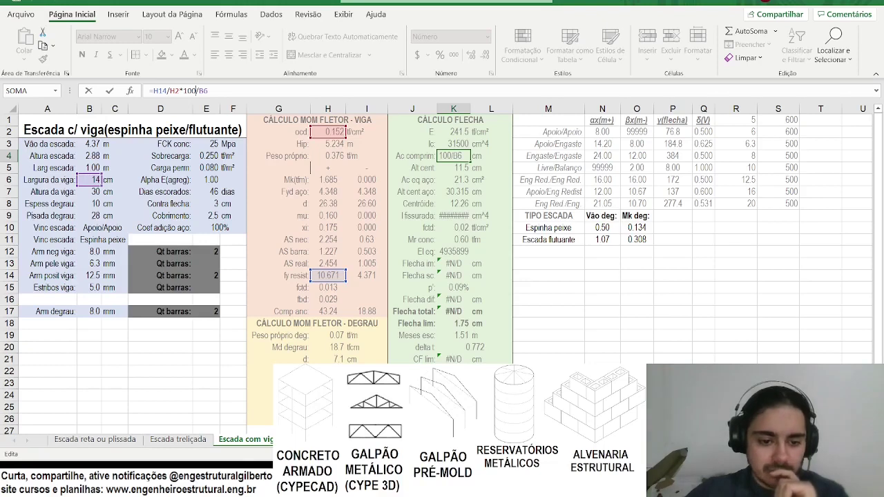
key("XF86Calculator")
type("10")
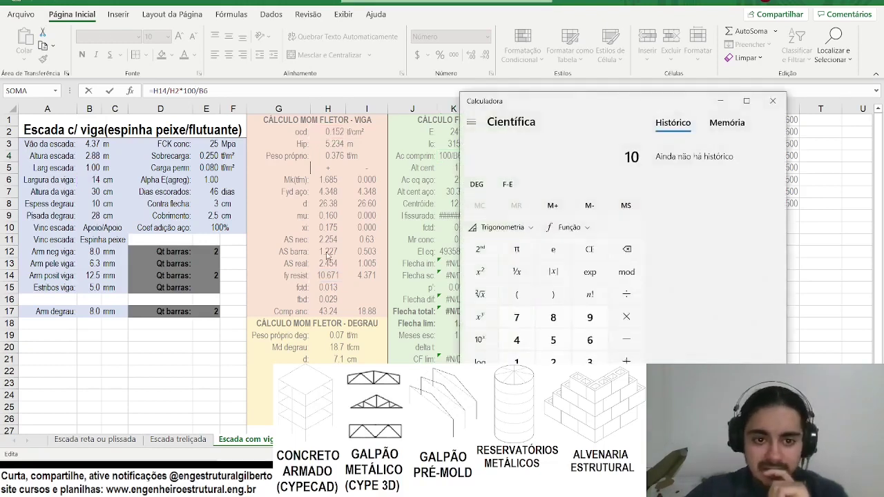
type(".671")
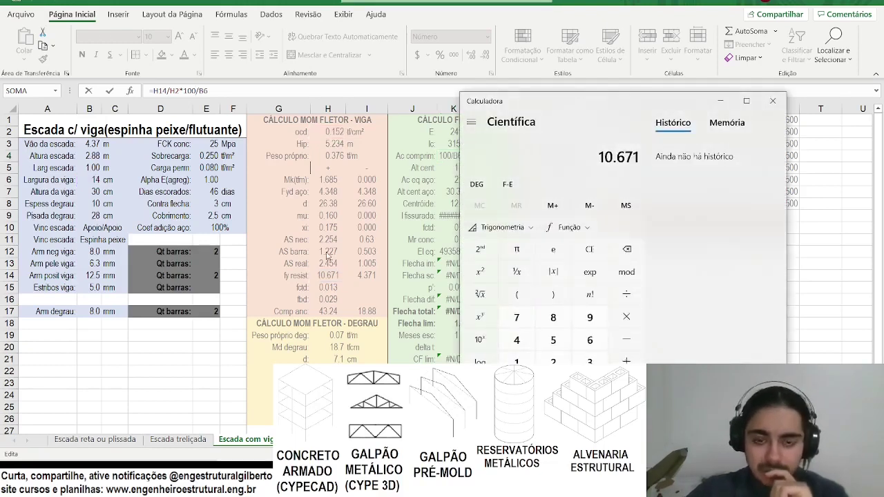
type("/0.152")
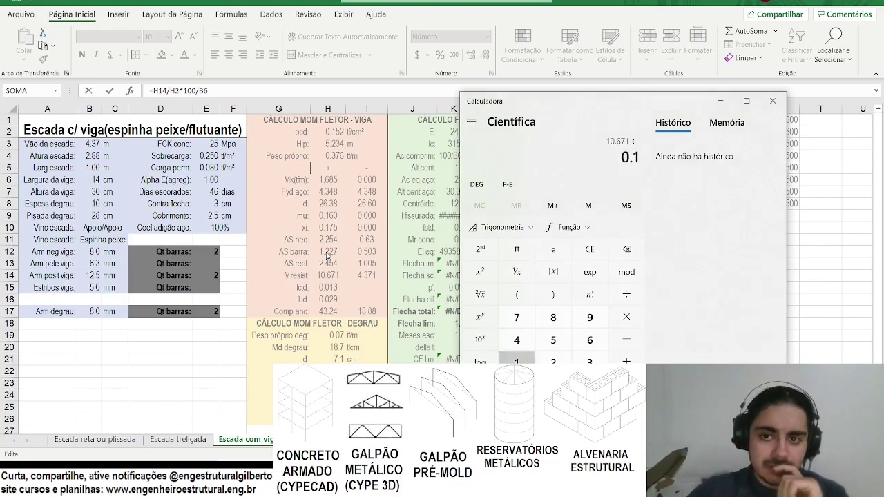
key("Return")
type("/14")
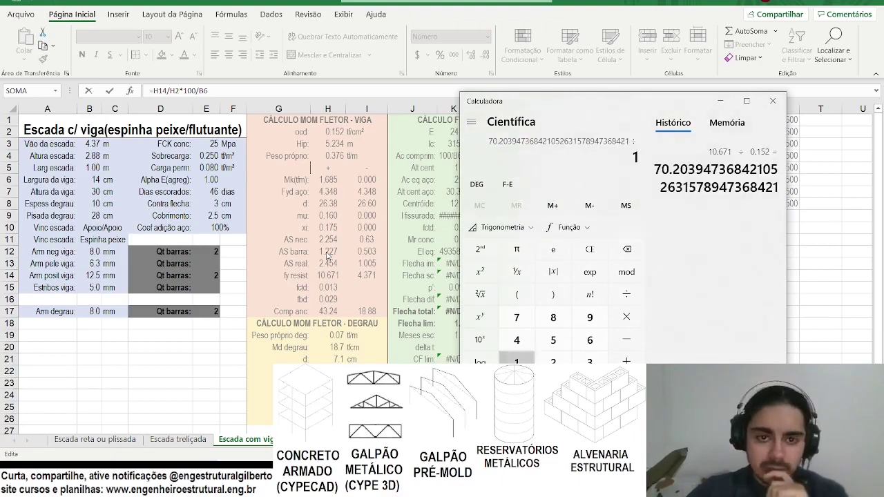
key("Return")
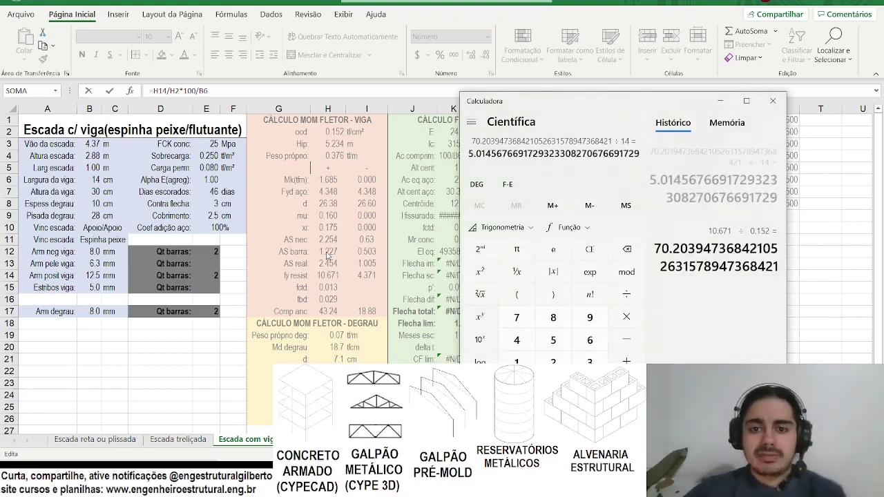
Remove the multiplication by 100 from the Ac comprim formula in K4, leaving =H14/H2/B6.
left_click(339, 141)
double_click(190, 90)
key("BackSpace")
key("BackSpace")
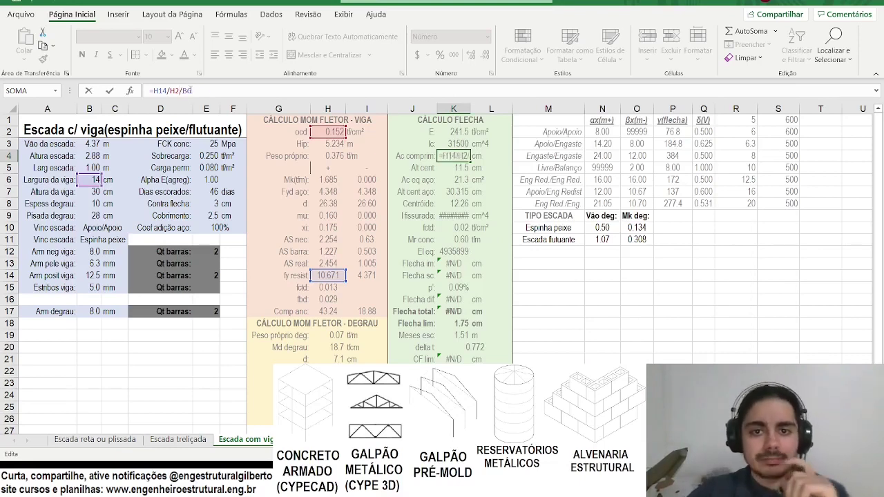
key("ctrl+Return")
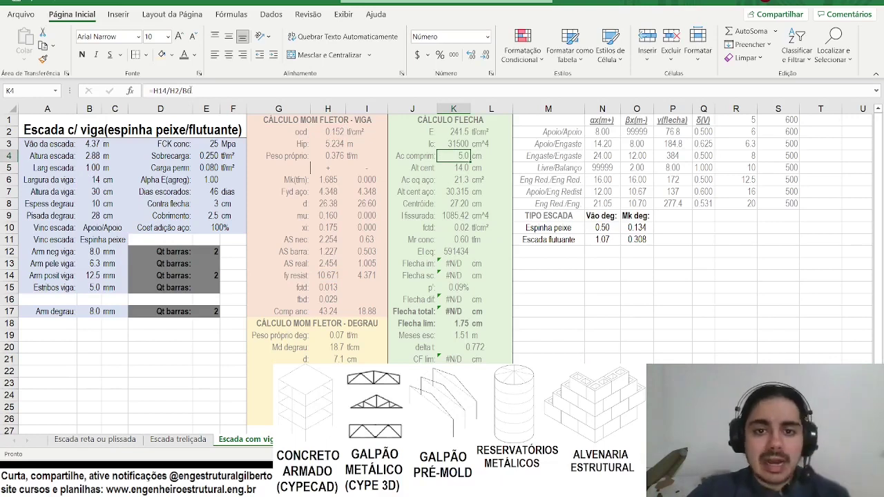
Change the Alt cent formula in K5 to =B7-K4/2/100 so it references the beam height.
key("Down")
key("Left")
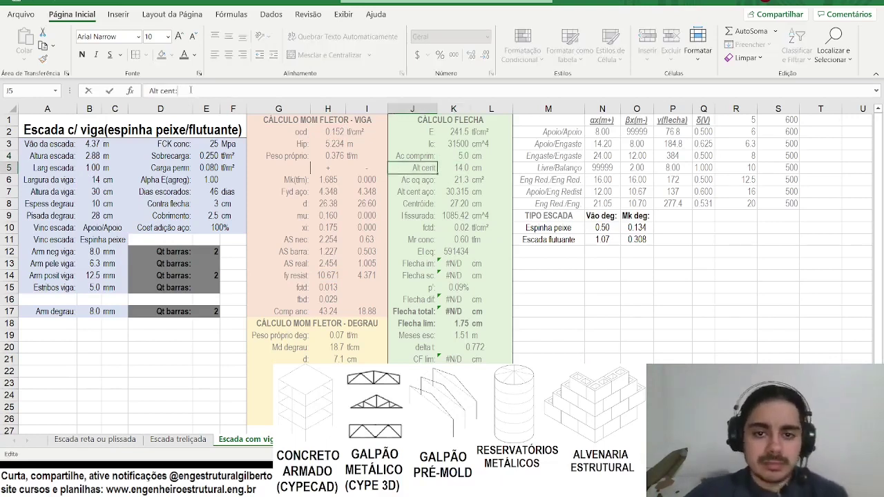
double_click(452, 167)
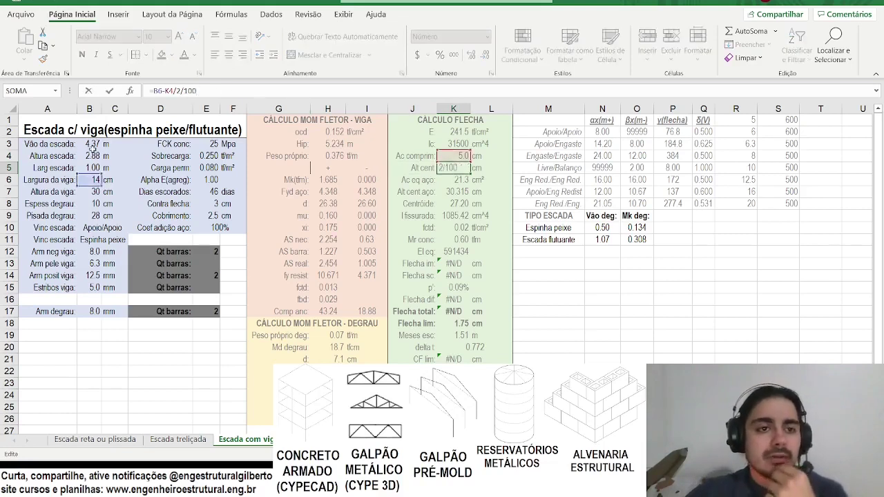
left_click_drag(94, 174, 93, 185)
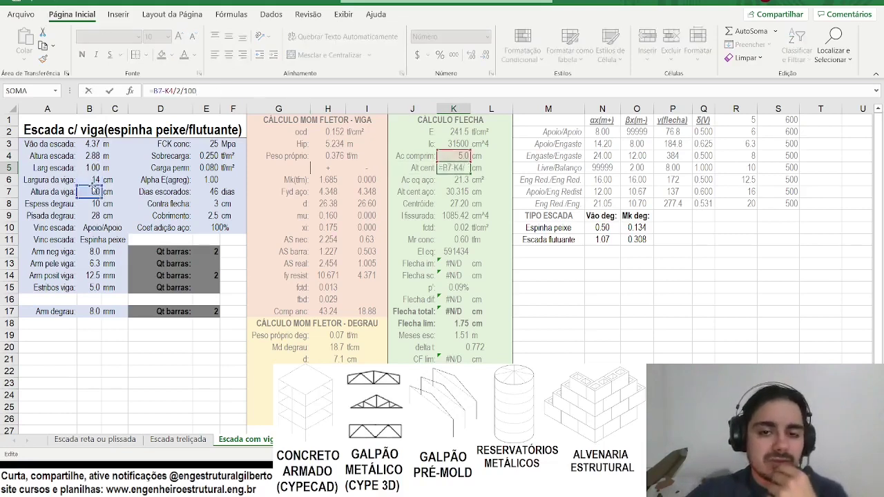
key("Return")
Compare the Alt cent formula in K5 with the one on the Escada reta ou plissada sheet, and return to the beam stair sheet.
double_click(458, 169)
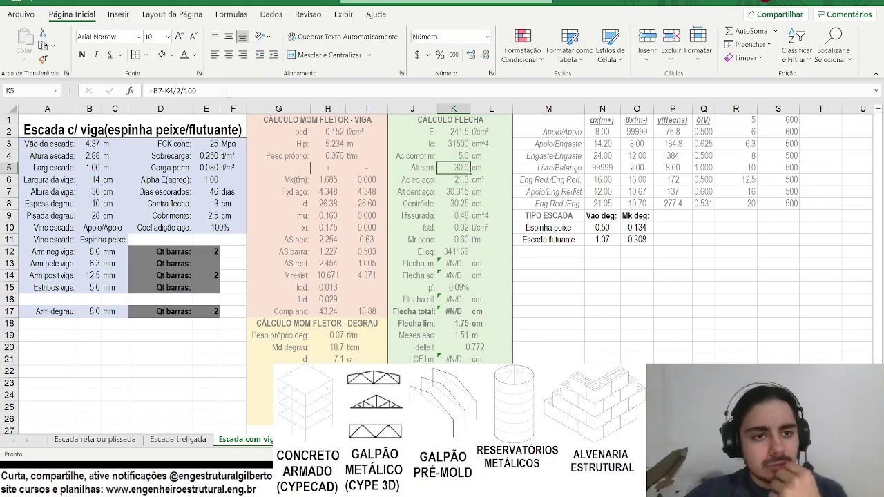
key("Escape")
left_click(116, 440)
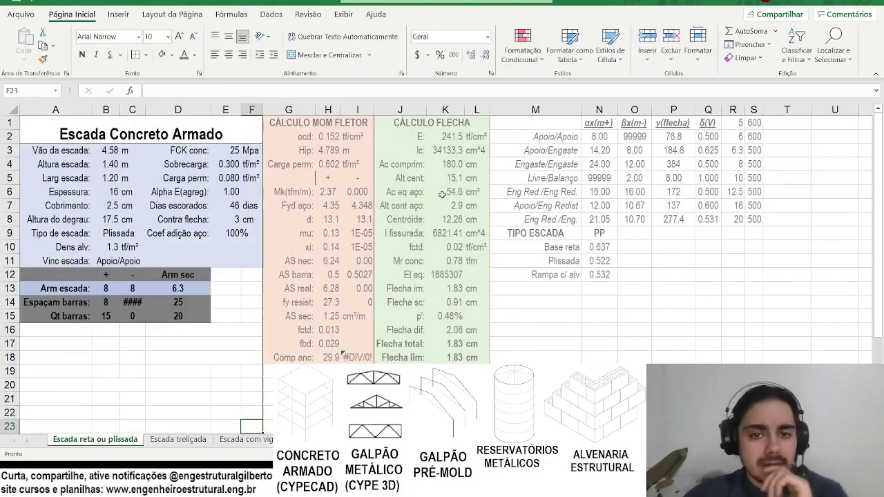
left_click(183, 90)
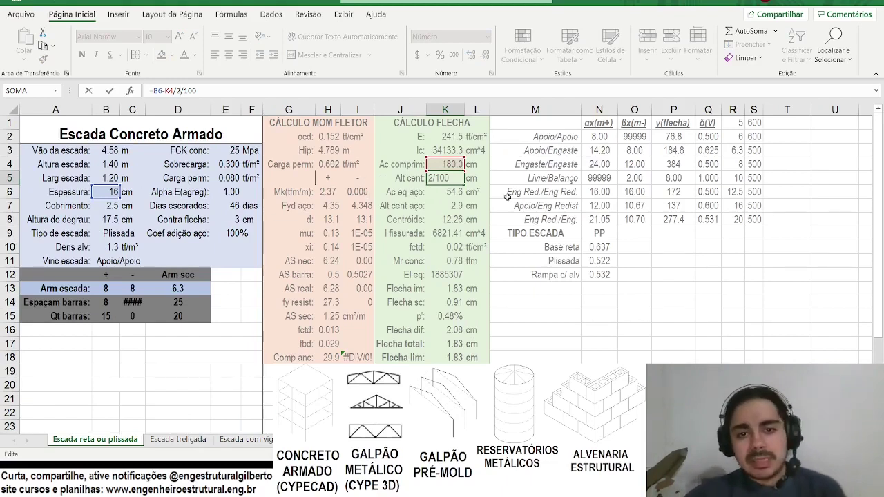
key("Escape")
left_click(177, 439)
left_click(242, 439)
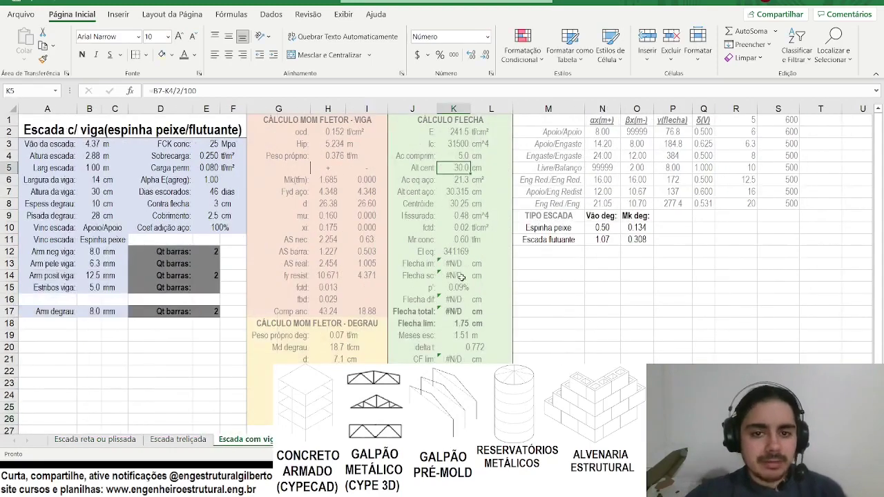
Rewrite the Alt cent formula in K5 as =B7-K4/2.
type("=")
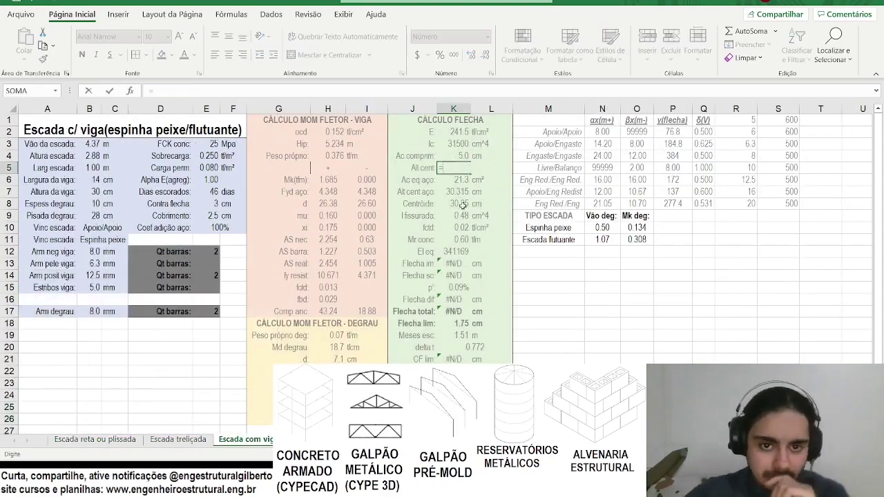
left_click(94, 194)
type("-")
left_click(445, 156)
type("/2")
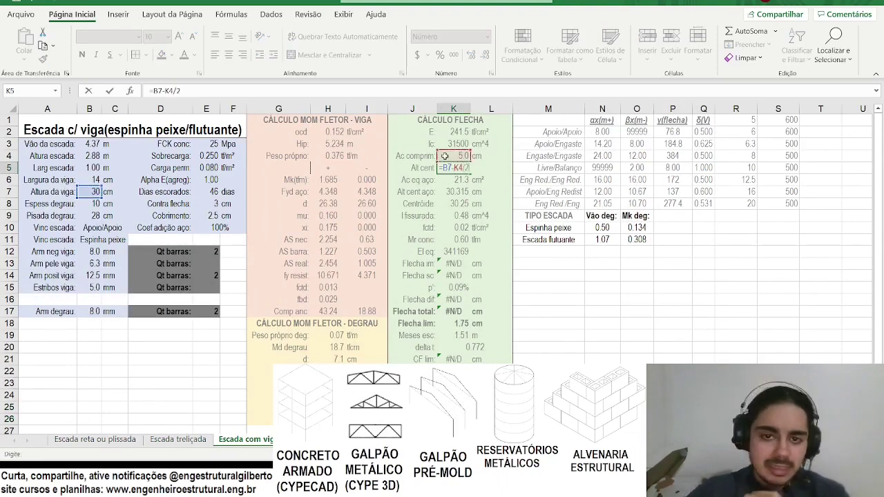
key("Return")
key("Up")
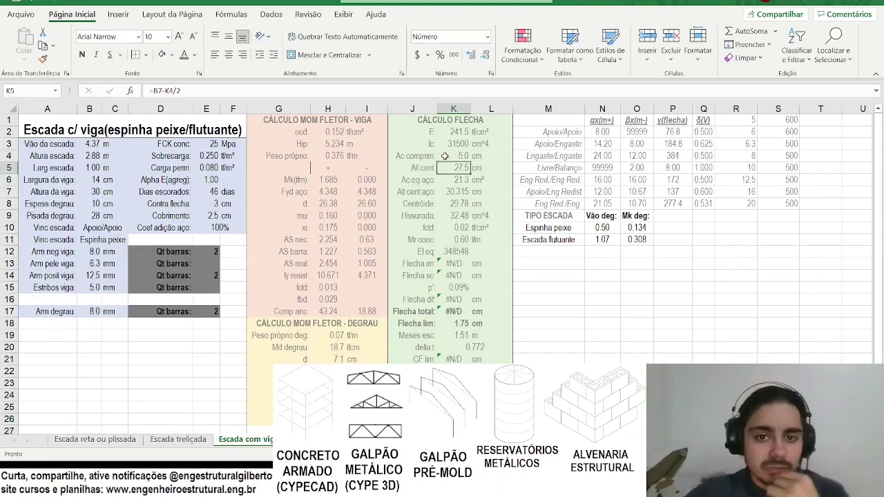
left_click(413, 167)
left_click(445, 167)
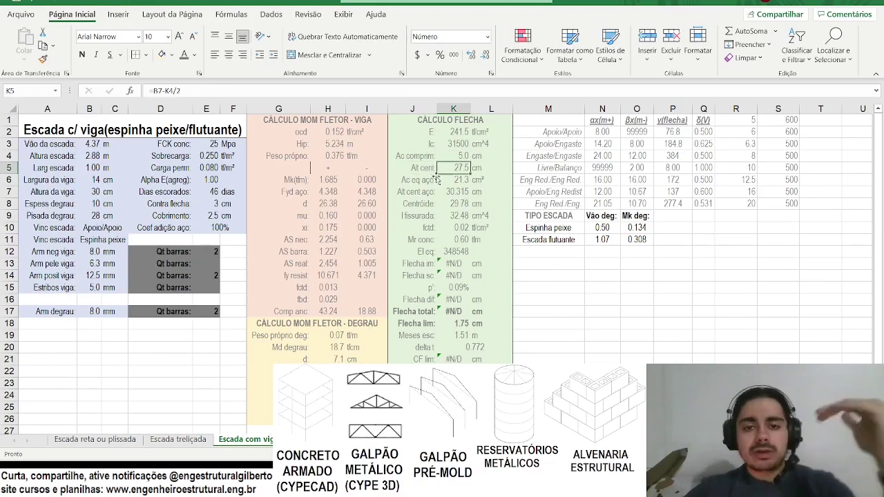
Compare the Ac eq aço formula in K6 between the straight and beam stair sheets, and fit column L to its contents.
left_click(80, 440)
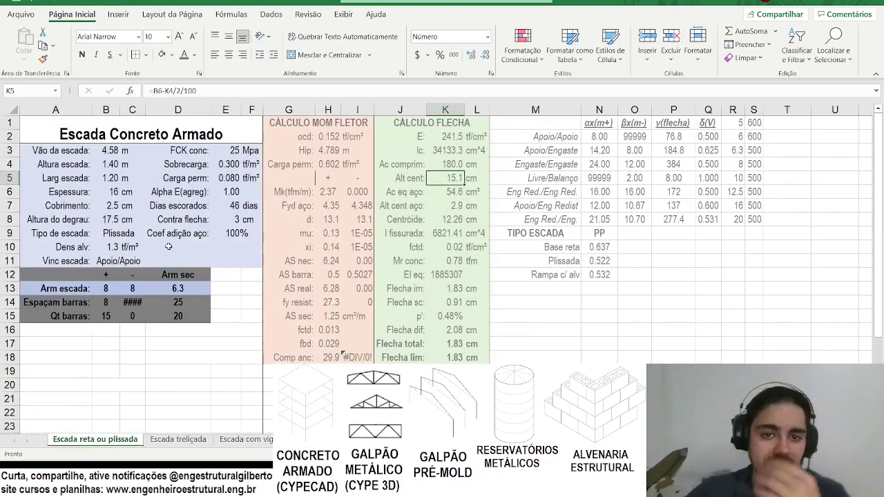
key("Down")
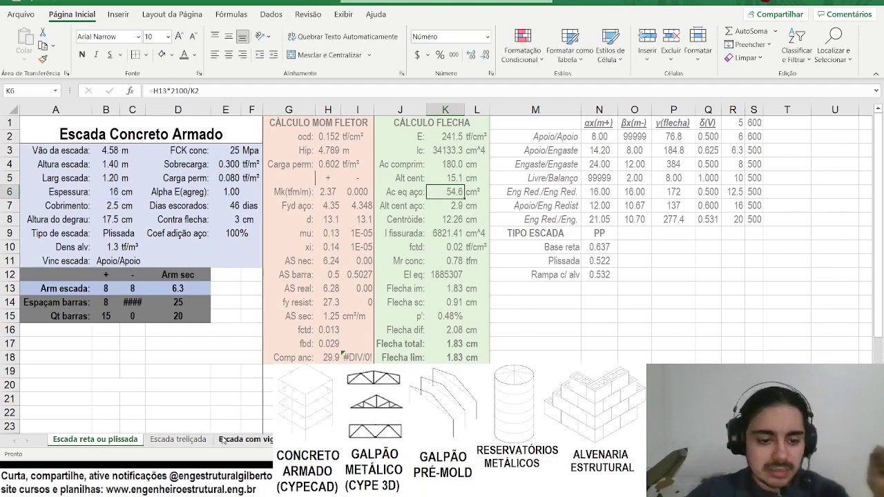
left_click(235, 440)
left_click(453, 183)
left_click(215, 90)
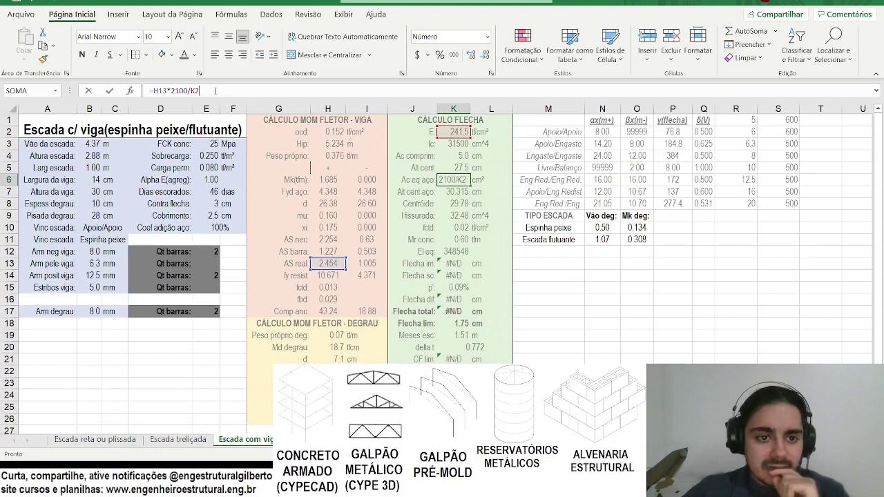
key("Return")
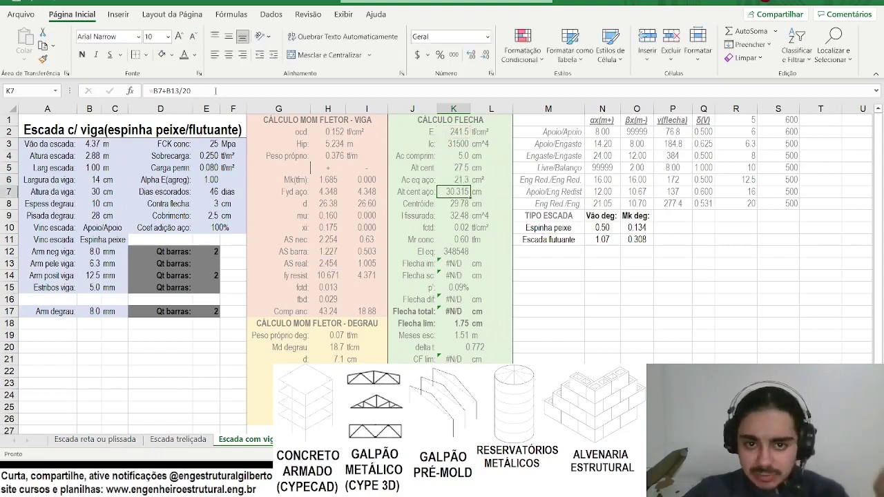
double_click(513, 109)
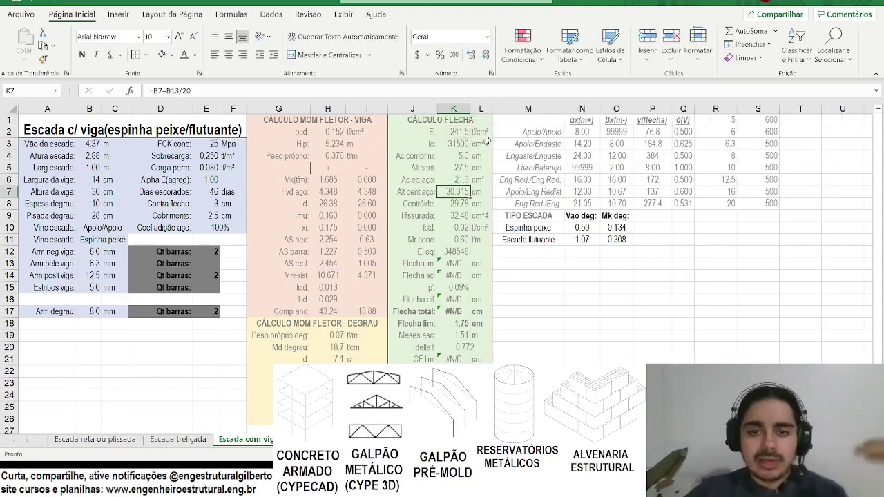
Compare the cell references of the Alt cent aço formula in K7 with those on the Escada reta ou plissada sheet.
left_click(175, 90)
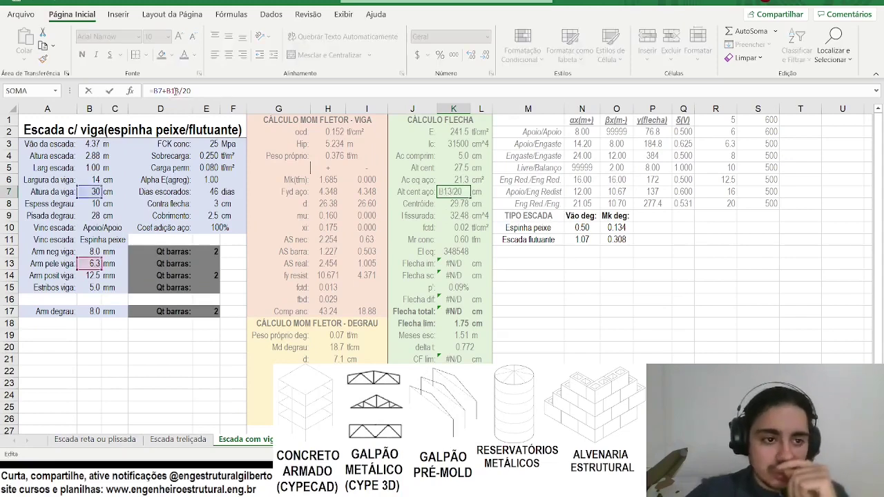
key("Escape")
left_click(134, 436)
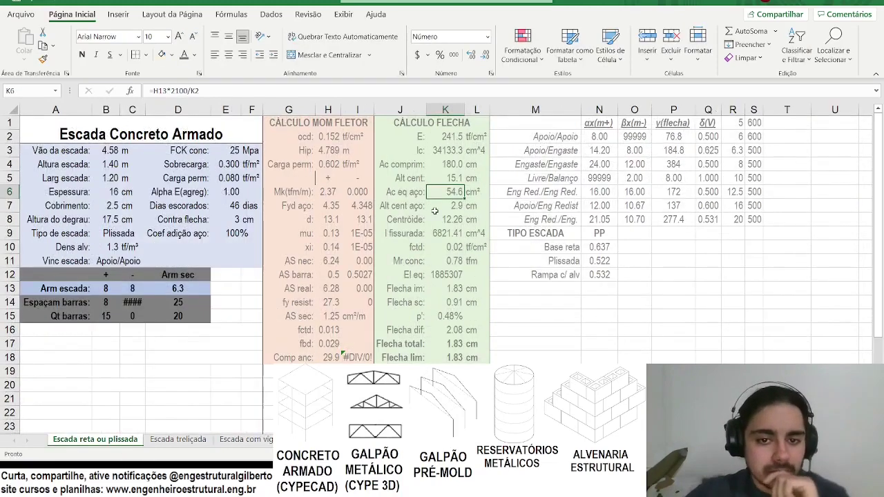
key("Down")
left_click(202, 91)
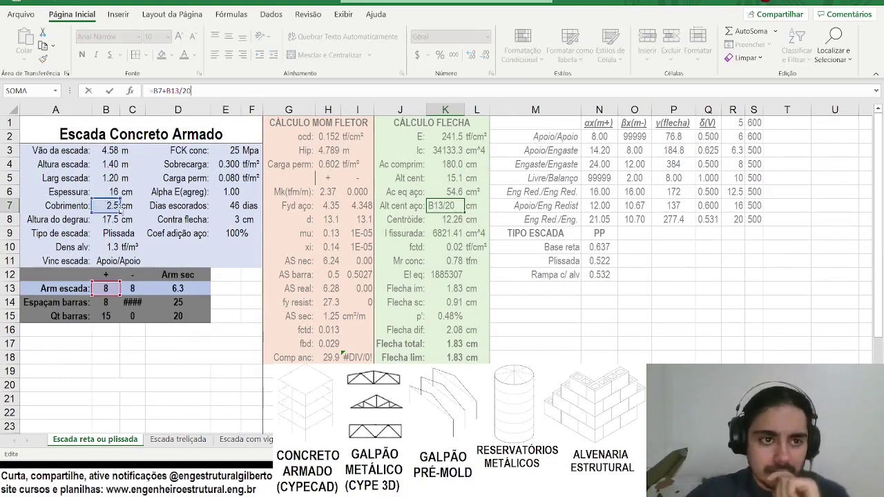
key("Escape")
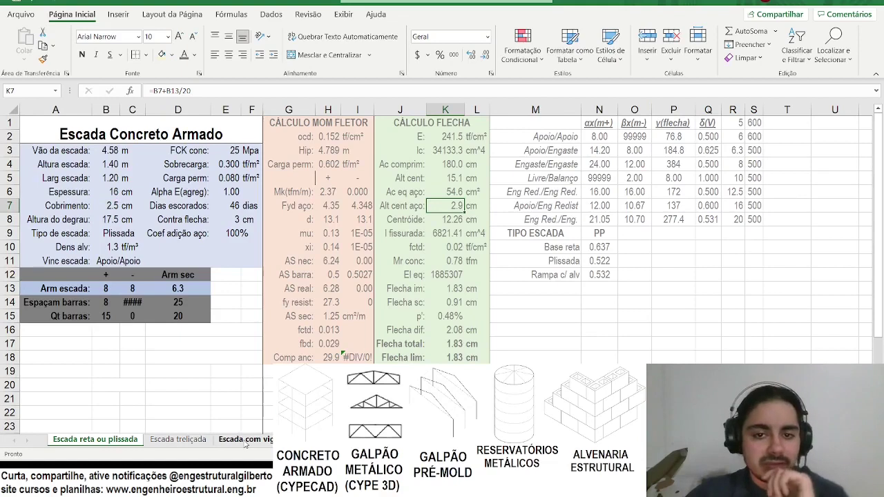
Rewrite the beam stair sheet's Alt cent aço formula in K7 as =E9+B14/20, using the cover and the positive bar diameter.
left_click(245, 439)
type("=")
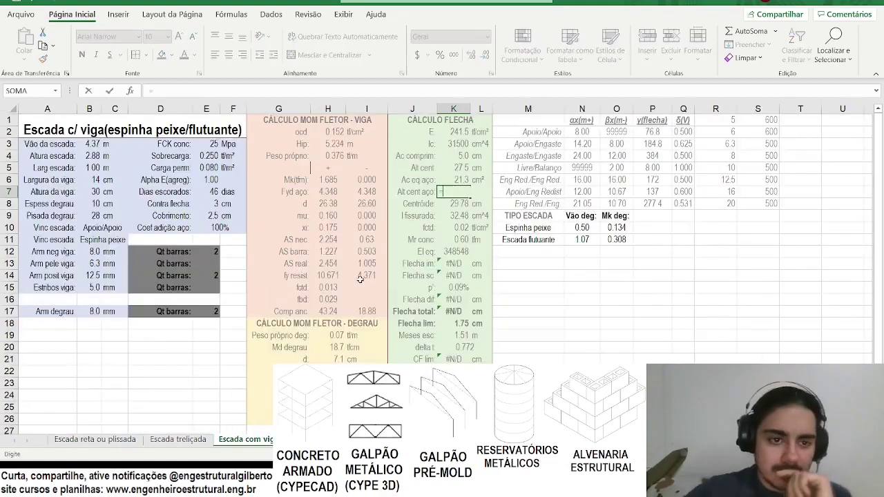
left_click(200, 215)
type("+")
left_click(90, 274)
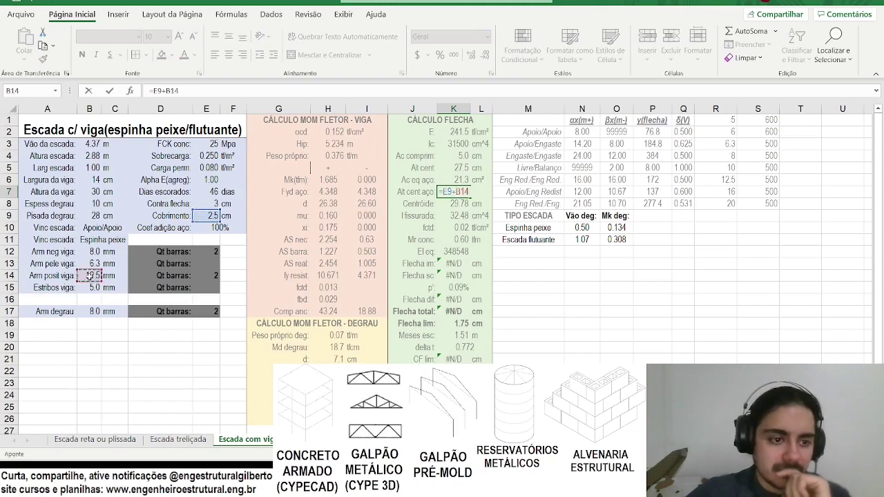
type("/2")
key("Return")
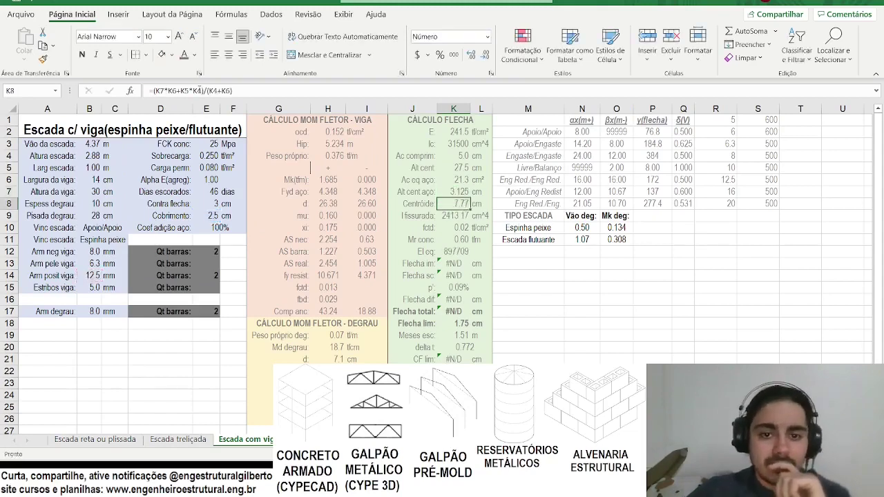
Examine the Centróide formula in K8 and the Ac comprim formula in K4 of the Escada reta ou plissada sheet.
left_click(198, 90)
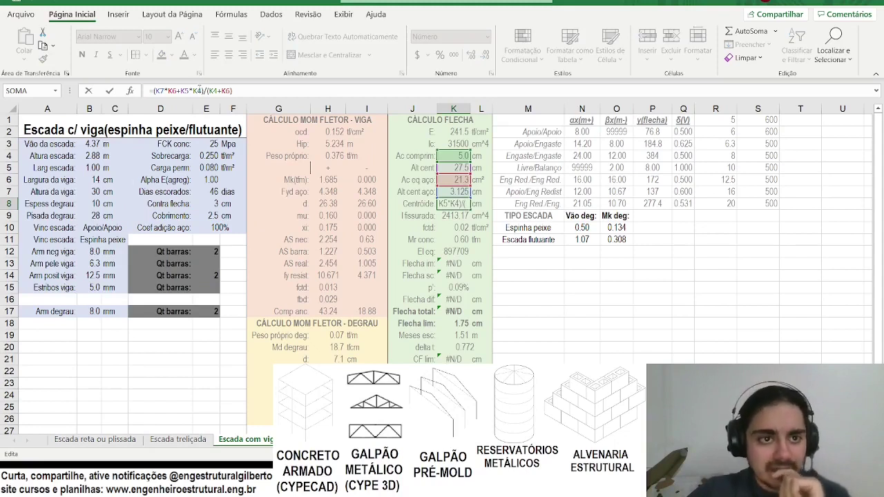
key("Escape")
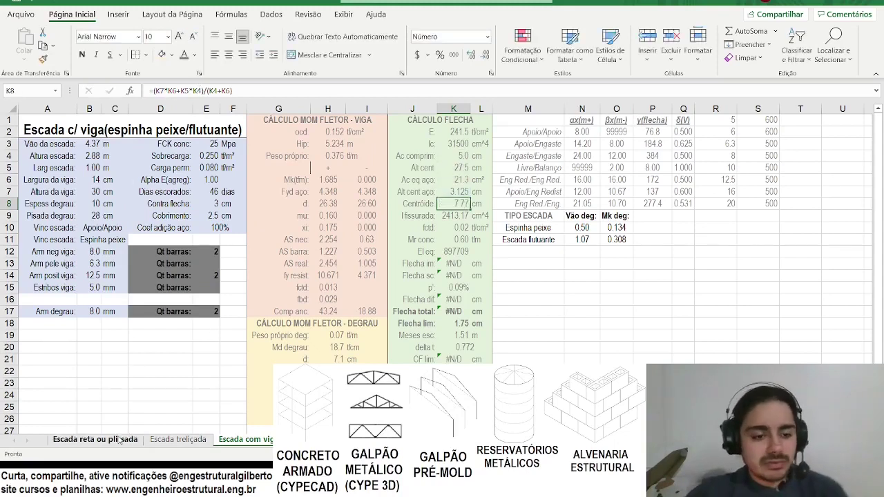
left_click(120, 441)
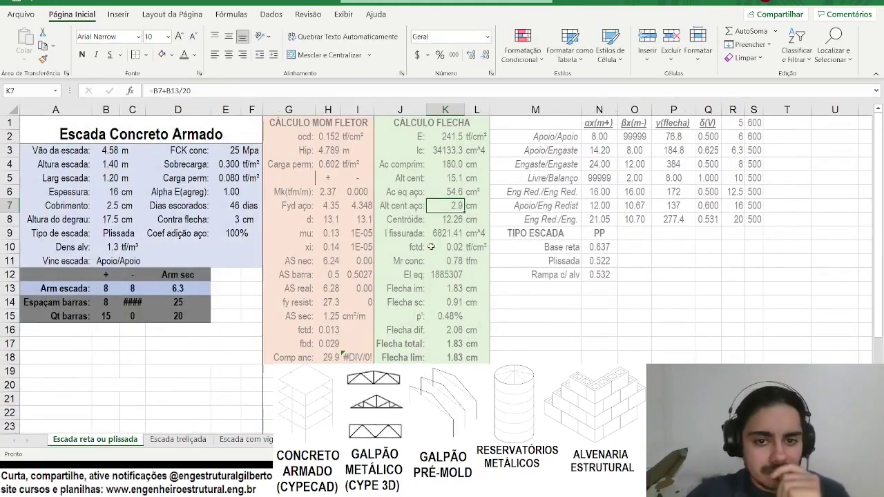
left_click(445, 165)
key("F2")
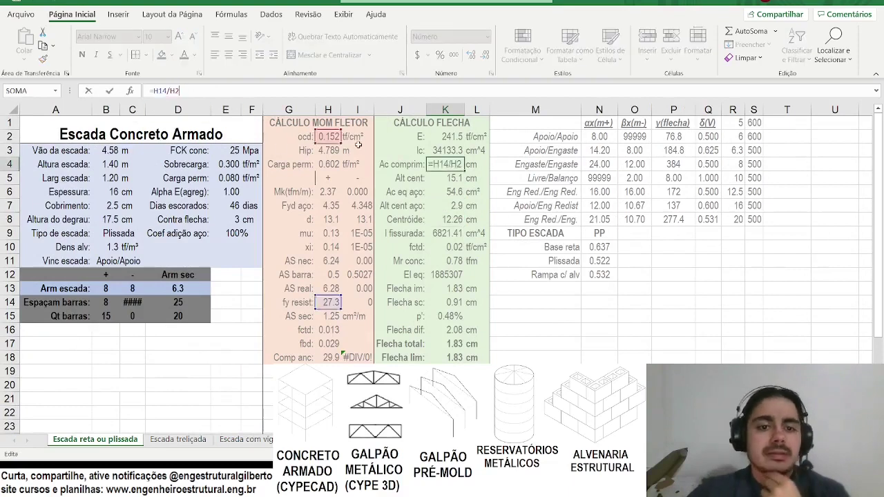
key("Escape")
Remove the division by the beam width from the beam stair sheet's Ac comprim formula in K4, leaving =H14/H2.
left_click(246, 439)
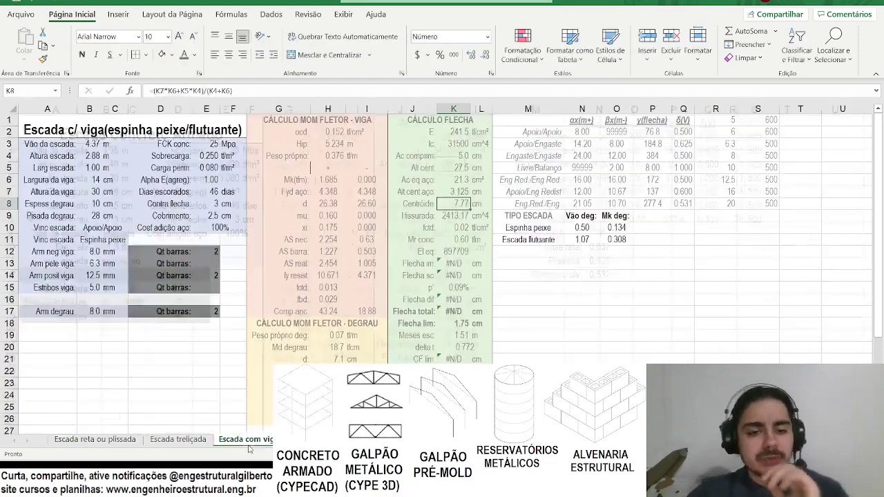
left_click(453, 156)
left_click(191, 91)
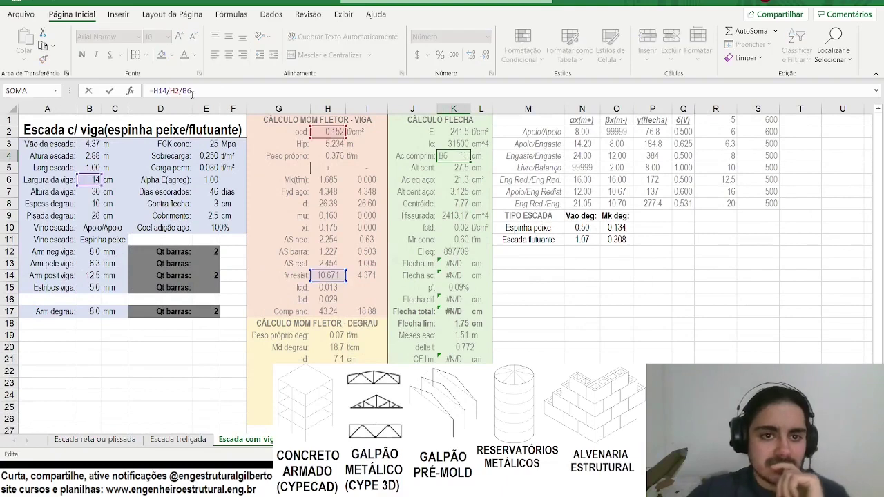
key("BackSpace")
key("BackSpace")
key("BackSpace")
key("Return")
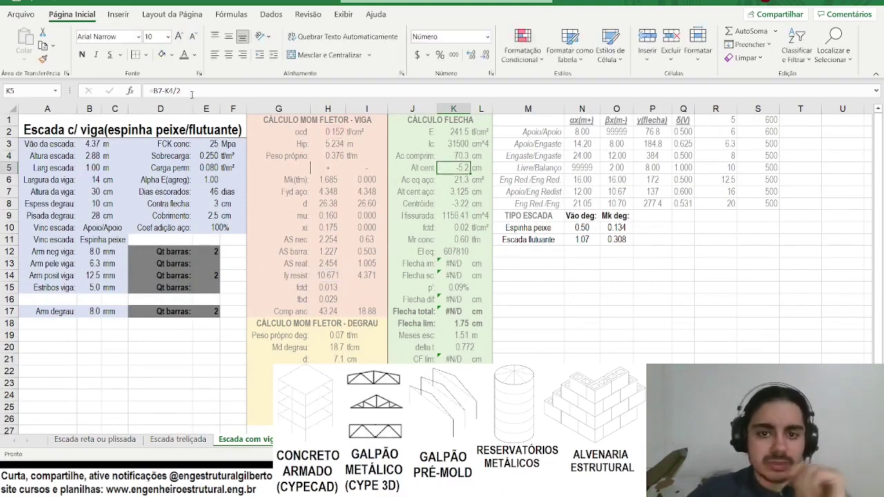
Extend the Alt cent formula in K5 to =B7-K4/2/B6, dividing by the beam width.
left_click(187, 88)
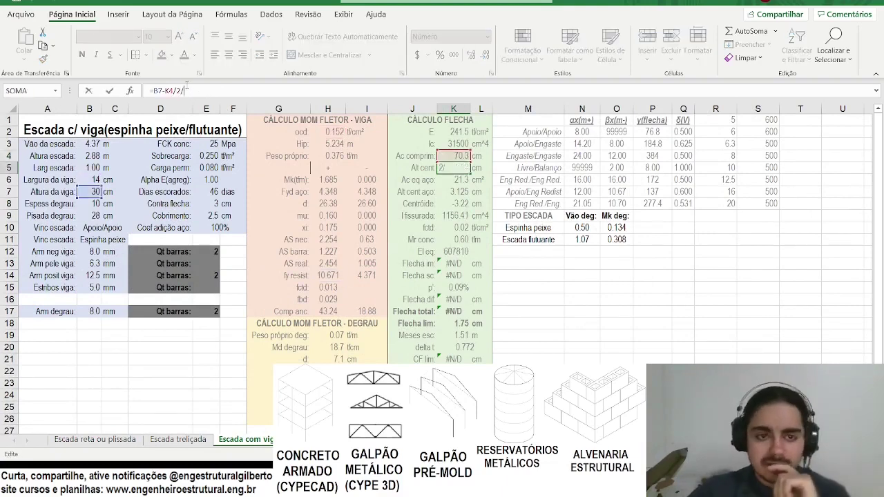
type("/")
left_click(86, 179)
key("Return")
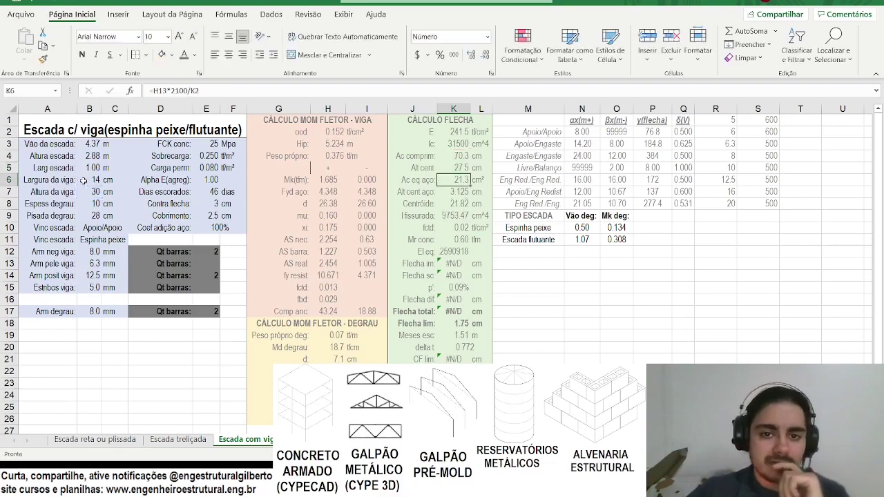
key("Up")
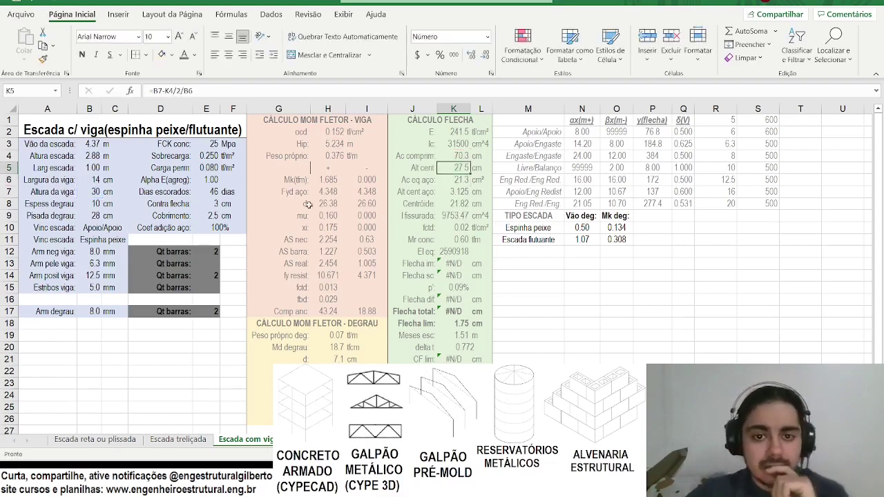
Examine the I fissurada formula in K9 of the beam stair sheet and the cells it references.
left_click(453, 216)
left_click(239, 91)
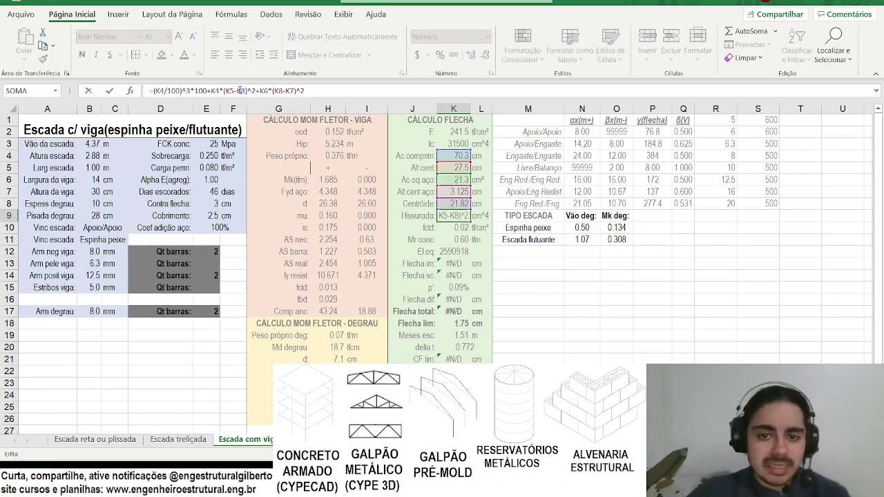
key("Return")
key("Up")
left_click(239, 90)
key("Return")
Examine the I fissurada formula in K9 and the Espessura value in B6 of the Escada reta ou plissada sheet.
left_click(95, 439)
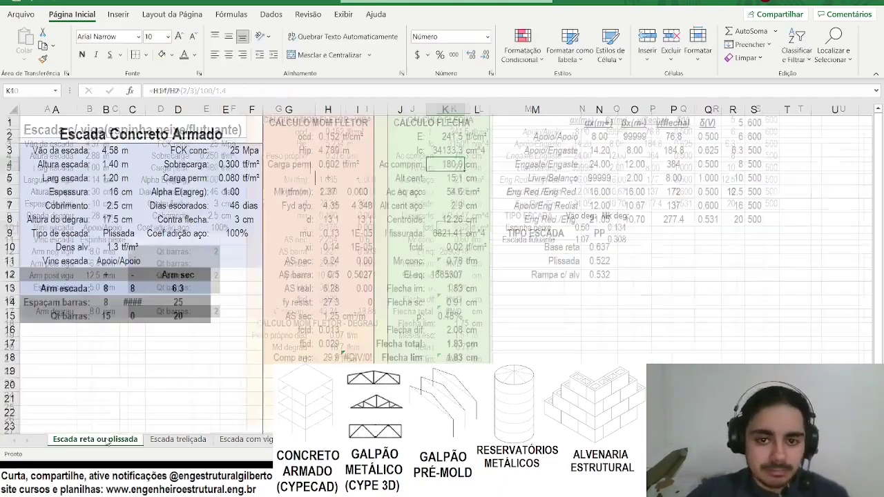
left_click(446, 234)
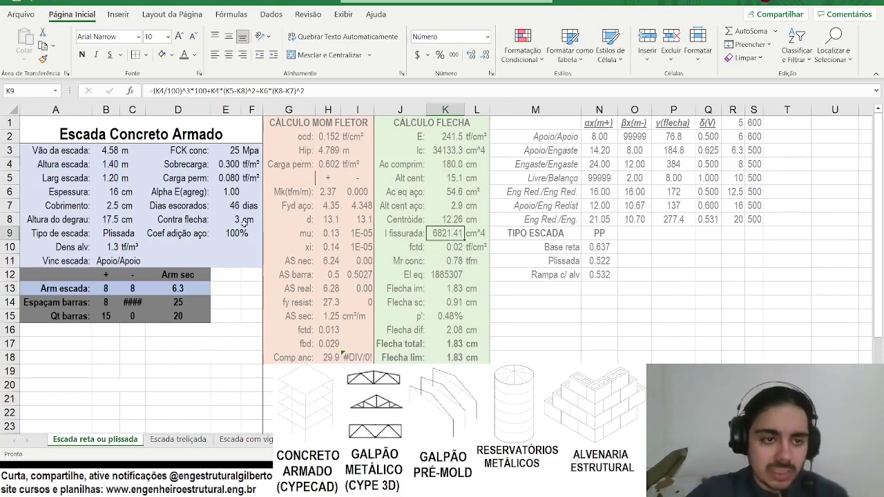
left_click(117, 192)
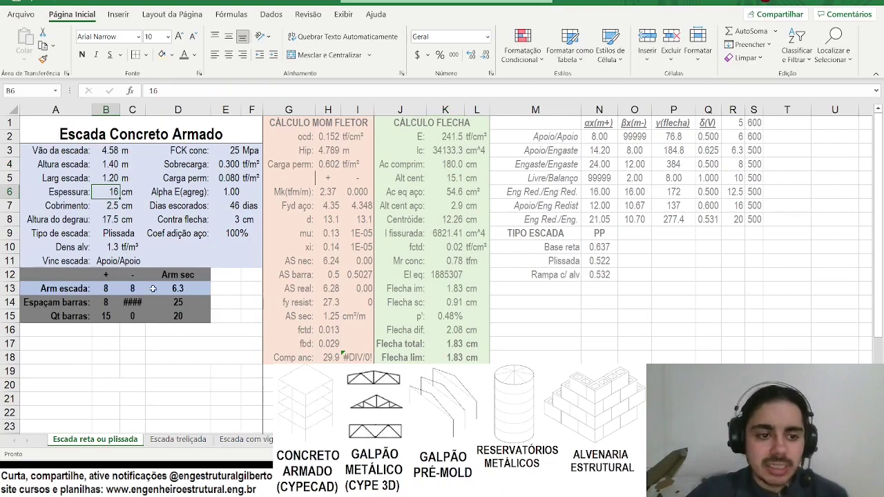
left_click(342, 262)
left_click(466, 221)
left_click(453, 232)
Show the fctd value in K10 of the beam stair sheet with three decimal places.
left_click(238, 440)
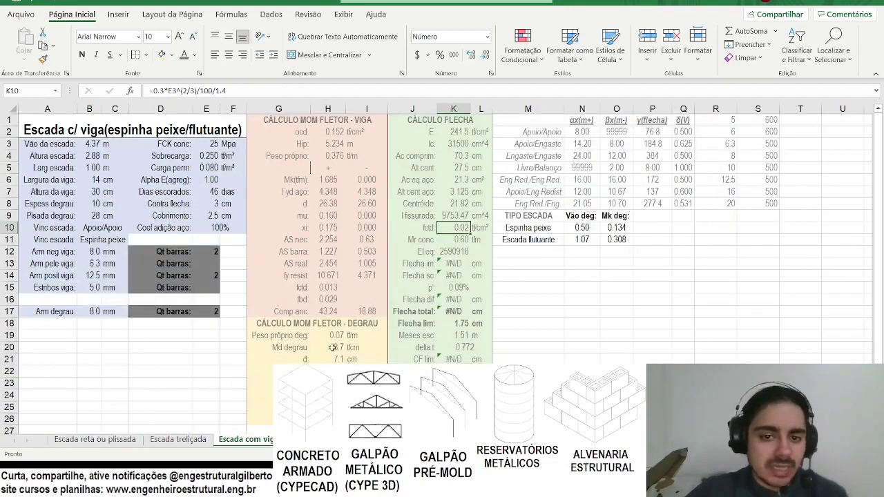
left_click(470, 55)
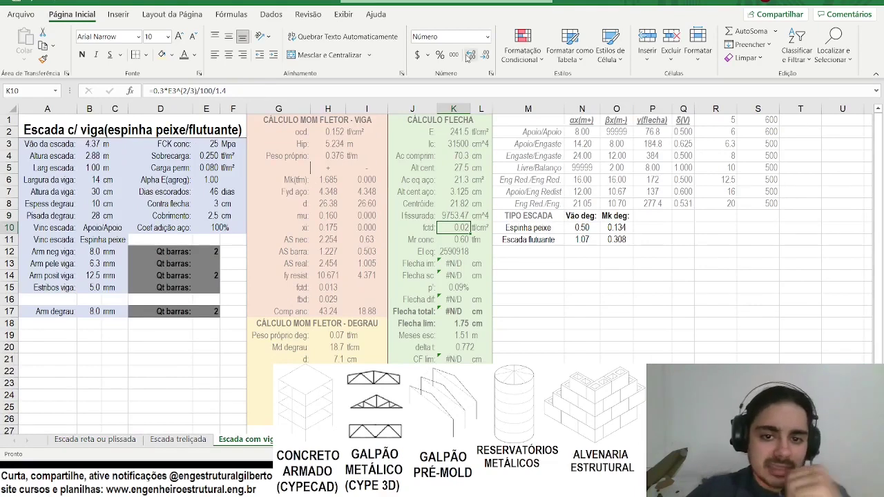
scroll(371, 192, "down", 1)
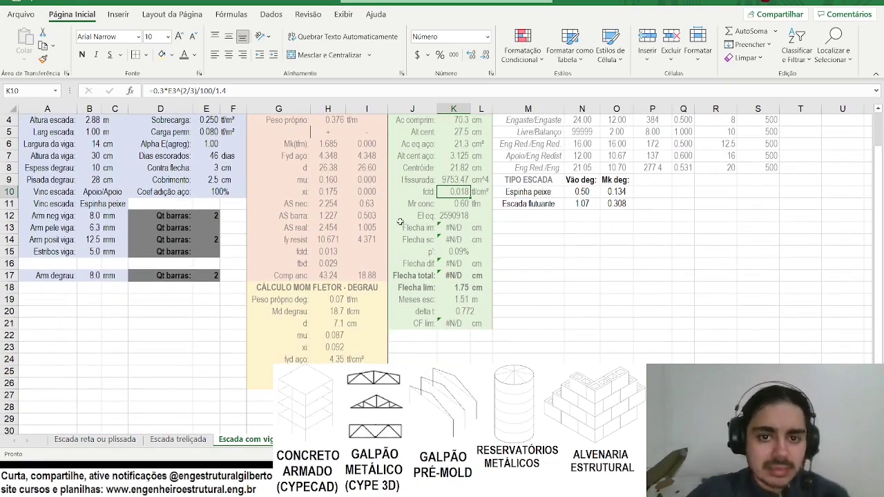
scroll(400, 222, "up", 1)
Correct the Flecha im formula in K13 so its PROCV looks up the support condition in B10 instead of B11.
left_click(413, 240)
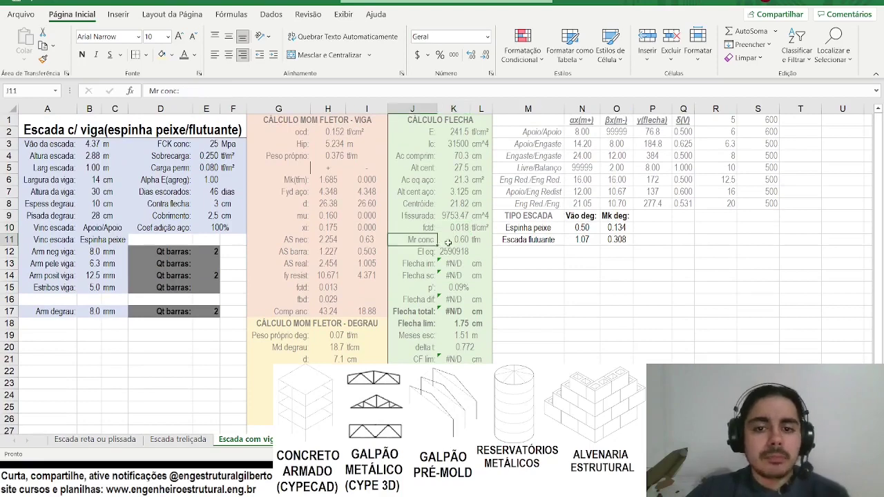
left_click(448, 242)
key("Down")
key("Down")
left_click(253, 93)
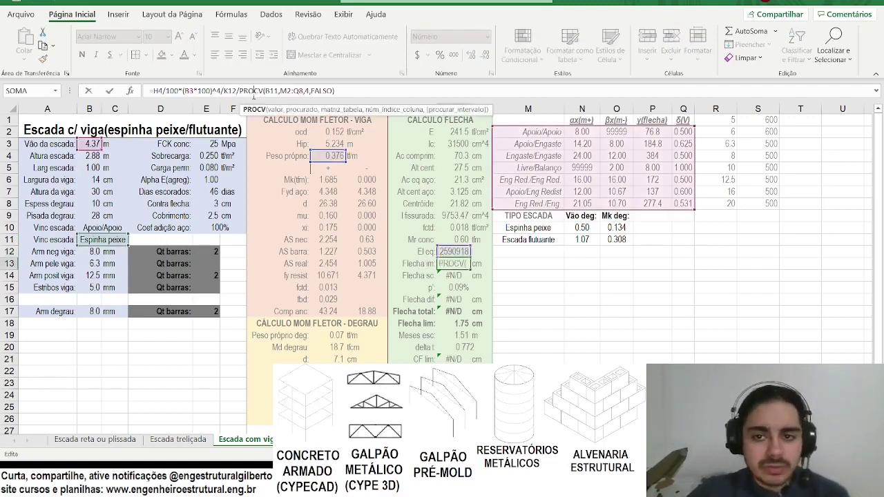
left_click_drag(97, 246, 102, 228)
key("Return")
key("Up")
left_click(210, 90)
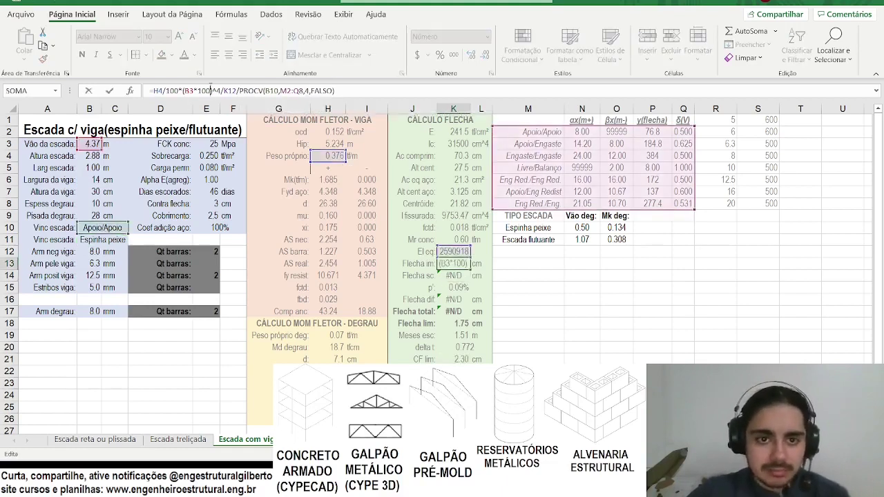
key("Return")
Point the PROCV in the Flecha sc formula in K14 to B10, giving =E4/100*(B3*100)^4/K12/PROCV(B10,M2:Q8,4,FALSO).
left_click(210, 88)
left_click(111, 239)
left_click(109, 228)
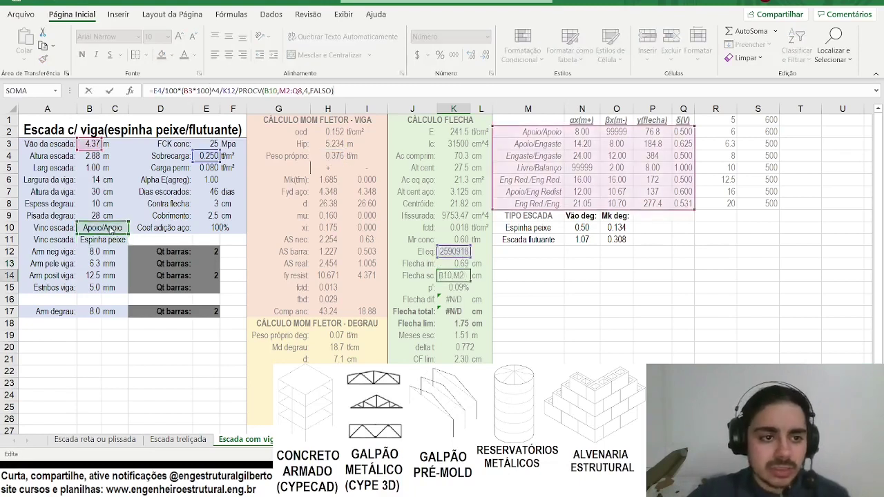
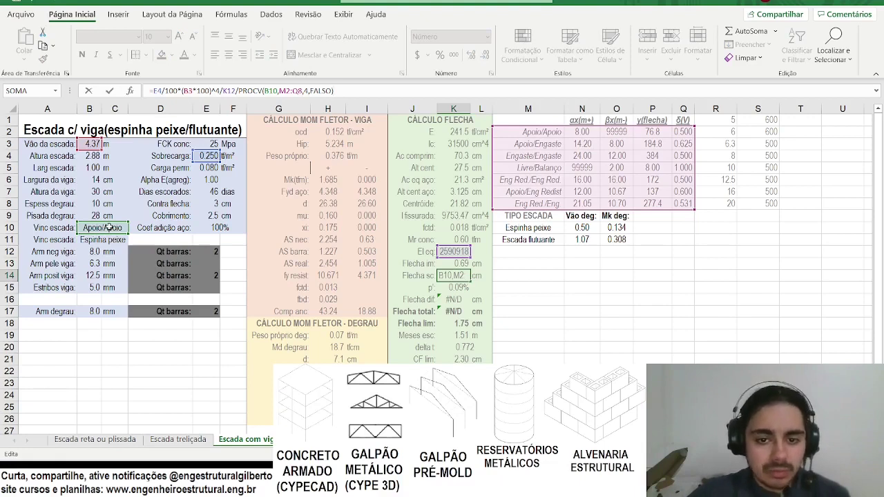
key("Return")
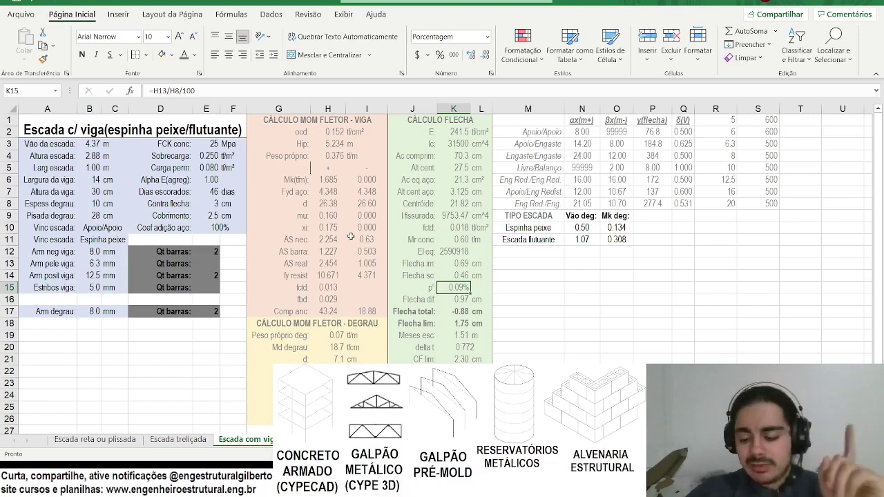
Replace the p' formula in K15 of the beam stair sheet with 0%.
type("0")
key("Return")
key("Up")
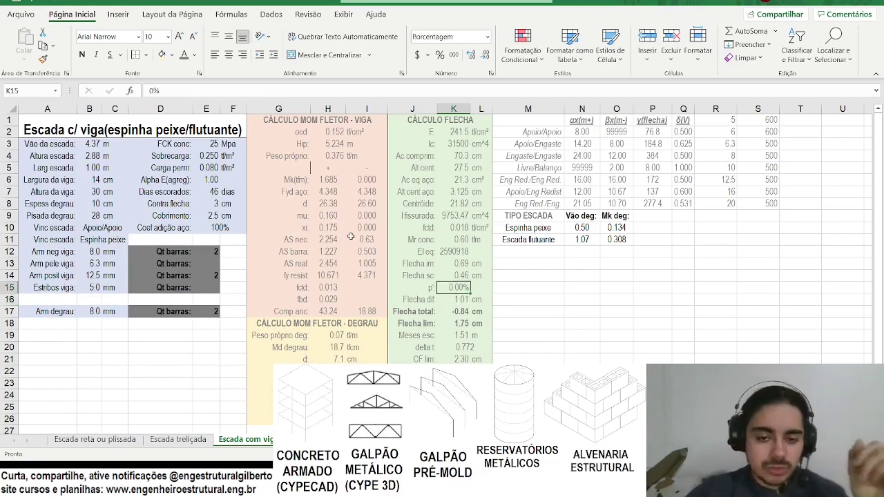
Replace the p' formula in K17 of the Escada treliçada sheet with 0%.
key("ctrl+Page_Up")
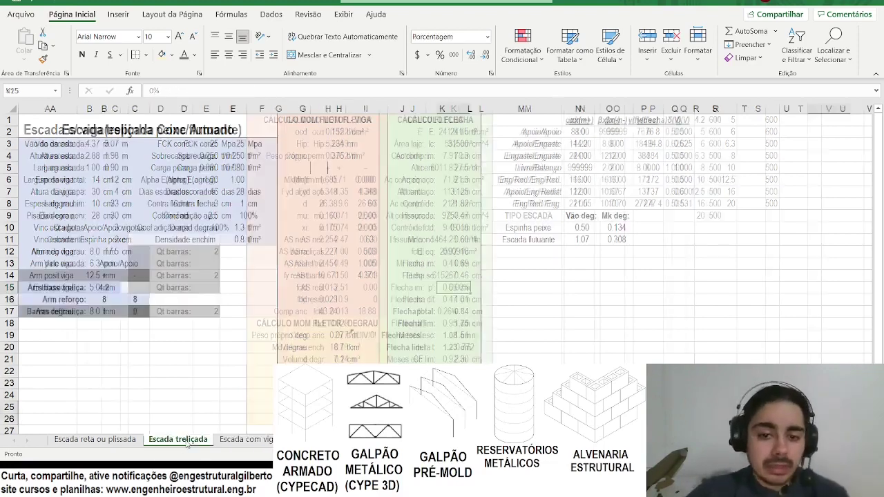
left_click(438, 311)
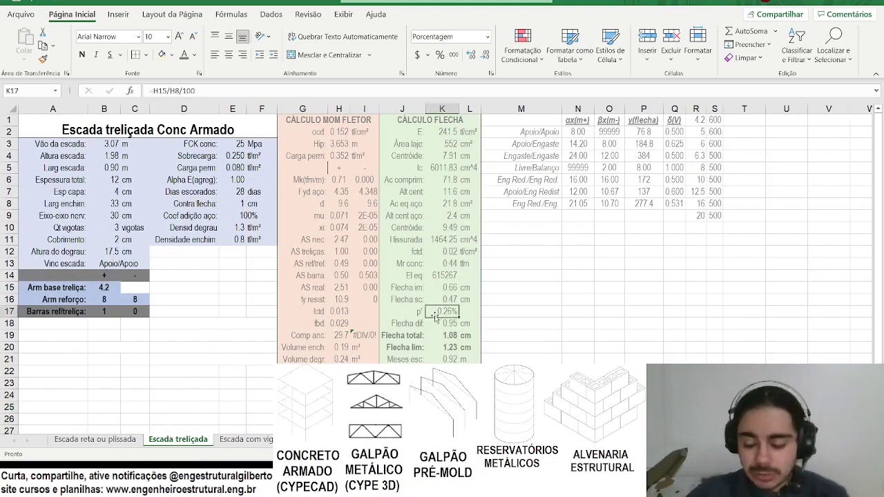
type("0")
key("Return")
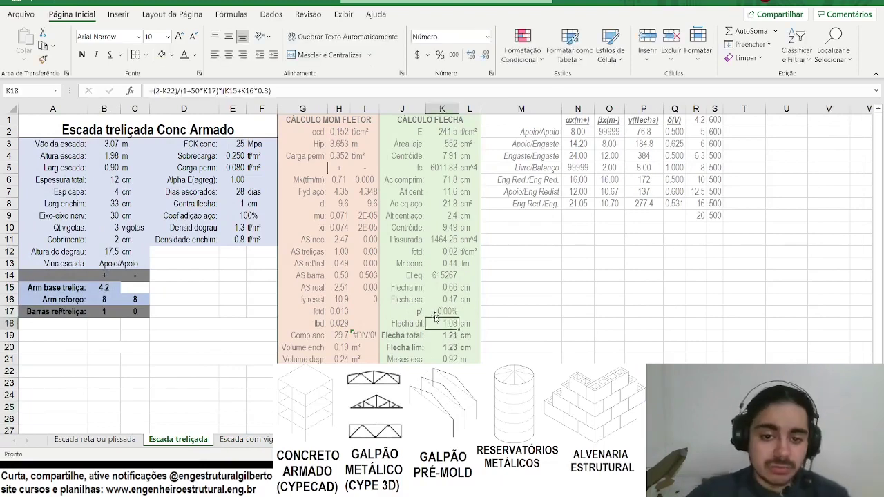
Replace the p' formula in K15 of the Escada reta ou plissada sheet with 0%.
left_click(104, 446)
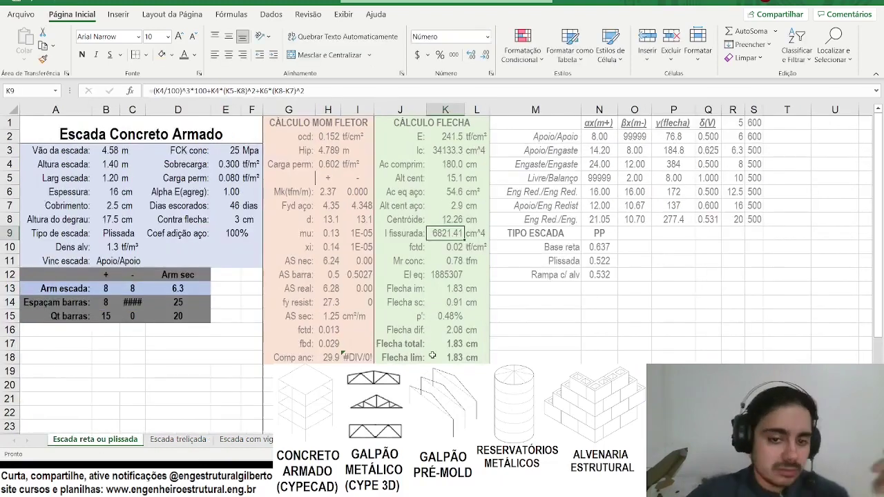
left_click(453, 319)
type("0")
key("Return")
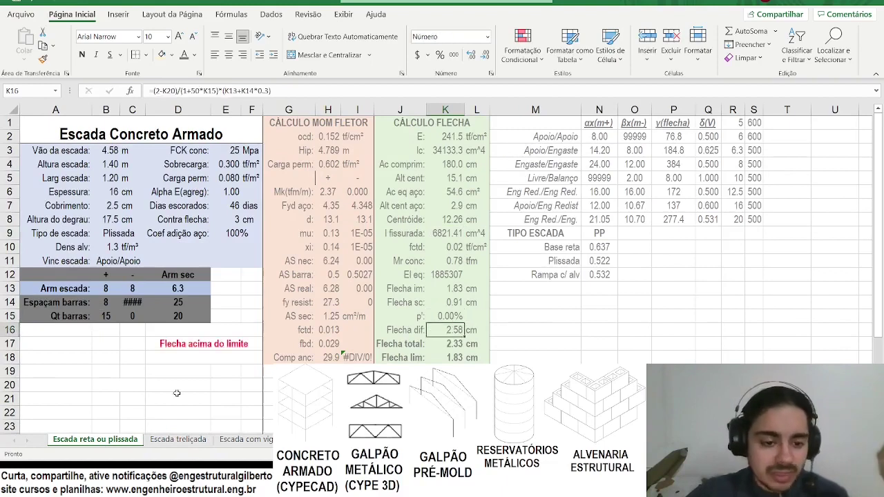
Review the beam stair sheet's remaining deflection formulas, from Flecha dif through Flecha lim, Meses esc and delta t to CF lim.
left_click(219, 445)
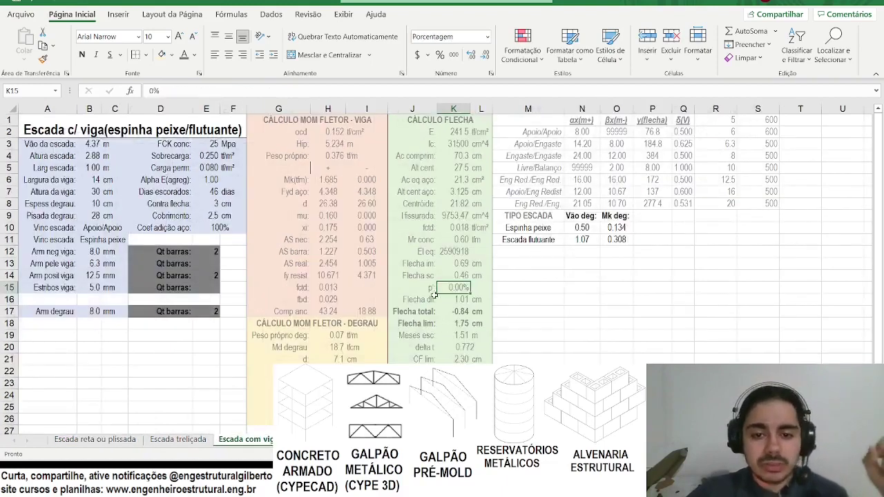
scroll(445, 303, "down", 1)
left_click(447, 262)
left_click_drag(420, 262, 459, 264)
left_click(458, 264)
left_click_drag(402, 279, 456, 280)
left_click(456, 288)
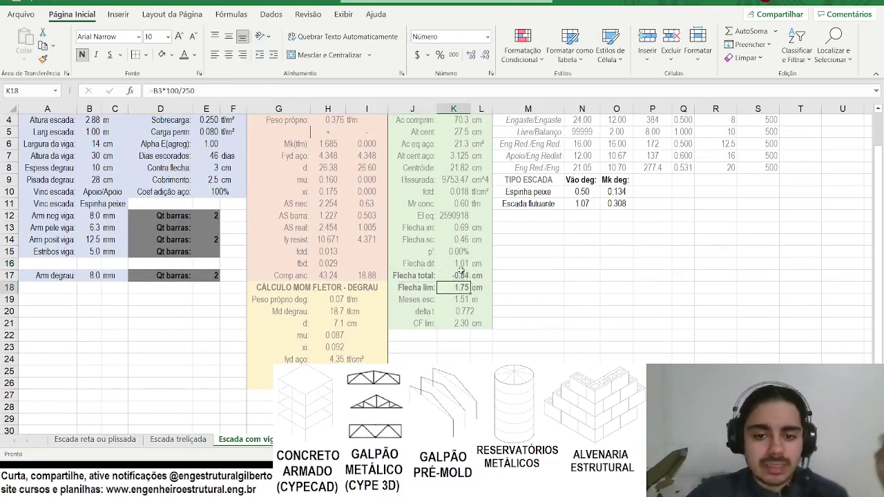
left_click(452, 299)
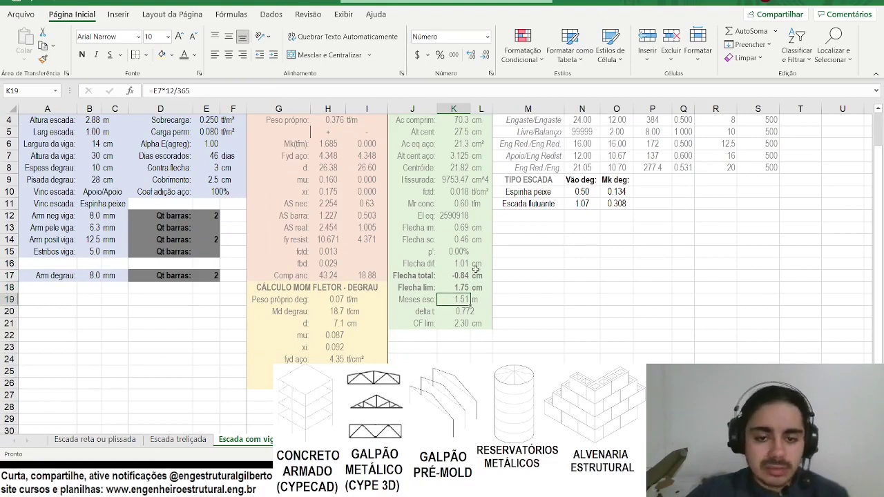
left_click(456, 311)
left_click(452, 324)
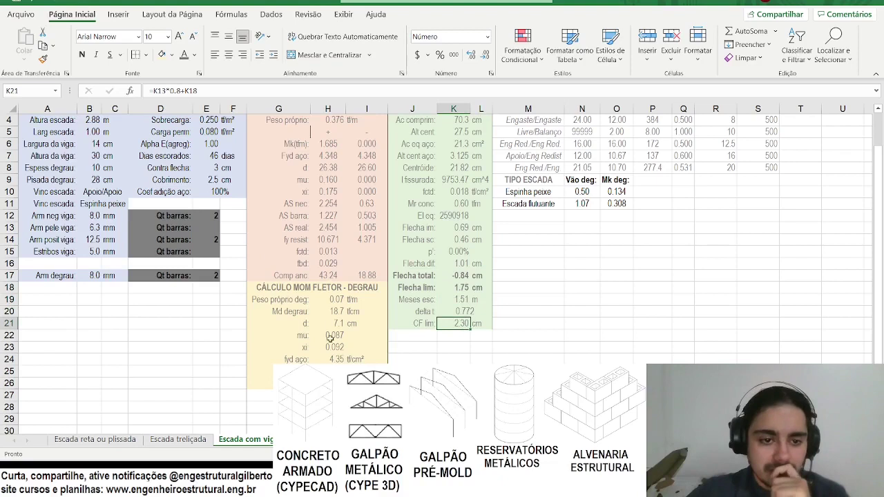
Merge and center cells D18:F18 below the step reinforcement row.
left_click_drag(190, 267, 243, 264)
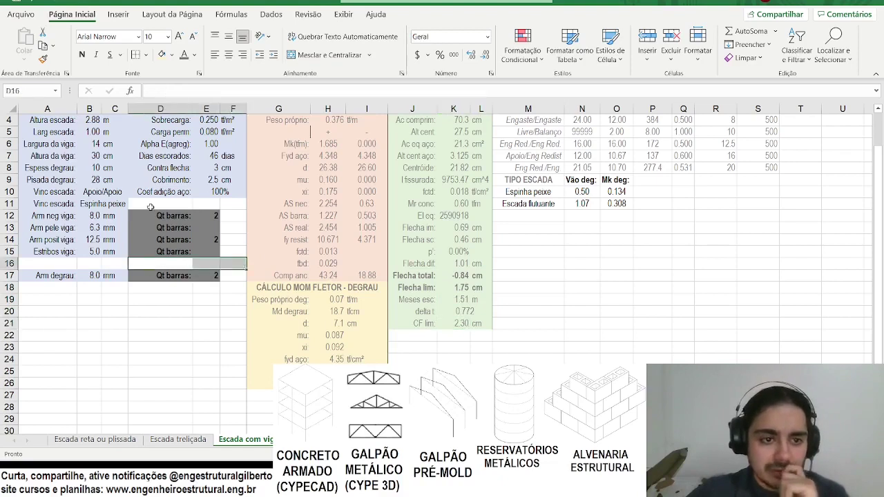
left_click_drag(166, 288, 238, 286)
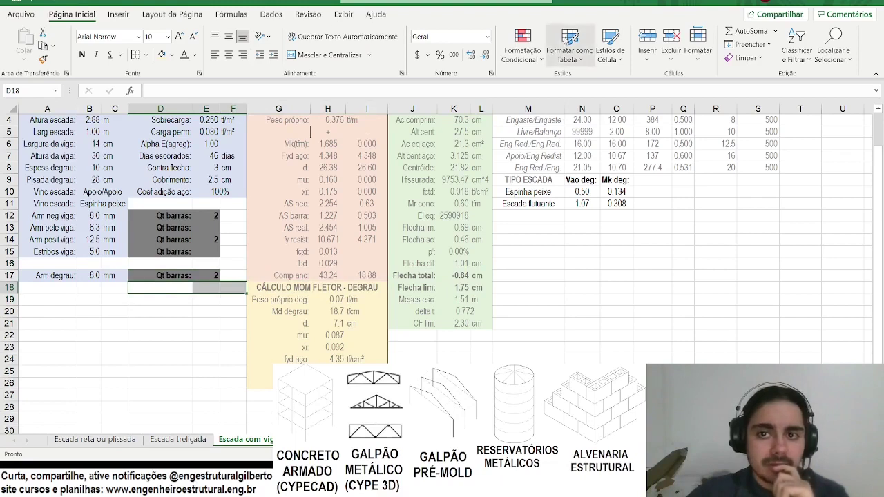
left_click(271, 14)
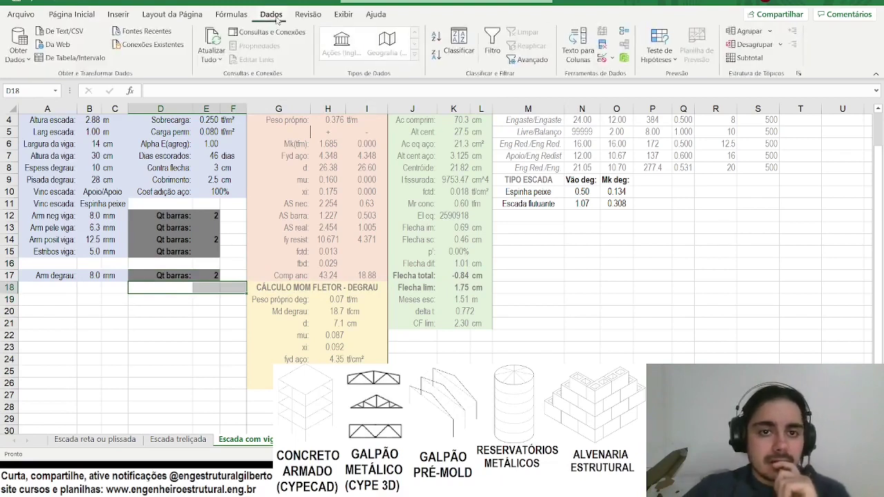
left_click(81, 14)
left_click(325, 54)
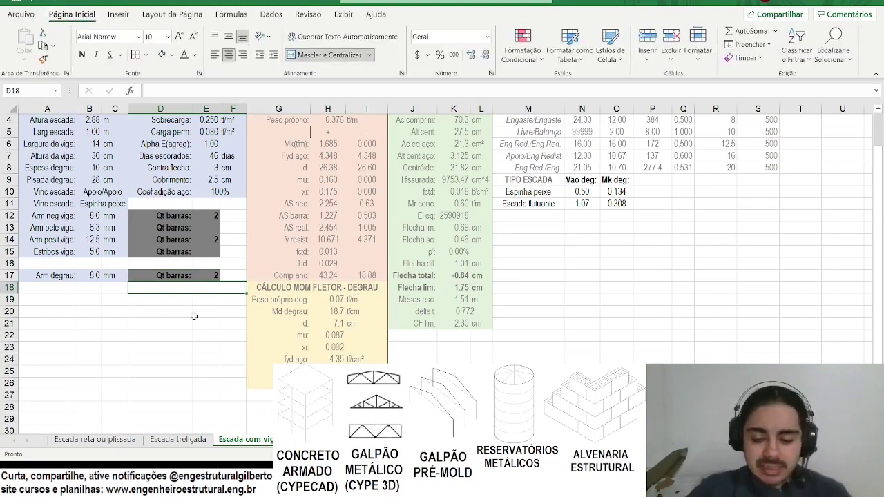
Write a formula in D18 that shows "Flexão excessiva na viga" if the maximum of H10:I10 exceeds 0.36, otherwise an empty text.
type("=se(")
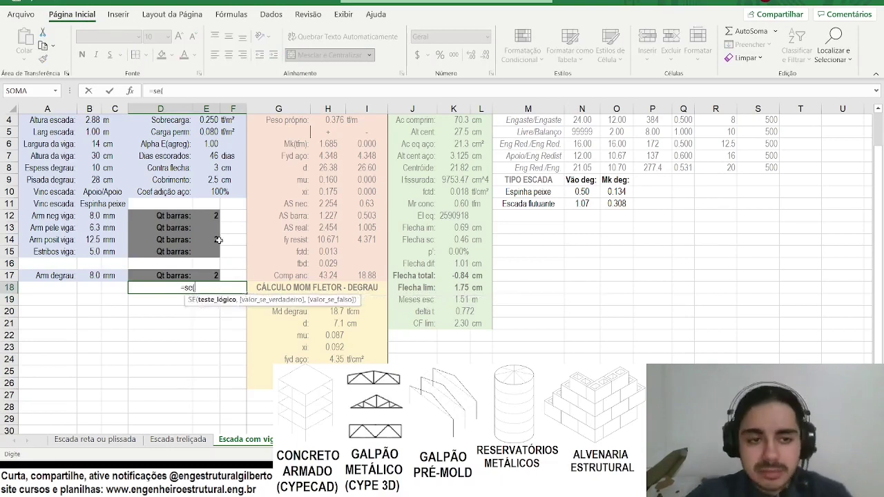
scroll(198, 262, "up", 1)
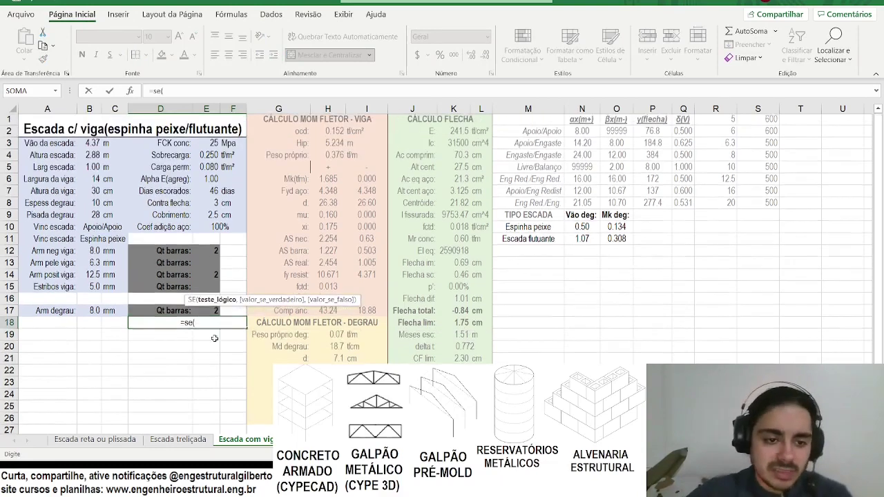
type("máxim")
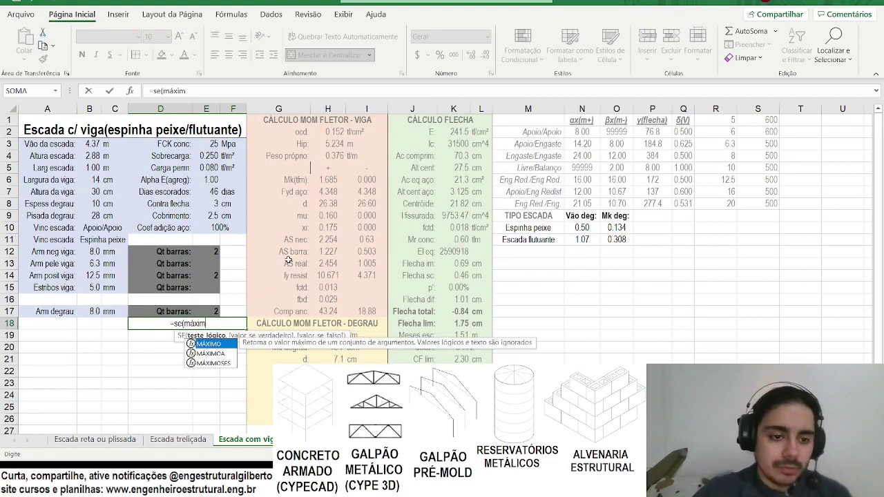
key("BackSpace")
key("BackSpace")
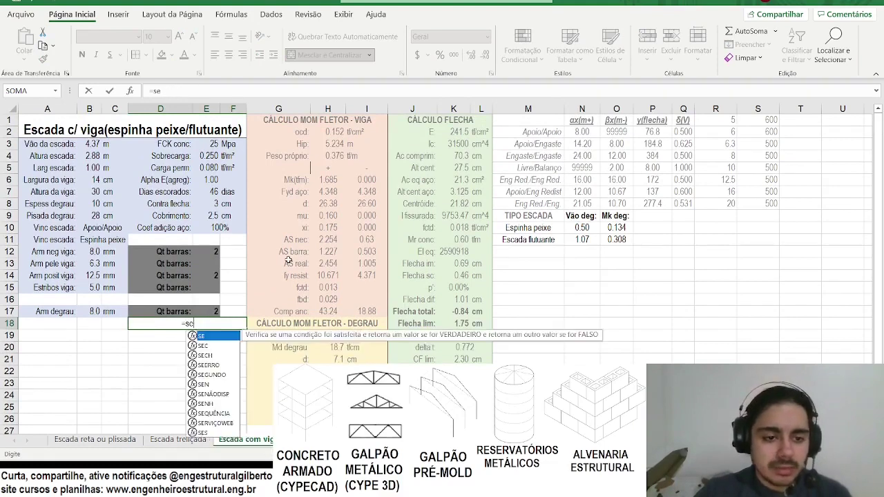
type("(má")
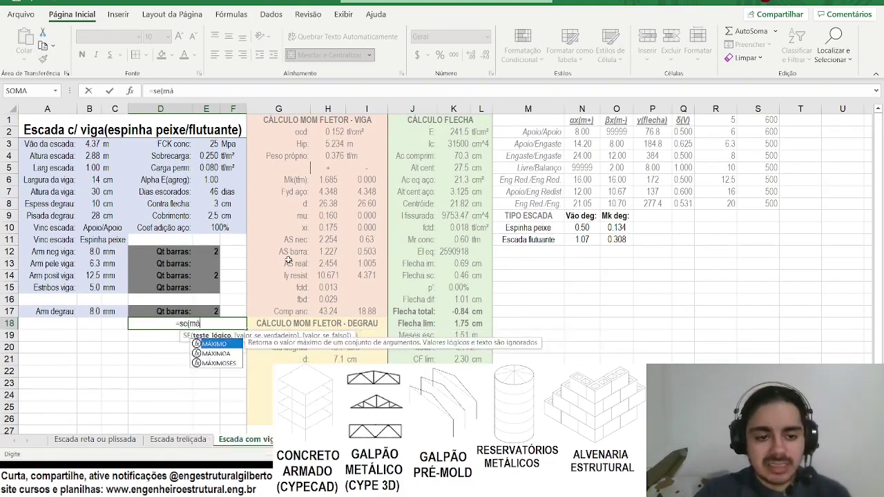
type("ximo(")
left_click_drag(325, 227, 353, 228)
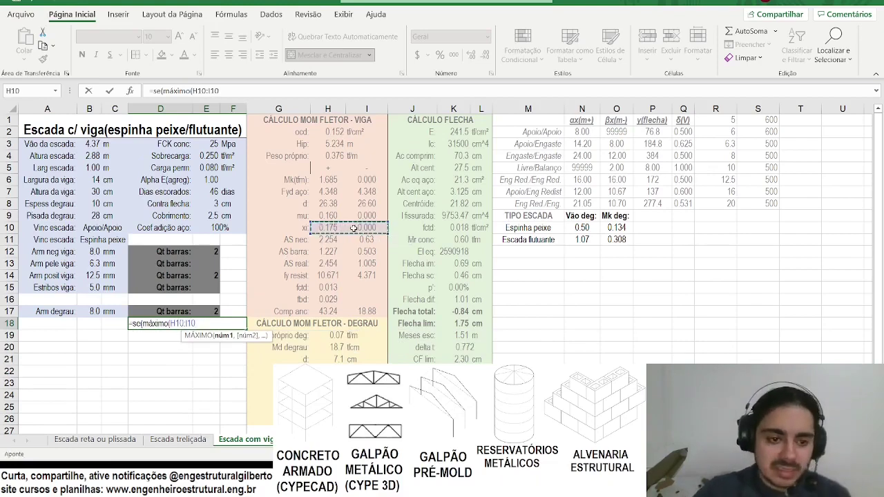
type(">0.36,\"")
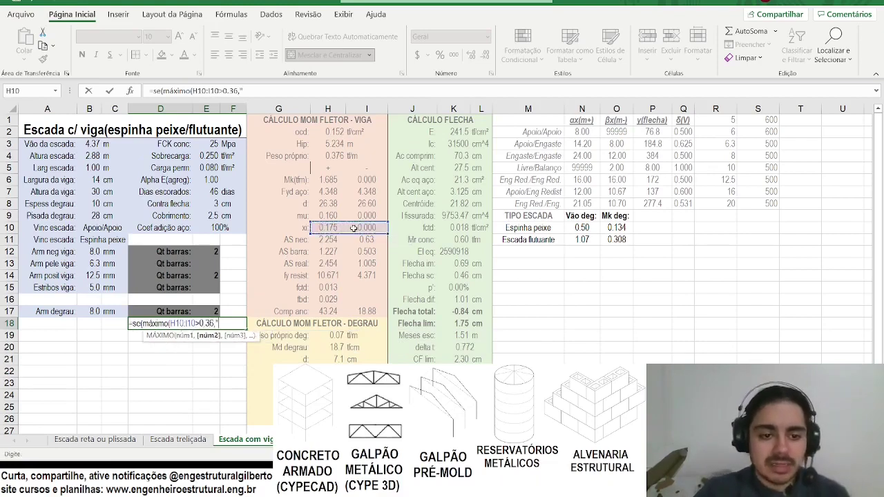
type("Flexão")
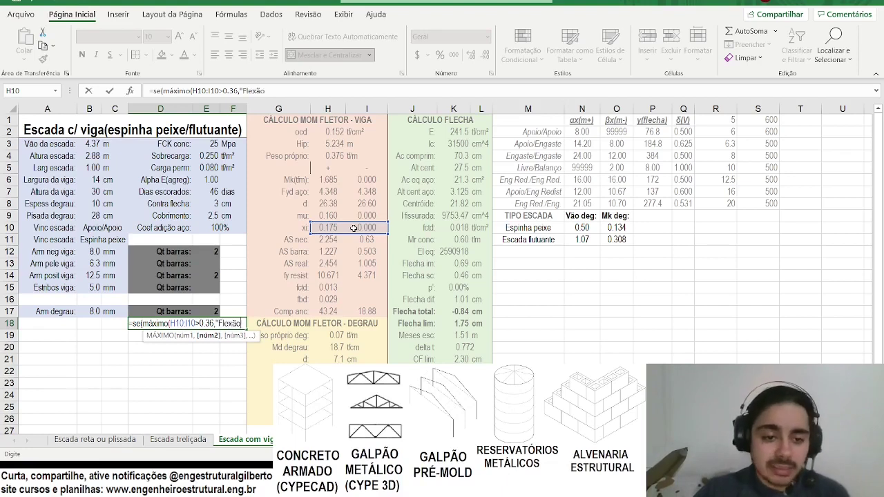
type(" excessiva na")
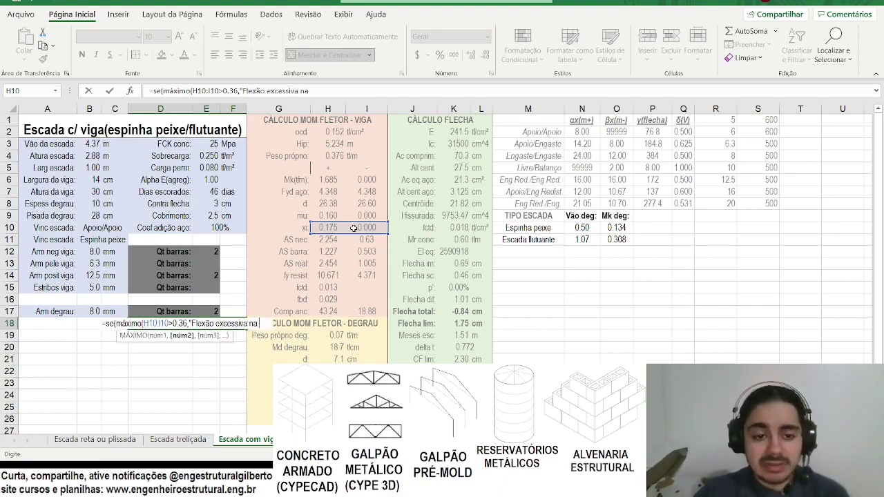
type(" viga\",\"\")")
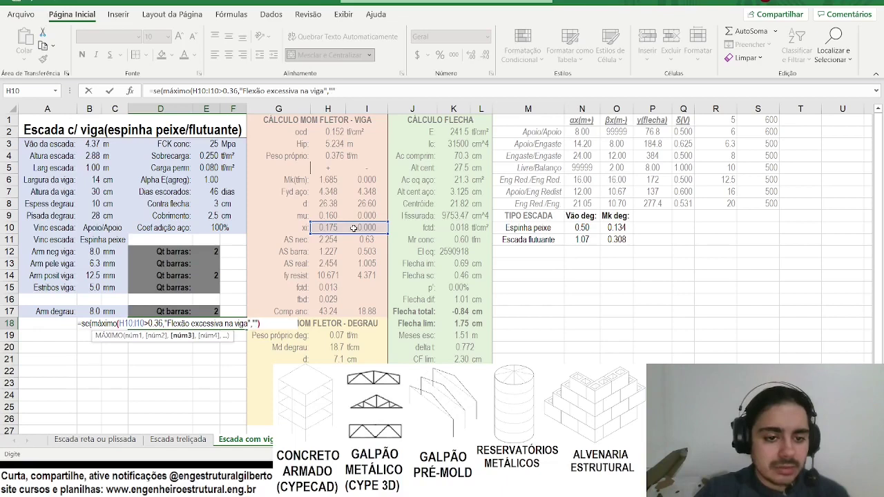
key("Return")
key("Return")
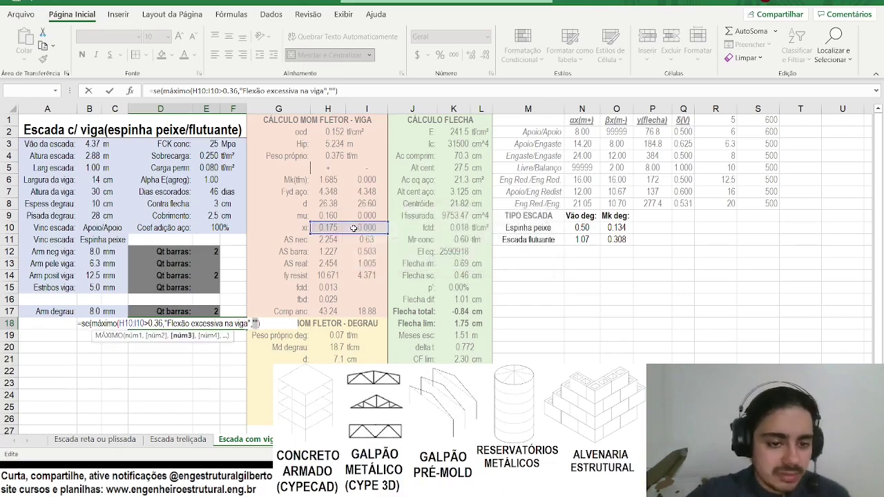
Correct the D18 formula by closing the MÁXIMO function's parenthesis after H10:I10.
left_click(222, 90)
left_click(212, 91)
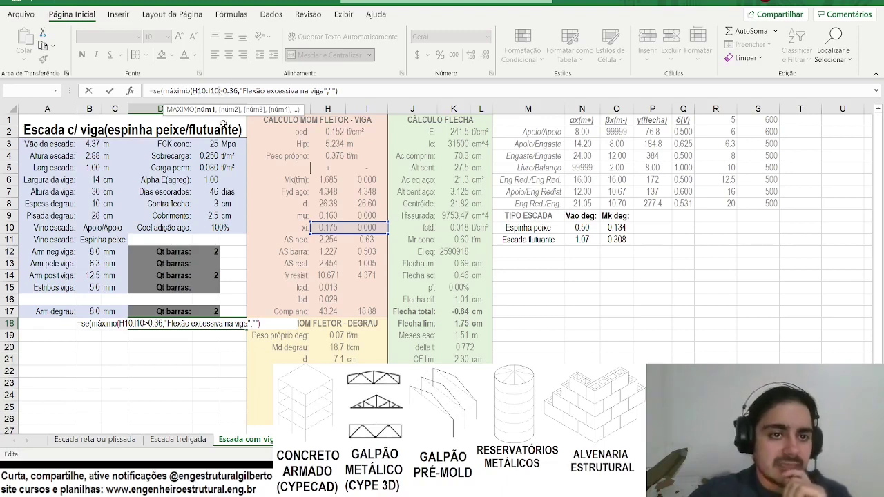
key("Right")
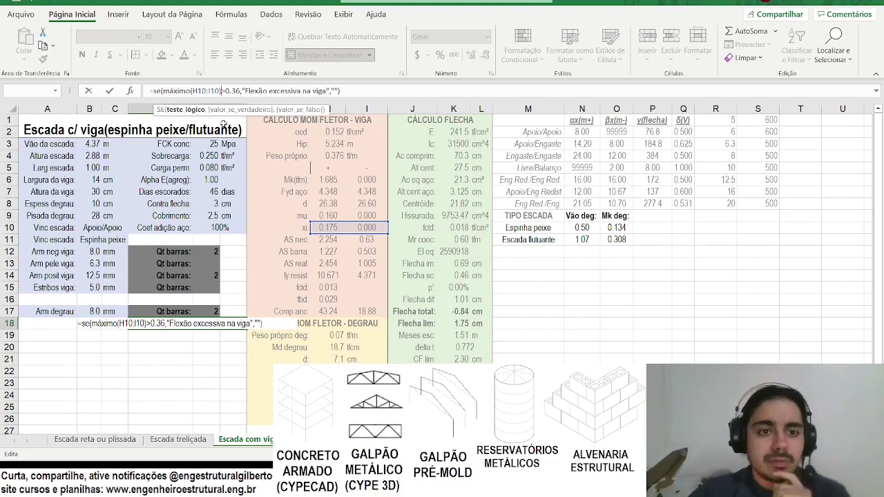
key("Return")
key("Up")
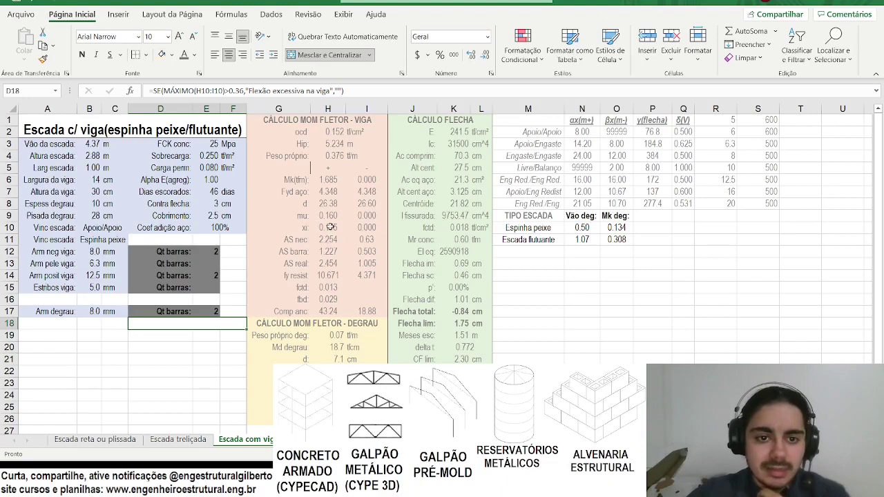
Format the beam warning in D18 as bold red text.
left_click(81, 54)
left_click(198, 55)
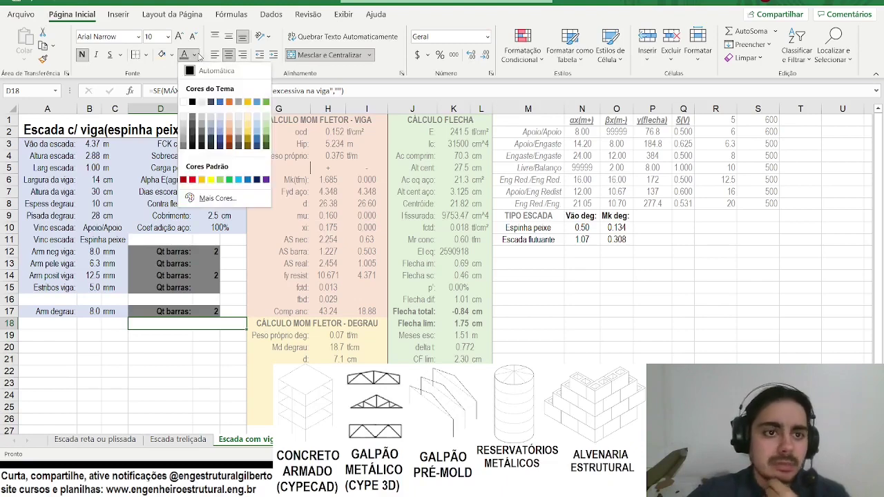
left_click(172, 242)
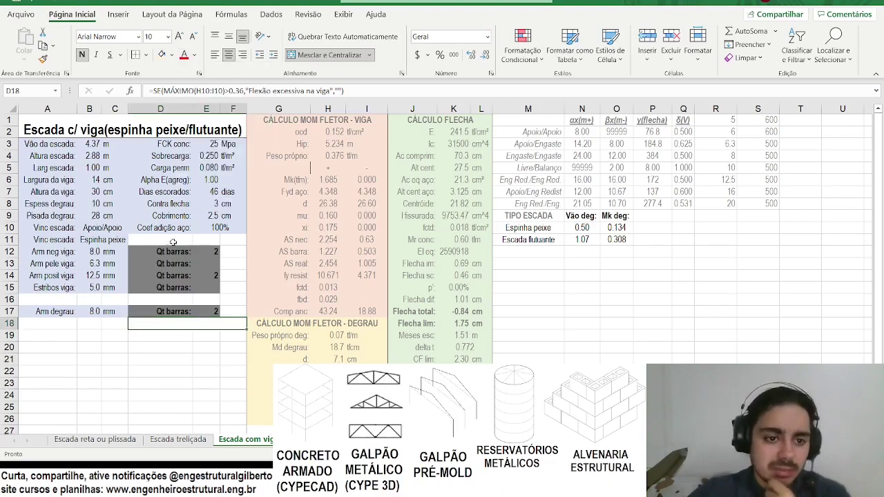
Test the beam warning with a Sobrecarga of 2 tf/m² in E4, and undo the change.
left_click(205, 153)
type("2")
key("Return")
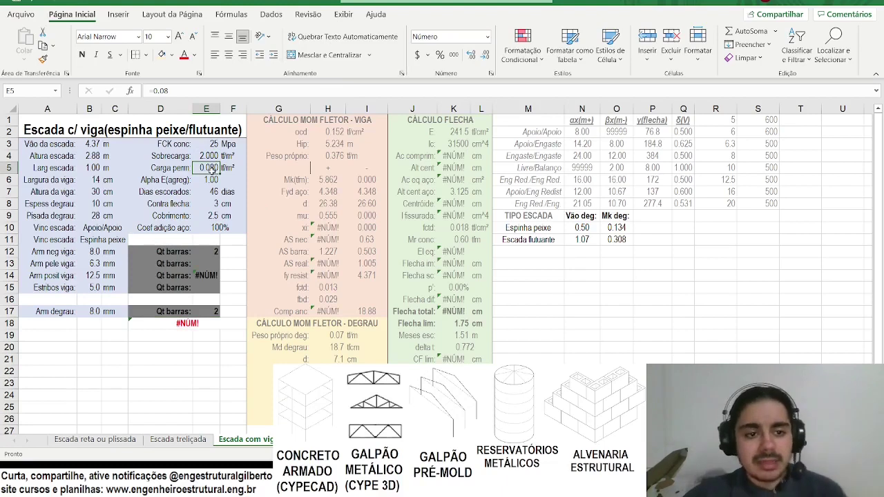
key("ctrl+z")
type("2")
key("Return")
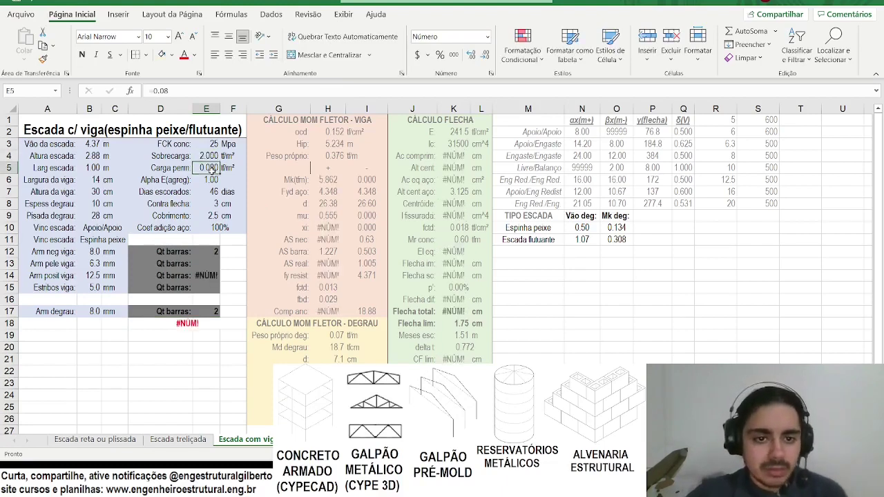
key("ctrl+z")
Test the beam warning with Sobrecarga values of 0.8 and 0.9 tf/m² in E4, and undo both changes.
type("0.")
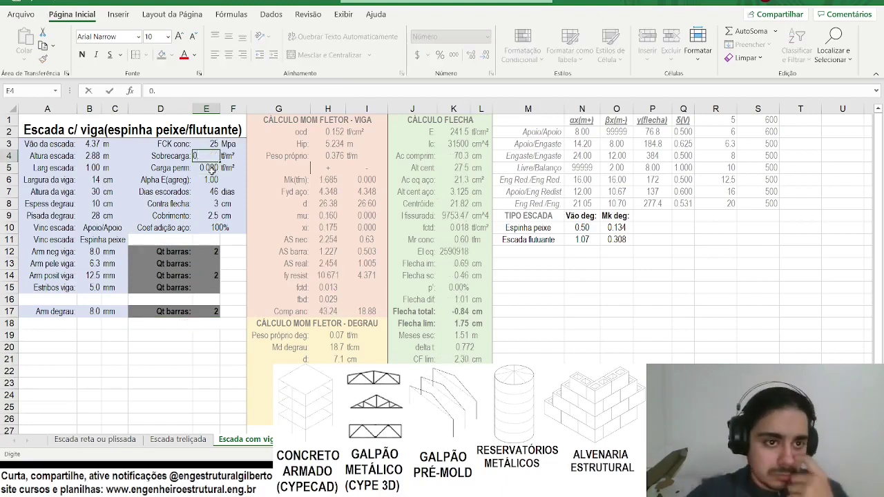
type("08")
key("Return")
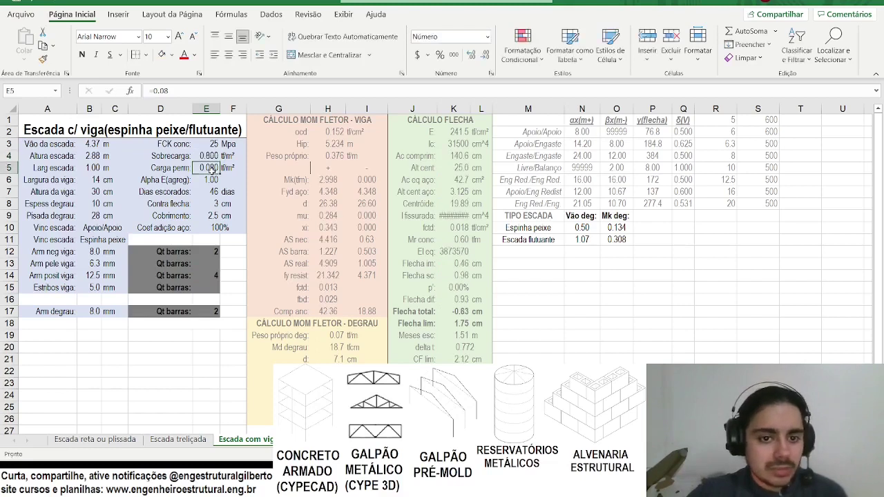
key("Up")
type("0")
key("Return")
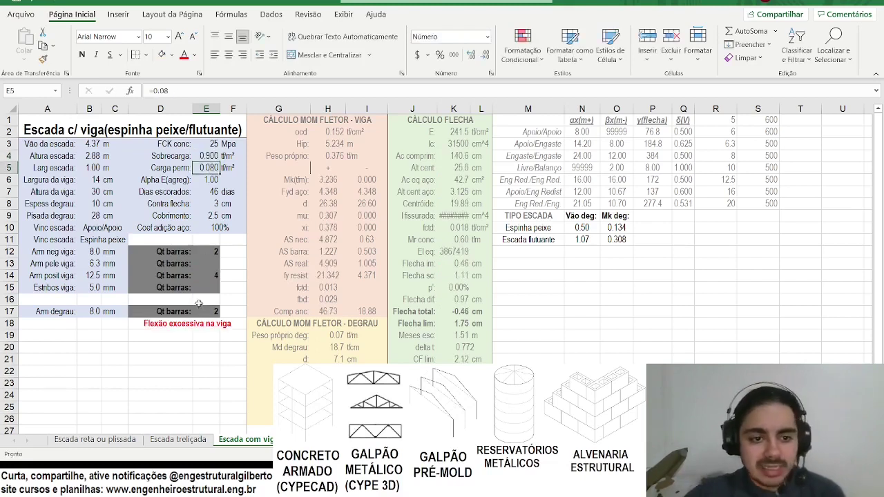
key("ctrl+z")
key("ctrl+z")
Copy the beam warning from D18 into D19, directly below it.
left_click(174, 325)
key("ctrl+c")
left_click(166, 336)
key("Return")
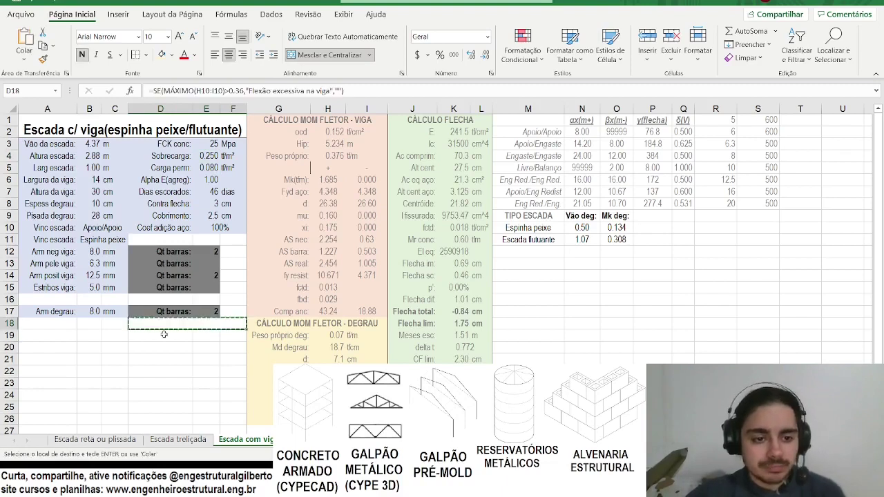
scroll(221, 325, "down", 1)
left_click(167, 288)
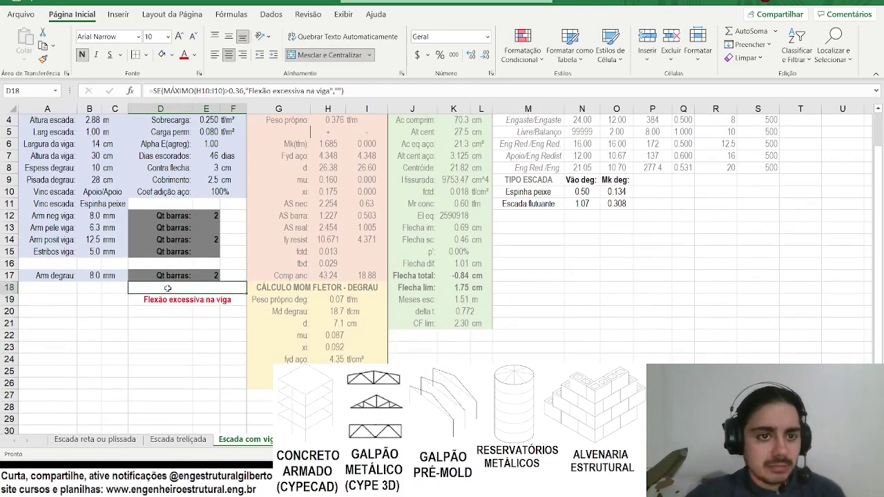
Change the D19 formula to test the step's xi in H23 against 0.36, with the message "Flexão excessiva no degrau".
left_click(177, 299)
left_click_drag(224, 91, 163, 91)
scroll(307, 308, "down", 1)
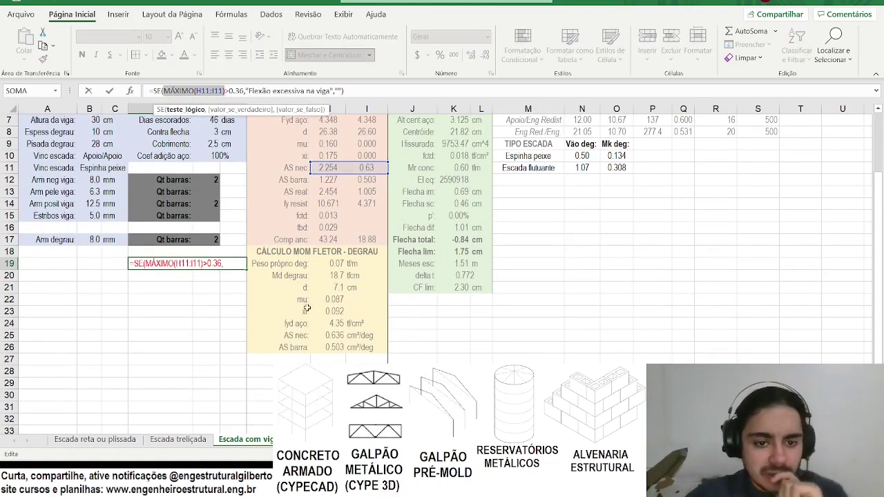
left_click(320, 312)
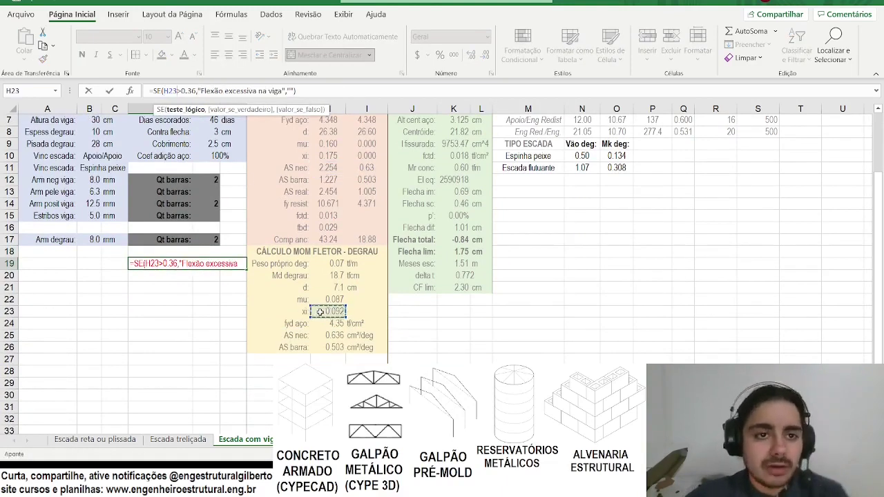
left_click(276, 91)
key("BackSpace")
key("BackSpace")
key("BackSpace")
type("o degrau")
key("Return")
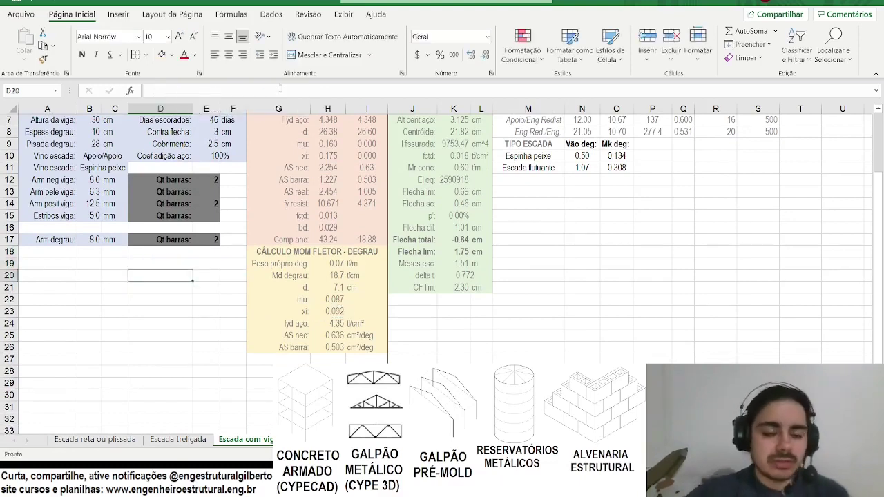
Fill the step warning and its formatting from D19 down into D20.
left_click(198, 265)
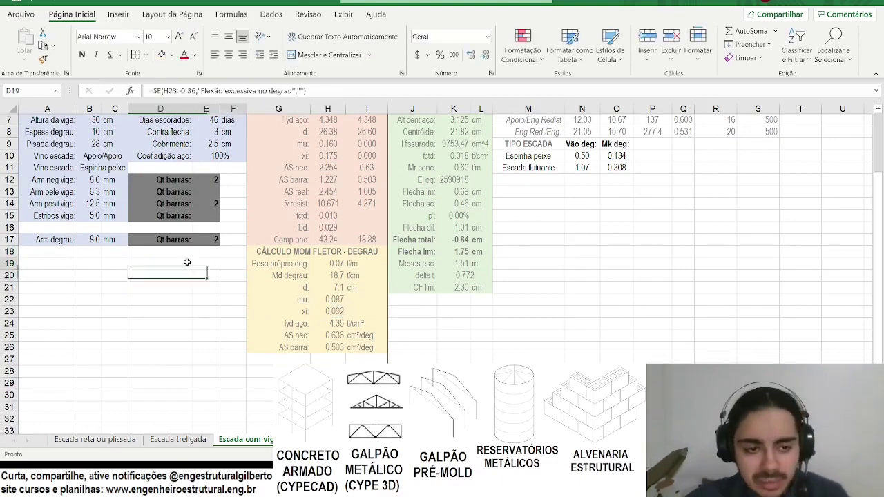
left_click(386, 88)
key("Return")
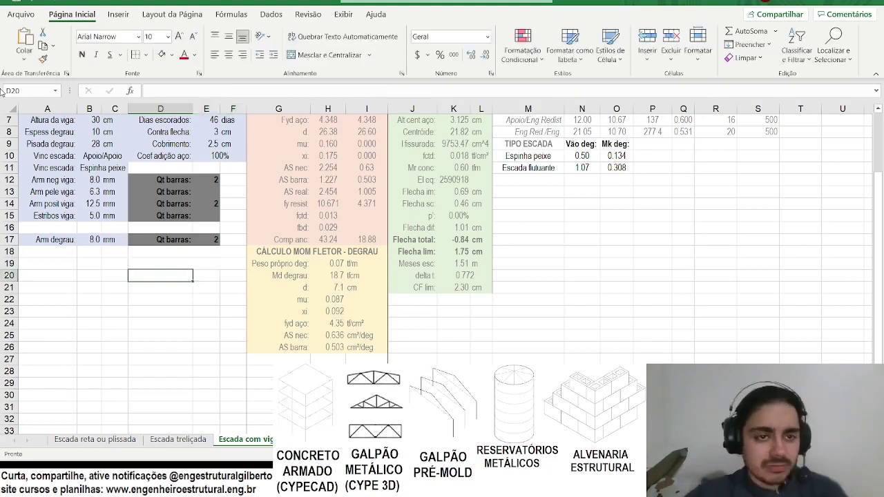
key("ctrl+d")
scroll(188, 308, "up", 2)
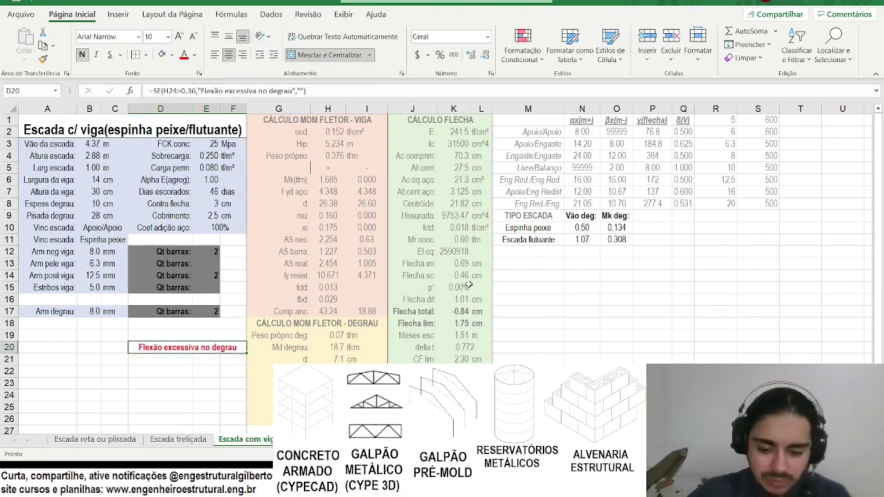
Replace the D20 formula with one showing "Contra flecha cima do limite" if Contra flecha E8 exceeds CF lim K21, otherwise an empty text.
type("=se(")
scroll(317, 239, "down", 2)
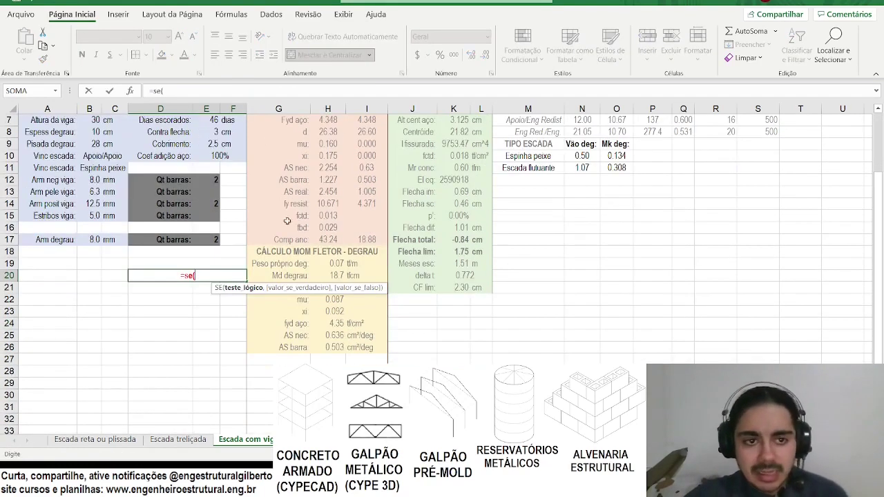
left_click(214, 131)
type(">")
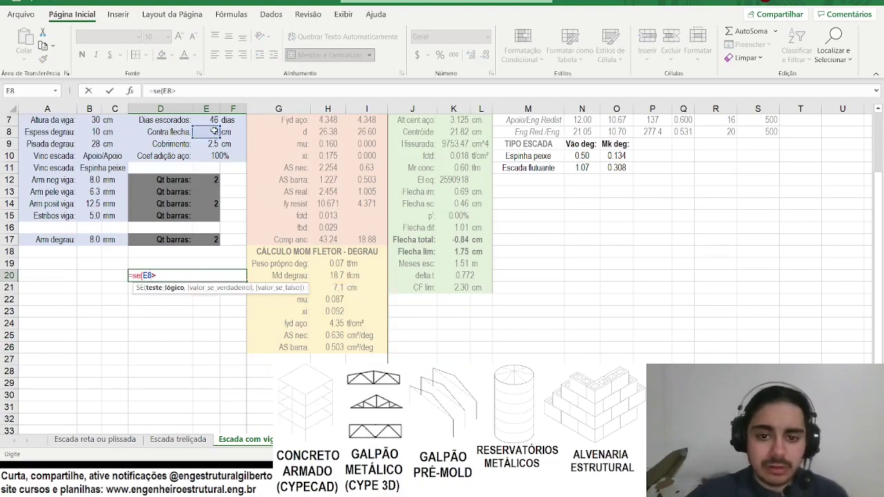
left_click(452, 286)
type(",")
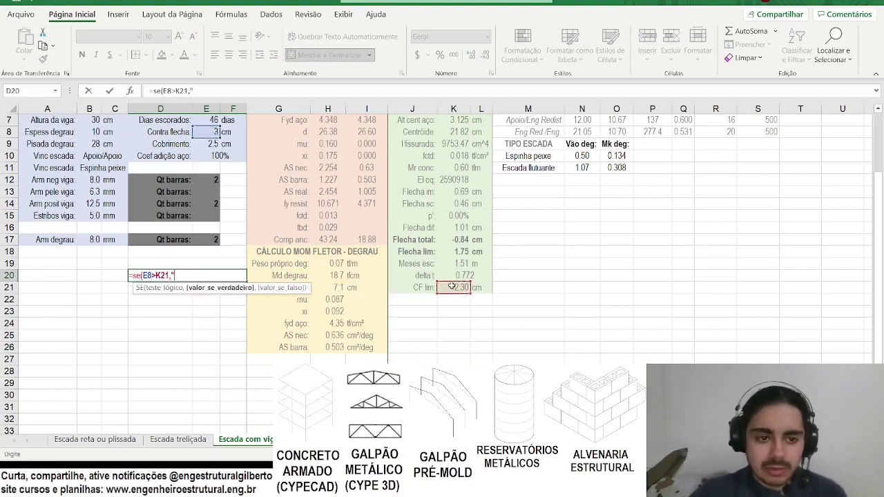
type("\"Contra fl")
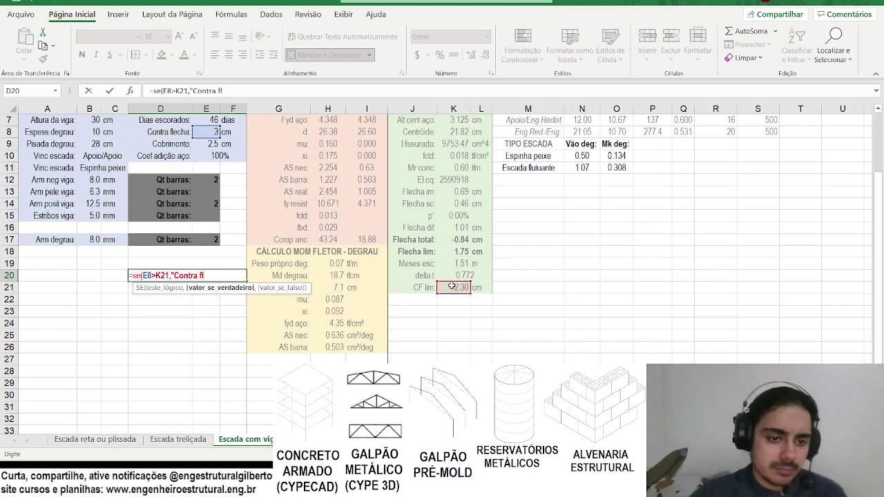
type("echa cima do limit")
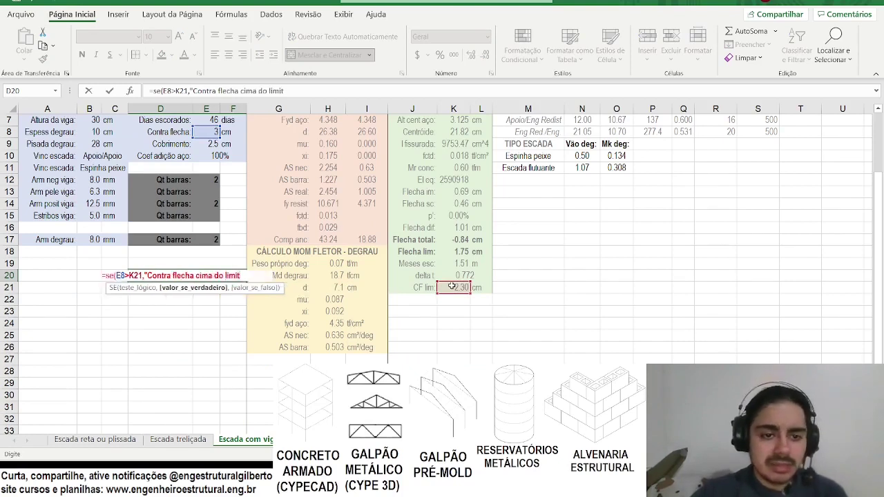
type("e\",\"\"")
key("Return")
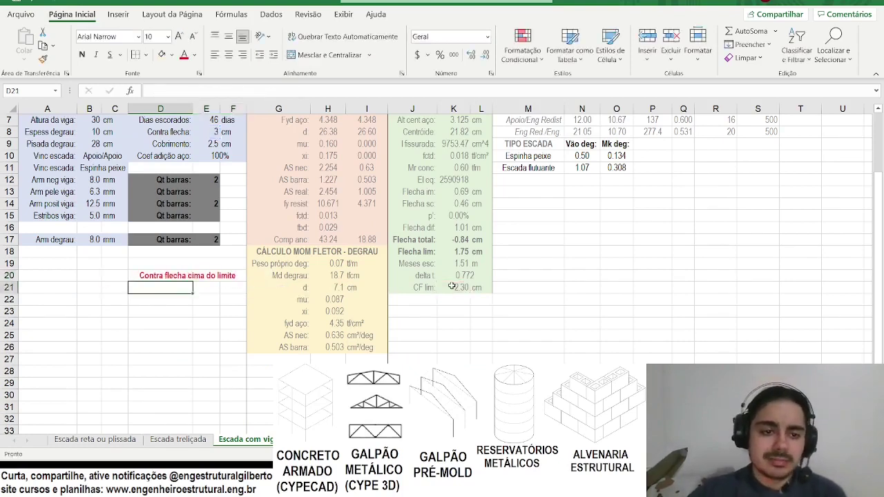
Test the camber warning by setting Contra flecha E8 to 2.5 cm, and finally to 2 cm.
key("Up")
left_click(212, 132)
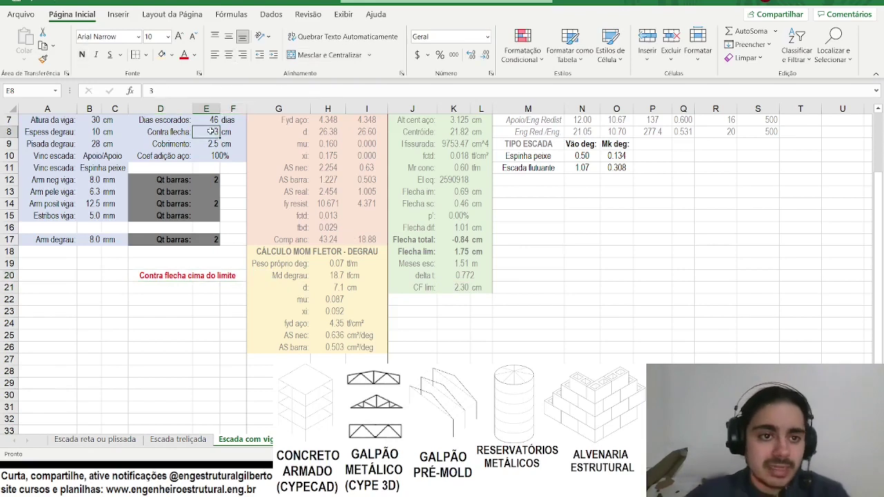
type("2.5")
key("Return")
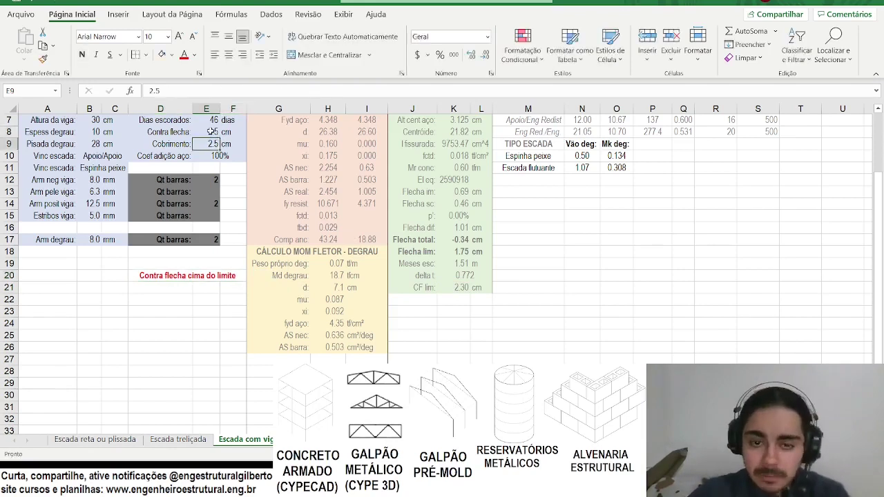
left_click(212, 131)
type("2")
key("Return")
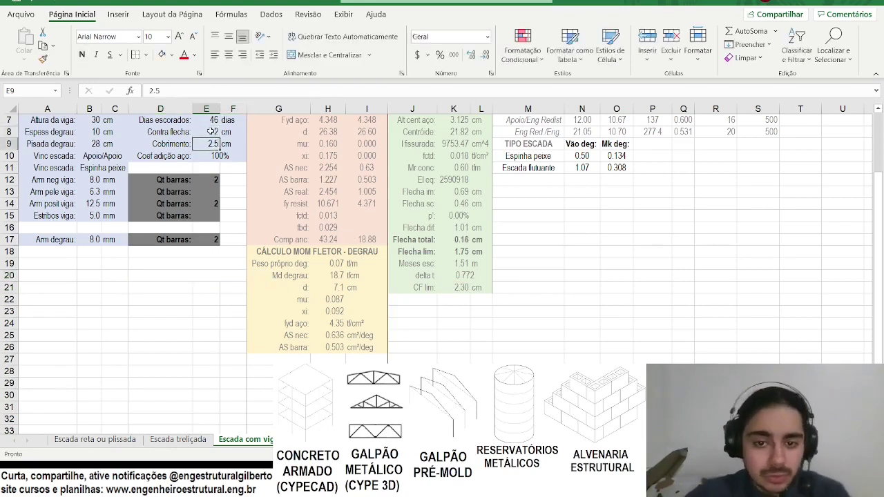
scroll(180, 204, "up", 1)
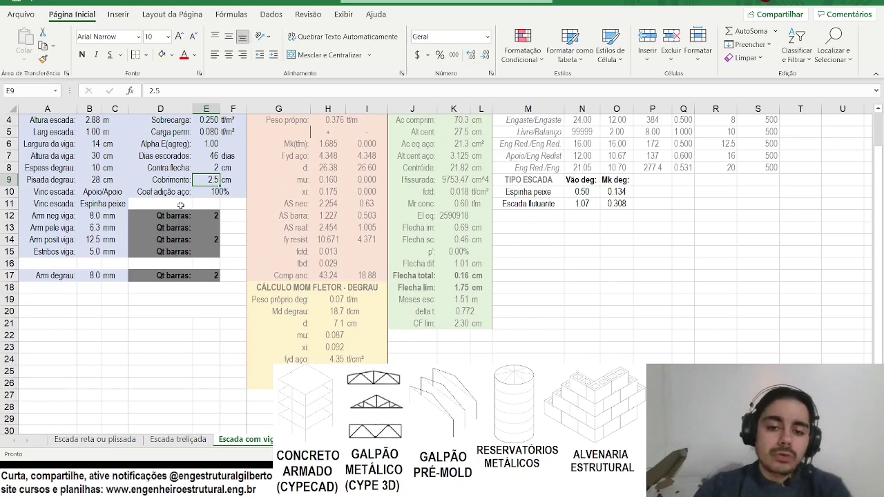
On the Escada treliçada sheet, replace the p' value in K17 with the formula =0.61*B5/(B5*100*(B6-B11-B16/20)).
left_click(459, 254)
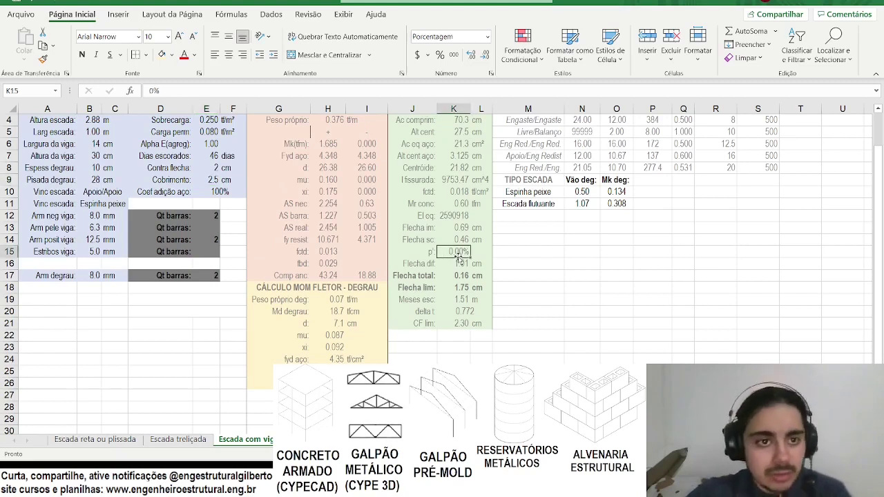
left_click(129, 444)
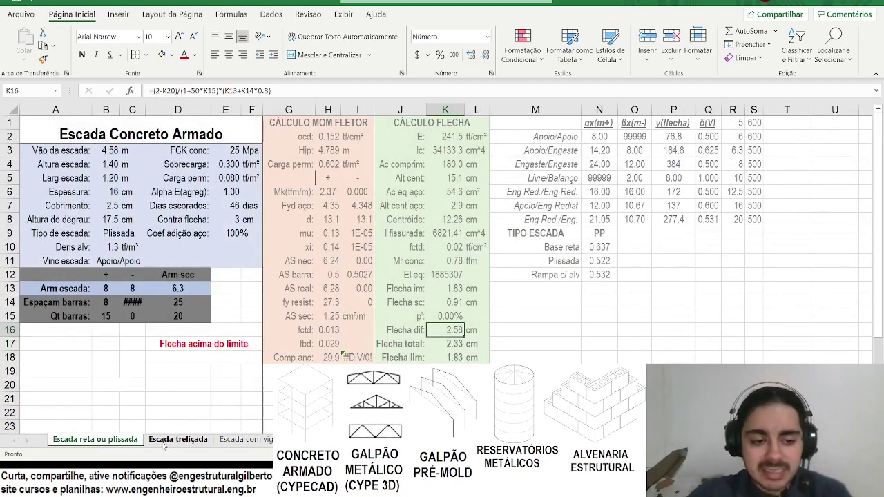
left_click(164, 442)
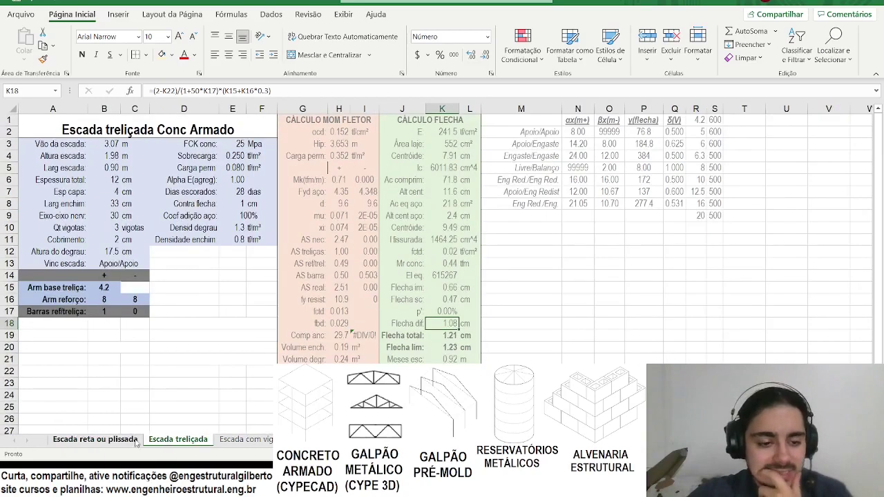
left_click(442, 311)
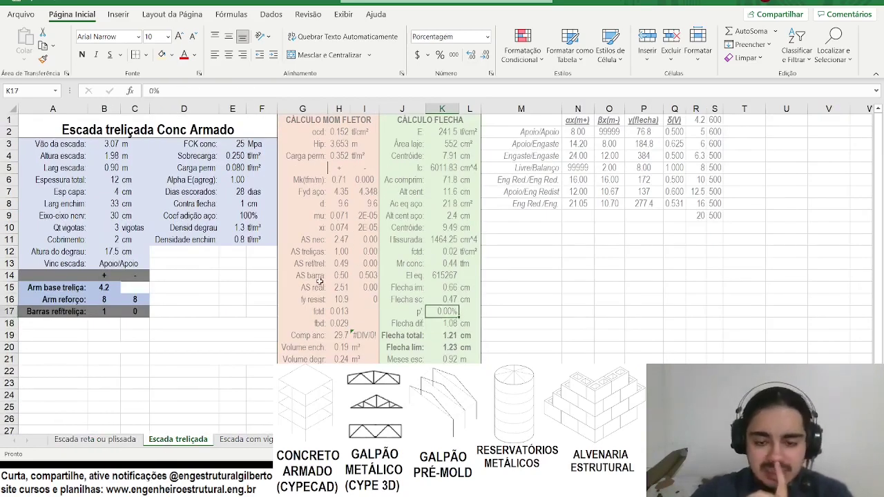
type("=")
type("0.61")
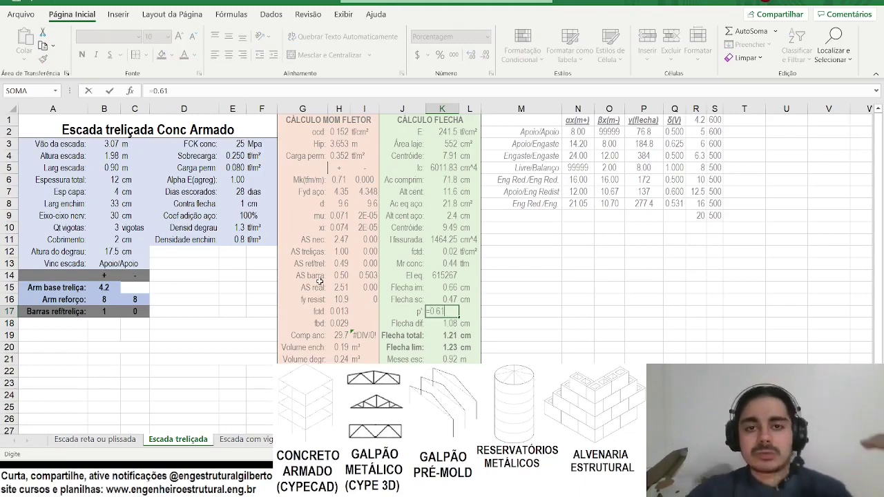
type("*")
left_click(105, 168)
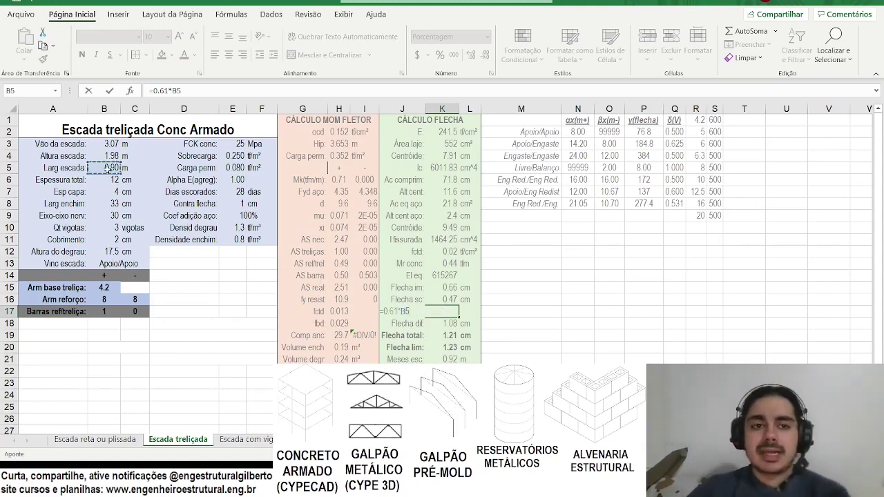
type("/(")
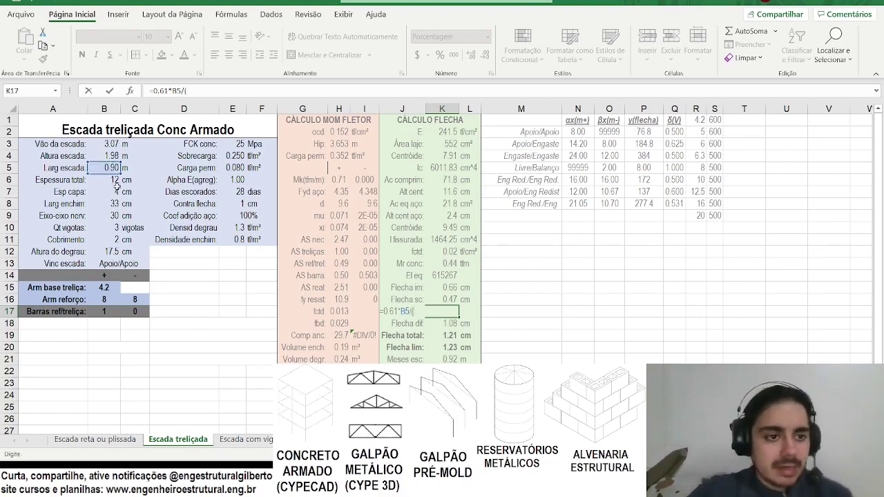
left_click(101, 167)
type("*10")
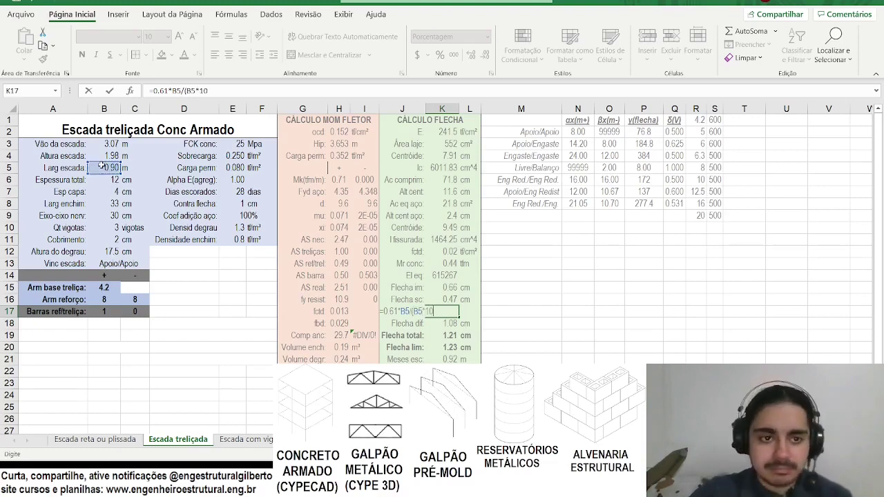
type("0*")
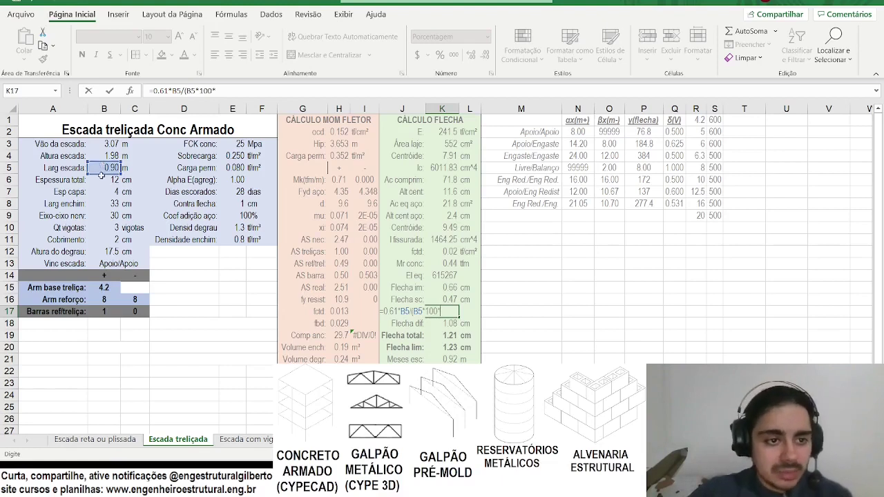
left_click(99, 180)
type("-")
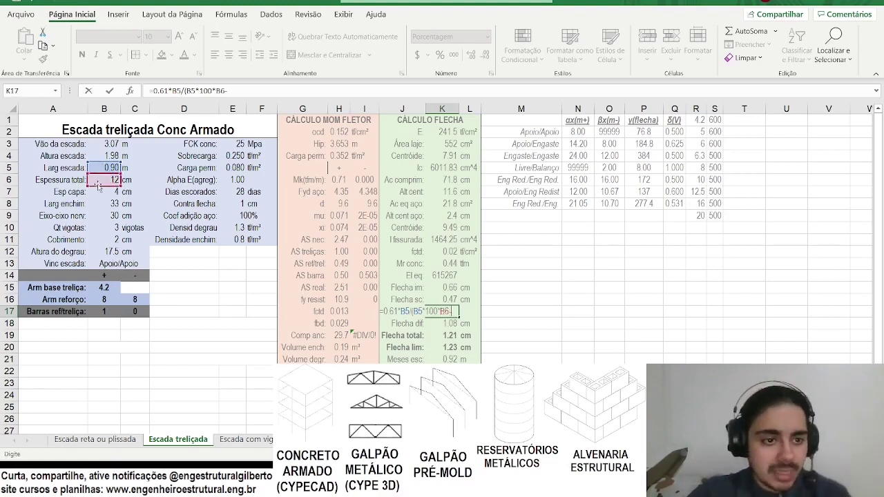
key("BackSpace")
key("BackSpace")
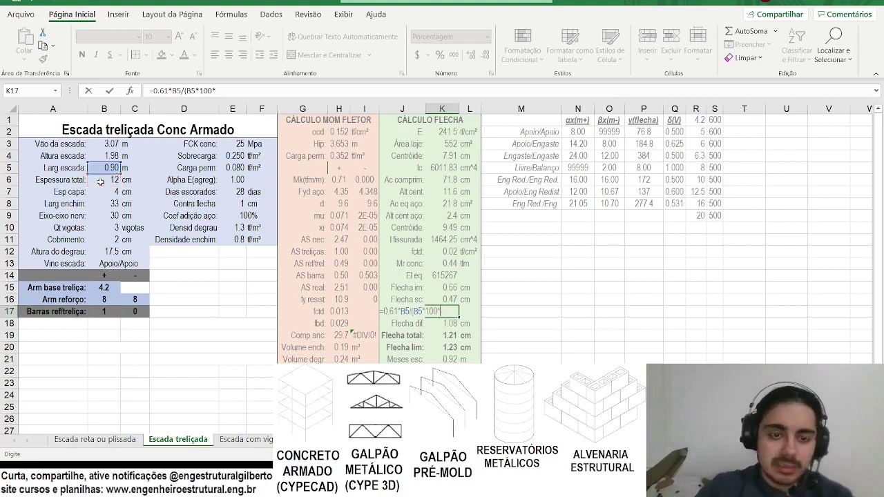
left_click(100, 181)
type("-")
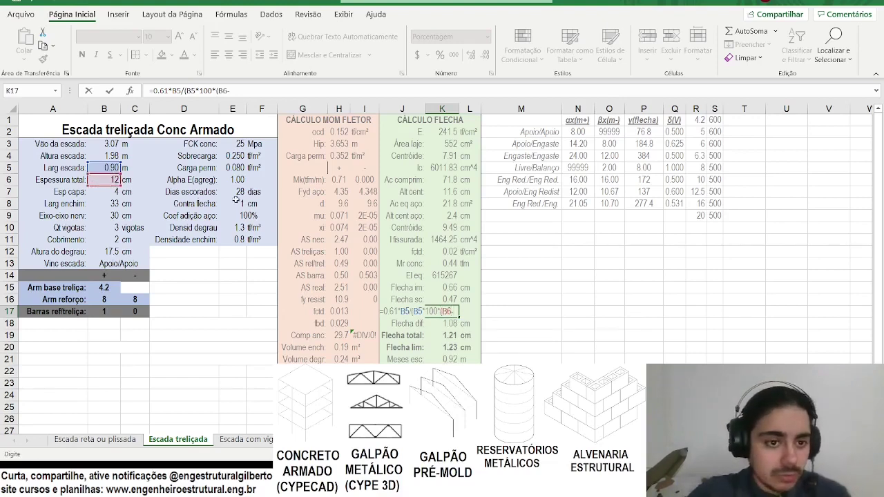
left_click(103, 238)
type("-")
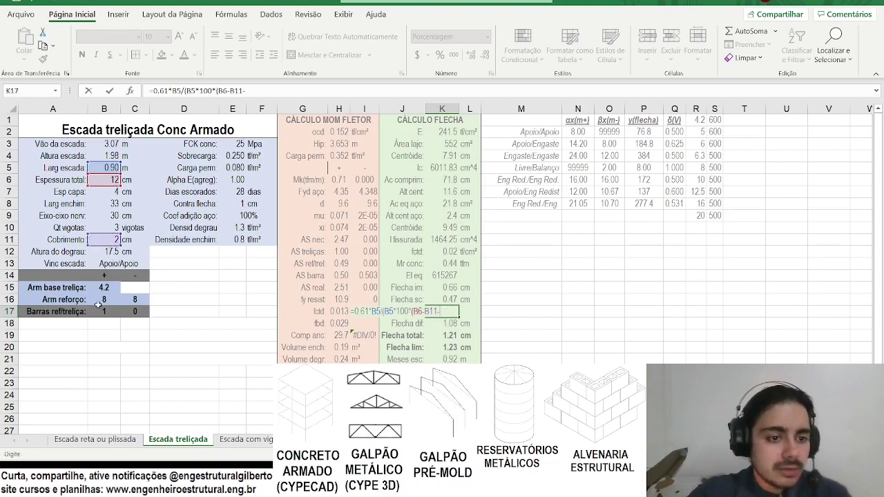
left_click(101, 299)
type("/2")
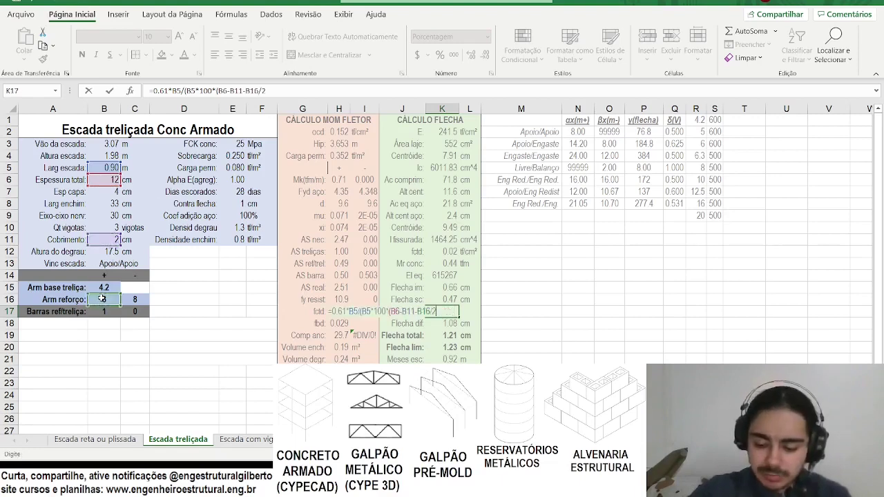
type("0))")
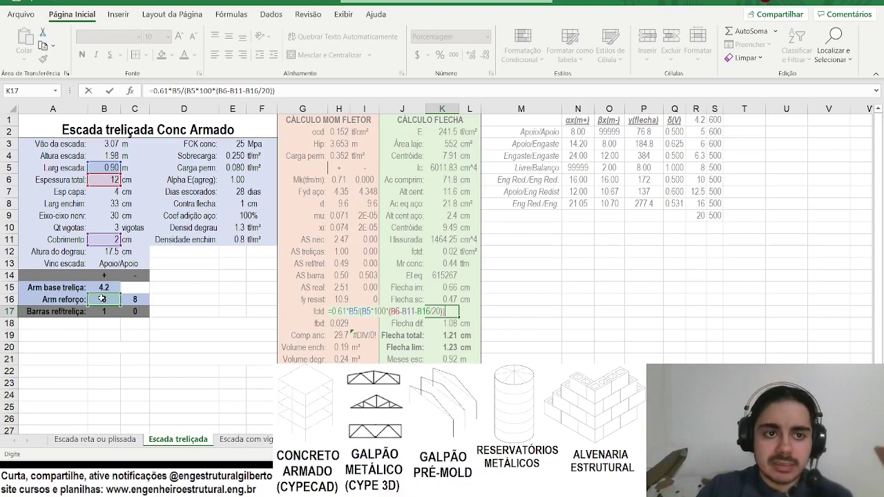
key("Return")
key("Up")
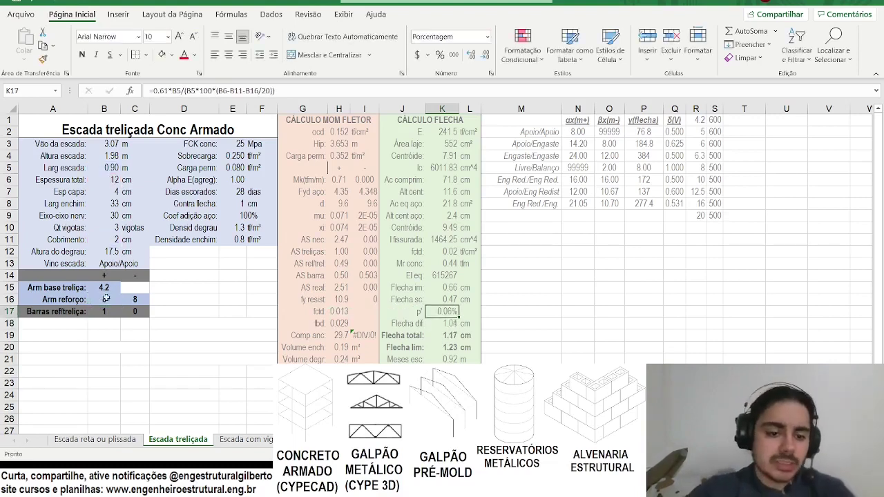
Back on the Escada c/ viga sheet, replace the p' value in K15 with the formula =(I13/B6/H8).
left_click(238, 439)
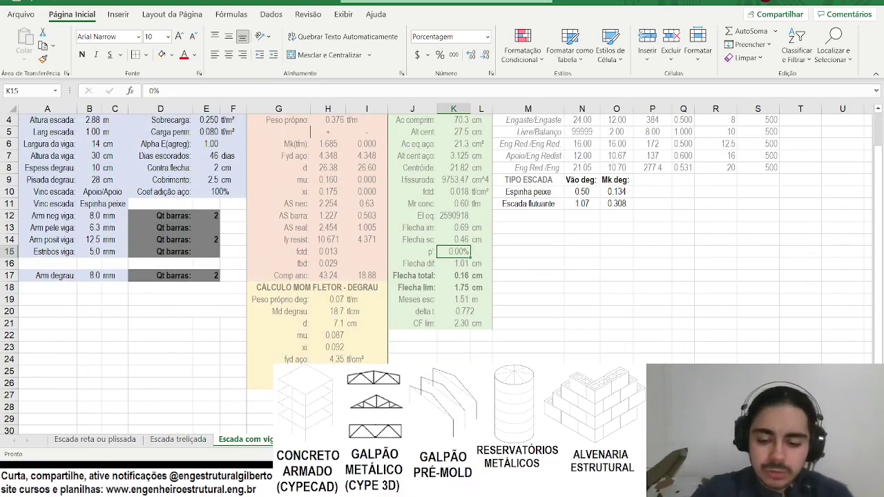
type("=(")
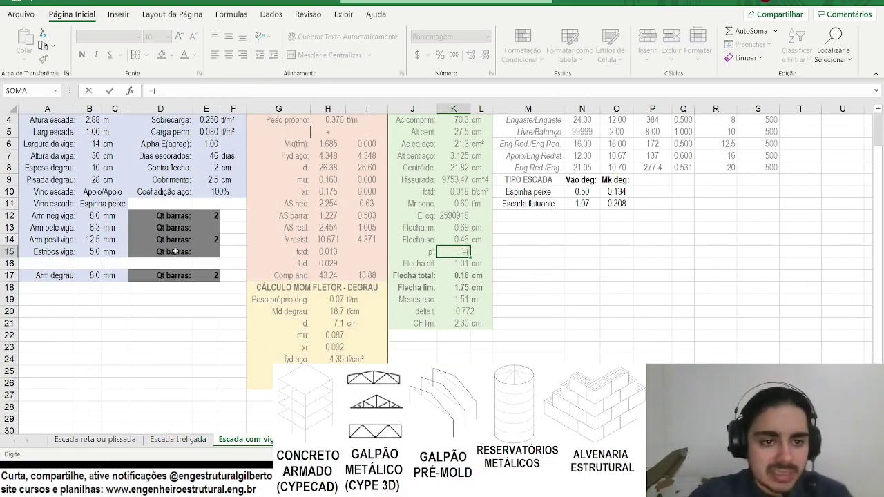
scroll(176, 252, "up", 1)
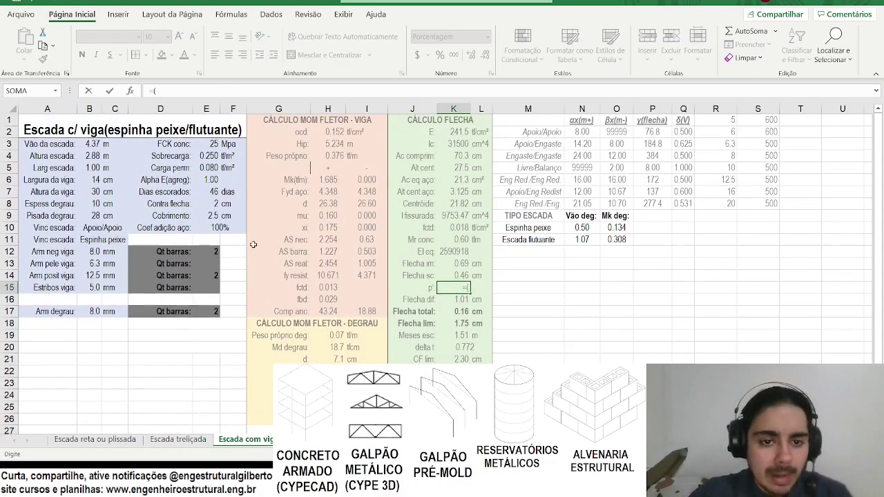
left_click(370, 264)
type("/")
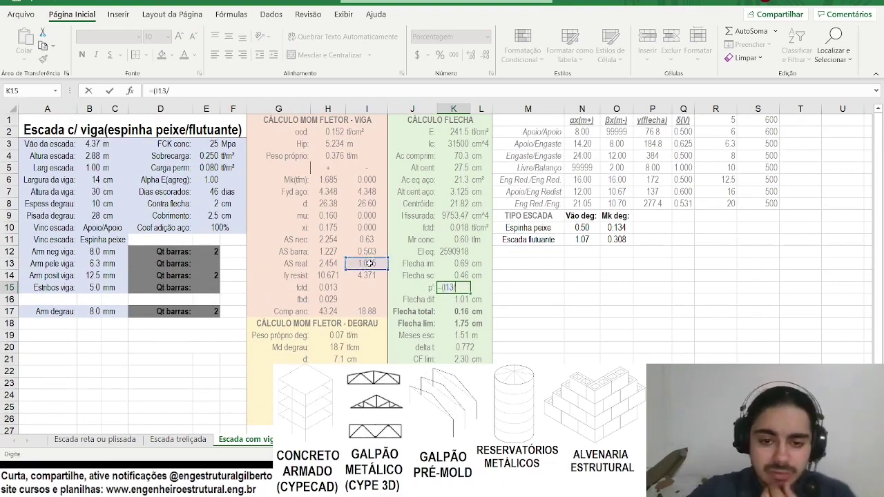
left_click(92, 179)
type("/")
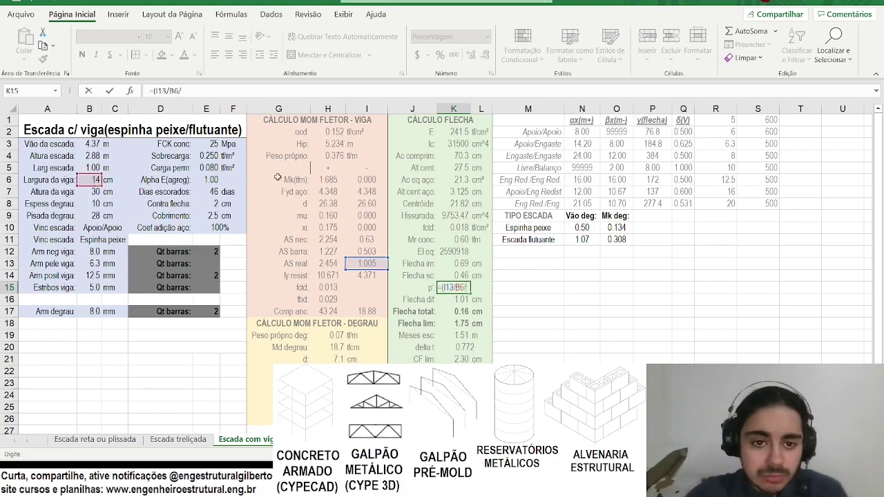
left_click(324, 204)
type(")")
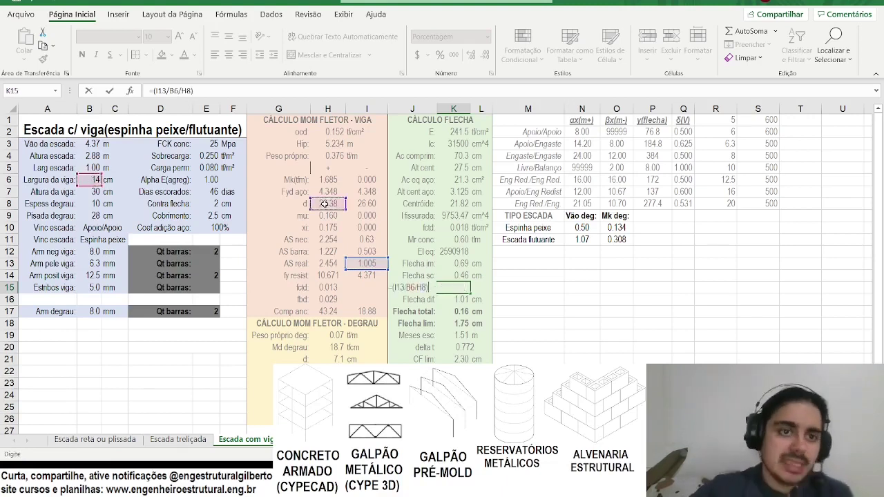
key("Return")
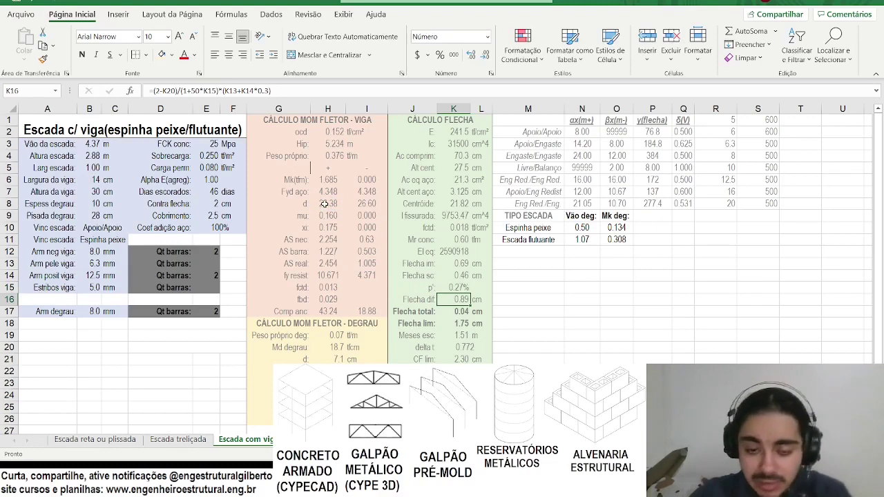
key("Up")
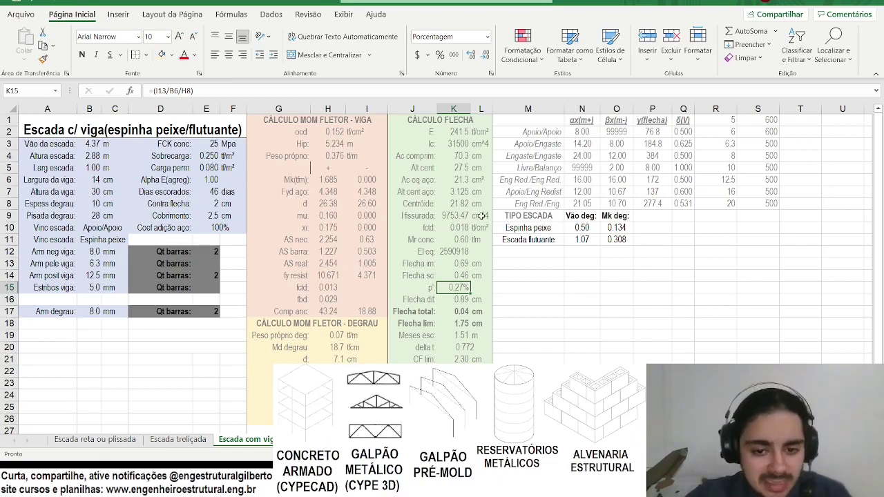
Fill the camber warning and its formatting from D20 down into D21.
scroll(311, 276, "down", 1)
left_click(187, 311)
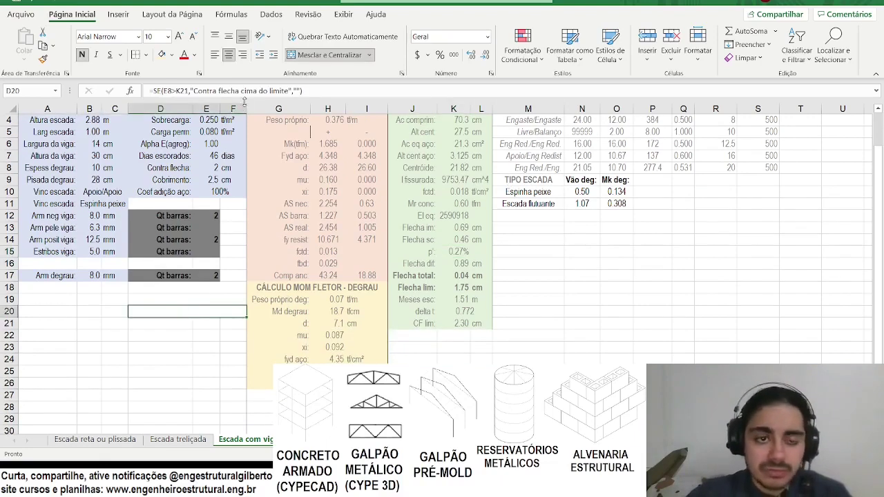
left_click(164, 328)
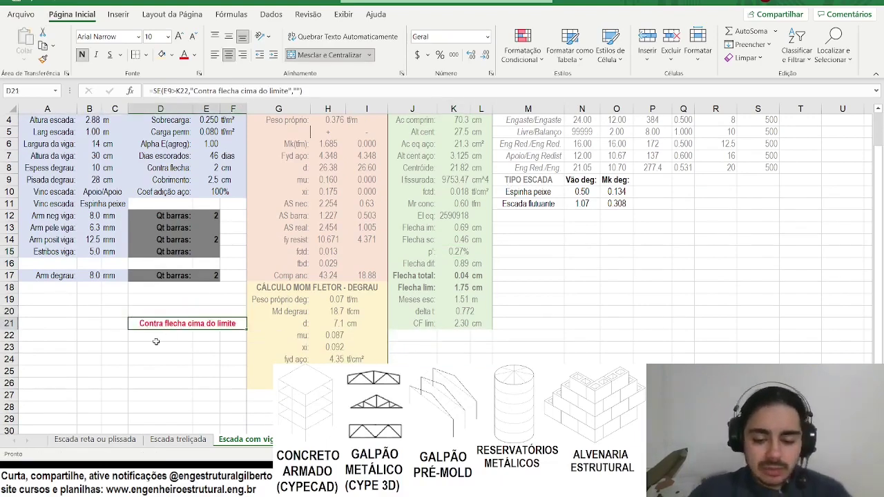
Replace the D21 formula with one showing "Flecha acima do limite" if Flecha total K17 exceeds Flecha lim K18, otherwise an empty text.
type("=se(")
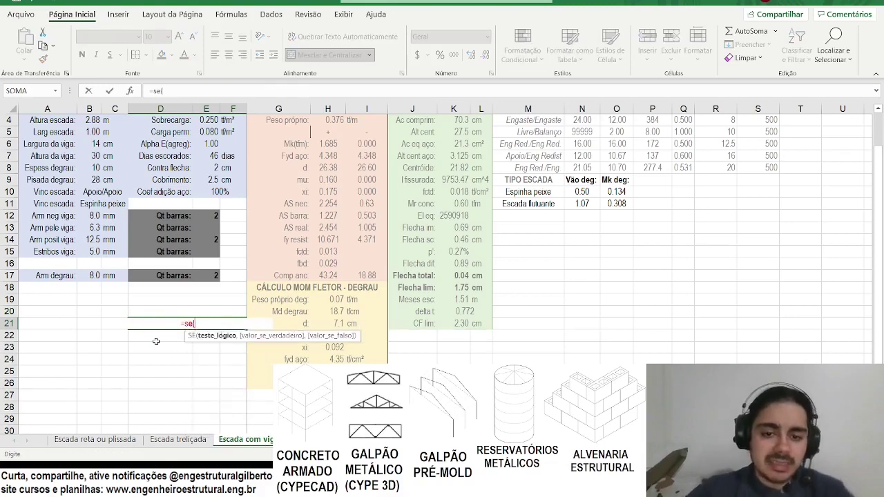
left_click(456, 275)
type(">")
left_click(455, 287)
type(".")
key("BackSpace")
type(",\"Flecha acima do limit")
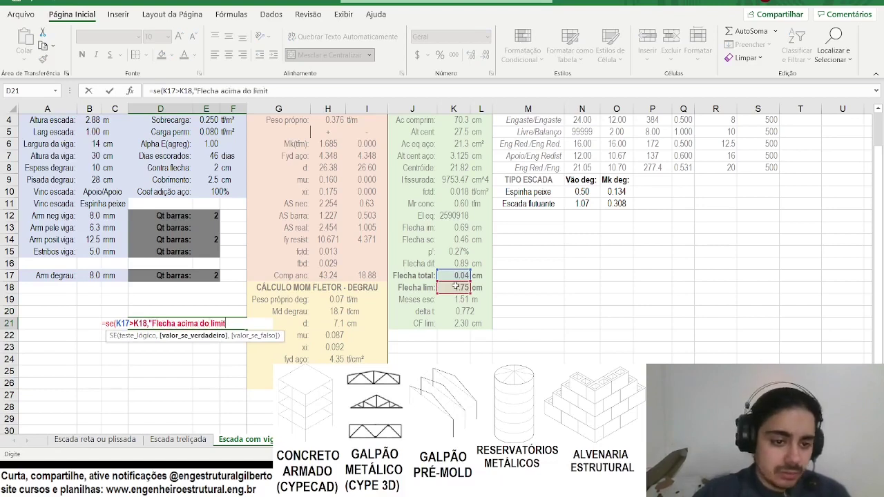
type("e\",\"\")")
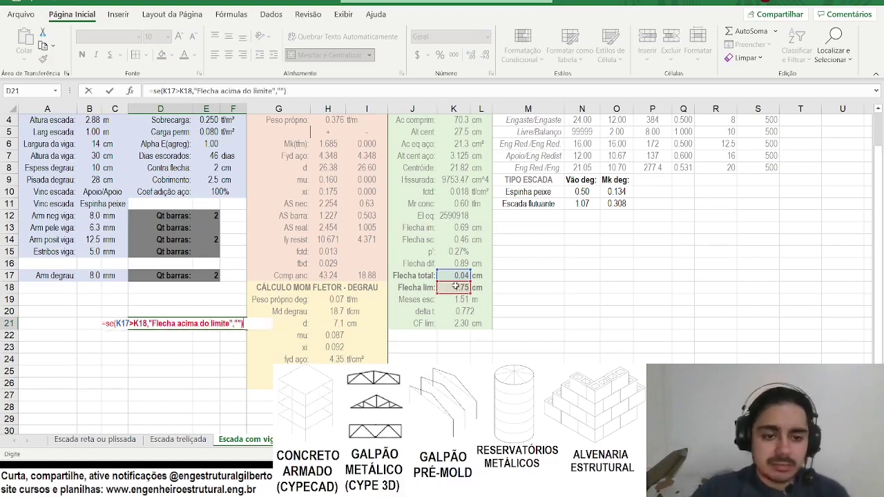
key("Return")
key("Up")
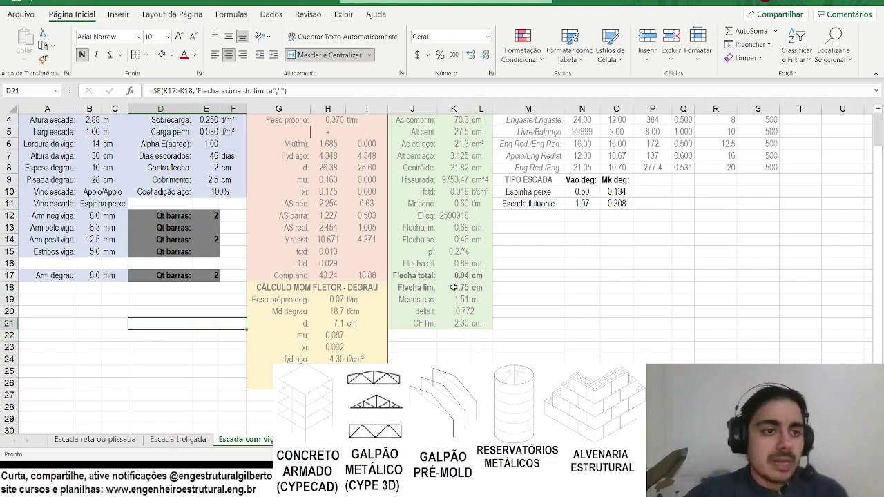
scroll(455, 287, "up", 1)
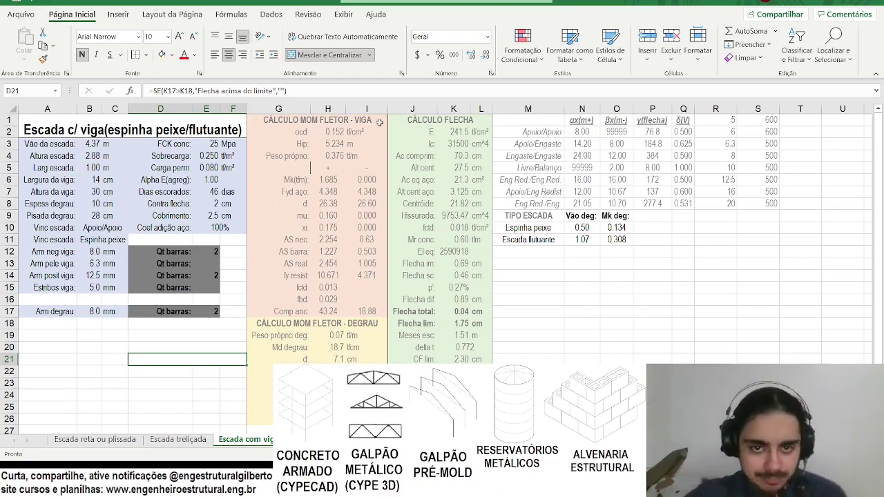
Insert three new columns before column M, between the CÁLCULO FLECHA block and the support-coefficient table.
left_click(526, 109)
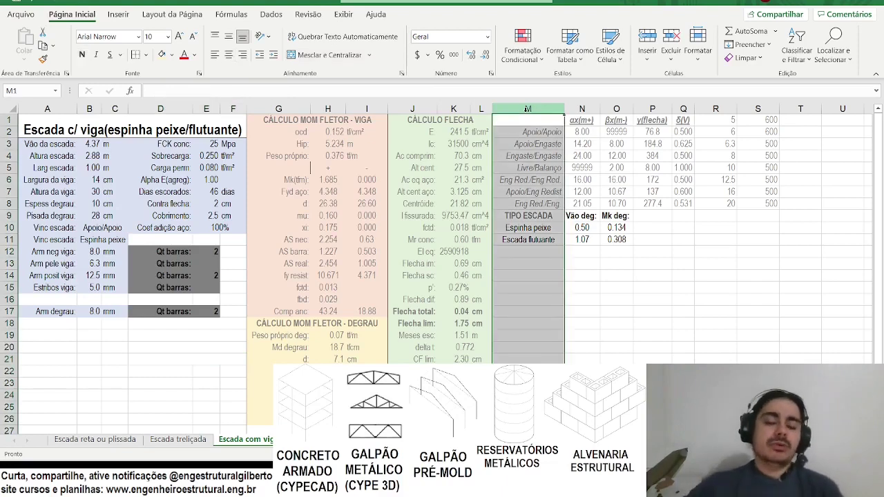
left_click_drag(527, 109, 616, 109)
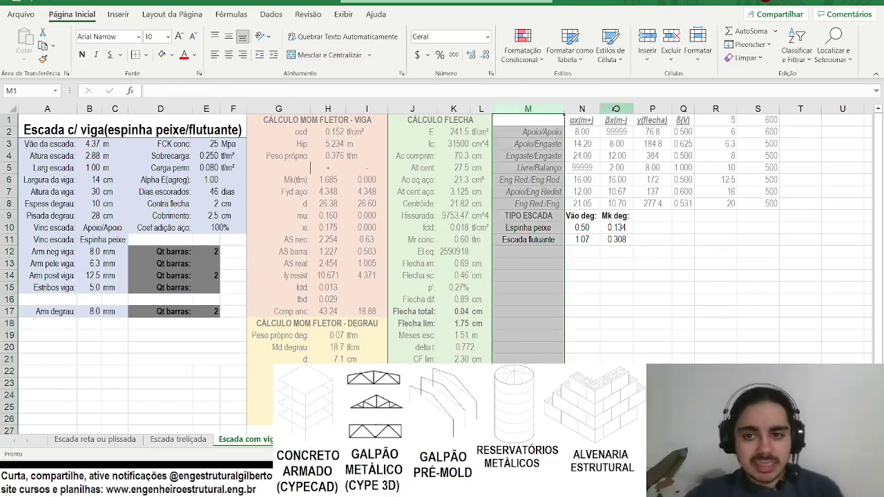
right_click(617, 109)
left_click(645, 208)
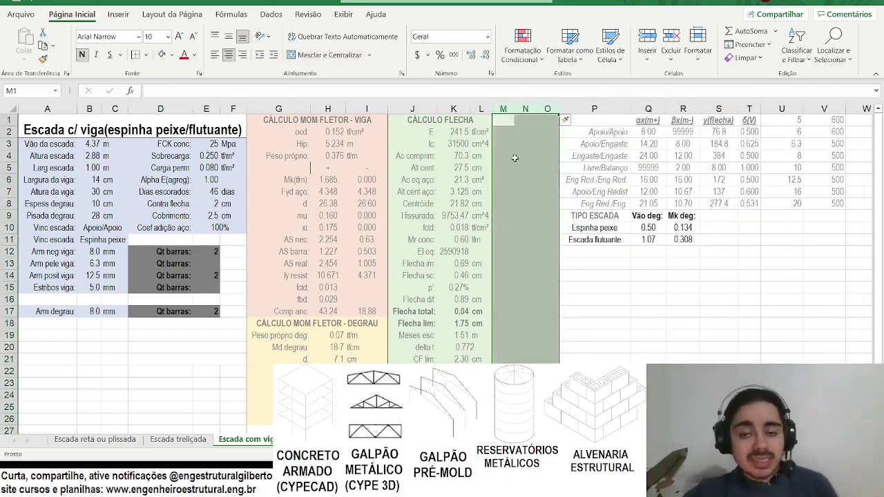
left_click(504, 145)
left_click(594, 109)
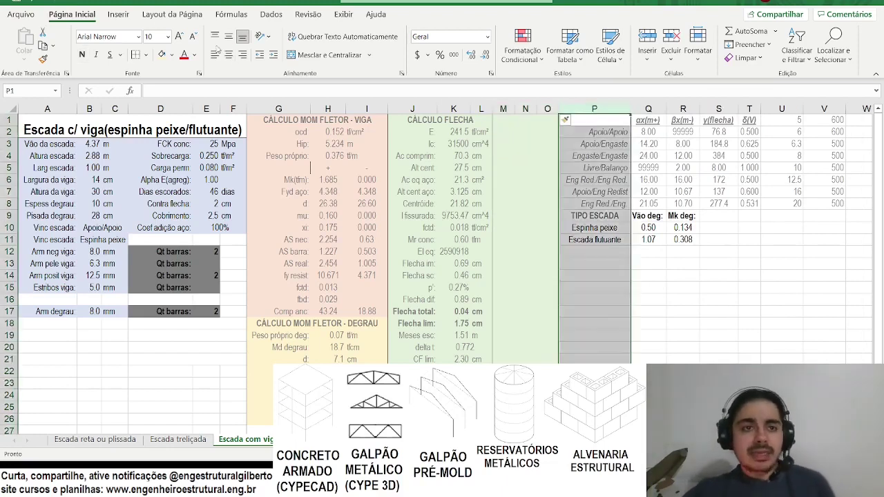
left_click(378, 179)
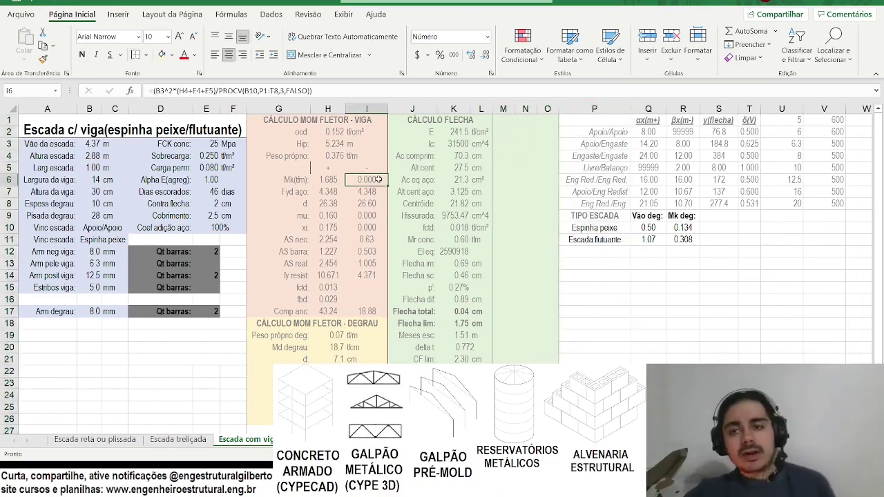
Fill the new blank block in columns M to O, starting at row 1, with the standard light green (Verde-claro).
left_click_drag(502, 121, 549, 360)
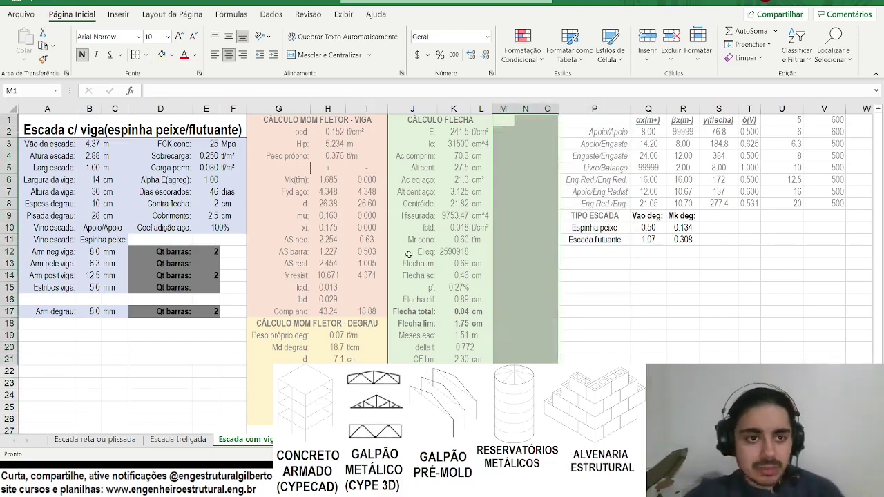
left_click(172, 55)
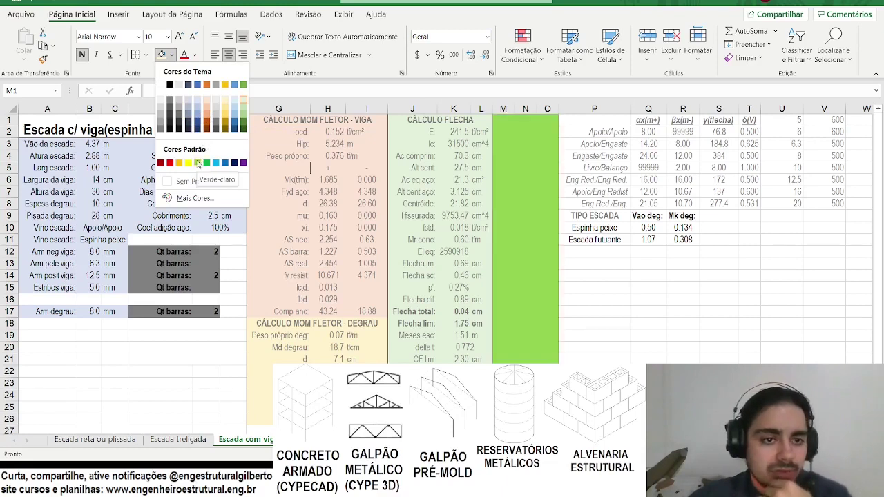
left_click(197, 162)
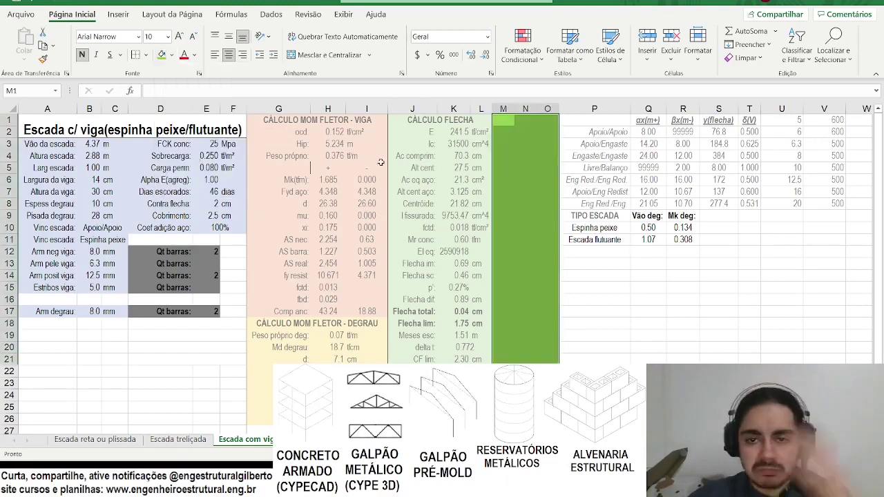
Copy the CÁLCULO FLECHA header into M1 as a merged title and replace its text with "VRD E TRD".
left_click(483, 120)
key("ctrl+c")
left_click(505, 121)
key("Return")
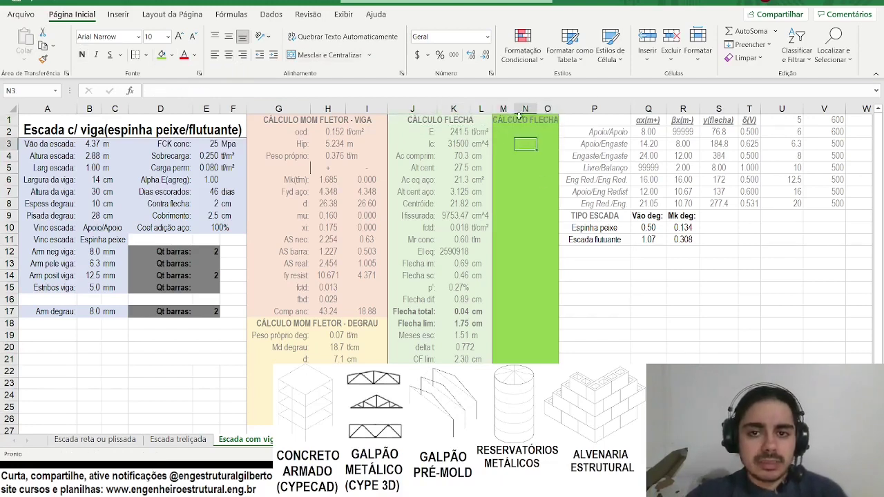
key("Caps_Lock")
key("BackSpace")
type("VRD E TRD")
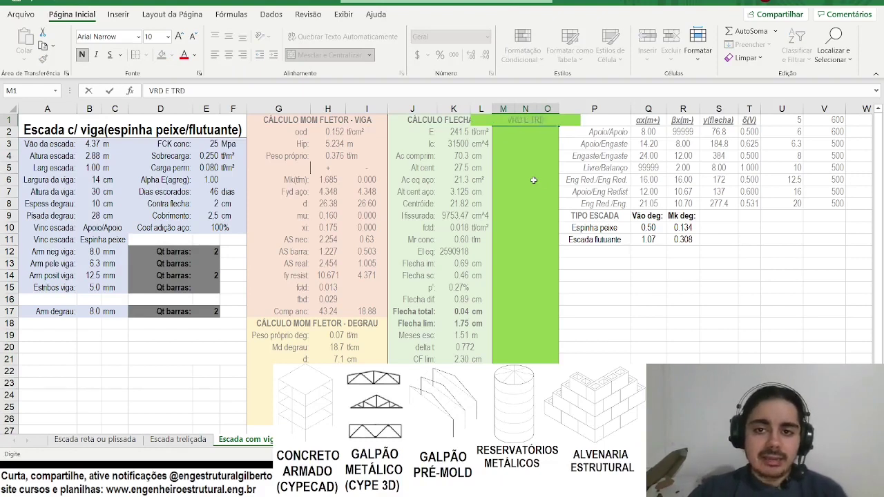
key("Return")
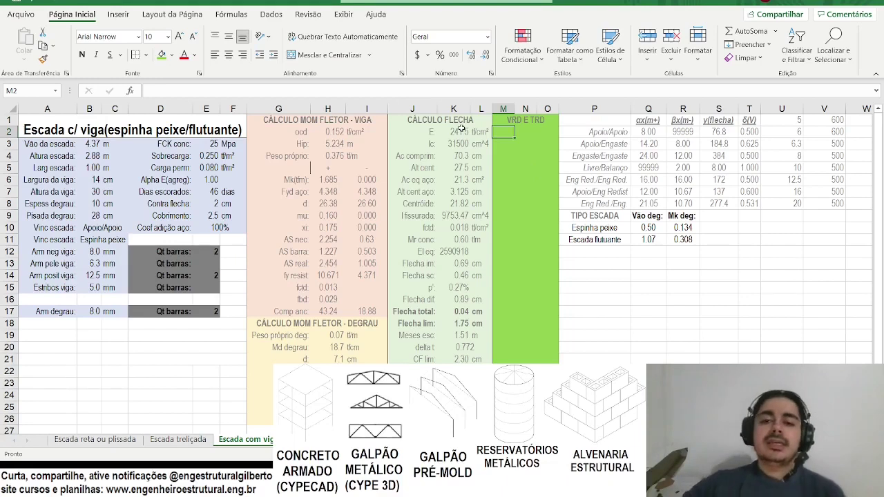
Consult the shear verification in section 17.4.2.2 of the NBR 6118 PDF and enter the right-aligned label "Vd:" in M2 of the spreadsheet.
key("alt+Tab")
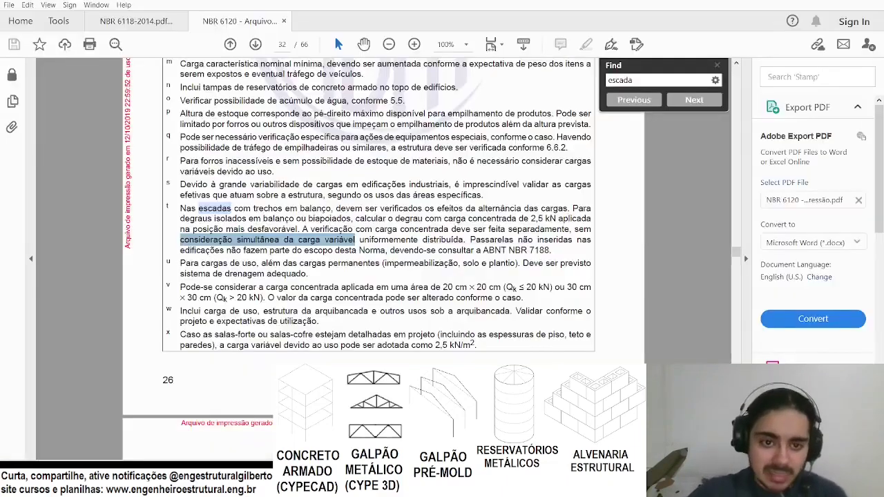
key("ctrl+Tab")
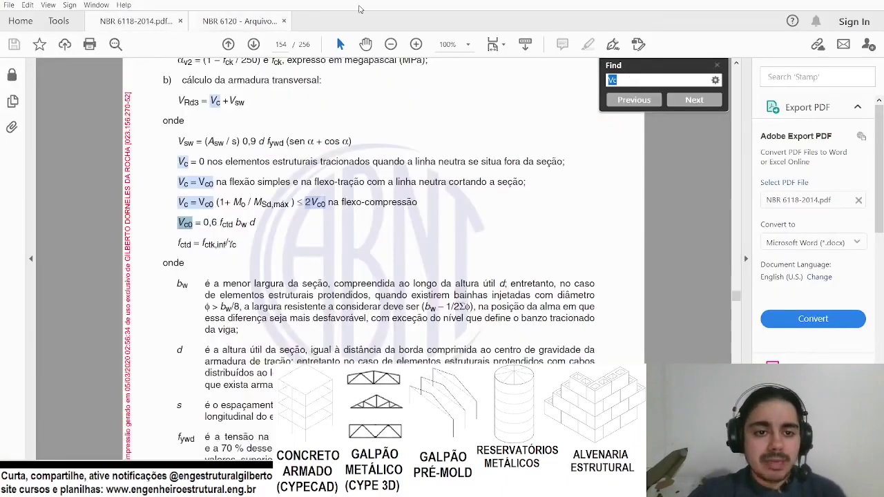
scroll(242, 214, "up", 5)
scroll(243, 214, "up", 3)
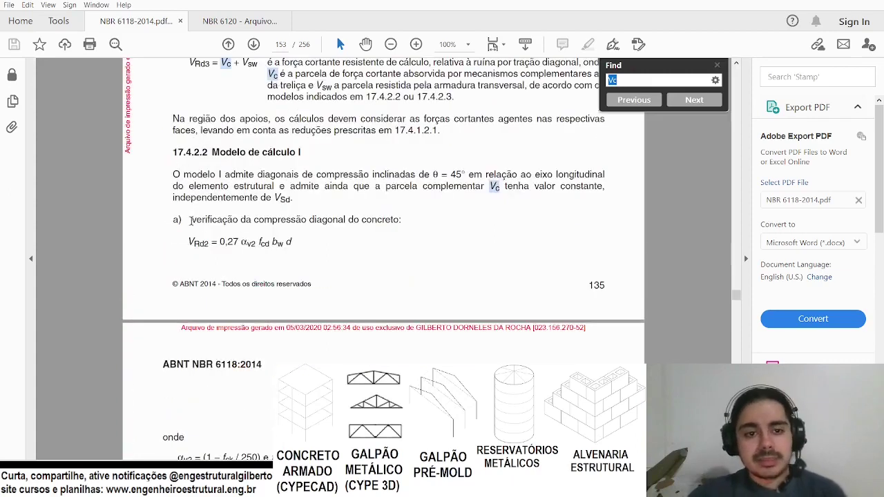
key("alt+Tab")
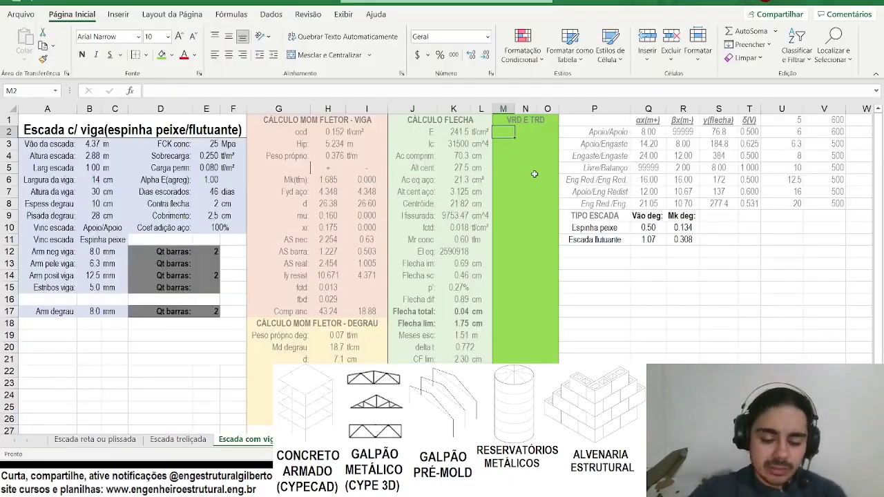
type("V")
key("Caps_Lock")
type("d")
key("Return")
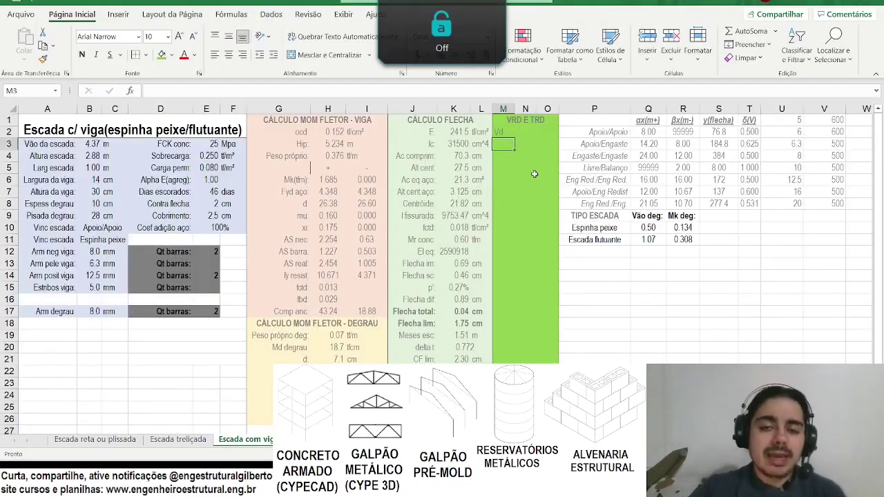
key("Up")
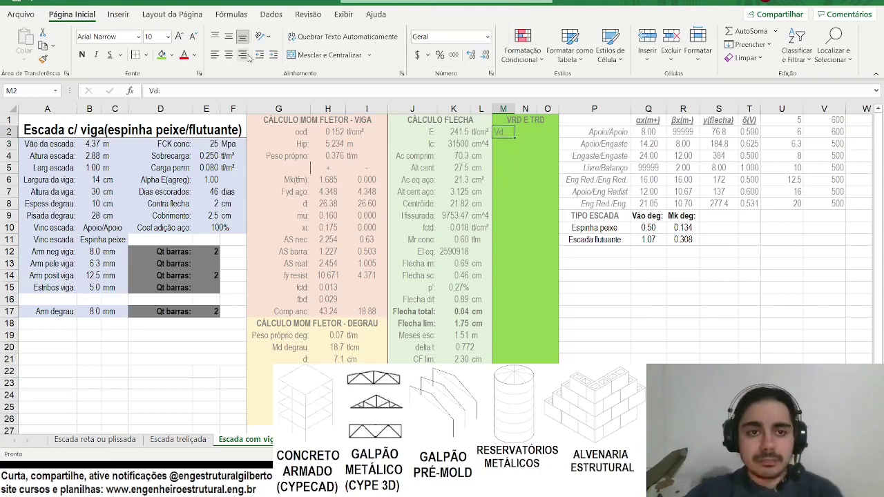
Enter the design shear formula =(H4+E4+E5)*B5*B3*PROCV(B10,P2:T8,5,FALSO) in N2.
key("Right")
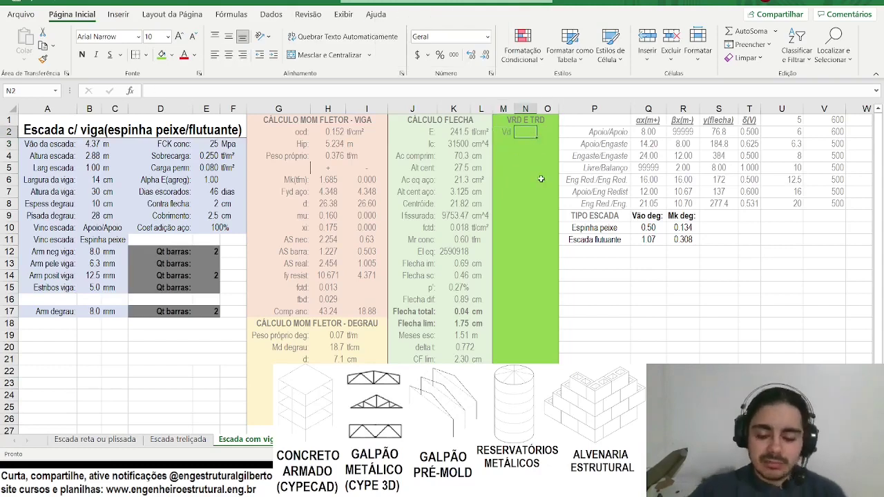
type("=")
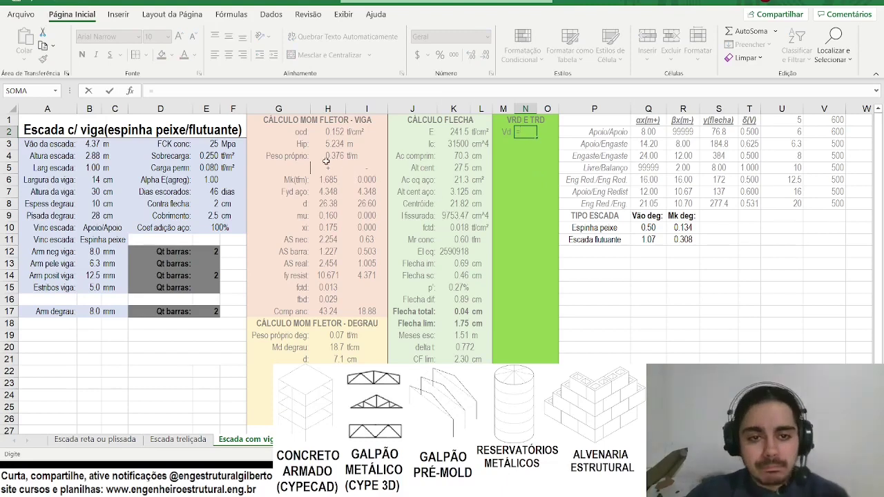
type("(")
left_click(327, 161)
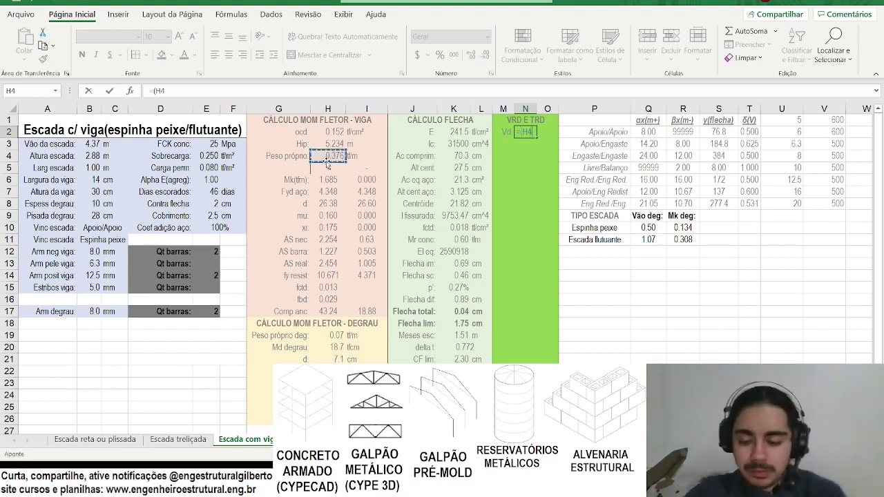
type("+")
left_click(202, 157)
type("+")
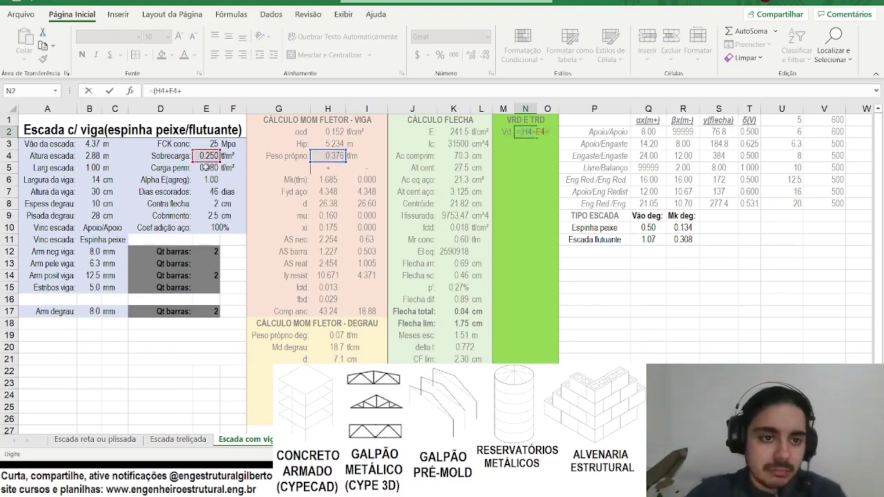
left_click(205, 167)
type(")*")
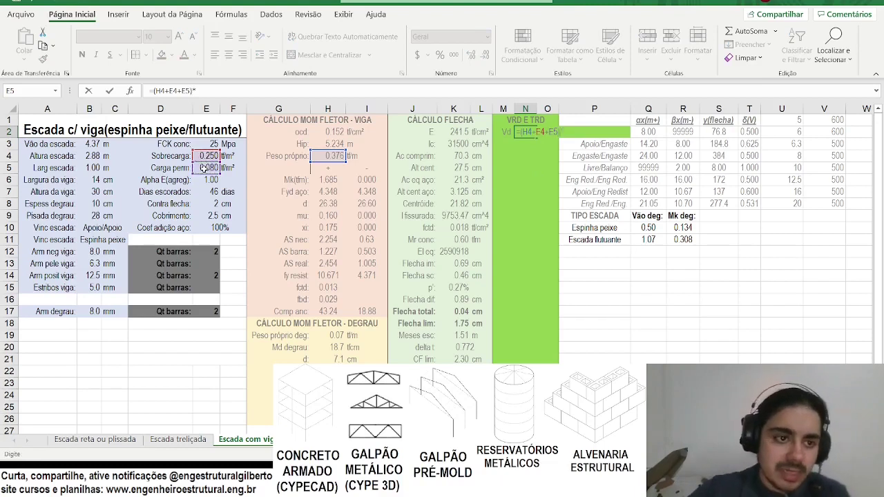
left_click(93, 168)
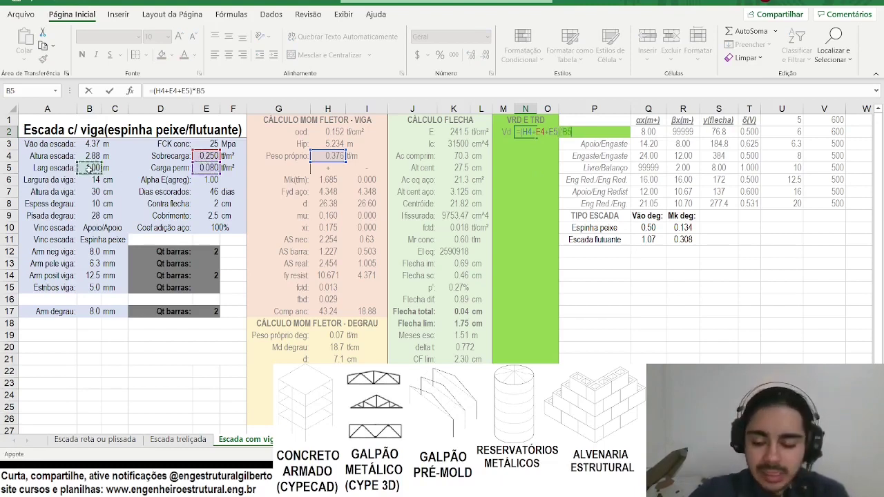
type("*")
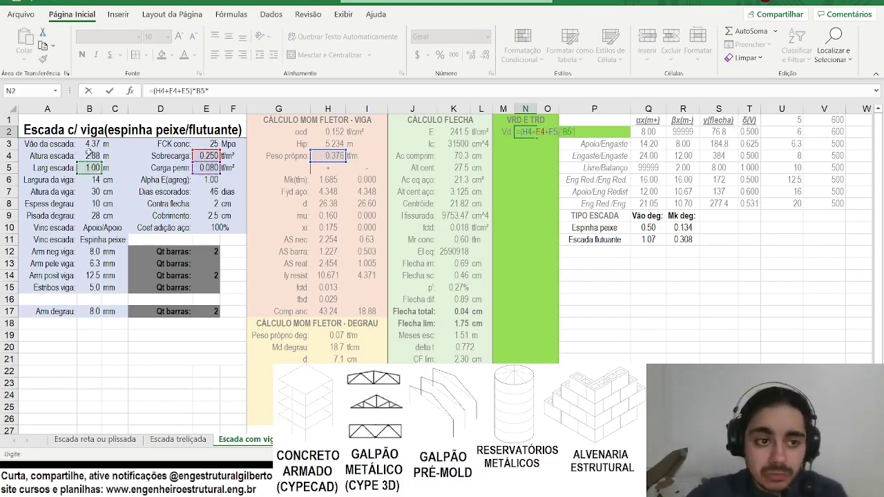
left_click(89, 143)
type("*procv(")
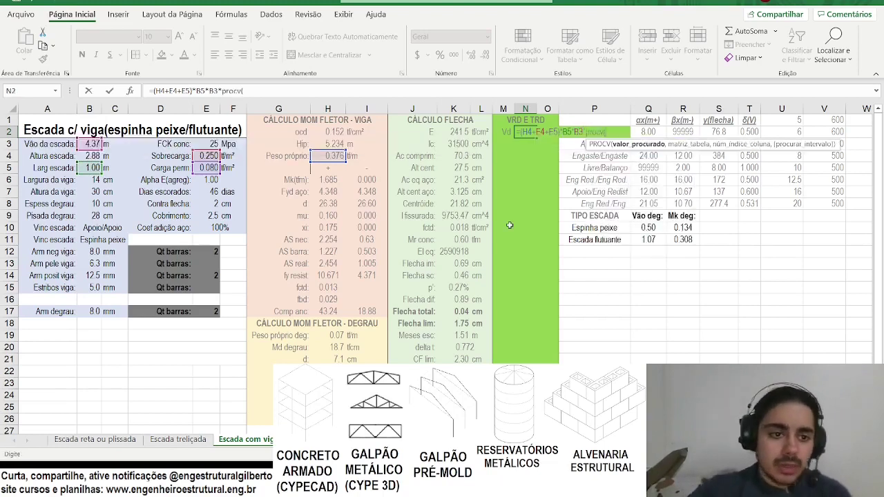
left_click(103, 228)
type(",")
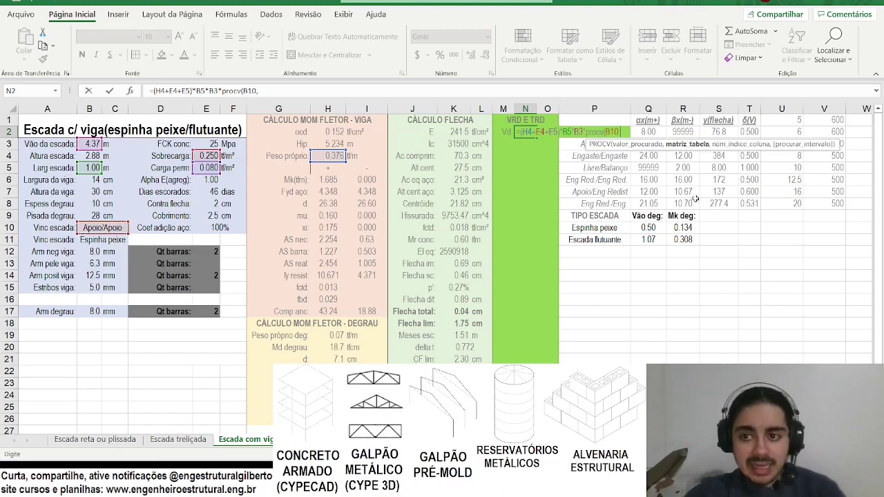
left_click_drag(614, 208, 749, 131)
type(",5")
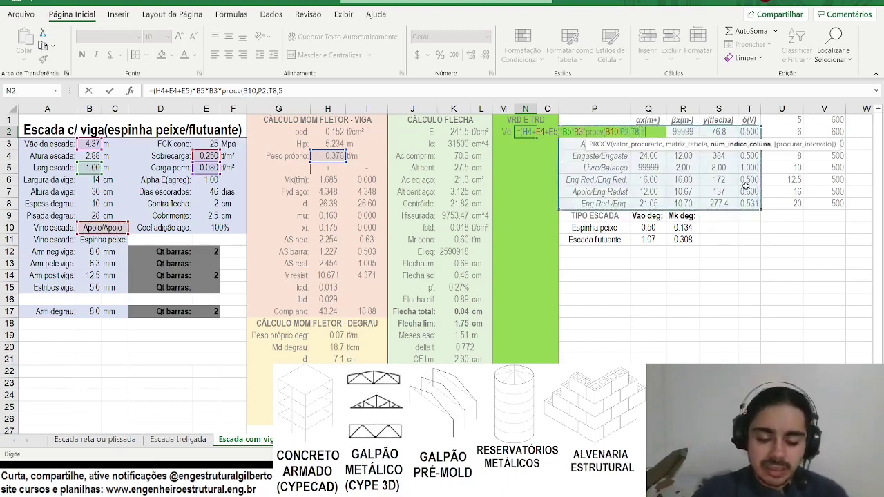
type(",falso)")
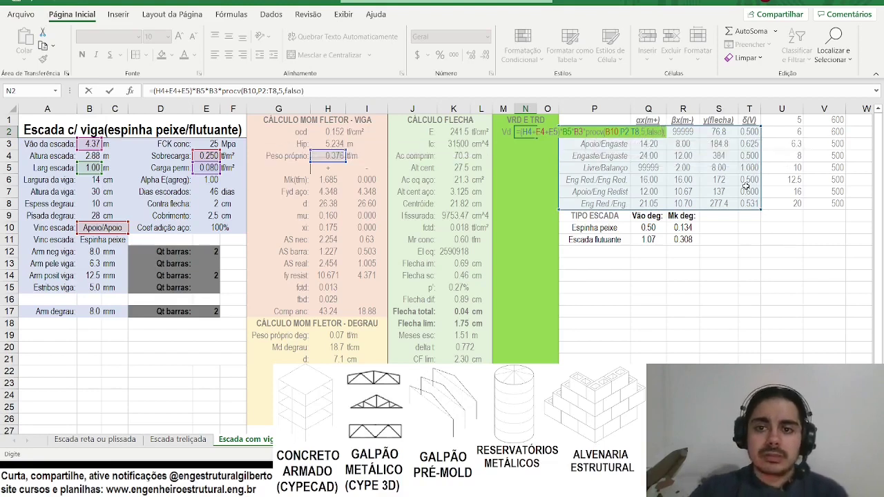
key("Return")
Add the unit "tf" in O2 and append *1.4 to the Vd formula in N2.
key("Up")
key("Right")
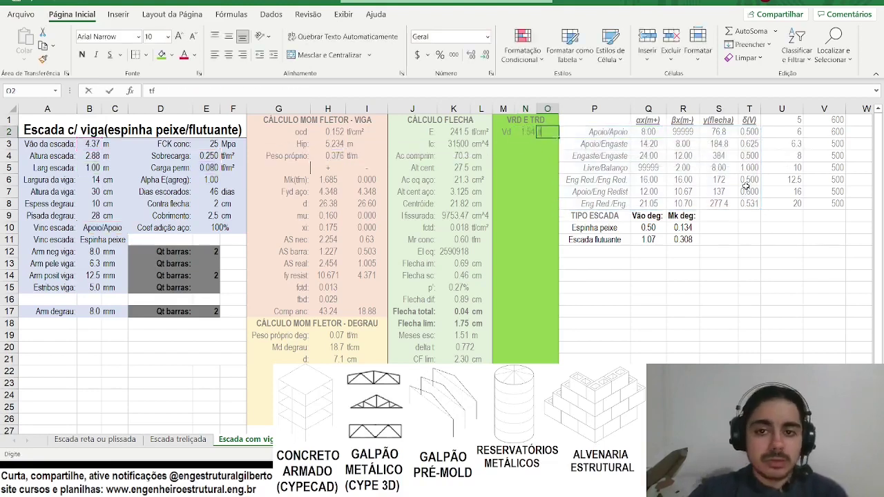
key("Down")
key("Up")
key("Left")
left_click(336, 88)
type("*1")
key("Return")
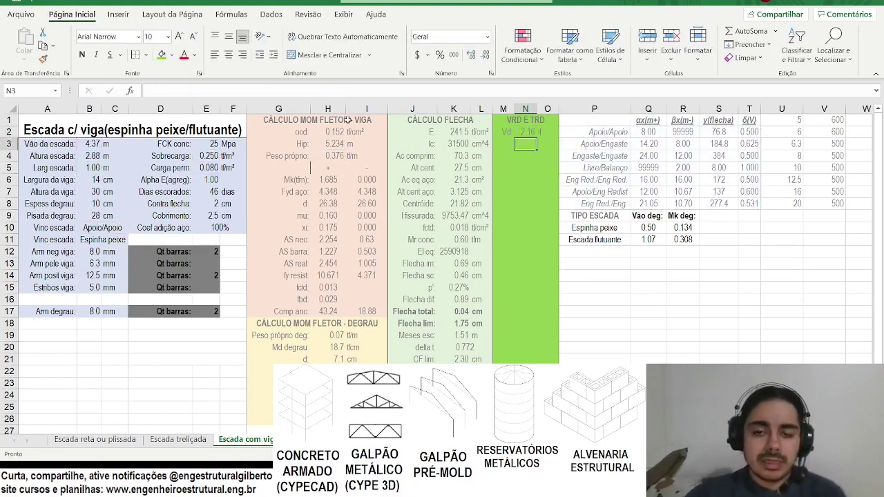
Change the font colour of the VRD E TRD block in columns M to O to black.
scroll(378, 181, "up", 2, "ctrl")
scroll(377, 181, "left", 2)
left_click_drag(633, 140, 662, 356)
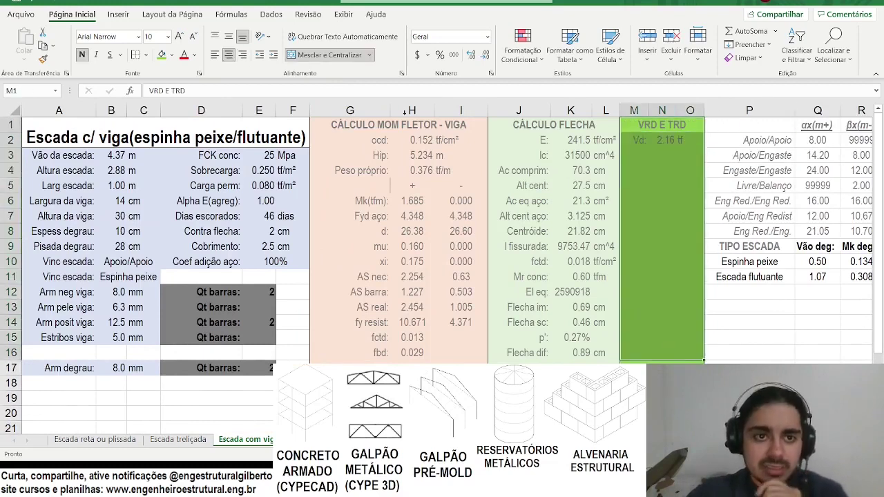
left_click(195, 55)
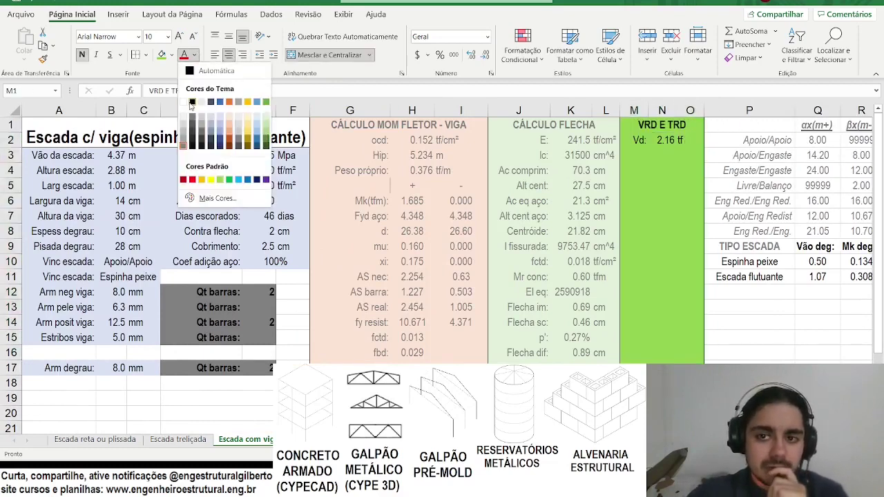
left_click(192, 102)
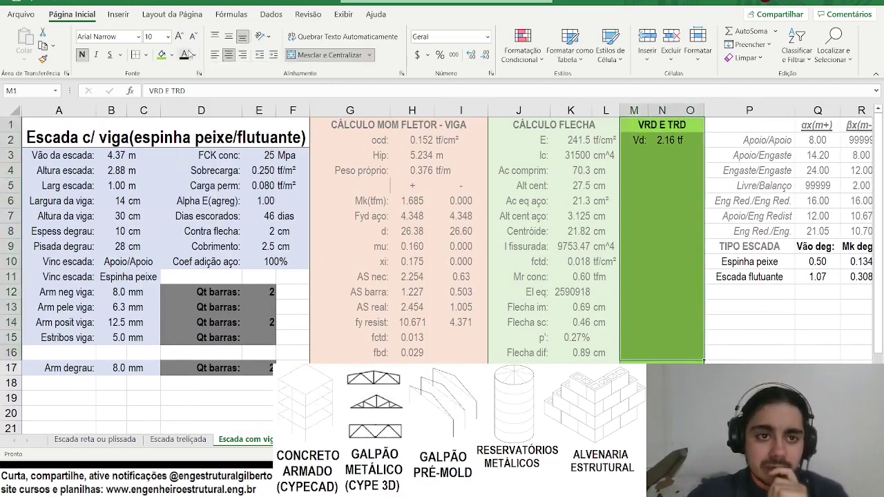
Make the Vd row M2:O2 bold and show the value in N2 with three decimal places.
left_click(450, 124)
left_click(636, 144)
key("Right")
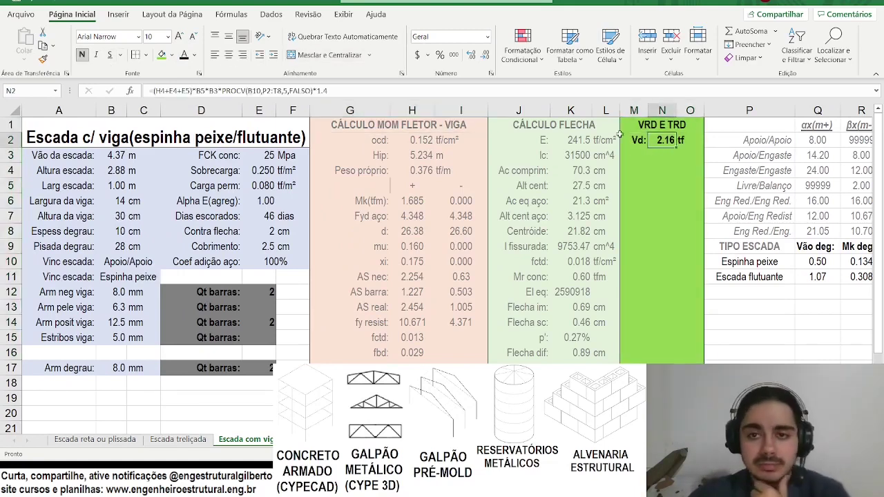
left_click(470, 54)
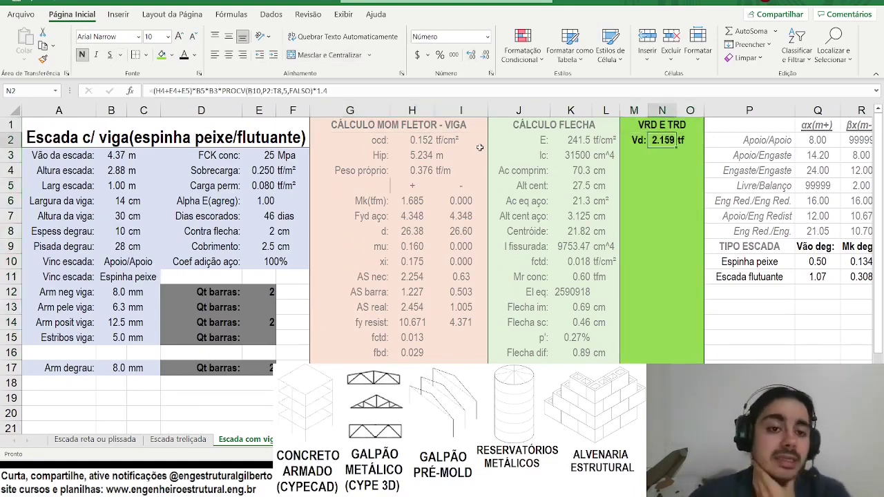
Multiply E4 and E5 by the stair width B5 in the positive Mk formula in H6: =(B3^2*(H4+E4*B5+E5*B5)/PROCV(B10,P1:T8,2,FALSO)).
left_click(412, 173)
left_click(229, 91)
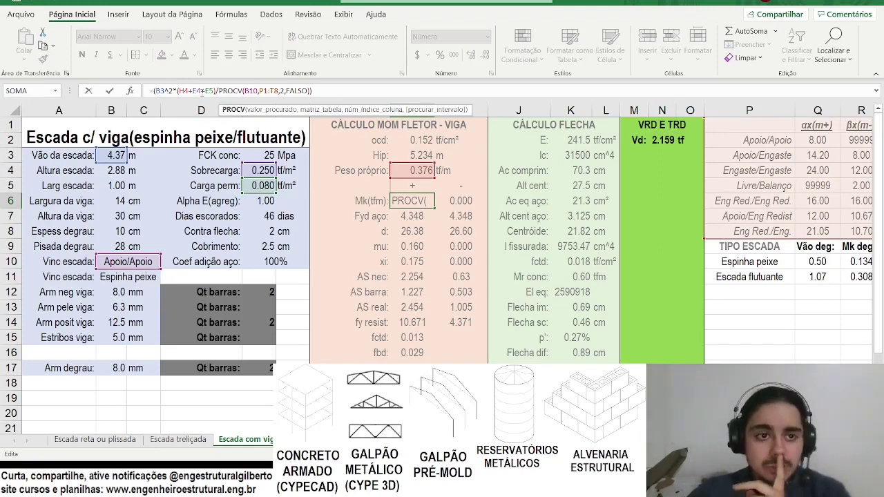
type("*")
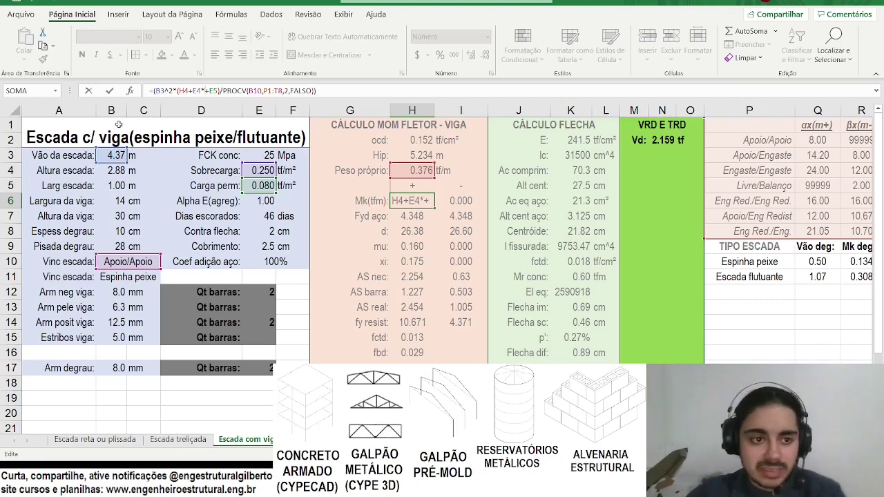
left_click(112, 184)
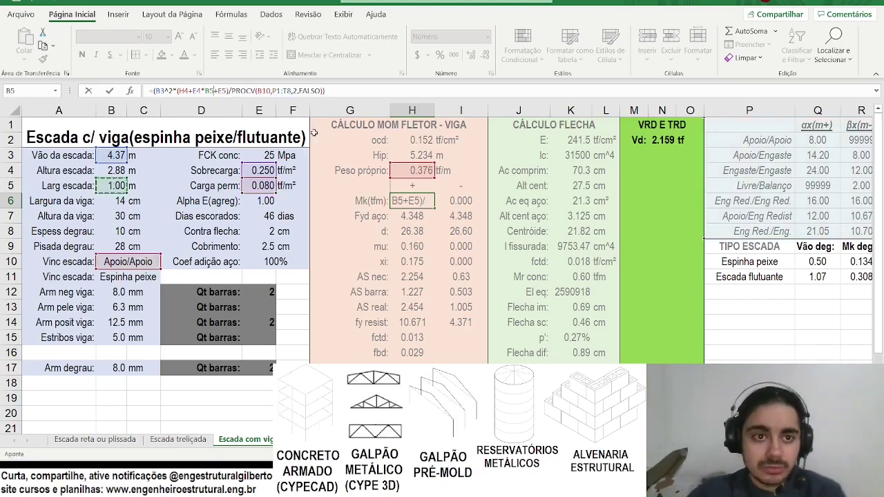
type("*")
left_click(112, 186)
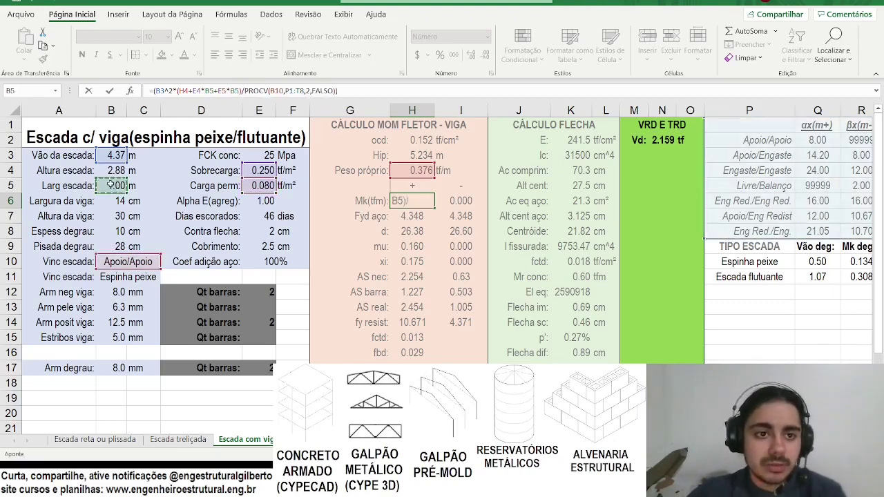
key("Return")
key("Up")
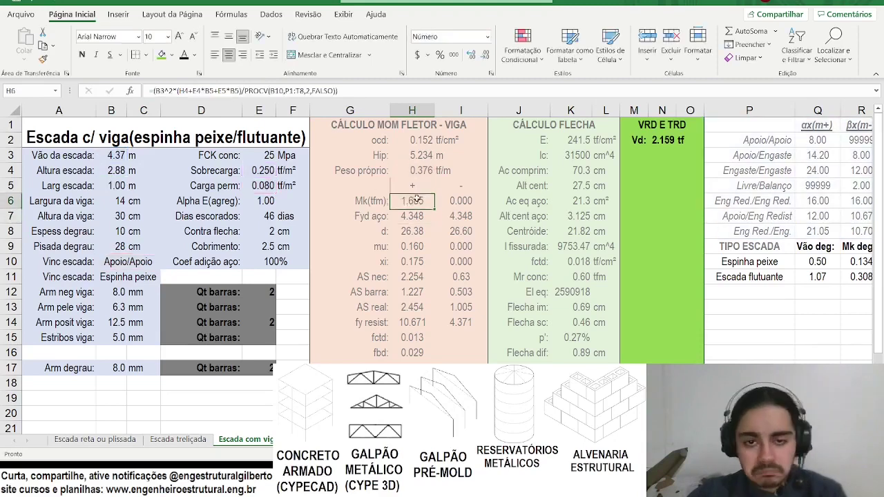
Copy the H6 formula text into the negative Mk cell I6 and set its PROCV column index to 3.
key("F2")
key("Tab")
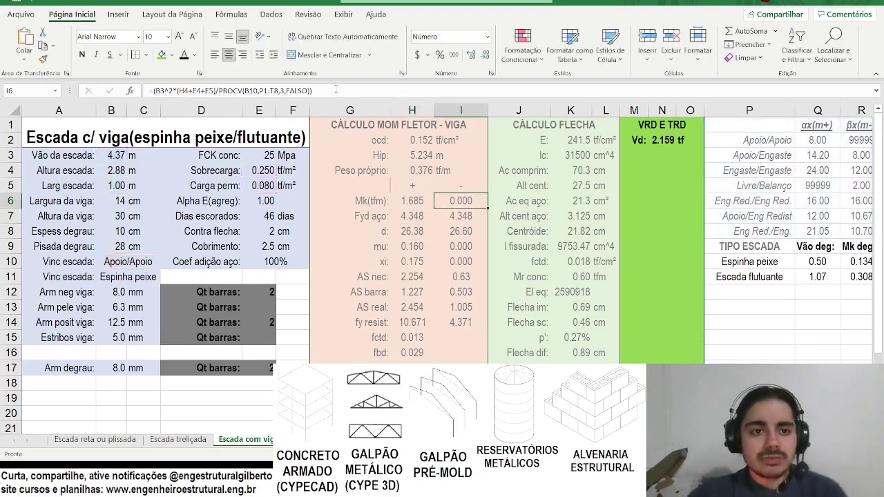
key("F2")
key("ctrl+v")
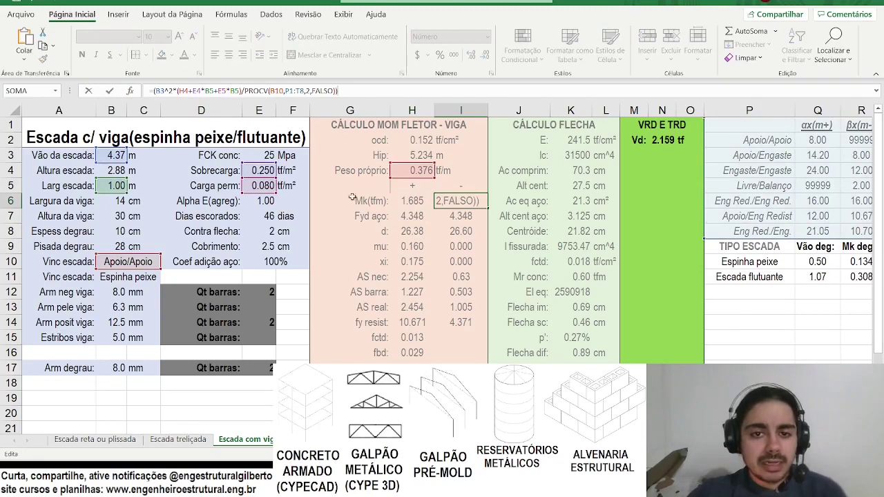
left_click(308, 91)
key("BackSpace")
type("3")
key("Return")
key("Left")
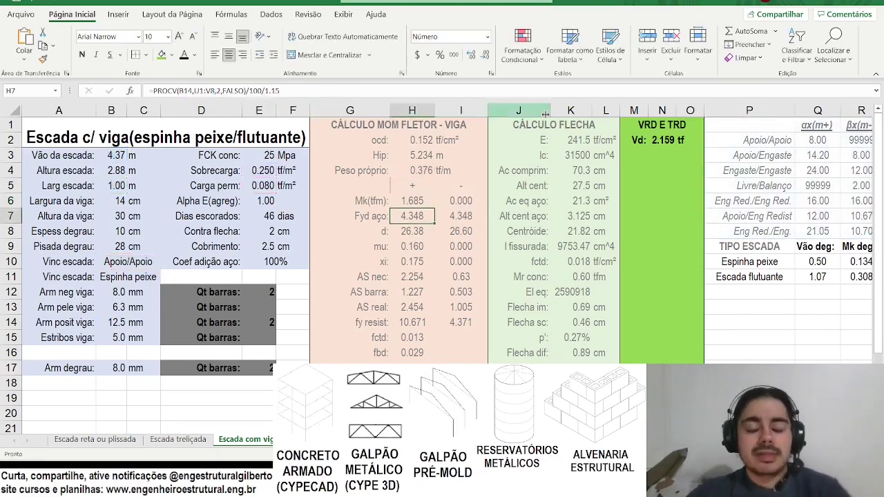
Multiply E4 and E5 by B5 in the Vd formula in N2 so its load term reads (H4+E4*B5+E5*B5).
left_click(652, 141)
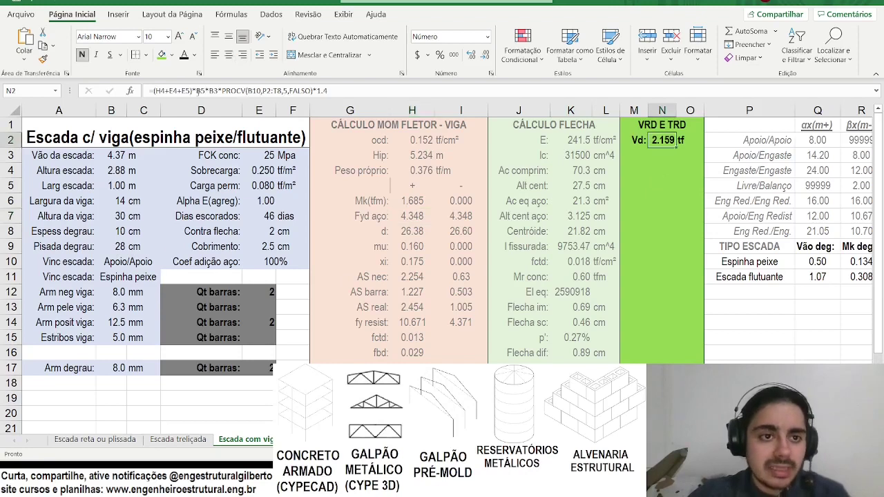
double_click(652, 140)
left_click(181, 91)
type("*")
left_click(111, 186)
left_click(200, 90)
type("*")
left_click(118, 184)
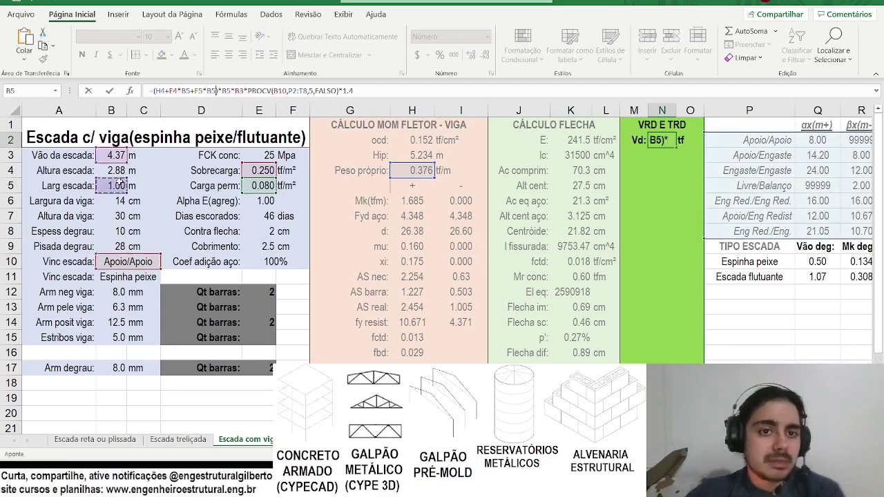
key("Return")
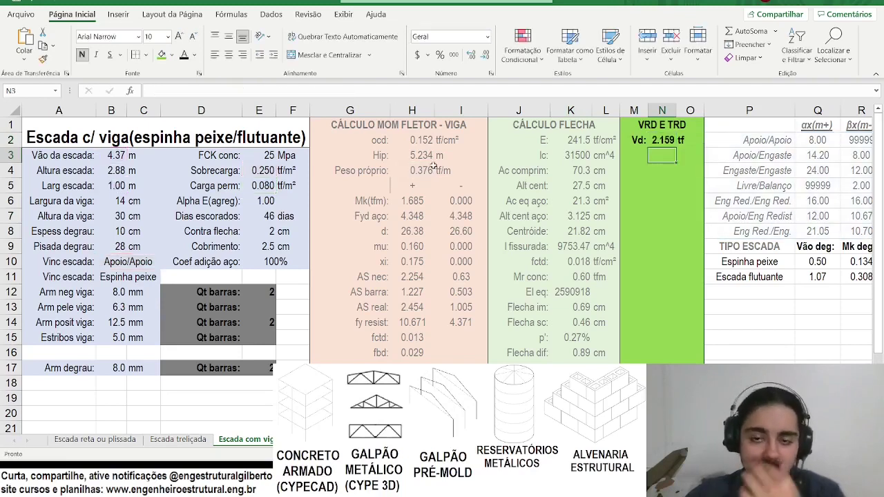
Enter the label "Vrd2:" in M3 and right-align the range M3:N14.
scroll(429, 155, "right", 1)
scroll(429, 155, "right", 1)
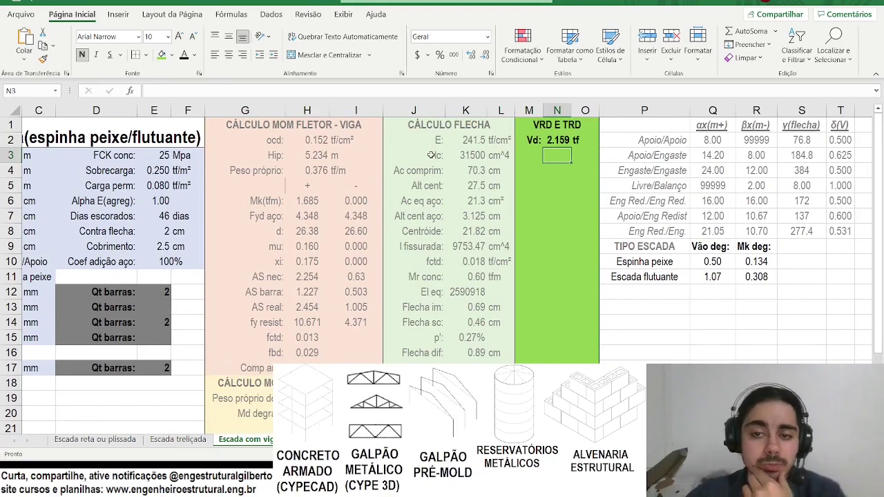
left_click(525, 141)
left_click(529, 156)
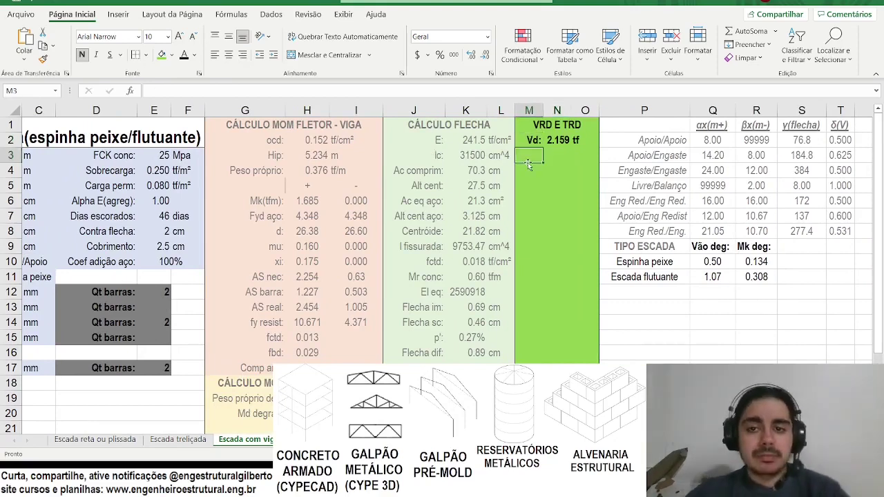
type("Vrd2:")
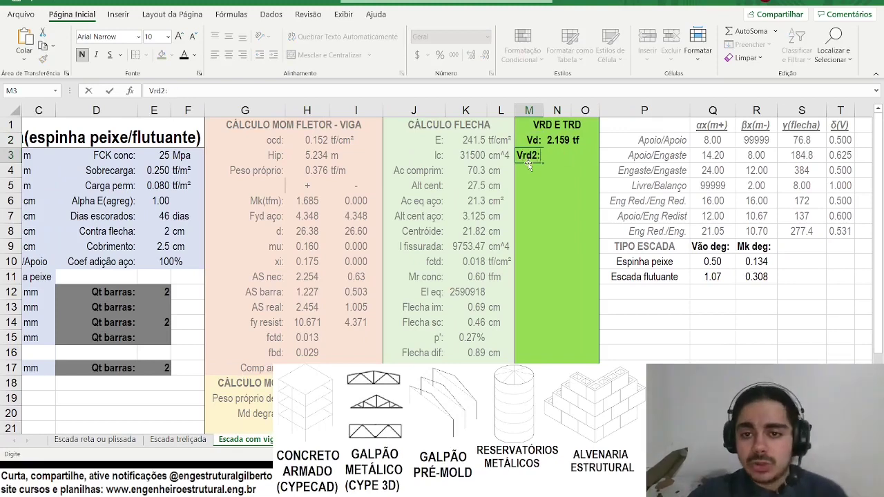
key("Tab")
key("Return")
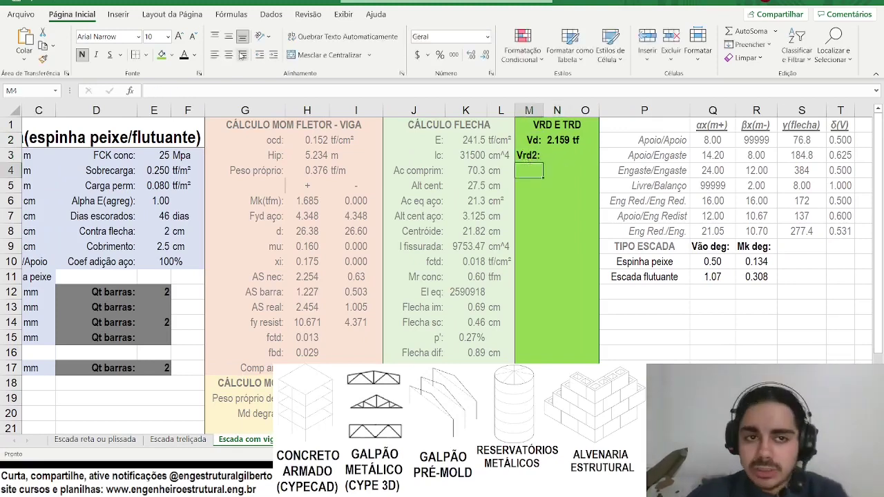
left_click_drag(528, 155, 563, 325)
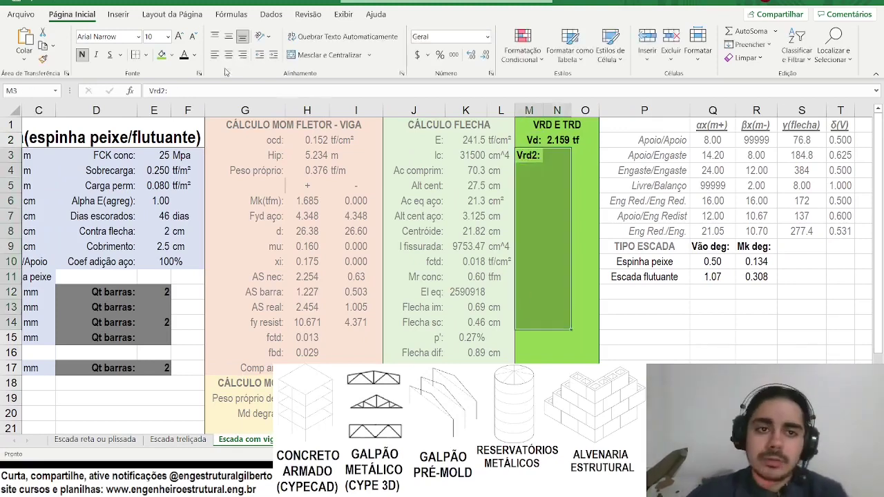
left_click(243, 55)
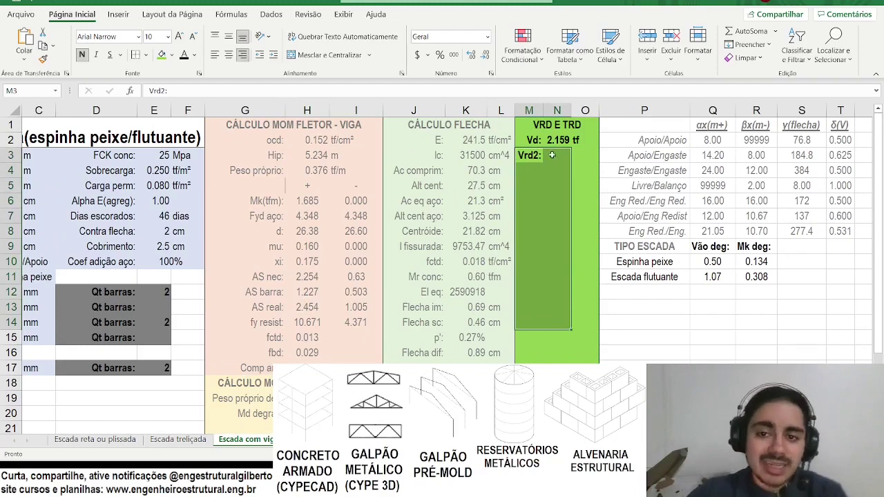
Consult the VRd2 expression in item 17.4.2.2 of the NBR 6118 PDF and start the N3 formula with =0.27.
left_click(552, 153)
key("alt+Tab")
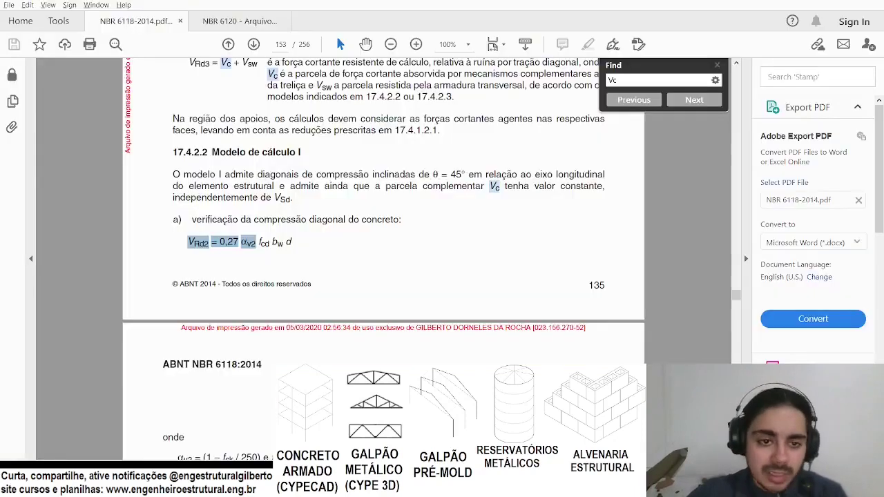
scroll(224, 288, "up", 1)
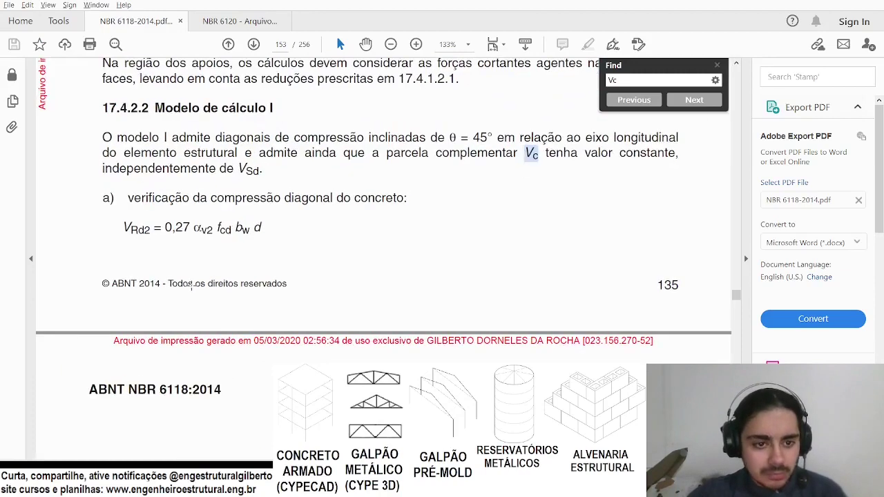
key("alt+Tab")
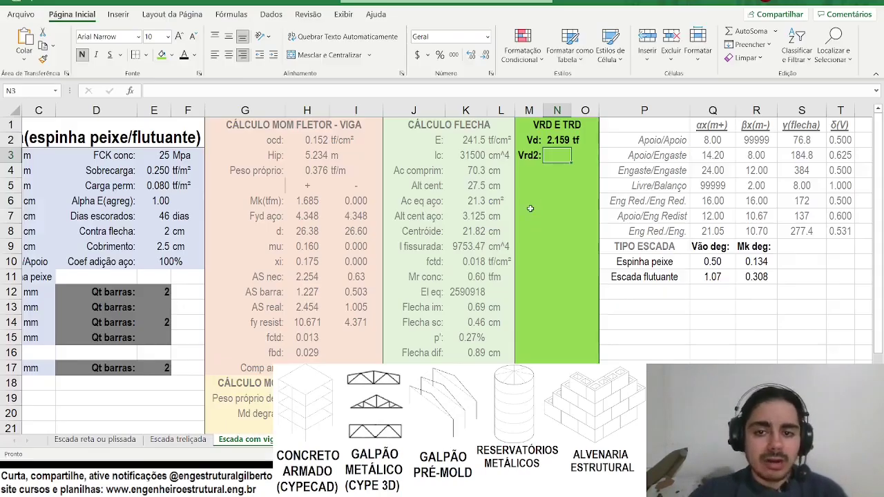
type("0.2")
key("BackSpace")
key("BackSpace")
key("BackSpace")
type("=0.27")
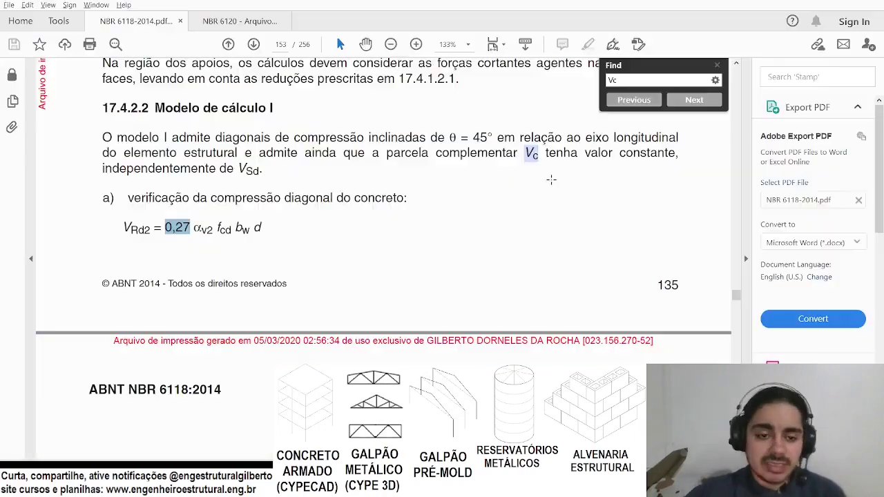
Check the αv2 definition in the NBR 6118 PDF and extend the N3 formula with *(1-E3/250.
key("alt+Tab")
double_click(201, 227)
scroll(241, 176, "down", 6)
scroll(223, 211, "up", 1)
left_click_drag(198, 208, 238, 209)
key("alt+Tab")
type("*(1-")
left_click(154, 162)
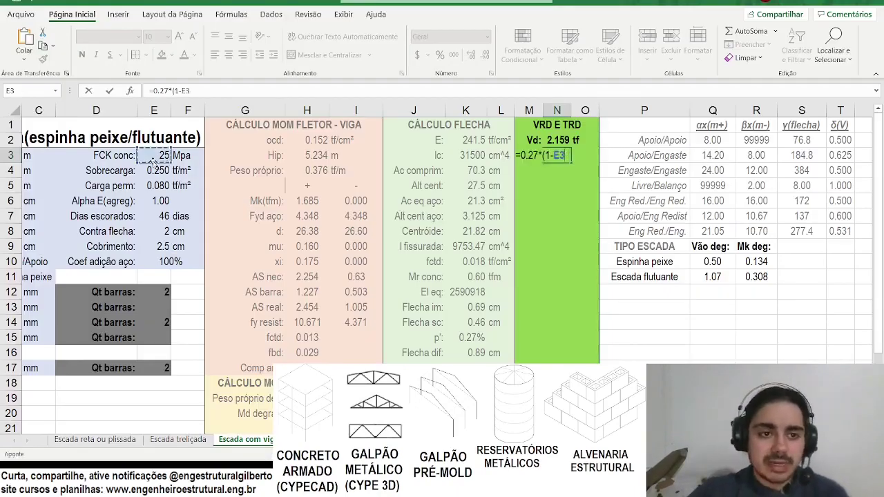
type("/250")
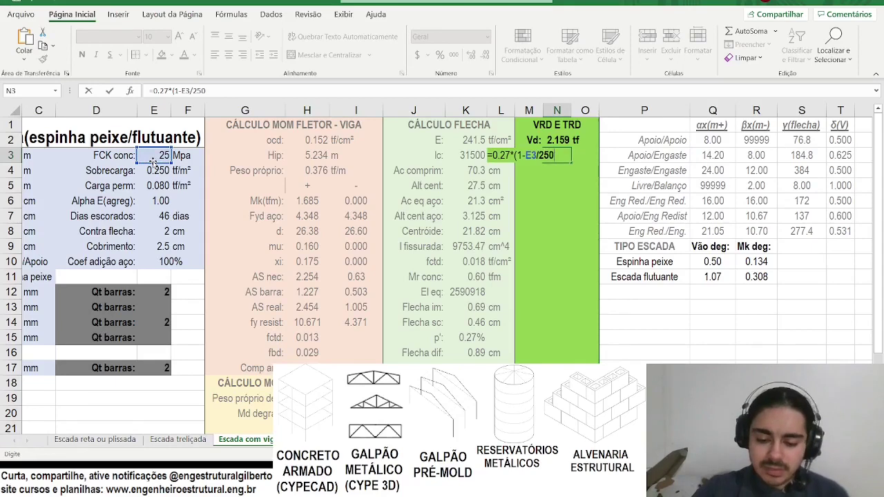
Check the remaining VRd2 terms in the NBR 6118 PDF and complete N3 as =0.27*(1-E3/250)*H2*B6*H8.
key("alt+Tab")
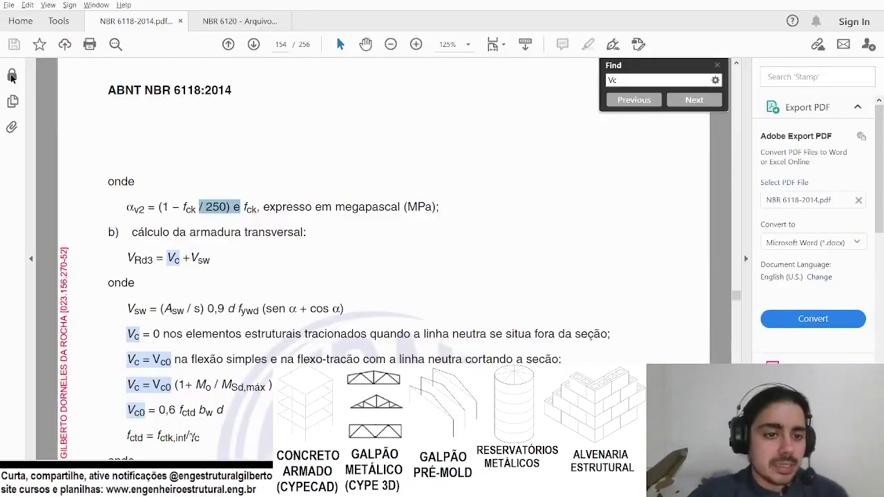
scroll(230, 201, "up", 4)
key("alt+Tab")
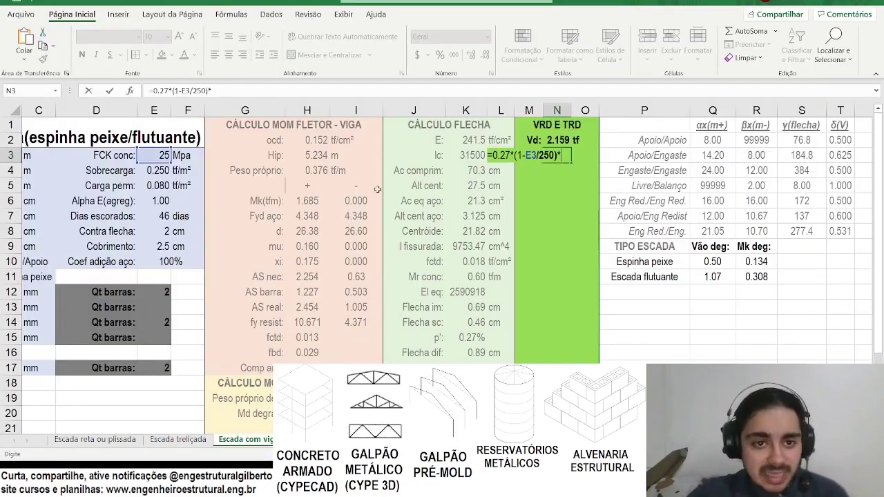
key("alt+Tab")
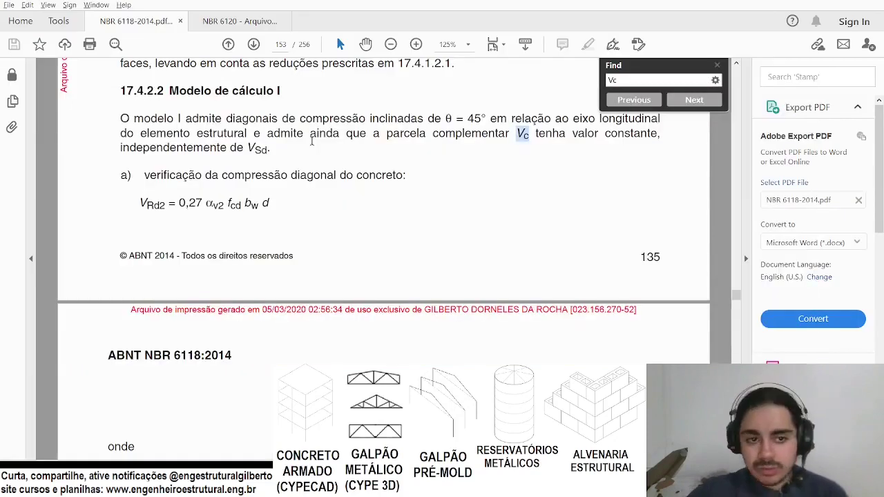
key("alt+Tab")
type(")*")
left_click(312, 141)
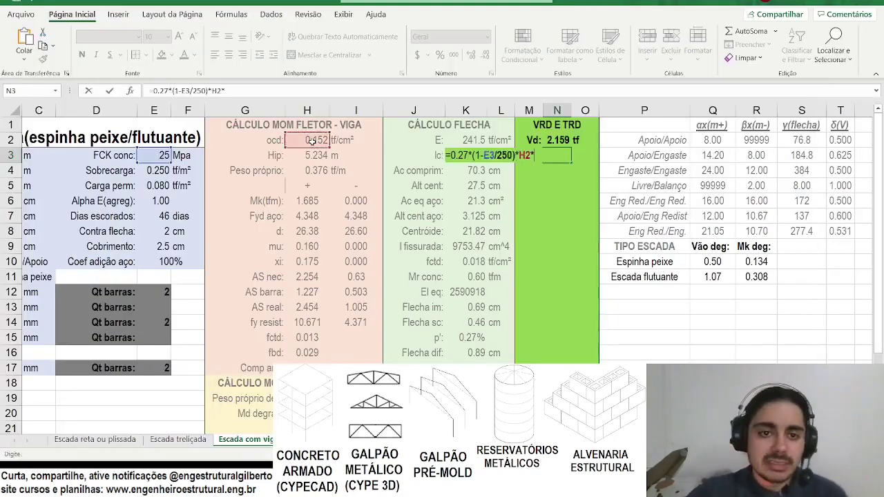
type("*")
scroll(52, 199, "left", 2)
left_click(121, 200)
type("*")
left_click(412, 232)
key("Return")
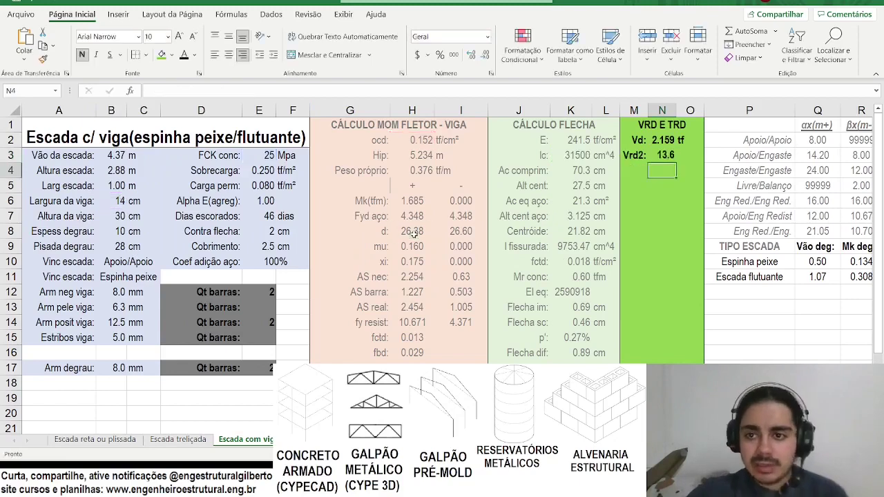
Show the Vrd2 value in N3 with three decimal places and widen column N slightly.
left_click(658, 154)
left_click(471, 55)
left_click(471, 55)
left_click_drag(676, 110, 681, 110)
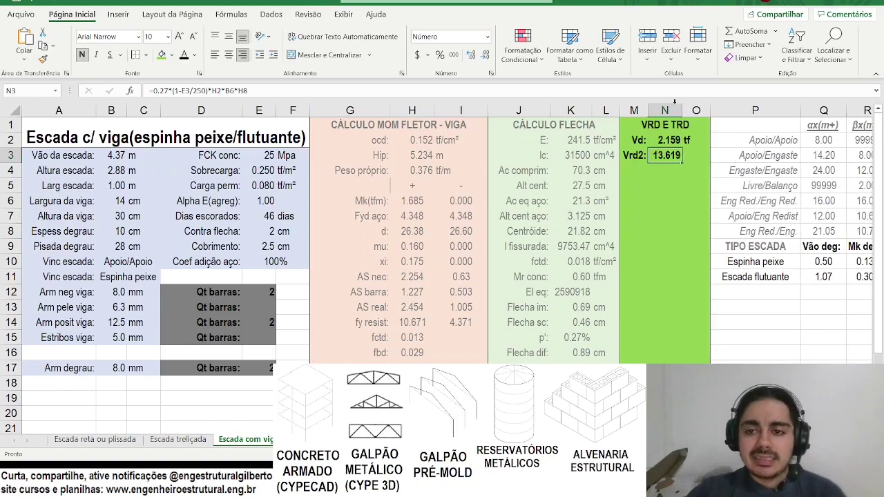
Enter the unit "tf" in O3 and the label "Vc:" in M4.
left_click(694, 155)
type("tf")
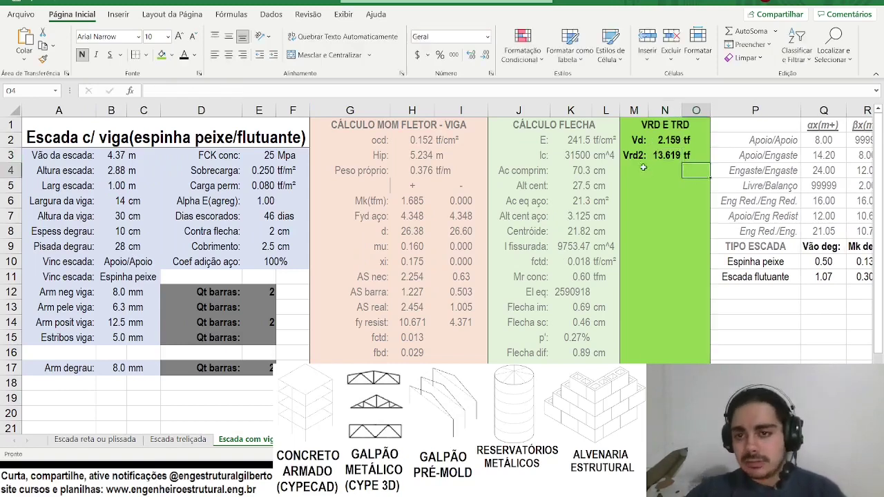
left_click_drag(636, 156, 696, 155)
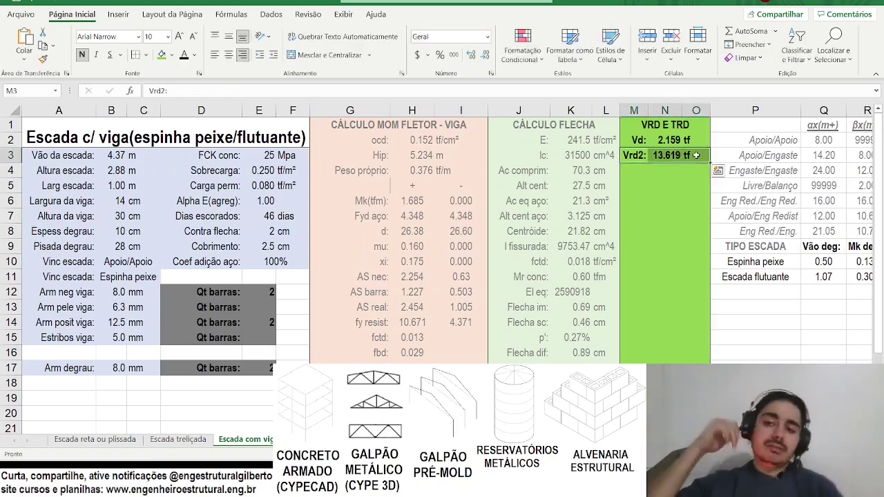
left_click(632, 172)
type("Vc:")
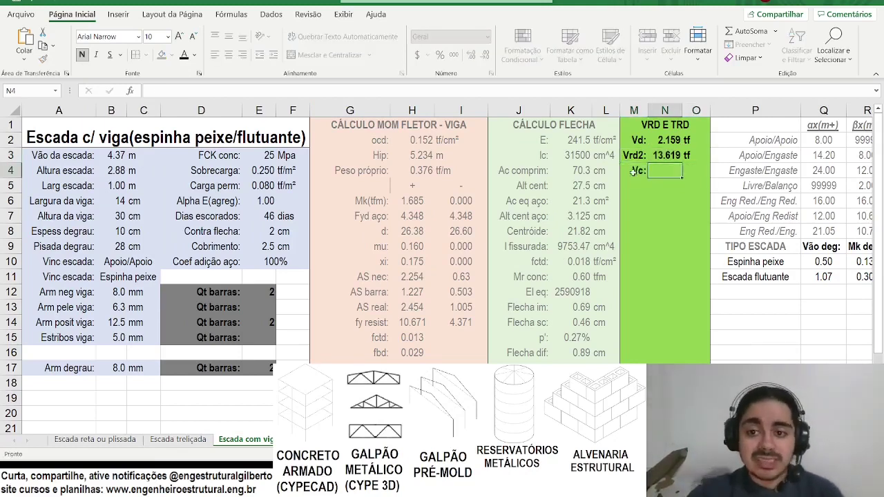
Switch to the NBR 6118 PDF and look up the Vc0 expression for the concrete shear contribution.
key("alt+Tab")
scroll(284, 147, "down", 10)
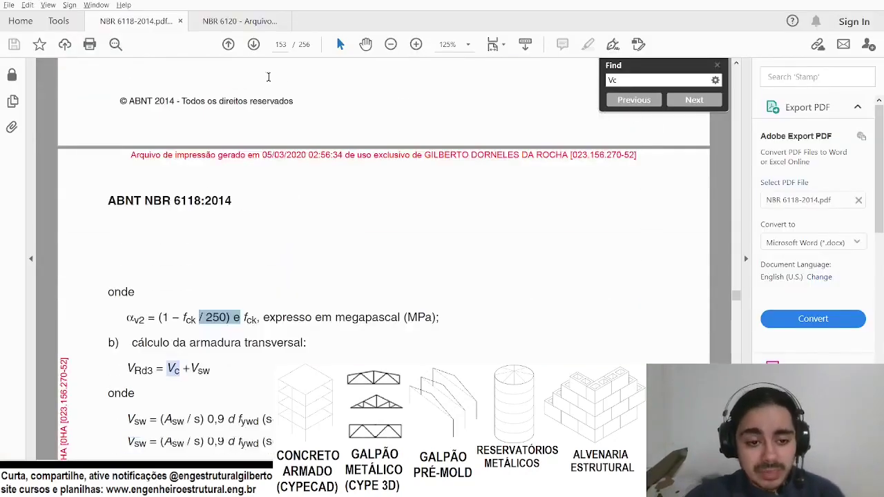
left_click_drag(127, 187, 187, 197)
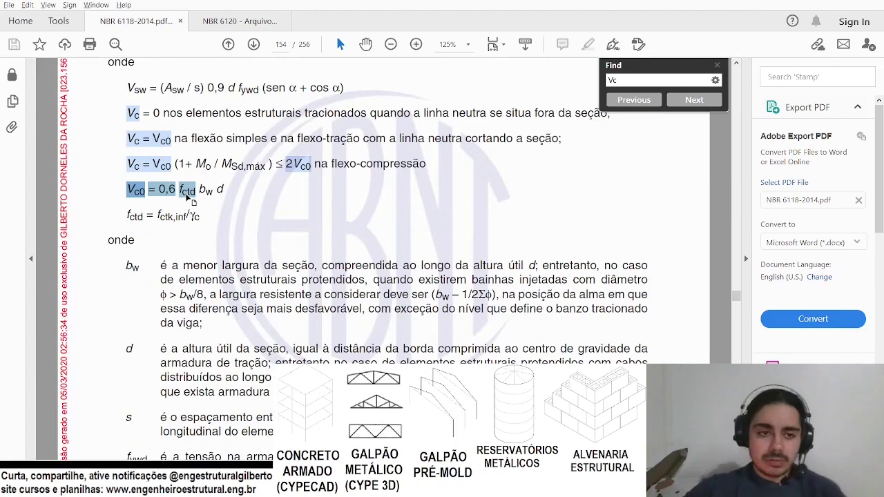
Back in the spreadsheet, enter the Vc formula in N4 as =0.6*K10*B6*H8, checking the terms against the NBR 6118 PDF.
key("alt+Tab")
type("=")
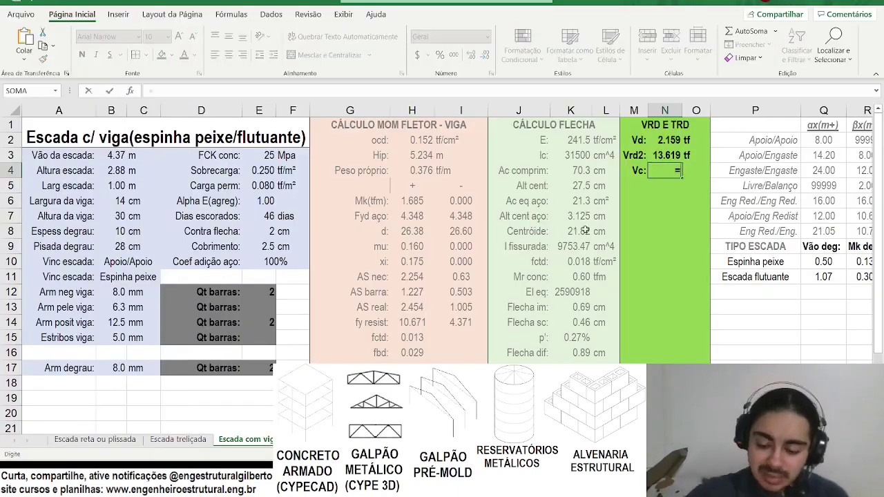
type("0.6*")
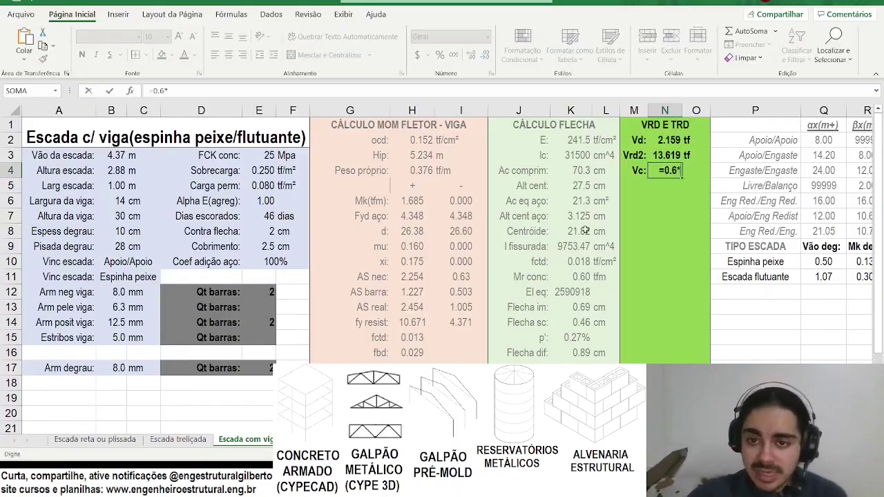
left_click(570, 262)
key("alt+Tab")
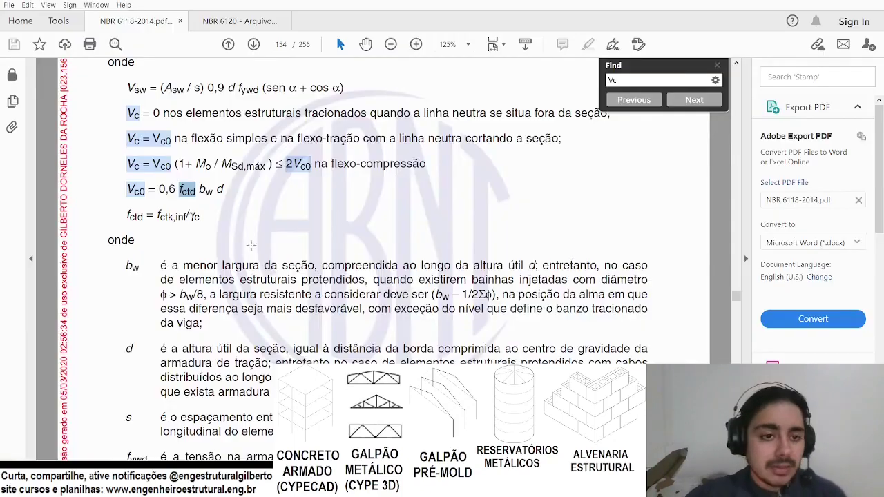
key("alt+Tab")
type("*")
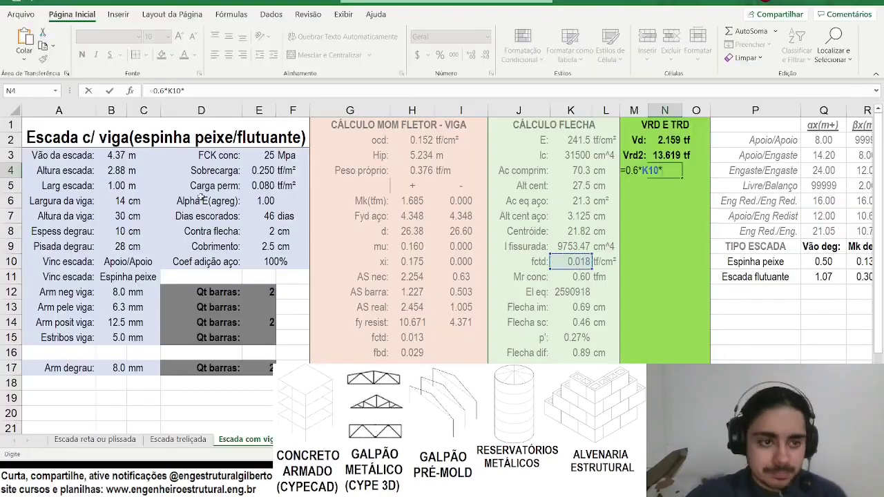
left_click(118, 200)
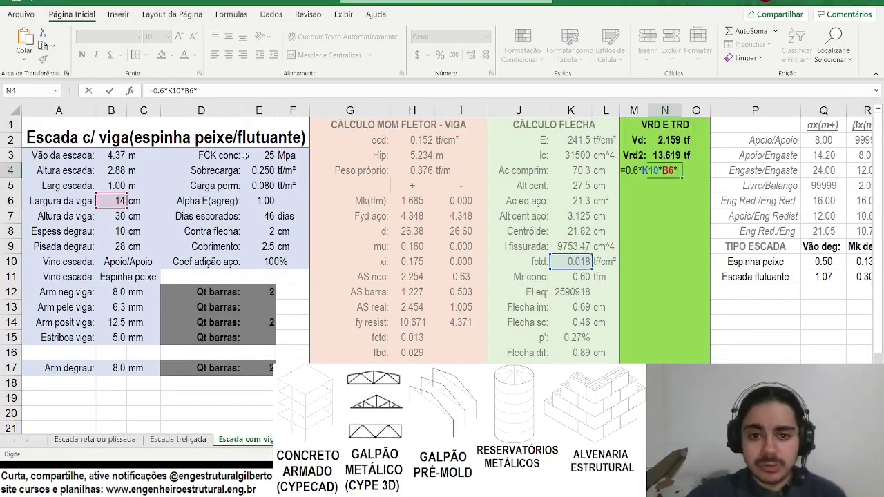
key("Return")
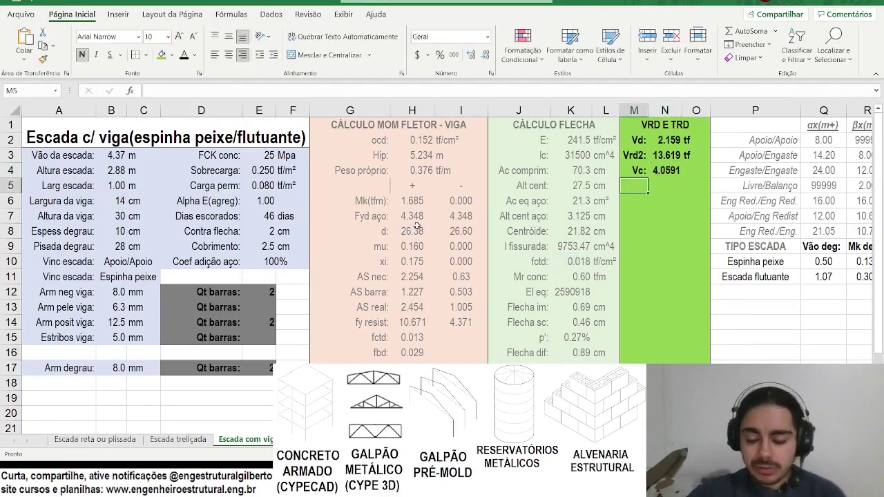
Show the Vc value in N4 with three decimal places and enter the unit "tf" in O4.
key("Up")
key("Right")
left_click(485, 57)
left_click(485, 59)
left_click(471, 55)
key("Right")
type("tf")
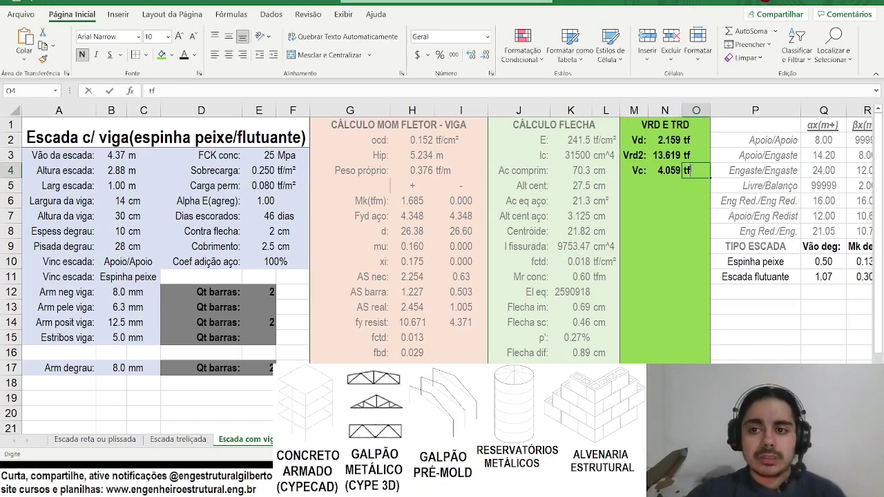
key("Return")
Enter the label "Vsw:" in M5, below the Vc row.
left_click(640, 181)
type("V")
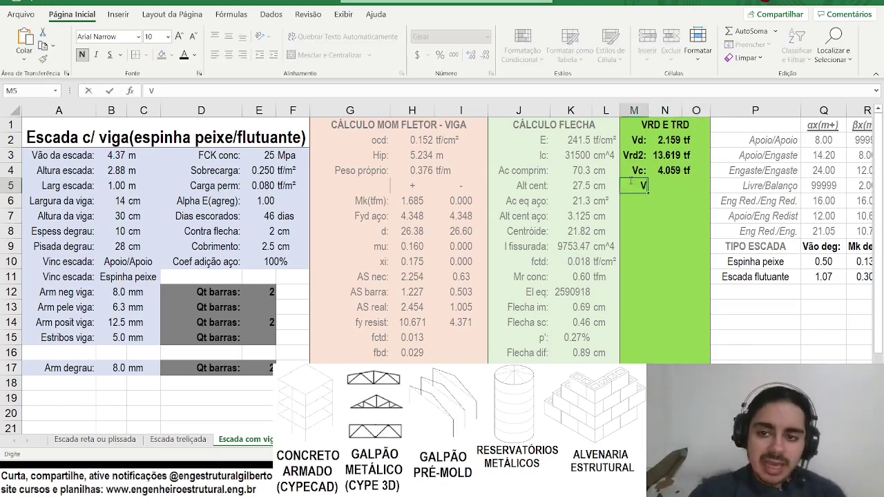
type("sw:")
key("Right")
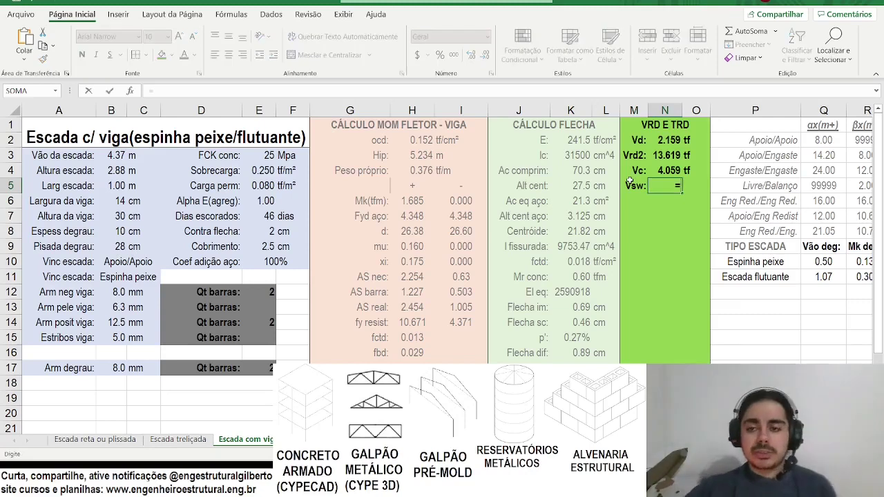
Enter the Vsw formula =MÁXIMO(0.001,N2-N4) in N5 with the unit "tf" in O5.
type("=máximo(")
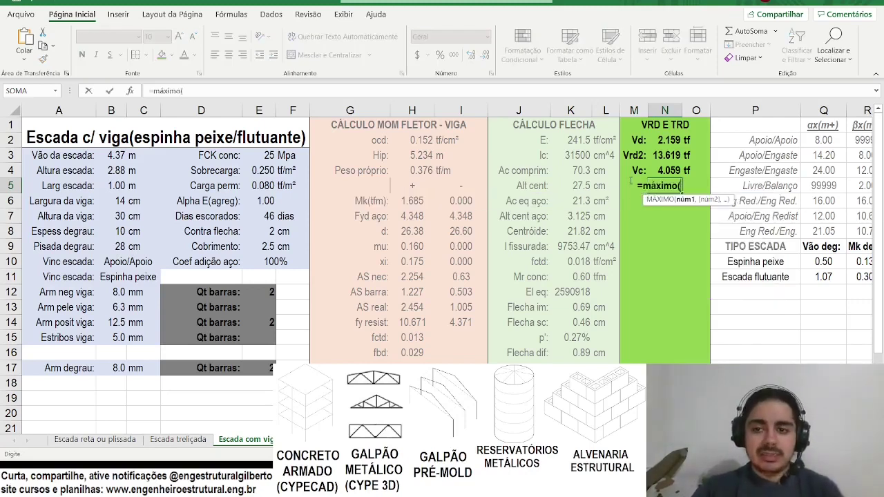
type("0.00")
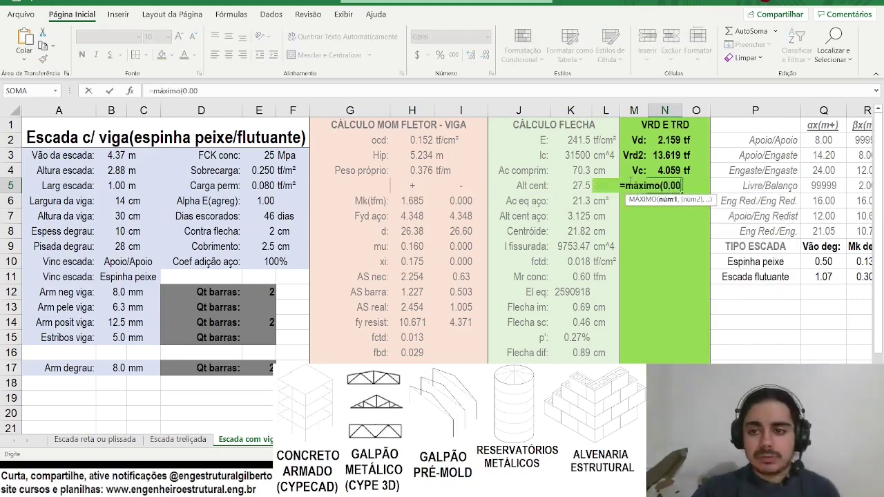
type("1,")
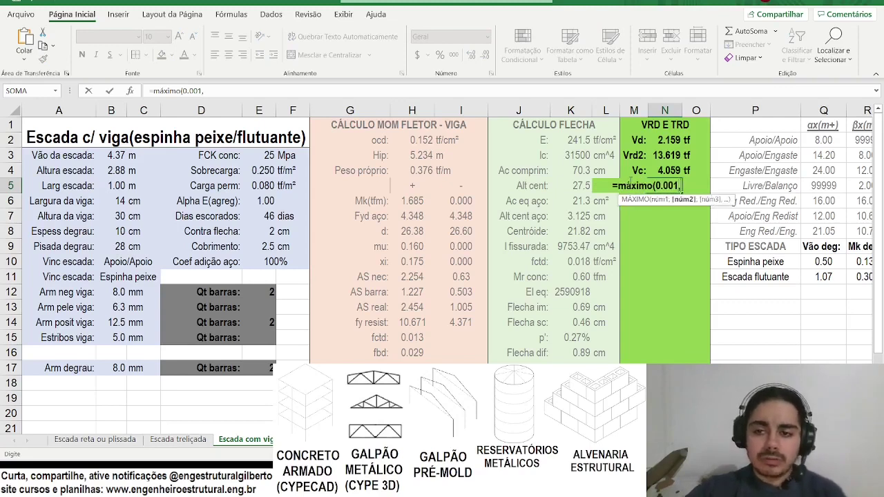
left_click(670, 141)
type("-")
left_click(663, 170)
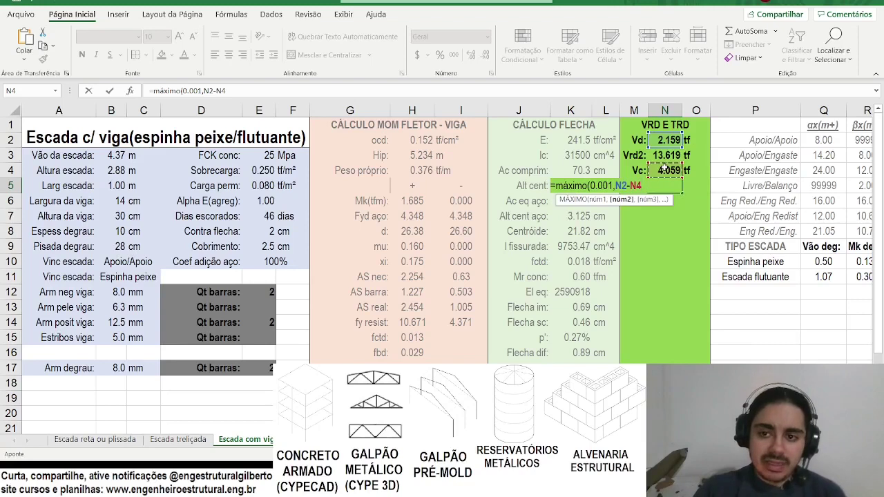
key("Return")
key("Right")
key("Right")
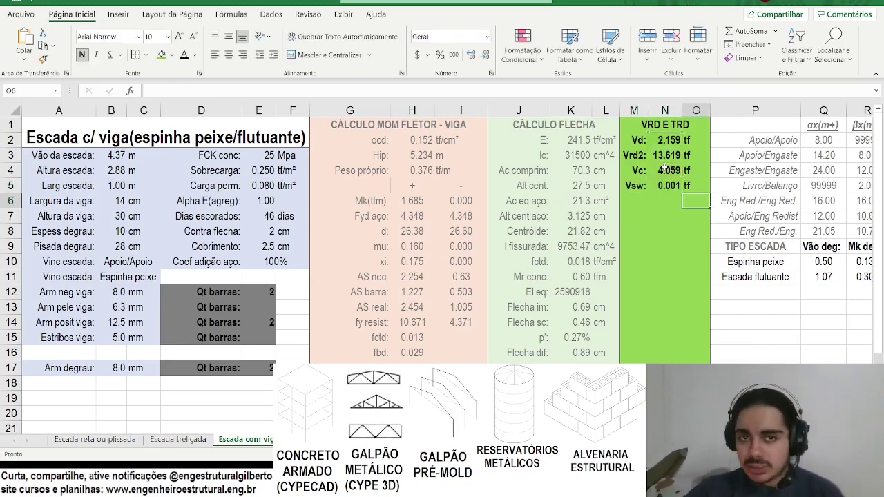
Examine the Vsw expression with Asw/s, d and fywd in the transverse reinforcement section of the NBR 6118 PDF.
key("alt+Tab")
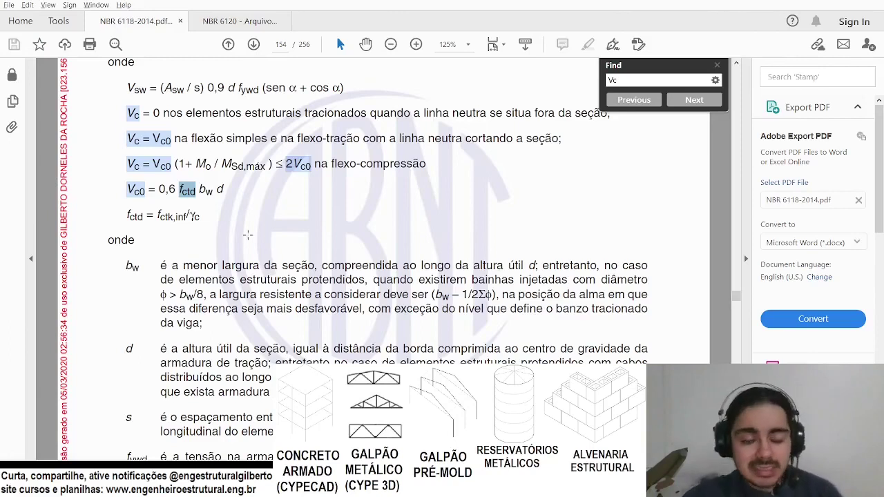
scroll(263, 210, "down", 1)
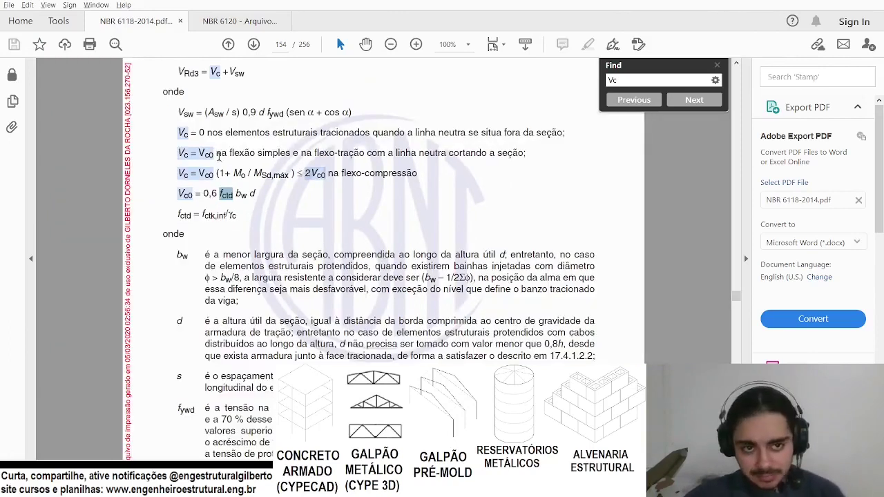
scroll(218, 156, "up", 1)
scroll(128, 98, "up", 1)
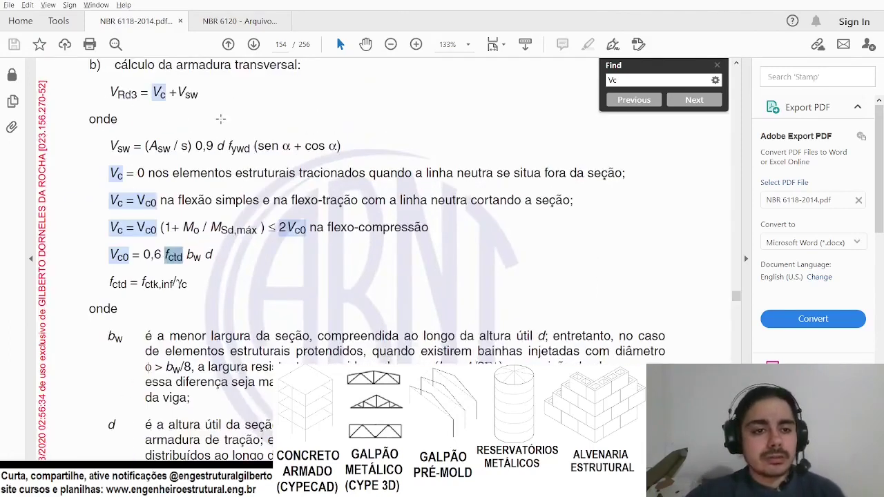
scroll(129, 98, "up", 1)
key("alt+Tab")
key("alt+Tab")
left_click_drag(109, 169, 301, 178)
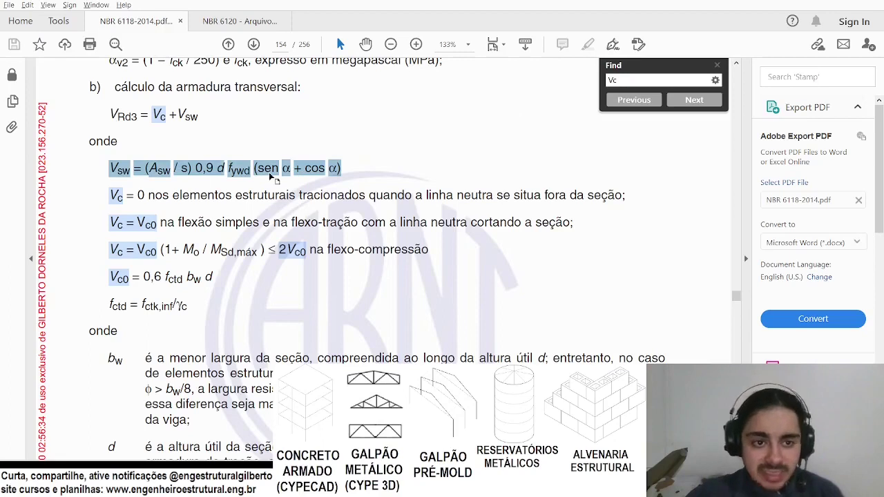
Back in the spreadsheet, enter the label "AS nec:" in M6 below the Vsw row.
key("alt+Tab")
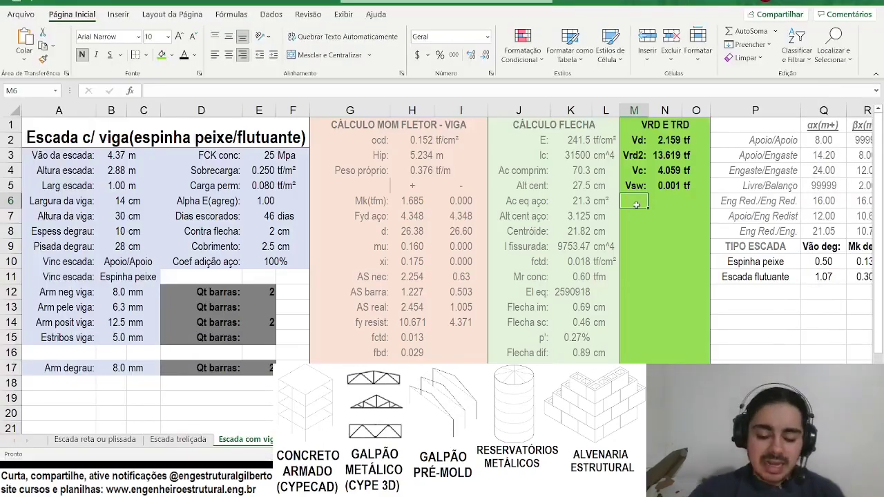
type("AS ec:")
key("BackSpace")
key("BackSpace")
key("BackSpace")
type("nec:")
key("Tab")
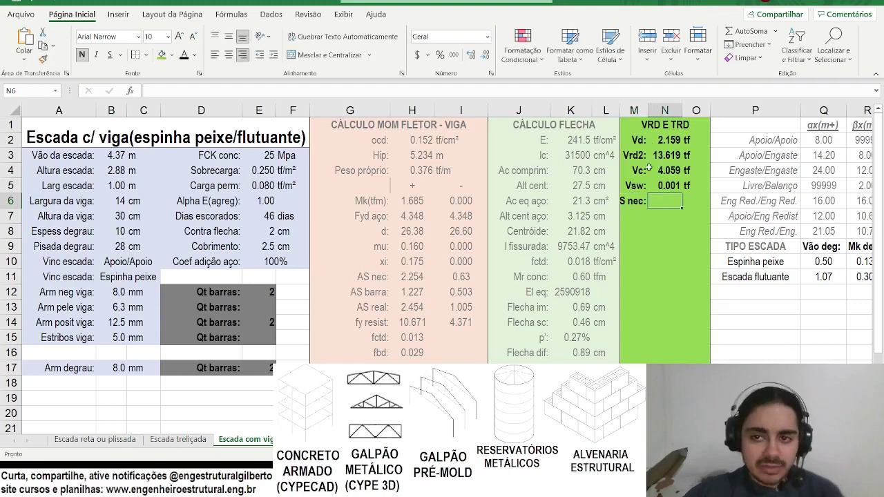
Fit column M's width to its labels and check the Vsw equation in NBR 6118-2014.pdf.
double_click(648, 110)
key("alt+Tab")
left_click_drag(153, 168, 193, 174)
key("alt+Tab")
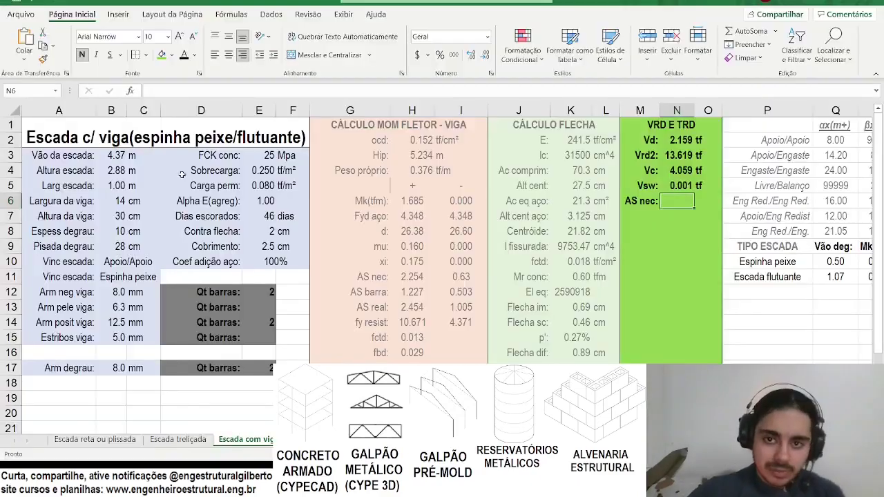
key("alt+Tab")
key("alt+Tab")
key("alt+Tab")
key("alt+Tab")
Enter =N5/(5/1.15)/(H8/100)/0.9 as the AS nec formula in N6, following the standard's Vsw equation.
type("=")
left_click(674, 182)
key("alt+Tab")
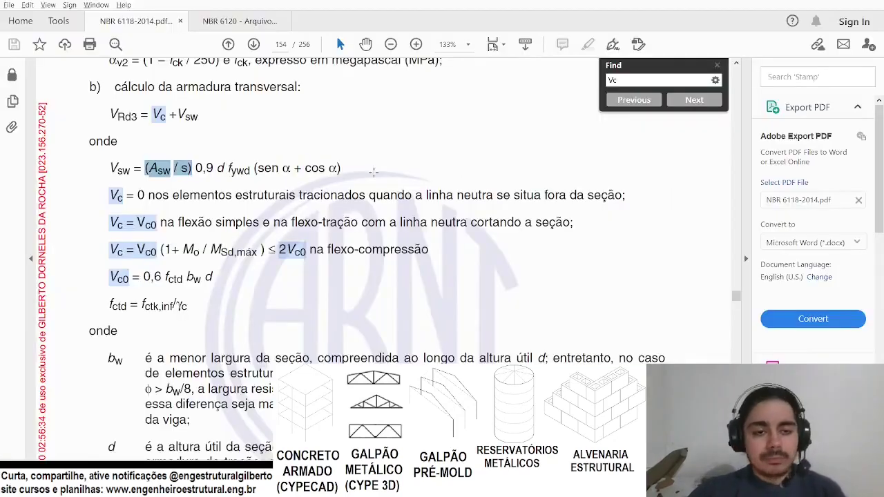
key("alt+Tab")
type("/")
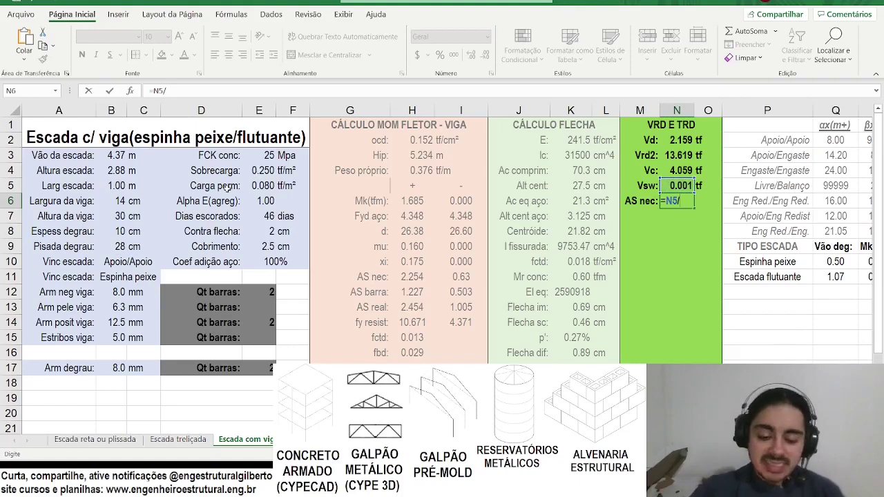
type("(5/1.15")
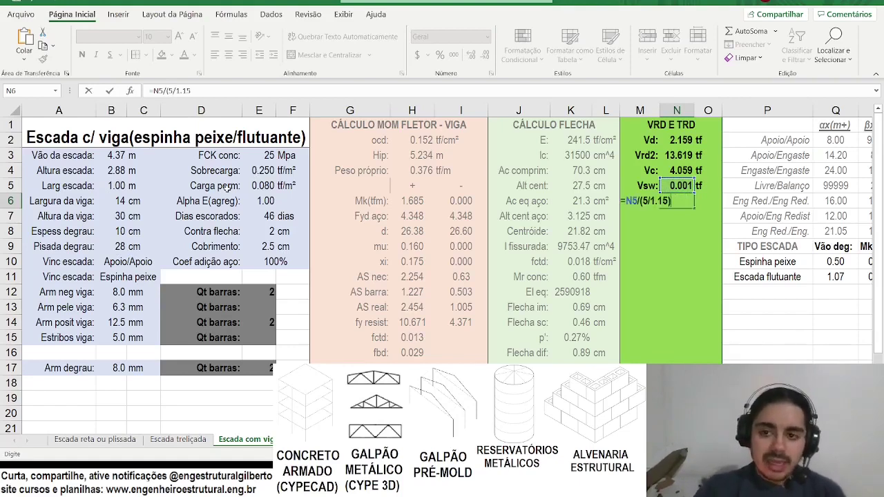
key("alt+Tab")
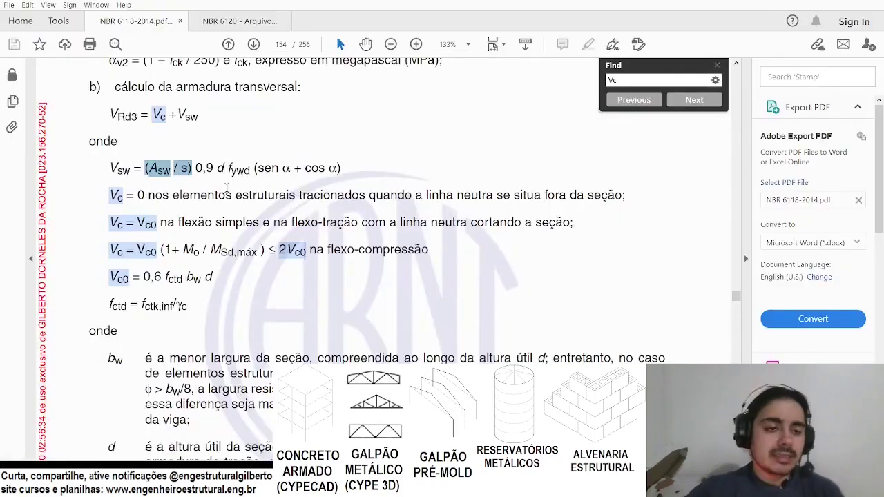
key("alt+Tab")
type("/")
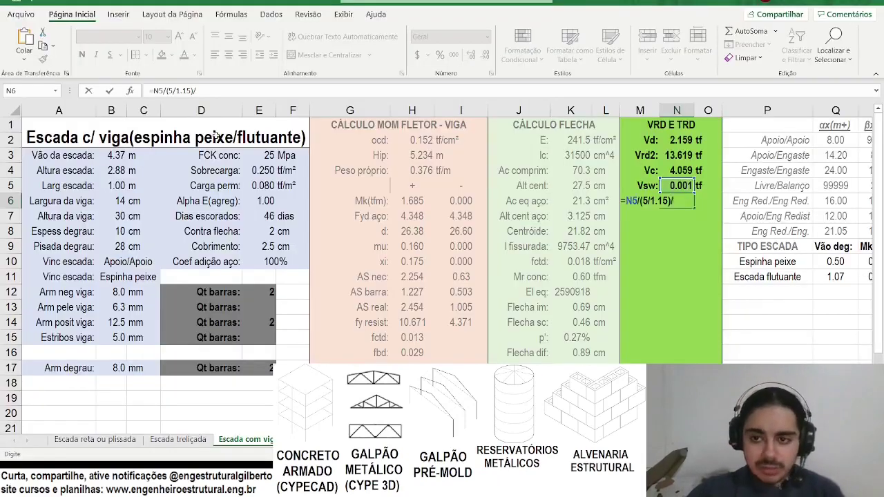
type("(")
left_click(399, 232)
type("/100)")
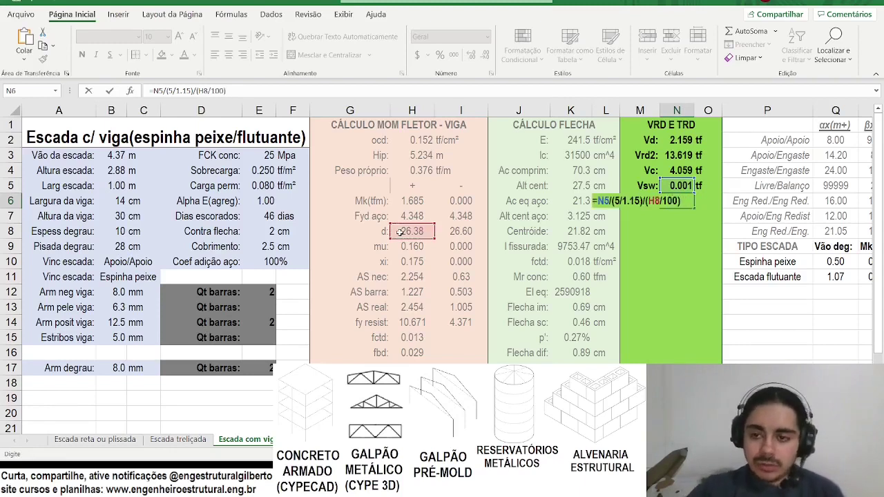
key("alt+Tab")
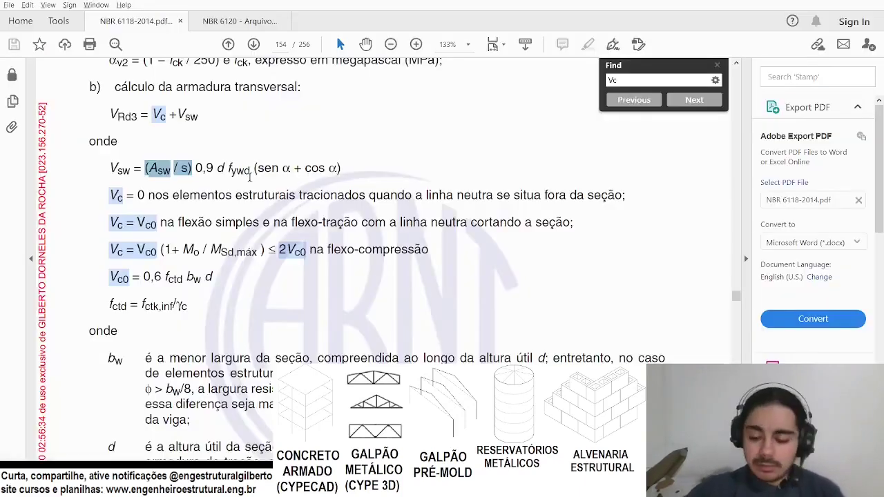
key("alt+Tab")
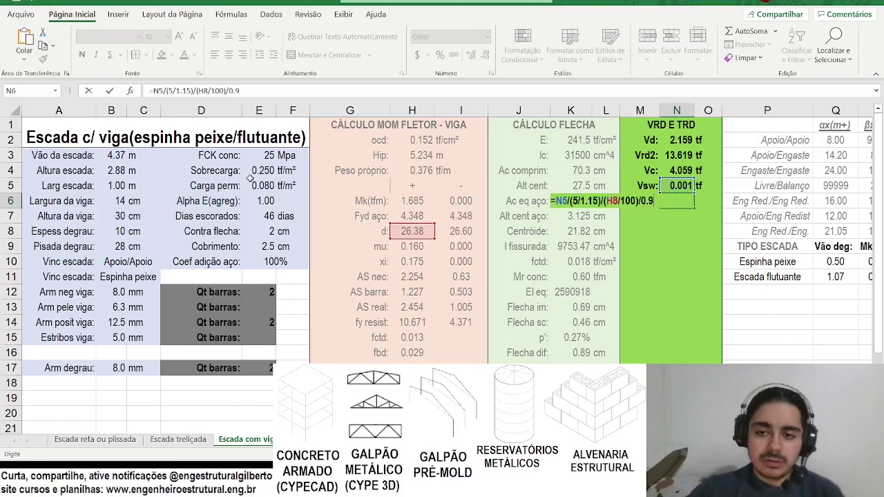
key("Return")
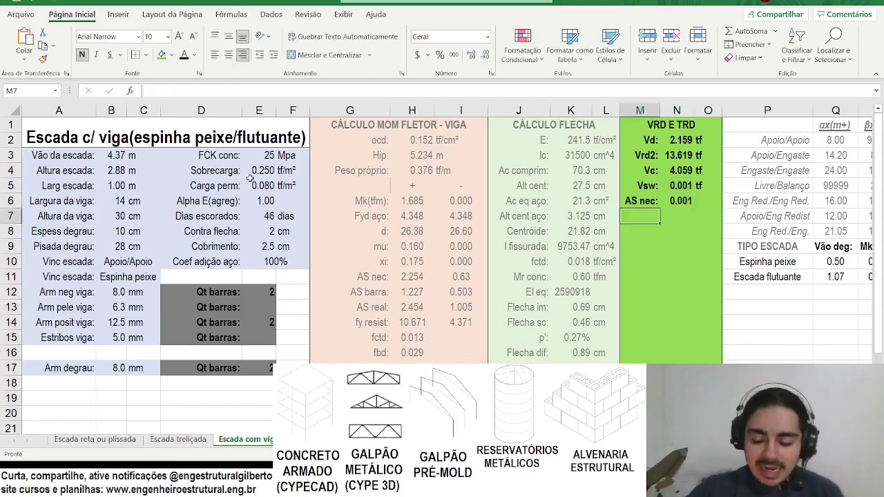
Add the unit cm² beside the AS nec value in O6.
key("Up")
key("Right")
key("Right")
type("cm²")
key("Return")
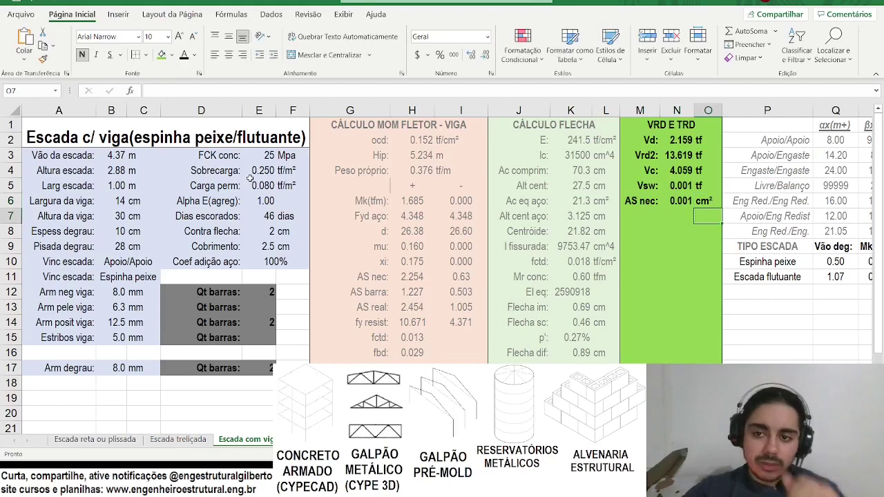
Test the AS nec formula with a Vsw value of 1 in N5, and undo that entry.
left_click(674, 185)
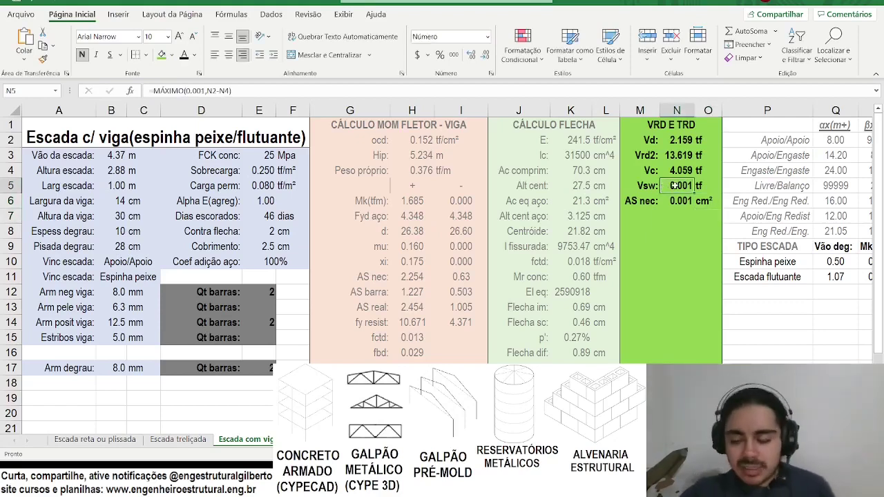
type("1")
key("Return")
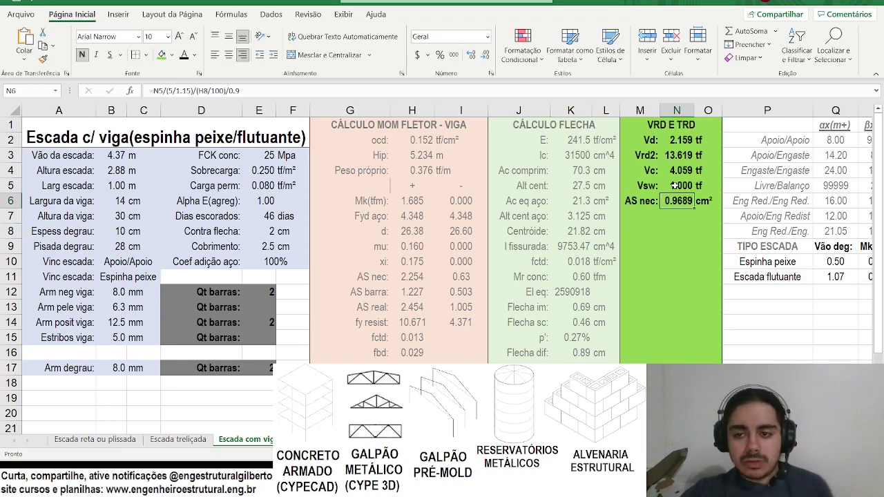
key("ctrl+z")
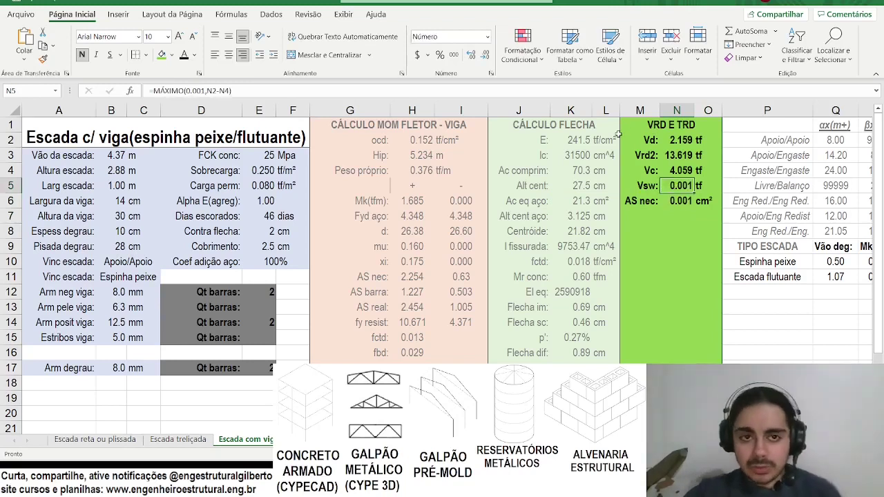
Look through the shear and torsion clauses 17.4.2.2 to 17.5.1.2 of NBR 6118-2014.pdf for the reinforcement requirements.
scroll(573, 162, "right", 1)
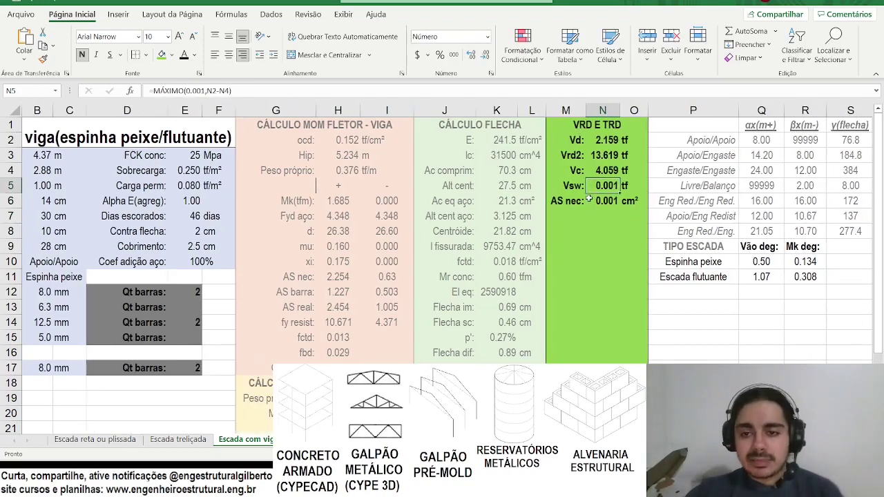
key("Down")
scroll(495, 192, "right", 1)
key("alt+Tab")
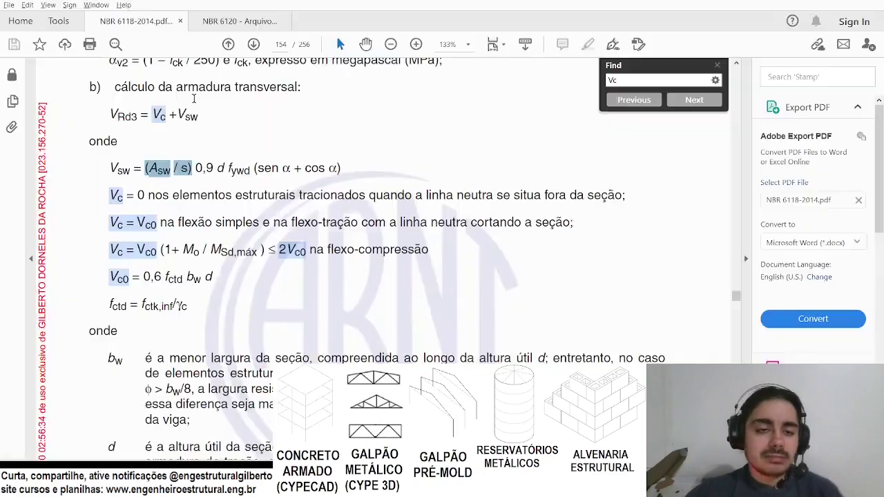
scroll(356, 178, "down", 10)
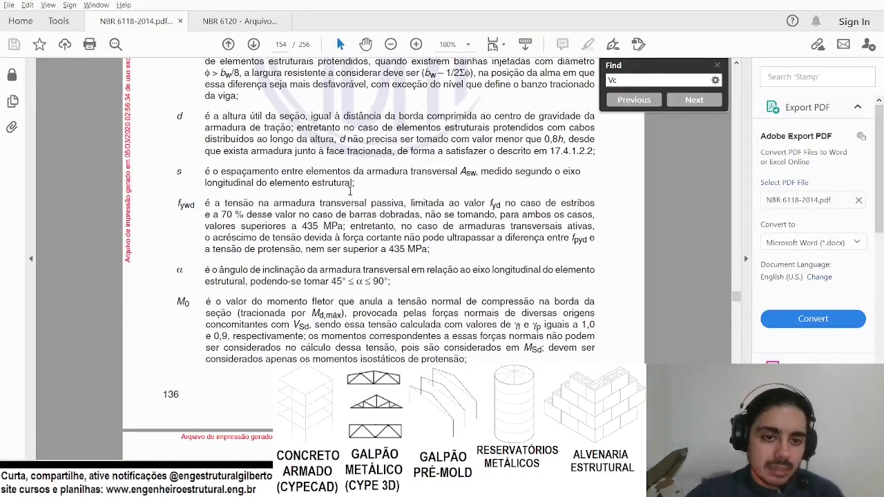
scroll(356, 178, "up", 10)
scroll(363, 195, "up", 5)
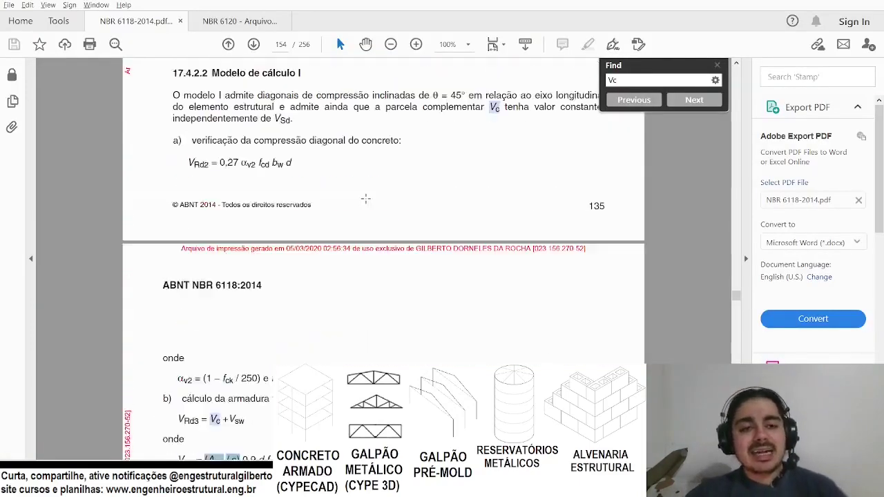
scroll(366, 199, "down", 10)
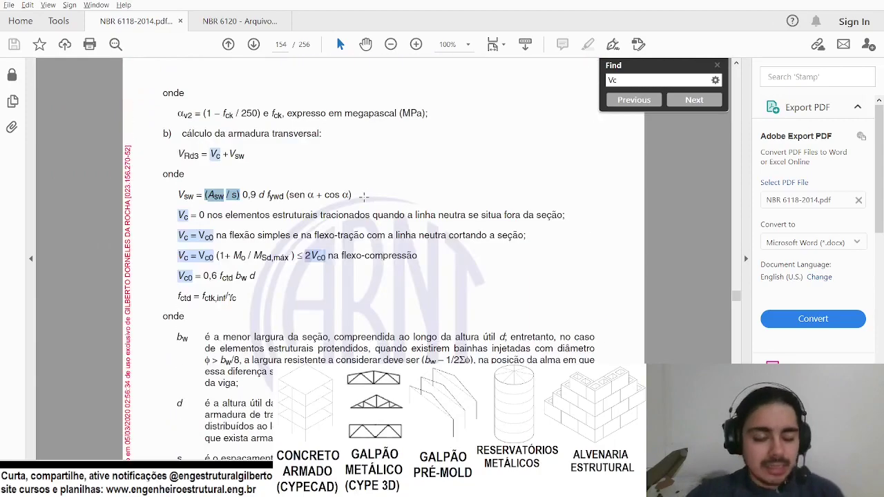
scroll(364, 197, "down", 10)
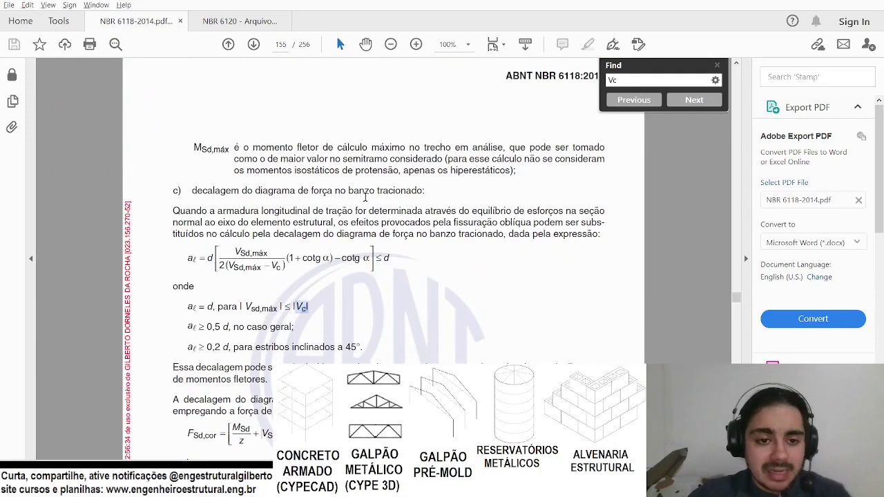
scroll(364, 197, "down", 1)
scroll(365, 198, "down", 1)
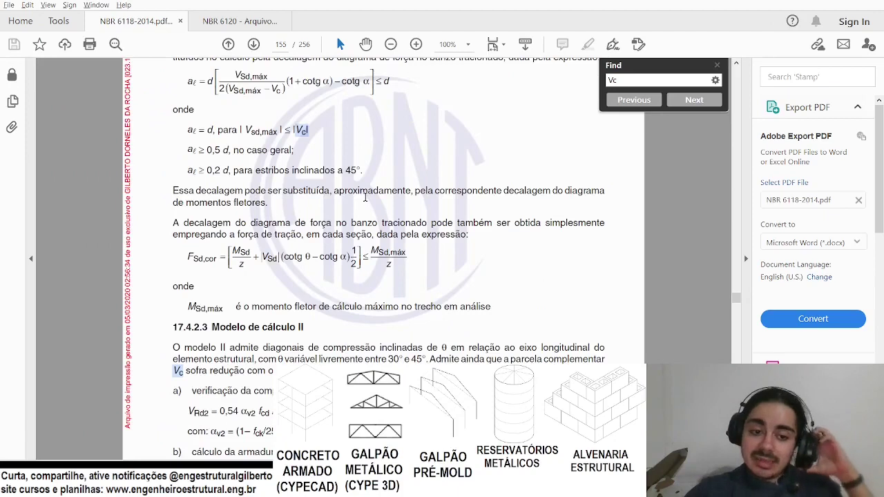
scroll(365, 198, "down", 9)
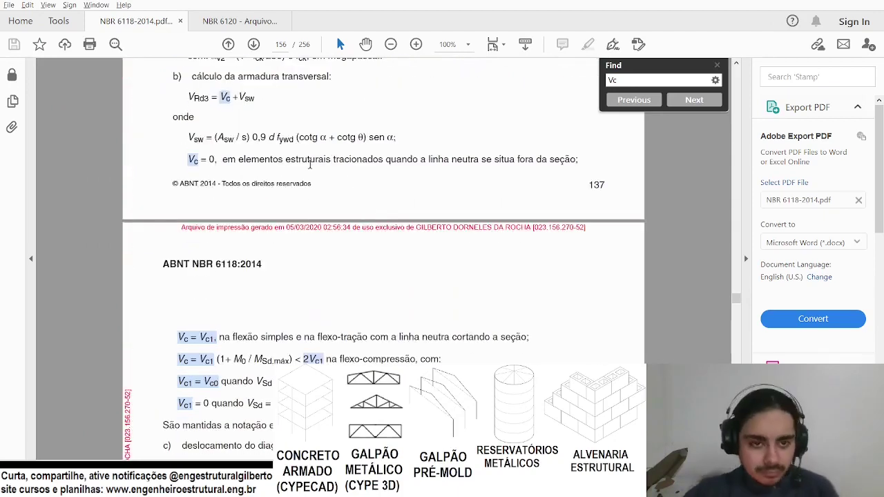
scroll(324, 173, "down", 7)
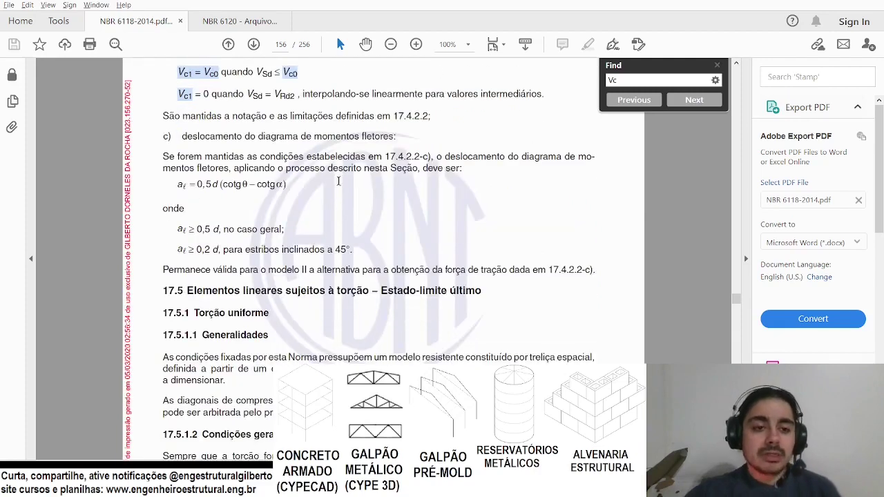
scroll(338, 181, "down", 5)
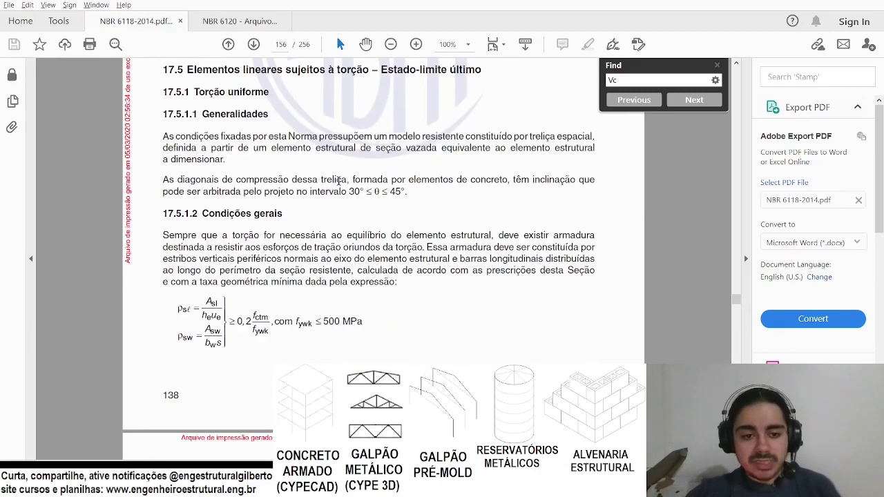
scroll(196, 204, "down", 1)
key("alt+Tab")
key("ctrl+minus")
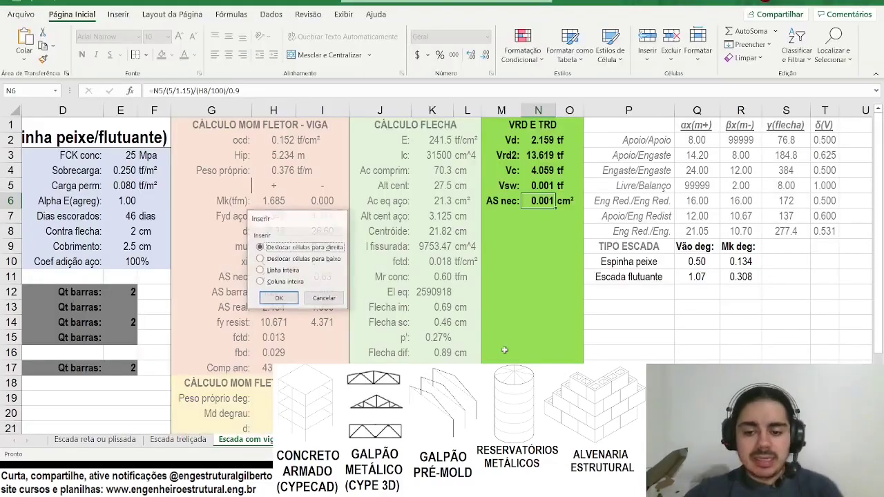
key("Escape")
Read clause 17.4.1.1.1 of NBR 6118 on minimum transverse reinforcement, examining the stirrup ratio equation with fct,m and fywk.
key("alt+Tab")
scroll(161, 172, "up", 2)
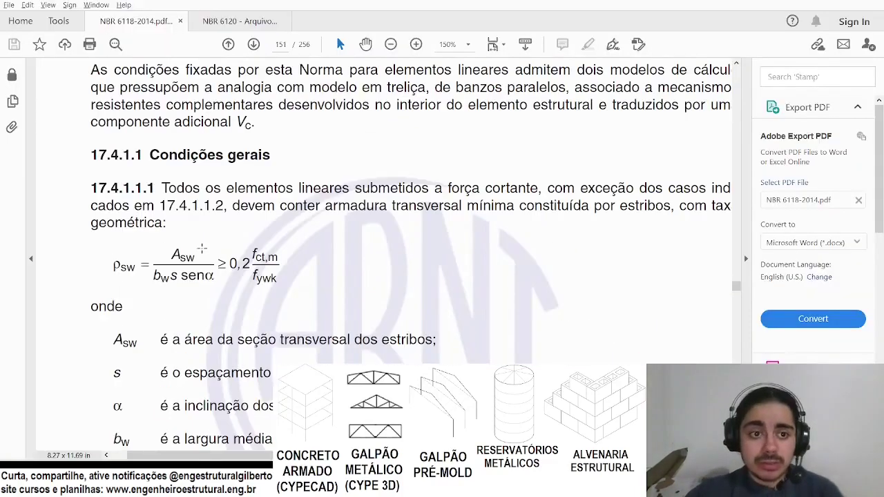
left_click_drag(218, 187, 500, 187)
triple_click(477, 188)
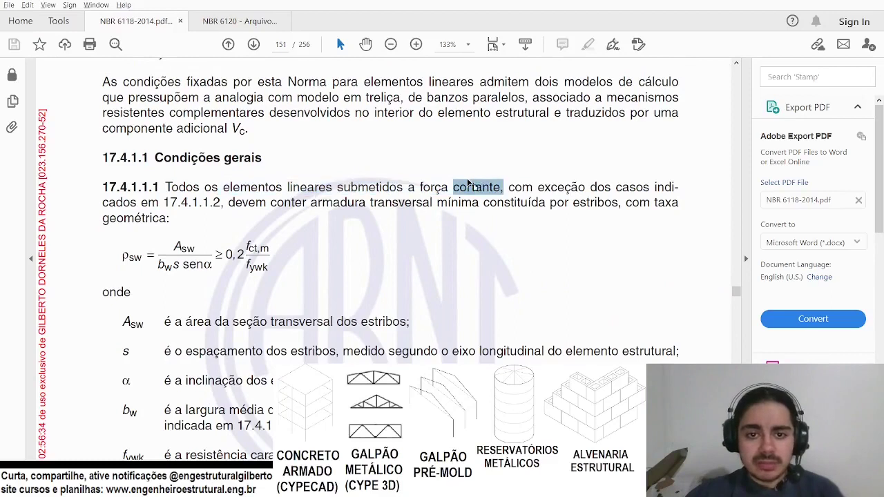
left_click_drag(337, 187, 551, 181)
left_click(551, 182)
left_click_drag(650, 187, 419, 187)
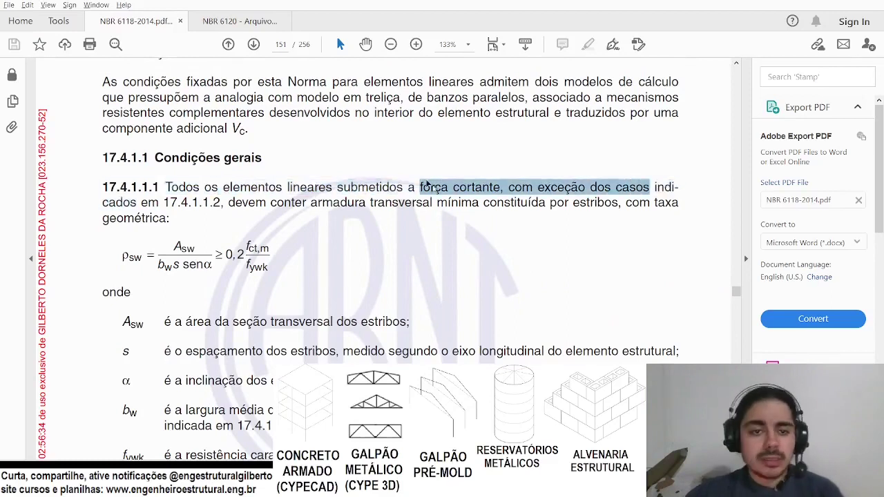
left_click_drag(222, 187, 310, 202)
triple_click(298, 204)
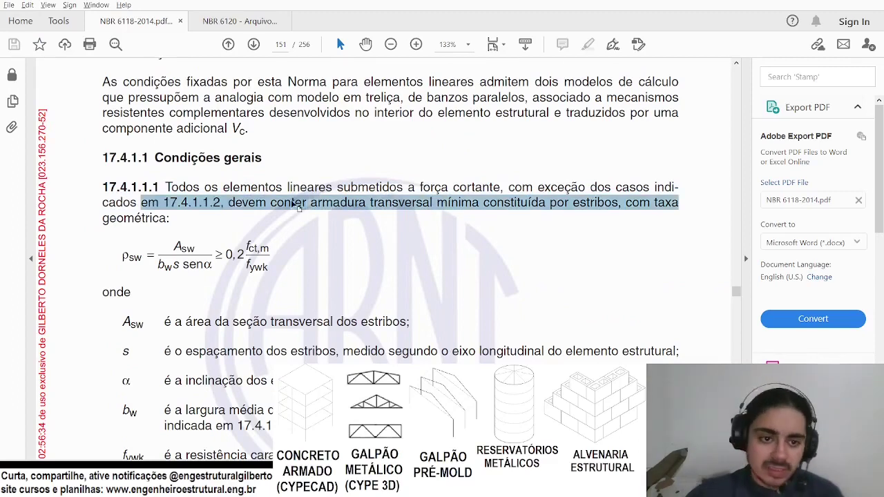
left_click(291, 202)
scroll(291, 202, "down", 3)
scroll(151, 146, "up", 1)
left_click_drag(188, 164, 211, 180)
left_click(264, 163)
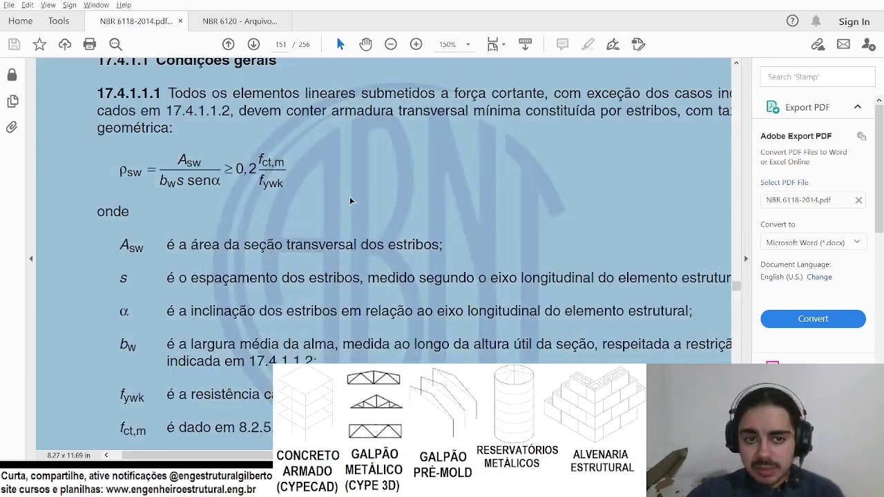
Back in the spreadsheet, add the label "fct,m:" in M7 below AS nec.
key("alt+Tab")
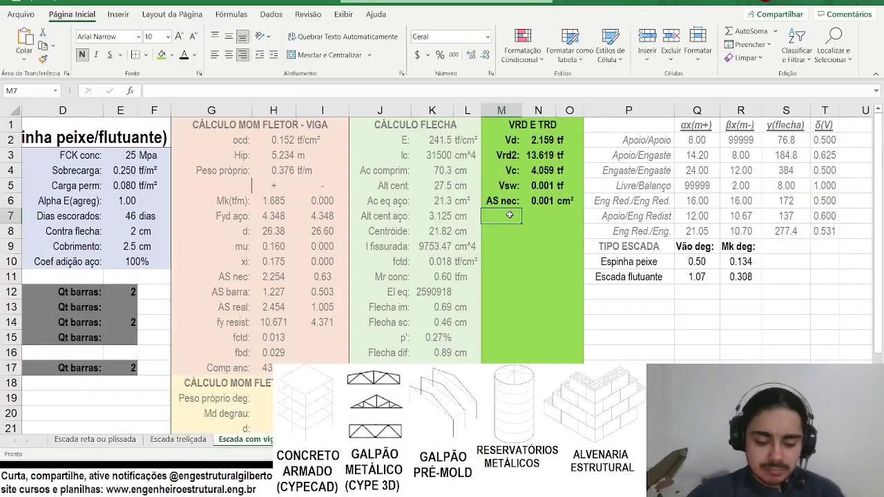
type("fct,m:")
key("Return")
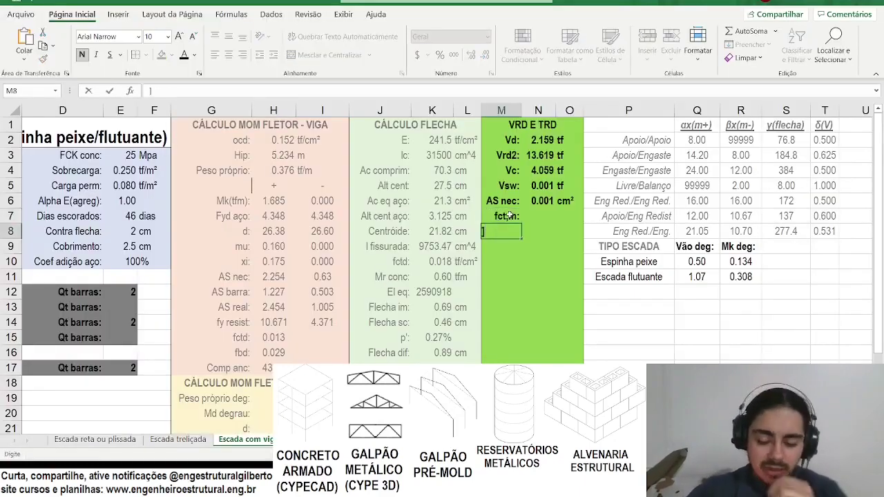
key("Escape")
Start the fct,m formula in N7 with the factor 0.3, checking the symbol against the stirrup ratio equation in NBR 6118.
key("Up")
key("Right")
type("=")
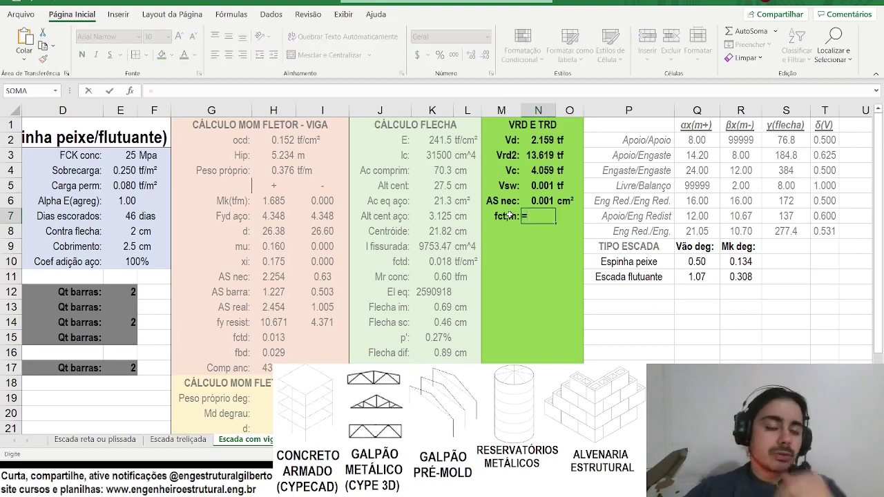
key("alt+Tab")
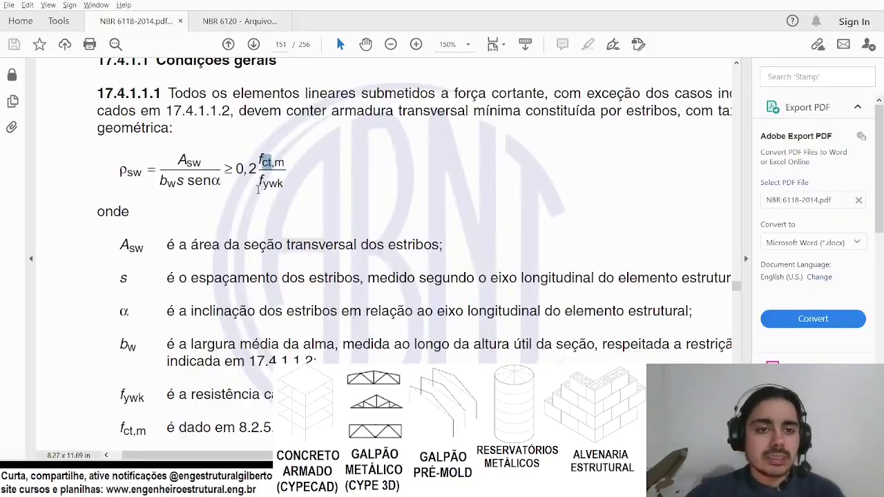
key("alt+Tab")
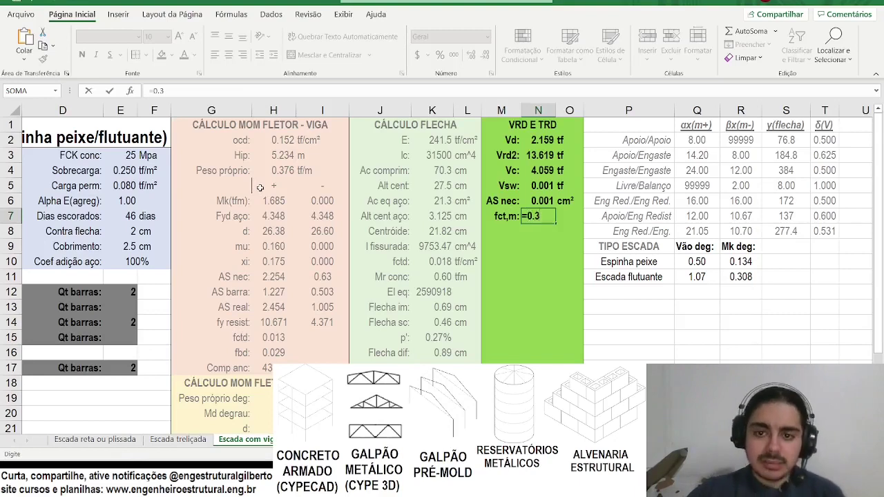
In NBR 6118-2014.pdf, search for "fct,m" and go back through the matches to its equation for concretes up to C50.
key("alt+Tab")
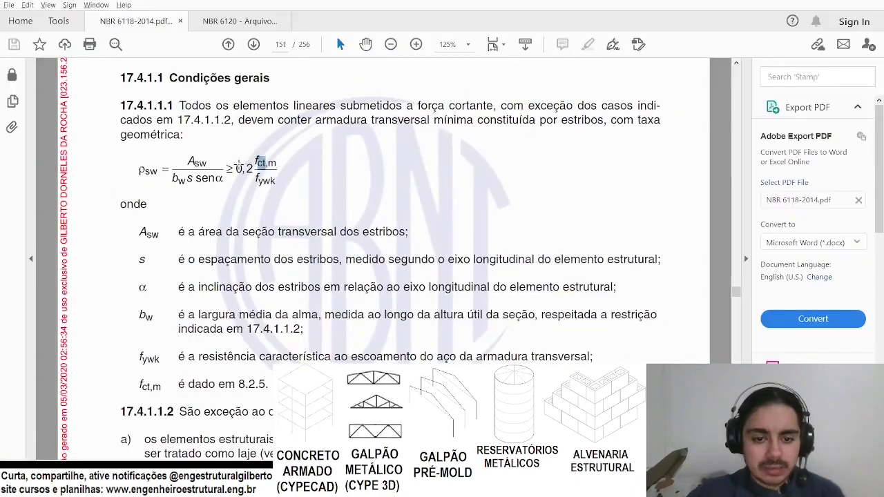
left_click(265, 165)
mouse_move(251, 162)
left_mouse_down()
mouse_move(274, 162)
mouse_move(257, 159)
left_mouse_up()
left_click(270, 161)
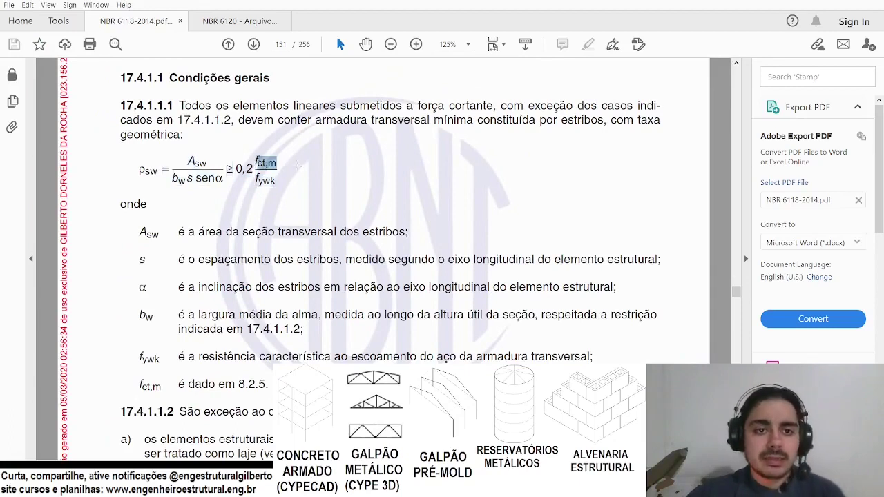
left_click(309, 172)
key("ctrl+f")
type("fct,m")
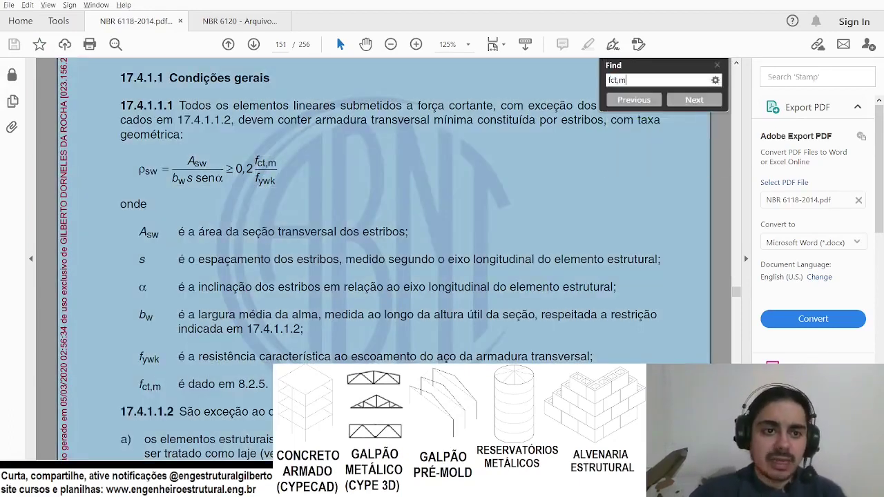
key("Return")
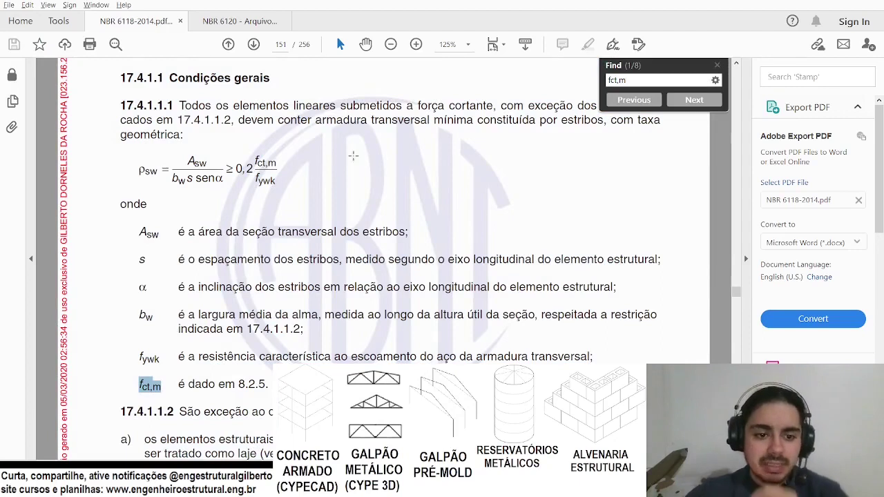
left_click(634, 100)
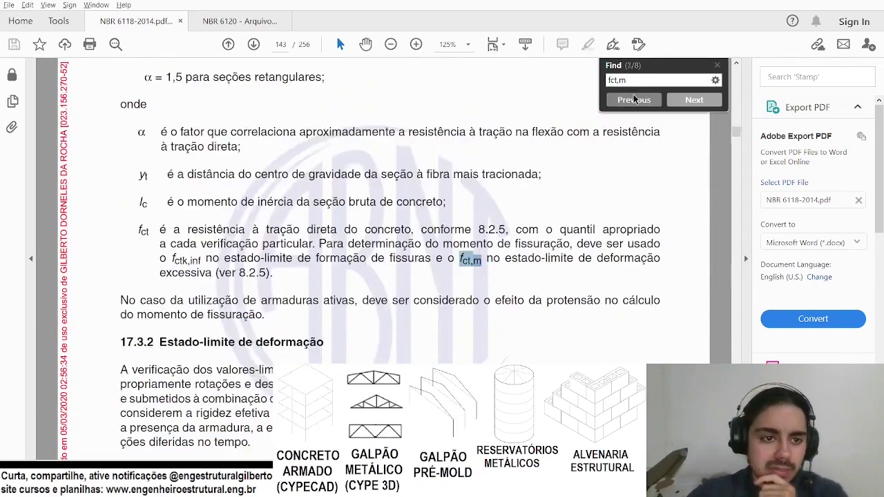
left_click(634, 99)
scroll(312, 215, "up", 2)
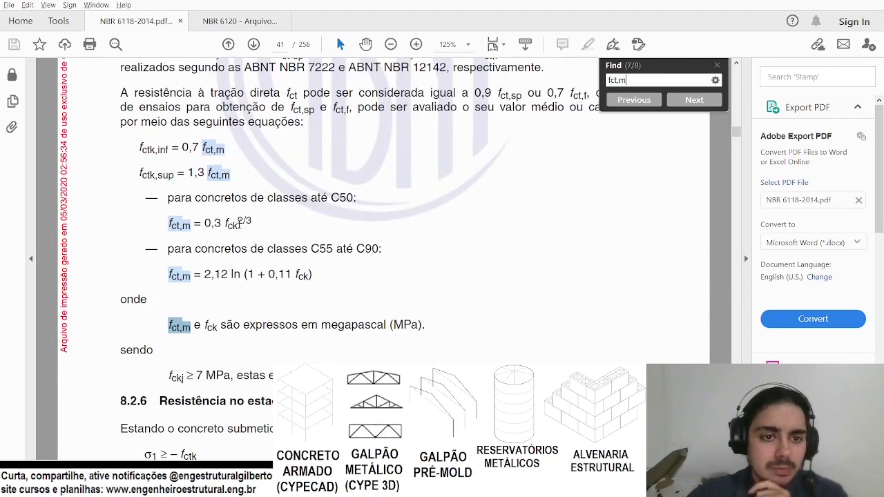
Back in the spreadsheet, complete the fct,m formula in N7 as =0.3*E3^(2/3)/100, using the FCK conc value.
key("alt+Tab")
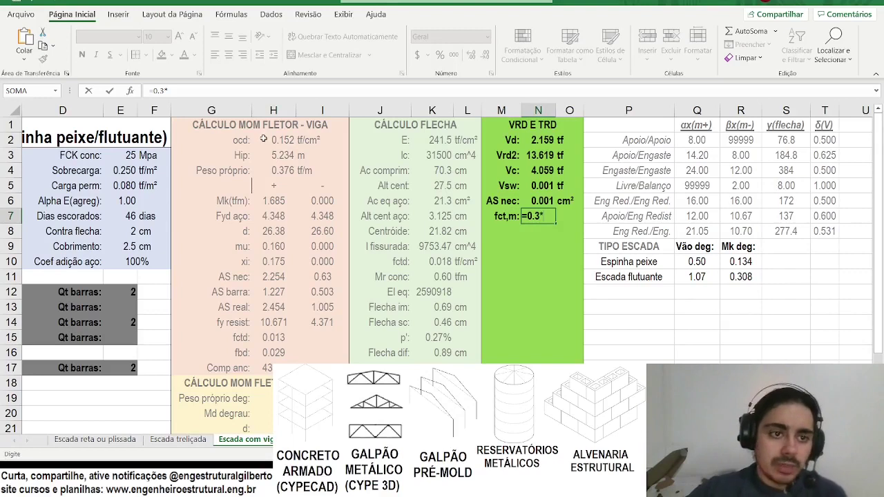
left_click(130, 156)
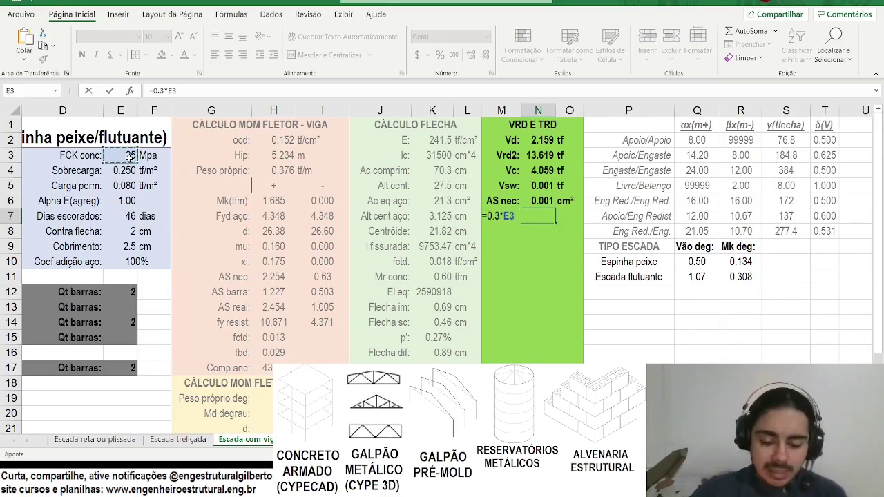
type("^(2/3")
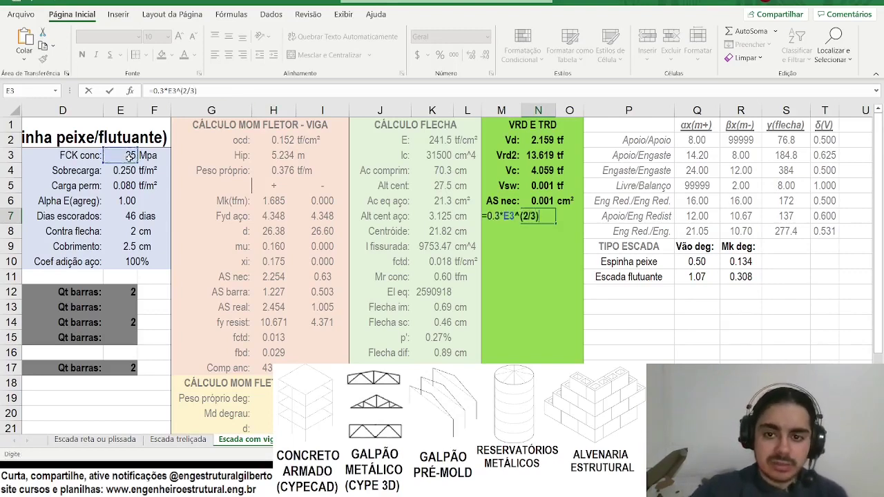
type(")/100")
key("Return")
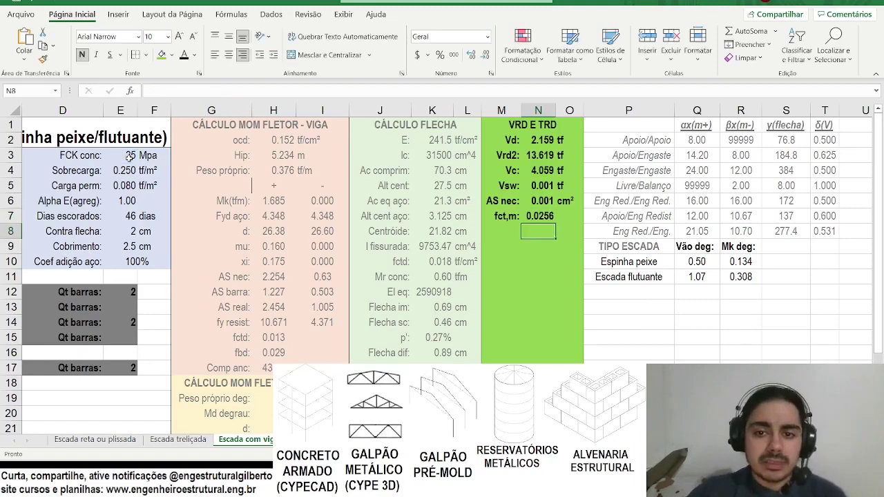
Add the unit "tf/cm²" in O7 beside the fct,m value.
key("Down")
key("Up")
key("Up")
key("Right")
type("tf/cm²")
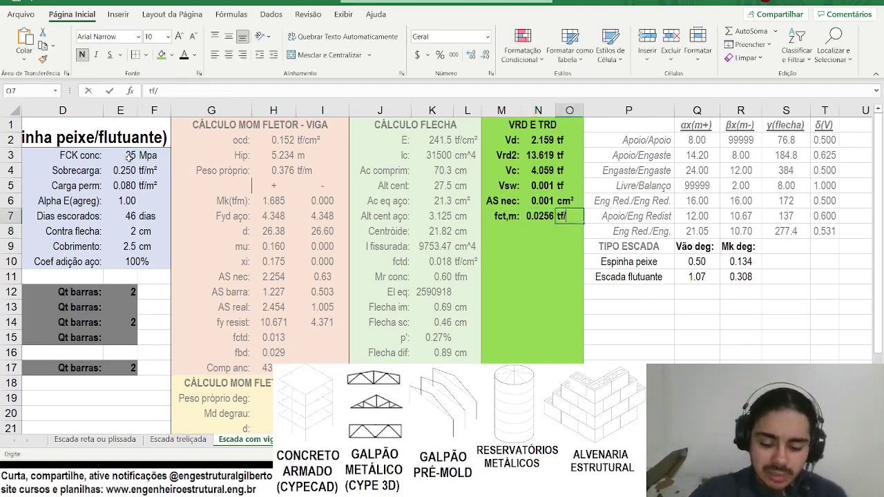
key("Return")
In NBR 6118-2014.pdf, search for "17.4." and return to the minimum stirrup ratio equation in clause 17.4.1.1.1.
key("alt+Tab")
key("ctrl+f")
type("17.4.")
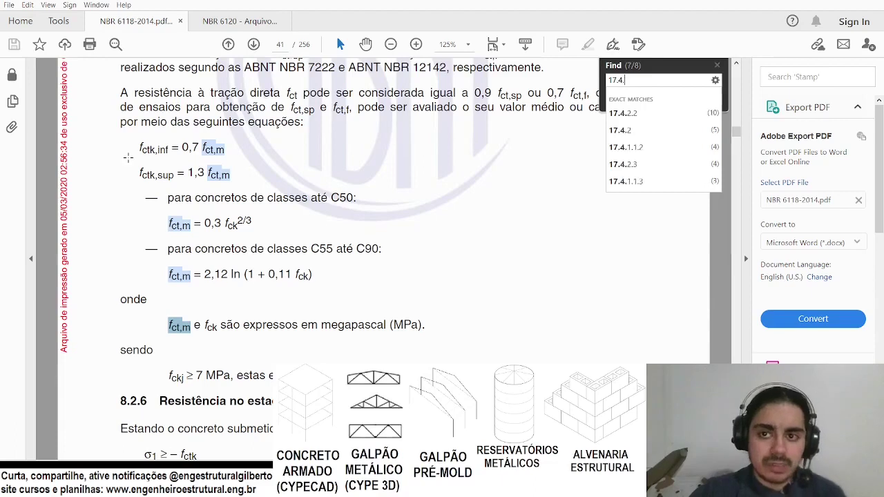
key("Return")
key("Return")
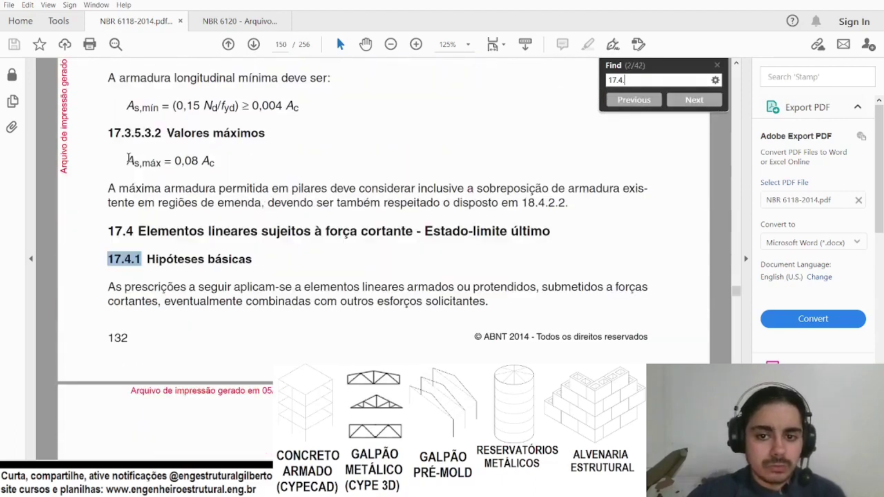
key("Return")
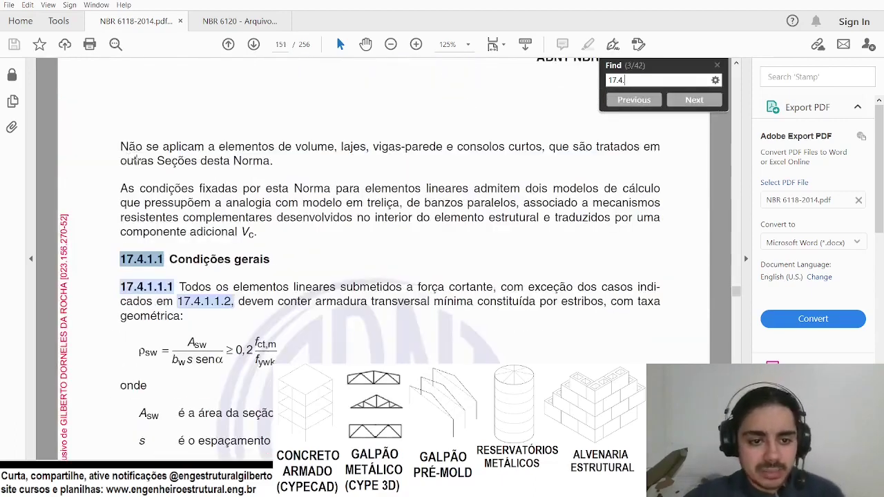
key("Return")
key("Escape")
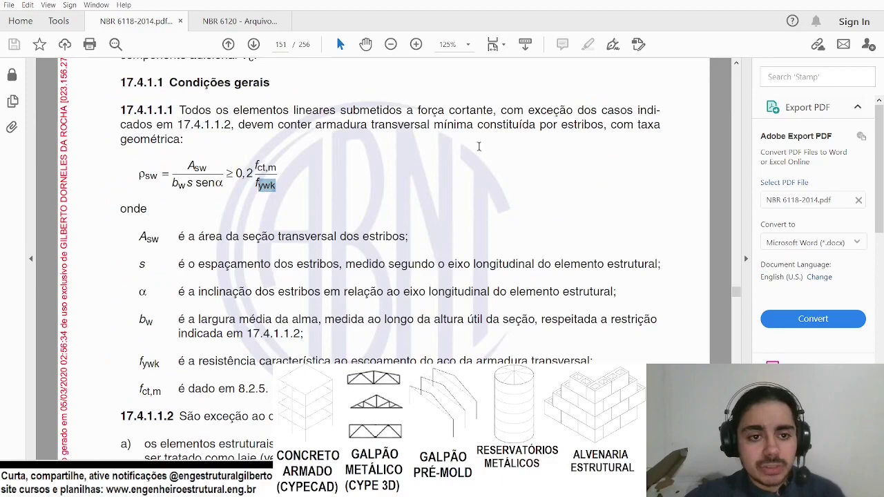
Back in the spreadsheet, add the label "psw:" in M8 below fct,m.
key("alt+Tab")
key("alt+Tab")
key("alt+Tab")
left_click(494, 231)
type("pw")
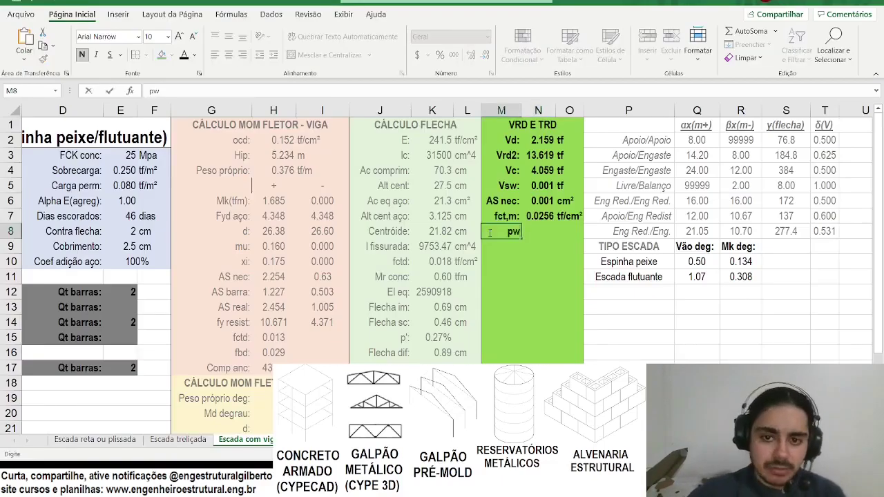
key("BackSpace")
type("sw:")
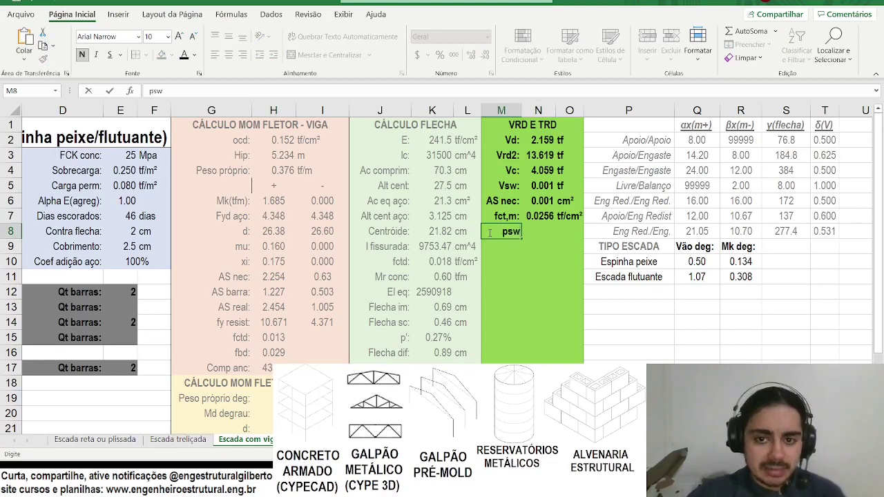
key("Tab")
Enter the psw formula =N7/5*0.2 in N8, following the minimum stirrup ratio equation of NBR 6118.
key("alt+Tab")
key("alt+Tab")
type("=")
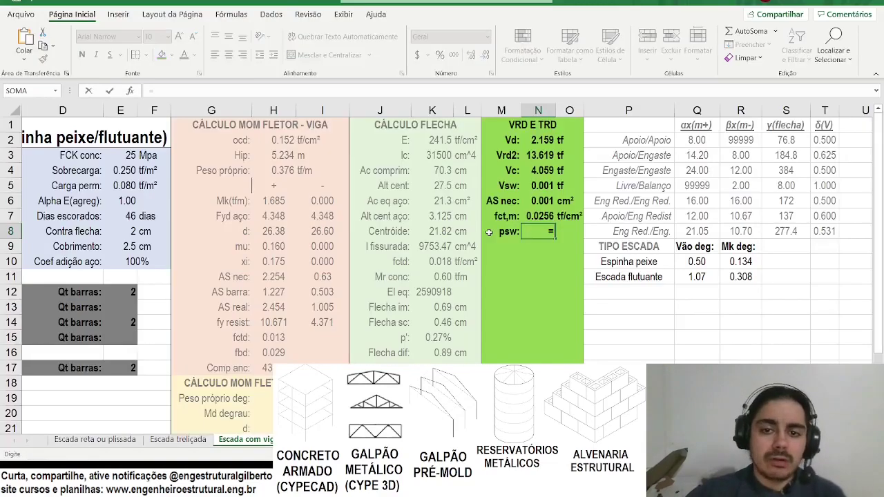
left_click(545, 216)
type("/")
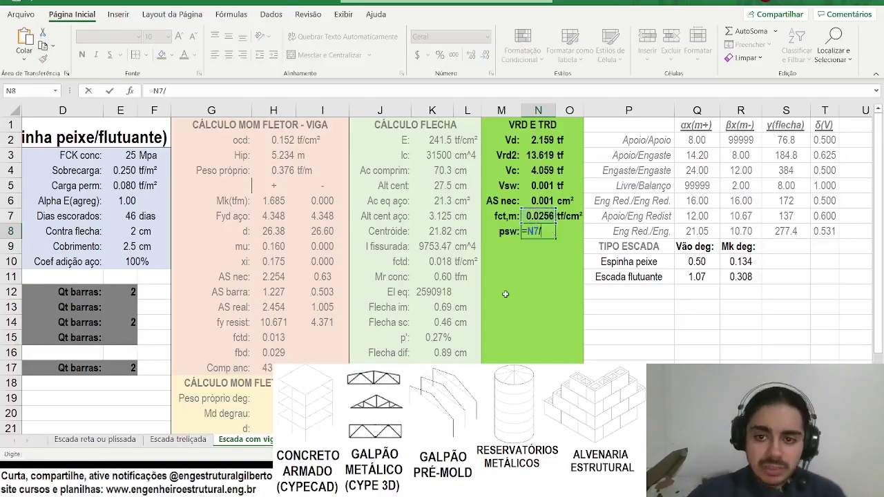
key("alt+Tab")
key("alt+Tab")
type("5")
key("alt+Tab")
key("alt+Tab")
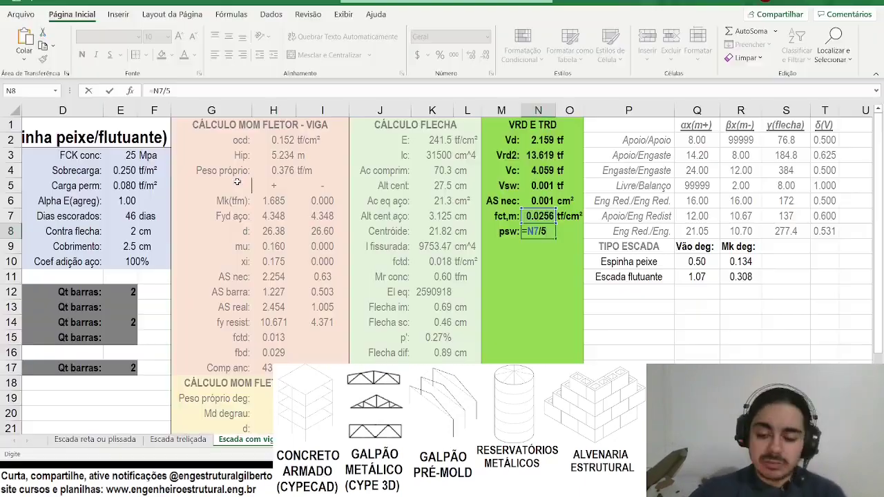
type("/")
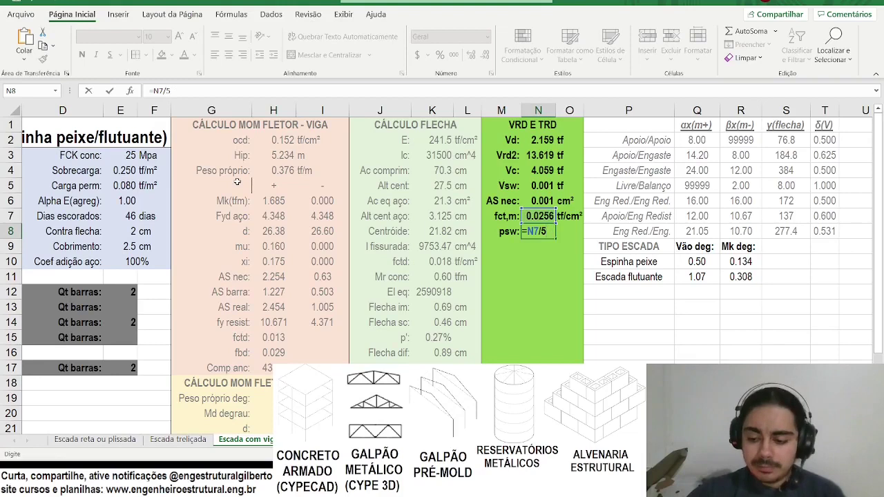
type("0.2")
key("Return")
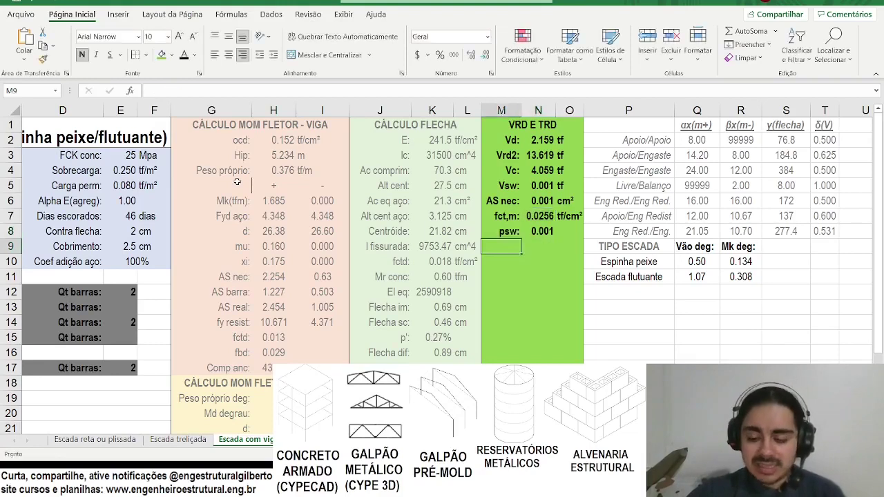
Format psw in N8 as a bold Arial Narrow percentage with two decimals, merged and centred across N8:O8.
key("Up")
key("Right")
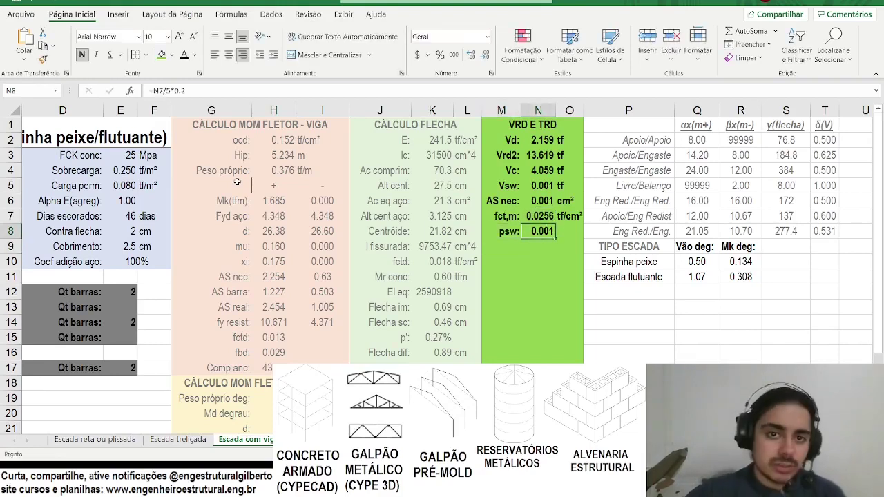
left_click(429, 55)
key("shift+Right")
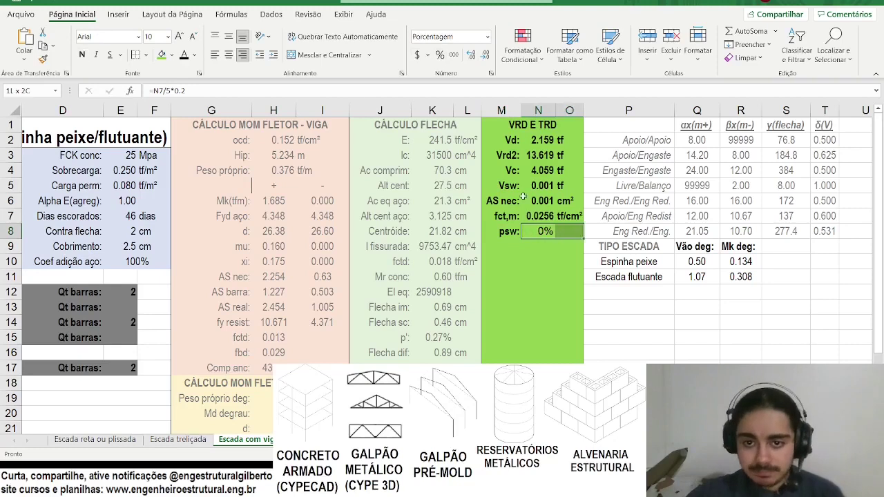
left_click(349, 59)
left_click(139, 36)
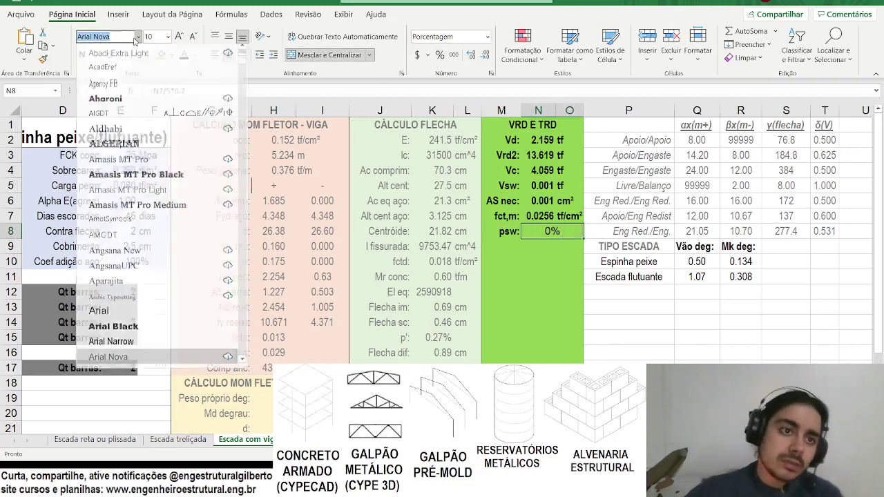
left_click(112, 345)
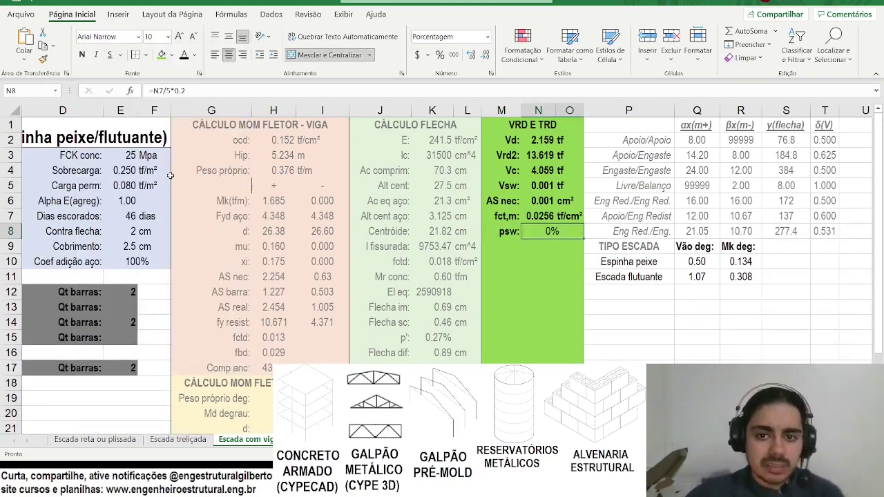
left_click(471, 54)
left_click(471, 55)
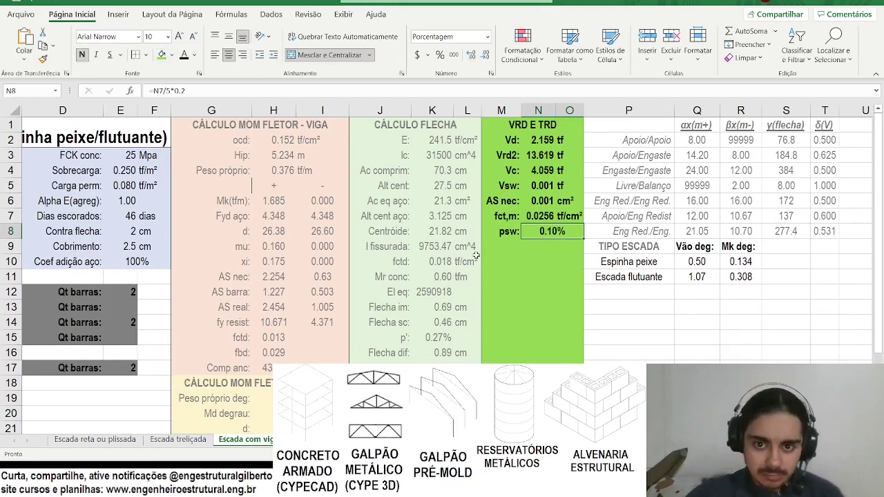
Check the Asw notation in the NBR 6118 stirrup ratio equation and rename the AS nec label in M6 as "ASw nec:".
key("alt+Tab")
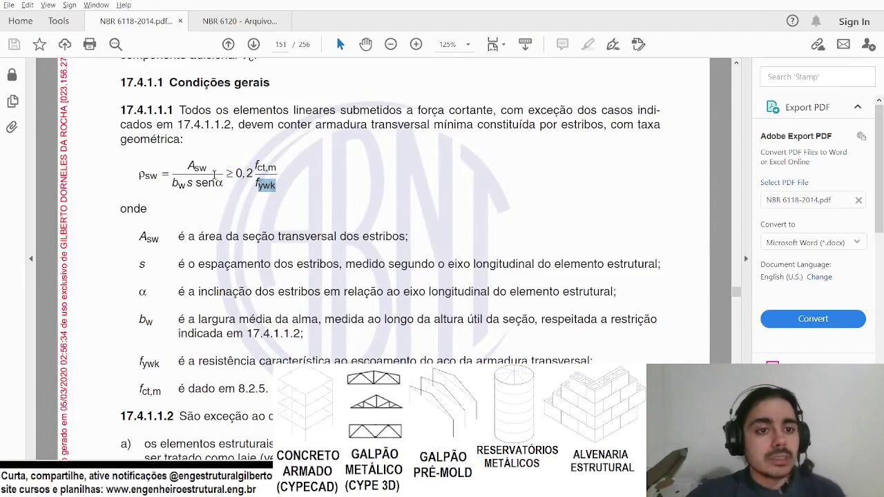
key("alt+Tab")
key("alt+Tab")
key("alt+Tab")
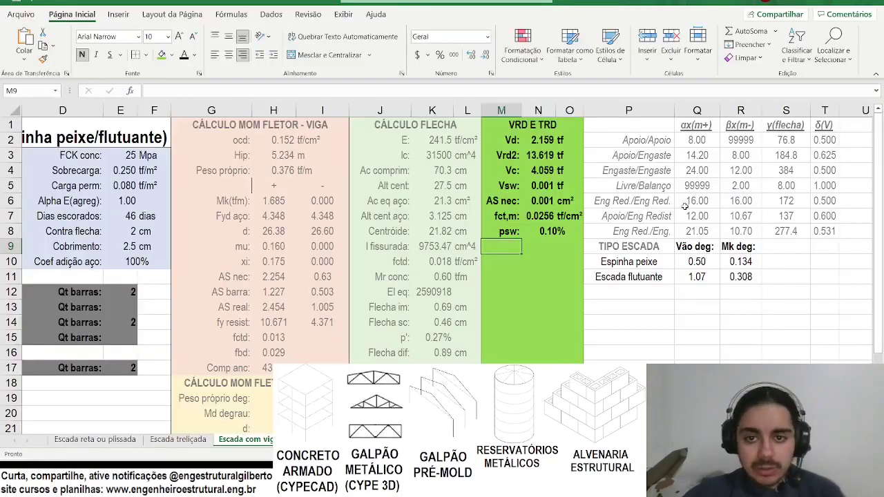
left_click(535, 200)
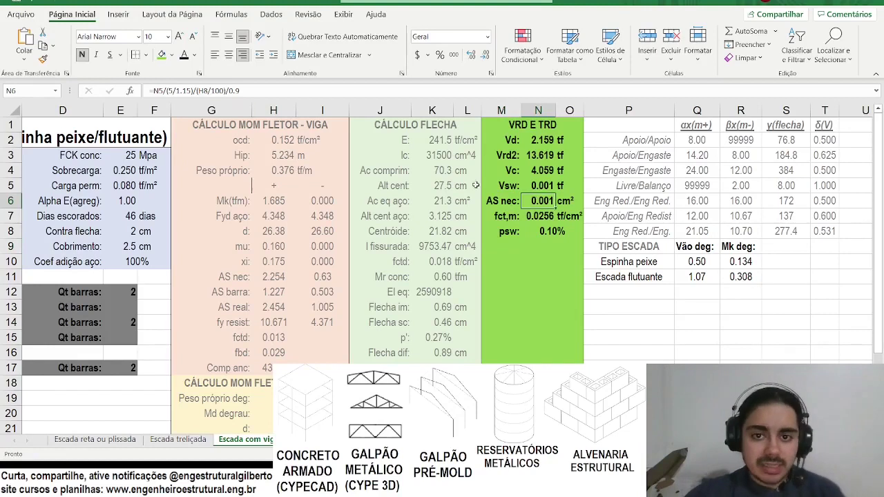
left_click(489, 197)
left_click(157, 91)
type("w")
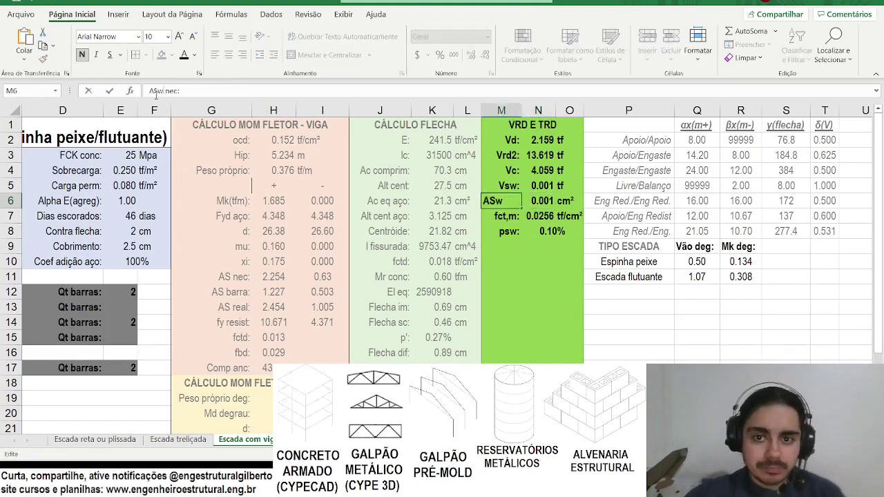
key("Return")
left_click(538, 200)
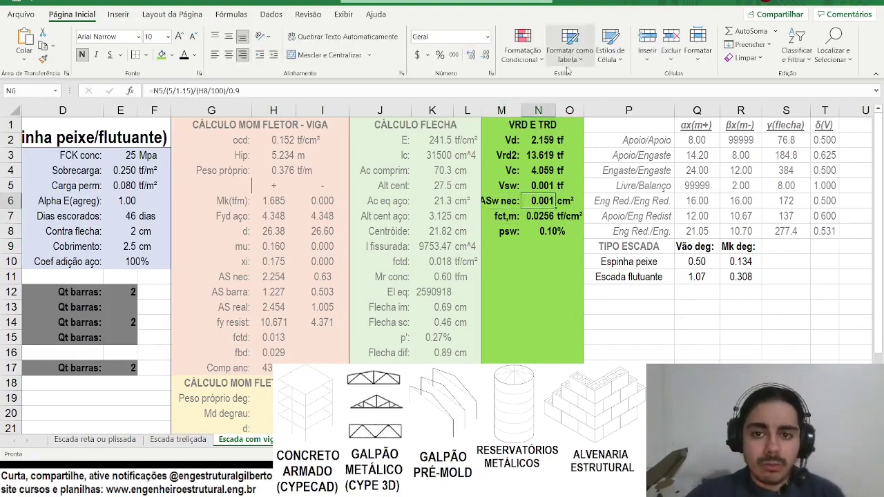
Fit column M to its labels and change the N6 formula to =MÁXIMO(N5/(5/1.15)/(H8/100)/0.9,N8*B6*100).
double_click(521, 111)
left_click(156, 91)
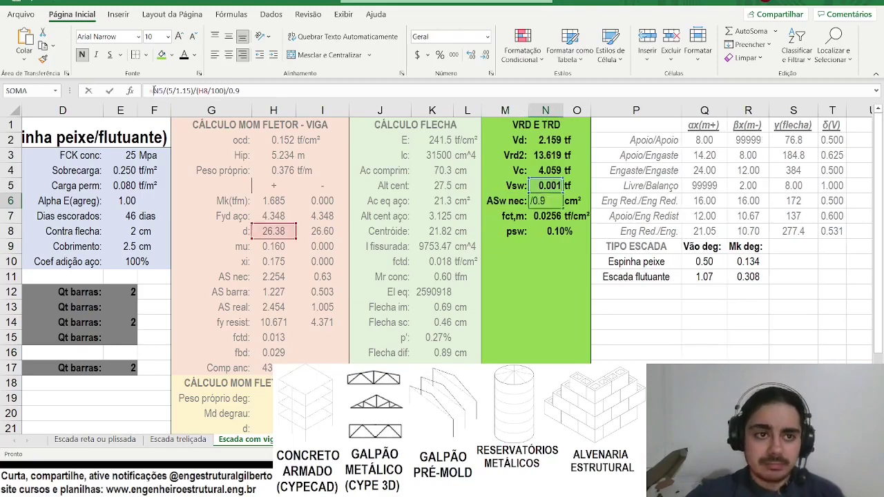
type("máximo(")
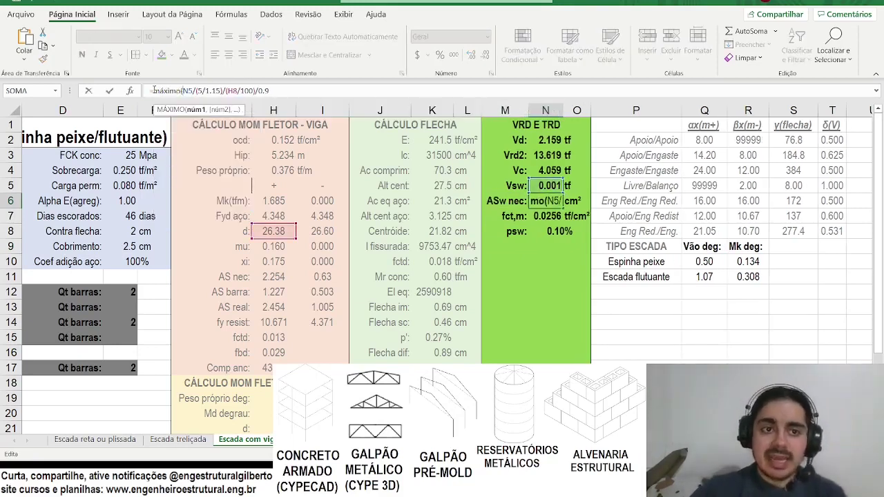
left_click(289, 90)
type(",")
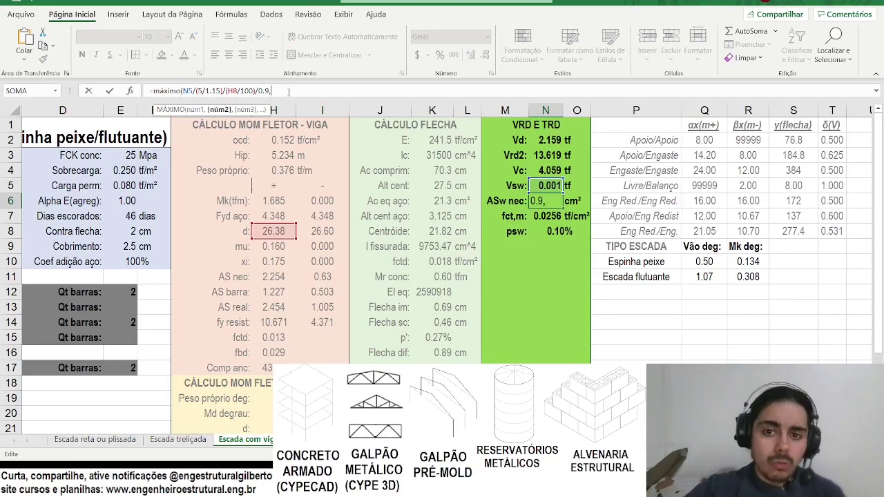
key("alt+Tab")
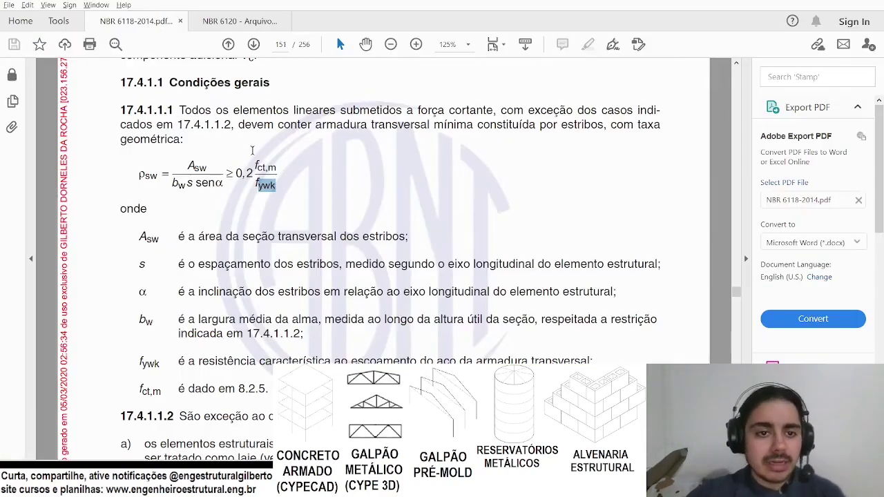
key("alt+Tab")
left_click(545, 231)
type("*")
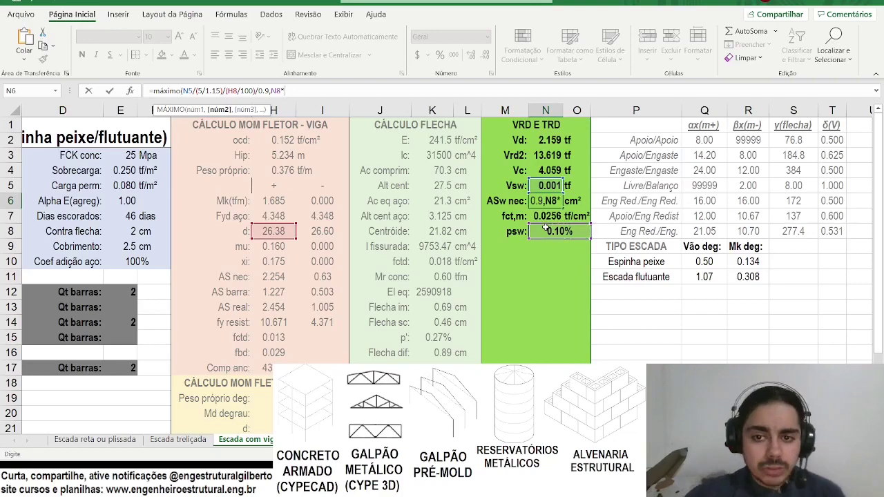
scroll(346, 228, "left", 3)
left_click(119, 201)
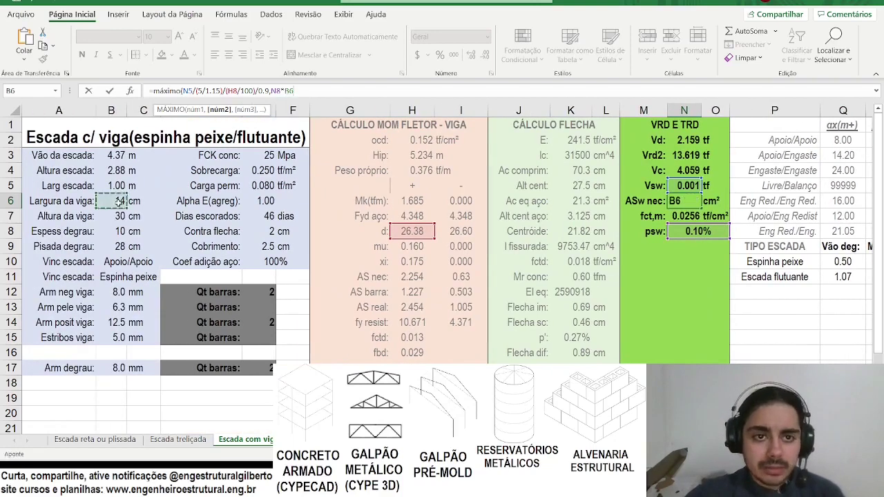
type("*100")
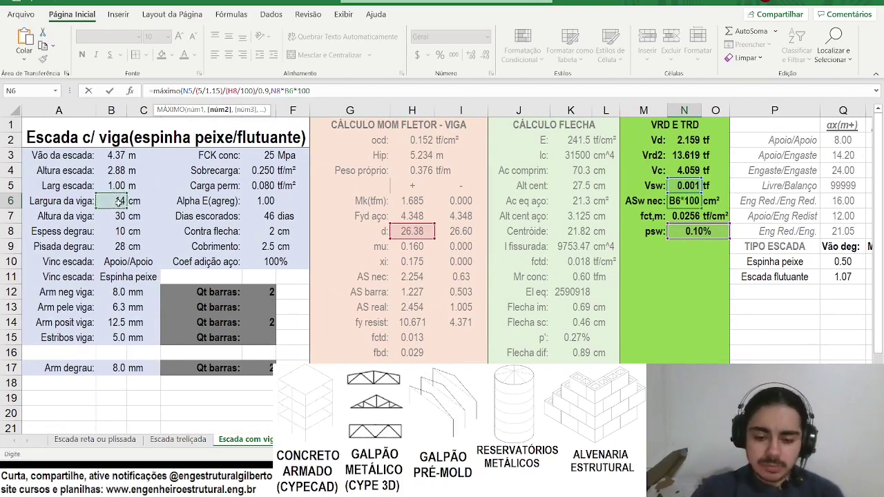
key("Return")
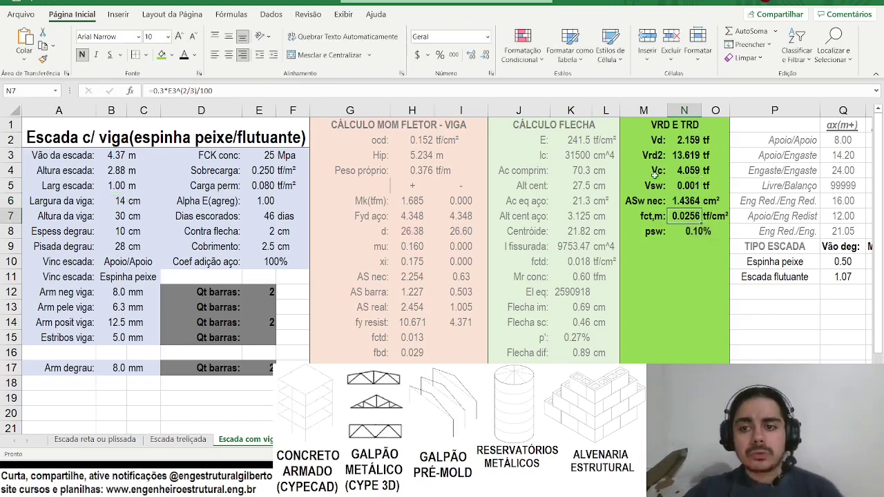
Format the ASw nec value in N6 with two decimals.
left_click(683, 201)
left_click(484, 57)
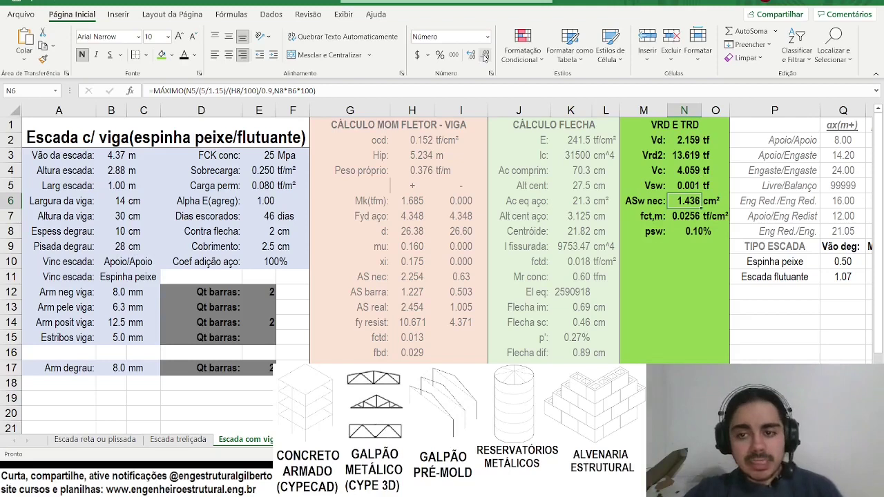
left_click(485, 56)
Glance at the NBR 6118 stirrup ratio equation, then add the label "Espaçm max:" in M9 and copy it to M10.
key("alt+Tab")
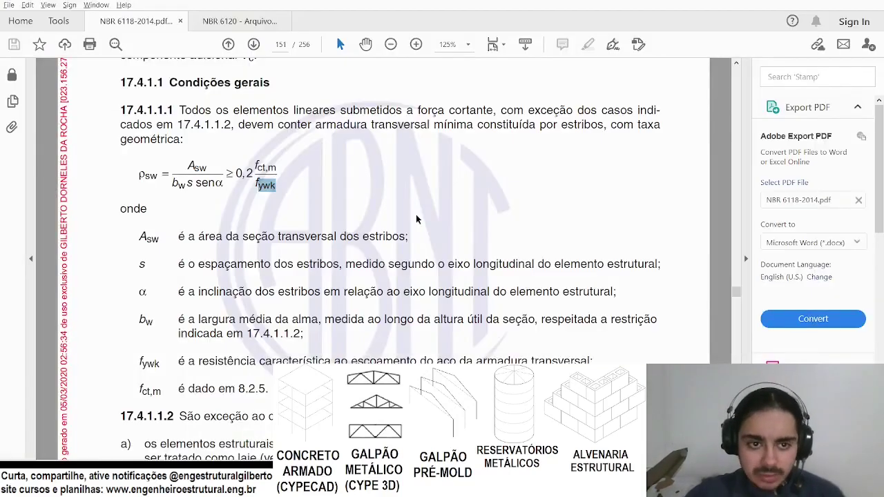
key("alt+Tab")
scroll(103, 299, "down", 1)
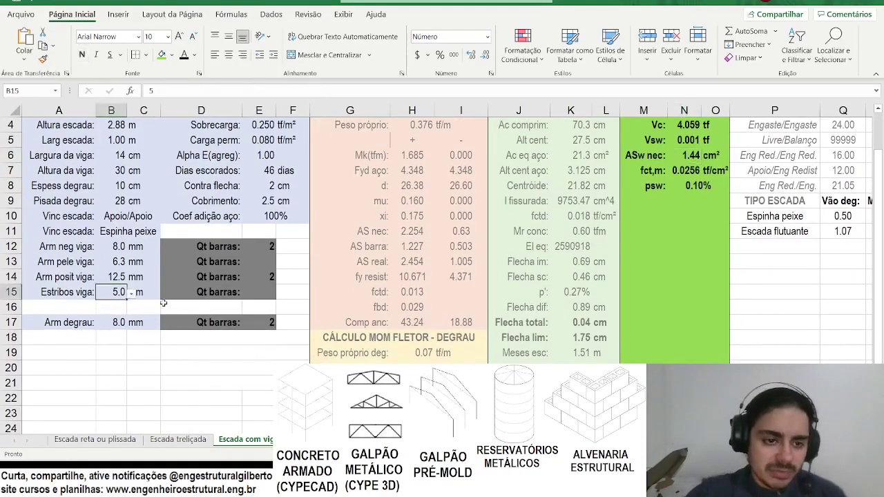
left_click(643, 198)
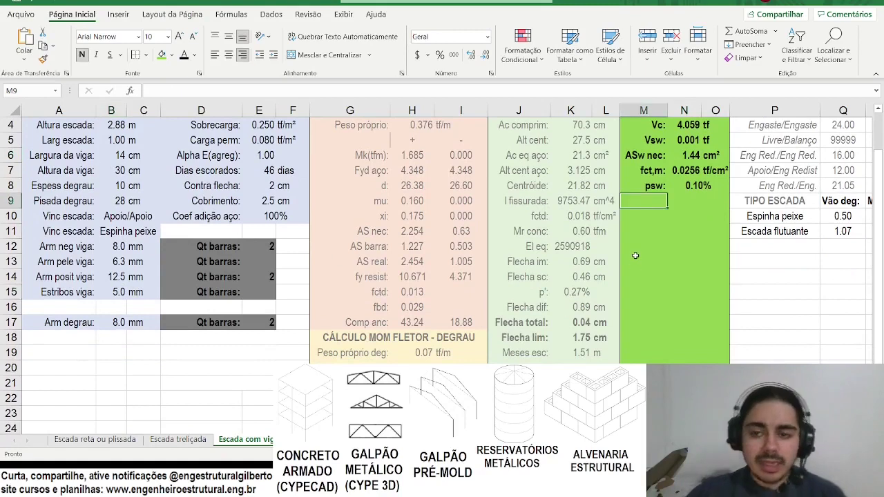
type("Esp")
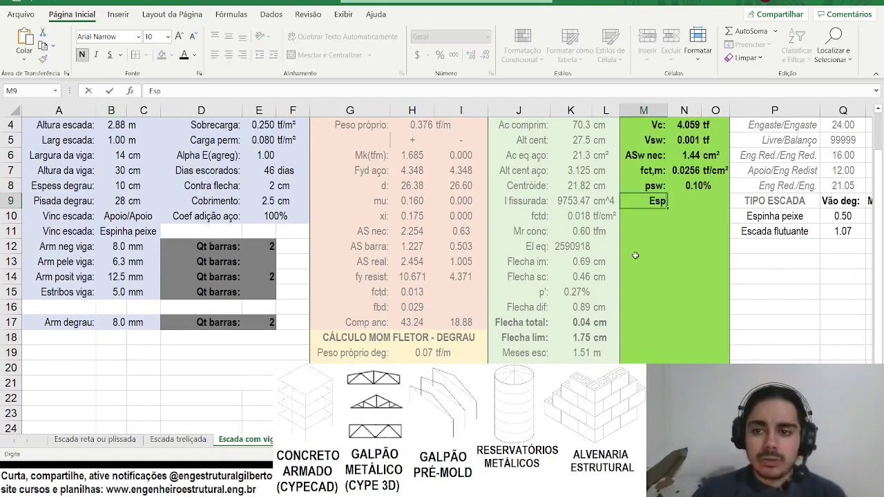
type("açm max:")
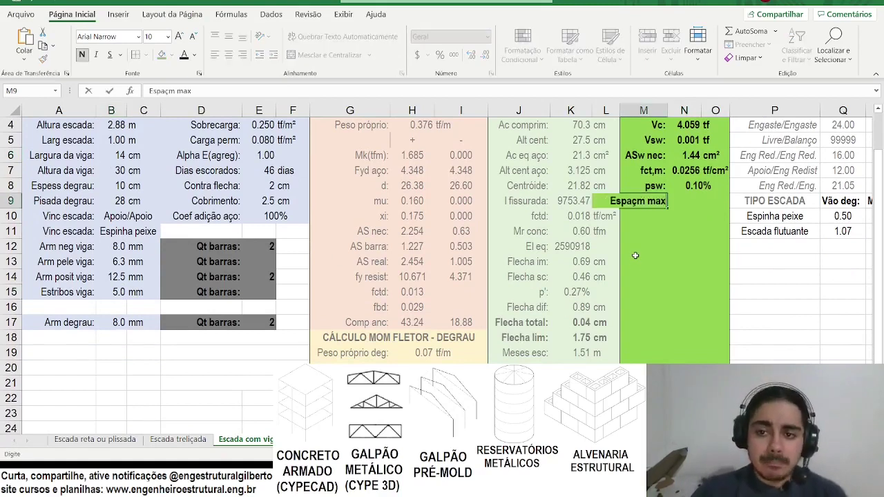
key("Return")
left_click(646, 201)
key("ctrl+c")
left_click(645, 220)
key("Return")
Replace the label in M9 with "AS est:".
left_click(643, 201)
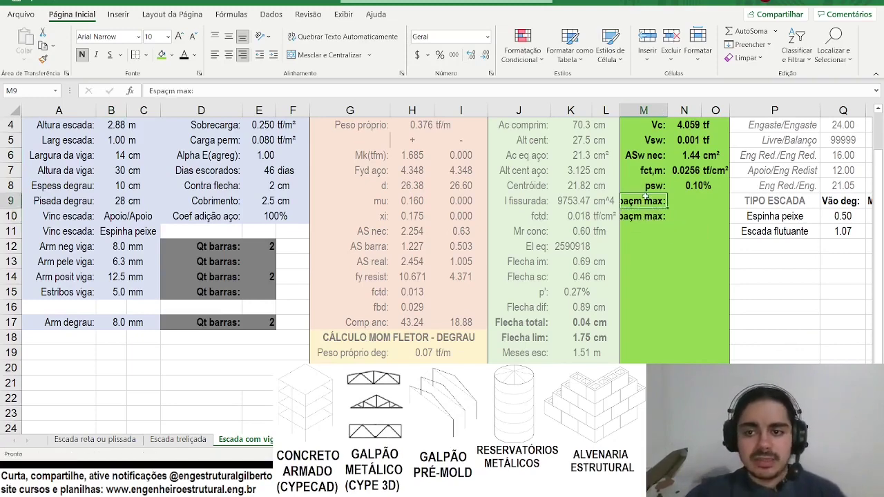
type("AS ")
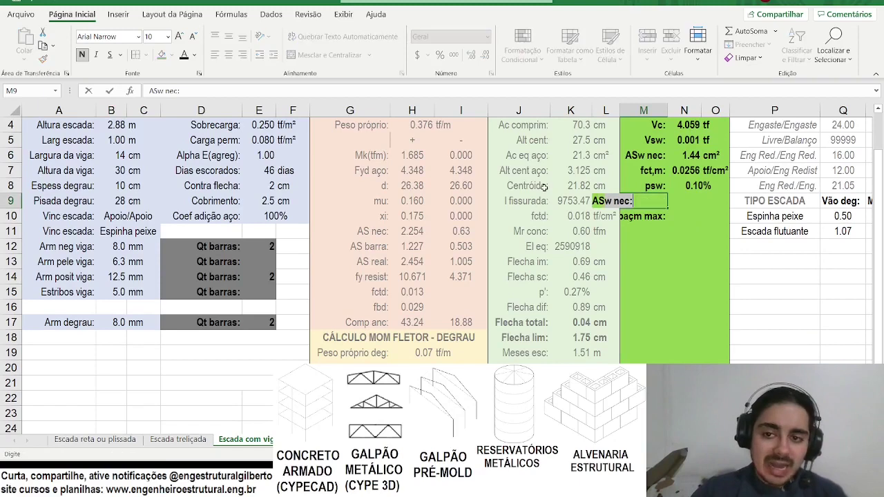
type("est:")
key("Return")
Enter the stirrup bar area formula =B15^2*PI()/400 in N9, using the beam stirrup diameter.
key("Up")
key("Right")
type("=")
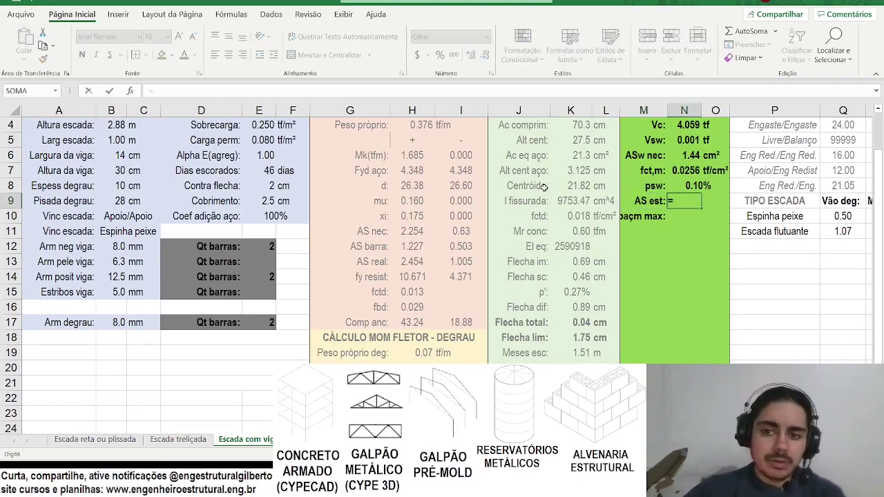
left_click(122, 293)
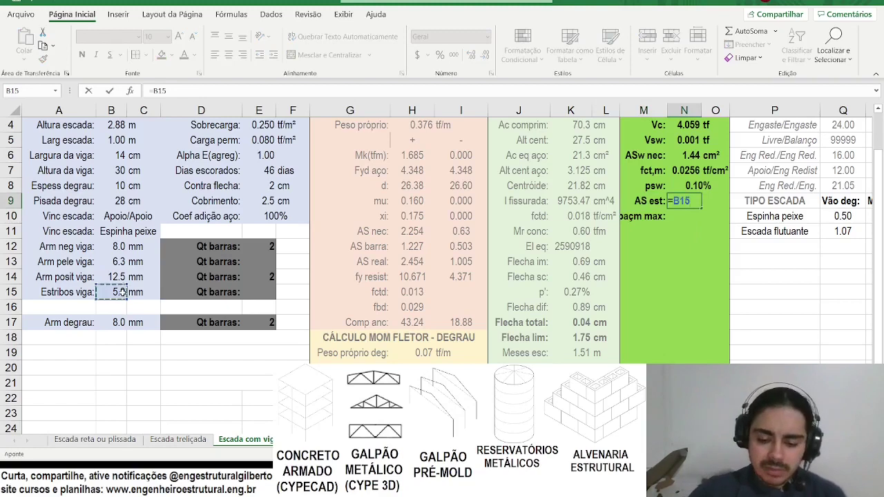
type("^2*pi()/40")
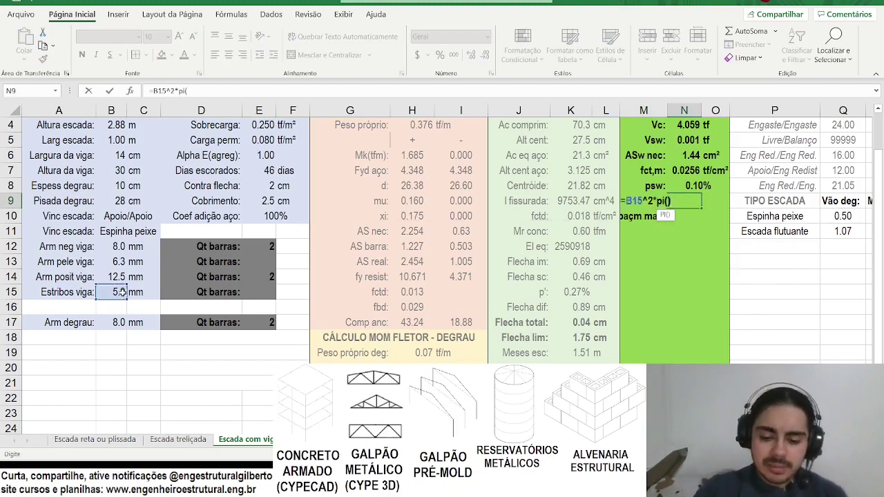
type("0")
key("Return")
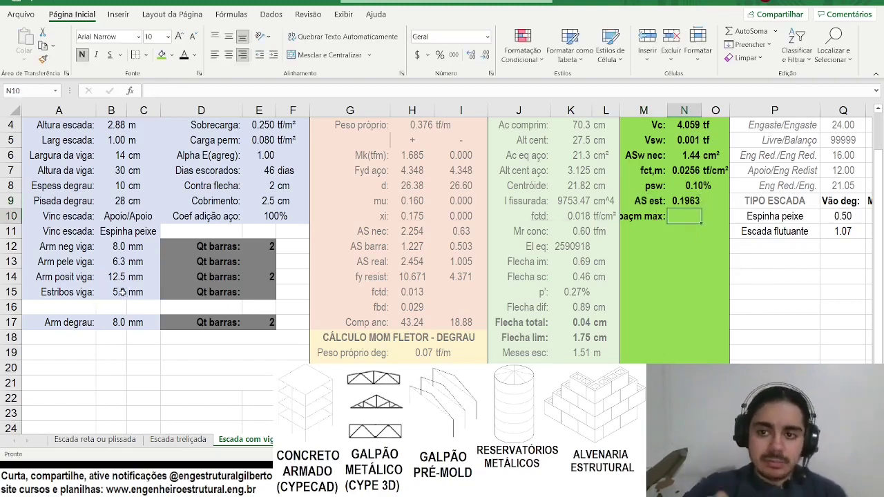
Format AS est in N9 with three decimals and add the unit "cm²/est" in O9, widening column O to fit.
left_click(688, 201)
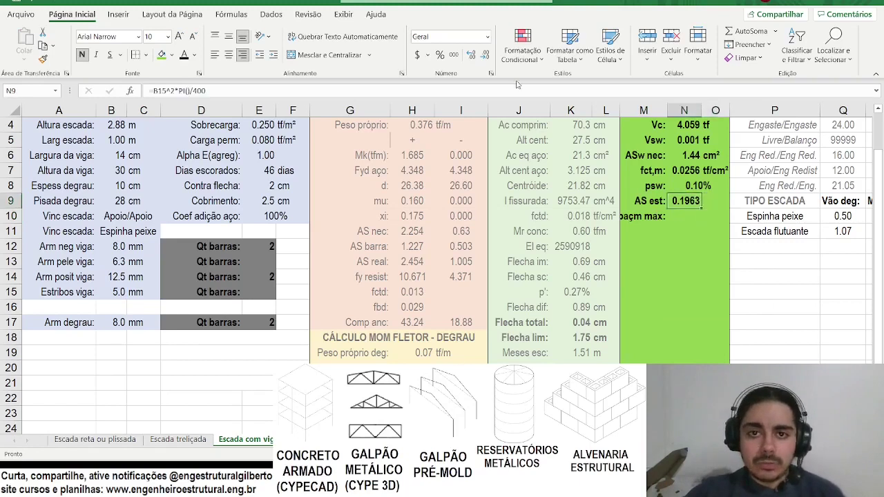
left_click(484, 55)
left_click(707, 201)
type("cm²")
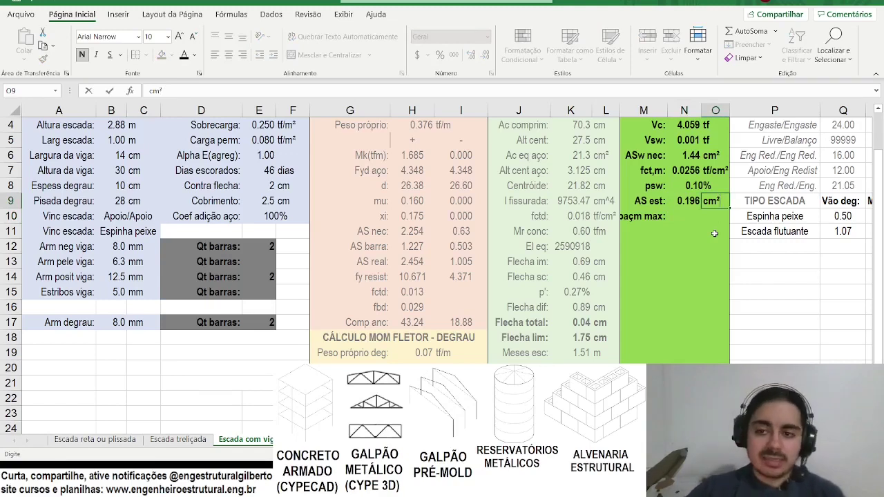
type("/est")
key("Return")
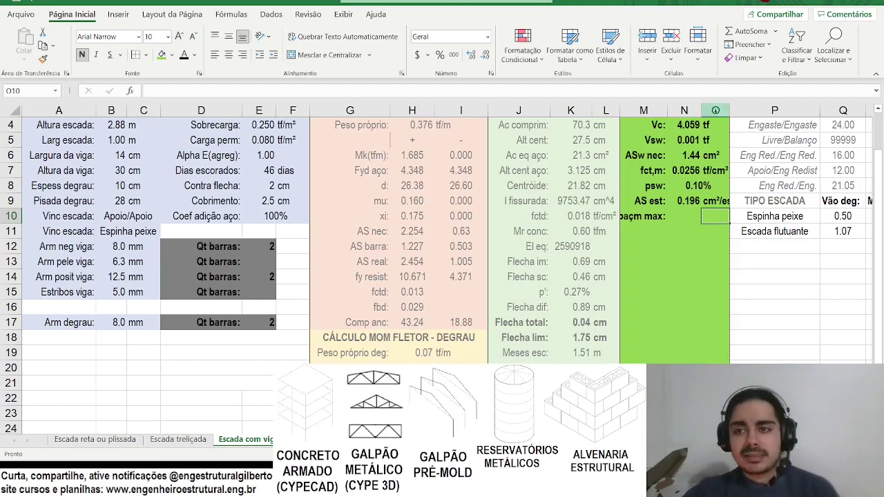
left_click_drag(728, 109, 739, 109)
Double the stirrup area by adding a multiplier to the end of the N9 formula.
left_click(684, 201)
left_click(266, 88)
type("*")
key("Return")
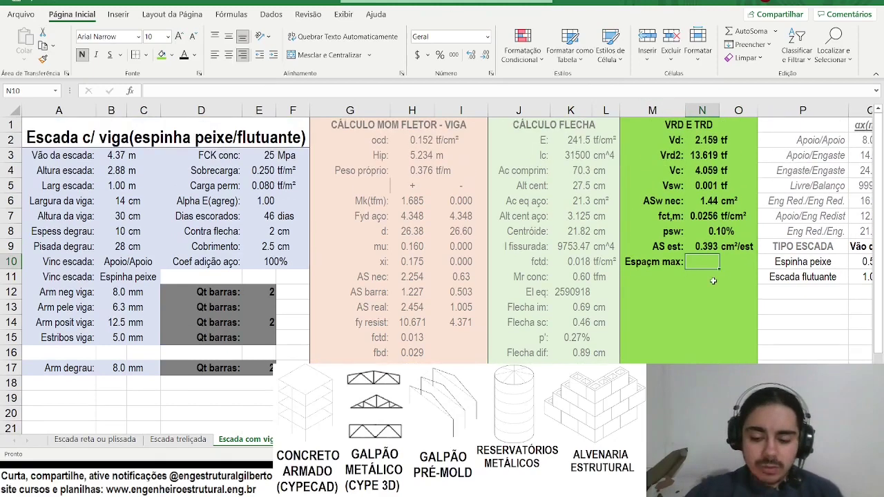
Enter the maximum stirrup spacing formula =MÍNIMO(30,0.6*H8,N9/N6*100) in N10.
type("=mínimo(")
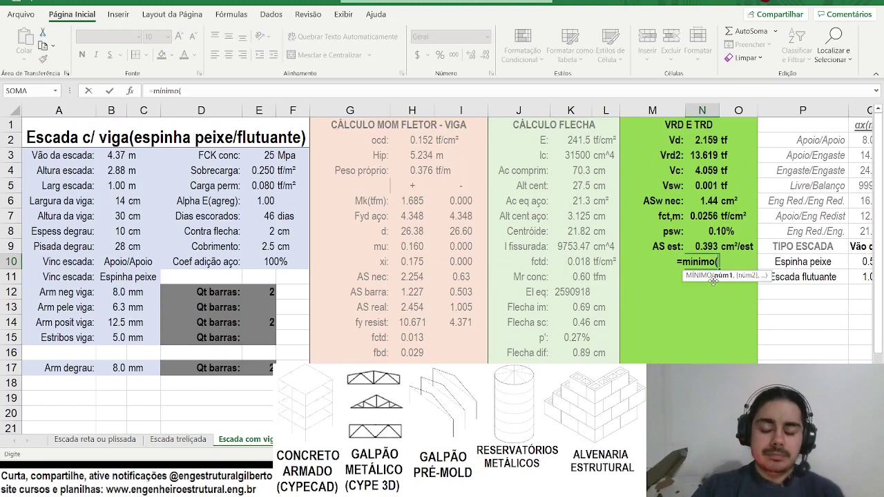
type("30,")
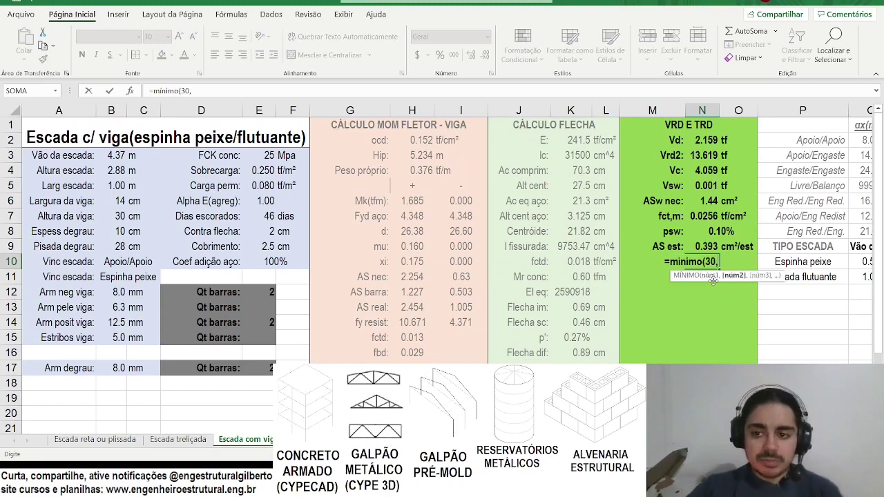
type("0.6*")
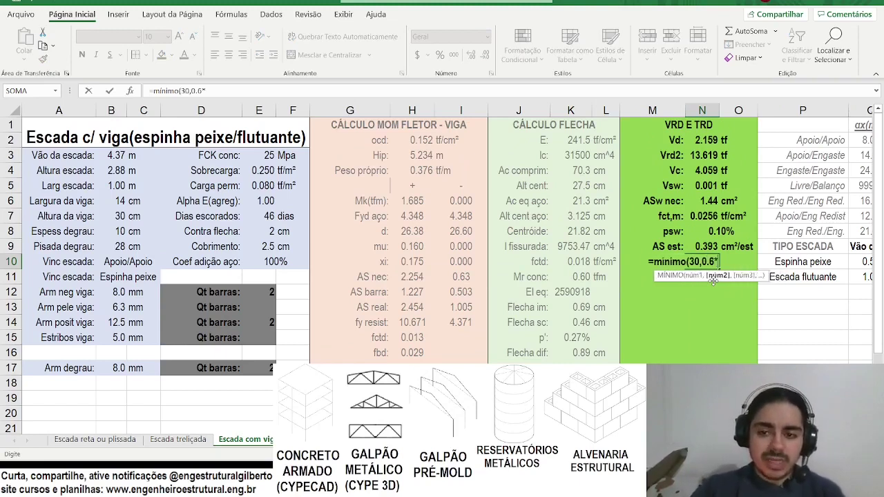
left_click(405, 234)
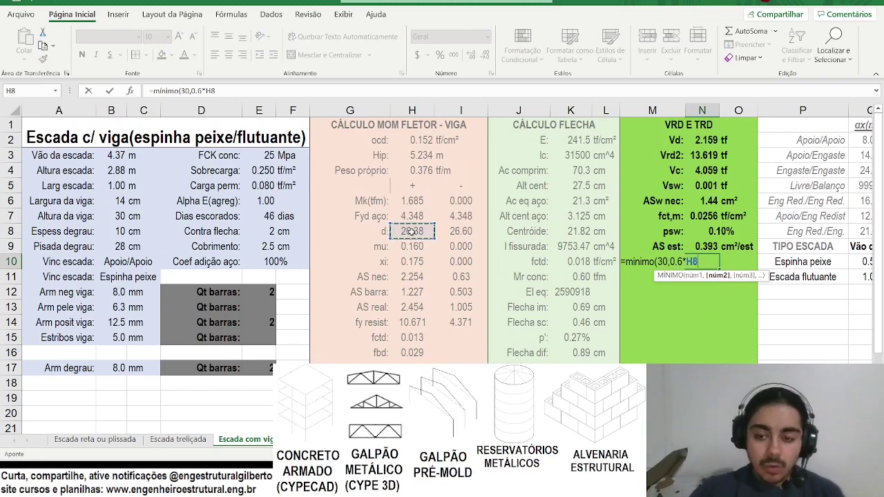
type(",")
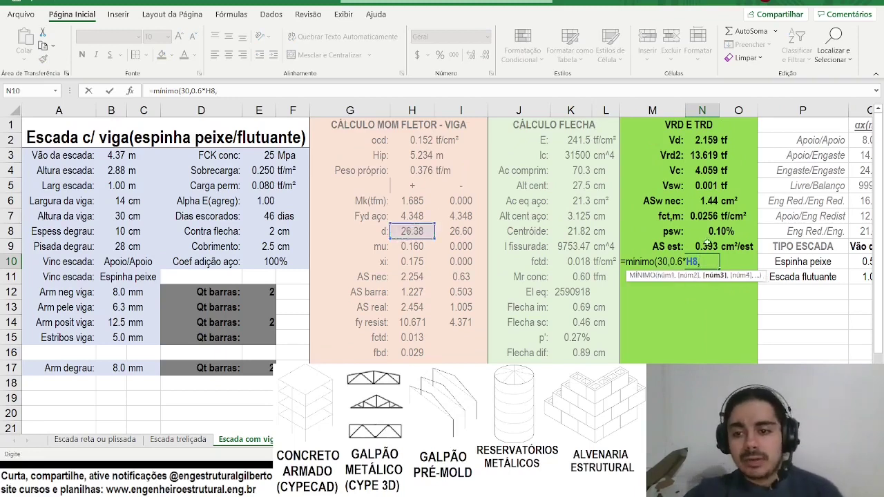
left_click(703, 245)
type("/")
left_click(708, 199)
type("*100)")
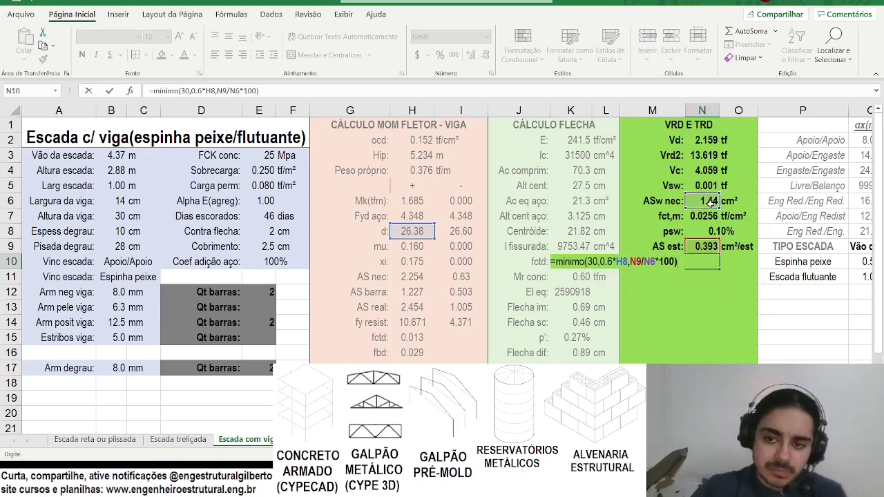
key("Return")
Format the maximum spacing in N10 with one decimal and add the unit "cm" in O10.
left_click(704, 266)
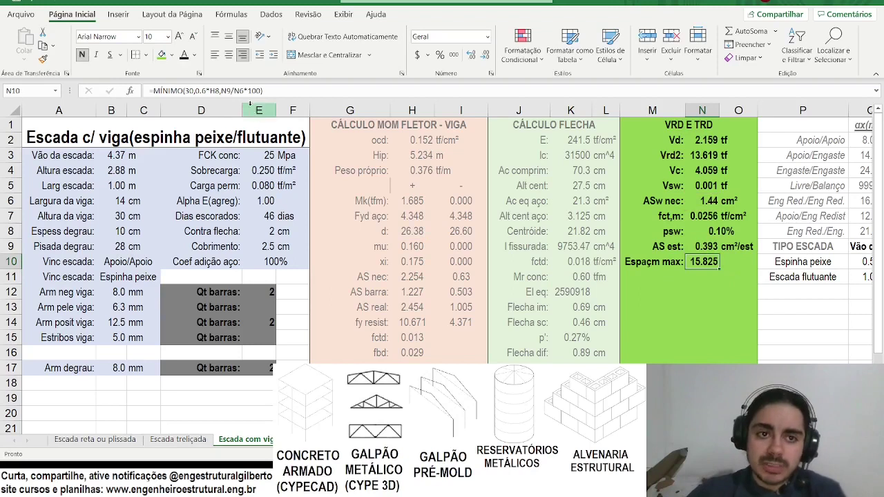
left_click(487, 55)
left_click(487, 55)
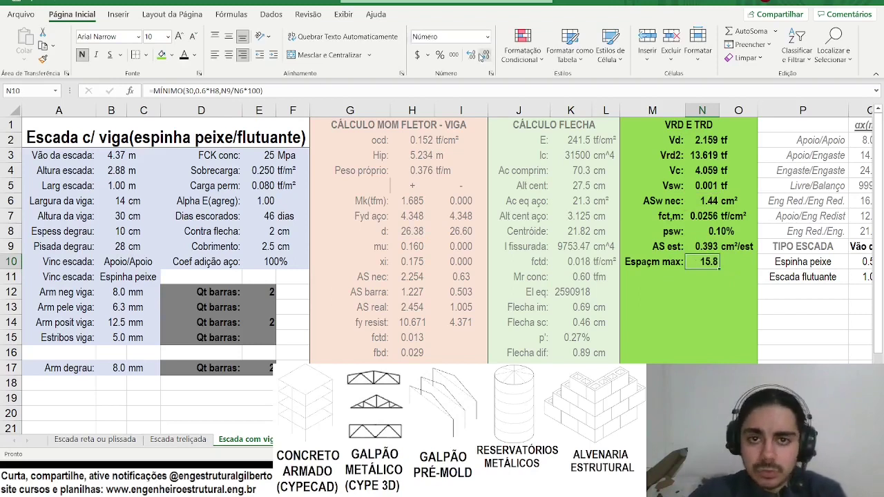
left_click(472, 55)
left_click(487, 55)
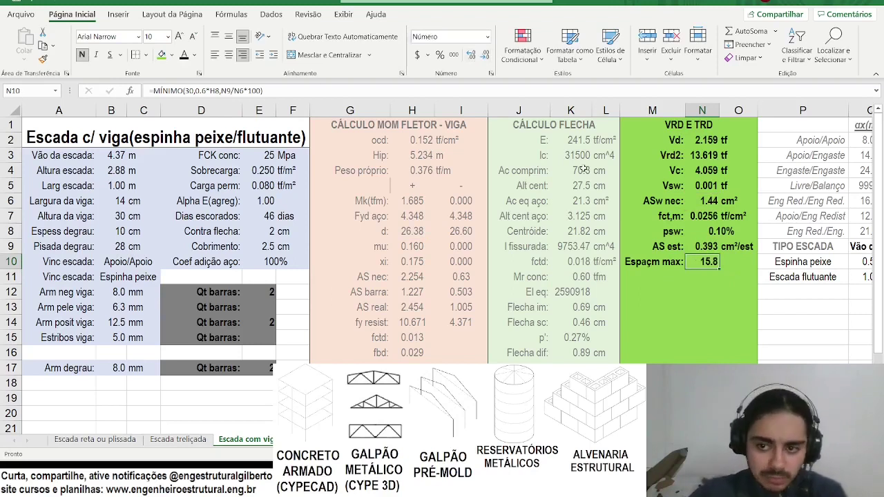
left_click(730, 266)
type("cm")
key("Return")
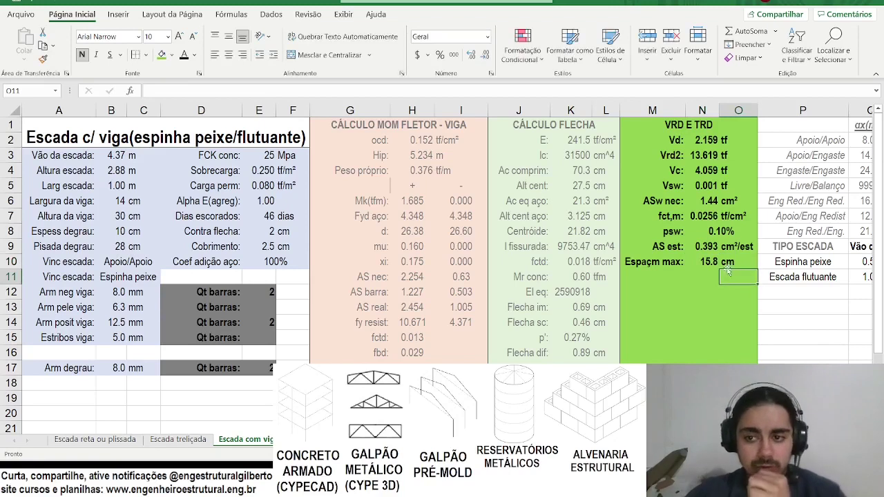
Label D15 "Espaçam:" and enter =ARREDONDAR.PARA.CIMA(N10,0) in E15 to round up the maximum stirrup spacing.
left_click(710, 265)
scroll(207, 277, "down", 1)
left_click(221, 293)
double_click(228, 293)
type("Espaçam:")
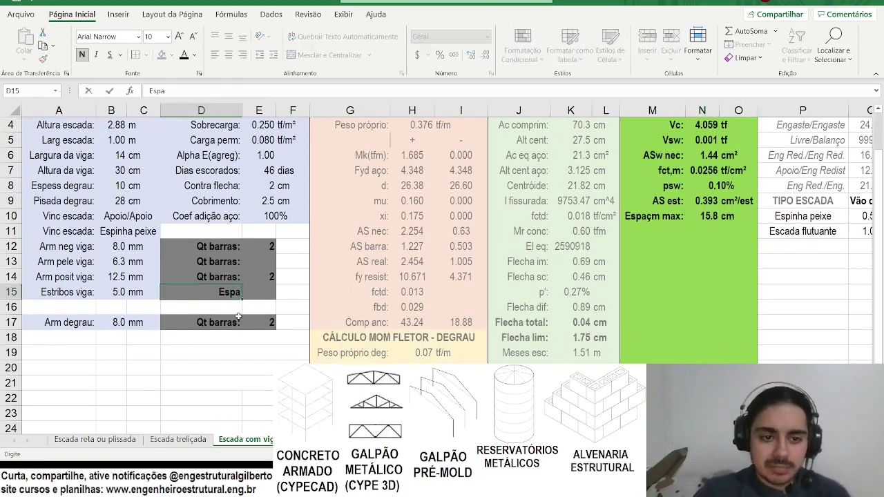
key("Tab")
type("=arredondar.para.cima(")
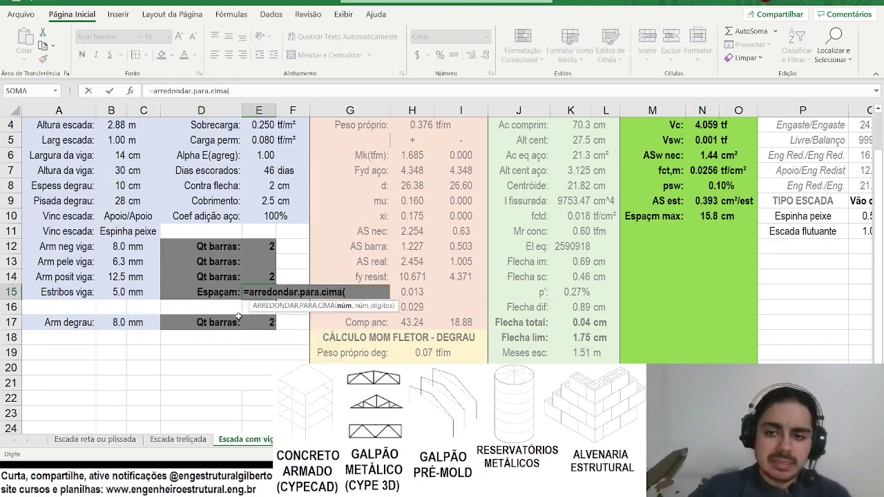
left_click(694, 215)
type(",0)")
key("Return")
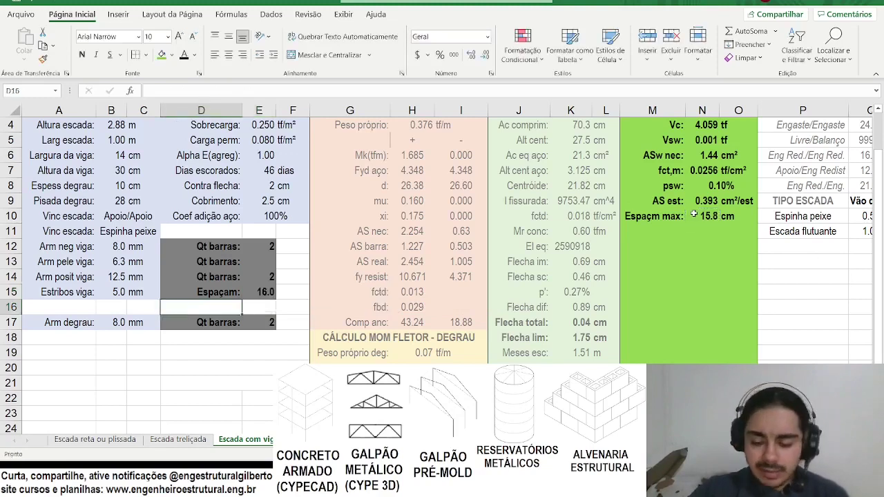
Format the rounded stirrup spacing in E15 with no decimals.
key("Up")
key("Right")
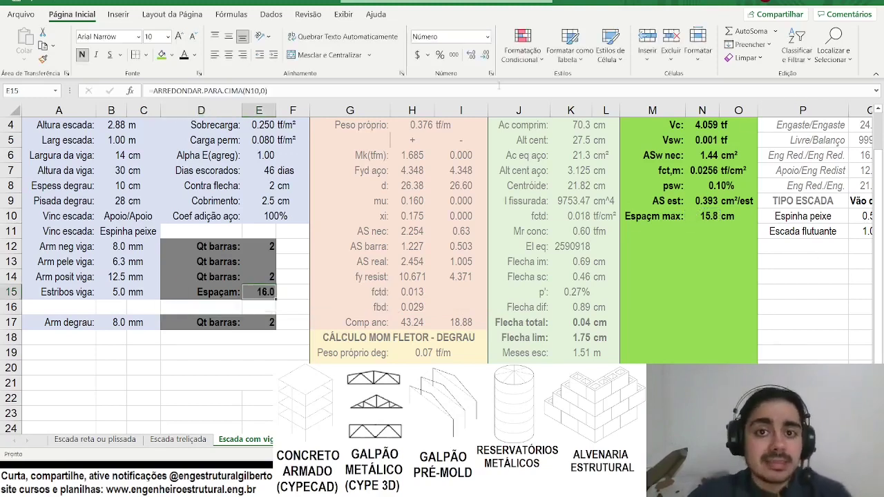
left_click(484, 55)
Add the label "Td:" in M11, below the maximum spacing row of the VRD E TRD block.
scroll(375, 183, "right", 1)
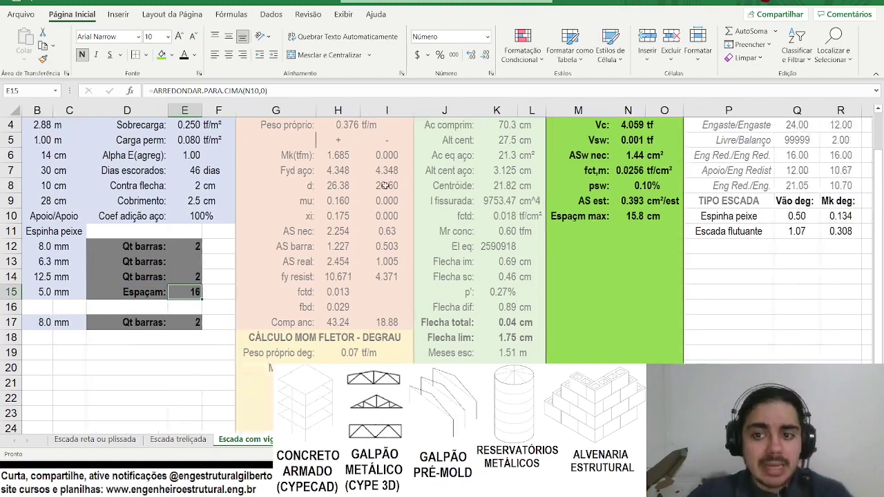
scroll(364, 228, "up", 1)
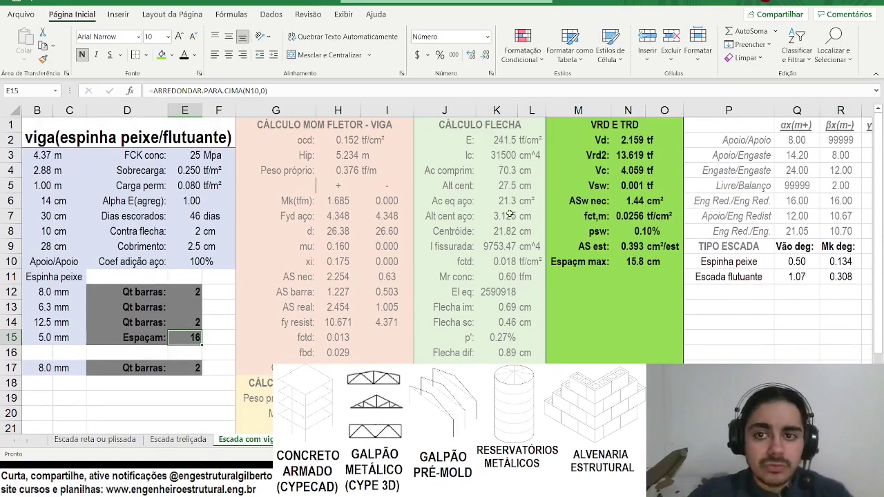
left_click(604, 143)
left_click(587, 266)
left_click(586, 277)
type("Td:")
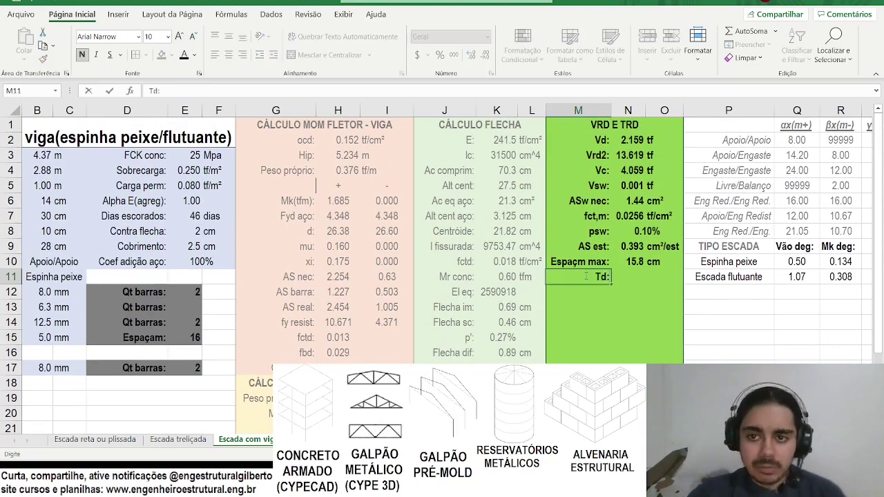
key("Tab")
Copy the "Mk deg:" header into S9 and rename it "Torção:".
scroll(563, 272, "right", 3)
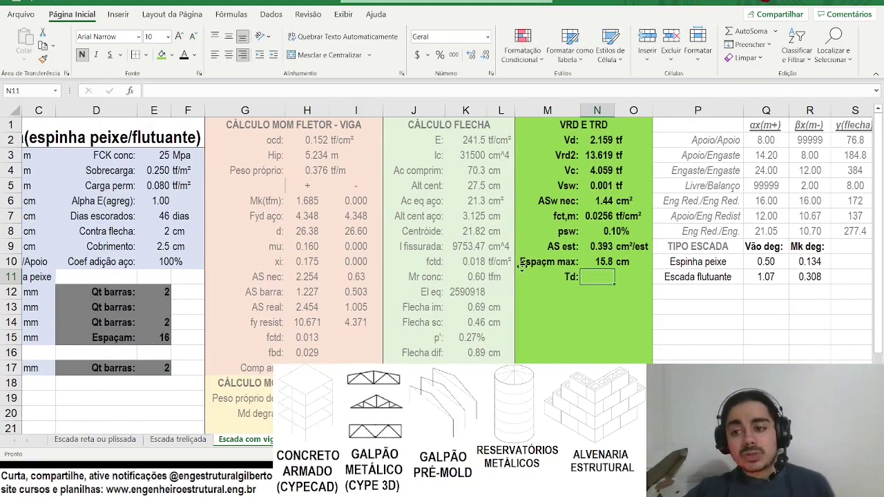
scroll(566, 253, "right", 1)
left_click(664, 247)
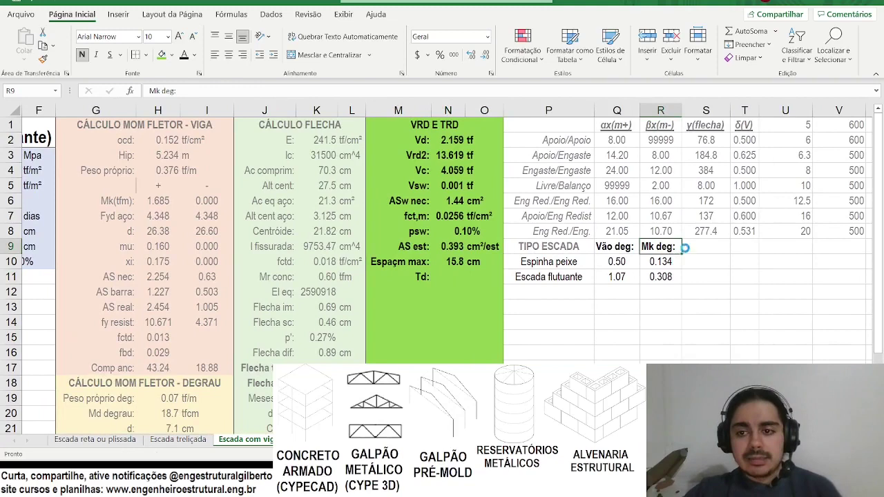
key("ctrl+c")
left_click(704, 247)
key("ctrl+v")
key("Escape")
type("T")
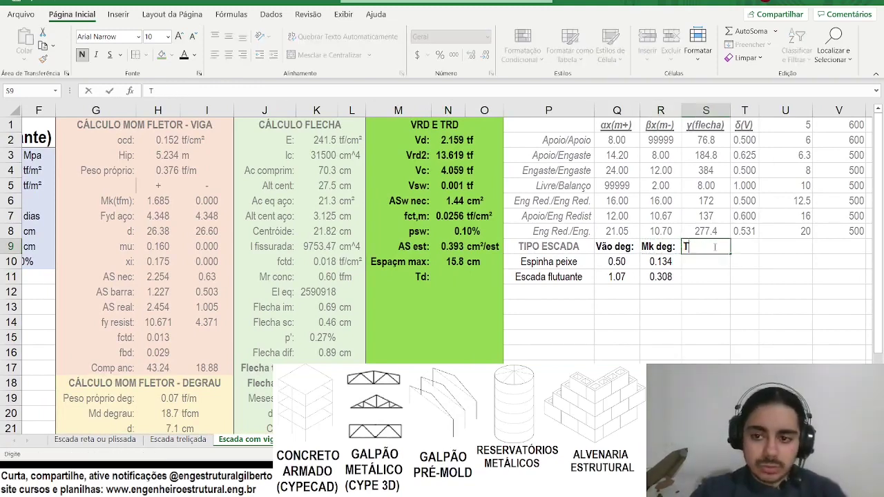
type("orção:")
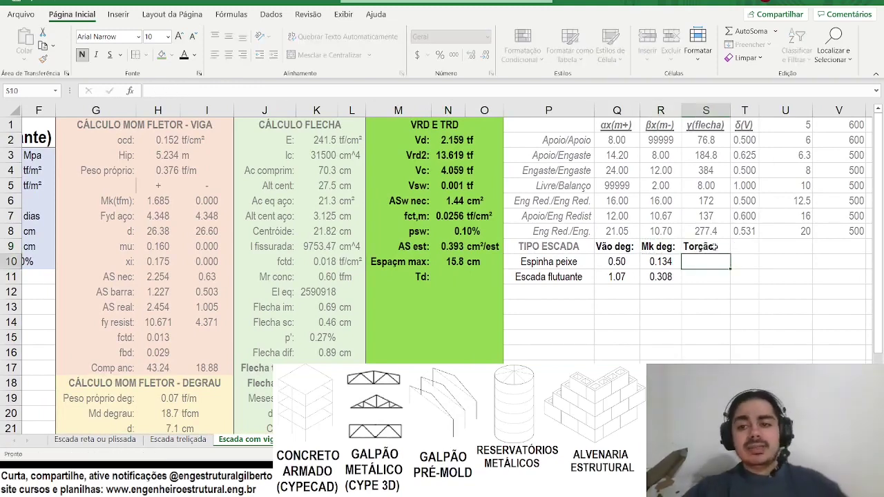
key("ctrl+Return")
Start the Espinha peixe torsion formula in S10 as a MÁXIMO function with 0.25*Q10 as its first argument.
left_click(709, 258)
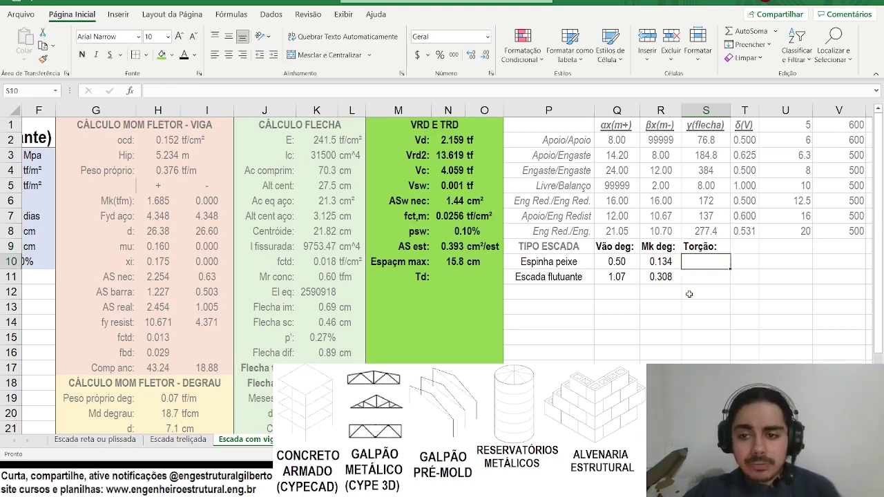
scroll(728, 287, "down", 1, "ctrl")
scroll(728, 287, "down", 2, "ctrl")
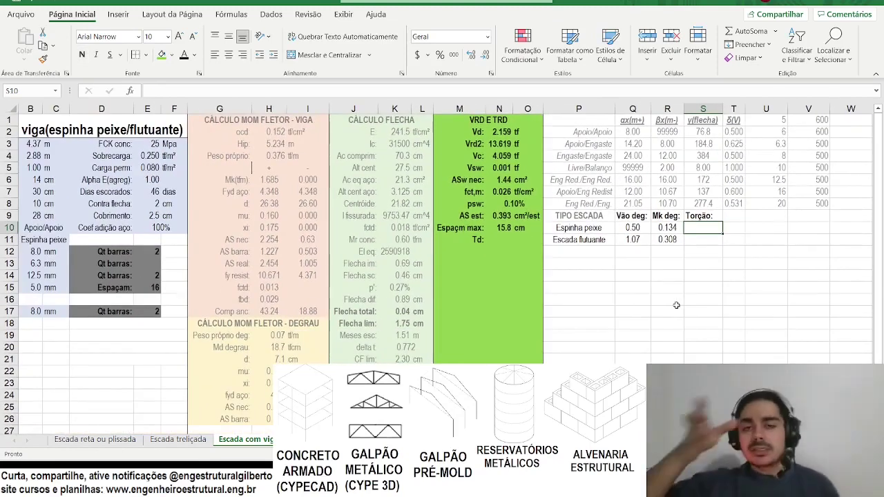
type("=")
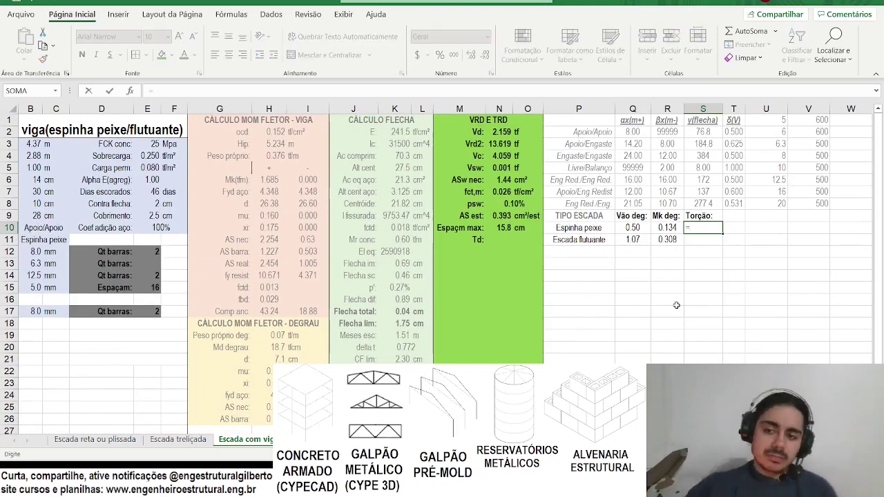
type("máximo(")
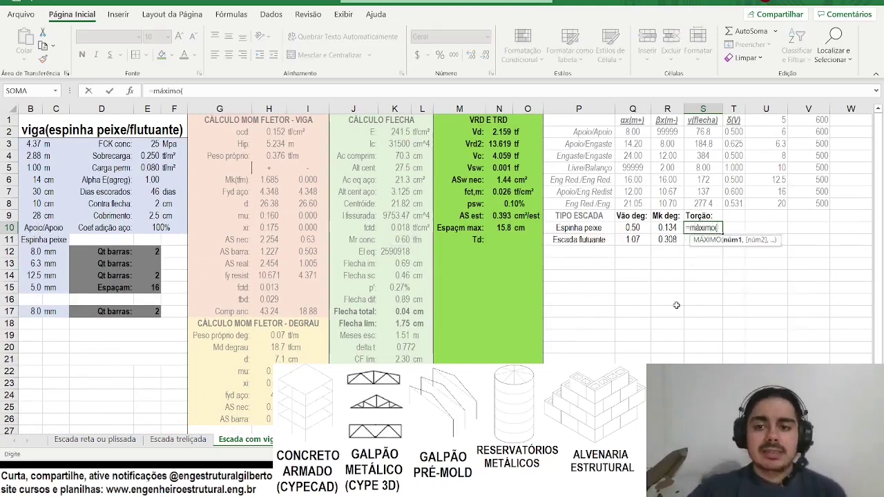
type("0.25")
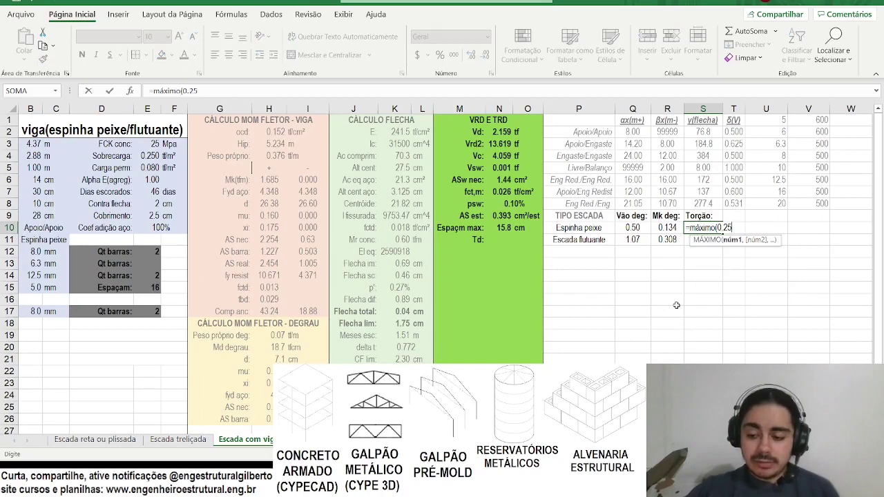
type("*")
left_click(637, 227)
type(",")
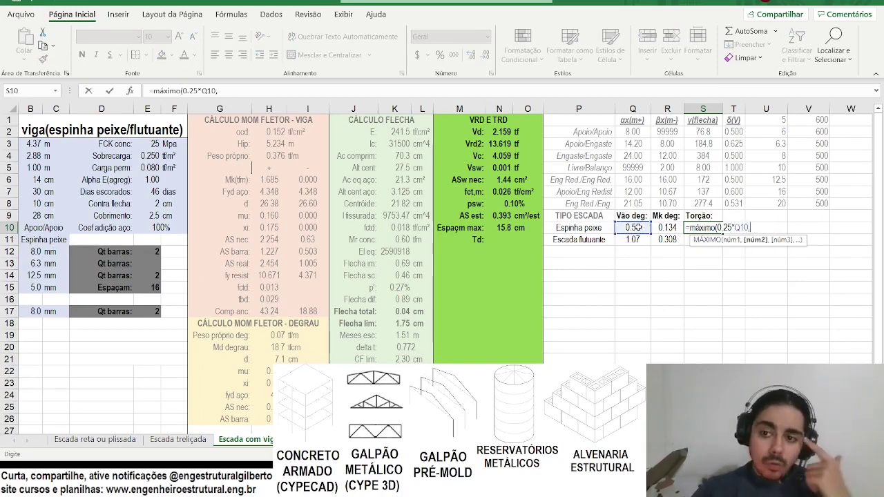
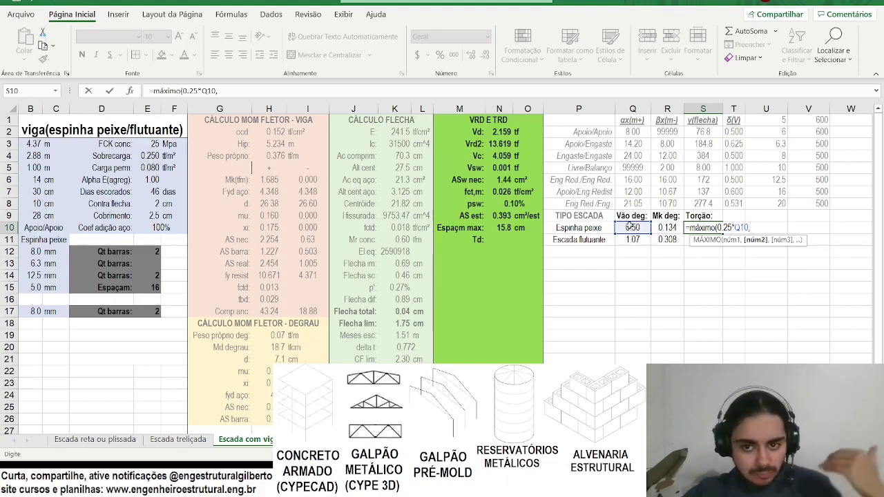
Add Q10*B3*E4*Q10/2 as the second argument of the S10 MÁXIMO formula and close the function.
left_click(631, 227)
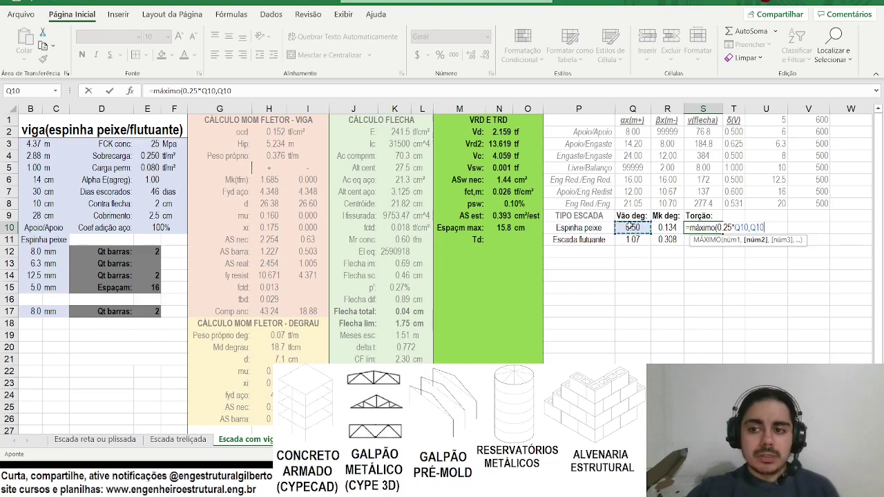
type("*")
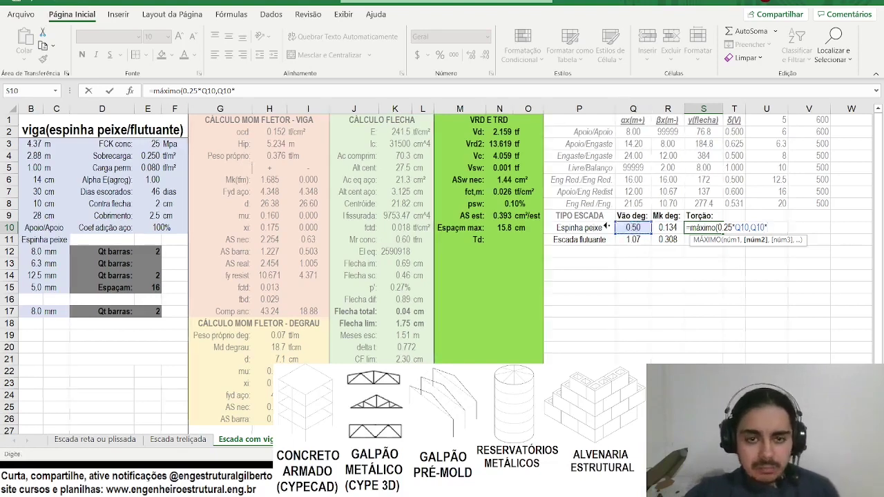
scroll(102, 179, "left", 1)
left_click(98, 146)
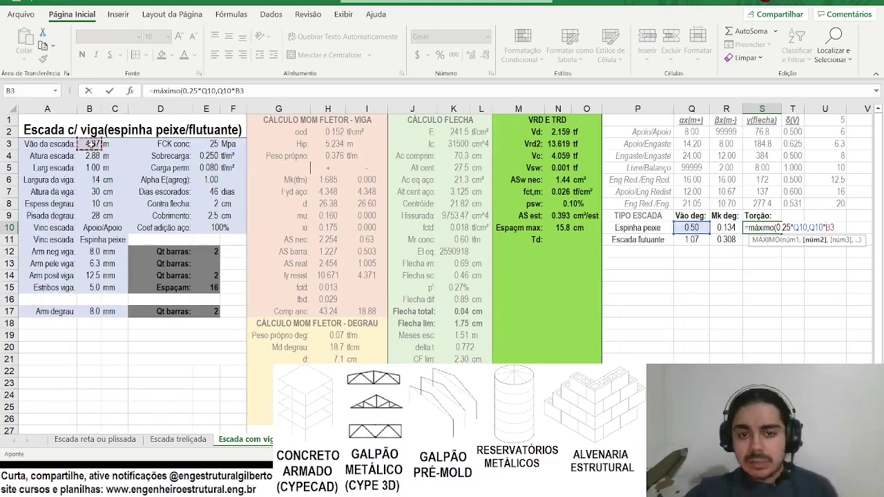
type("*")
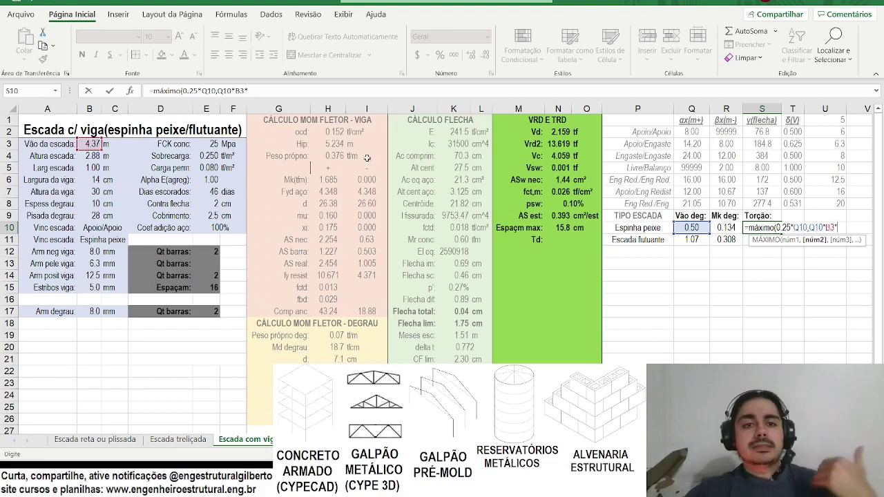
left_click(210, 155)
scroll(388, 223, "right", 1)
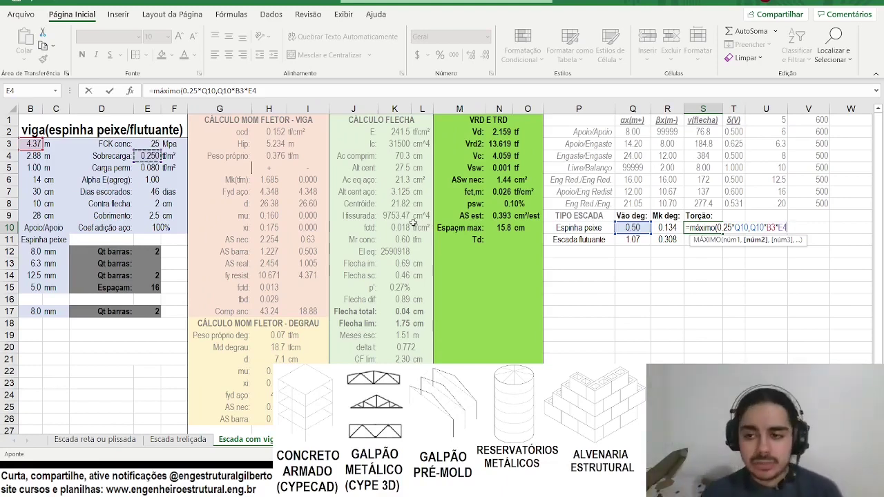
type("*")
left_click(633, 227)
type("/")
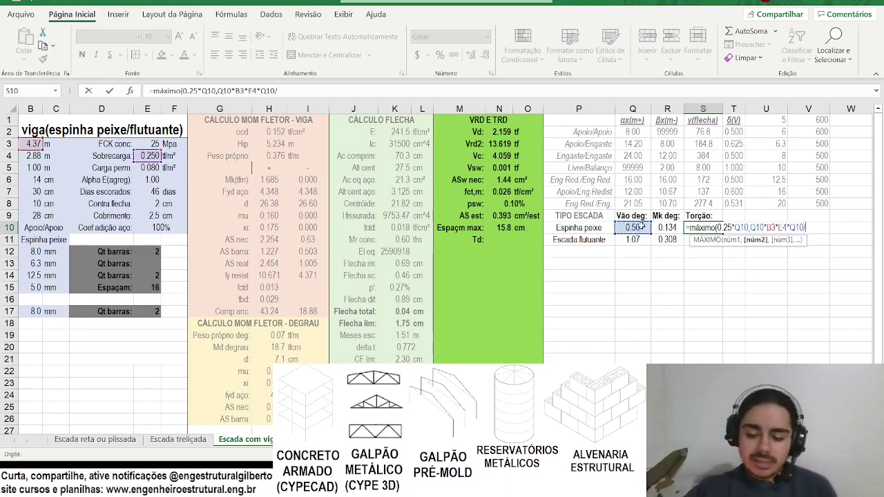
type("2)")
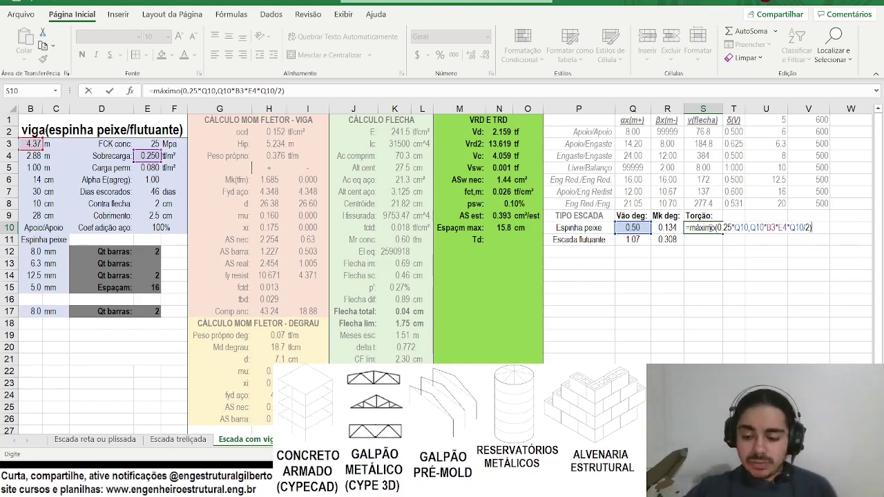
type("/2")
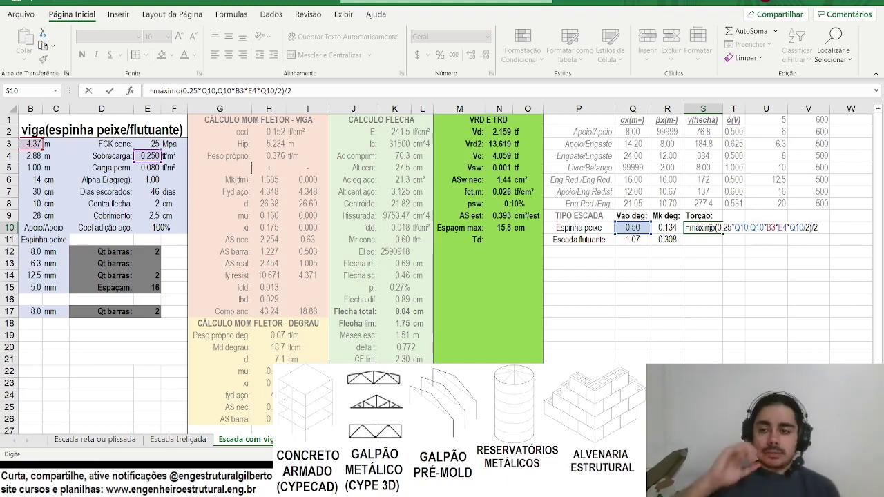
key("BackSpace")
type("R")
key("BackSpace")
key("BackSpace")
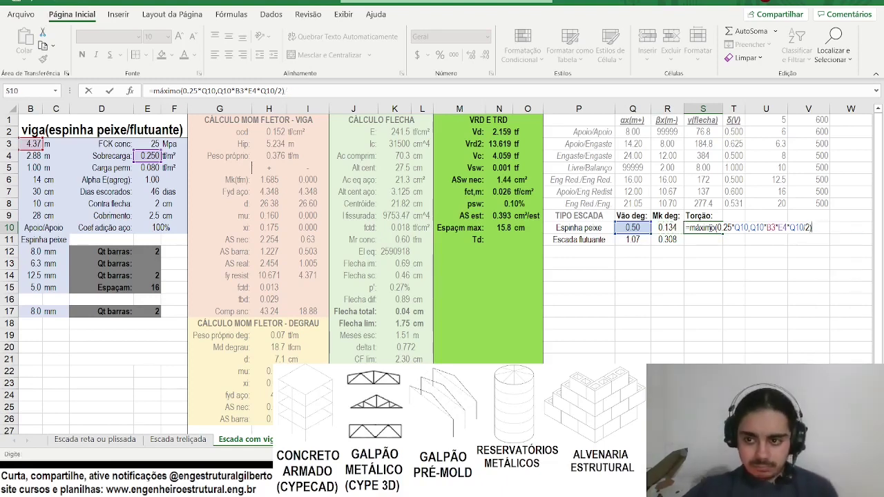
Append a further /2 inside the second argument and enter the S10 formula as =MÁXIMO(0.25*Q10,Q10*B3*E4*Q10/2/2).
left_click(808, 226)
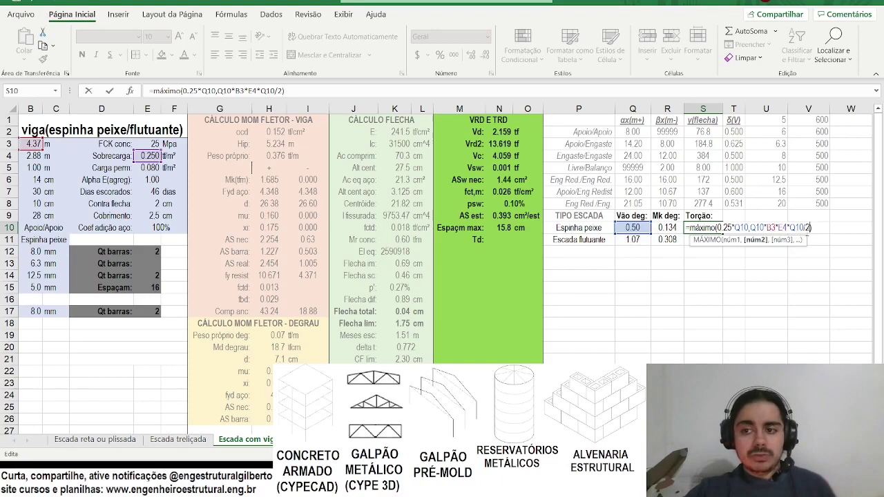
type("/2")
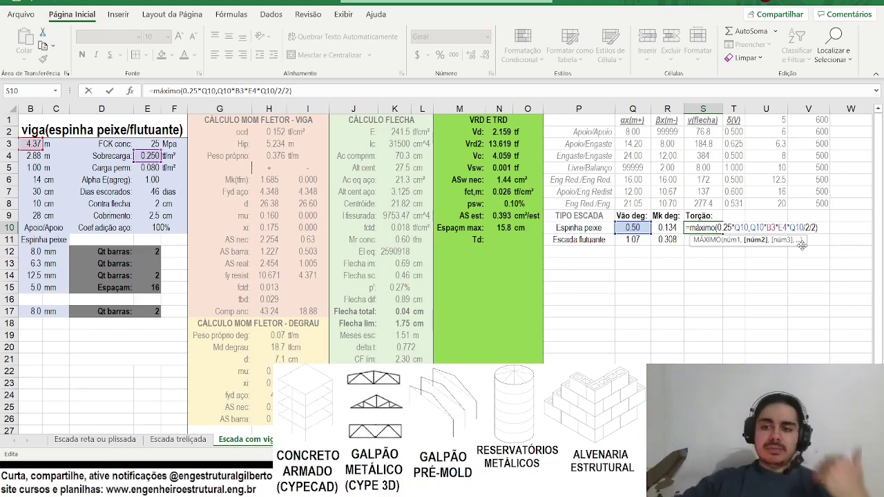
key("Return")
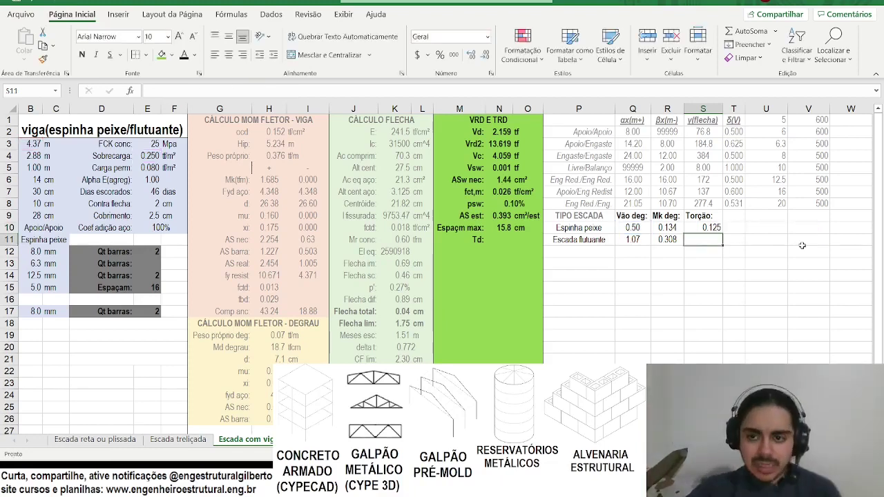
Review the torsion formula in S10 and center the cell's value.
key("Up")
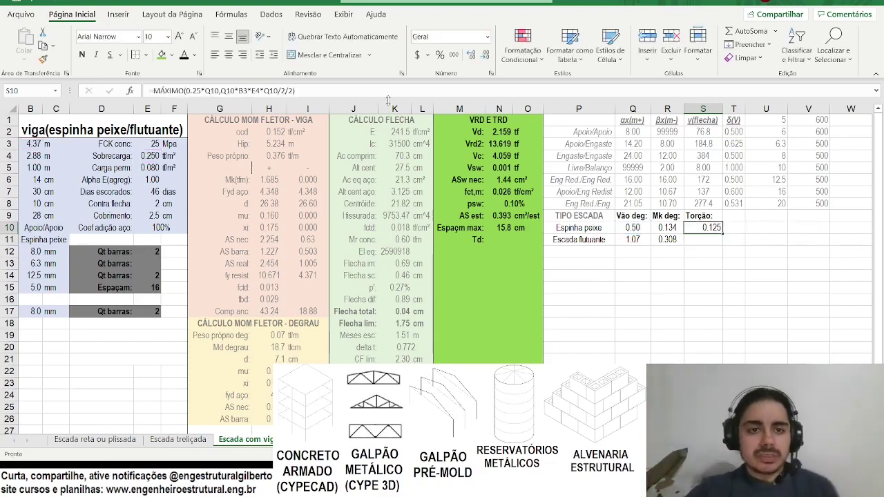
left_click(205, 91)
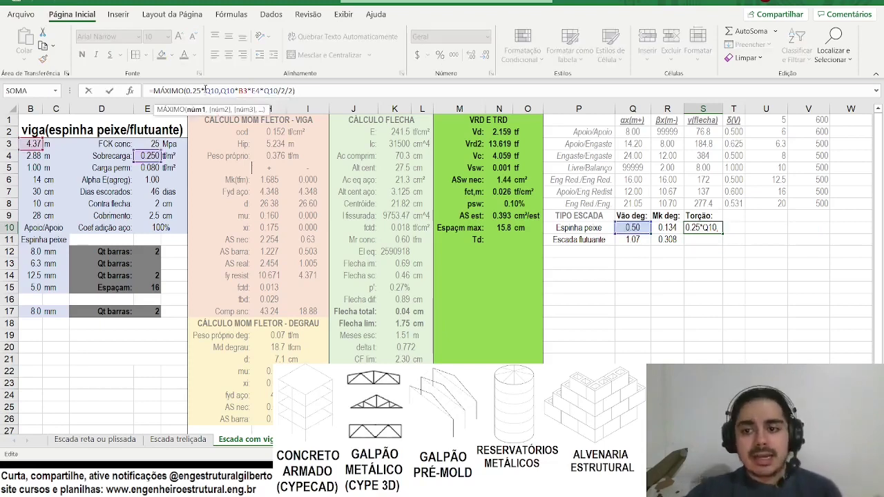
key("Return")
left_click(702, 228)
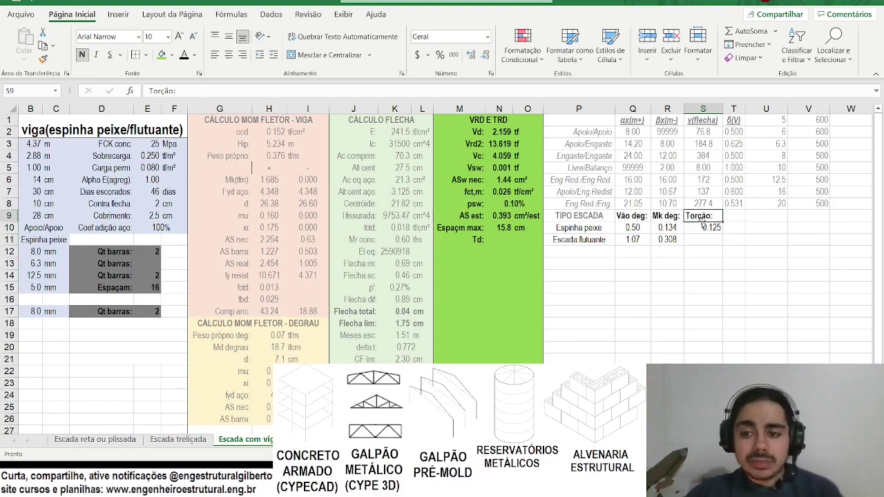
left_click(228, 55)
Copy the S10 torsion formula into S11 and redirect its Q10 references to Q11, giving =MÁXIMO(0.25*Q11,Q11*B3*E4*Q11/2/2).
left_click_drag(312, 92, 125, 92)
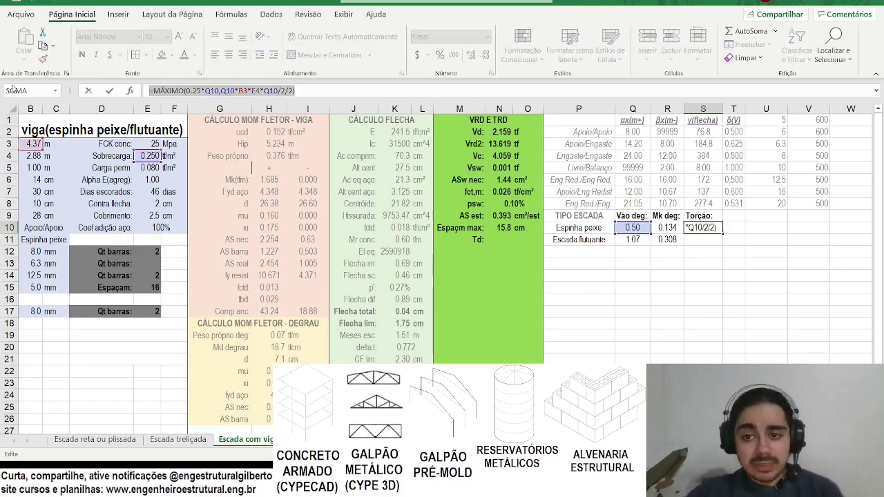
key("ctrl+c")
key("Return")
left_click(208, 90)
key("ctrl+v")
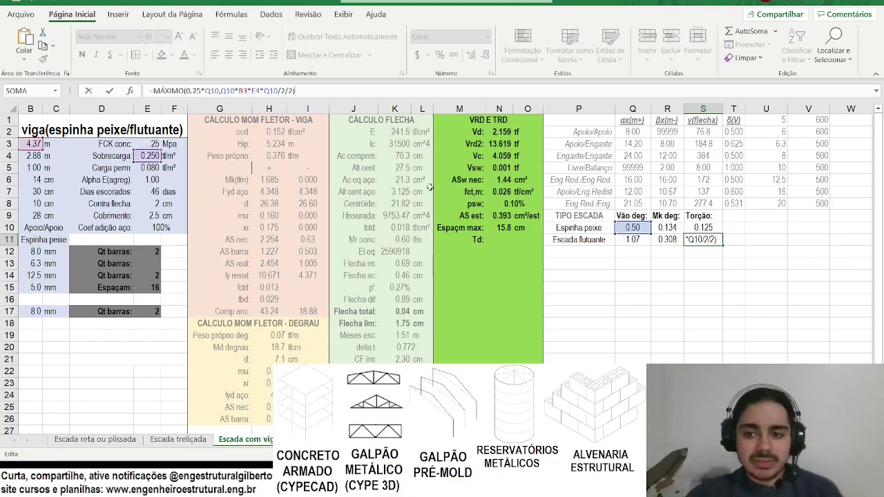
left_click_drag(625, 233, 625, 245)
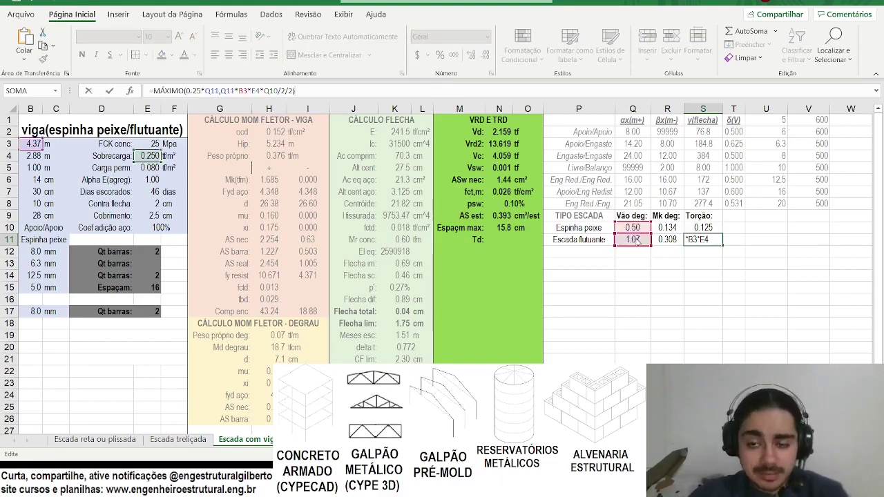
left_click_drag(635, 233, 633, 240)
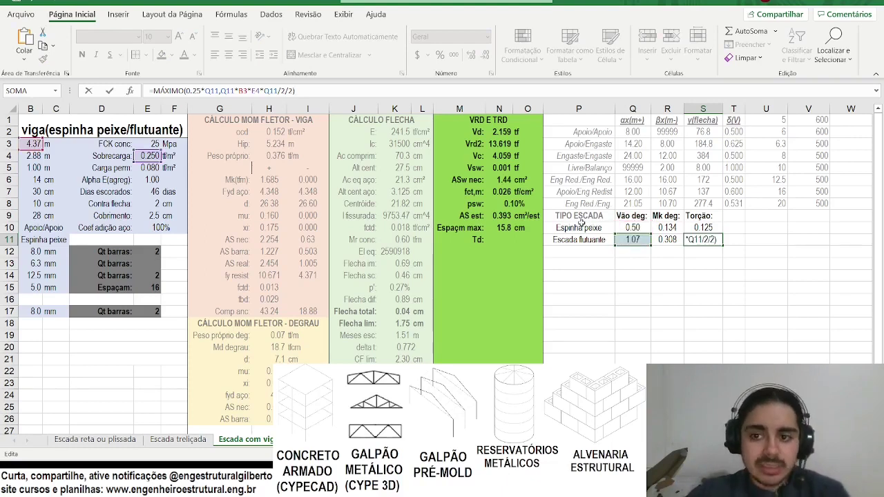
key("Return")
Format the Escada flutuante torsion value in S11 as Número with three decimals and center it.
key("Up")
left_click(485, 55)
left_click(485, 55)
left_click(485, 55)
left_click(229, 54)
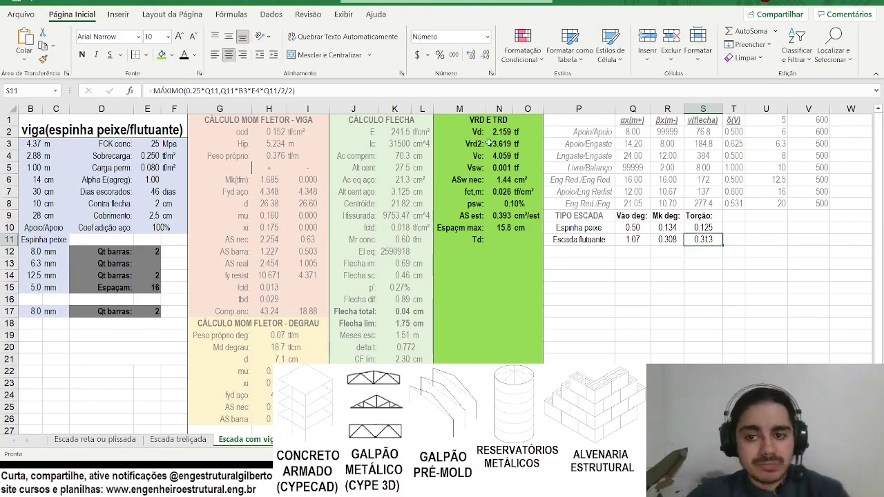
In the S11 formula, open a parenthesis before E4 and add E5 and H4 to it, followed by a minus sign.
key("F2")
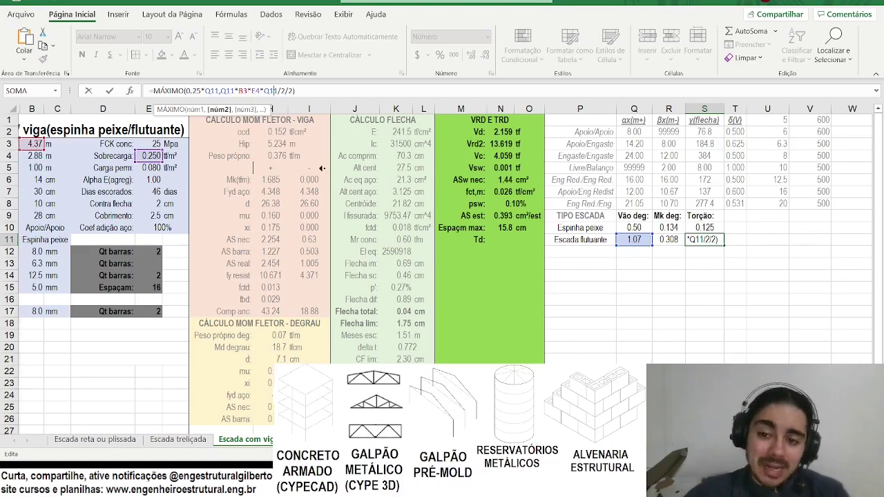
scroll(256, 159, "left", 1)
left_click(253, 90)
key("Left")
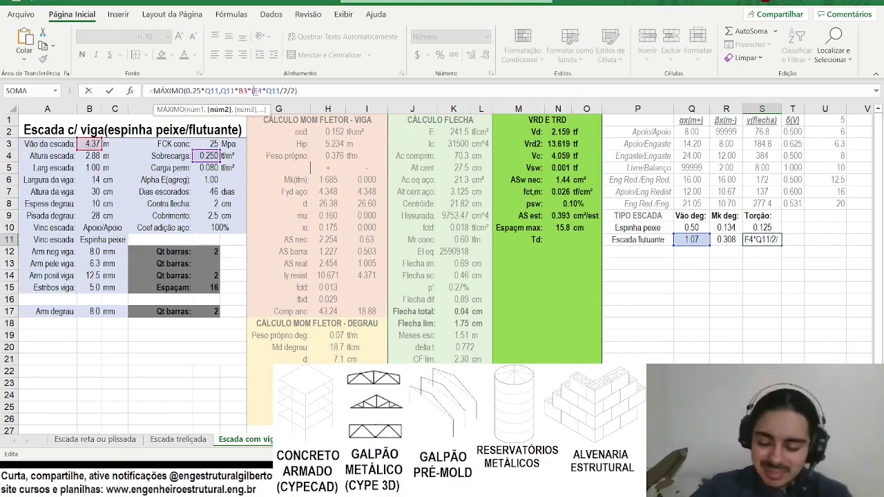
type("+")
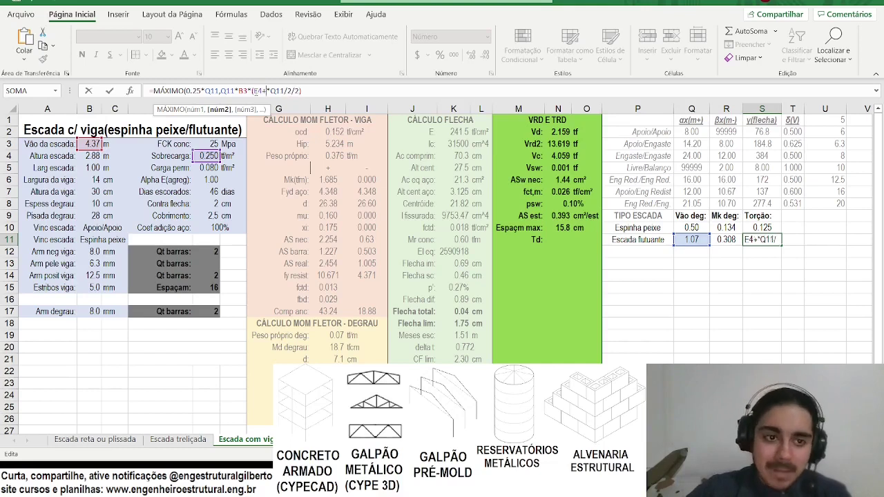
left_click(198, 167)
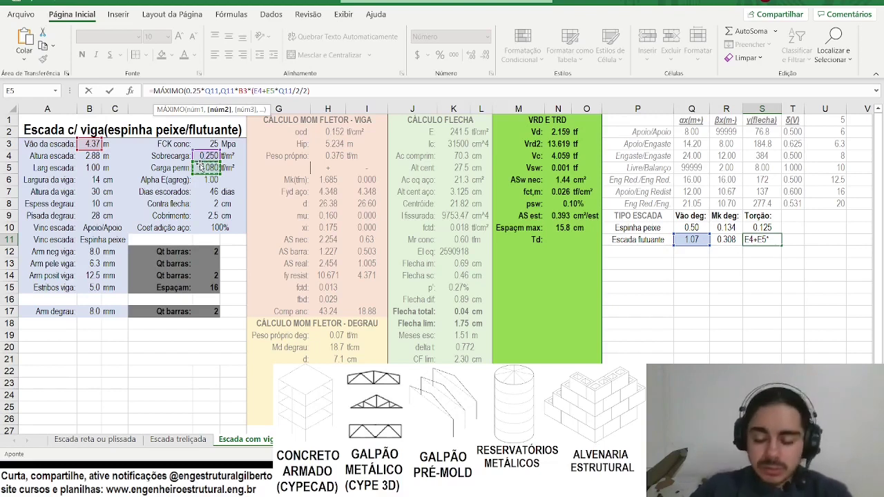
type("+")
left_click(334, 155)
type("-")
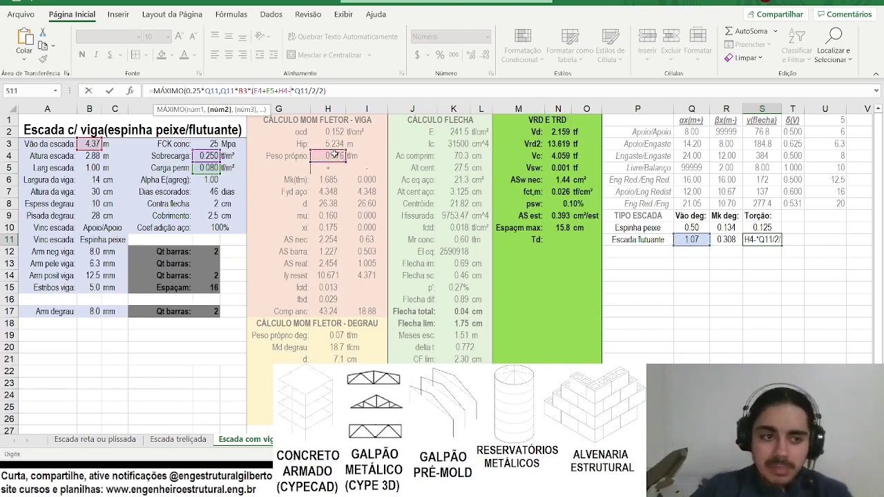
Subtract B6*B7*2.5/100^2 inside the S11 parenthesis, close it before *Q11/2/2 and enter the formula.
left_click(102, 180)
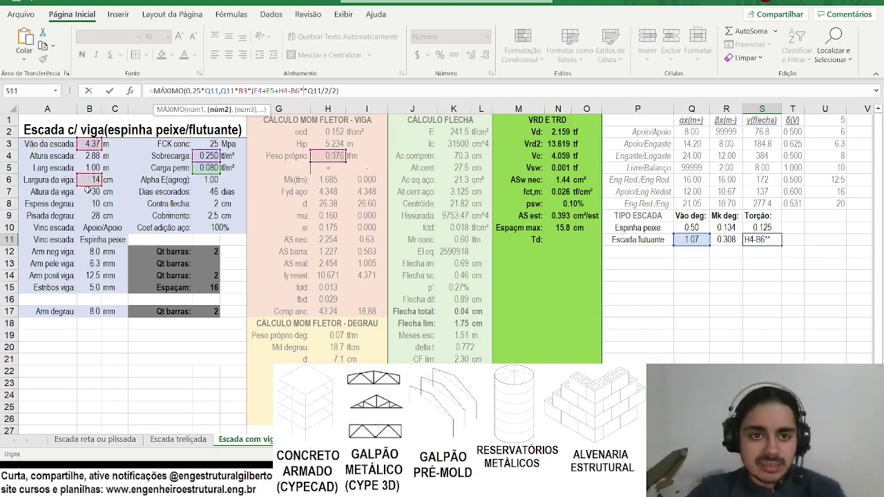
left_click(96, 192)
type("*")
type("2.5/100*")
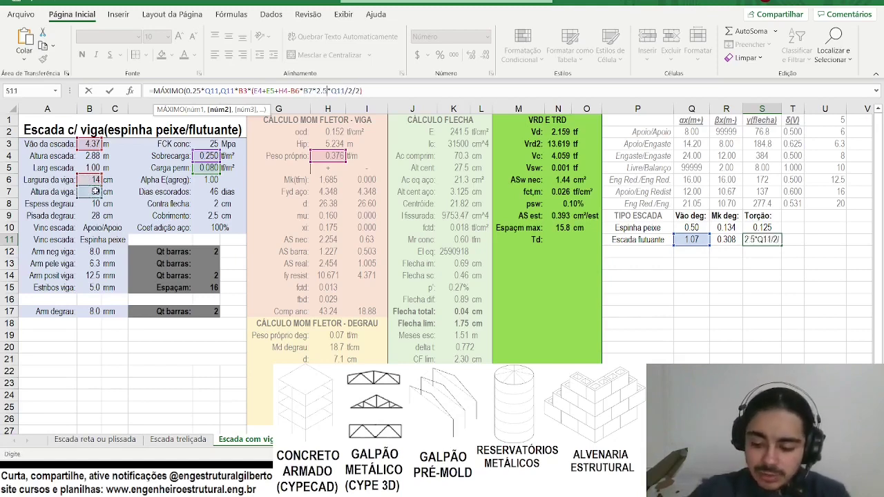
type("^2")
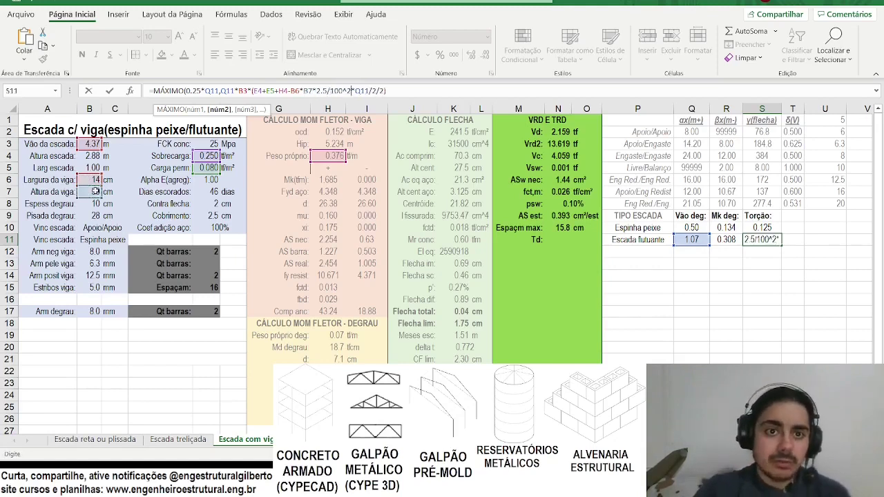
type(")")
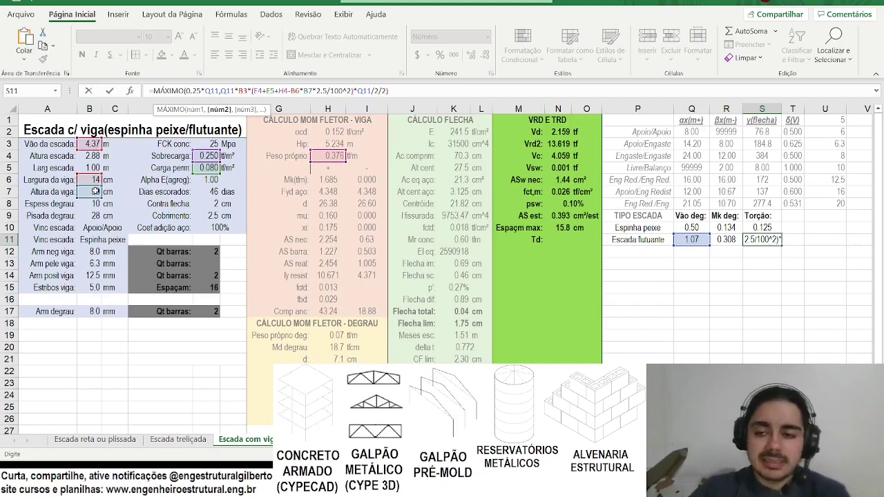
key("Return")
left_click(762, 239)
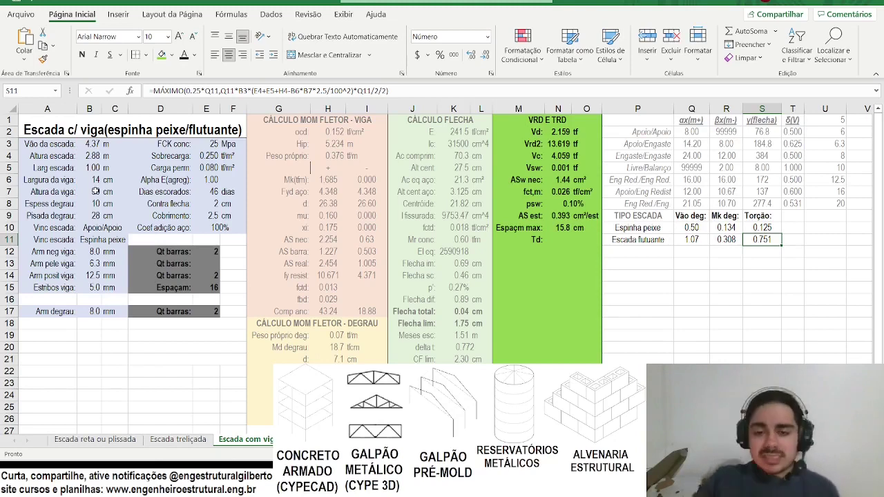
Enter the Td lookup in N11 as =PROCV(B11,P10:S11,4,FALSO) to fetch the torsion for the chosen staircase type.
left_click(550, 239)
type("=procv(")
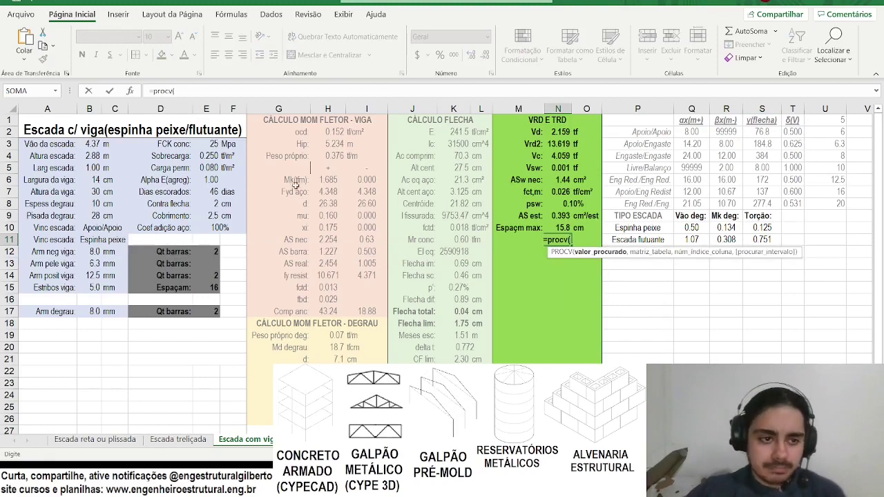
left_click(86, 239)
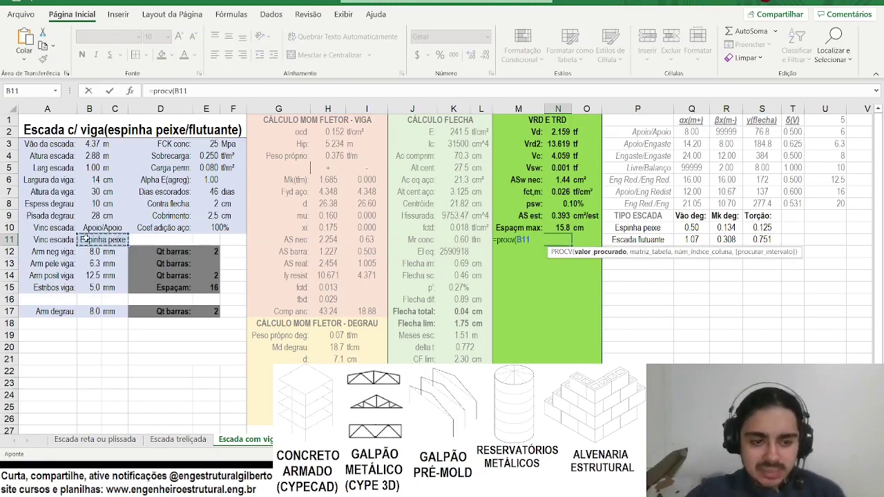
type(",")
left_click_drag(651, 225, 758, 235)
type(",4")
type(",fals")
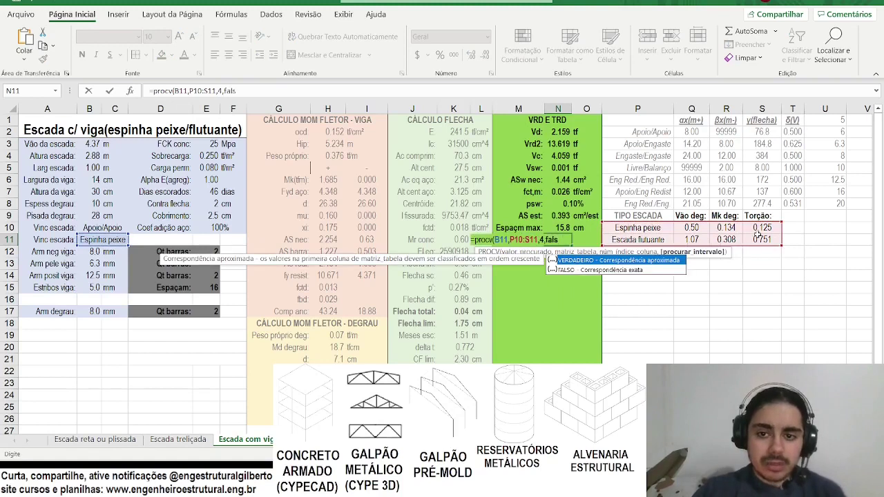
type("o")
key("Return")
key("Up")
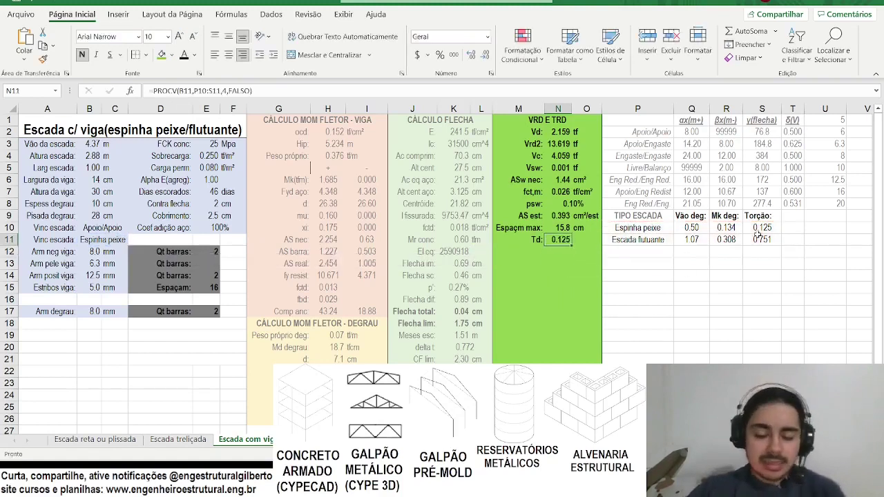
Multiply the Td lookup in N11 by 1.4 and add the unit tfm in O11.
left_click(270, 89)
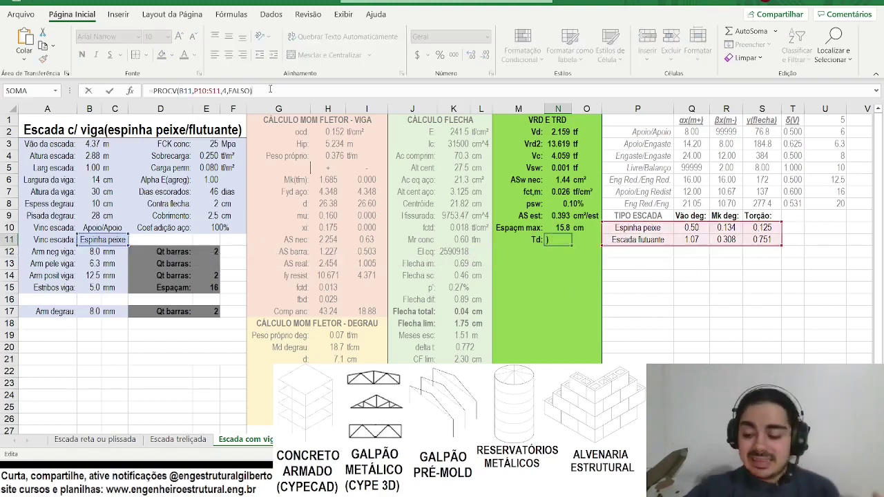
type("*1.4")
key("Return")
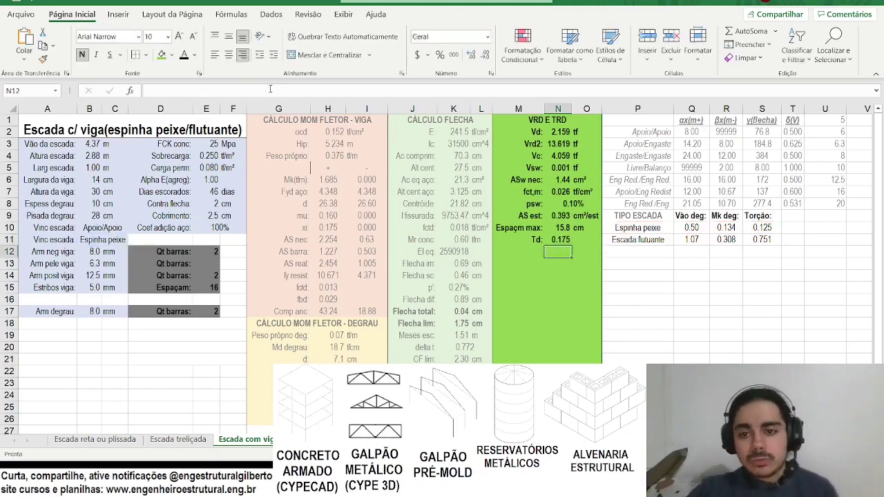
key("Up")
key("Right")
type("tfm")
key("Return")
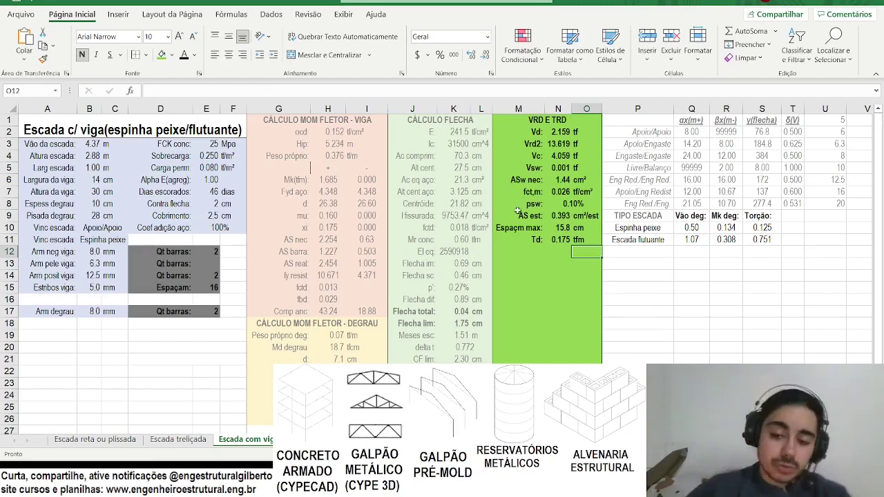
Switch to the NBR 6118-2014 PDF, search for "Trd" and examine the definitions of TRd,2, TRd,3 and TRd,4 in 17.5.1.3.
key("alt+Tab")
key("ctrl+f")
type("Trd")
key("Return")
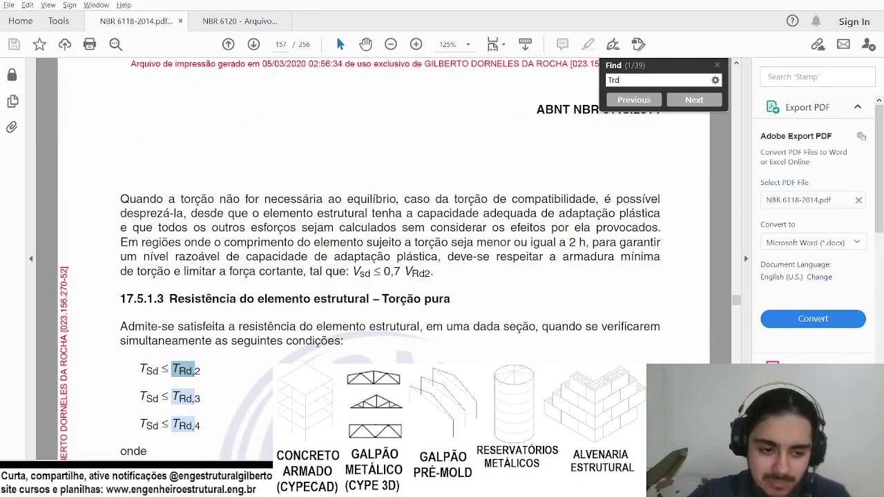
scroll(331, 319, "down", 6)
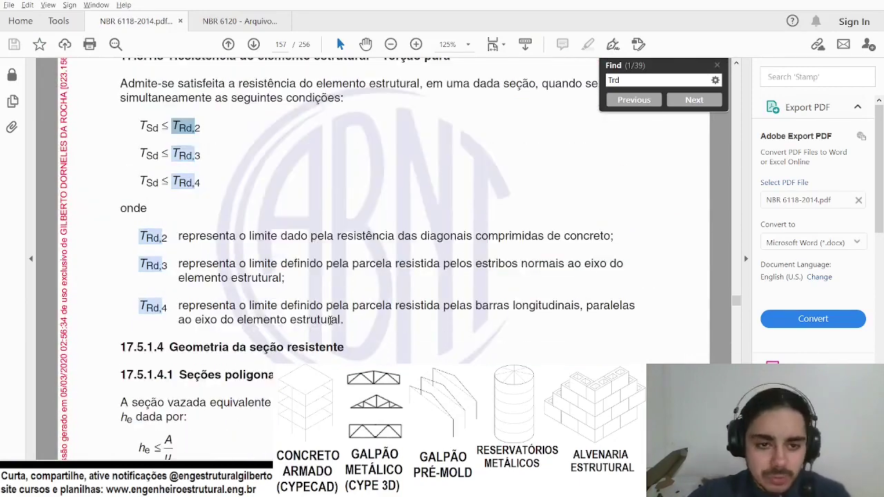
left_click_drag(178, 235, 457, 238)
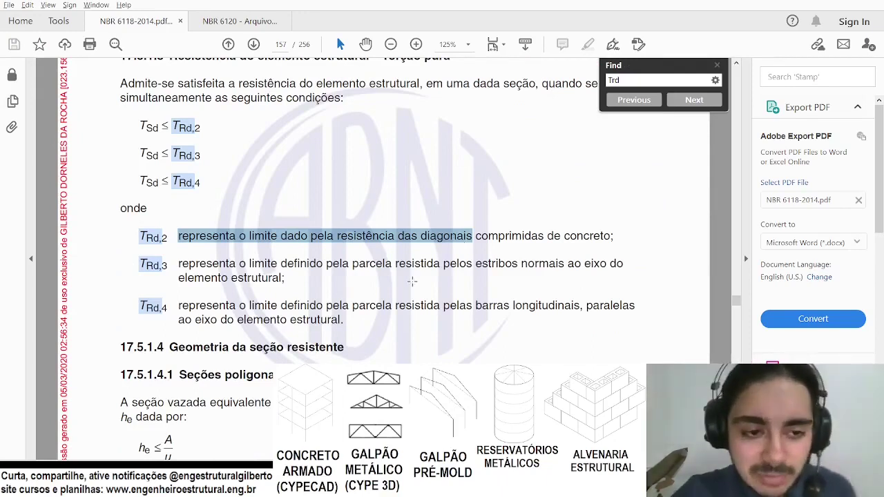
scroll(415, 228, "down", 5)
scroll(400, 219, "up", 1)
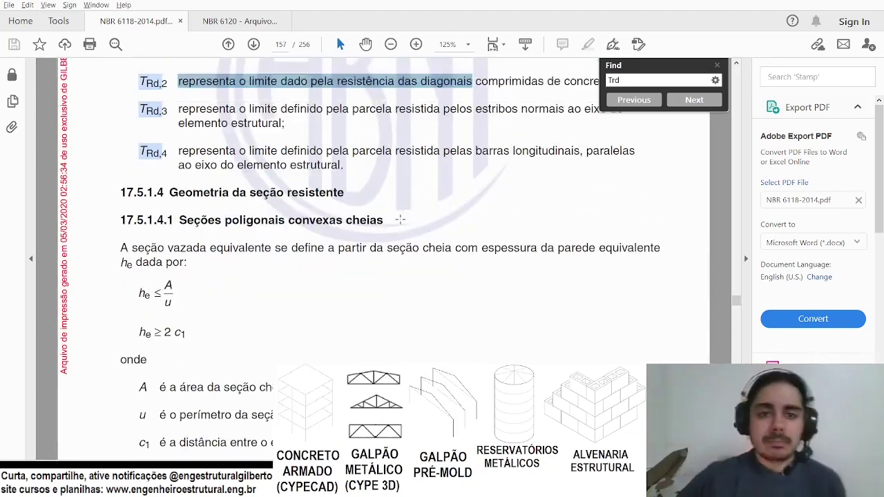
scroll(366, 156, "up", 2)
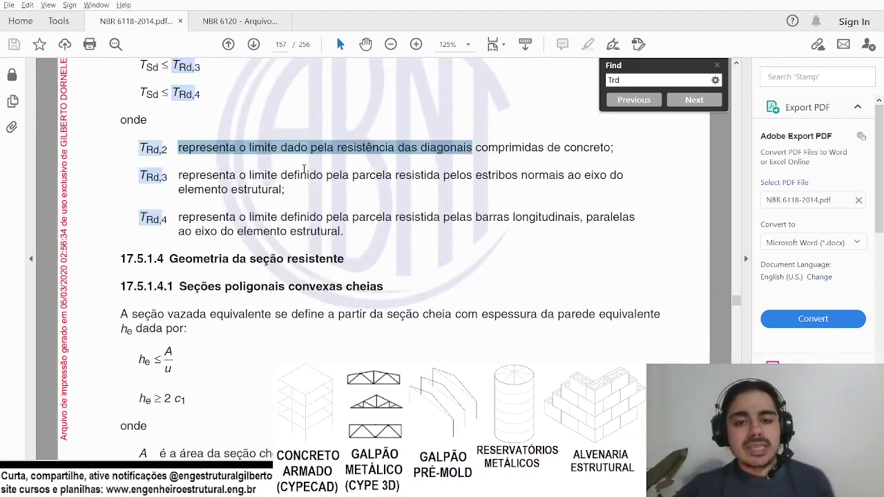
left_click_drag(240, 175, 439, 176)
triple_click(422, 177)
triple_click(356, 216)
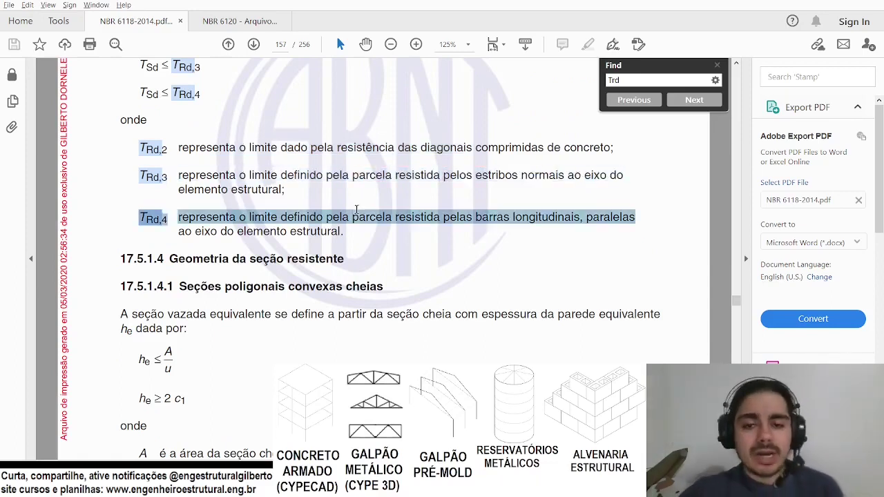
key("ctrl+a")
left_click(385, 258)
Find the TRd2 expression in section 17.5.1.5 of the standard, then return to the spreadsheet and label M12 "Trd2:".
scroll(387, 246, "down", 15)
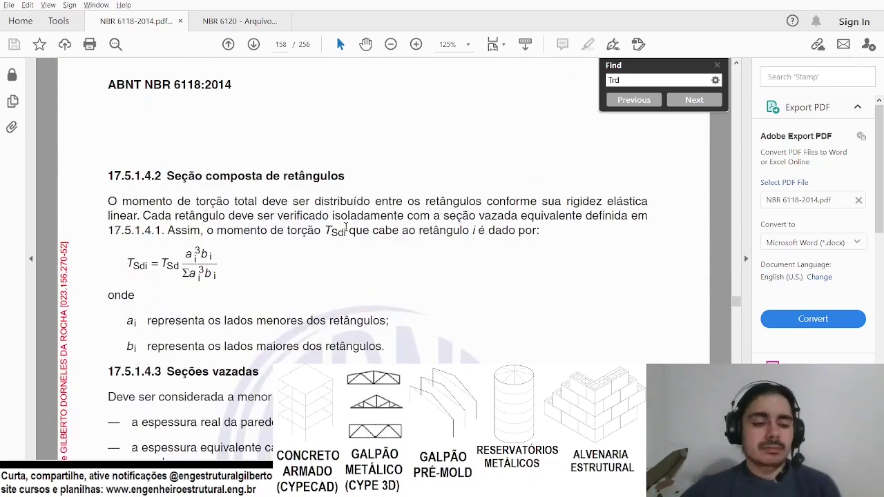
scroll(343, 225, "down", 10)
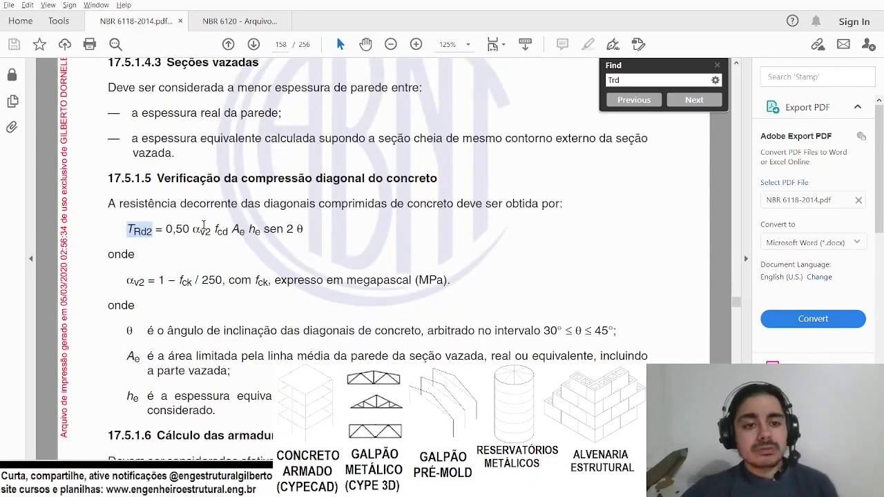
double_click(192, 229)
double_click(178, 230)
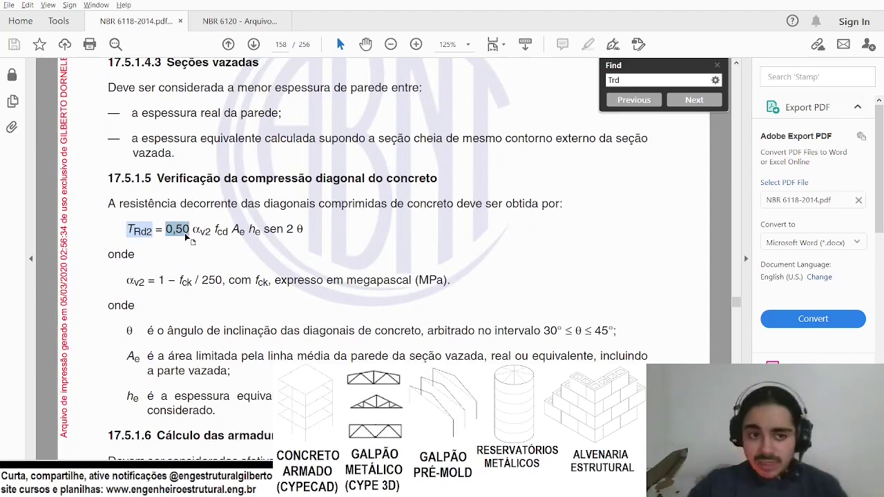
key("alt+Tab")
left_click(514, 257)
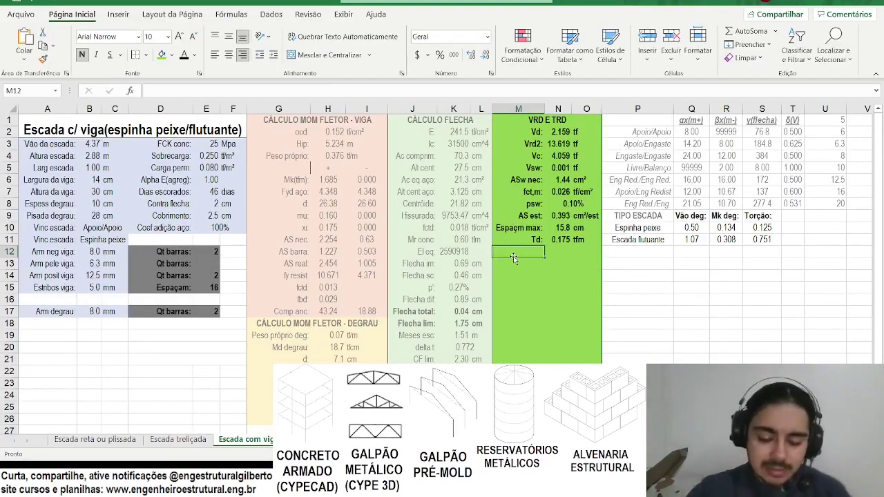
type("Trd2:")
key("Tab")
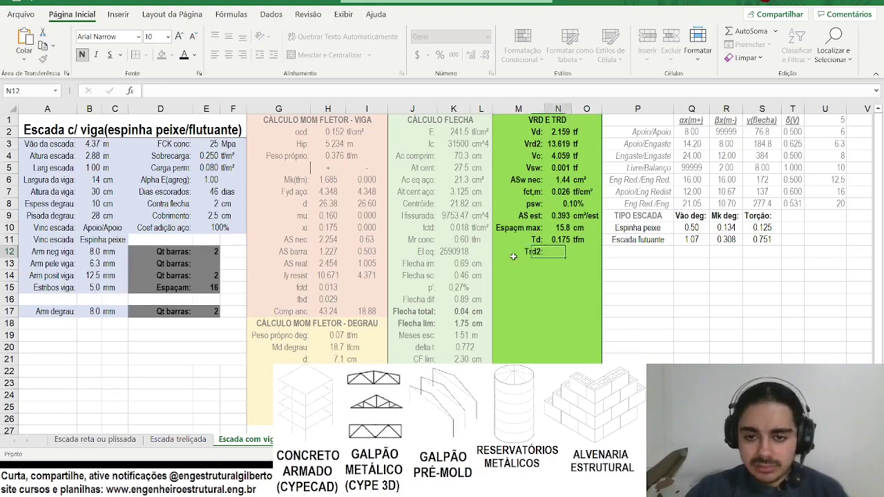
Start the Trd2 formula in N12 as =0.5*(1-E3/250)*H2, consulting the TRd2 expression in the NBR 6118-2014 PDF.
key("alt+Tab")
key("alt+Tab")
key("alt+Tab")
key("alt+Tab")
type("=0.5")
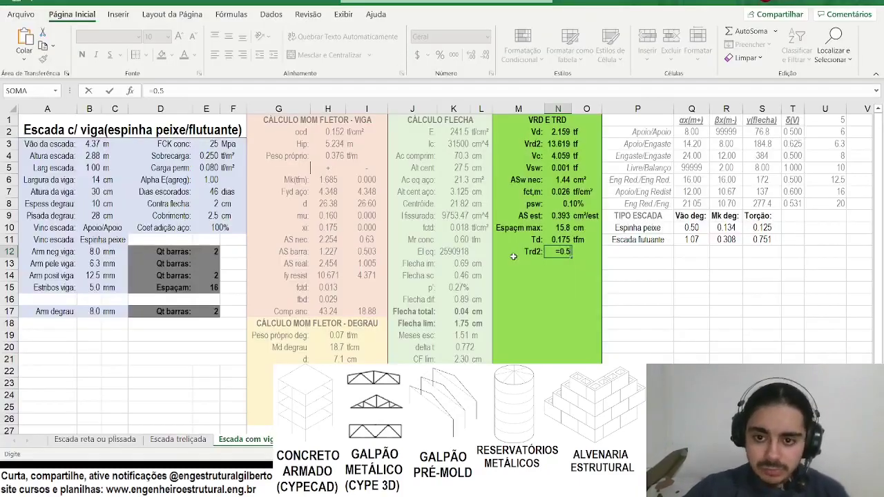
key("alt+Tab")
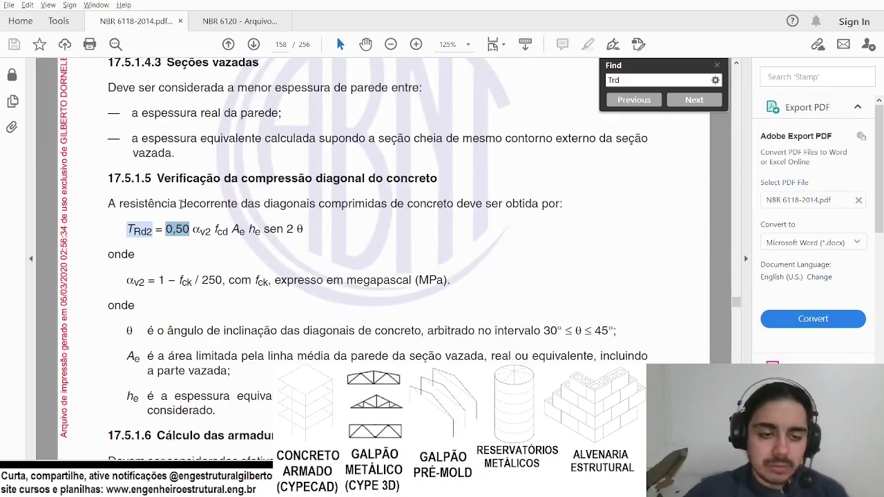
key("alt+Tab")
type("*(1-")
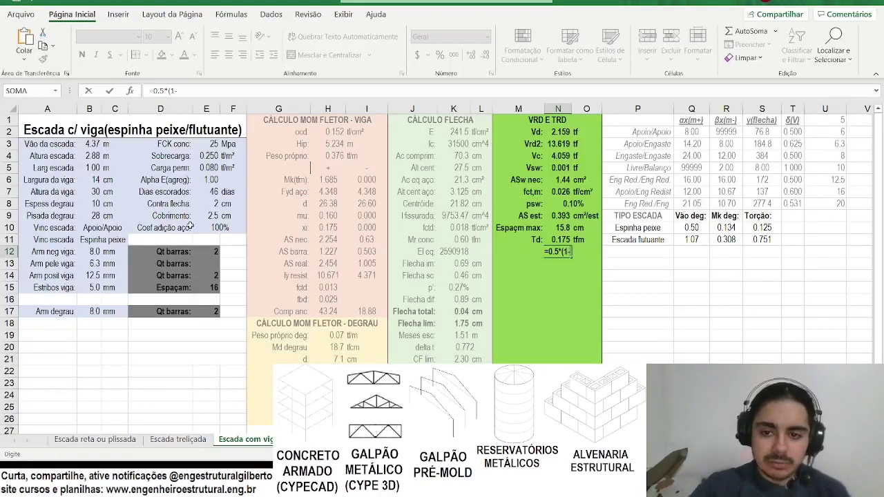
left_click(214, 144)
type("/250")
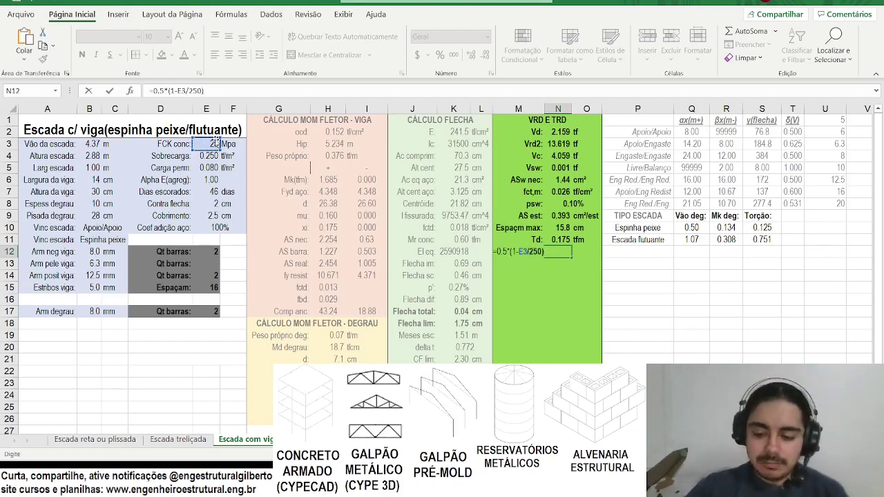
type(")*")
key("alt+Tab")
key("alt+Tab")
key("alt+Tab")
key("alt+Tab")
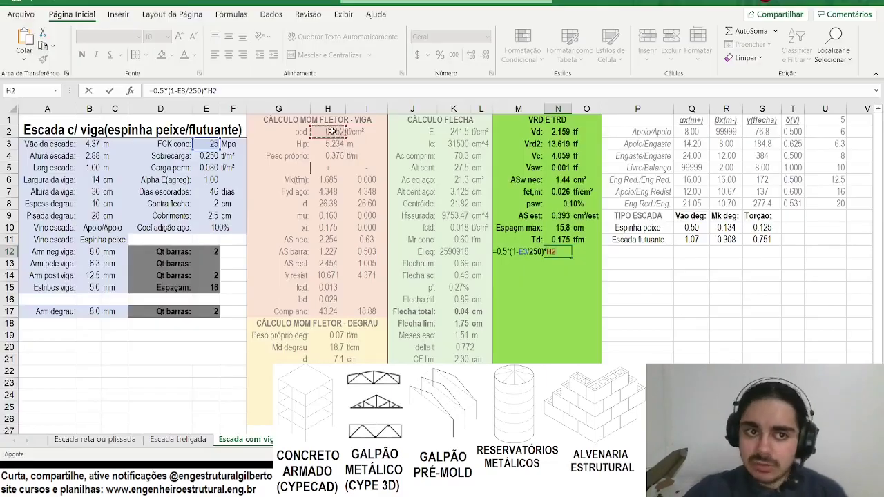
Switch to the NBR 6118-2014 PDF, examine the definition of Ae in section 17.5.1.5, and return to the spreadsheet.
key("alt+Tab")
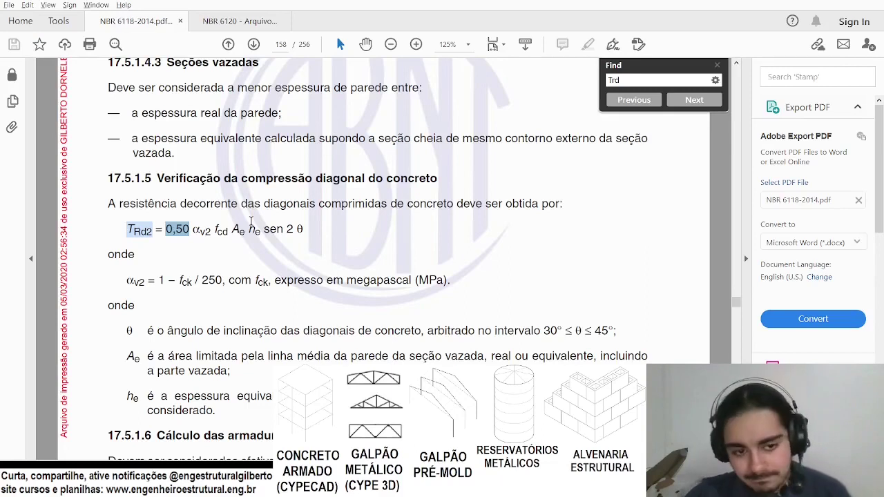
scroll(251, 221, "down", 4)
left_click_drag(207, 225, 369, 215)
triple_click(369, 214)
scroll(373, 227, "down", 2)
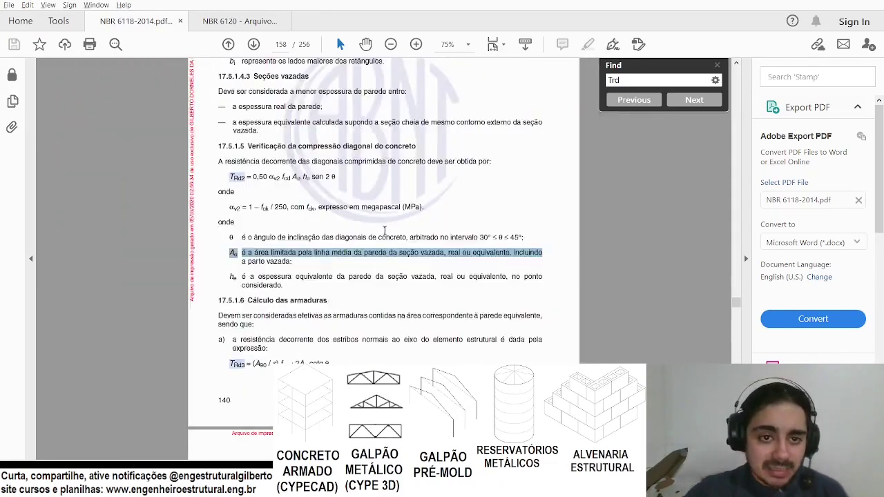
scroll(389, 224, "up", 8)
scroll(389, 224, "up", 6)
key("alt+Tab")
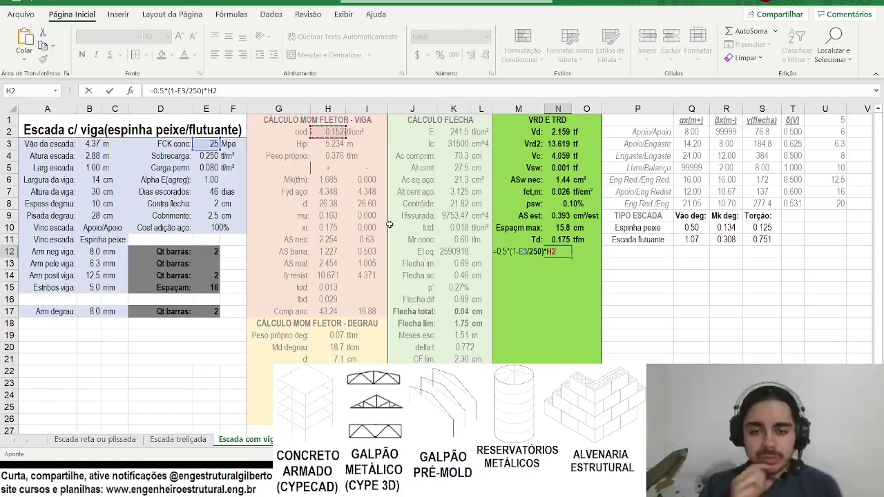
Extend the Trd2 formula in N12 with the beam section terms *B6/2*B7.
type("*")
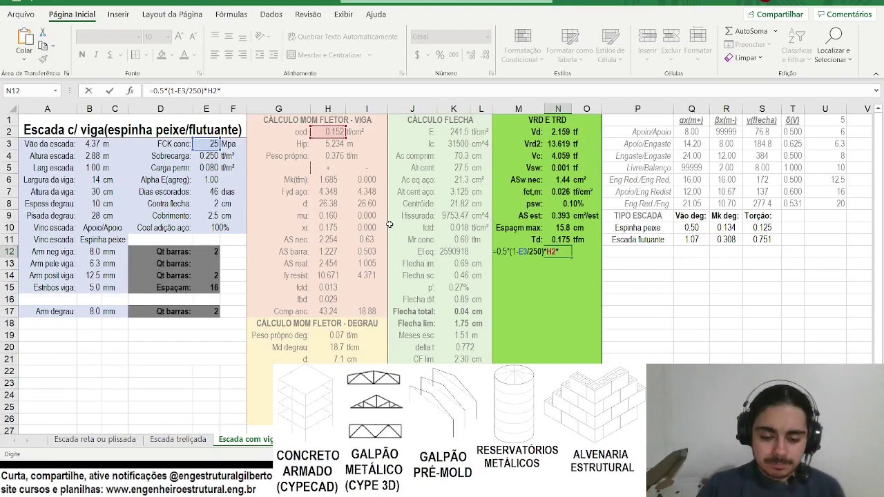
left_click(92, 178)
type("/2*")
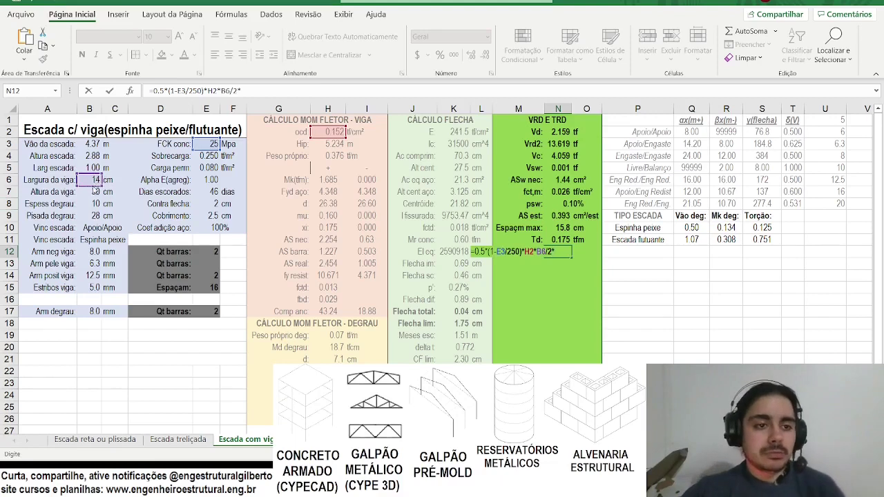
left_click(93, 192)
Examine the definitions of Ae and he in section 17.5.1.5 of the standard, then return to the spreadsheet.
key("alt+Tab")
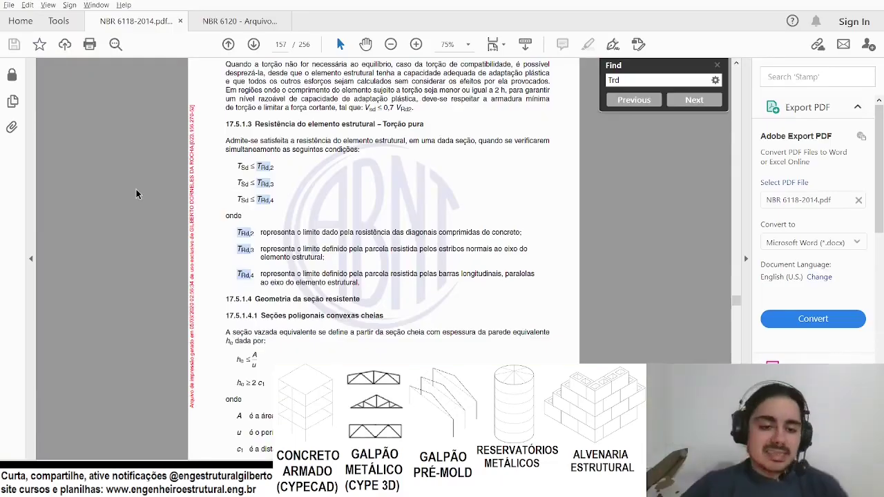
scroll(269, 261, "down", 5)
scroll(269, 259, "down", 10)
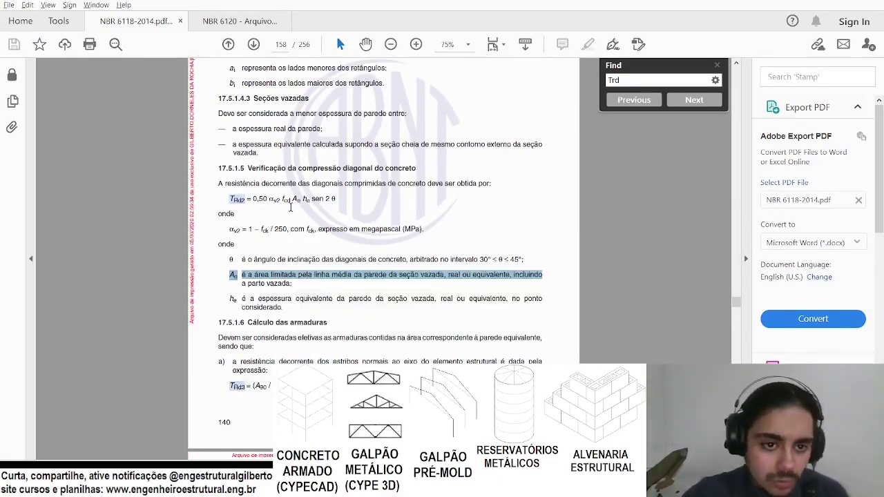
scroll(283, 206, "up", 2, "ctrl")
scroll(260, 196, "down", 4)
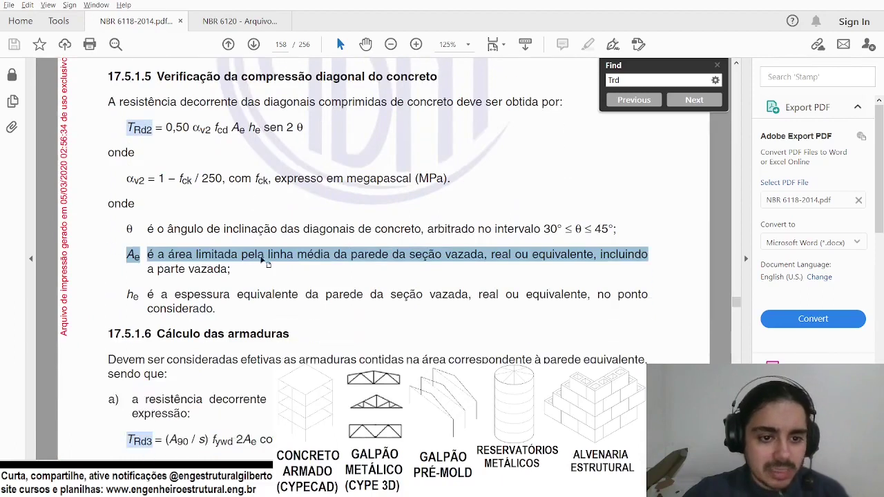
left_click_drag(174, 253, 468, 252)
left_click(444, 253)
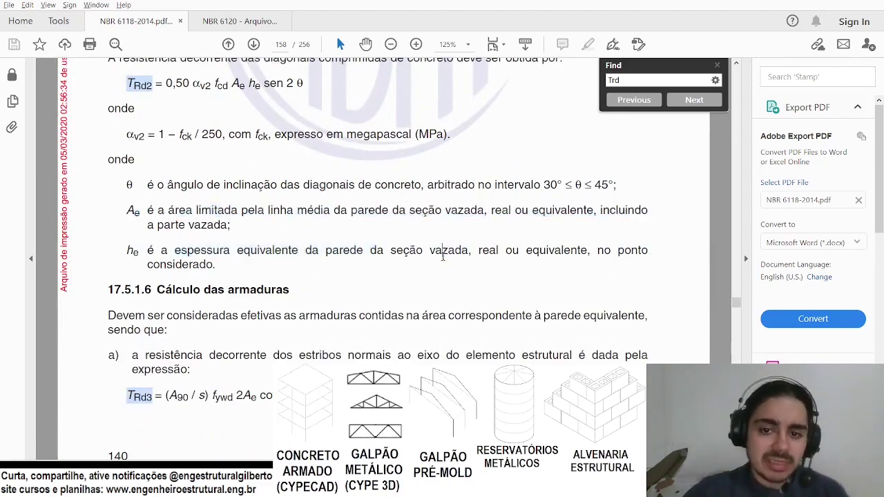
left_click_drag(195, 212, 358, 215)
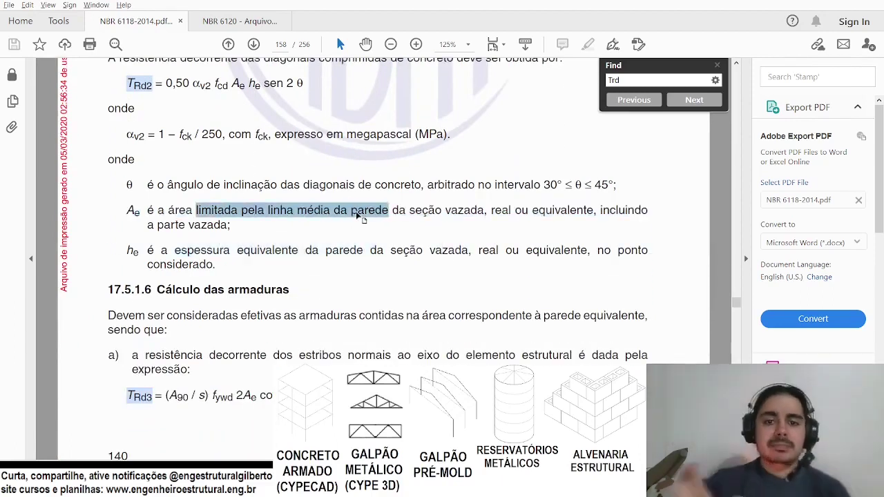
left_click_drag(174, 251, 422, 251)
left_click(423, 251)
left_click_drag(517, 252, 325, 251)
left_click_drag(214, 232, 384, 253)
left_click(379, 250)
key("alt+Tab")
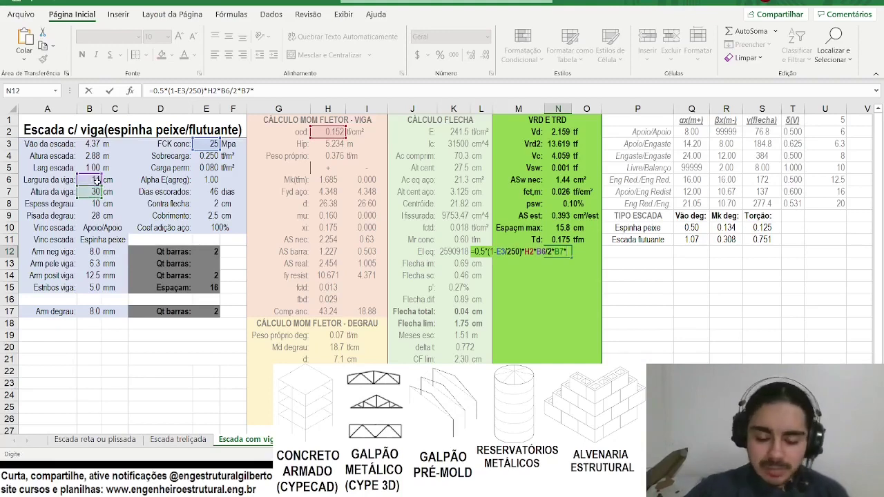
Complete the Trd2 formula in N12 by multiplying it by the smaller beam dimension, MÍNIMO(B6:B7).
type("minimo(")
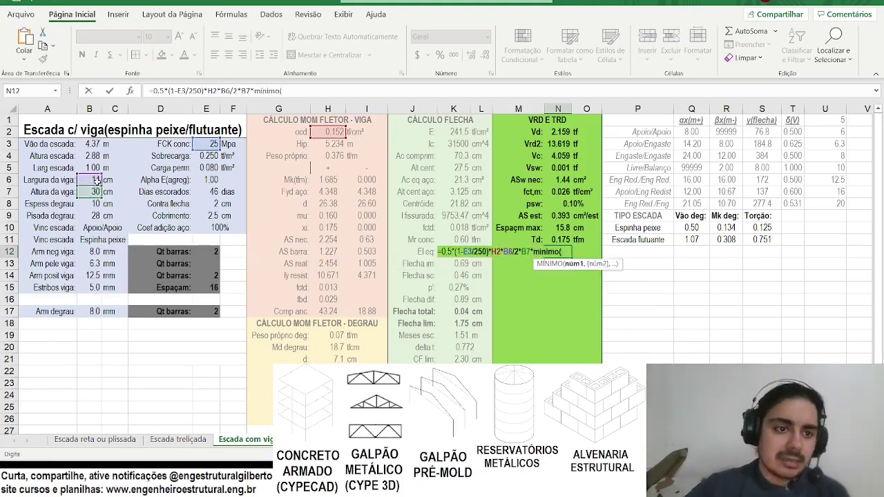
left_click_drag(97, 179, 88, 188)
type(")")
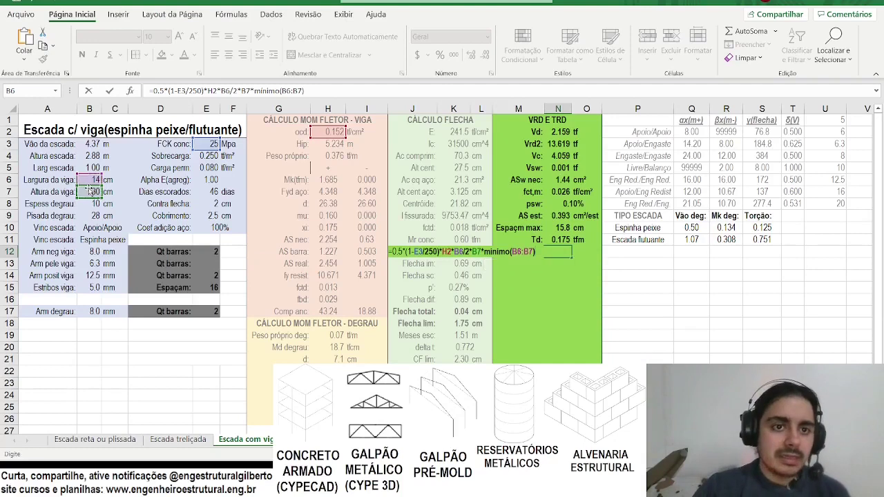
key("Return")
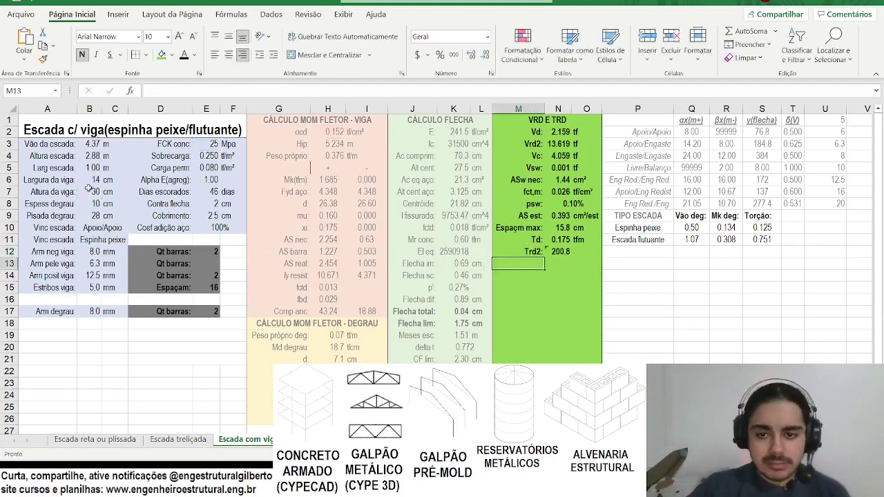
Enter the unit for Trd2 in O12 as tfm.
key("Right")
key("Right")
key("Up")
type("tf")
key("Return")
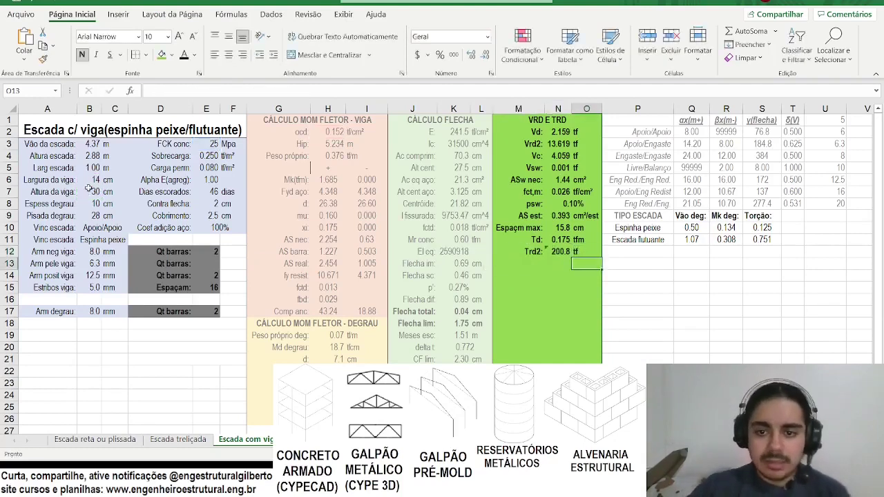
key("Up")
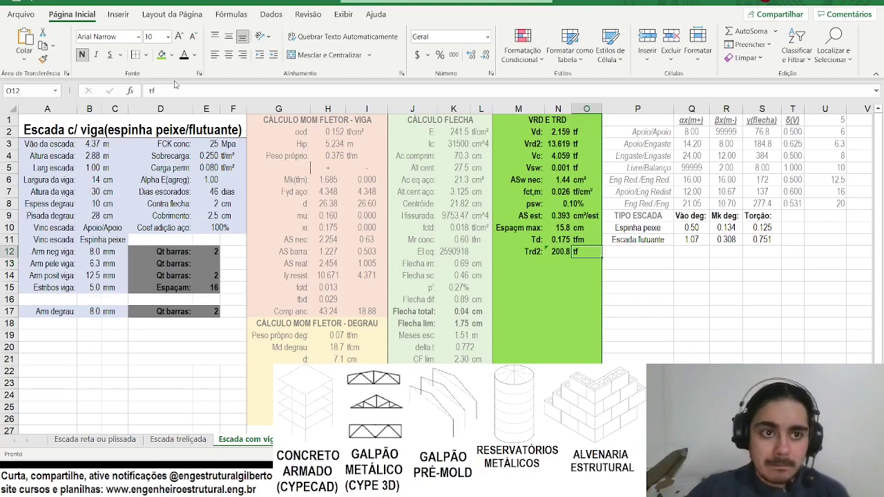
left_click(173, 90)
key("Return")
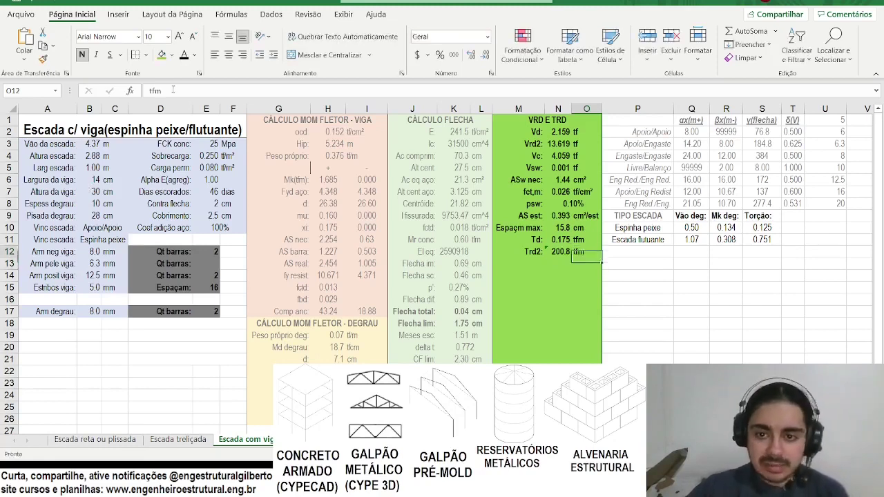
Divide the Trd2 formula in N12 by 100 to convert its result to tfm.
key("Up")
key("Left")
left_click(322, 85)
type("/")
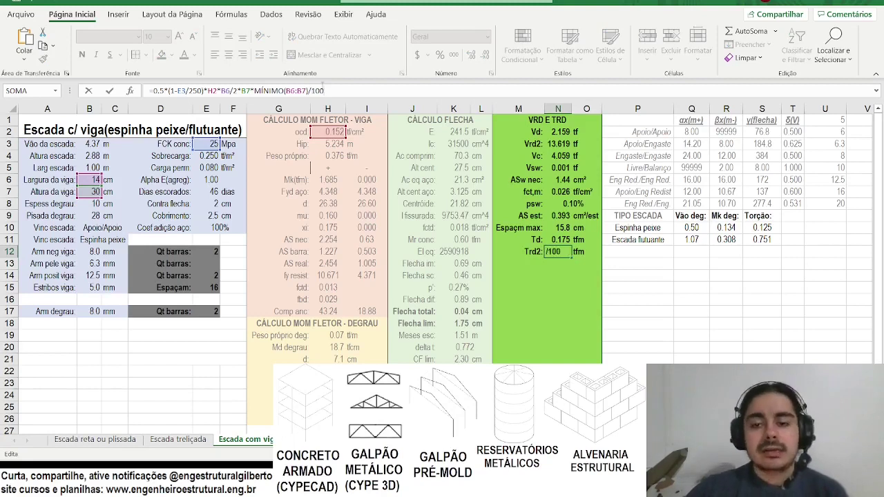
key("Return")
key("Up")
key("Down")
key("Up")
key("Down")
key("Left")
Examine the stirrup resistance expression TRd3 in section 17.5.1.6 of the standard, then return to the spreadsheet.
key("alt+Tab")
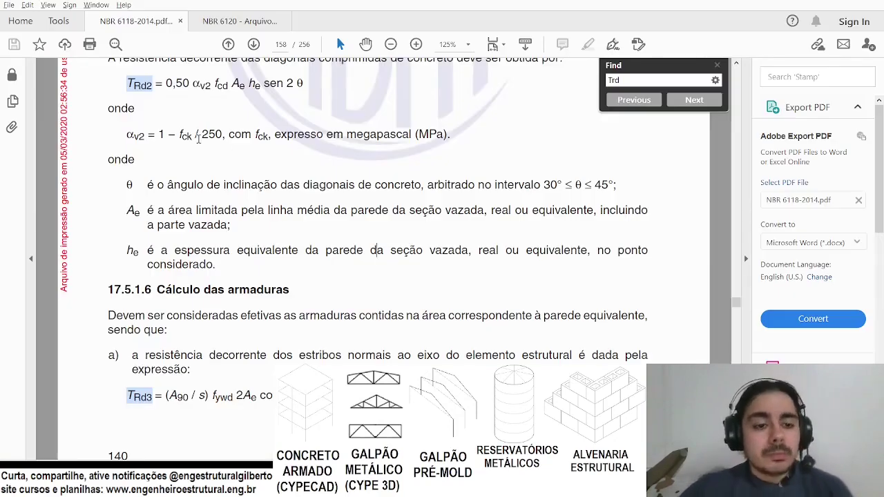
scroll(198, 138, "down", 7)
triple_click(226, 113)
scroll(312, 156, "up", 2)
left_click_drag(209, 178, 483, 177)
triple_click(483, 177)
left_click(292, 148)
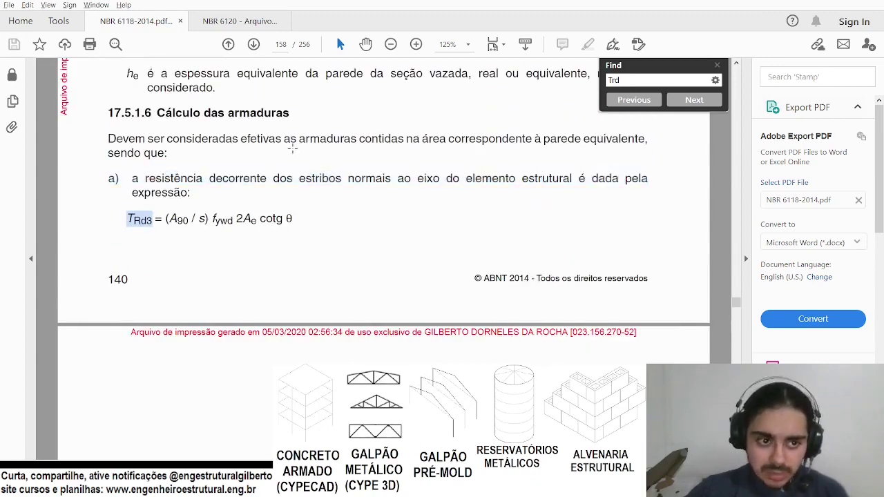
scroll(292, 148, "down", 1)
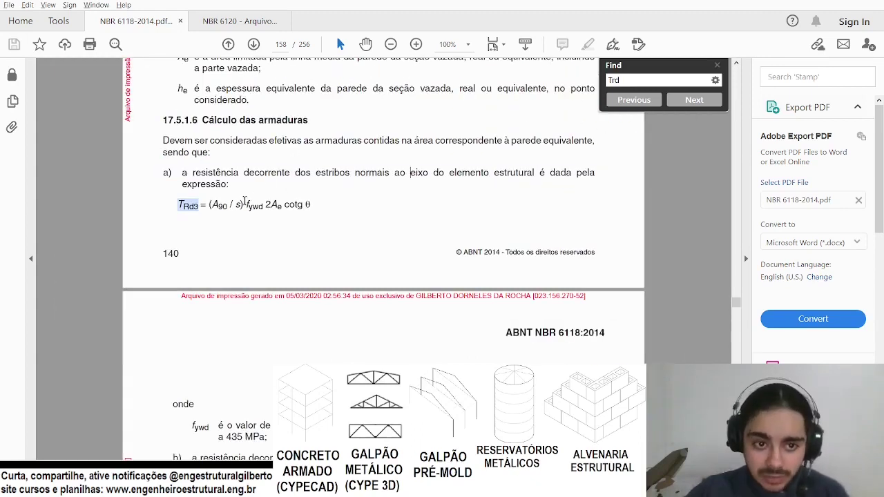
key("alt+Tab")
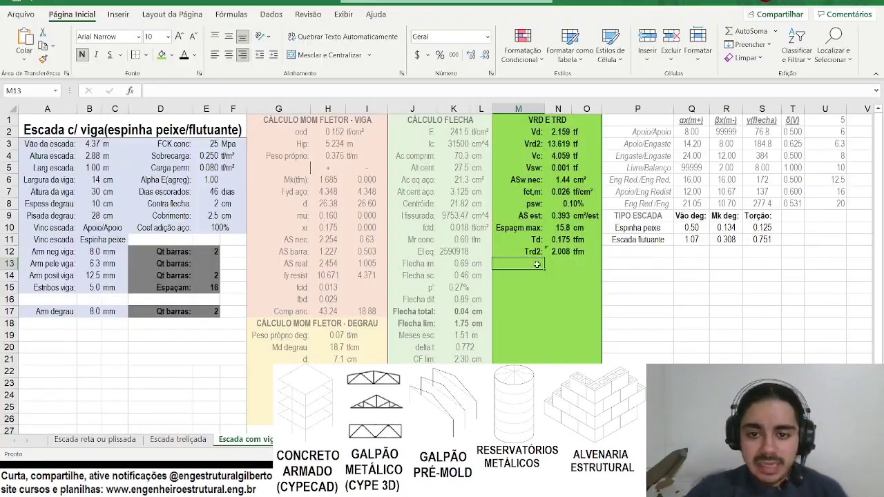
Label M13 "Trd3:" and start its formula in N13 while consulting the standard.
type("Trd2:")
key("Return")
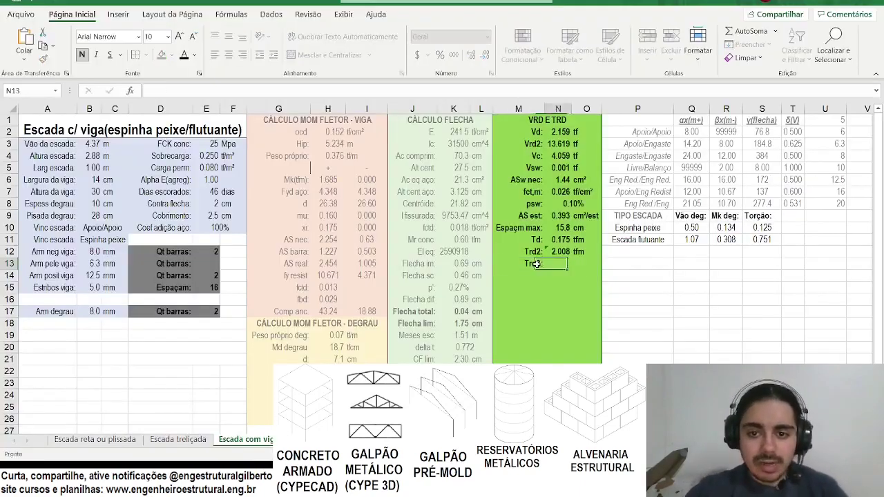
key("alt+Tab")
scroll(173, 189, "up", 1)
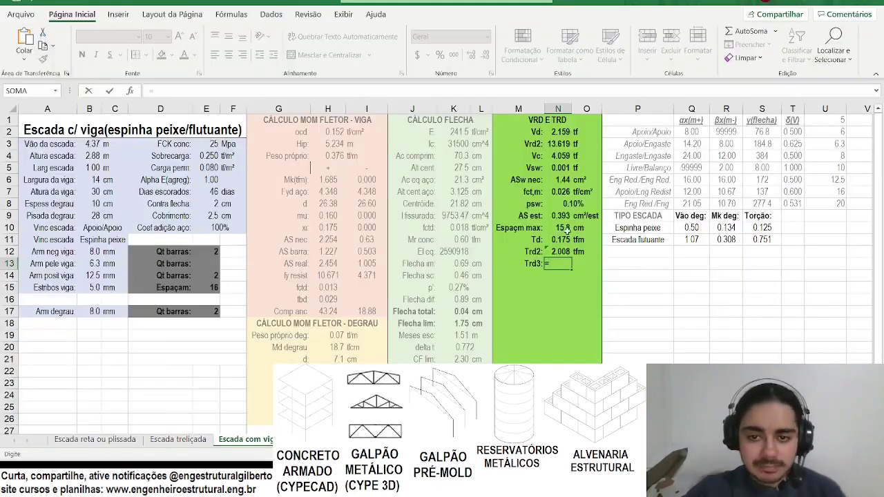
Recheck the TRd3 expression in the standard and replace the label in M13 with "A90:".
key("alt+Tab")
key("alt+Tab")
left_click(520, 262)
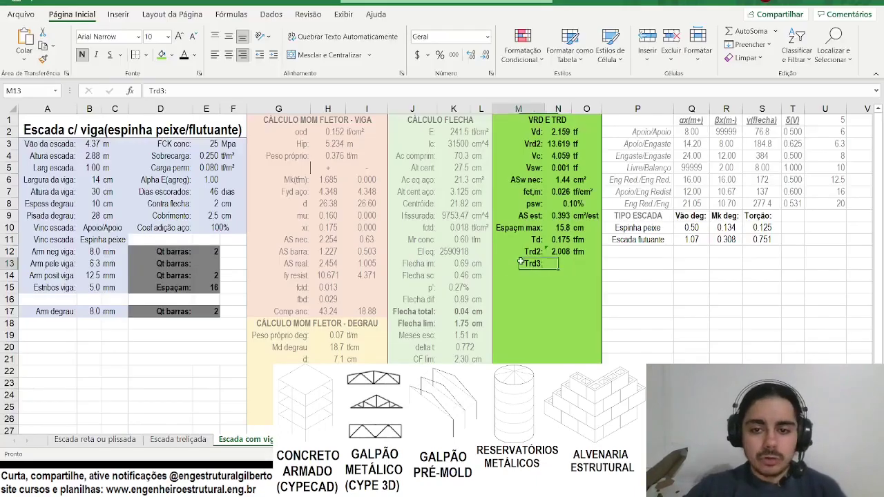
type("A90:")
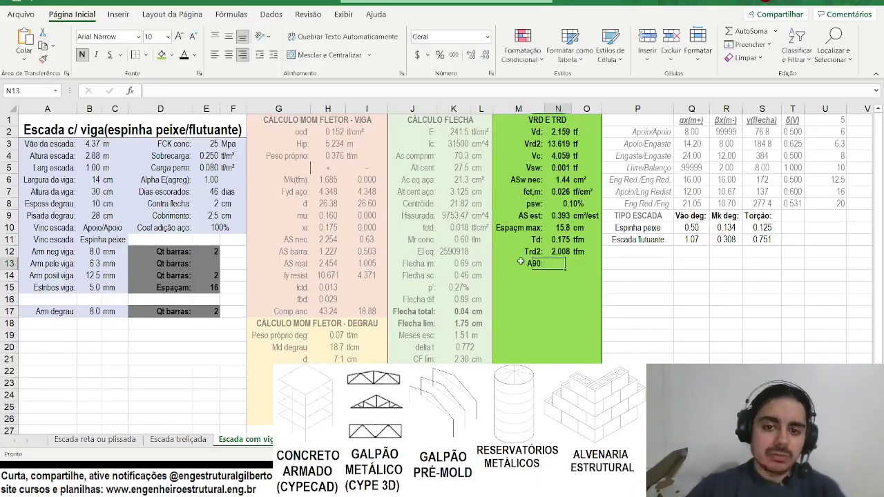
Switch to the standard and examine the terms of the TRd3 expression in 17.5.1.6, including A90 and fywd.
key("alt+Tab")
scroll(214, 178, "down", 4)
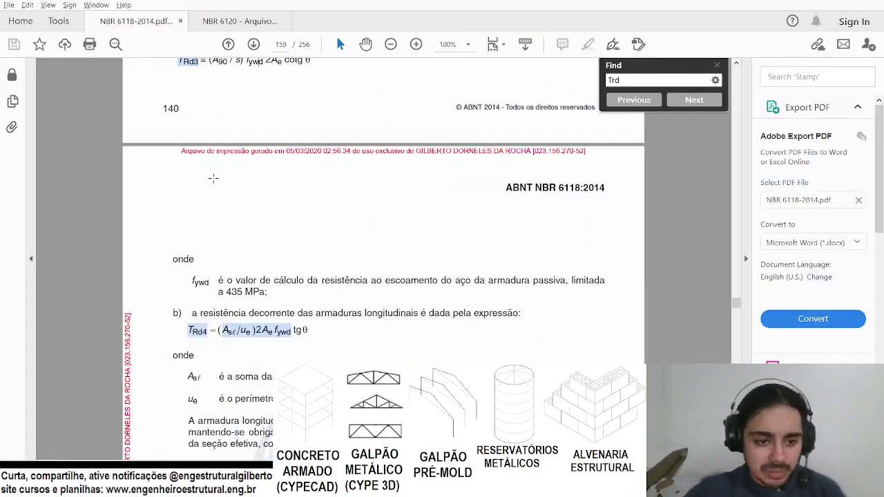
scroll(213, 178, "down", 1)
scroll(230, 265, "up", 2)
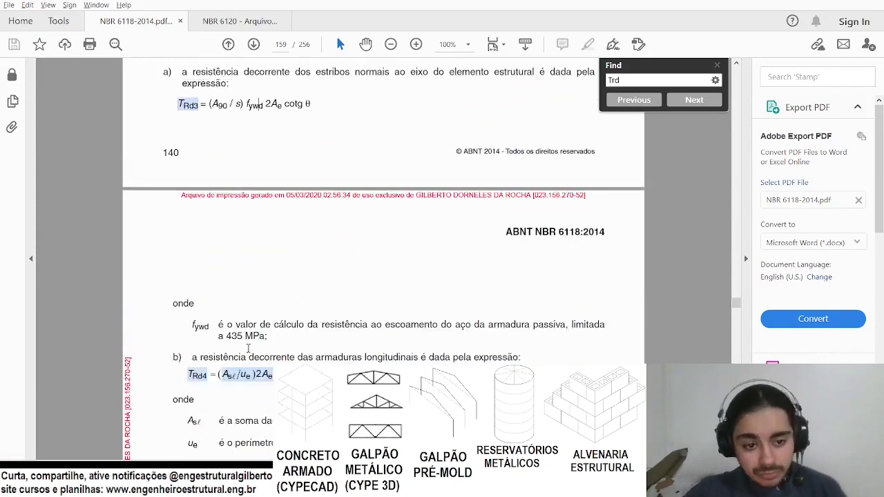
scroll(206, 178, "up", 2)
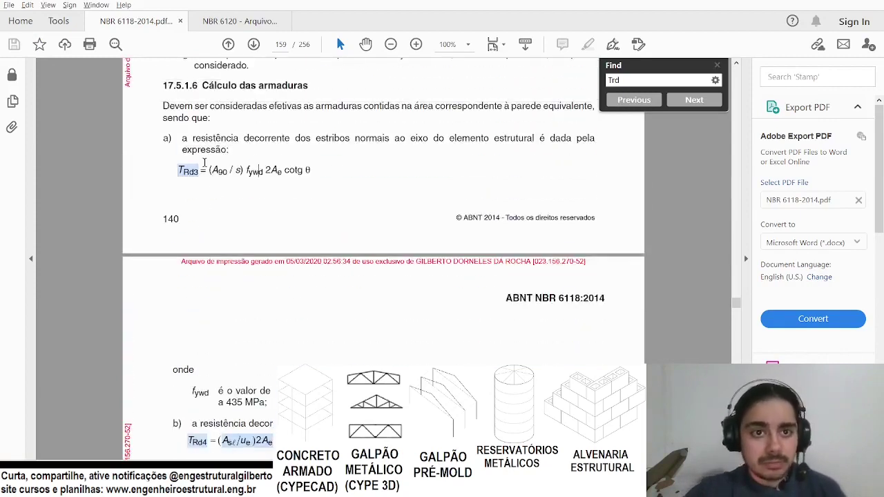
double_click(356, 136)
left_click(311, 139)
scroll(205, 137, "up", 3)
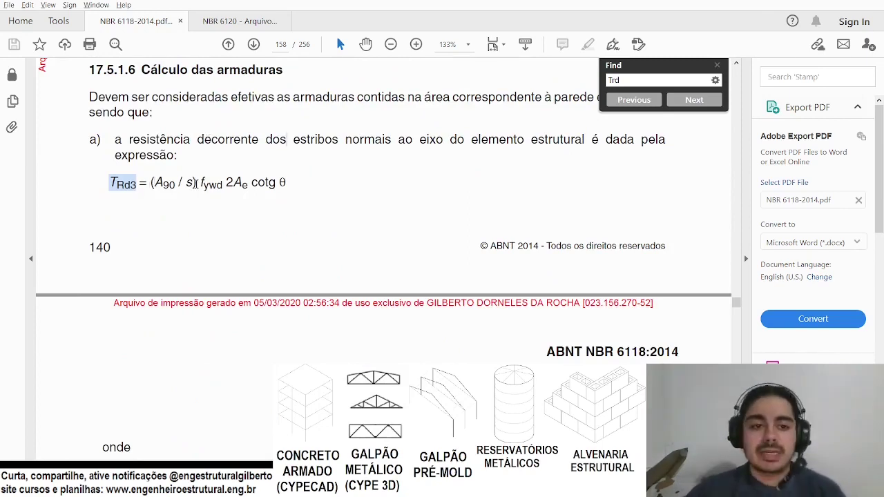
Start the A90 formula in N13 as =N11/2/, checking the terms of the TRd3 expression in the standard.
double_click(207, 183)
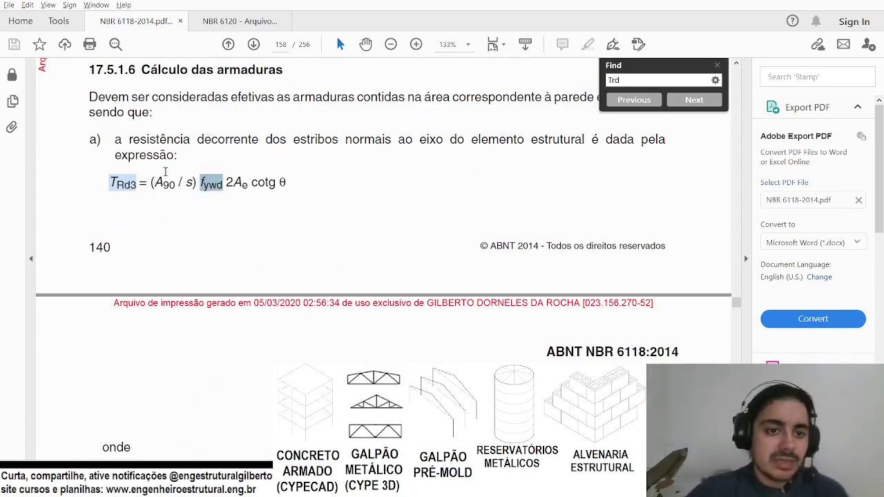
key("alt+Tab")
left_click(558, 264)
type("=")
key("alt+Tab")
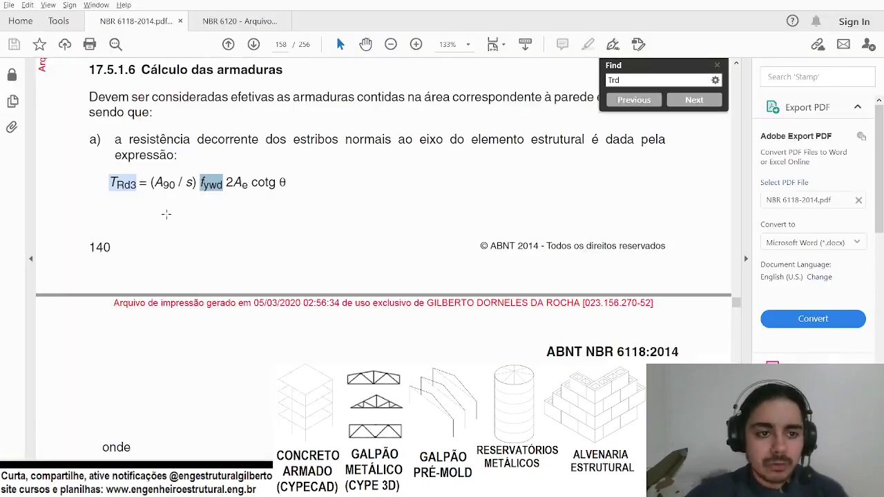
key("alt+Tab")
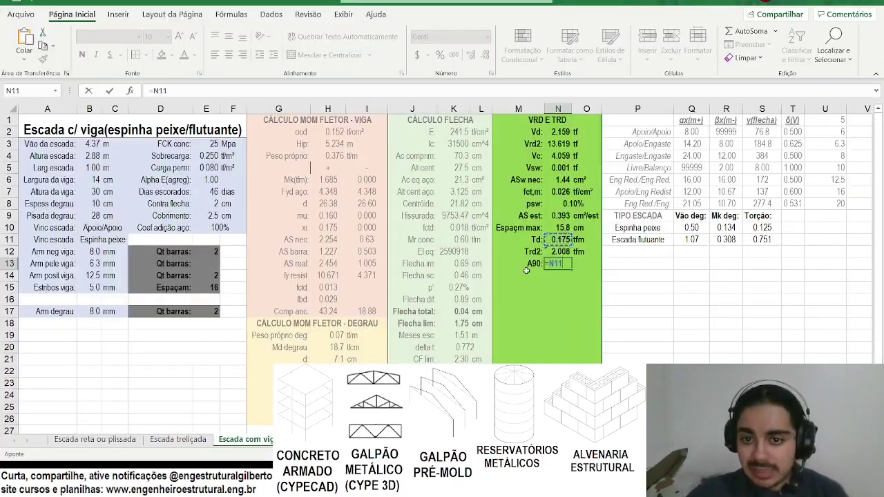
key("alt+Tab")
key("alt+Tab")
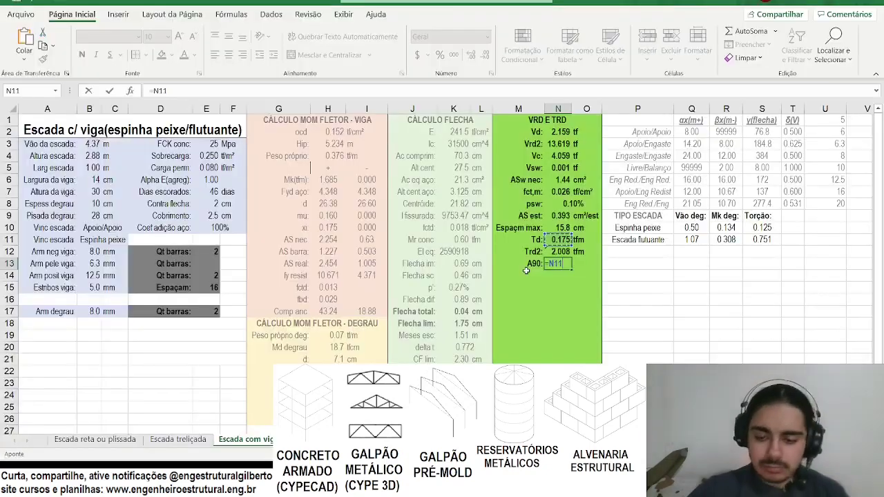
key("alt+Tab")
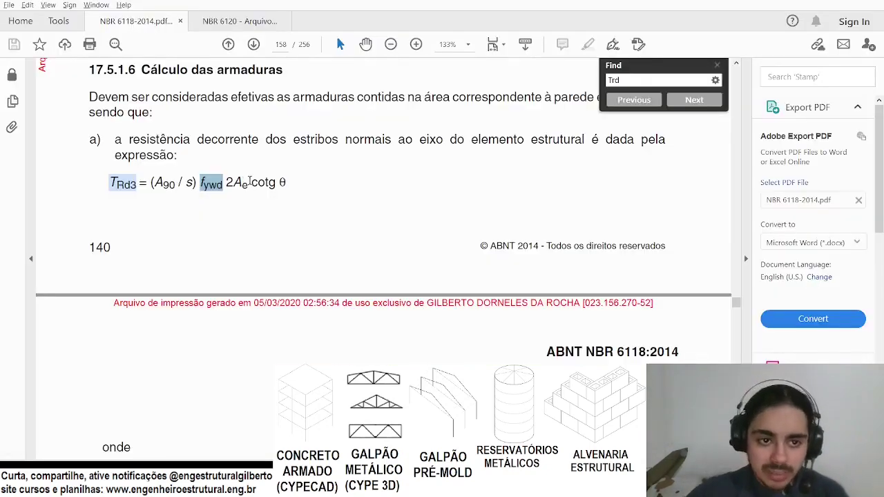
key("alt+Tab")
key("alt+Tab")
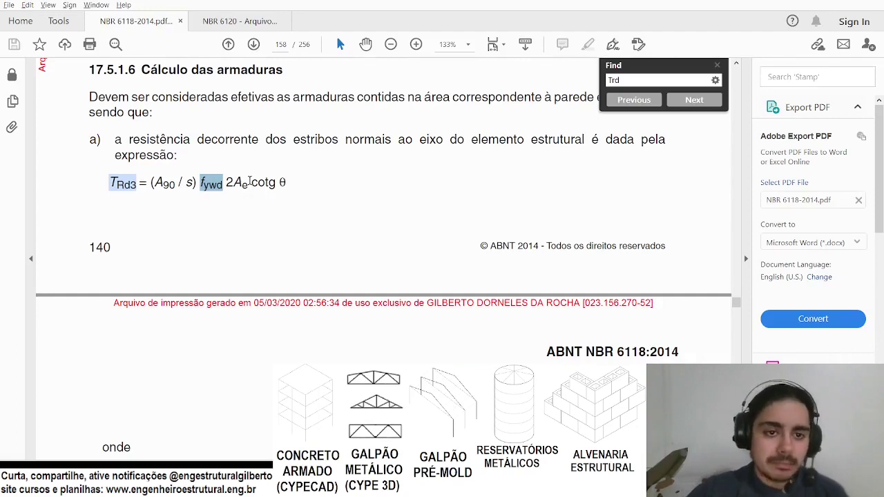
key("alt+Tab")
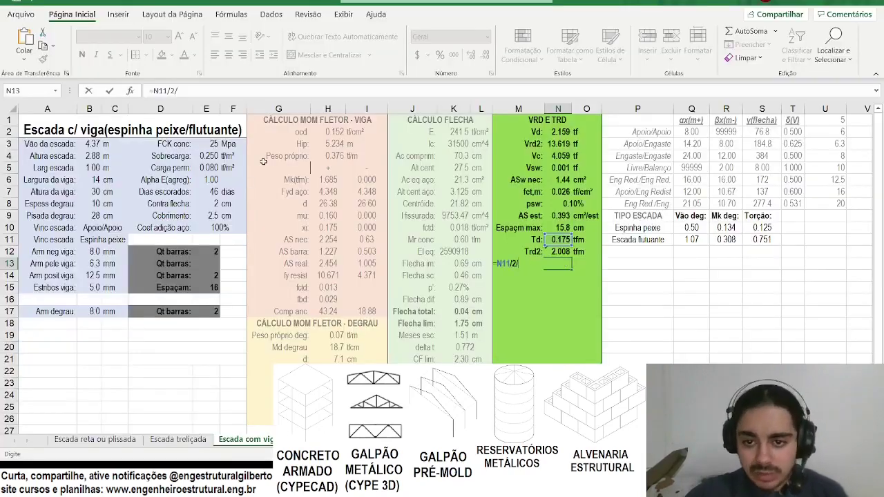
Check the definitions of fywd and Ae around section 17.5.1.6 of the standard, then return to the spreadsheet.
key("alt+Tab")
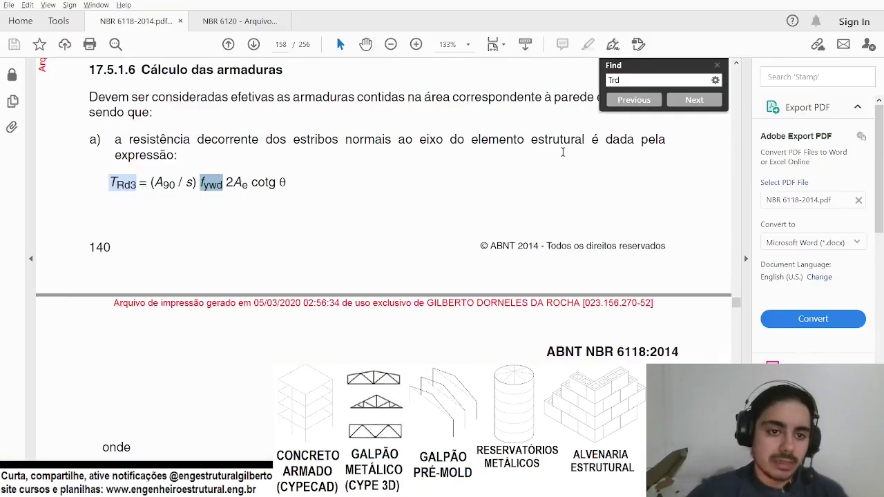
scroll(300, 154, "down", 5)
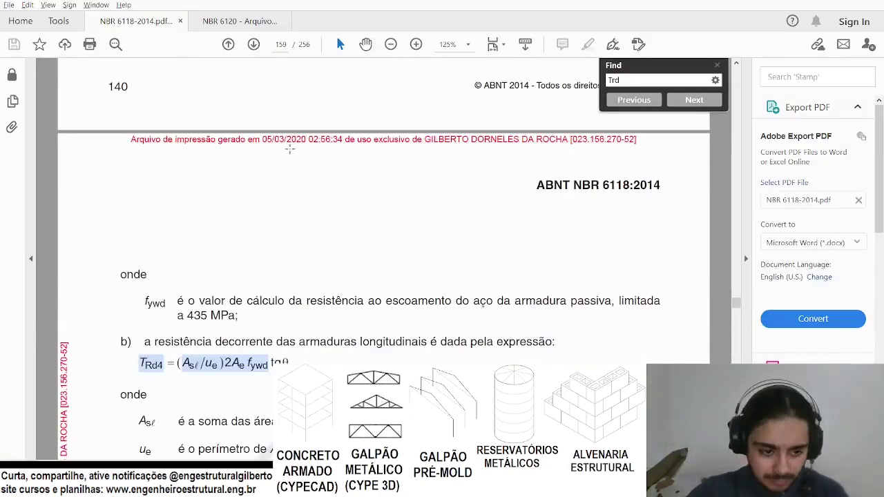
scroll(291, 149, "down", 2)
scroll(291, 148, "up", 5)
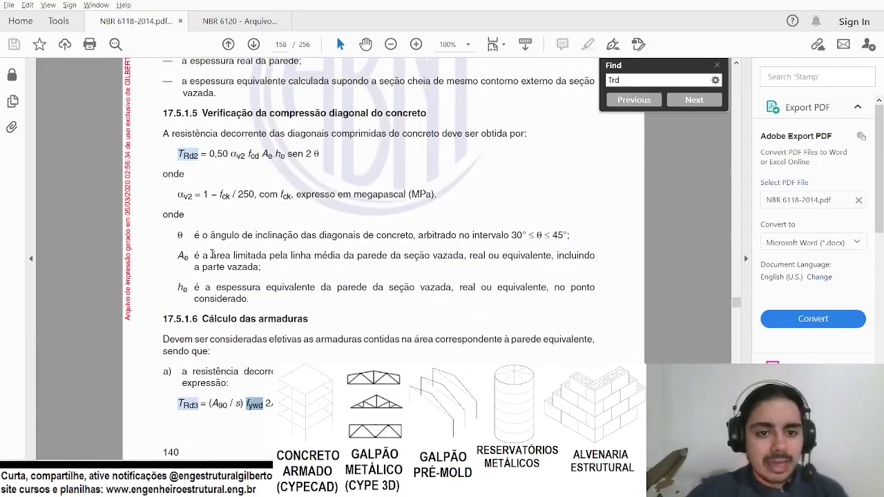
key("alt+Tab")
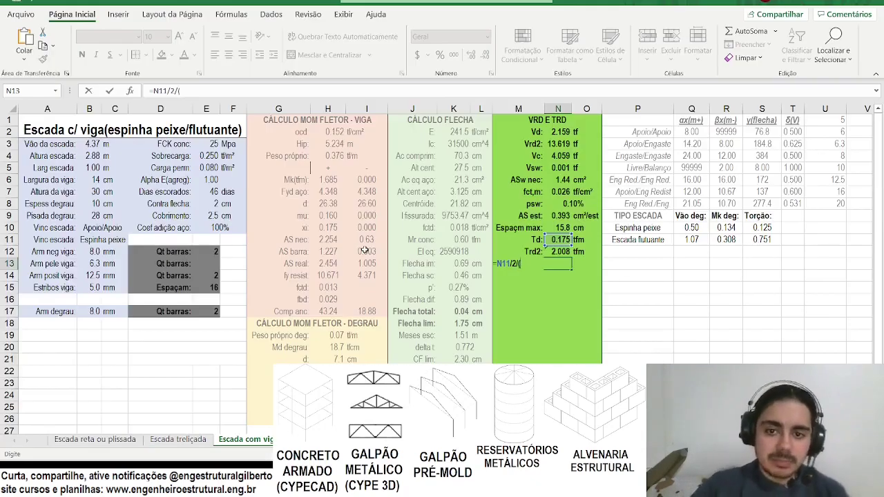
Complete the A90 formula in N13 as =N11/2/((B6-E9*2-B15/10)/100), using beam width, cover and stirrup diameter.
left_click(90, 179)
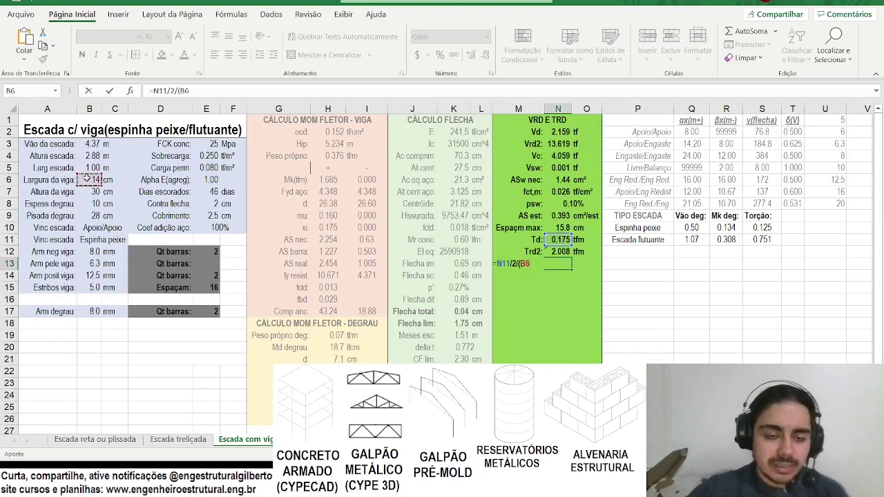
type("-")
left_click(209, 215)
type("*2-")
left_click(100, 288)
type("/10")
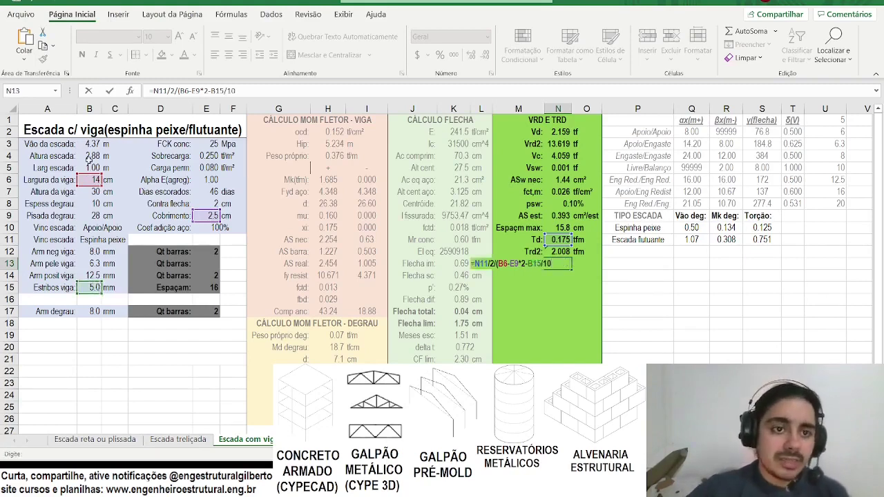
left_click(503, 263)
type("(")
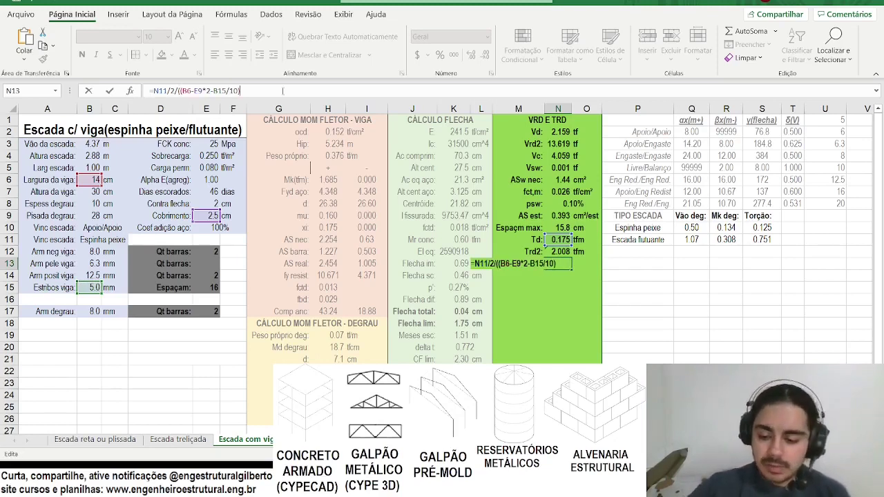
type("/100")
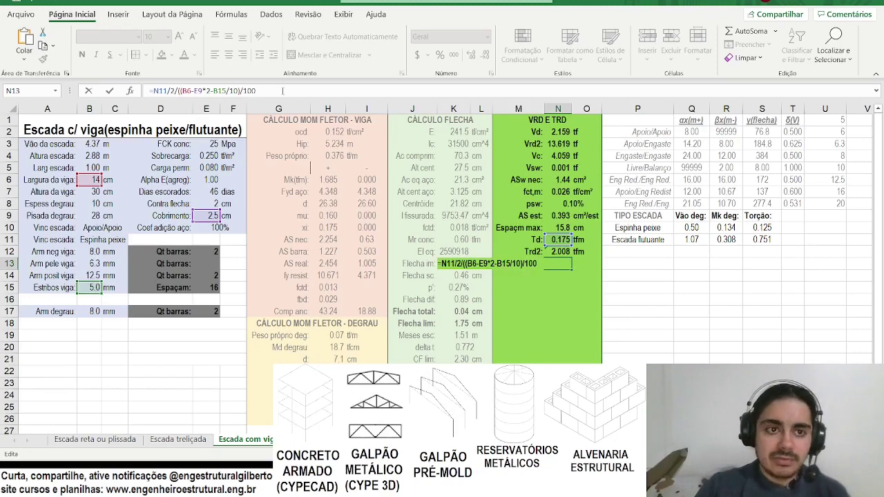
key("Return")
Enter the unit "cm²" for A90 in O13.
key("Up")
key("Right")
key("Right")
type("cm²")
key("Return")
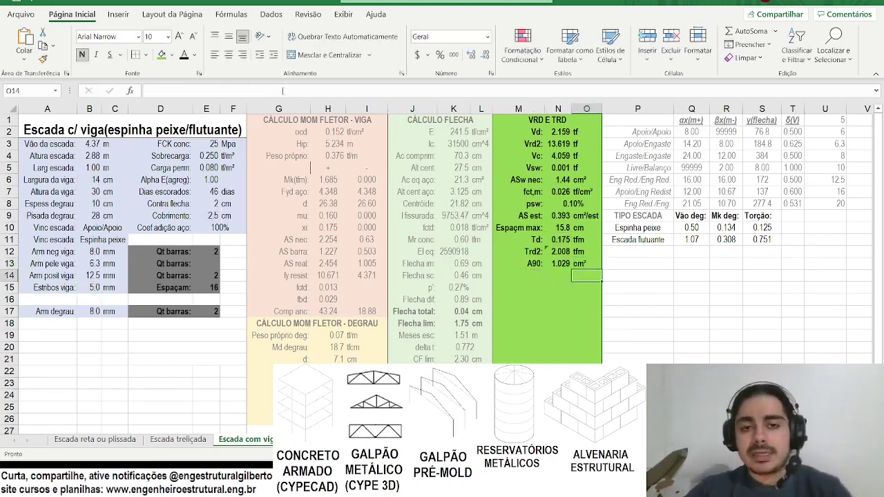
Add the A90 value N13 to the first term of the MÁXIMO formula for ASw nec in N6.
left_click(558, 263)
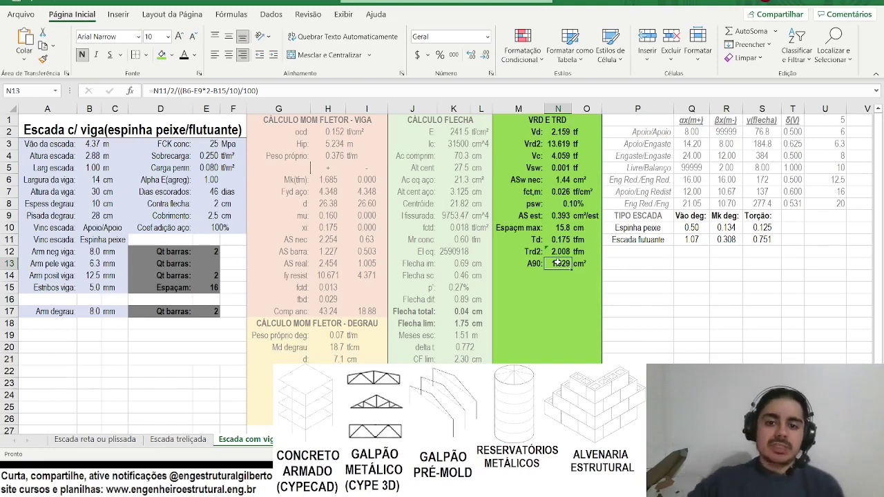
left_click(556, 191)
left_click(555, 180)
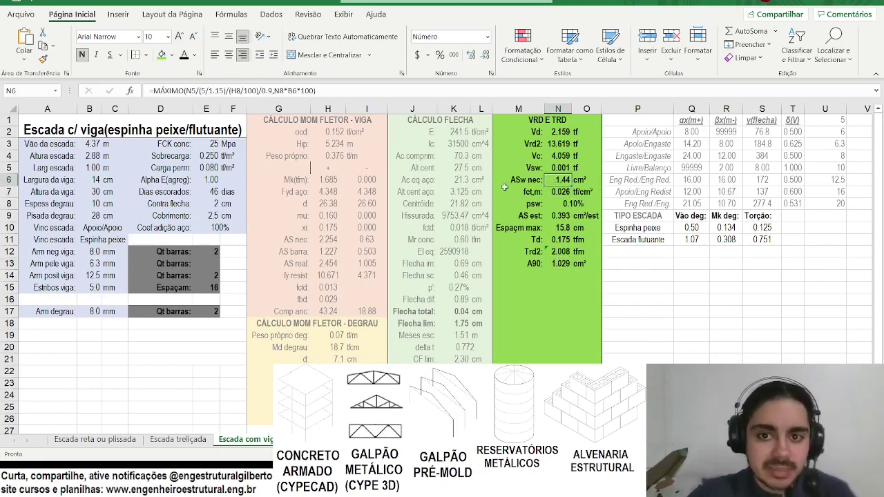
left_click(228, 90)
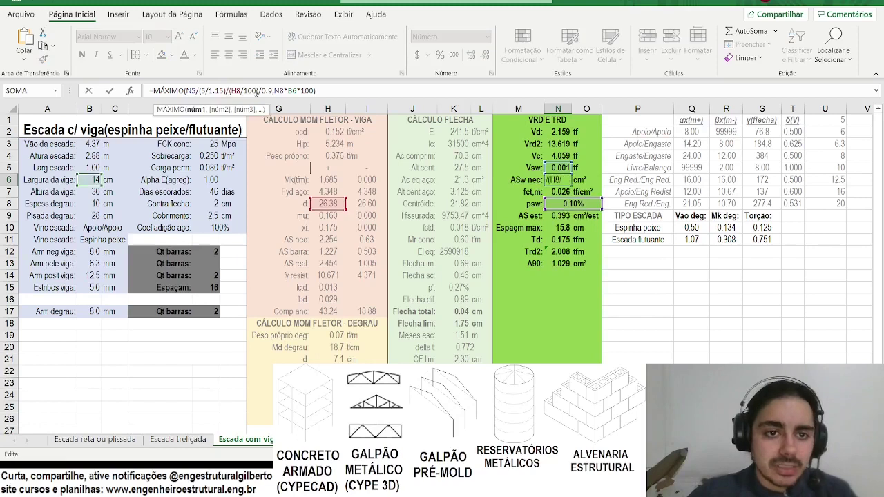
left_click(273, 90)
type("+")
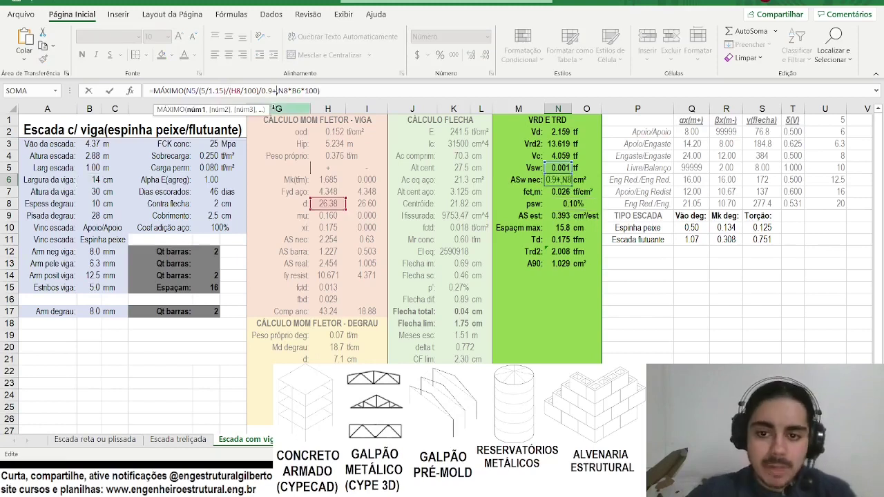
left_click(557, 264)
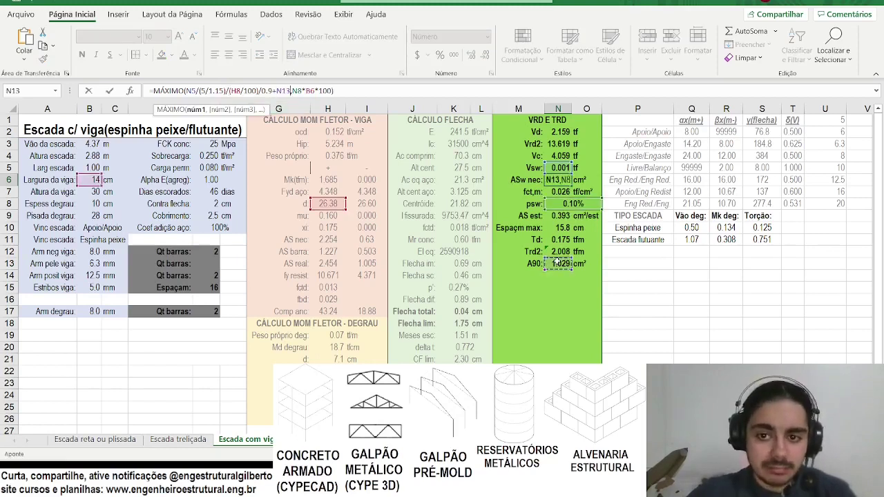
key("Return")
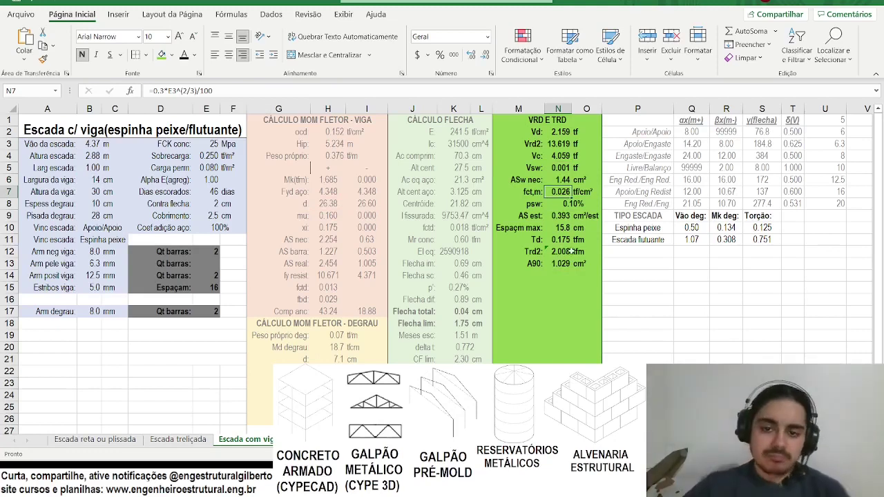
Switch to the standard and examine the longitudinal reinforcement expression TRd4, comparing its terms with those of TRd3.
key("alt+Tab")
key("Return")
key("ctrl+plus")
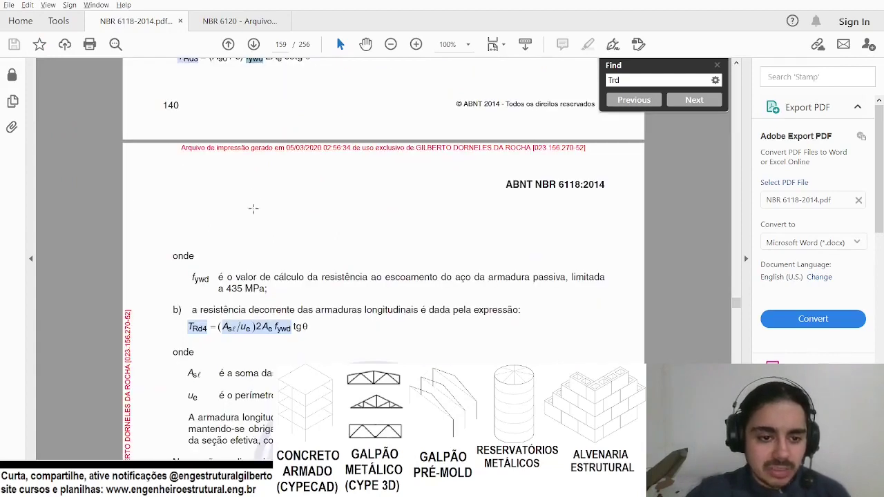
scroll(255, 227, "down", 3)
triple_click(240, 243)
left_click_drag(238, 247, 279, 246)
left_click(354, 267)
left_click(353, 264)
scroll(383, 242, "up", 4)
scroll(268, 152, "down", 2)
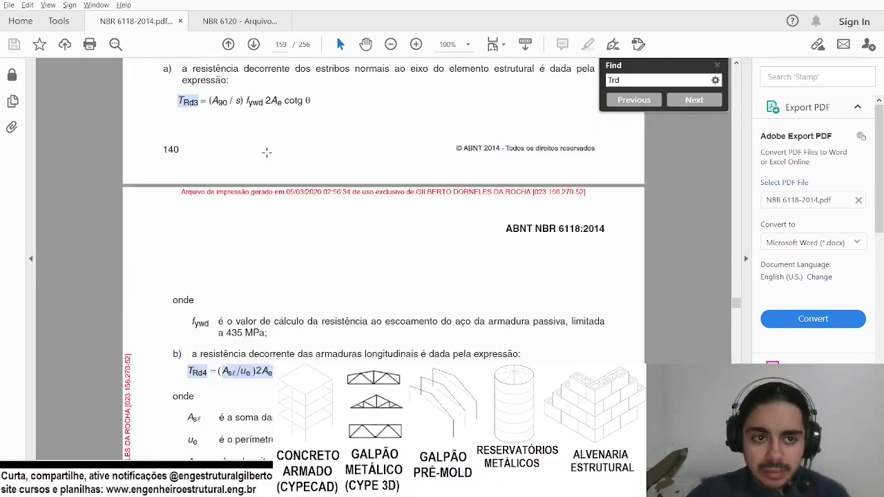
scroll(263, 304, "down", 1)
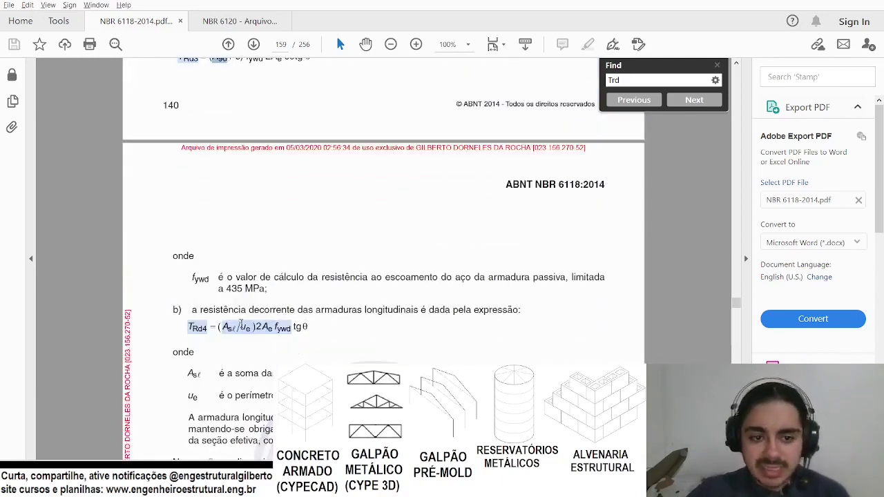
scroll(238, 281, "up", 1)
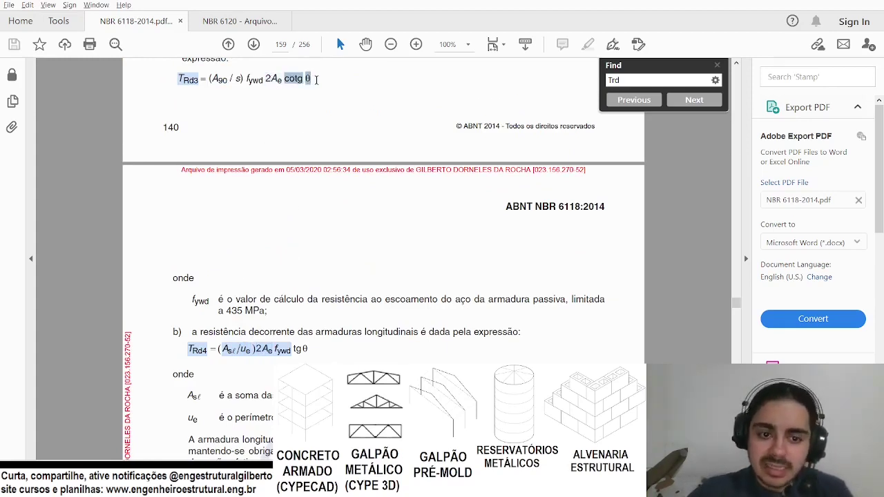
scroll(312, 218, "down", 4)
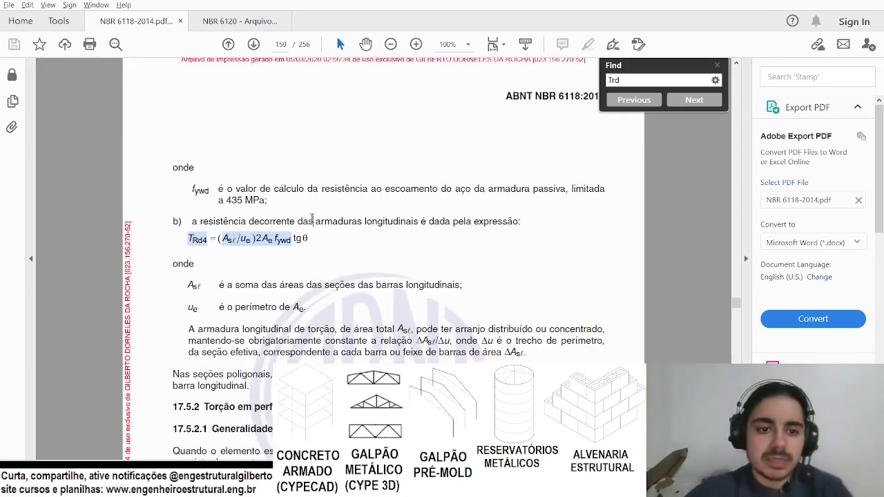
Return to the spreadsheet, label M14 "Qt barras pele:" and auto-fit the width of column M.
key("alt+Tab")
left_click(525, 268)
left_click(526, 265)
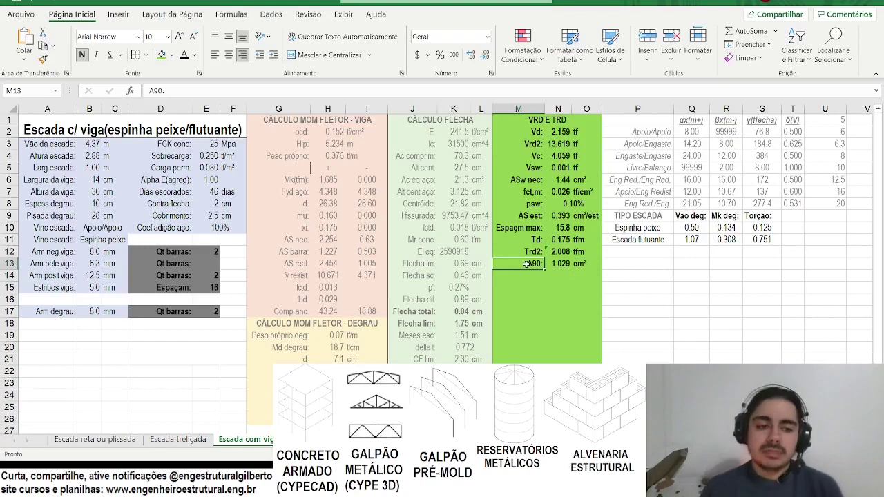
left_click(527, 275)
type("Qt bar")
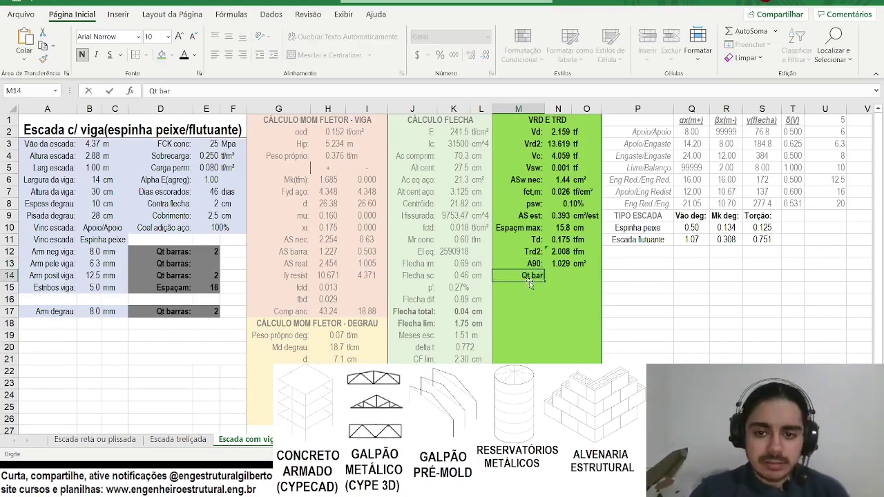
type("ras pele:")
key("Return")
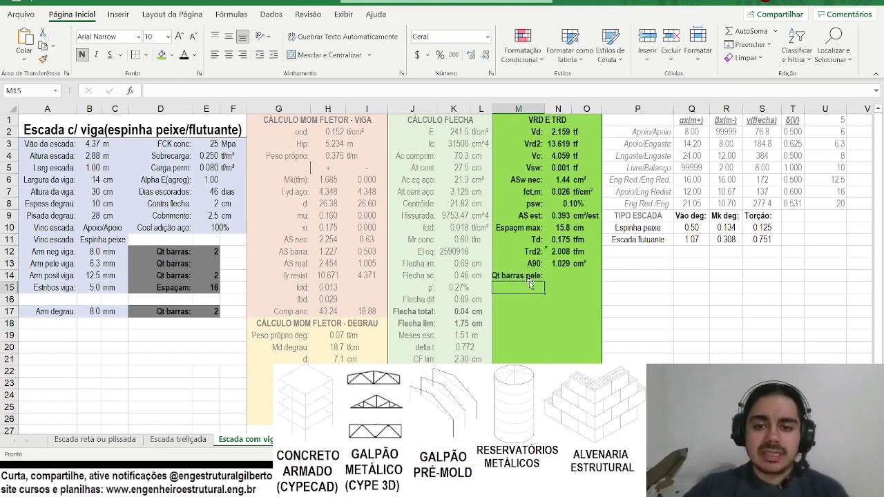
double_click(544, 108)
Replace the label in M14 with "AS pele ef:".
left_click(521, 275)
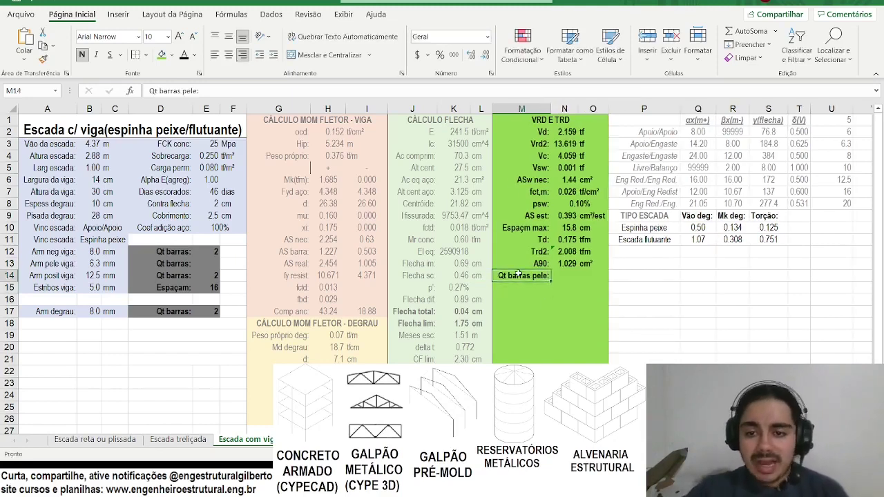
type("AS est:")
key("BackSpace")
key("BackSpace")
key("BackSpace")
type("pele")
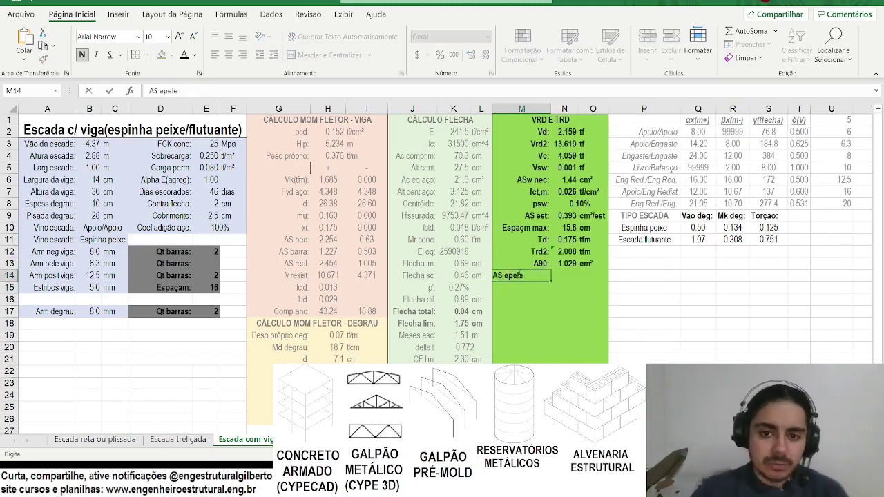
key("BackSpace")
key("BackSpace")
key("BackSpace")
type("pele")
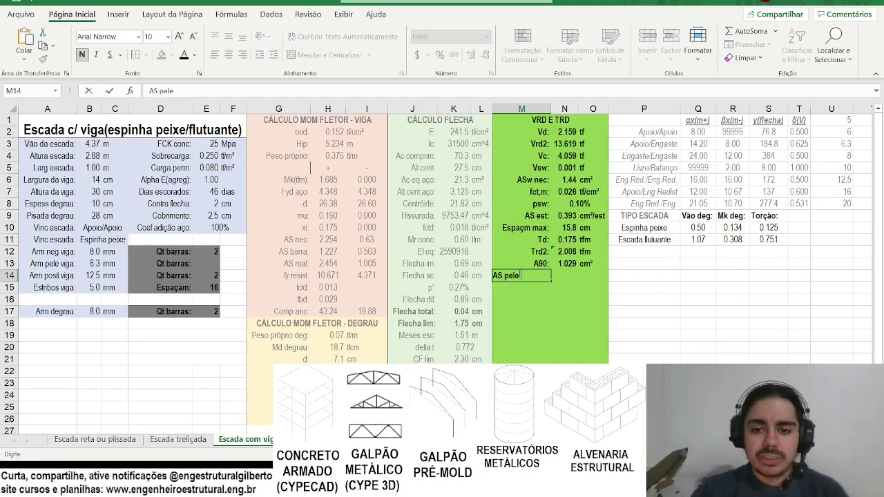
type(" ef:")
key("Return")
key("Return")
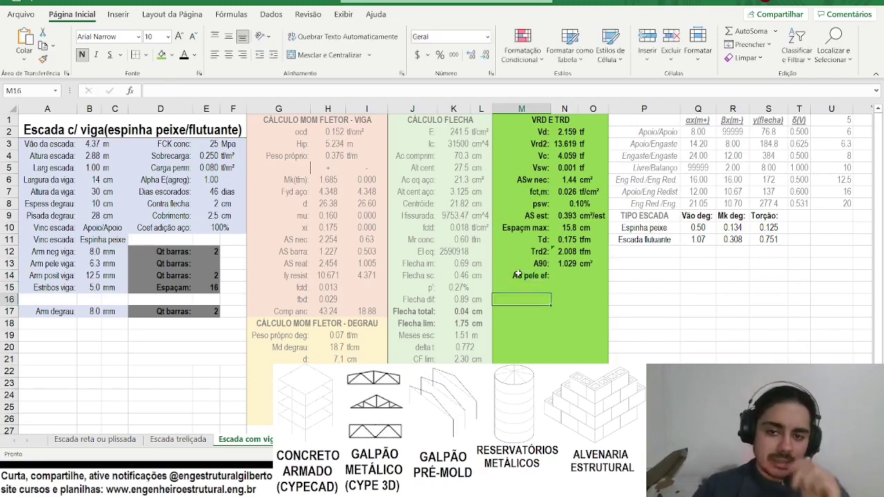
Calculate the AS pele ef value in N14 with the formula =N13-MÍNIMO(H13:I13).
key("Up")
key("Up")
key("Right")
type("=")
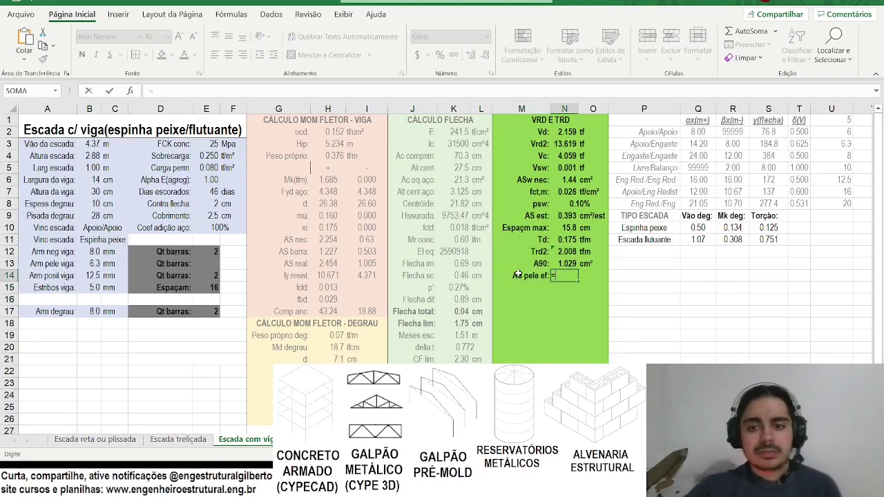
left_click(554, 263)
type("-mínimo(")
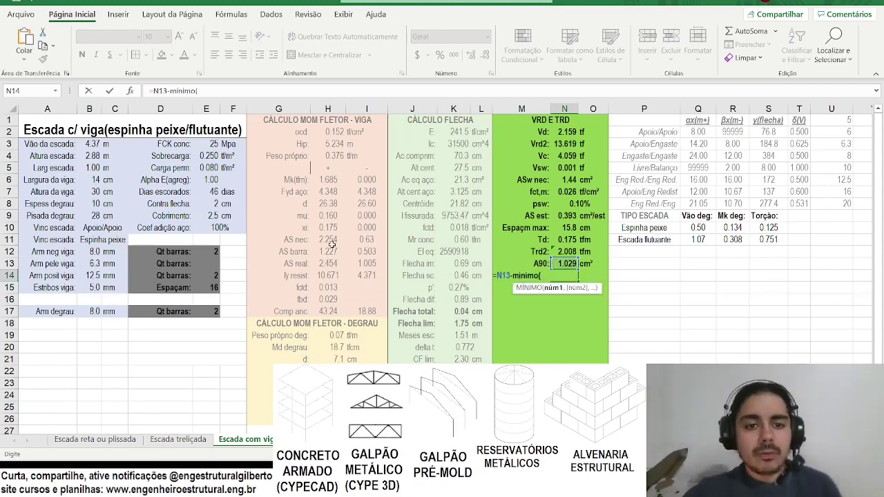
left_click_drag(332, 241, 357, 240)
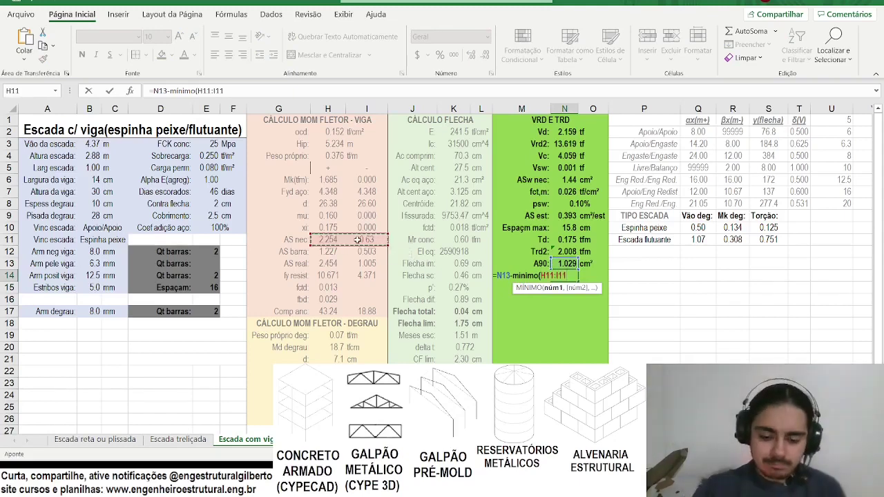
left_click_drag(330, 263, 353, 264)
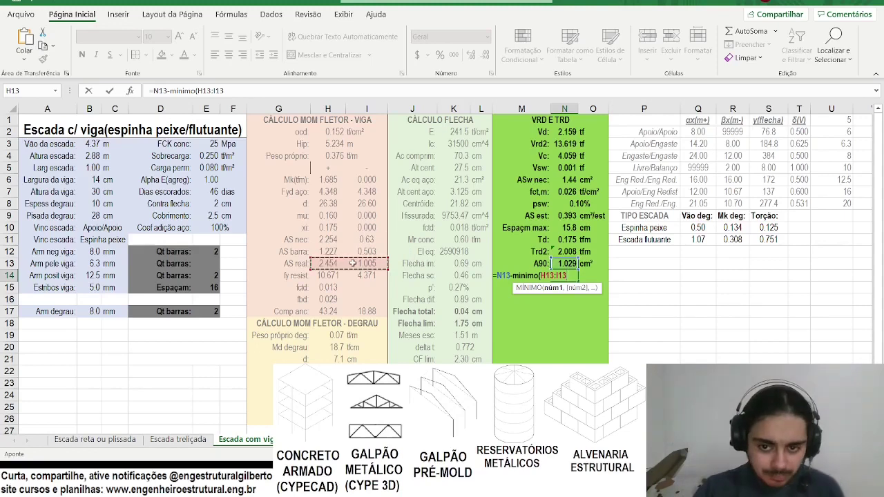
type(")")
key("Return")
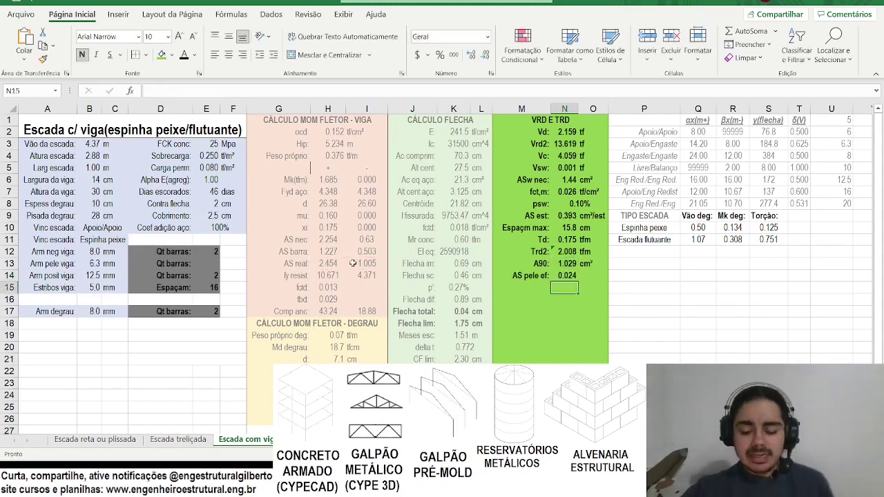
Enter the unit cm² beside the AS pele ef value, in O14.
key("Up")
key("Right")
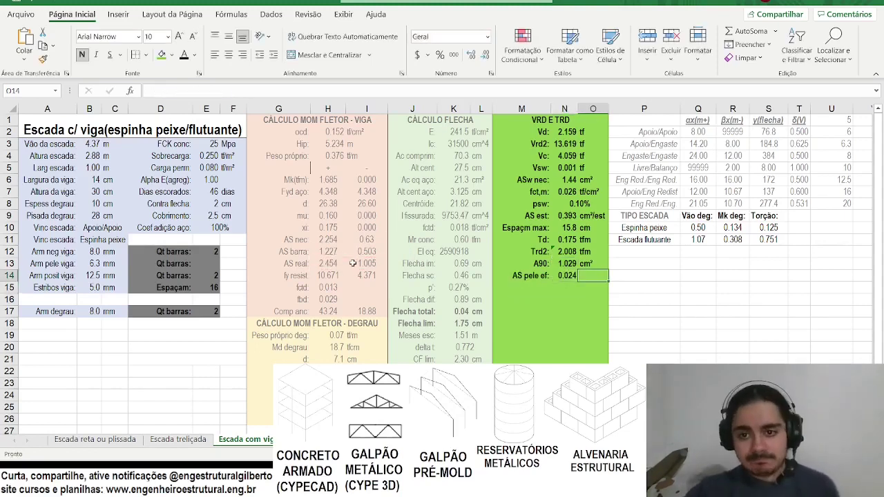
type("cm²")
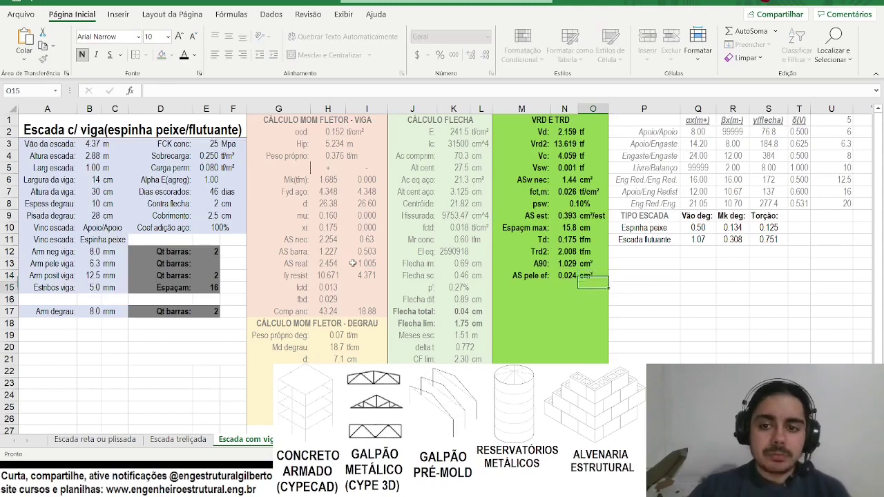
key("Return")
Fill row M14:O14 down into row 15 and label M15 "Qt barras/face:".
left_click_drag(51, 254, 185, 253)
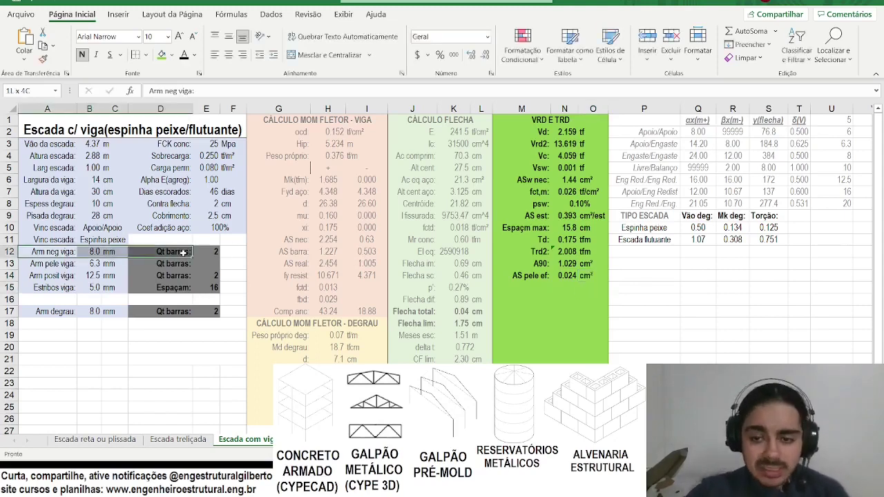
left_click(260, 297)
left_click_drag(517, 276, 607, 293)
left_click(522, 286)
type("Q")
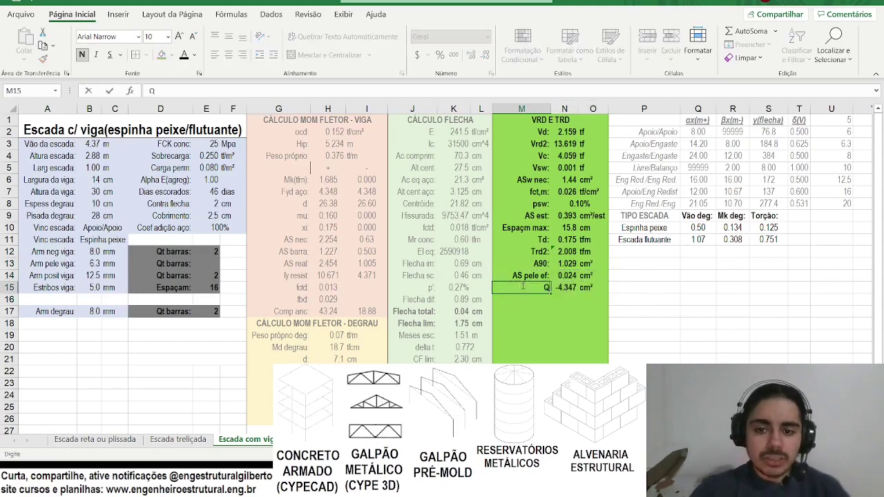
type("t barras/")
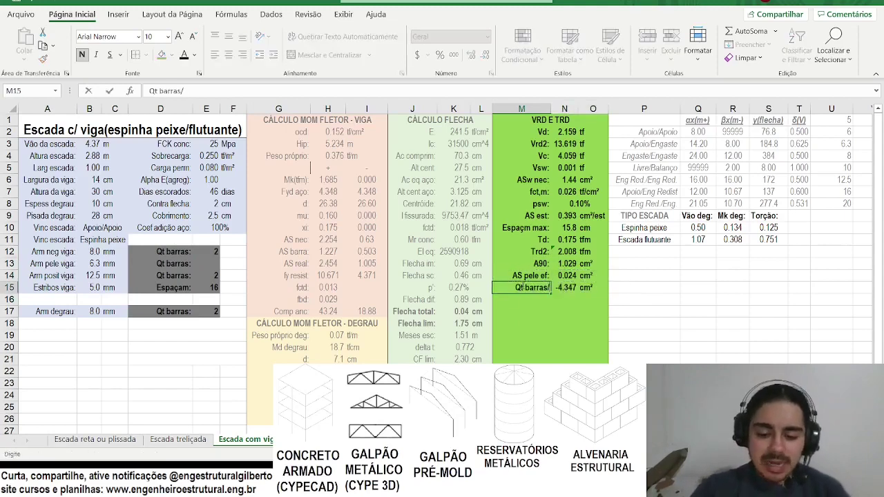
type("face:")
key("Tab")
type("=")
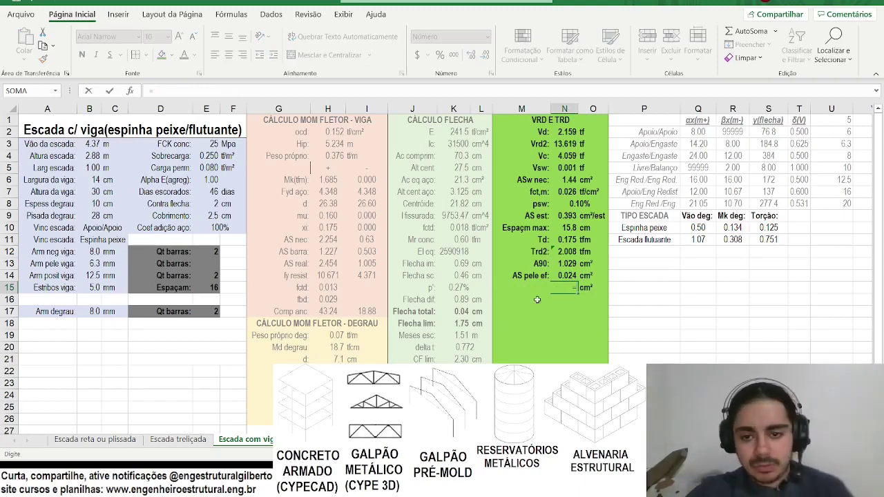
key("Escape")
Copy M15:O15 into row 16 and replace the label in M15 with "AS arm pele:".
left_click_drag(529, 290, 591, 289)
key("ctrl+c")
left_click(537, 299)
key("ctrl+v")
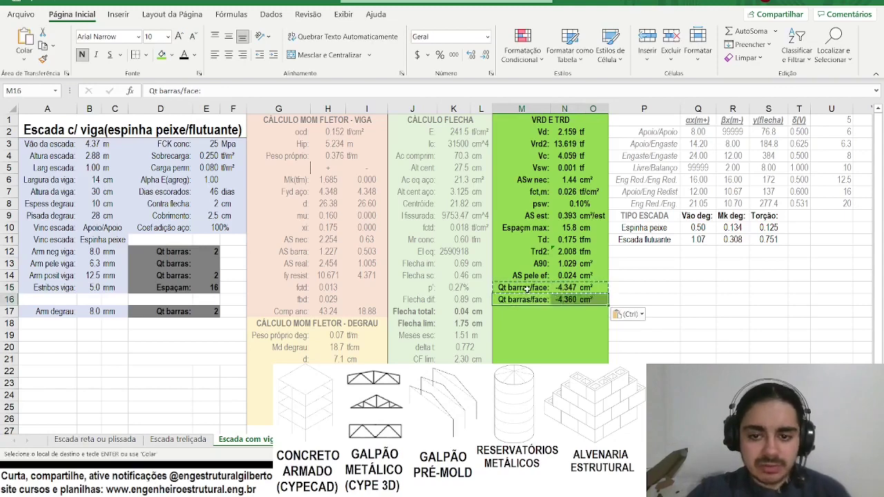
left_click(533, 290)
key("Escape")
type("AS")
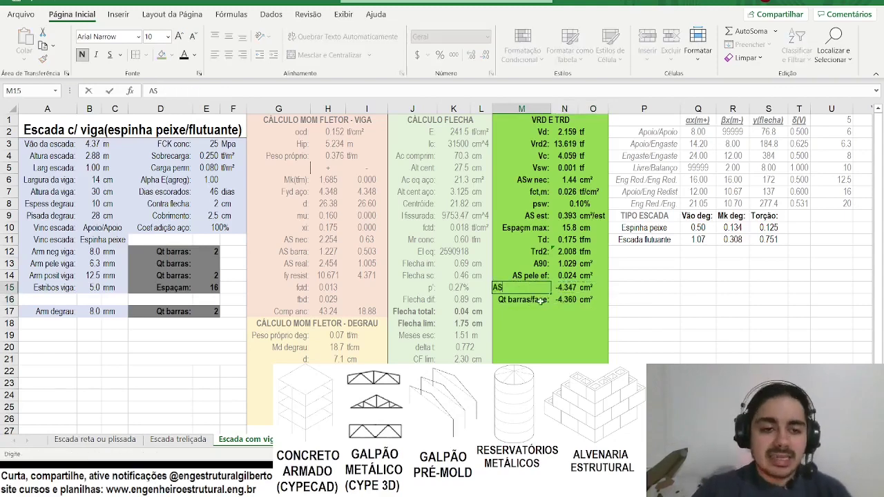
type(" arm pele:")
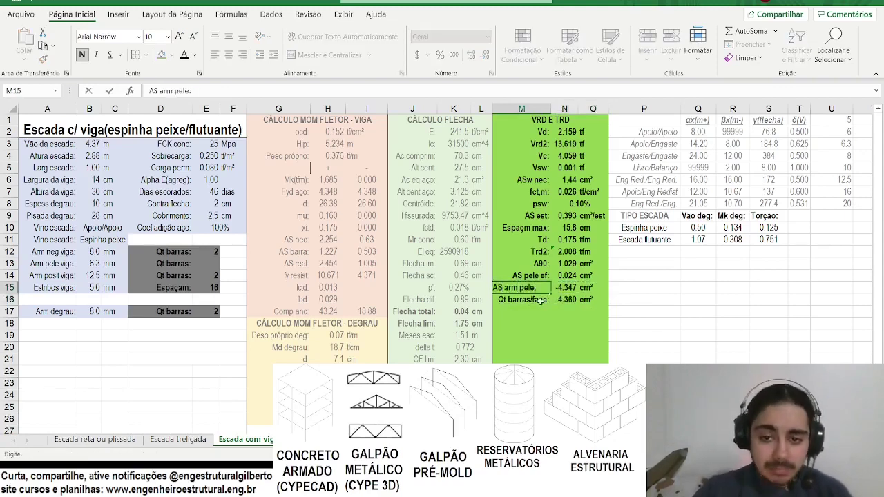
Calculate the skin bar area in N15 with the formula =B13^2*PI()/400.
key("Tab")
type("=")
left_click(90, 264)
type("^2")
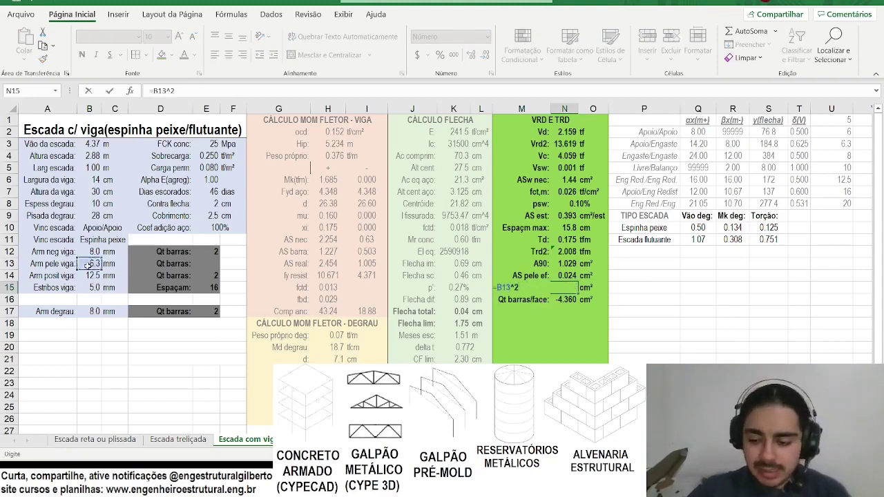
type("*pi(")
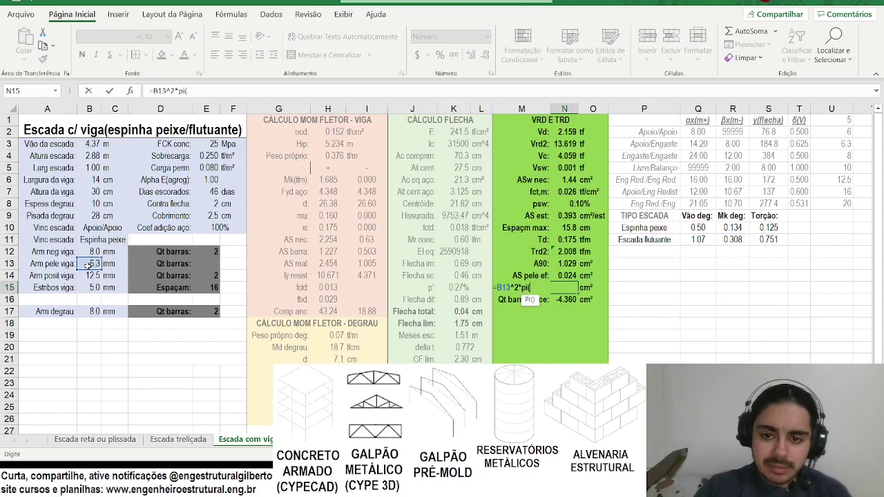
type(")/400")
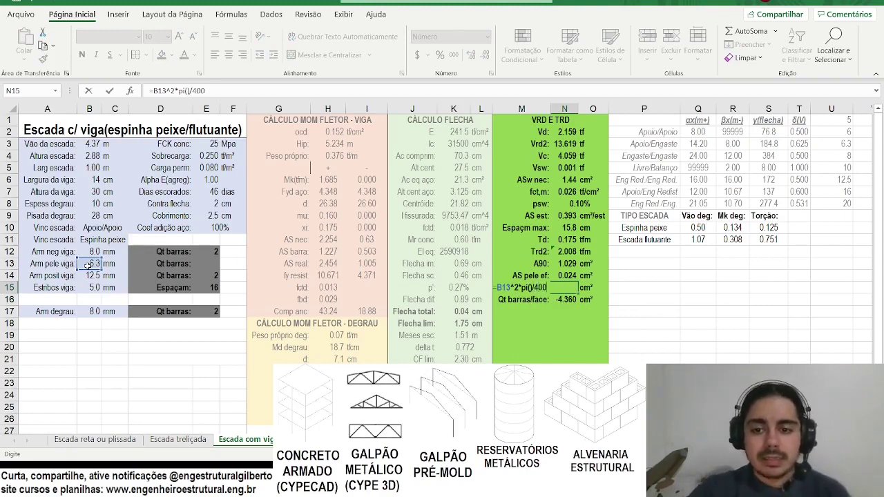
key("Return")
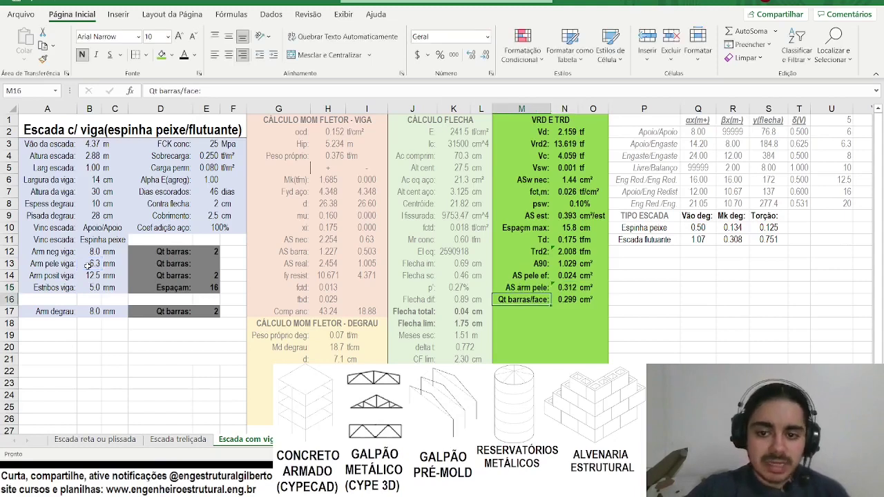
key("Up")
key("Right")
key("Right")
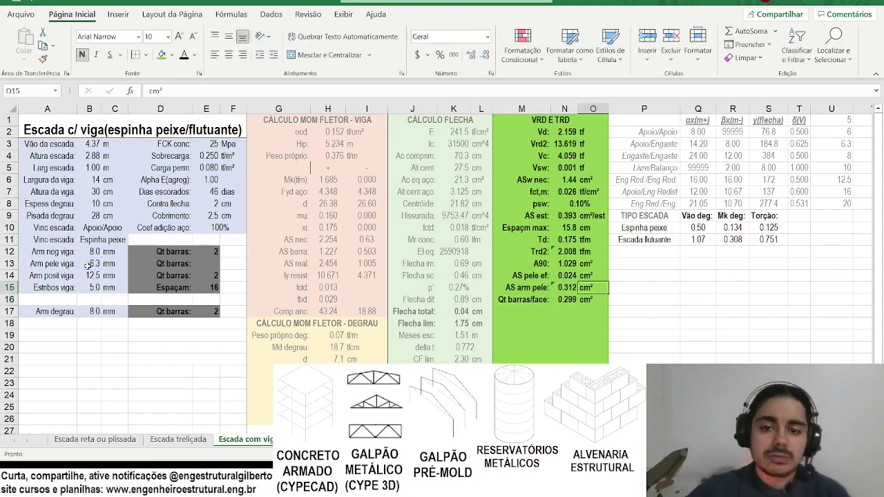
left_click(498, 275)
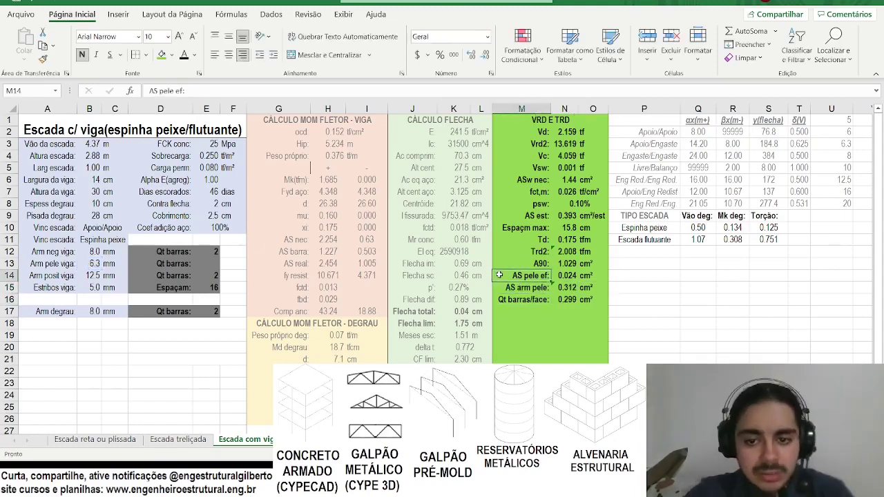
left_click(565, 275)
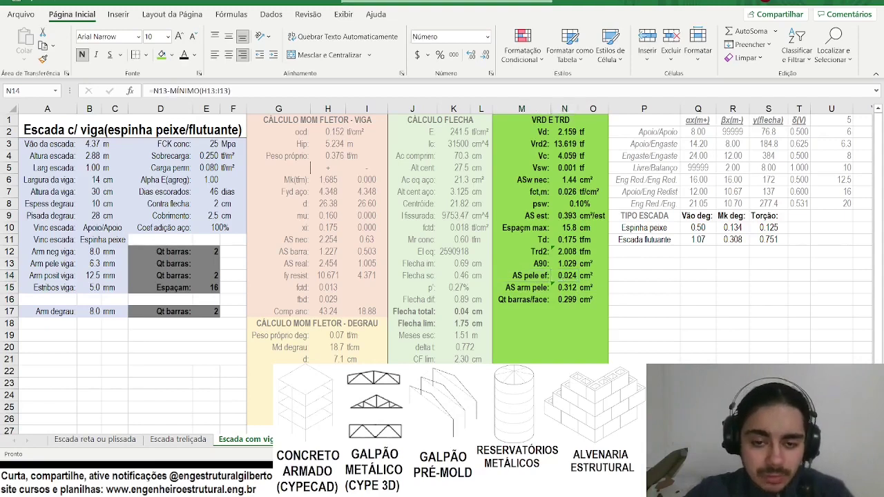
Switch to the NBR 6118 PDF, search for "pele" and examine clause 18.3.5 and the torsion reinforcement rules above it.
key("alt+Tab")
key("ctrl+f")
type("pele")
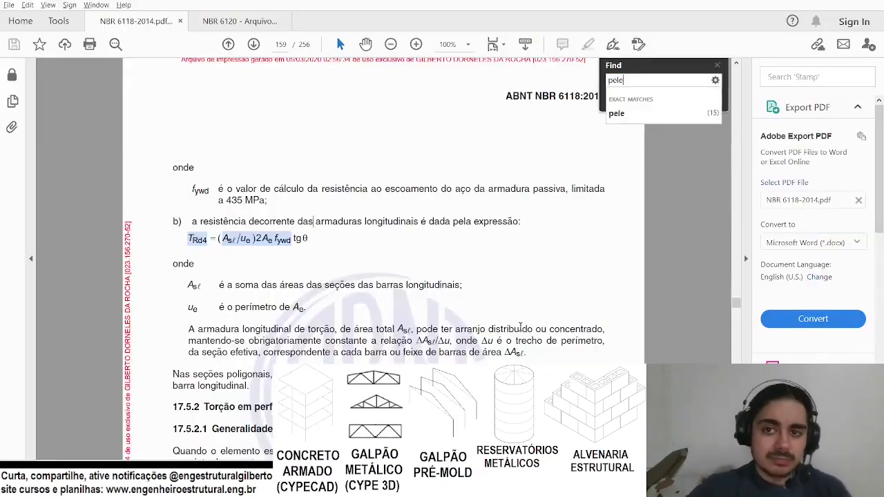
key("Return")
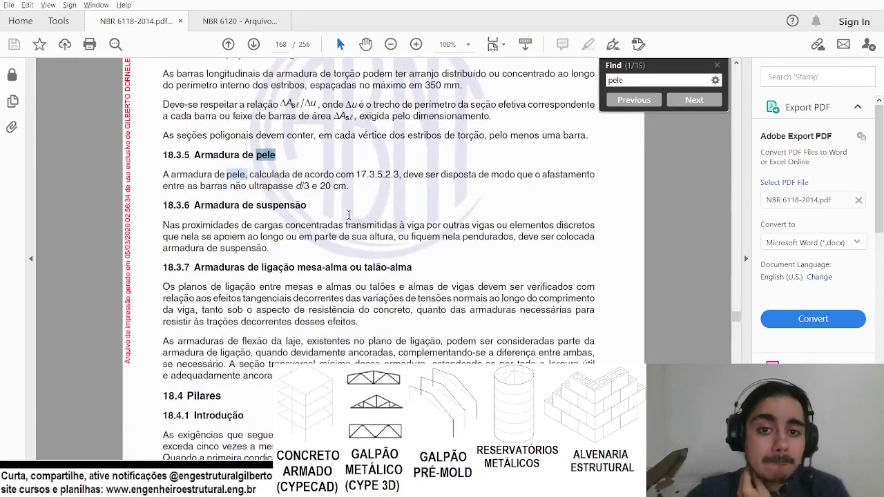
left_click_drag(333, 174, 221, 177)
double_click(191, 174)
left_click_drag(423, 174, 250, 185)
left_click(271, 174)
left_click(271, 174)
triple_click(272, 174)
left_click(272, 175)
triple_click(277, 178)
scroll(277, 178, "up", 3)
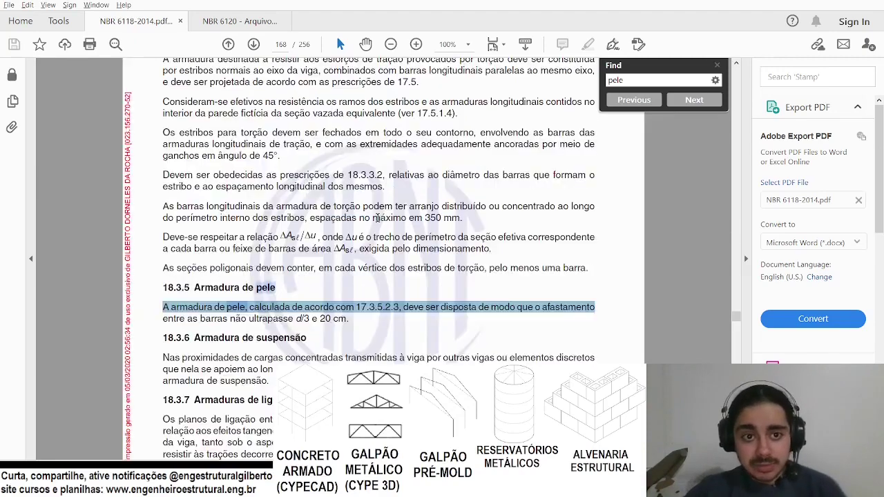
scroll(378, 219, "down", 1)
key("alt+Tab")
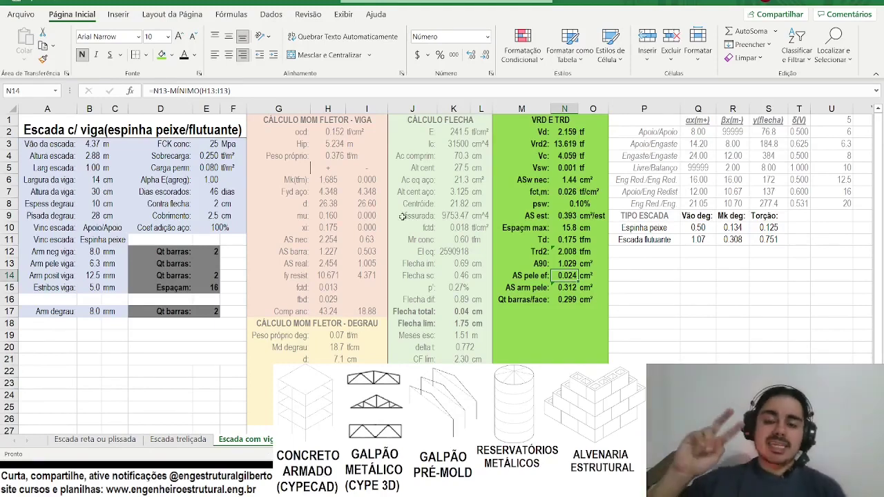
key("alt+Tab")
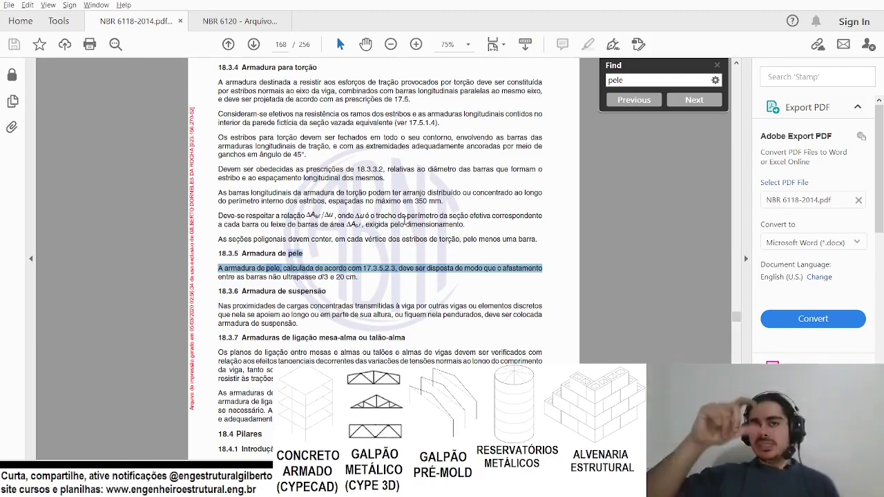
Go to the previous match for "pele" and examine the minimum lateral reinforcement rule in clause 17.3.5.2.3.
scroll(476, 211, "down", 2)
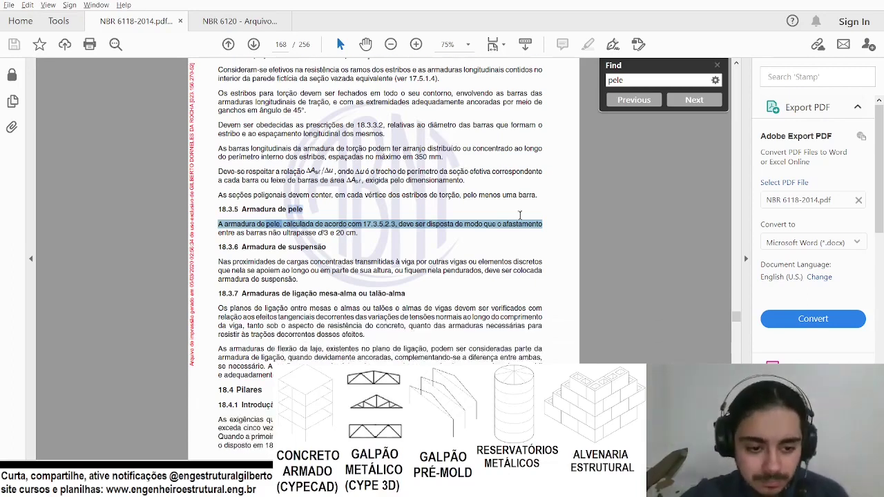
left_click(642, 101)
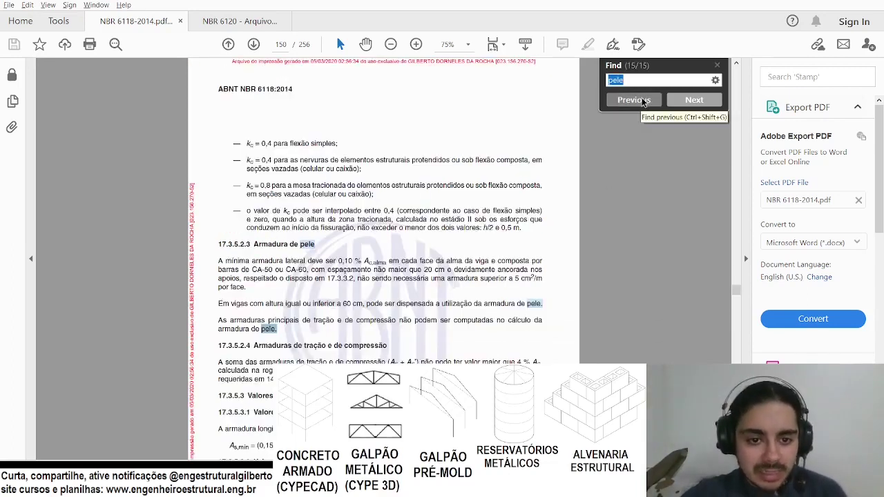
scroll(297, 173, "down", 1)
scroll(332, 205, "up", 2)
left_click_drag(297, 227, 387, 227)
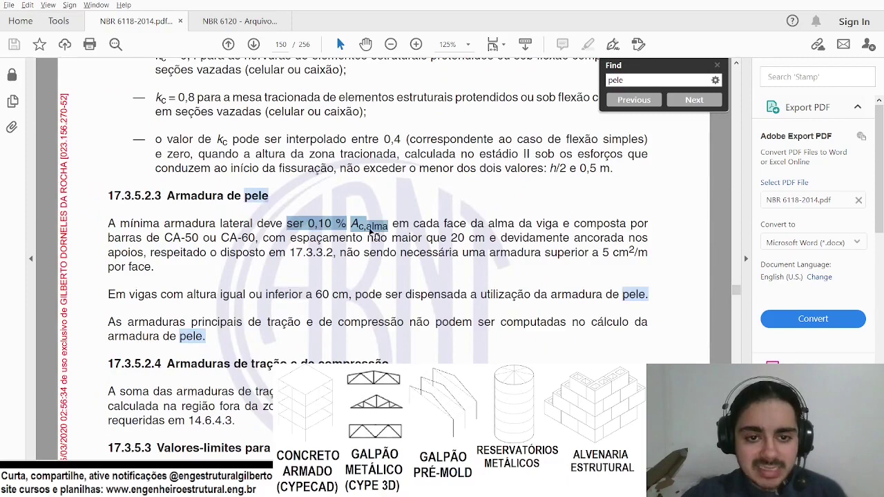
Return to the spreadsheet and change the label in M14 to "AS pele min:".
key("alt+Tab")
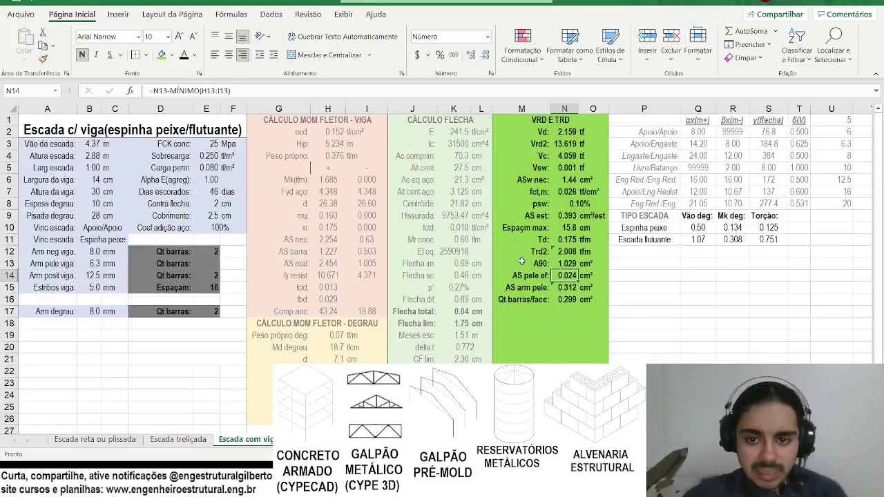
left_click(521, 274)
left_click(181, 90)
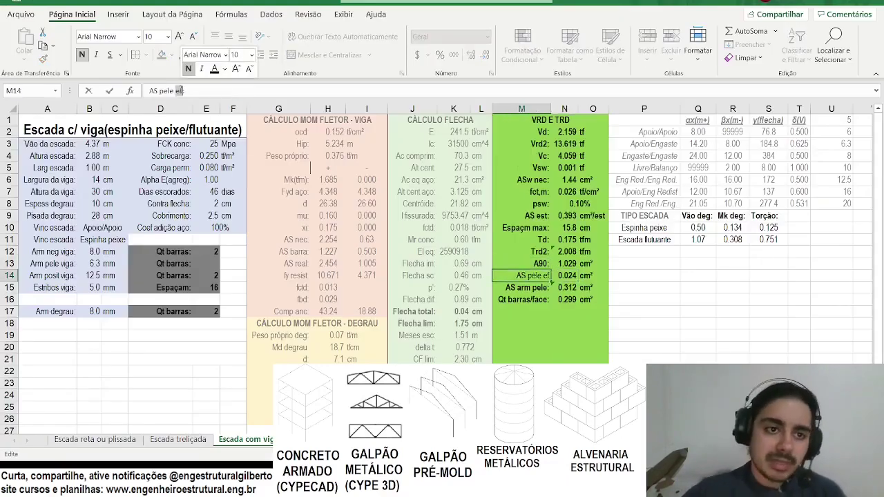
key("BackSpace")
key("BackSpace")
key("BackSpace")
type("min")
key("Tab")
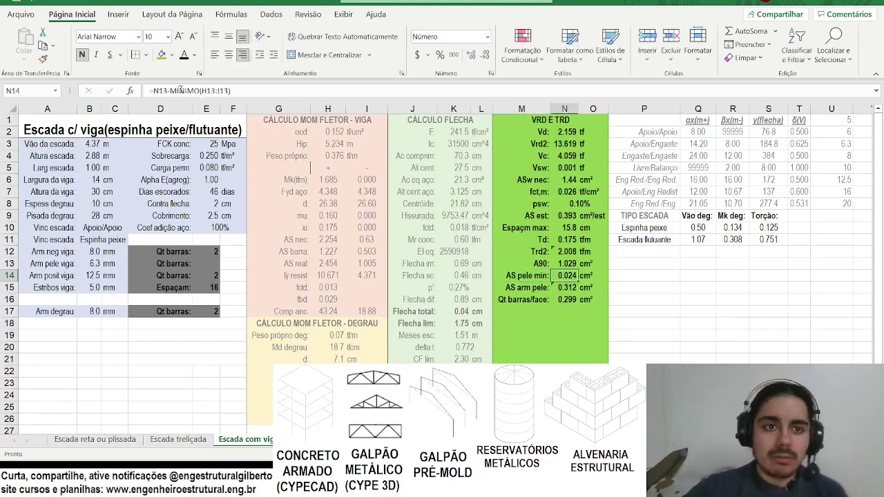
Change the minimum skin reinforcement formula in N14 to =MÁXIMO(N13-MÍNIMO(H13:I13),B6*B7*0.1/100*2).
left_click(153, 90)
type("máximo")
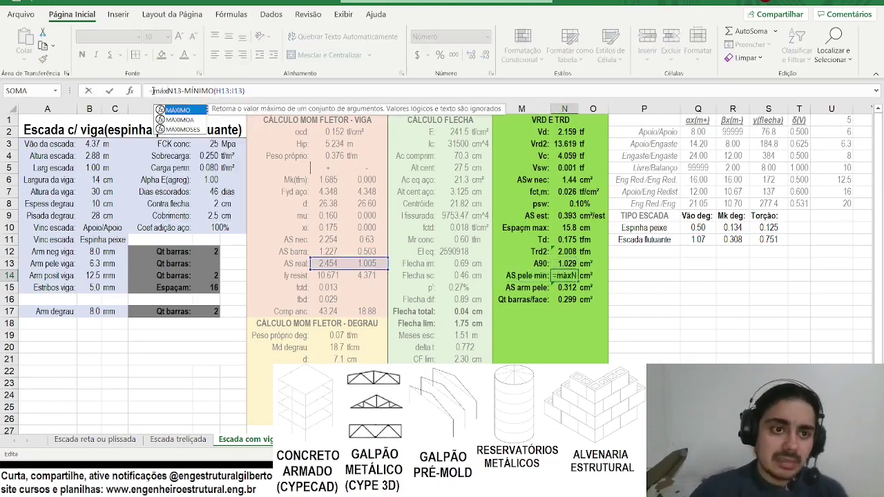
type("(")
left_click(285, 91)
type(")")
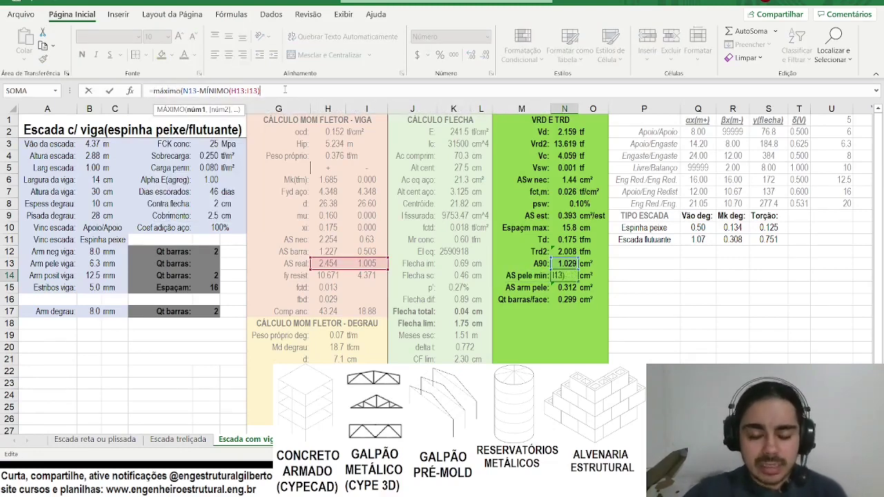
type(",")
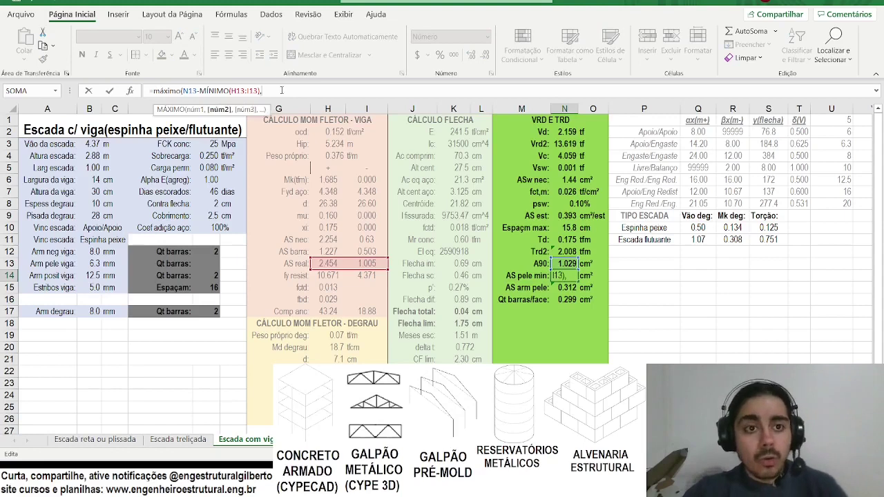
left_click(90, 179)
type("*")
left_click(91, 191)
type("*0.1/100")
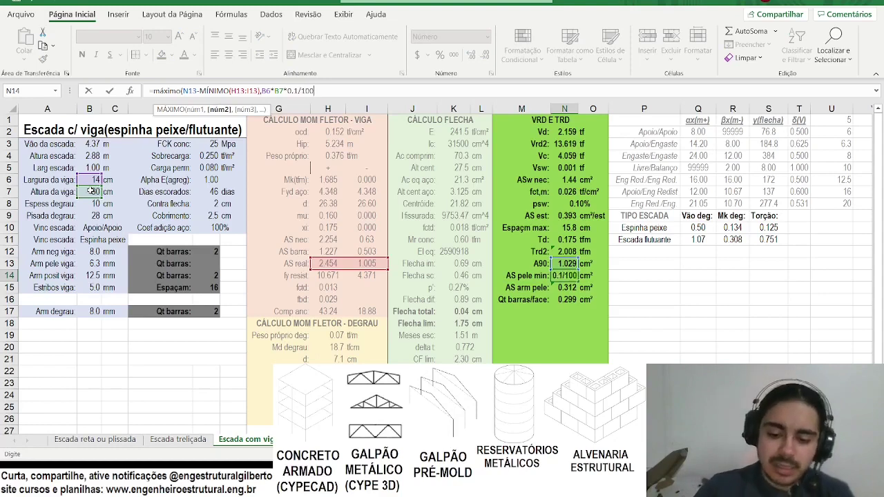
type("*3")
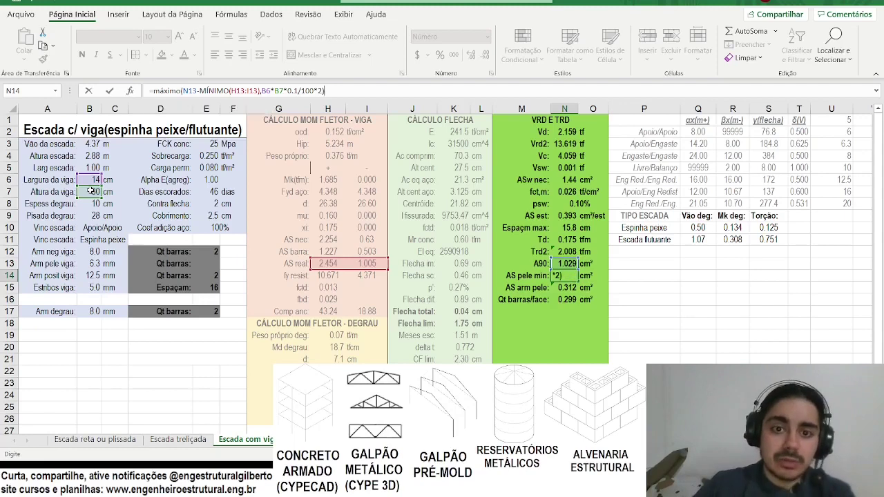
key("Return")
key("Left")
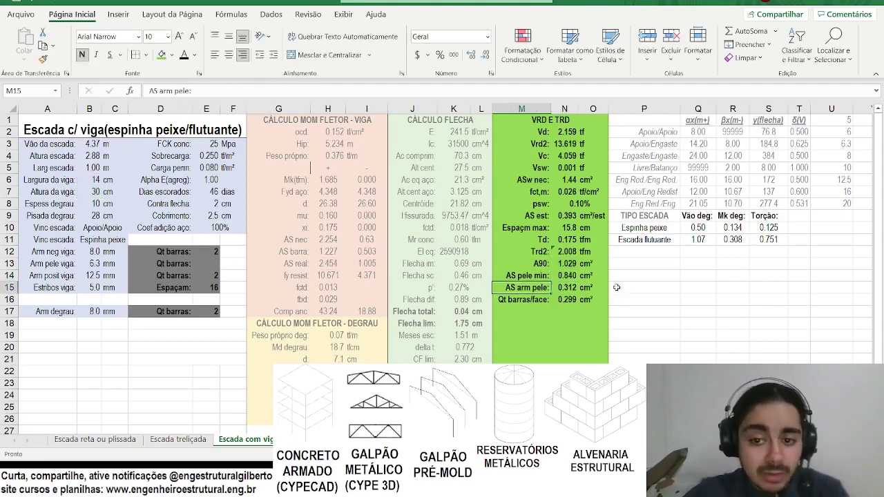
left_click(577, 274)
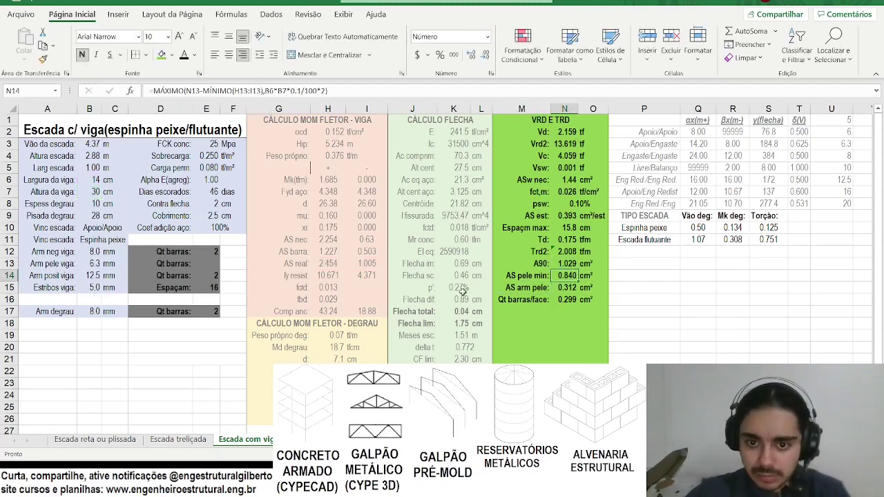
Calculate the bars per face in N16 with the formula =ARREDONDAR.PARA.CIMA(N14/2/N15,0).
left_click(535, 288)
left_click(567, 287)
left_click(537, 301)
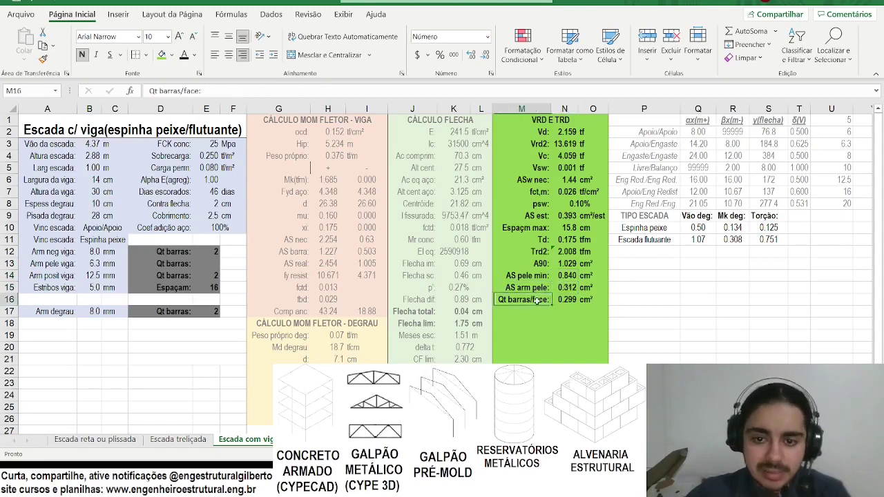
left_click(553, 303)
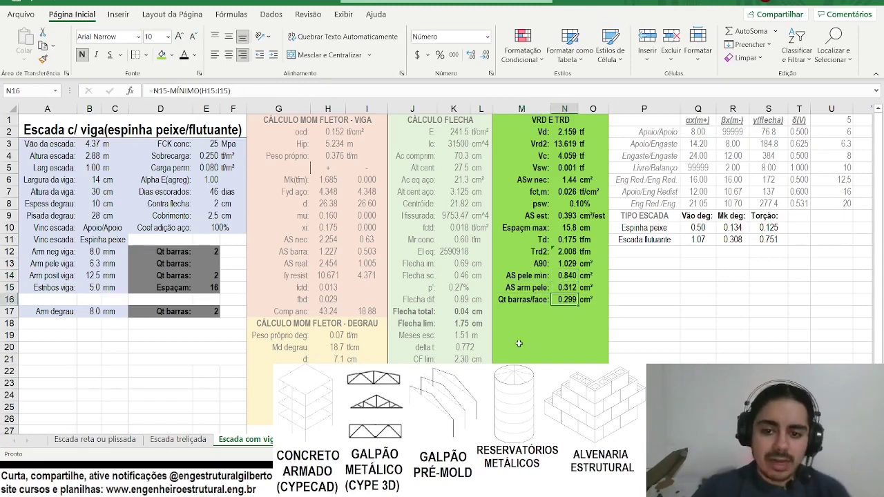
type("arre")
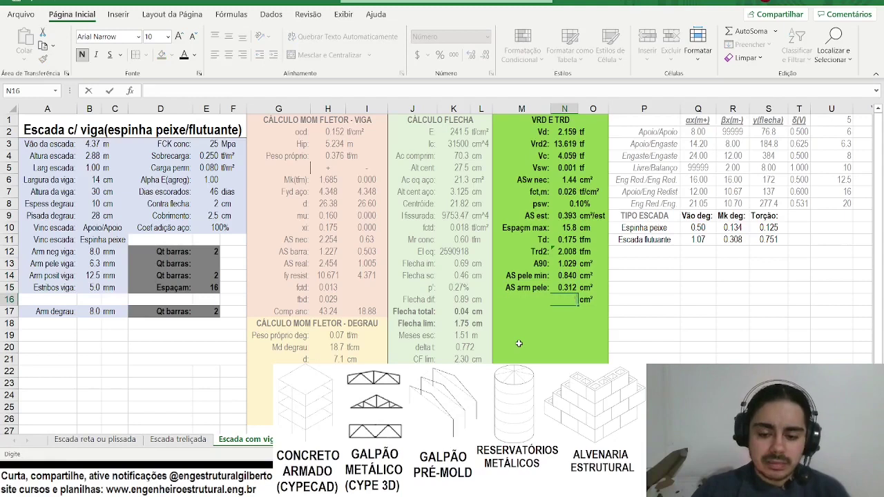
type("=arredondar.")
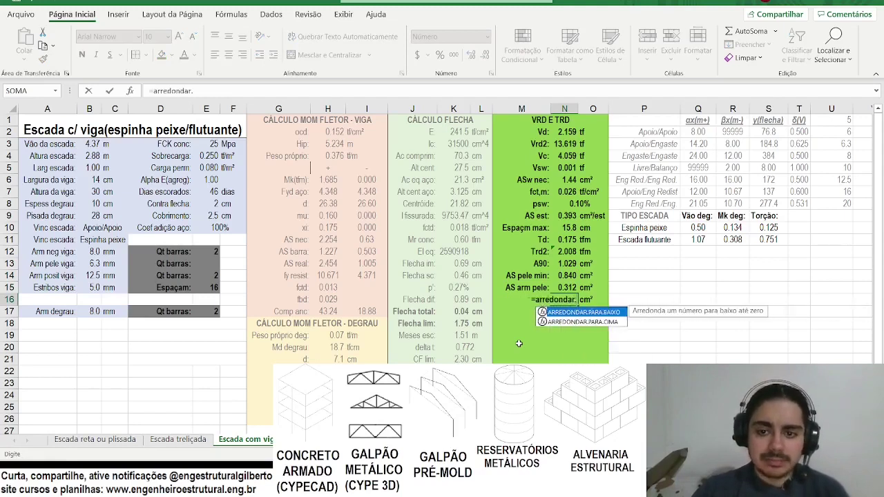
type("para.cima(")
left_click(565, 275)
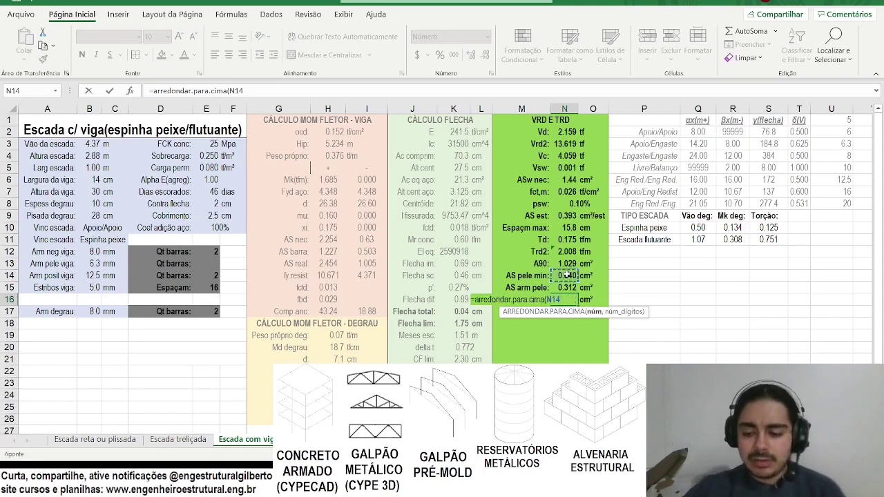
type("/2/")
left_click(566, 288)
type(",0")
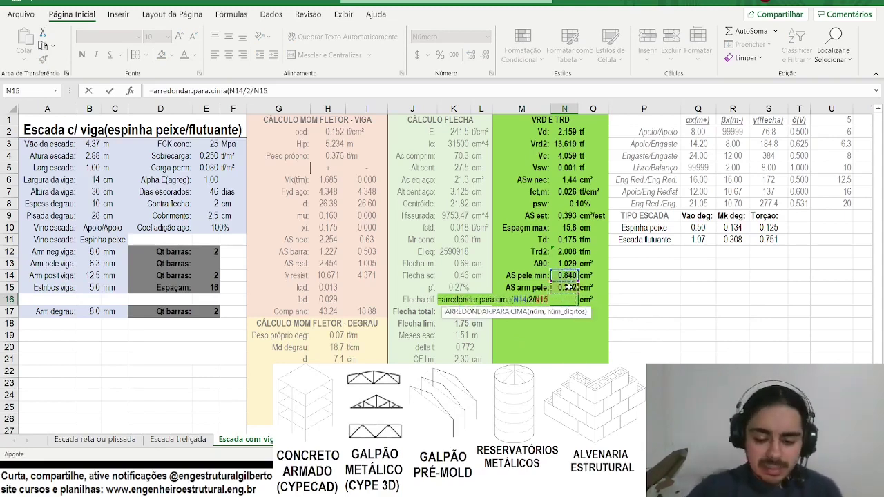
key("Return")
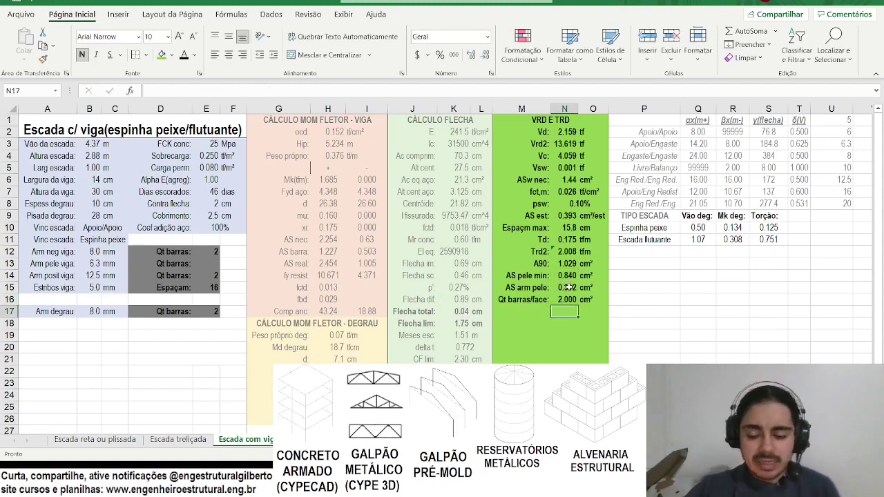
Change the unit in O16 to "barras" and show the bar count in N16 without decimals.
key("Up")
key("Right")
type("barras")
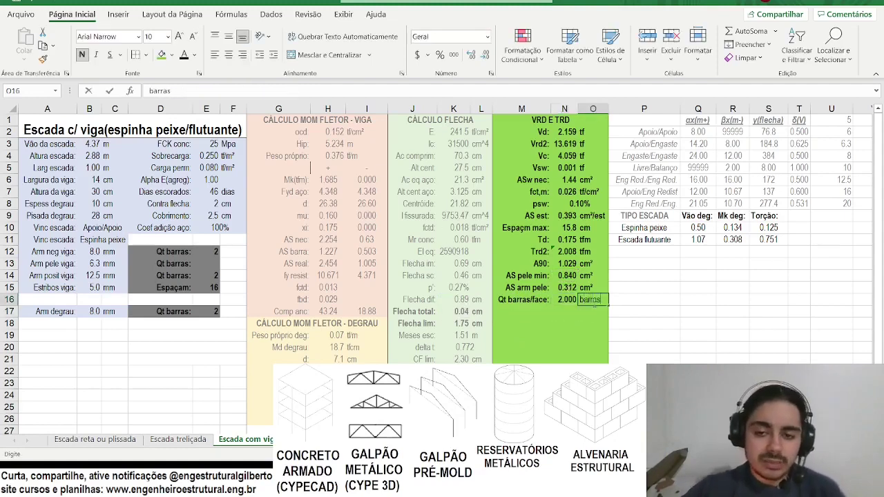
key("Return")
key("Up")
key("Left")
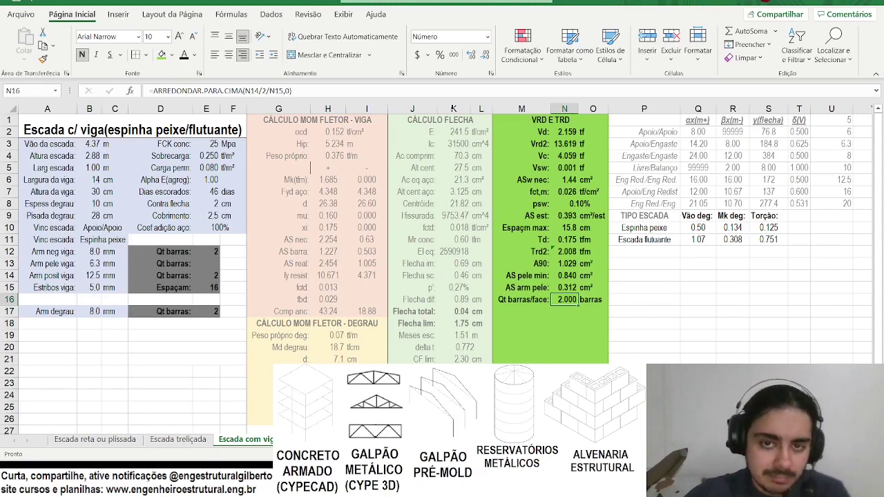
left_click(485, 54)
left_click(485, 55)
left_click(486, 54)
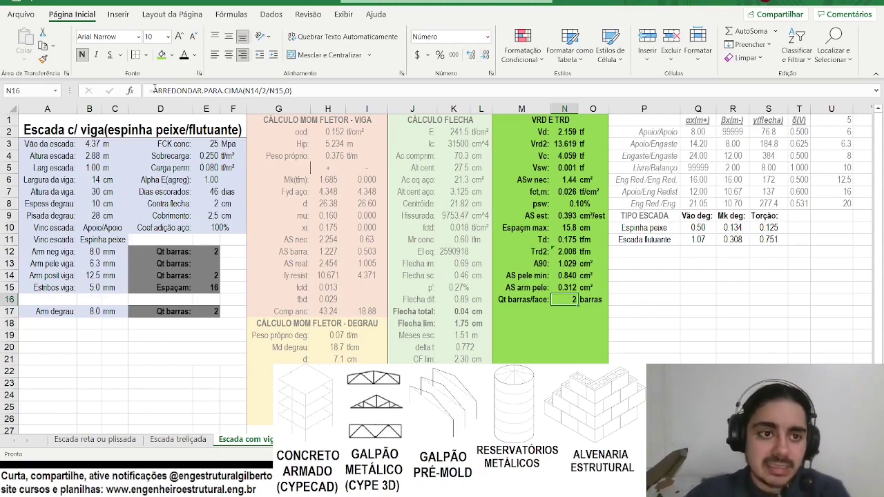
Wrap the rounded-up bars-per-face formula in N16 in a MÁXIMO function.
left_click(153, 90)
type("máximo(")
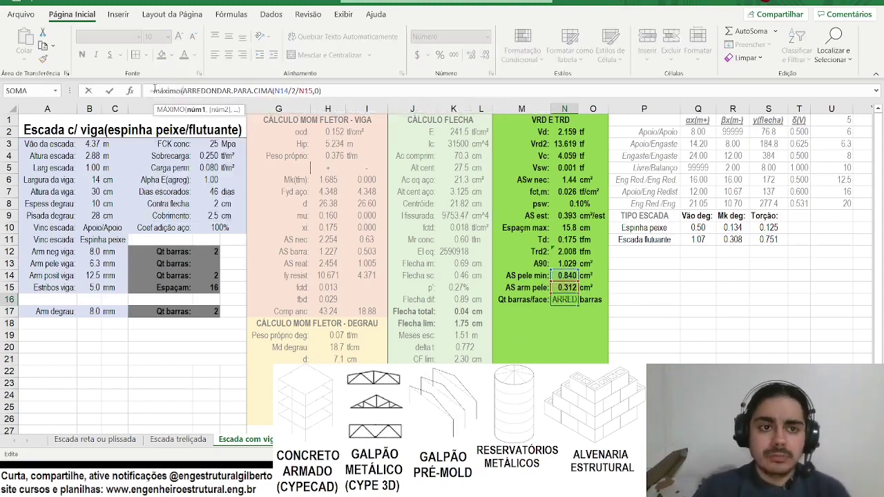
left_click(354, 87)
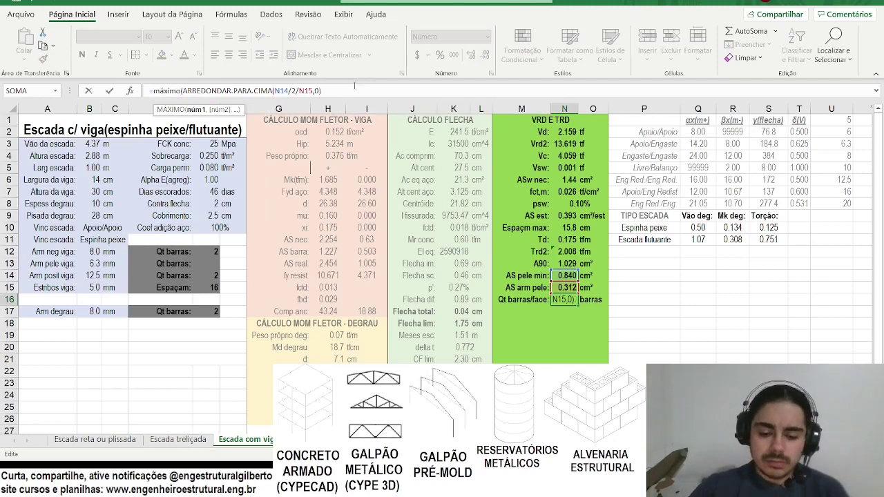
type(")")
key("Return")
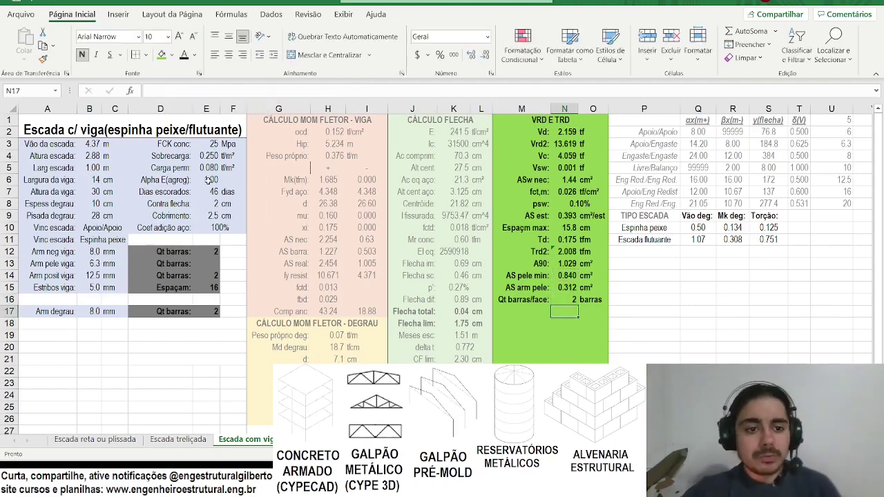
Link the skin bar quantity in E13 to the bars-per-face result with the formula =N16.
left_click(207, 266)
type("=")
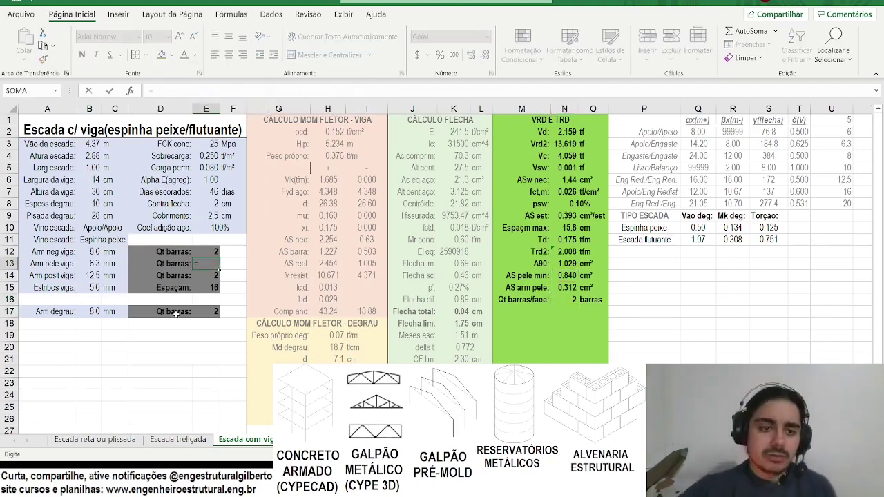
left_click(567, 299)
key("Return")
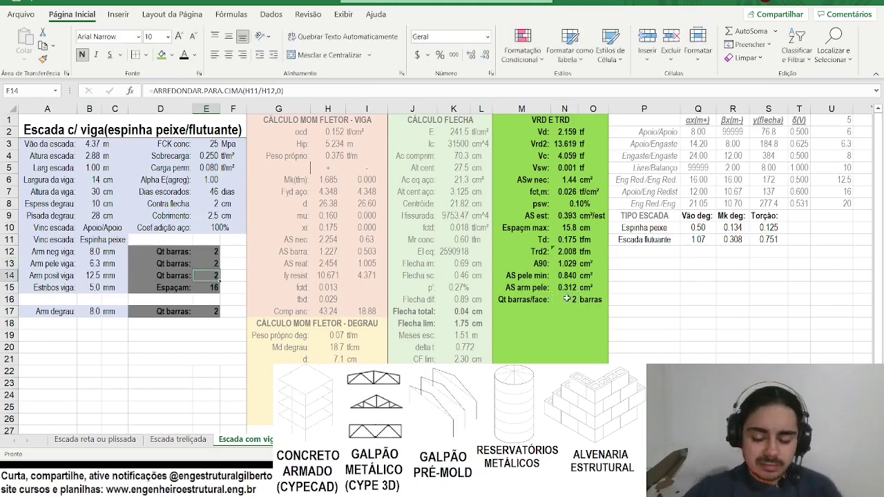
key("Up")
key("Right")
key("alt")
key("alt")
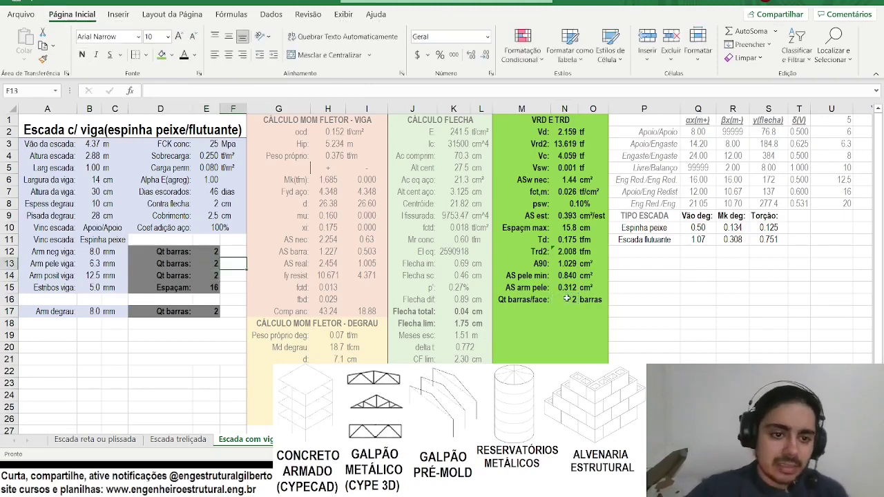
type("por lado")
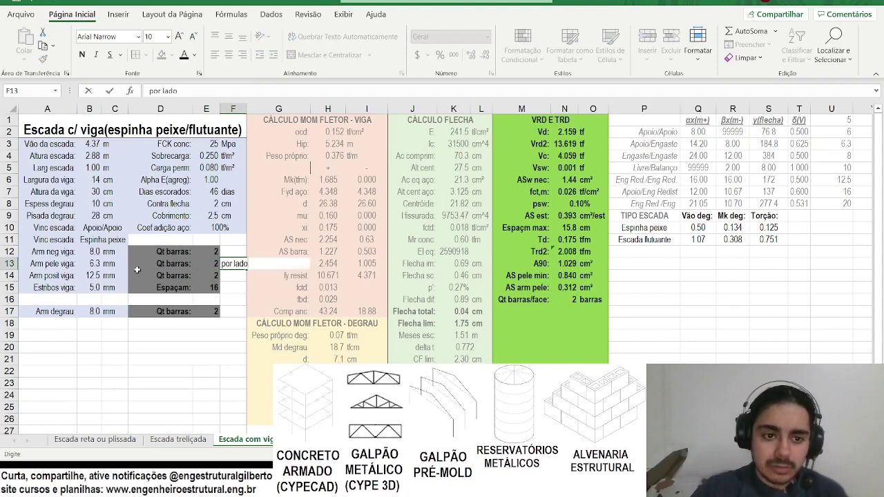
key("Return")
key("Up")
key("Delete")
key("Left")
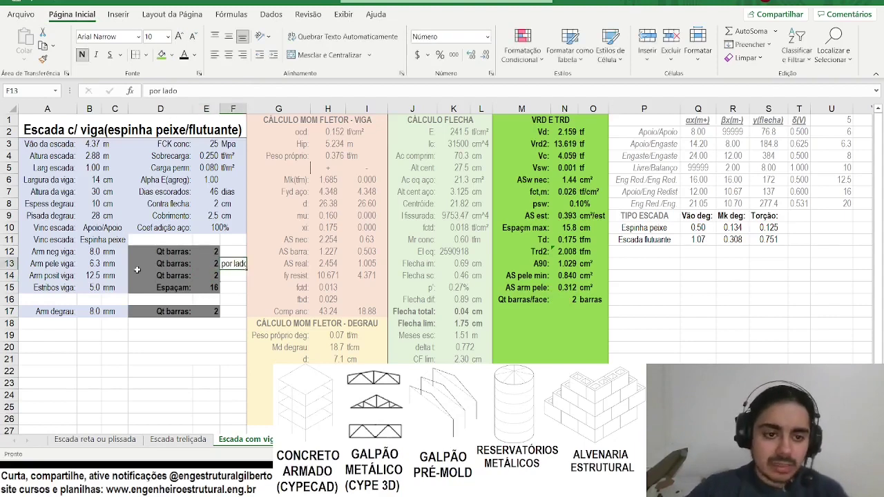
Change the skin bar quantity label in D13 to "Qt barras/lado:".
key("Left")
key("F2")
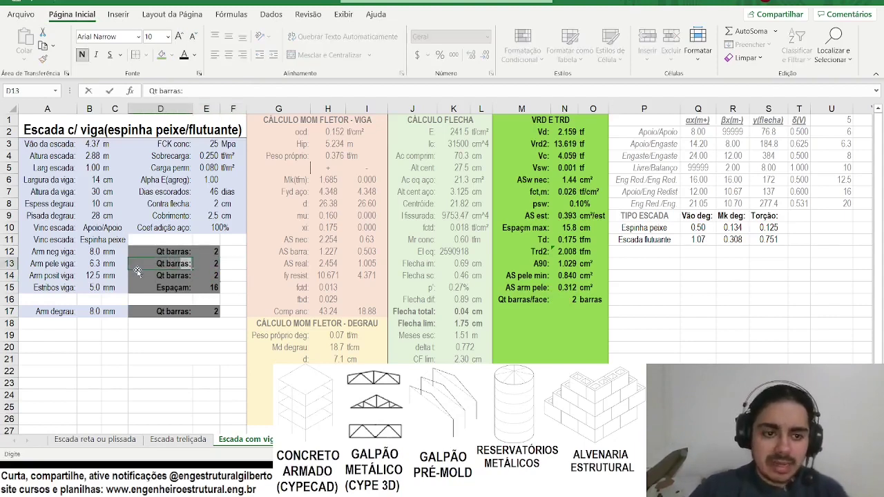
key("BackSpace")
type("/lado:")
key("Tab")
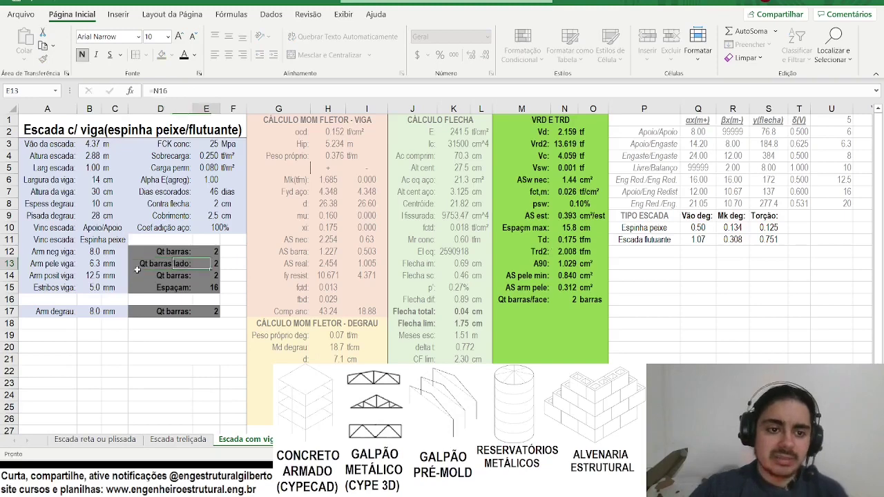
Examine the positive beam bar quantity in E14 and the step reinforcement in row 17 with its bar quantity formula.
left_click(201, 277)
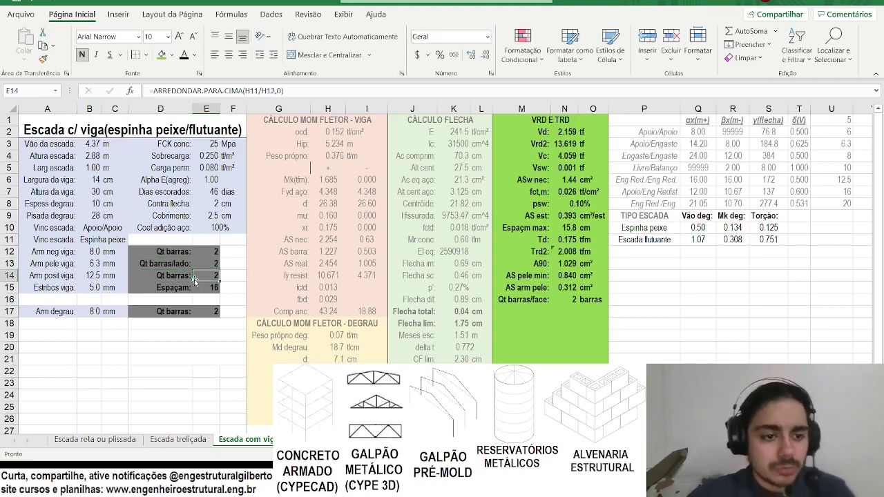
scroll(169, 285, "up", 2, "ctrl")
scroll(169, 286, "down", 2, "ctrl")
scroll(263, 262, "down", 1)
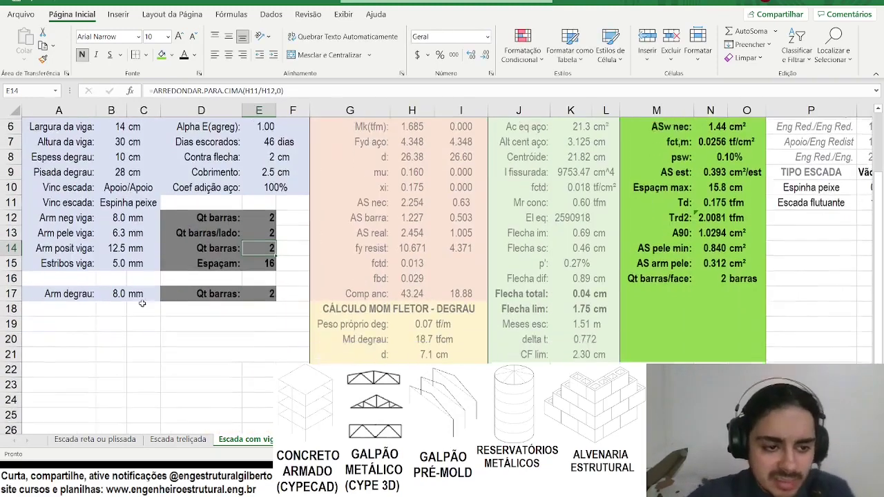
left_click(267, 249)
left_click(62, 277)
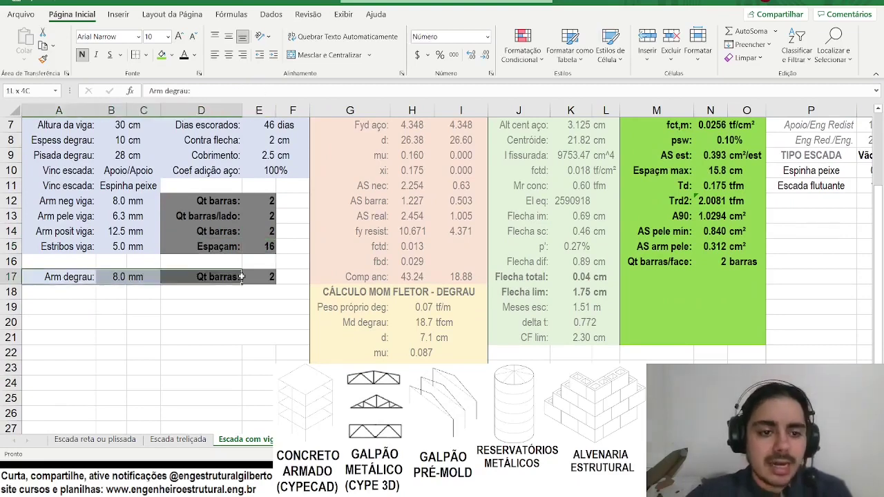
left_click(243, 282)
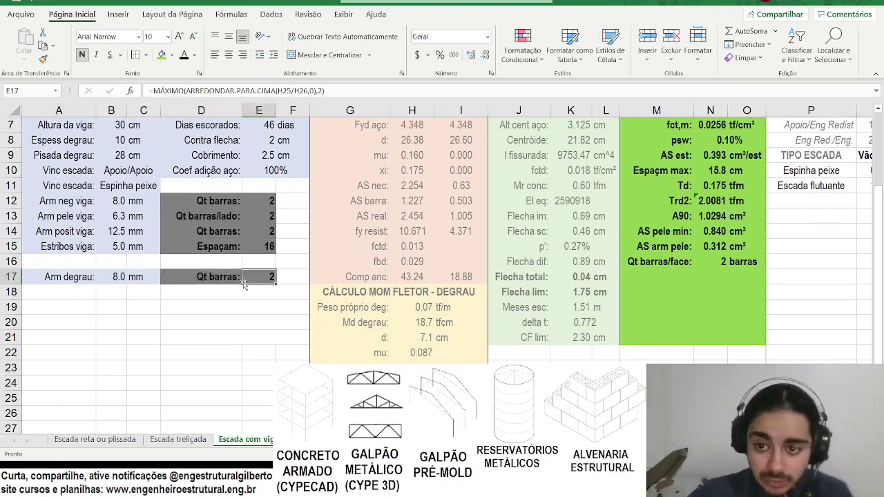
scroll(244, 281, "up", 2)
scroll(289, 245, "down", 2, "ctrl")
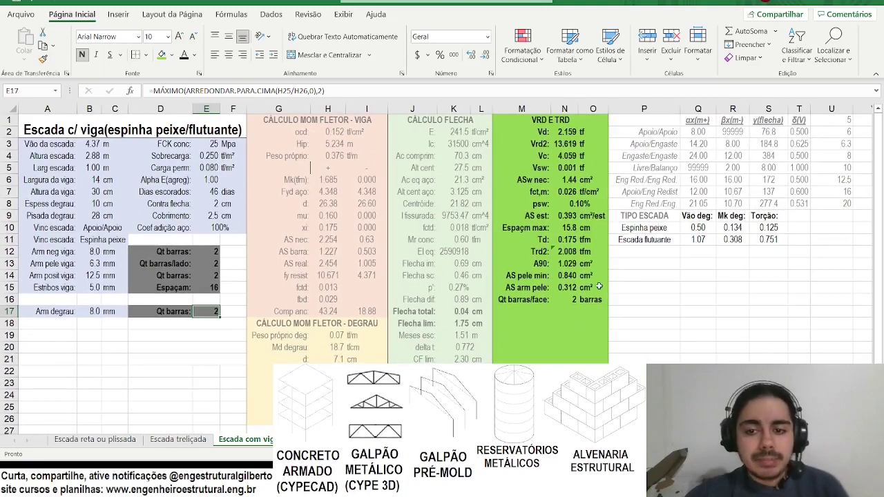
Remove the bold from the VRD E TRD block M1:O16 and set its font colour to grey.
left_click_drag(503, 123, 590, 299)
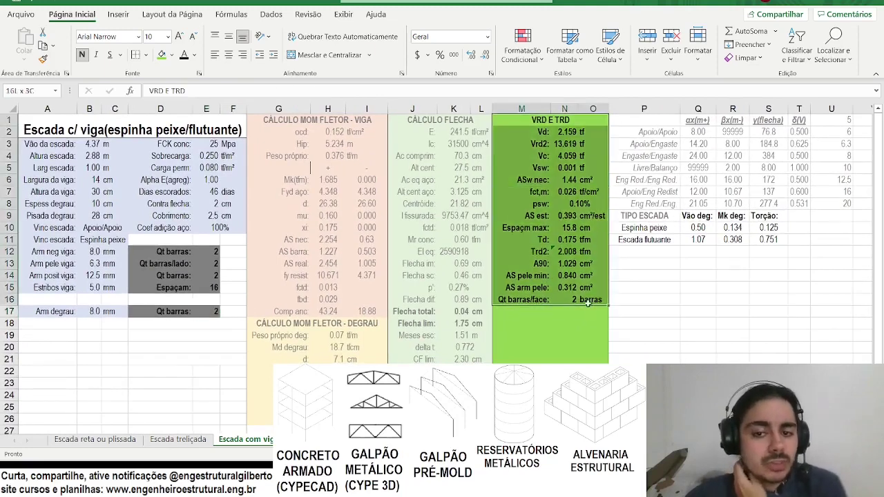
left_click(82, 55)
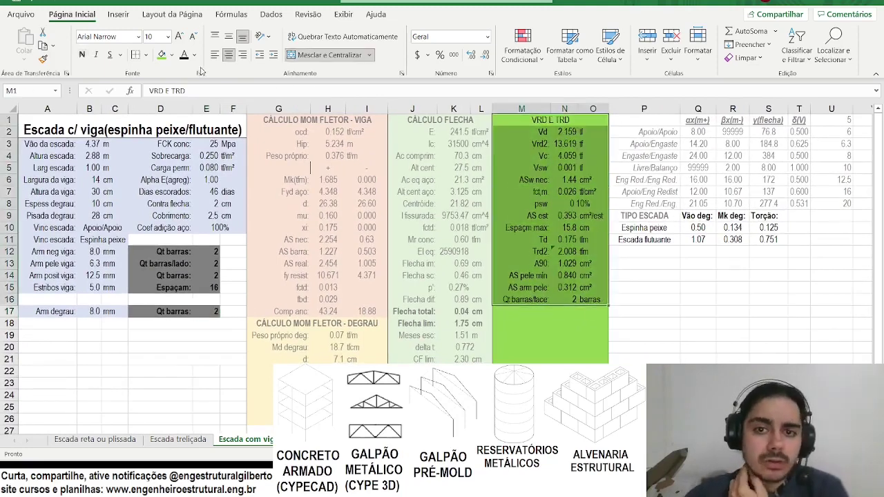
left_click(194, 55)
left_click(194, 128)
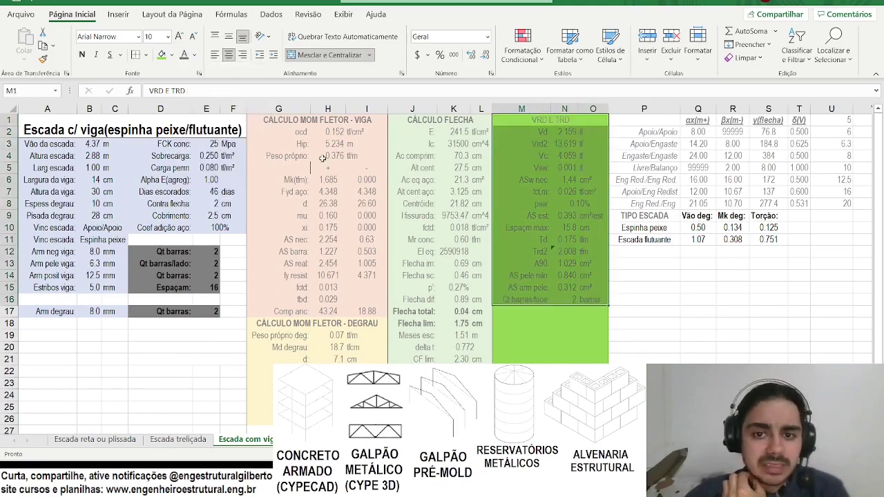
Autofit the widths of the calculation columns G through O.
left_click(580, 117)
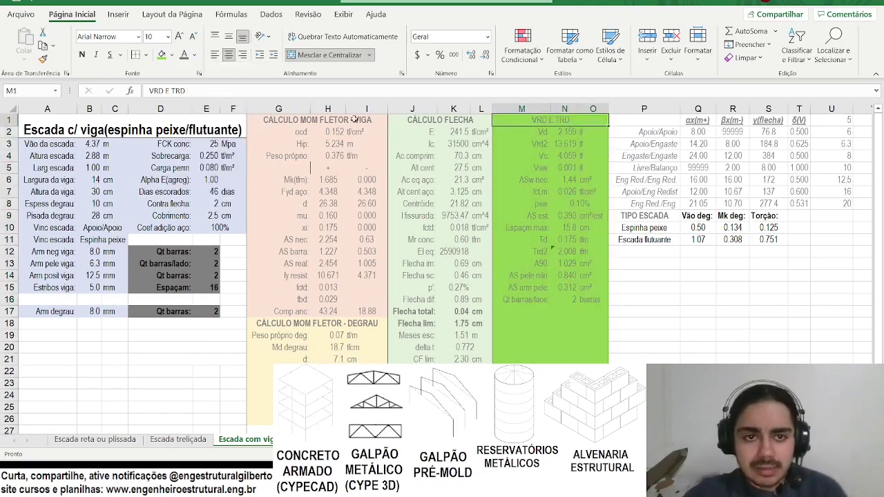
left_click(291, 109)
left_click(594, 109, "shift")
double_click(608, 109)
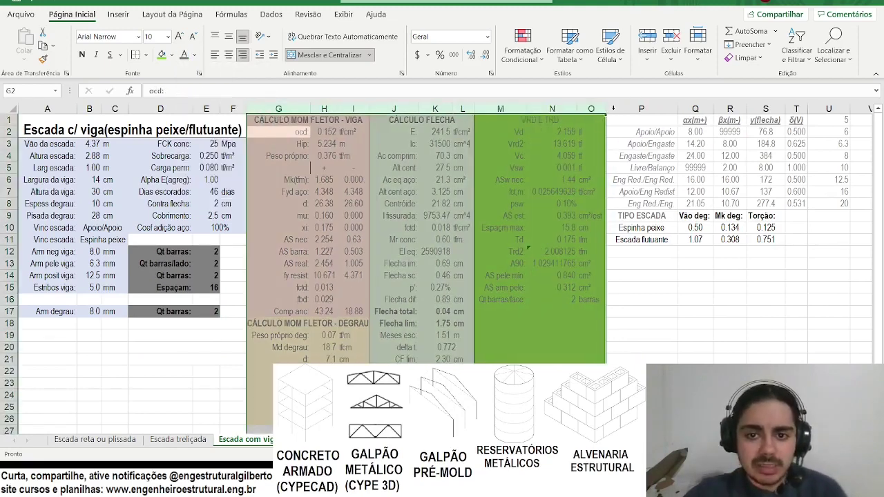
Format N7, N12 and N13 as numbers with two decimals and narrow column N to fit its values.
left_click(559, 192)
left_click_drag(546, 254, 550, 264)
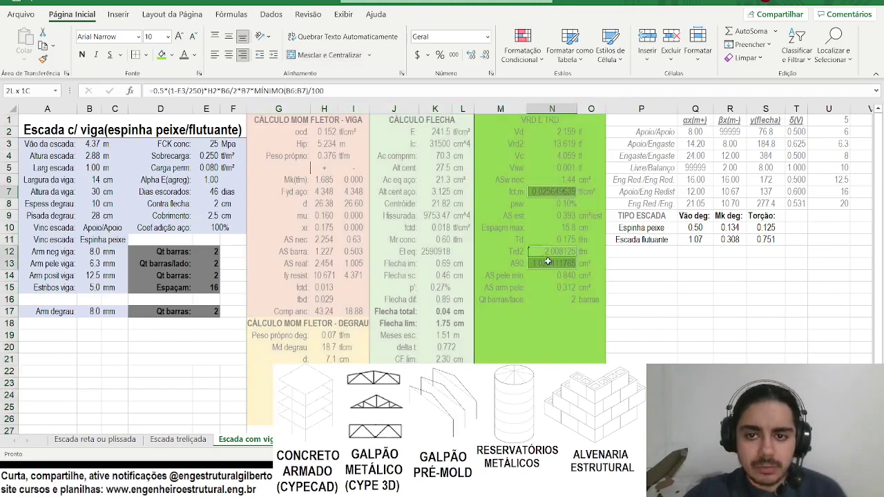
left_click(485, 55)
left_click(486, 54)
left_click(486, 54)
left_click(485, 54)
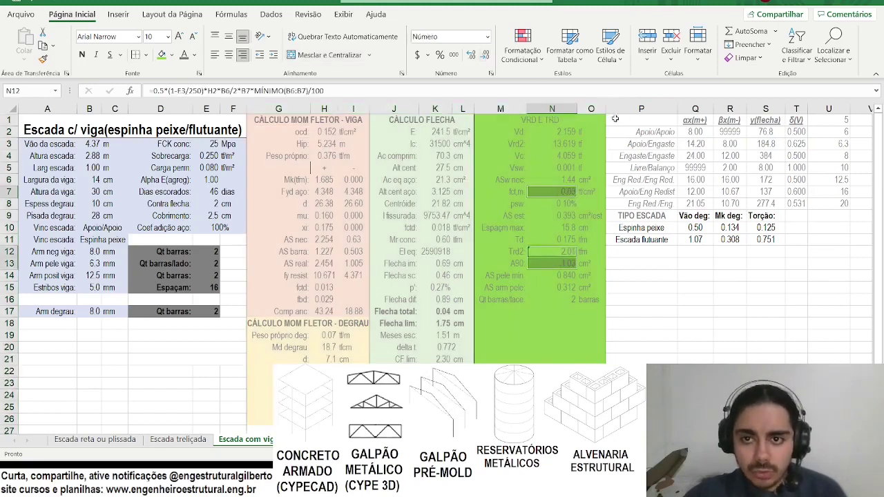
left_click_drag(604, 108, 582, 109)
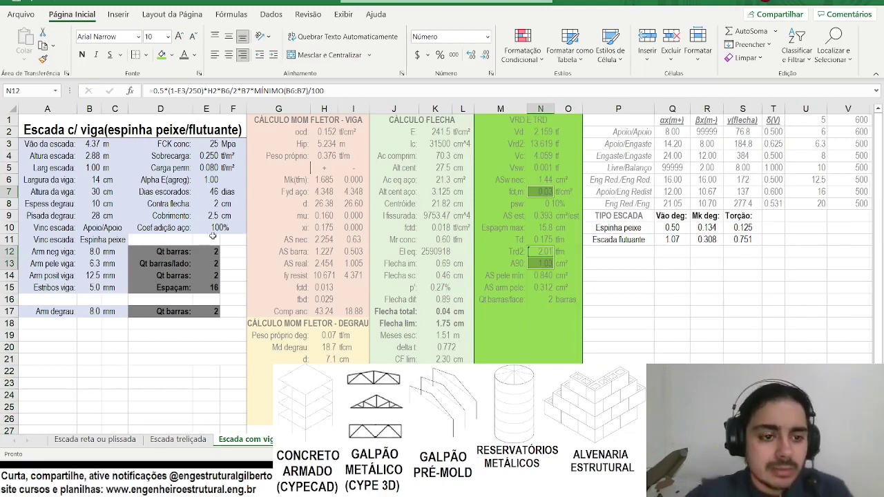
Try the stair type Escada flutuante in B11 and undo the change.
left_click(101, 243)
left_click(133, 239)
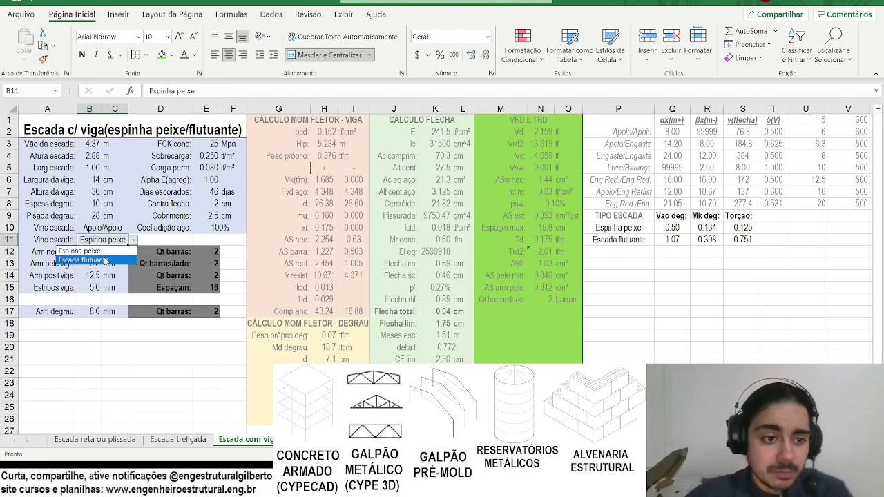
left_click(105, 260)
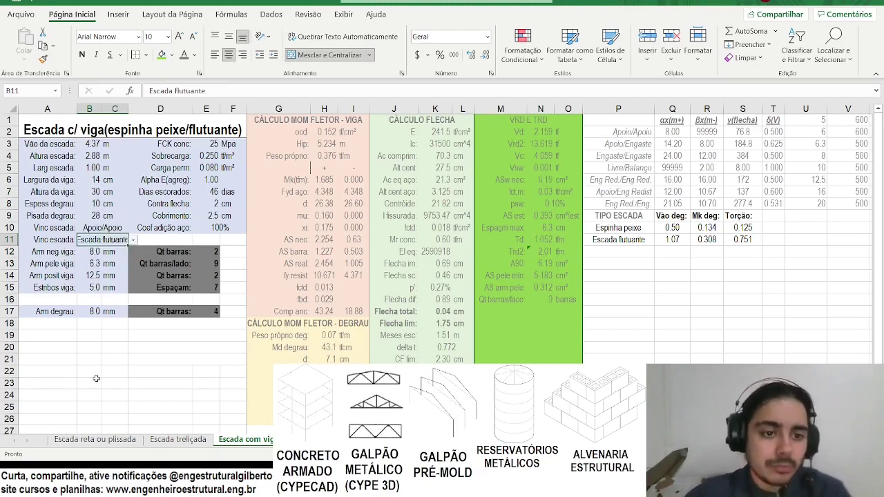
key("ctrl+z")
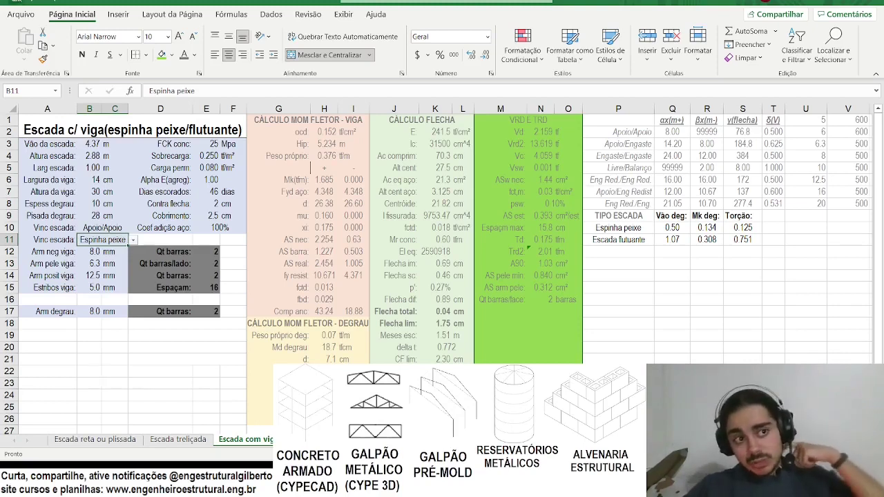
left_click(263, 261)
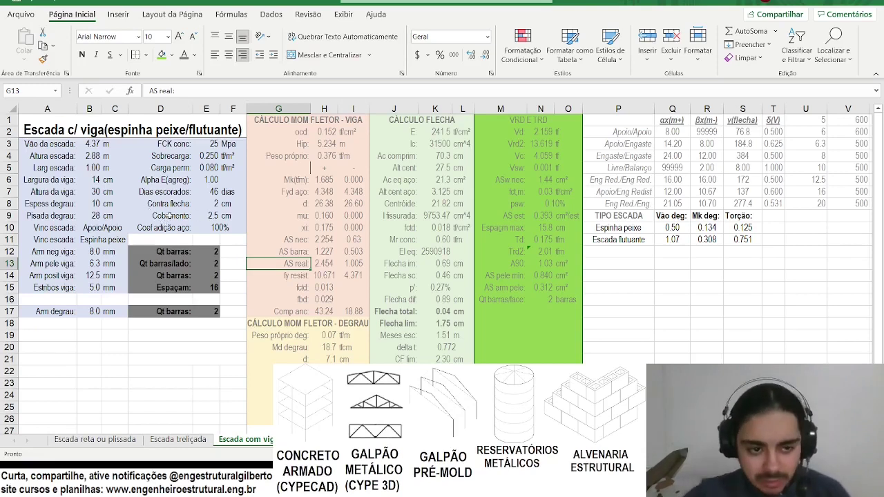
Set the stair type in B11 to Escada flutuante.
left_click(118, 240)
left_click(134, 239)
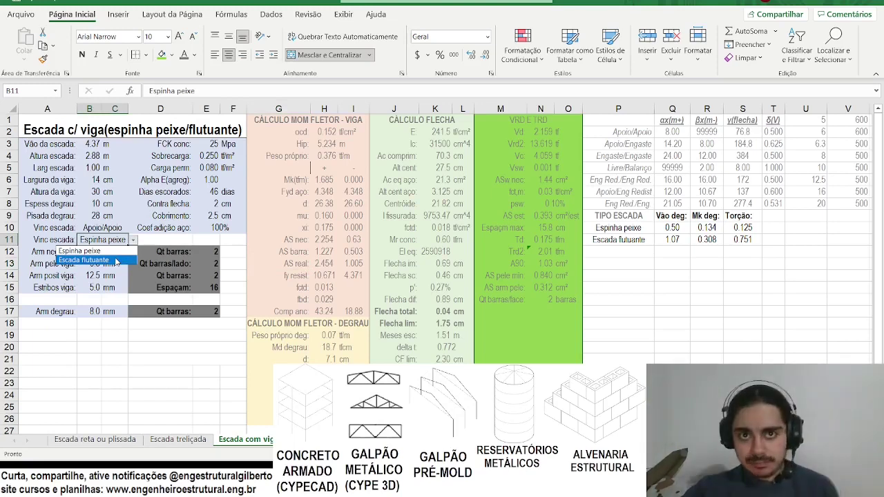
left_click(116, 261)
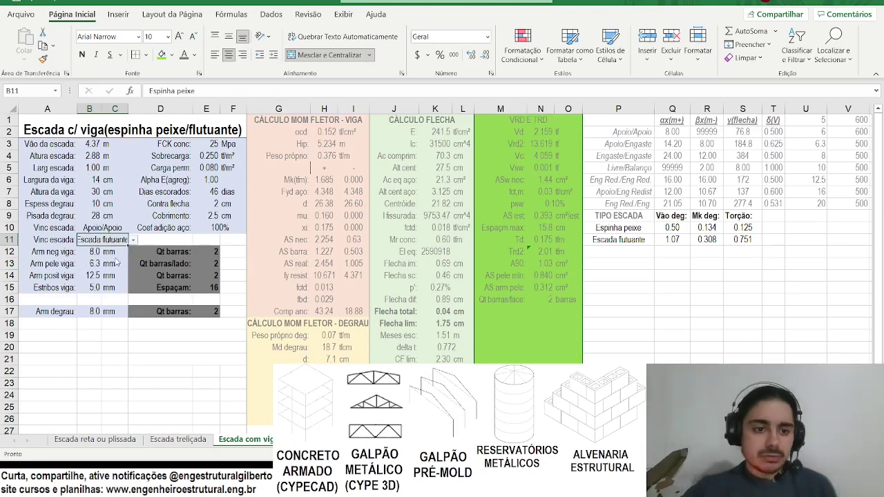
Set the skin reinforcement diameter in B13 to 8 mm and check the bar quantity formulas in E17 and E14.
scroll(116, 263, "up", 2)
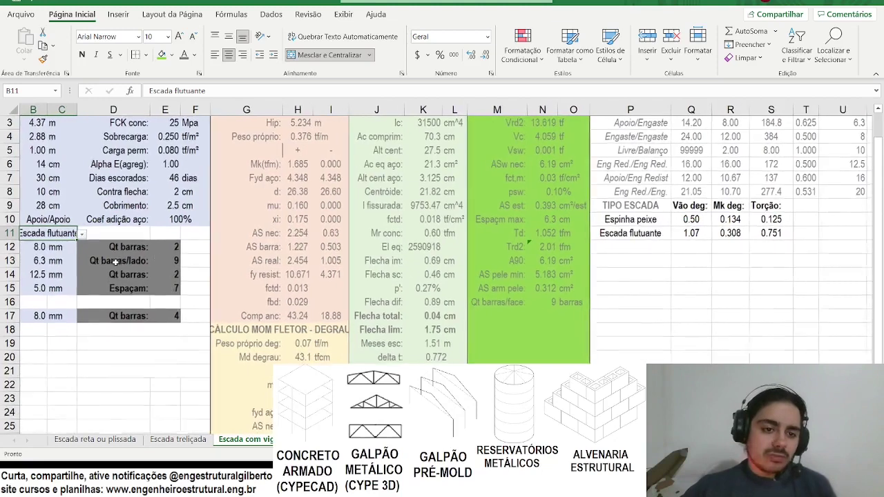
scroll(117, 263, "left", 1)
left_click(116, 263)
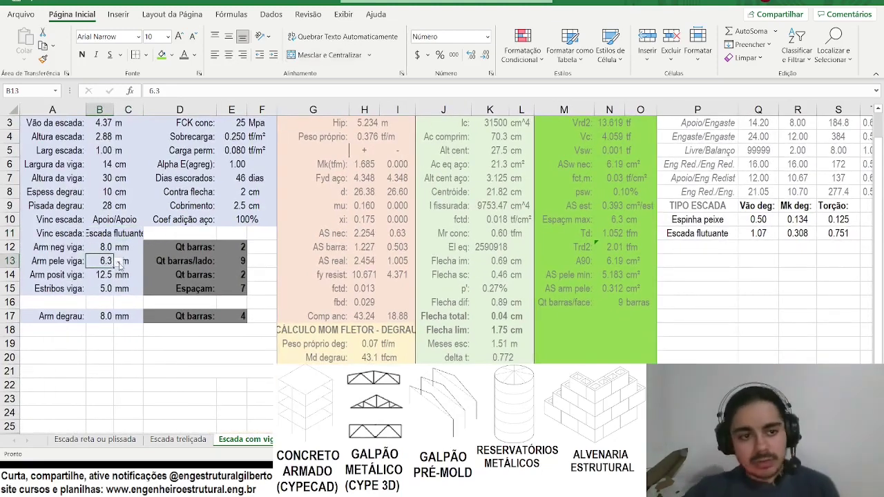
left_click(119, 262)
left_click(76, 294)
left_click(235, 317)
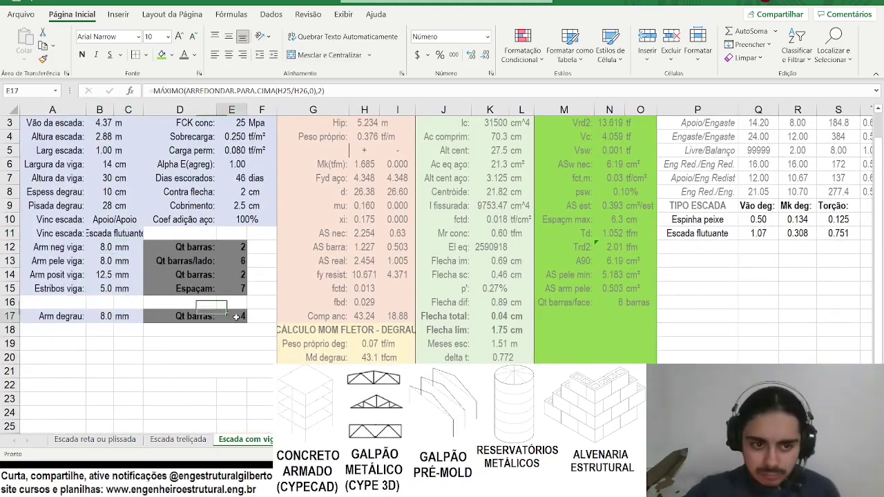
left_click(241, 272)
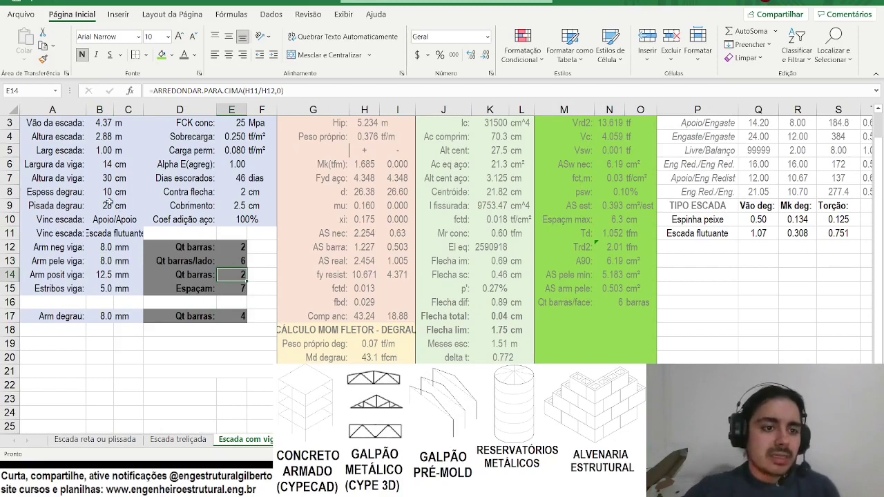
Widen column B slightly so the stair type text in B11 fits its cell.
scroll(131, 219, "up", 1)
left_click(137, 264)
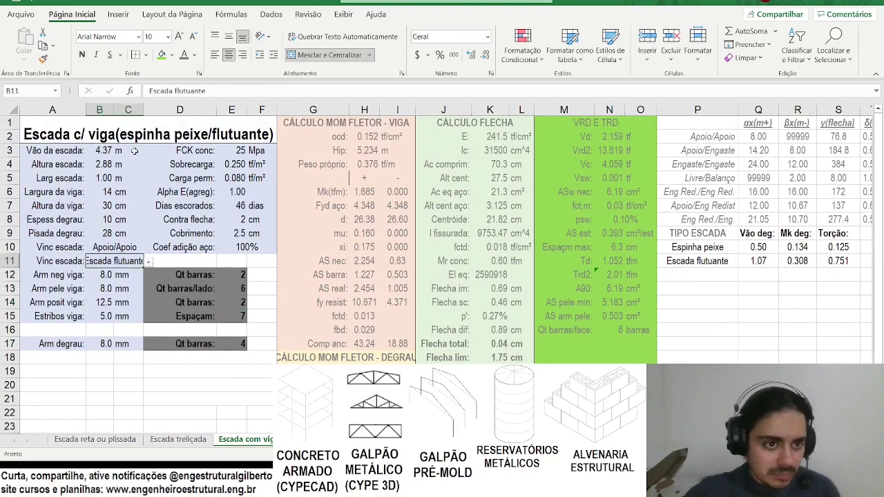
left_click_drag(113, 111, 116, 110)
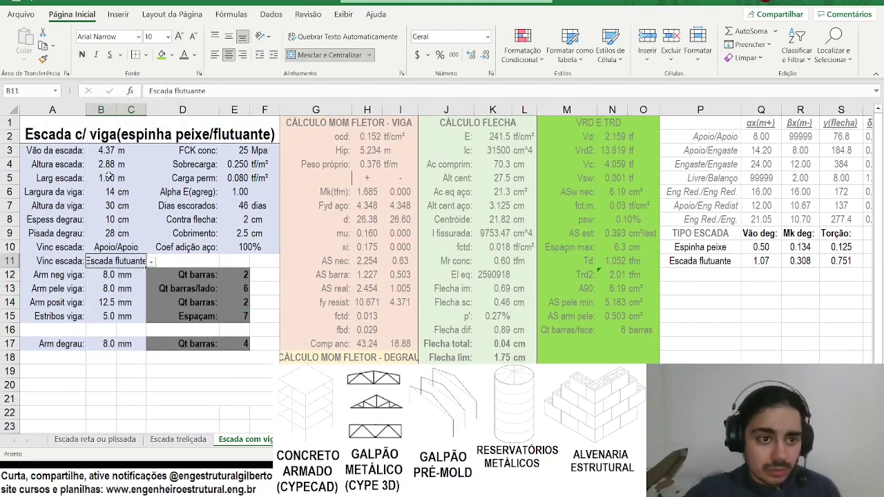
Set the beam width in B6 to 19 cm.
left_click(107, 178)
left_click(111, 192)
type("1")
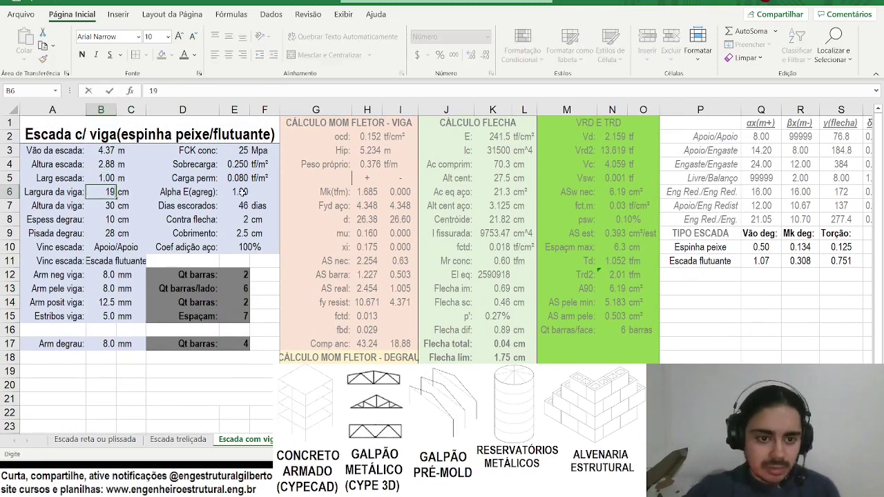
type("9")
key("Return")
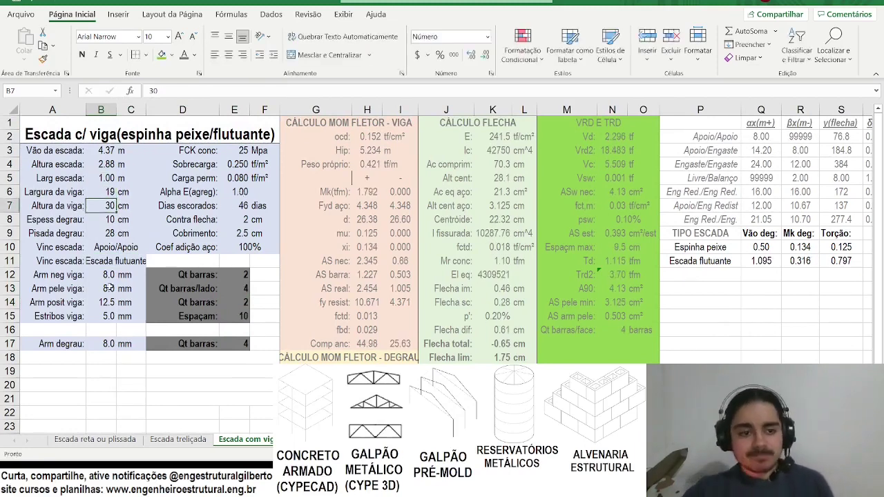
Set the beam width in B6 to 20 cm.
left_click(111, 315)
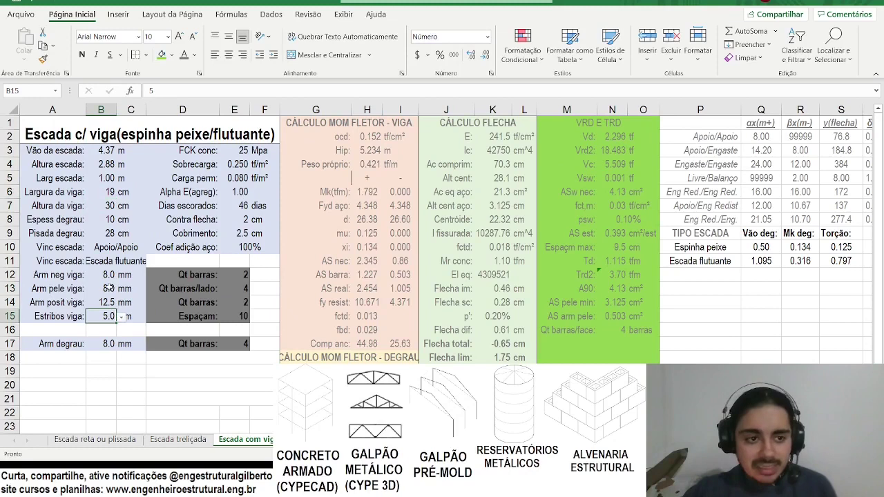
left_click(102, 194)
type("20")
key("Return")
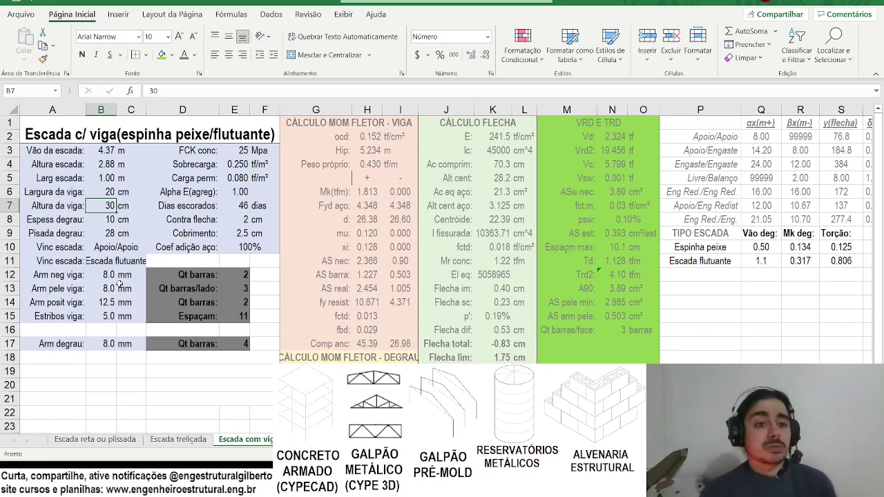
Set the beam width in B6 to 14 cm and the beam height in B7 to 40 cm.
key("Up")
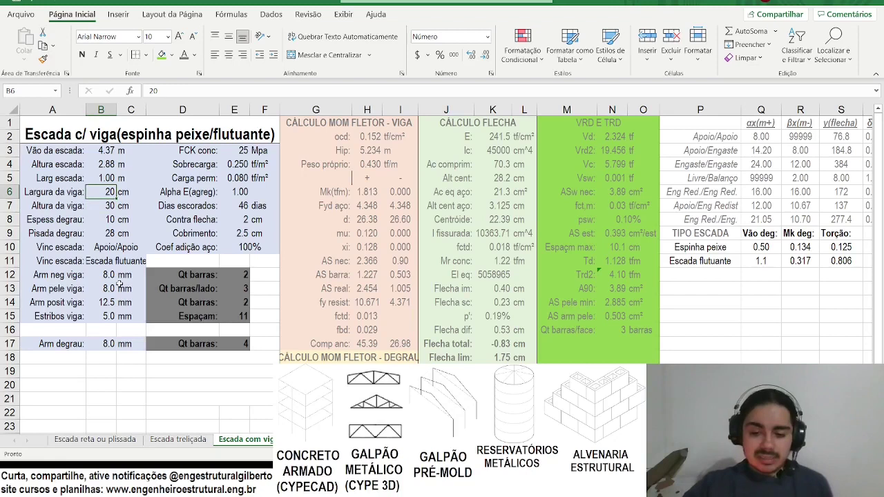
type("14")
key("Return")
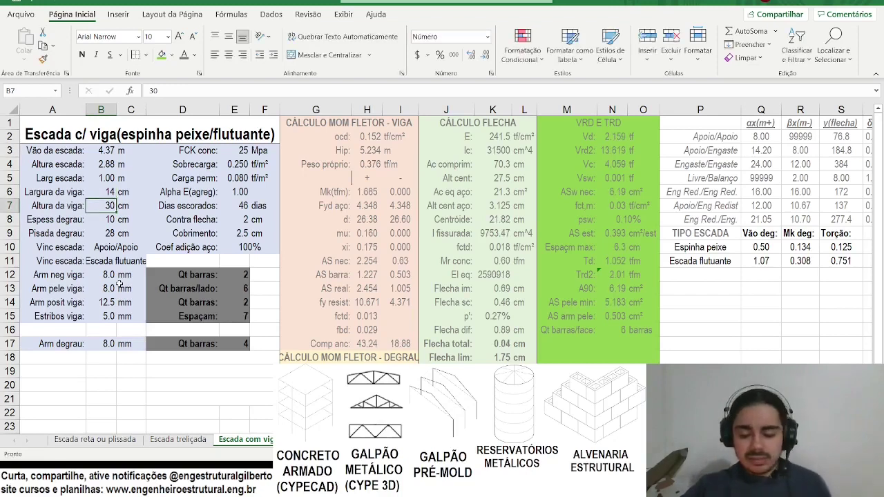
type("40")
key("Return")
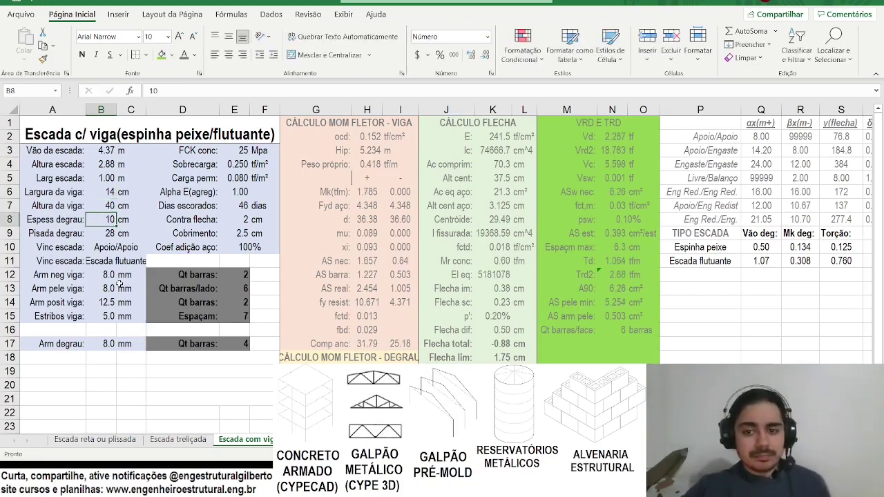
Compare the results for beam heights of 30 and 40 cm by repeatedly undoing and redoing the change in B7.
key("ctrl+z")
key("ctrl+y")
key("ctrl+z")
key("ctrl+y")
key("ctrl+z")
key("ctrl+y")
key("ctrl+z")
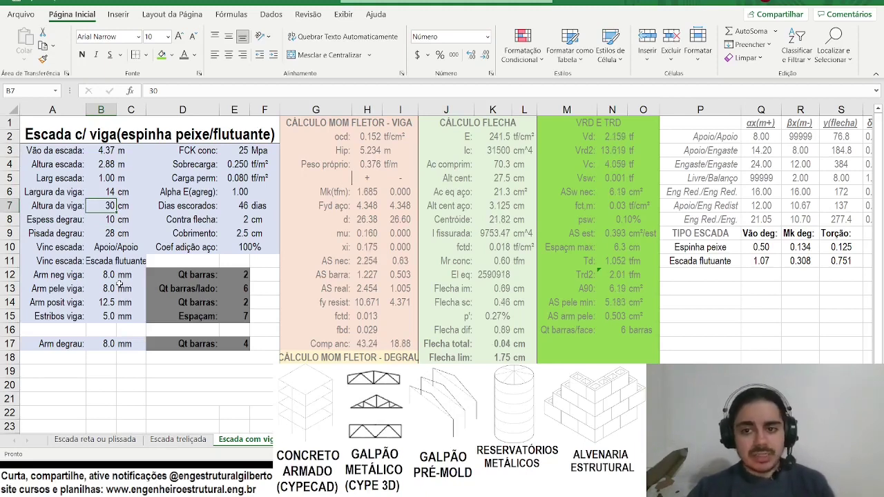
key("ctrl+y")
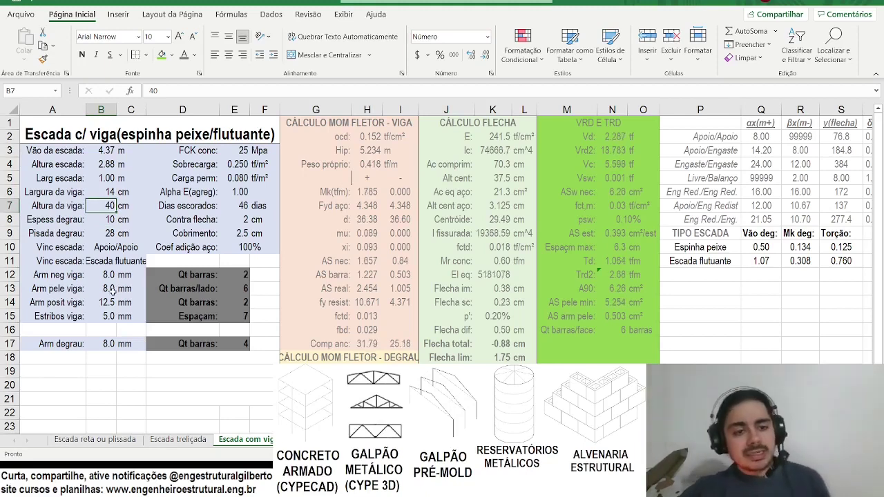
Set the beam stirrup diameter in B15 to 6.3 mm.
left_click(102, 286)
left_click(105, 315)
left_click(121, 317)
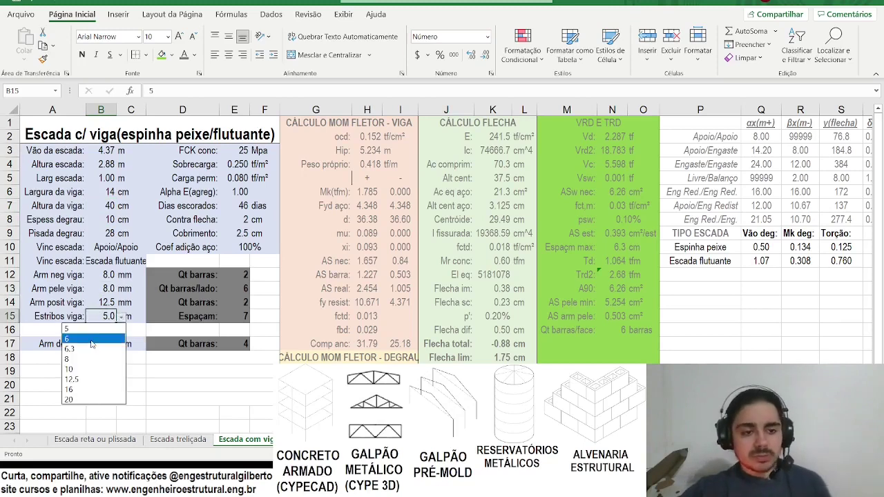
left_click(88, 349)
Set the beam skin reinforcement diameter in B13 to 10 mm.
left_click(110, 295)
left_click(122, 290)
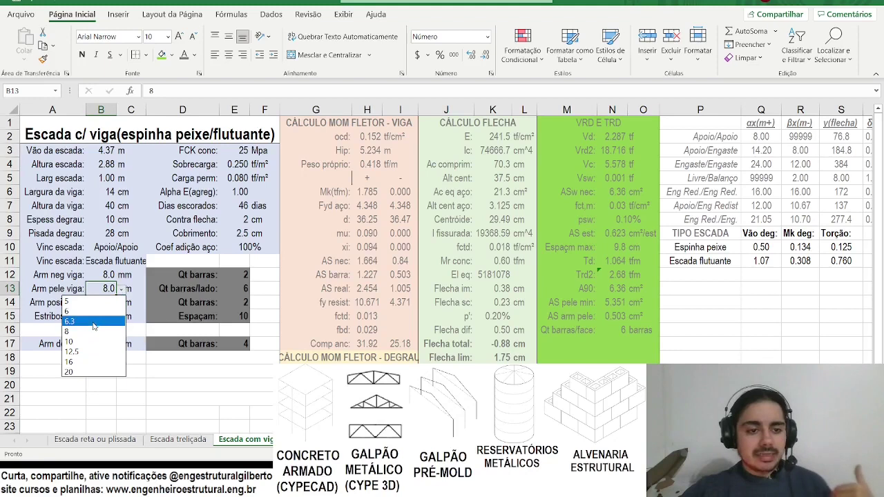
left_click(88, 346)
left_click(126, 343)
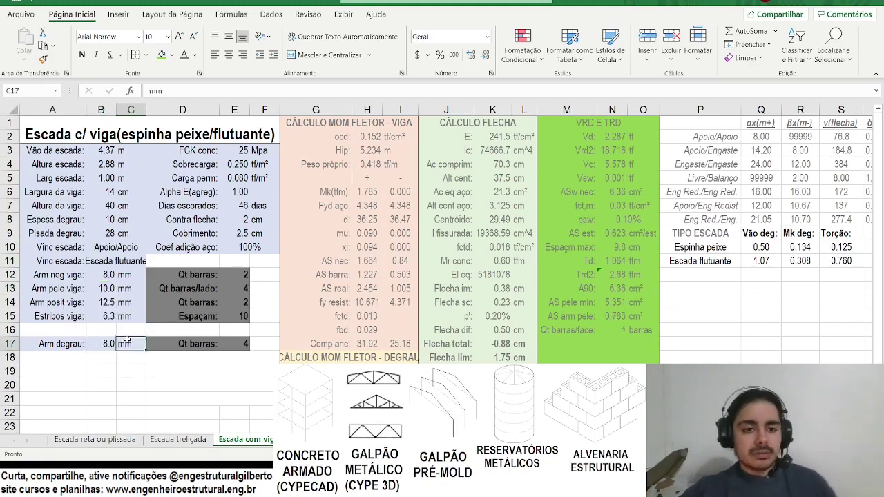
Set the beam negative reinforcement diameter in B12 to 10 mm, undoing and redoing the change to compare the results.
left_click(115, 279)
left_click(122, 275)
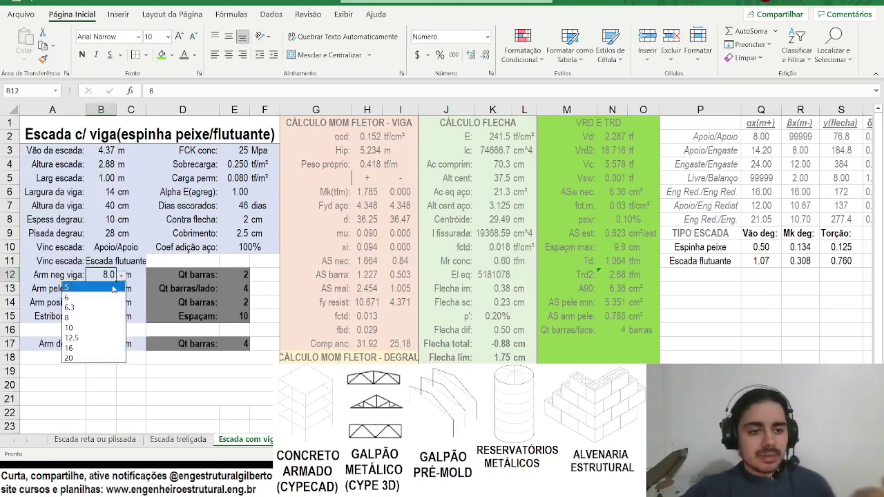
left_click(93, 328)
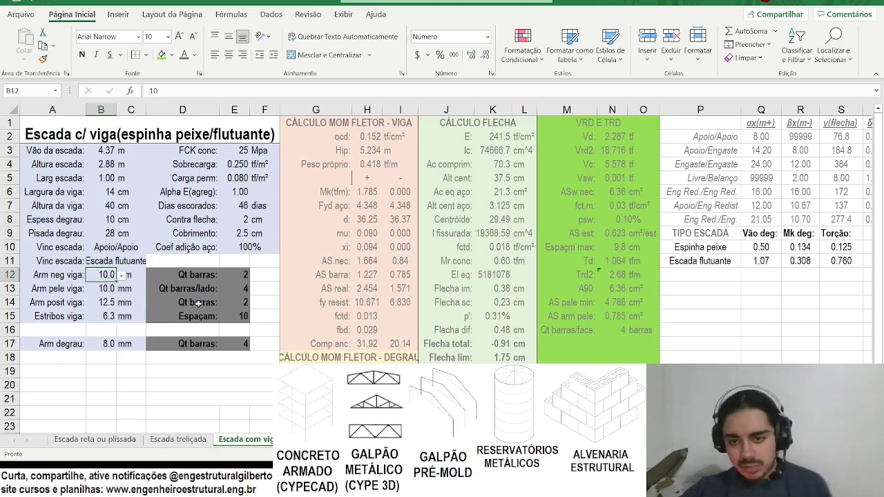
key("ctrl+z")
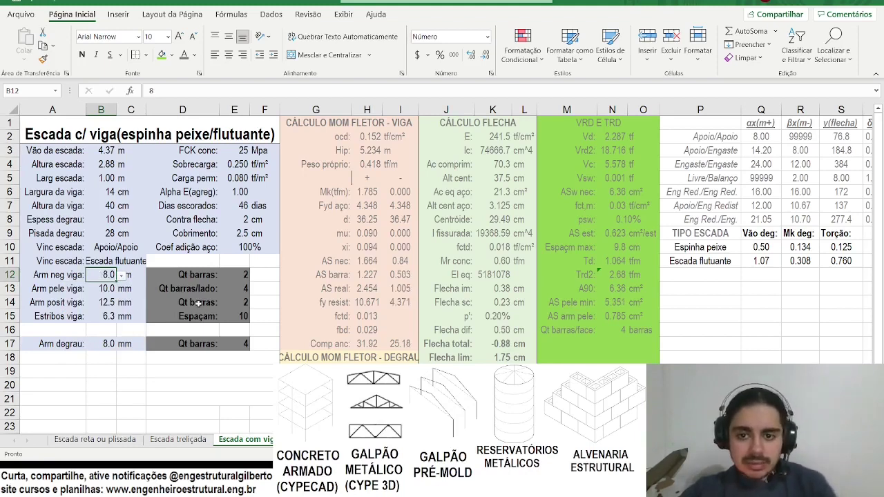
key("ctrl+y")
Edit the minimum skin reinforcement formula in N14 to subtract MÍNIMO(H13:I13) from the B6*B7*0.1/100*2 term as well.
left_click(613, 304)
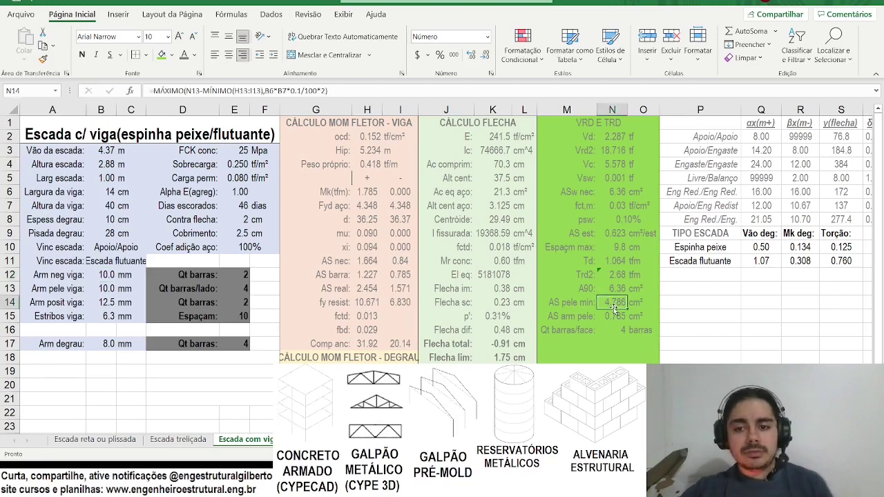
left_click(194, 91)
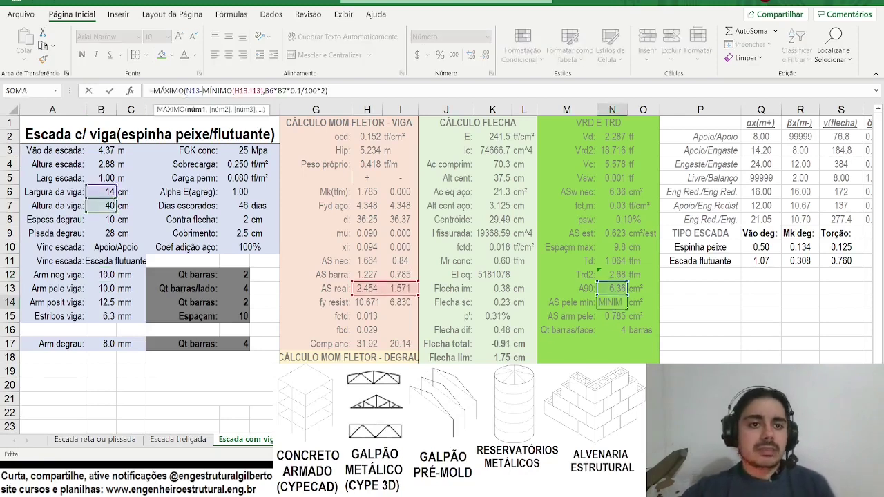
left_click_drag(199, 91, 288, 95)
key("ctrl+c")
left_click(323, 91)
key("ctrl+v")
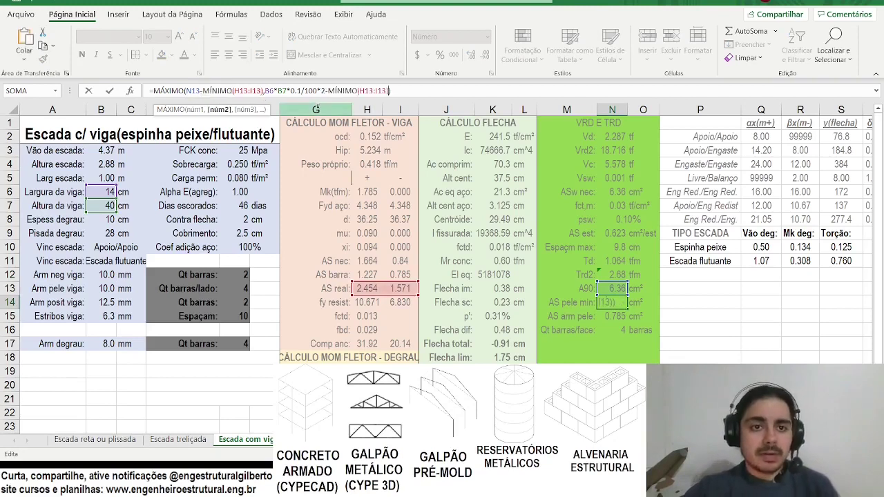
key("Return")
key("Up")
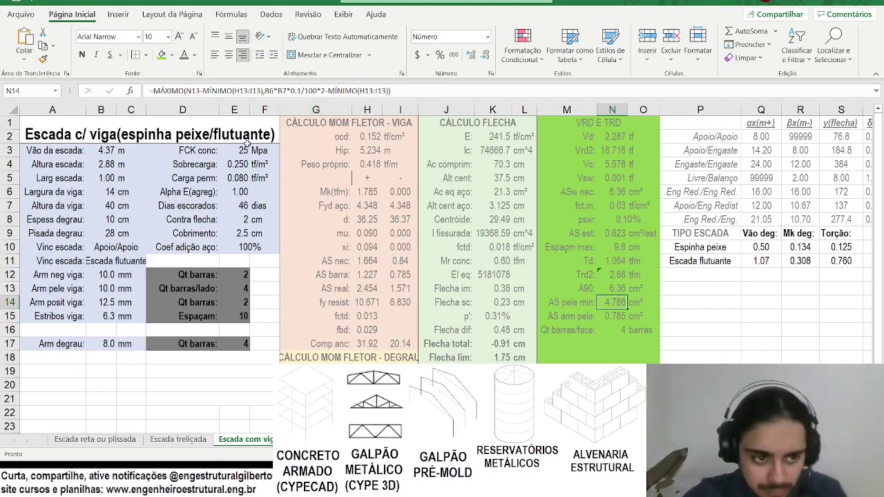
Set the stair type in B11 to Espinha peixe and the beam height in B7 to 30 cm.
left_click(124, 260)
left_click(151, 263)
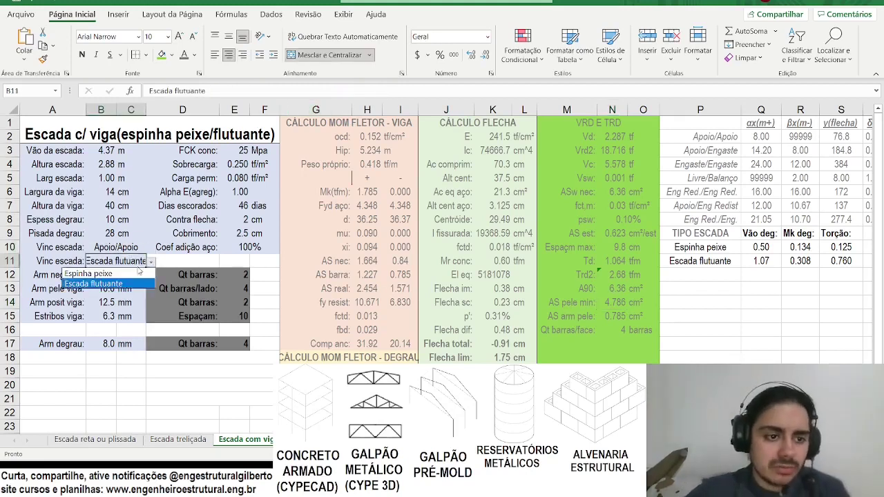
left_click(88, 274)
left_click(108, 207)
type("30")
key("Return")
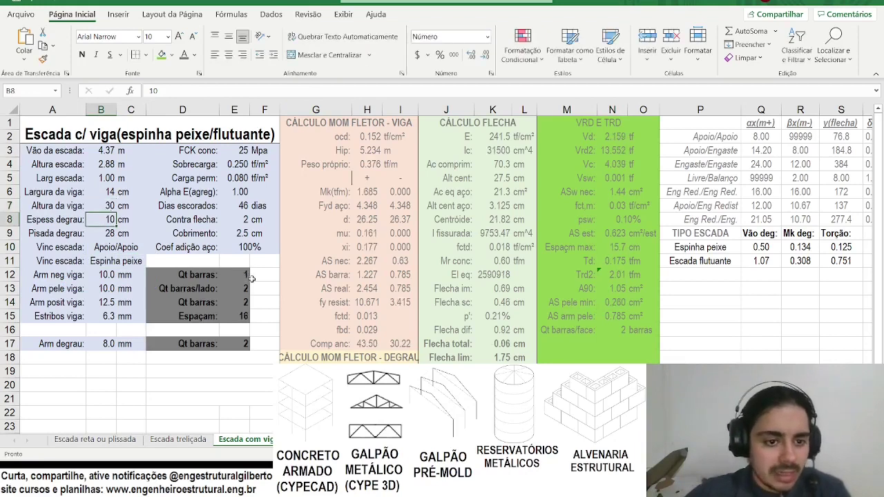
Wrap the negative bar quantity formula in E12 in MÁXIMO with a minimum of 2 bars.
left_click(235, 274)
left_click(154, 91)
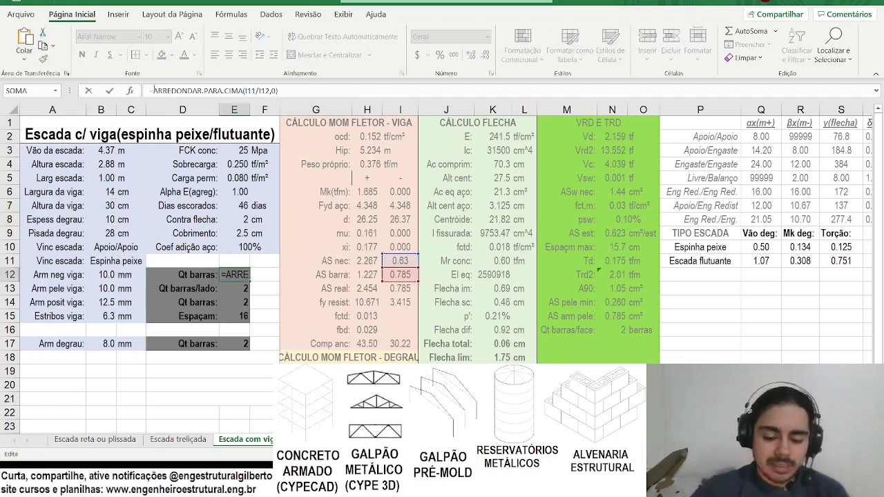
type("máximo(")
left_click(351, 92)
type(",2")
key("Return")
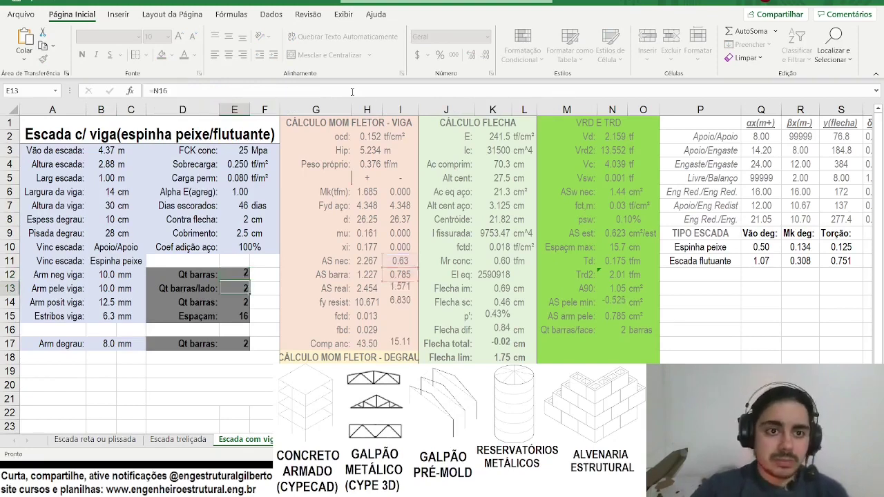
Wrap the positive bar quantity formula in E14 in MÁXIMO with 2 as the minimum, and check the formulas in E17 and E15.
key("Down")
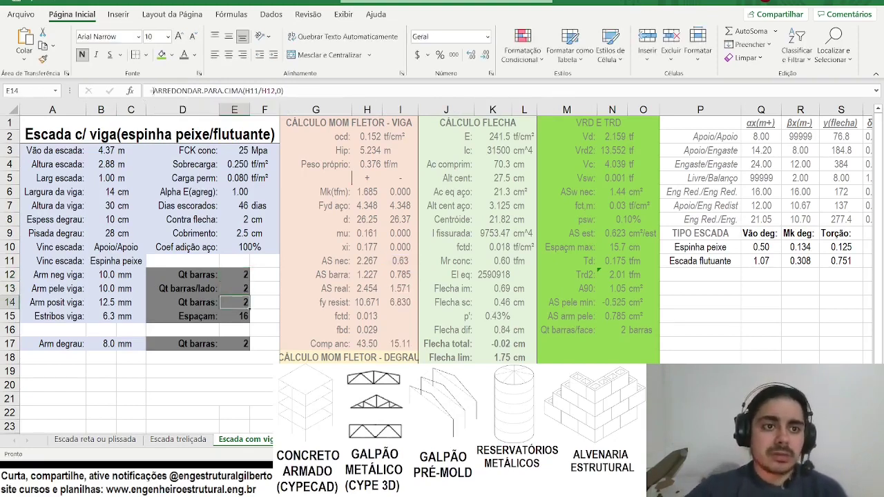
left_click(152, 90)
type("máximo(")
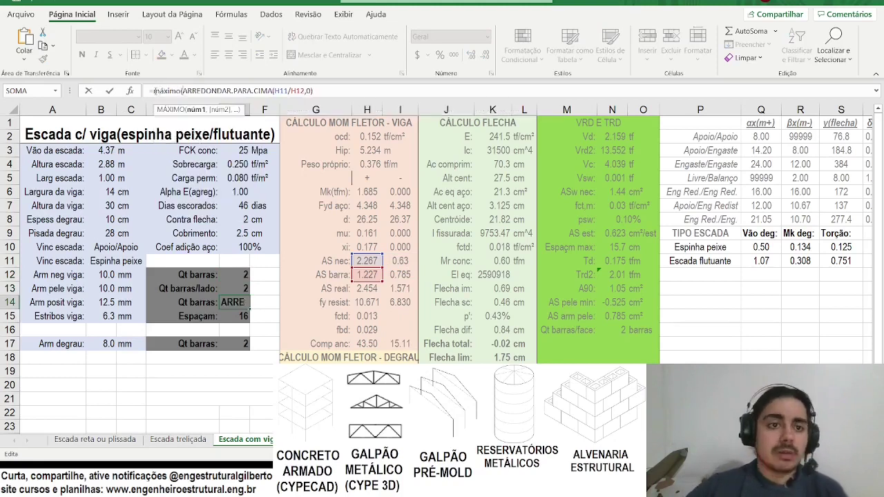
type(";2)")
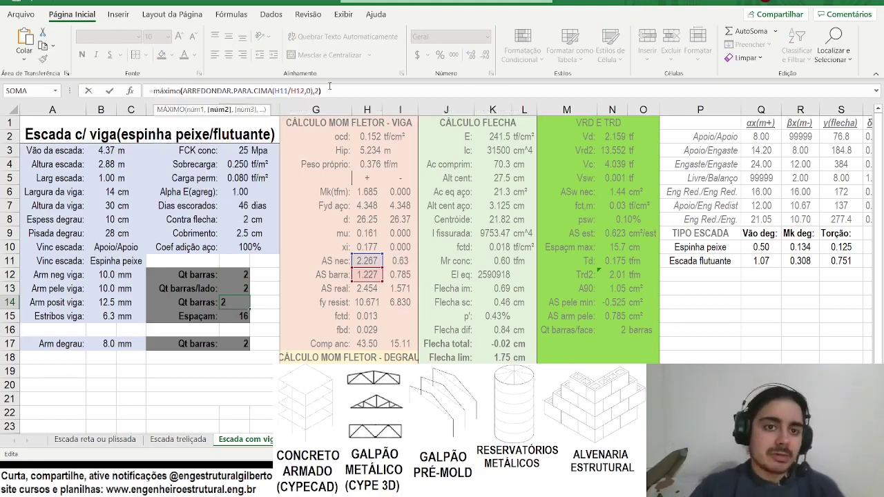
key("Return")
left_click(239, 344)
left_click(242, 316)
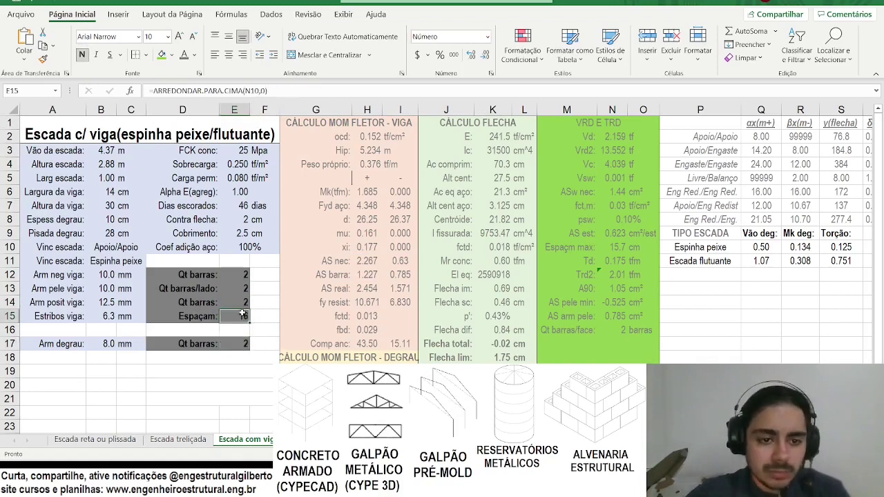
Try the Escada flutuante stair type in B11 to check the step bar quantity in E17.
scroll(207, 290, "down", 1)
left_click(118, 220)
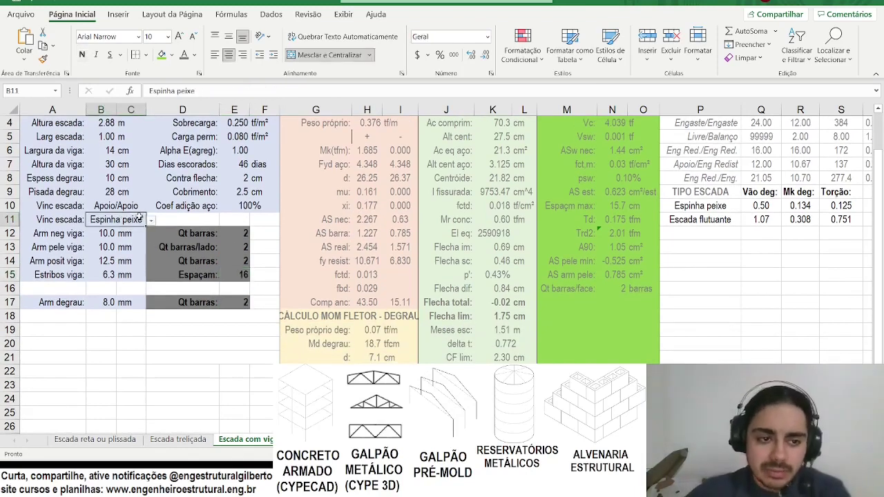
left_click(150, 221)
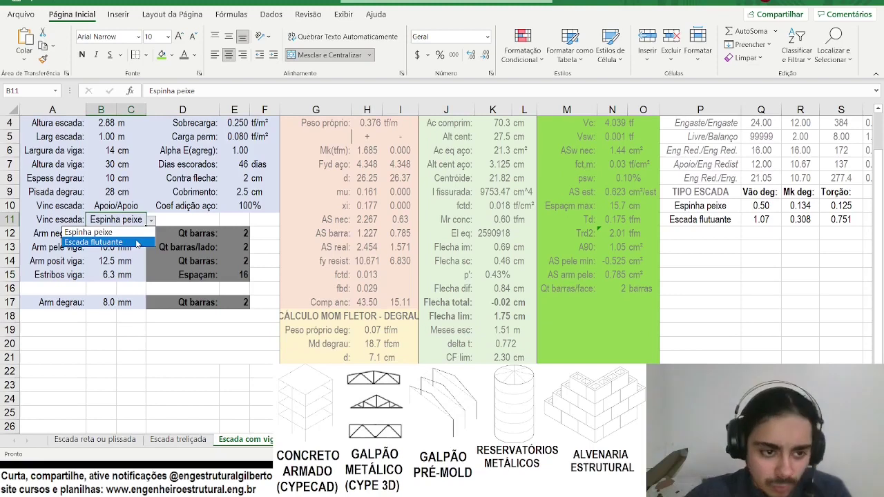
left_click(137, 244)
left_click(234, 304)
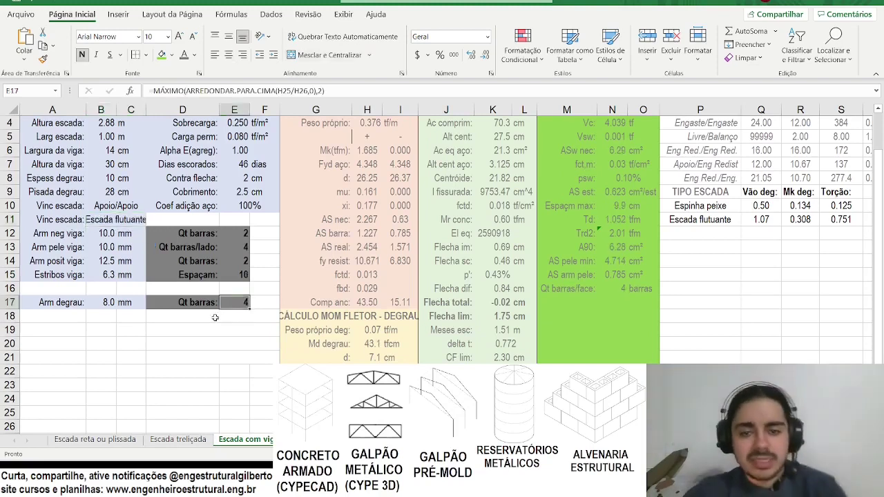
scroll(245, 313, "up", 1)
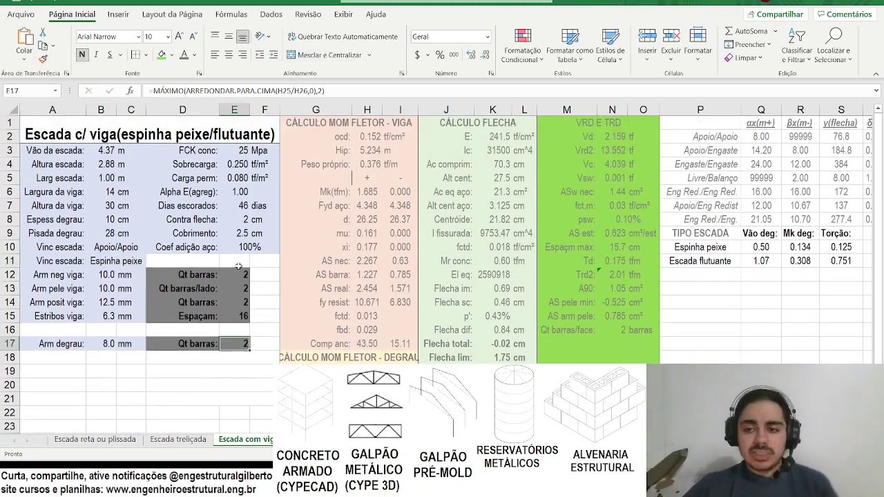
Apply the gray font color to the TIPO ESCADA table in P9:S11.
scroll(240, 268, "down", 1)
mouse_move(630, 207)
left_mouse_down()
mouse_move(736, 230)
mouse_move(740, 239)
mouse_move(623, 216)
left_mouse_up()
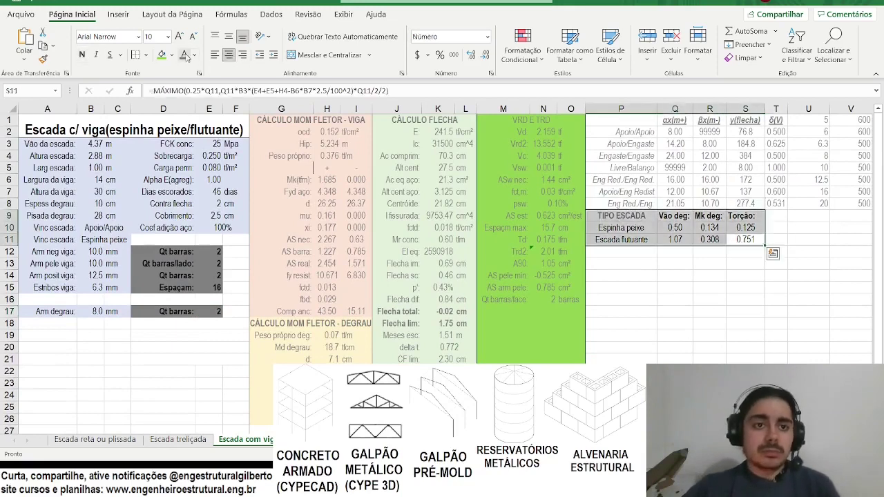
left_click(329, 227)
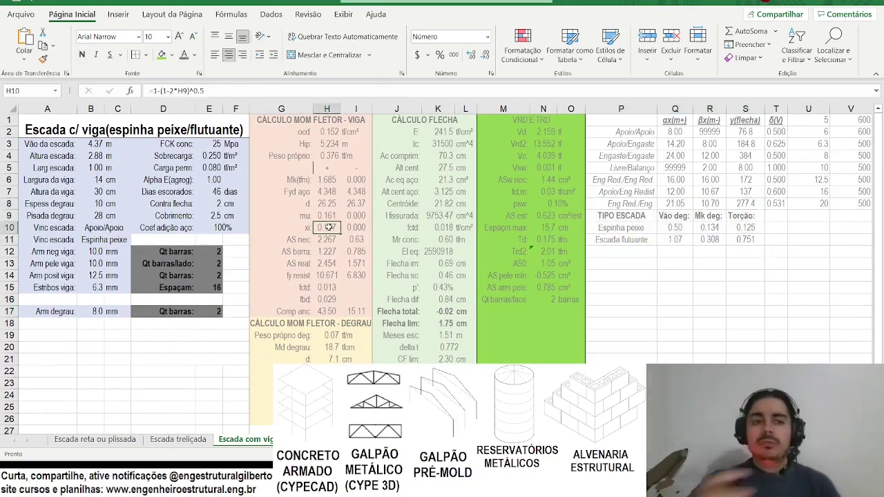